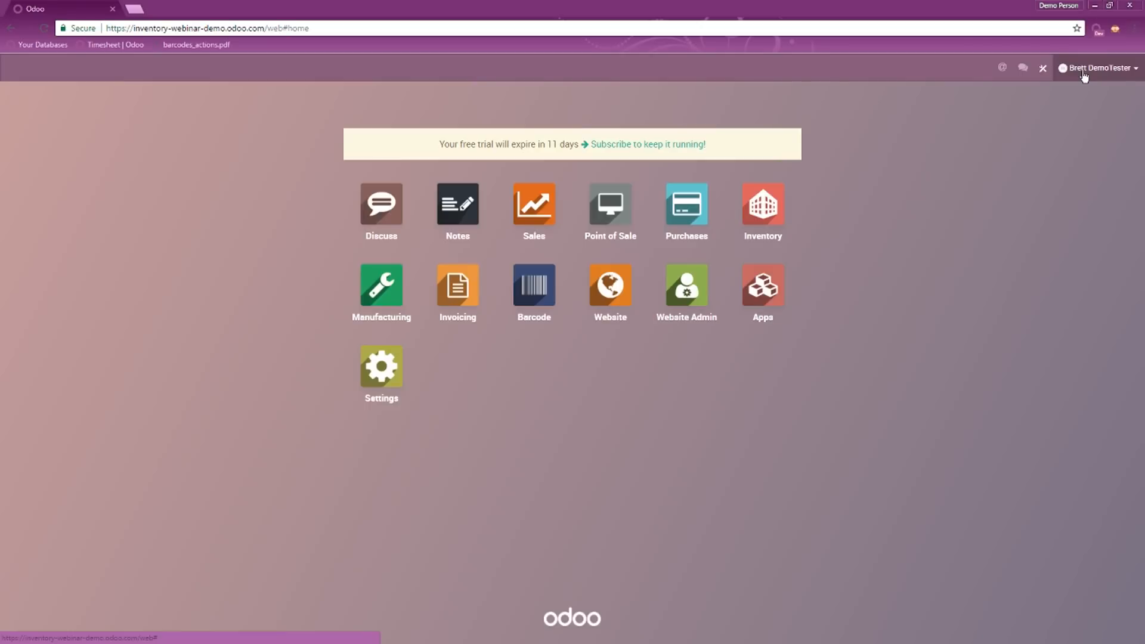
{"action": "left_click", "coordinate": [1097, 69]}
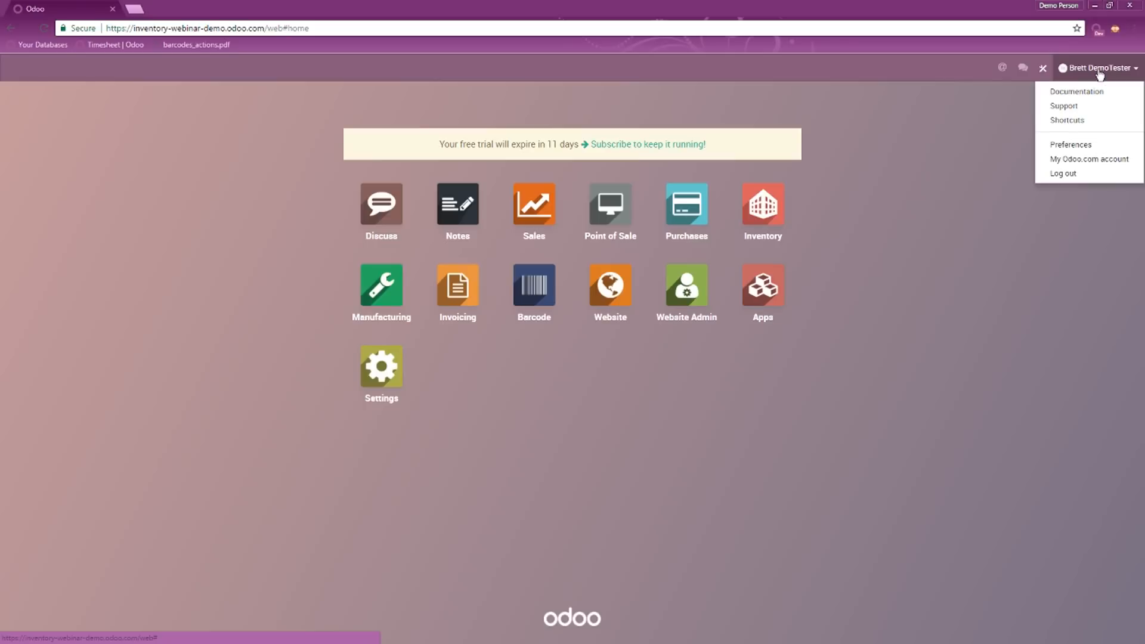
{"action": "left_click", "coordinate": [968, 134]}
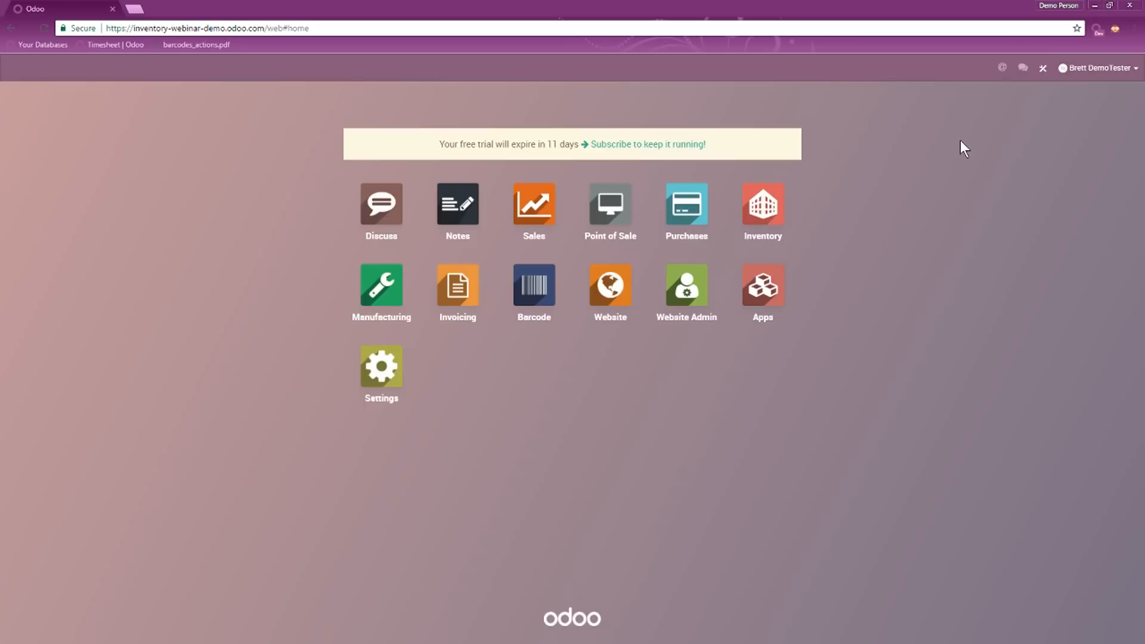
- Open the list of warehouses in the Inventory app
{"action": "left_click", "coordinate": [765, 207]}
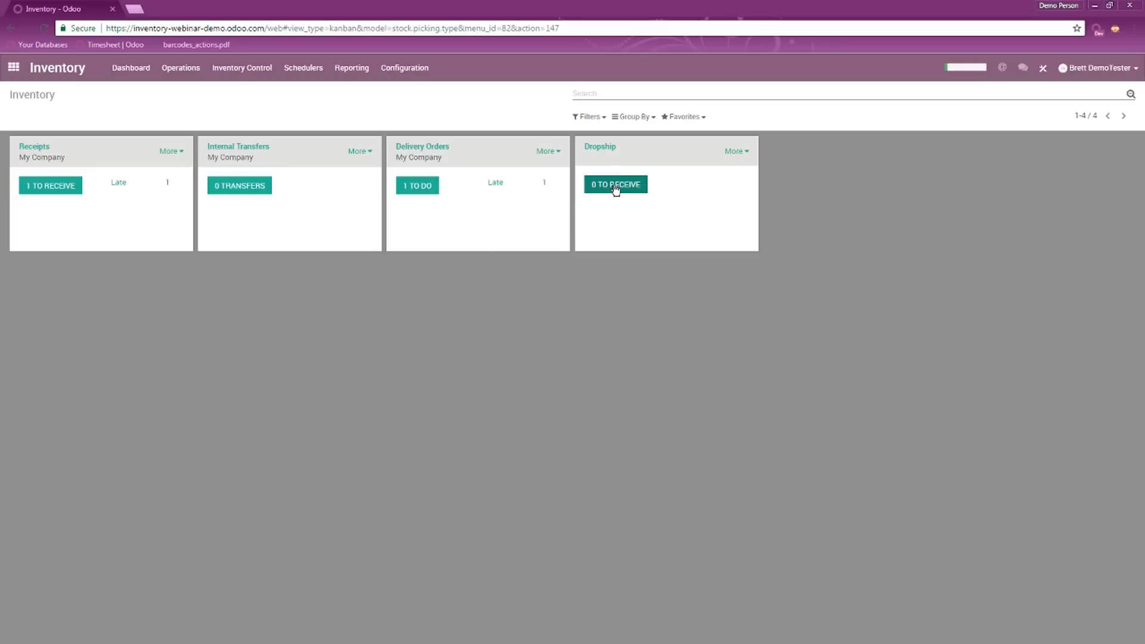
{"action": "left_click", "coordinate": [415, 76]}
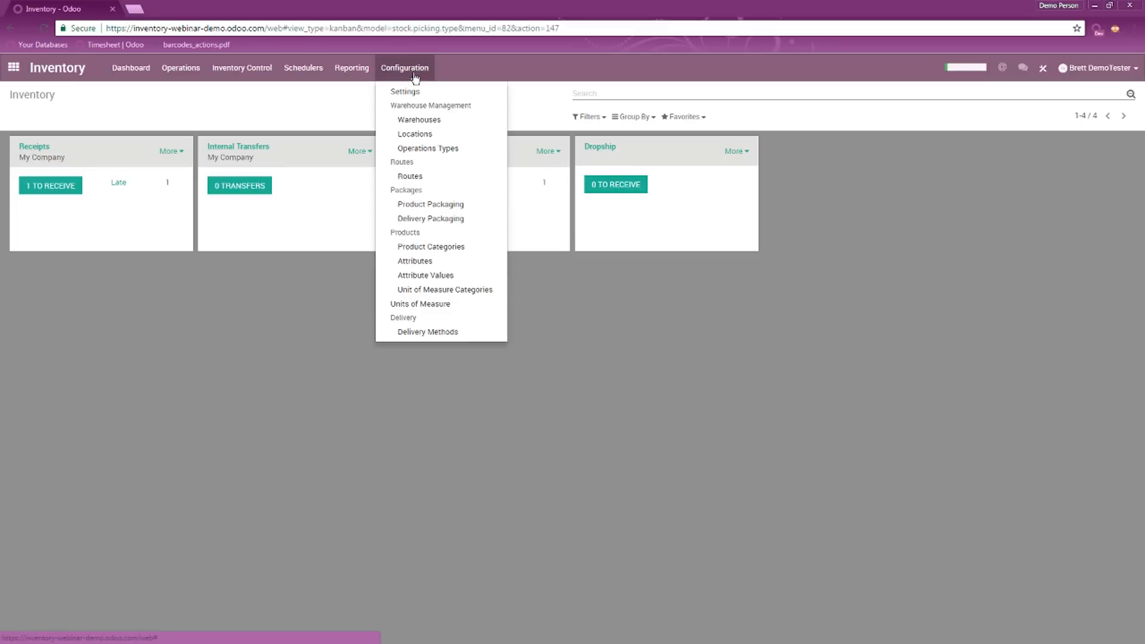
{"action": "left_click", "coordinate": [424, 119]}
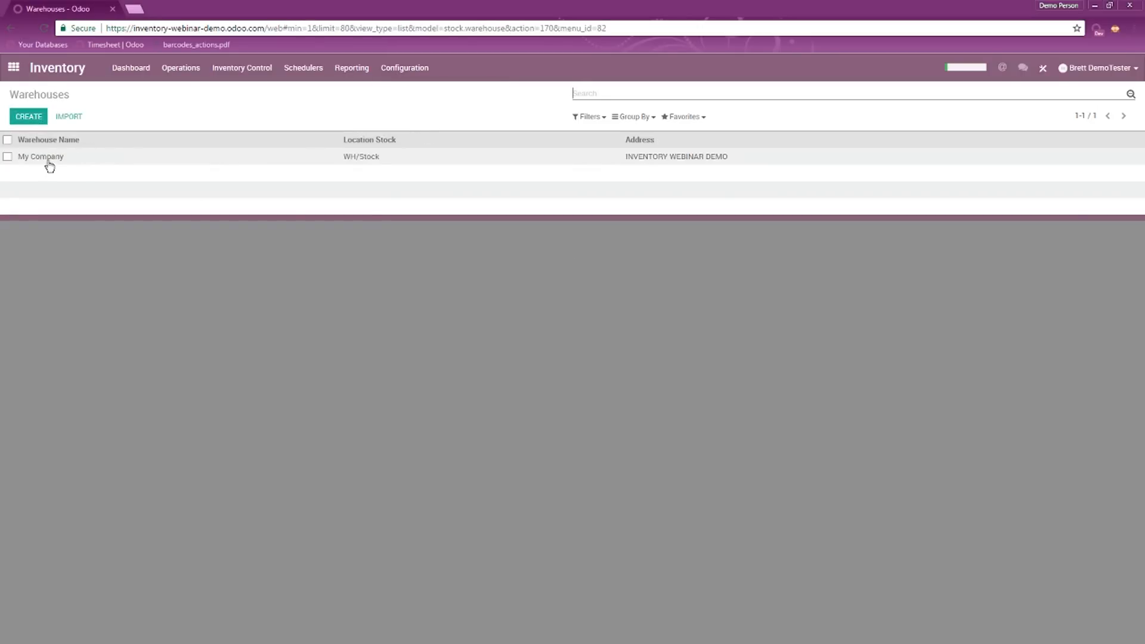
- Create a warehouse named "Warehouse Number 2" with the short name WH2 and save it
{"action": "left_click", "coordinate": [33, 122]}
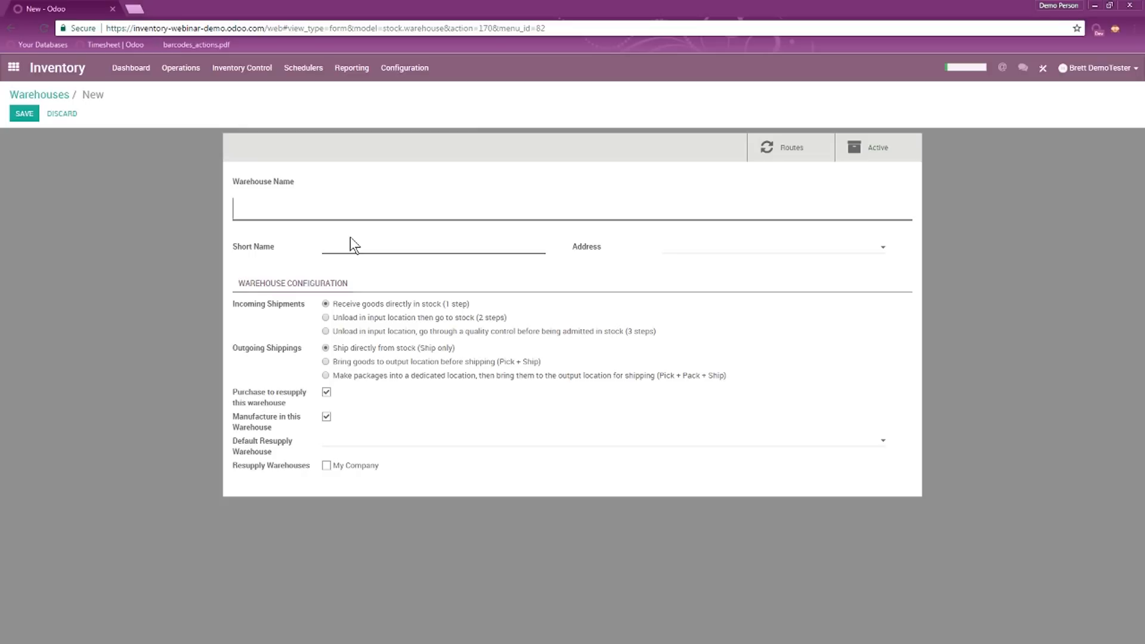
{"action": "type", "text": "Waerhou"}
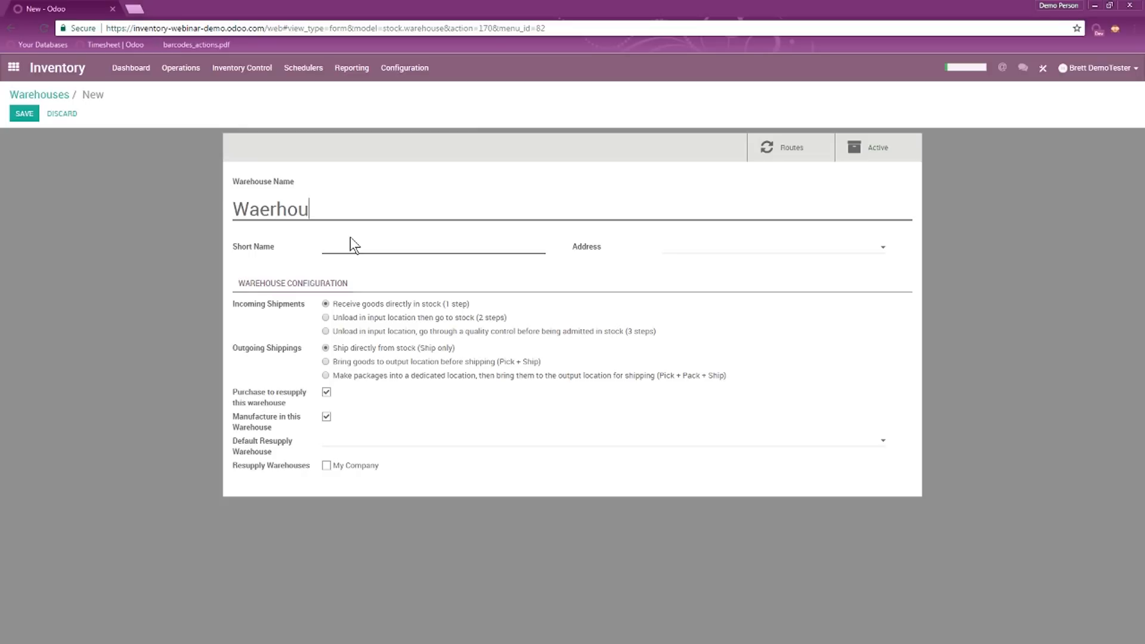
{"action": "type", "text": "se Number 2"}
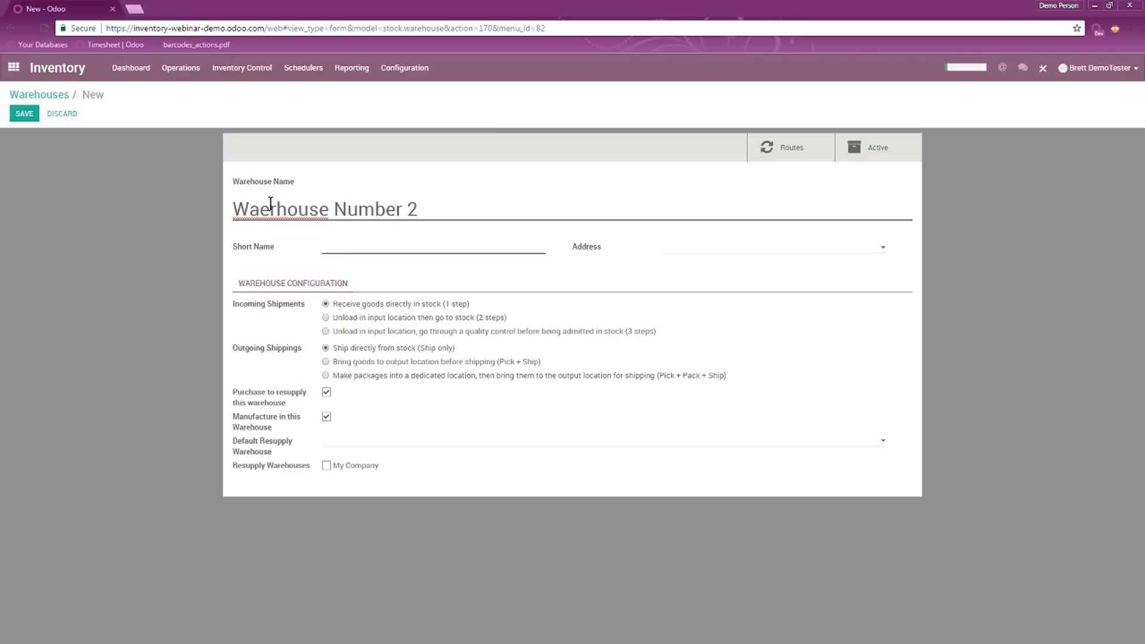
{"action": "left_click", "coordinate": [270, 206]}
{"action": "key", "text": "BackSpace"}
{"action": "key", "text": "Right"}
{"action": "type", "text": "e"}
{"action": "left_click", "coordinate": [351, 241]}
{"action": "type", "text": "WH2"}
{"action": "left_click", "coordinate": [21, 116]}
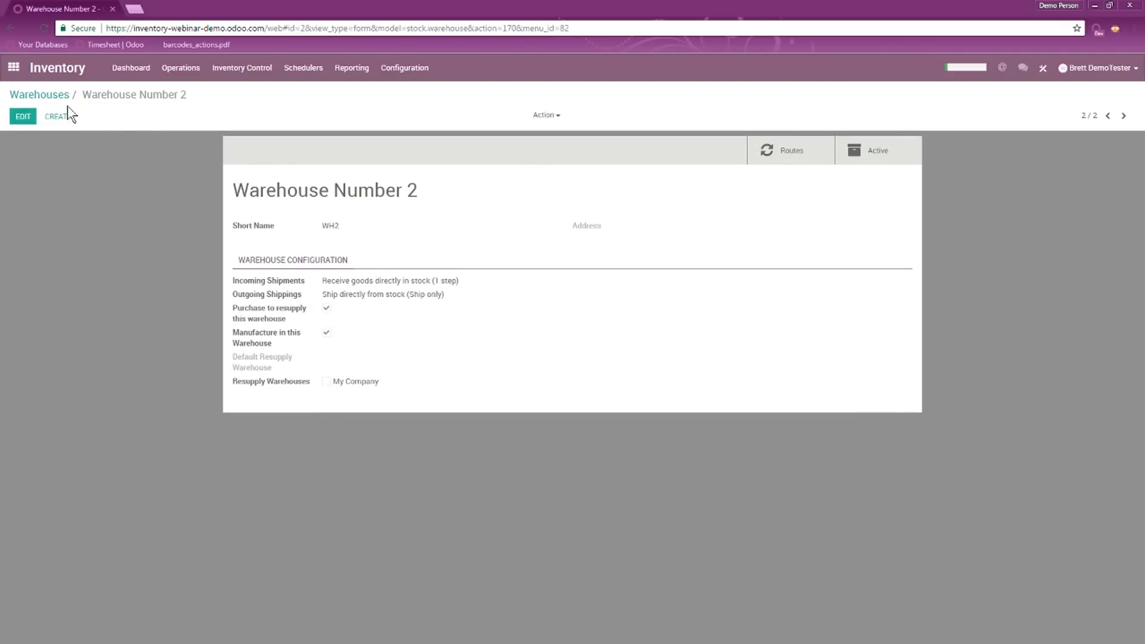
- Check the warehouse list and the Inventory dashboard, and open the list of locations
{"action": "left_click", "coordinate": [52, 97]}
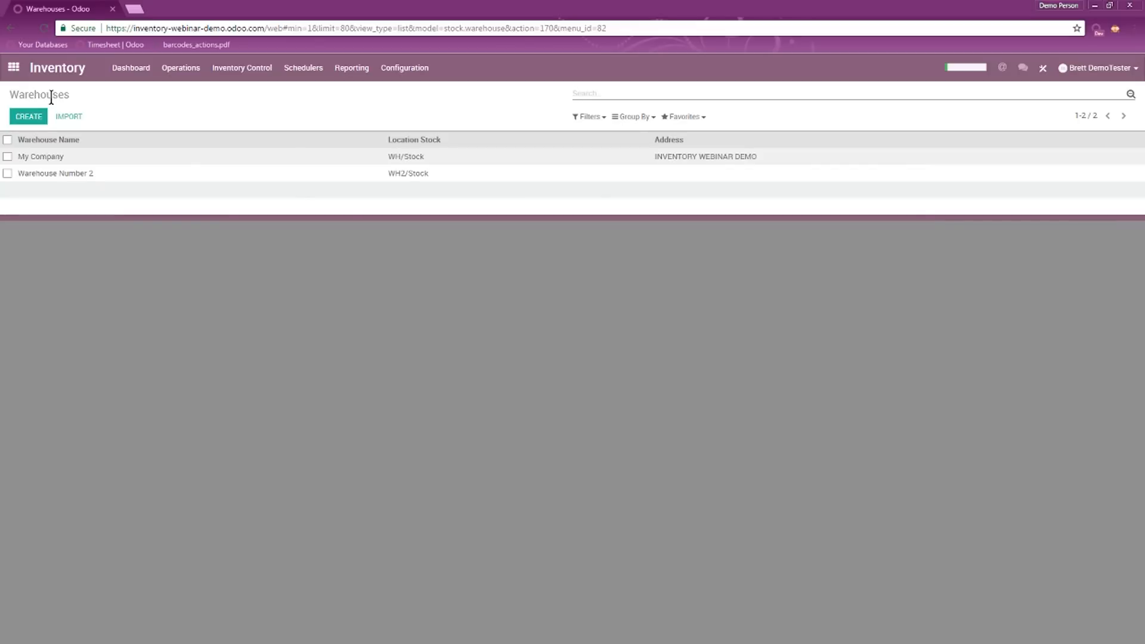
{"action": "left_click", "coordinate": [131, 67]}
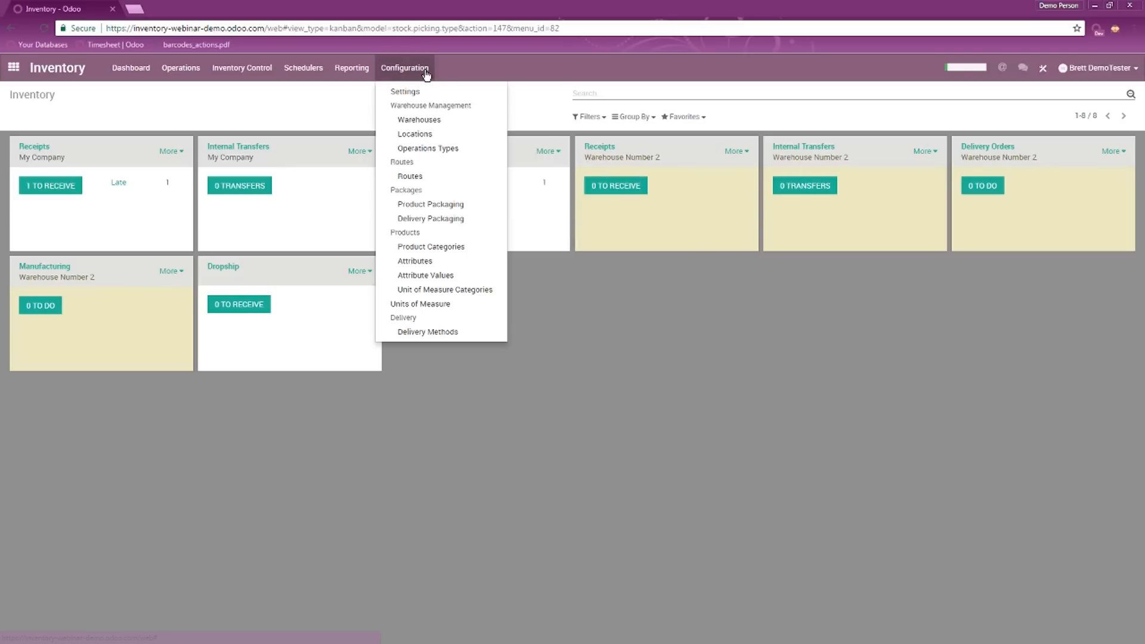
{"action": "left_click", "coordinate": [405, 68]}
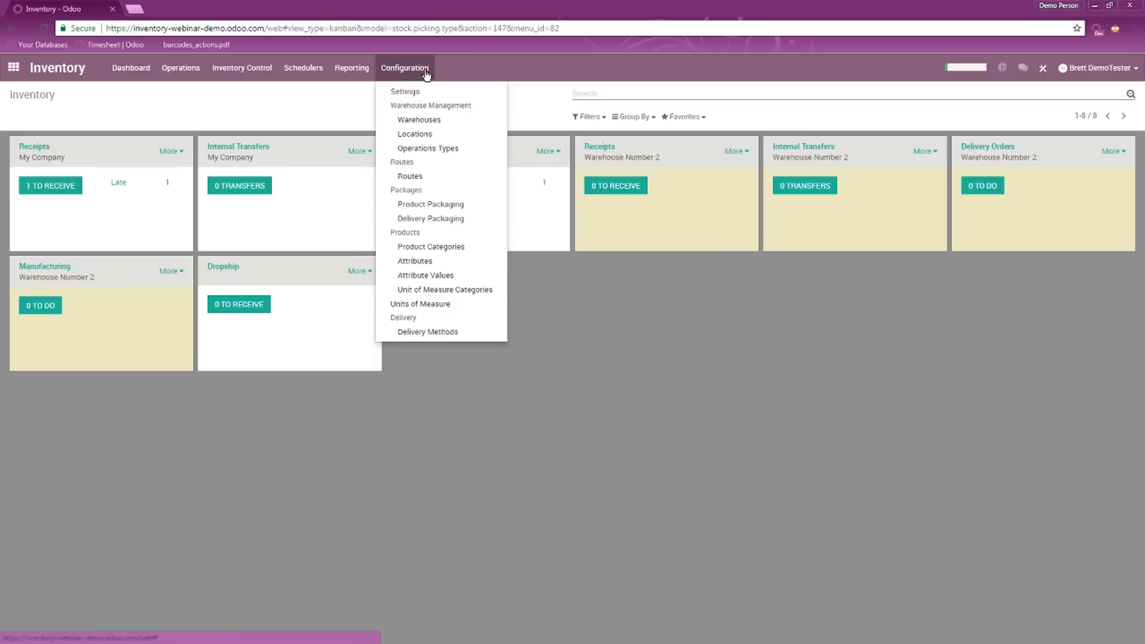
{"action": "left_click", "coordinate": [429, 135]}
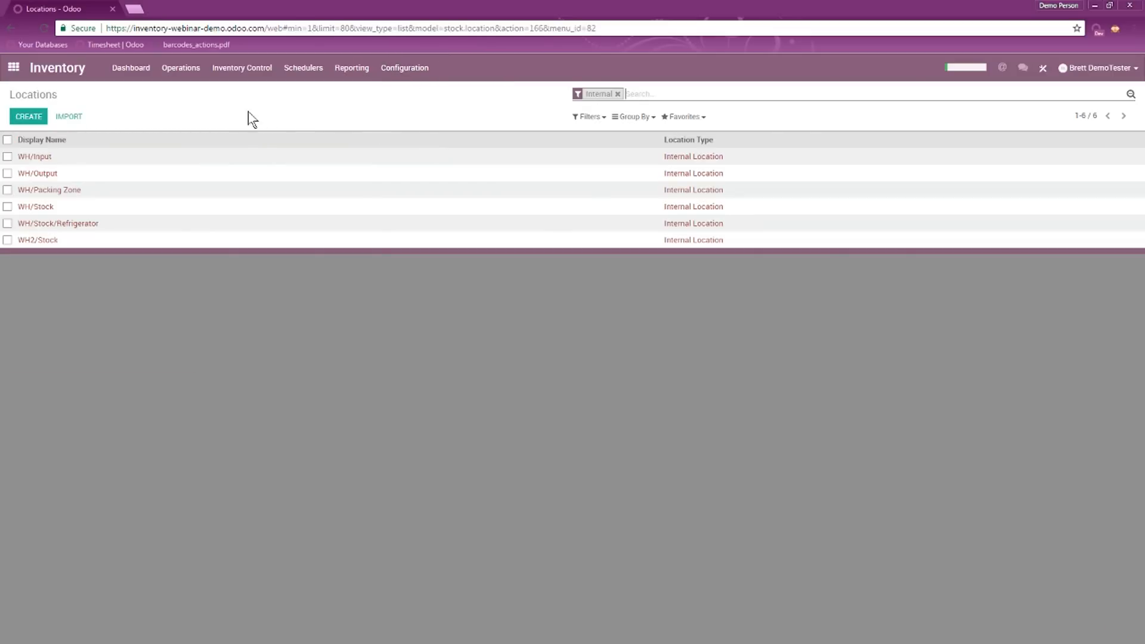
- Start a new location named "Refrigerator" with WH/Stock as its parent location
{"action": "left_click", "coordinate": [30, 117]}
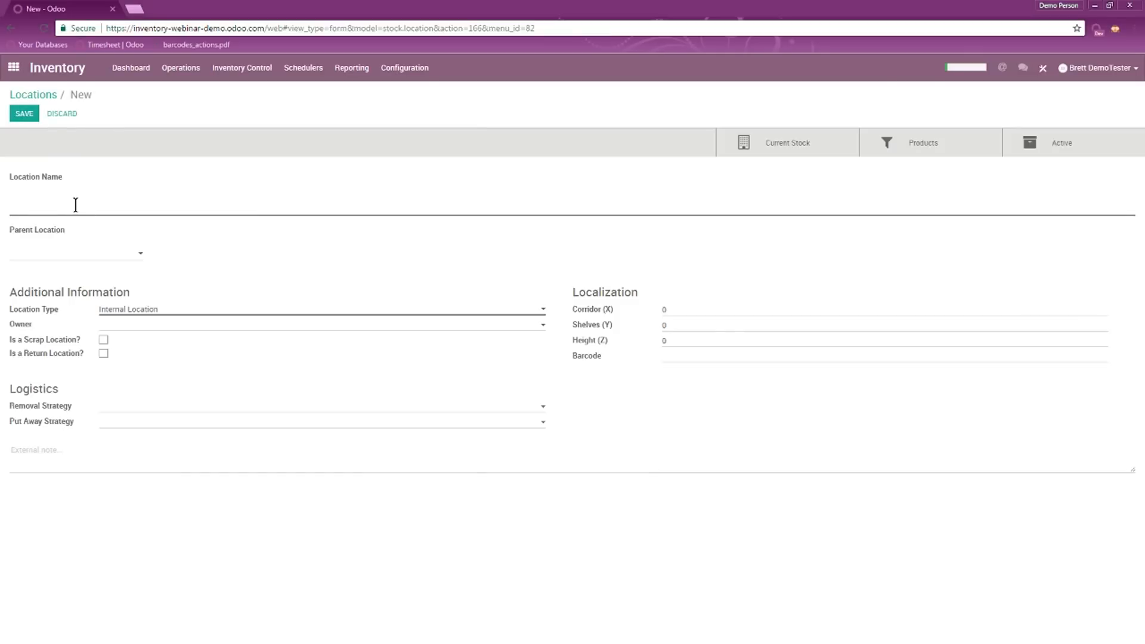
{"action": "type", "text": "Refrigerator"}
{"action": "left_click", "coordinate": [89, 258]}
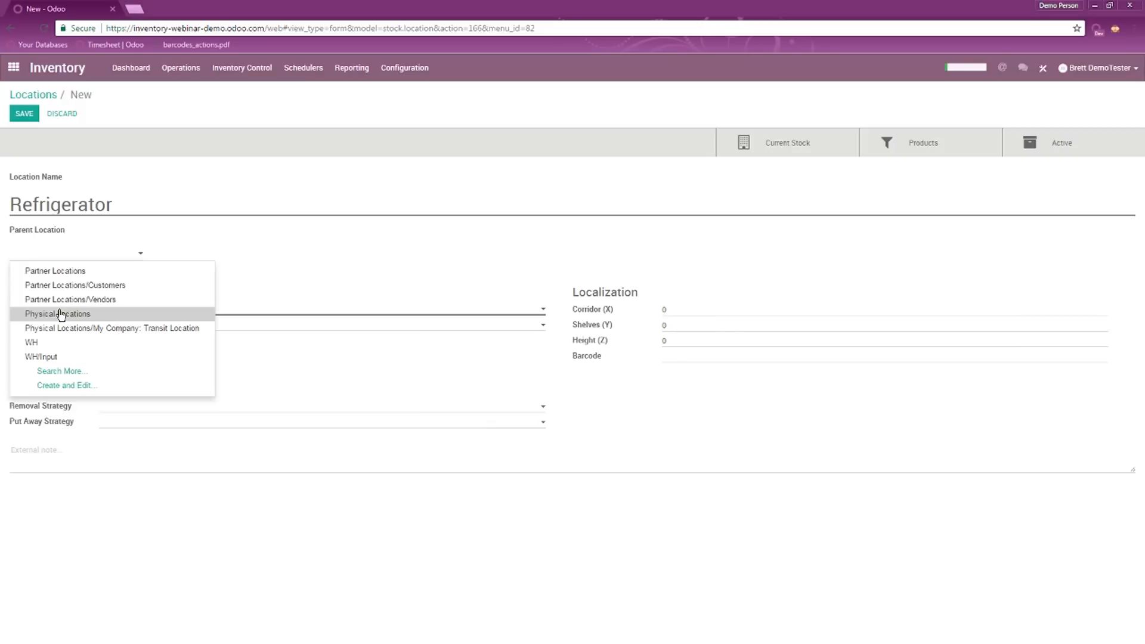
{"action": "type", "text": "WH"}
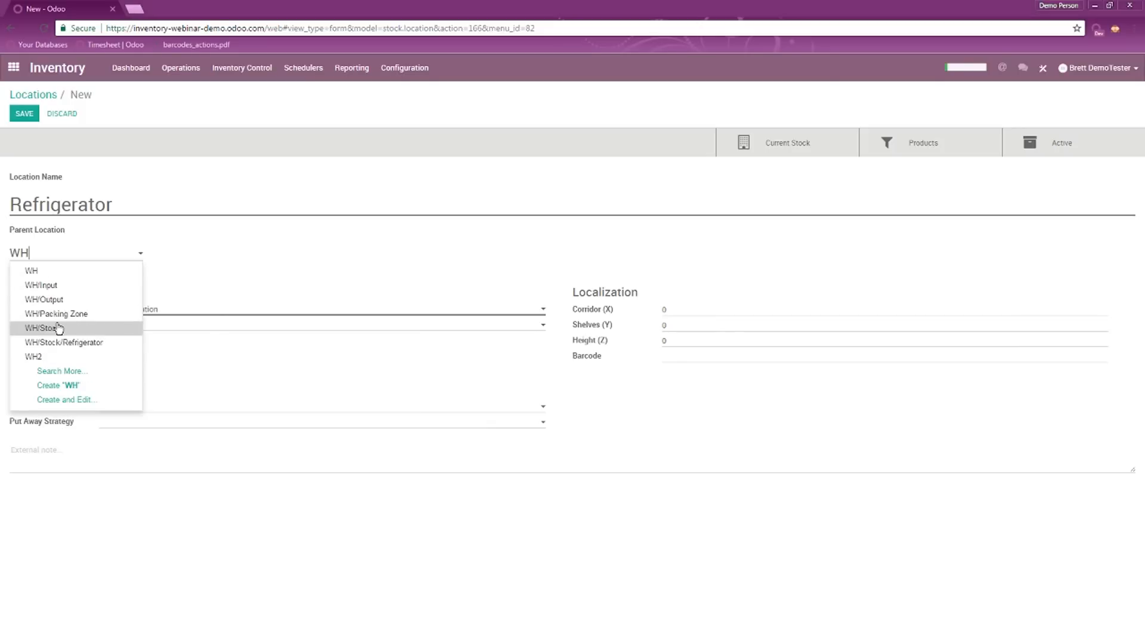
{"action": "left_click", "coordinate": [57, 328]}
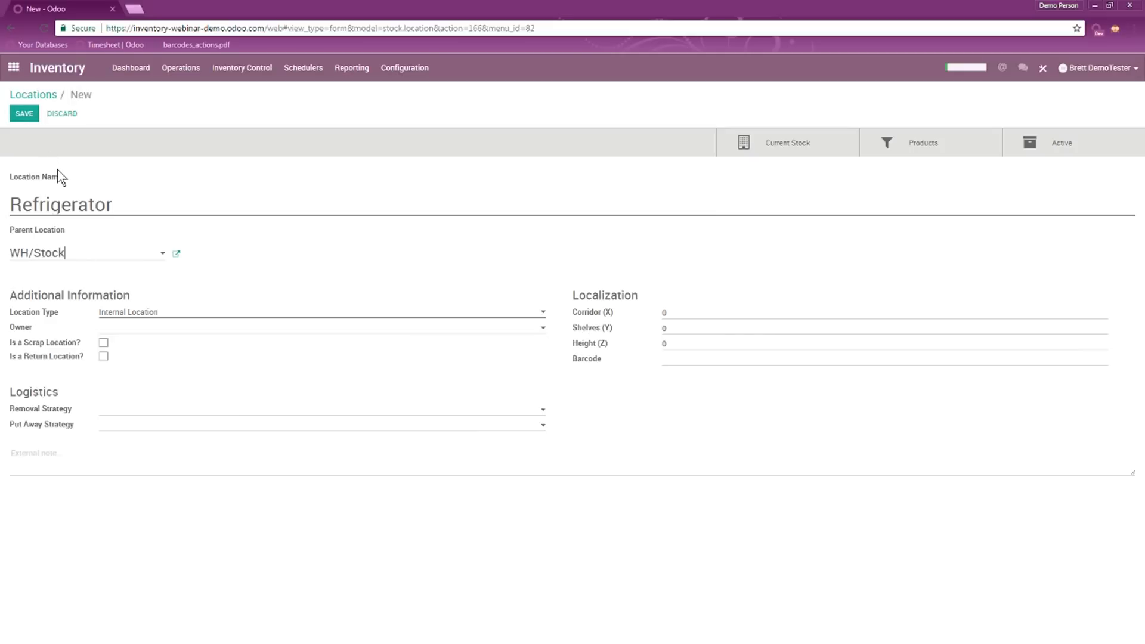
- Examine the new location's type and owner choices and its scrap and return location options
{"action": "left_click", "coordinate": [148, 313]}
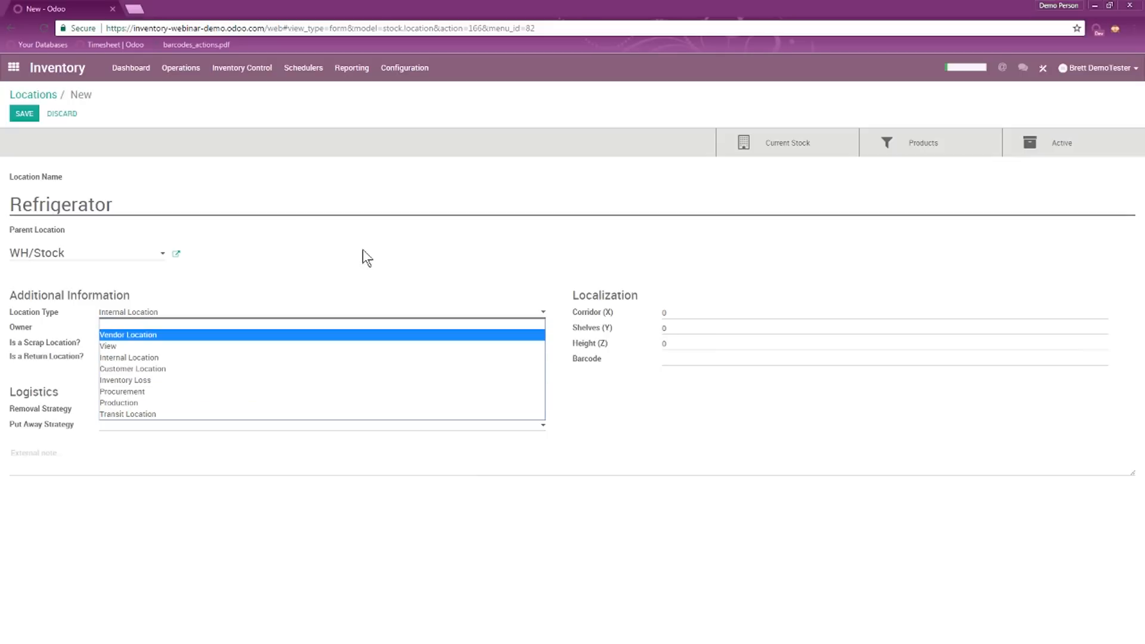
{"action": "left_click", "coordinate": [318, 261]}
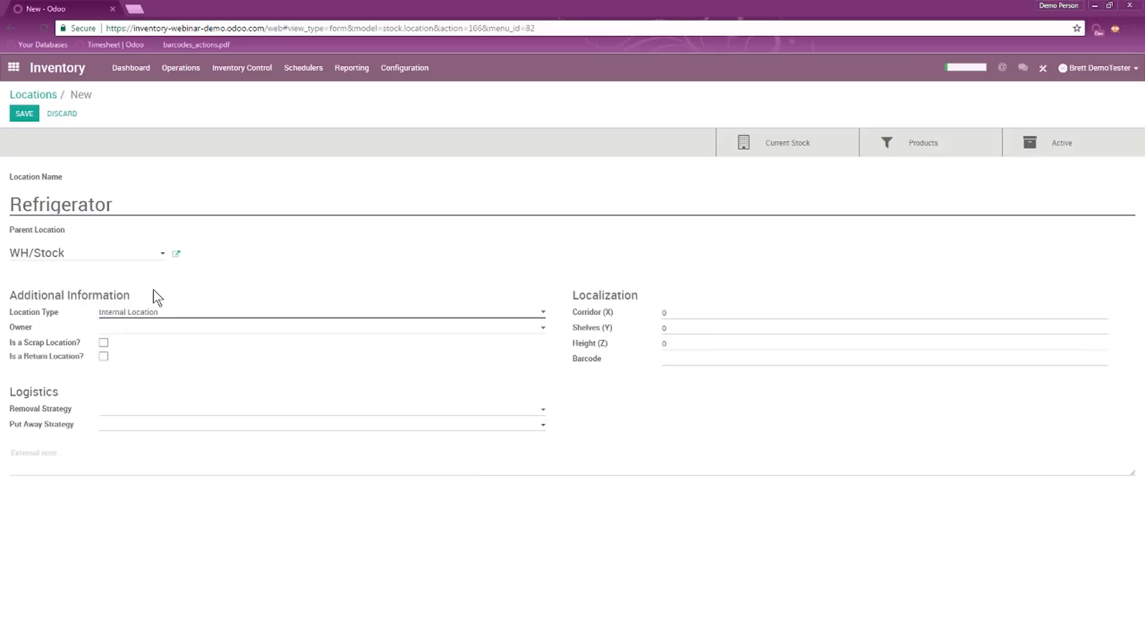
{"action": "left_click", "coordinate": [189, 332]}
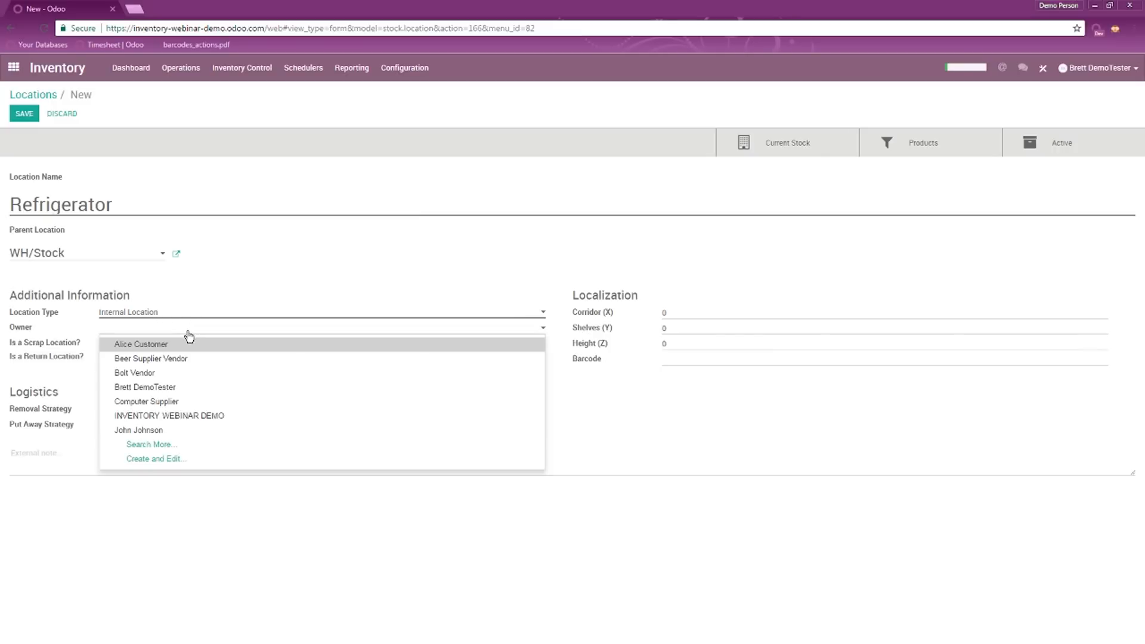
{"action": "left_click", "coordinate": [286, 275]}
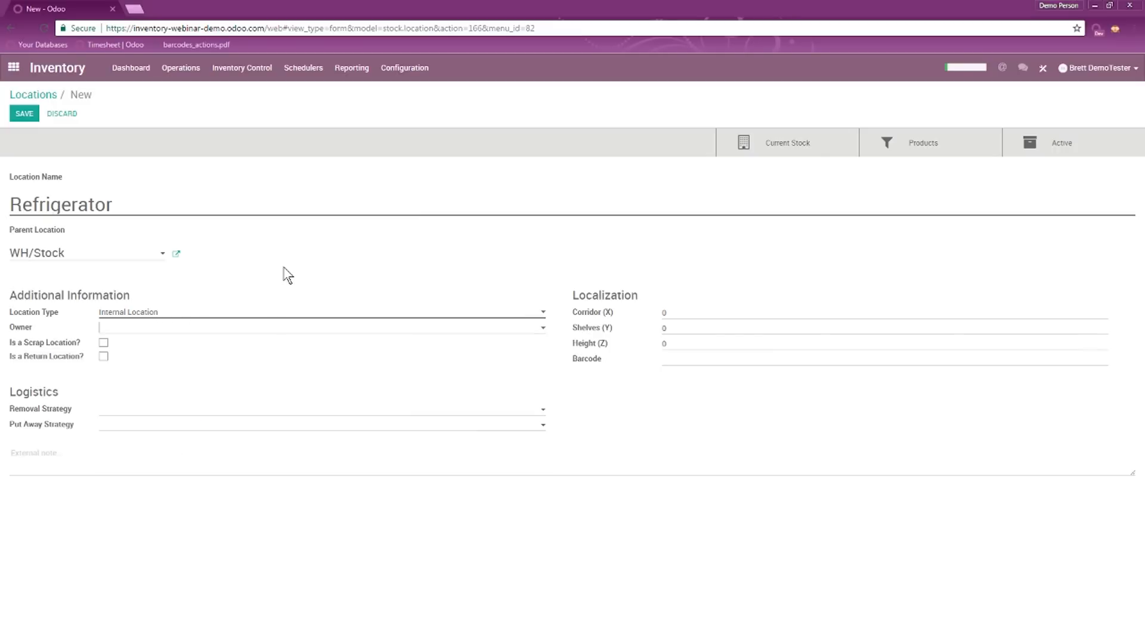
{"action": "left_click", "coordinate": [104, 343]}
{"action": "left_click", "coordinate": [104, 343]}
{"action": "left_click", "coordinate": [104, 344]}
{"action": "left_click", "coordinate": [105, 356]}
- Set the Refrigerator location's barcode to 123456789 and save the location
{"action": "left_click", "coordinate": [664, 311]}
{"action": "key", "text": "Tab"}
{"action": "type", "text": "123456789"}
{"action": "left_click", "coordinate": [24, 114]}
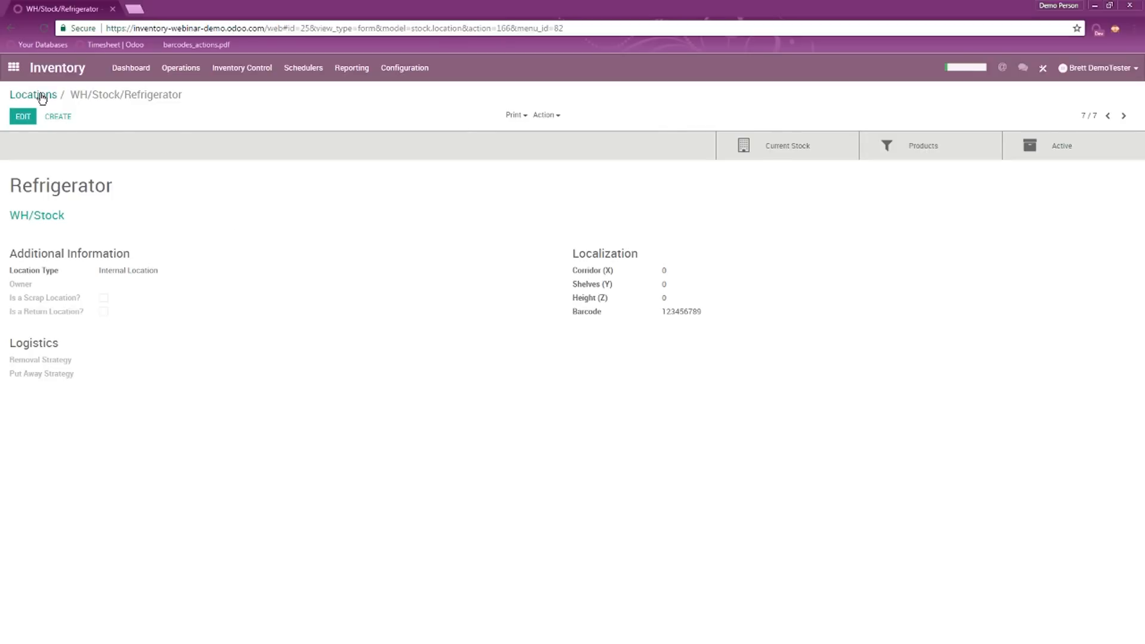
- Open the product catalogue from the Inventory dashboard and view it in both the list and kanban layouts
{"action": "left_click", "coordinate": [123, 68]}
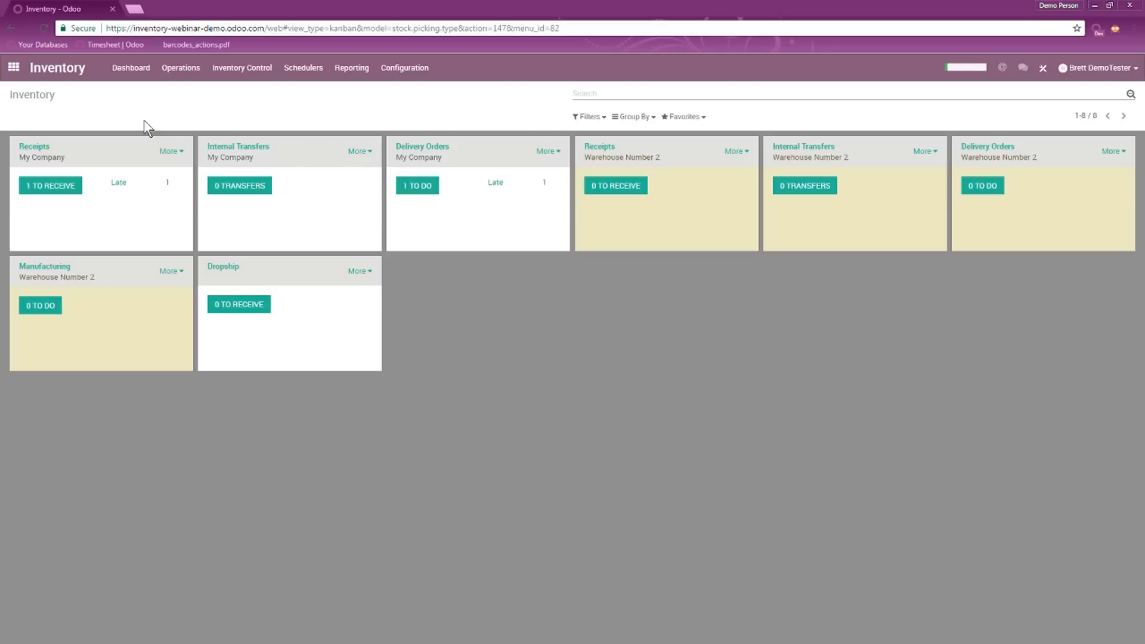
{"action": "left_click", "coordinate": [232, 73]}
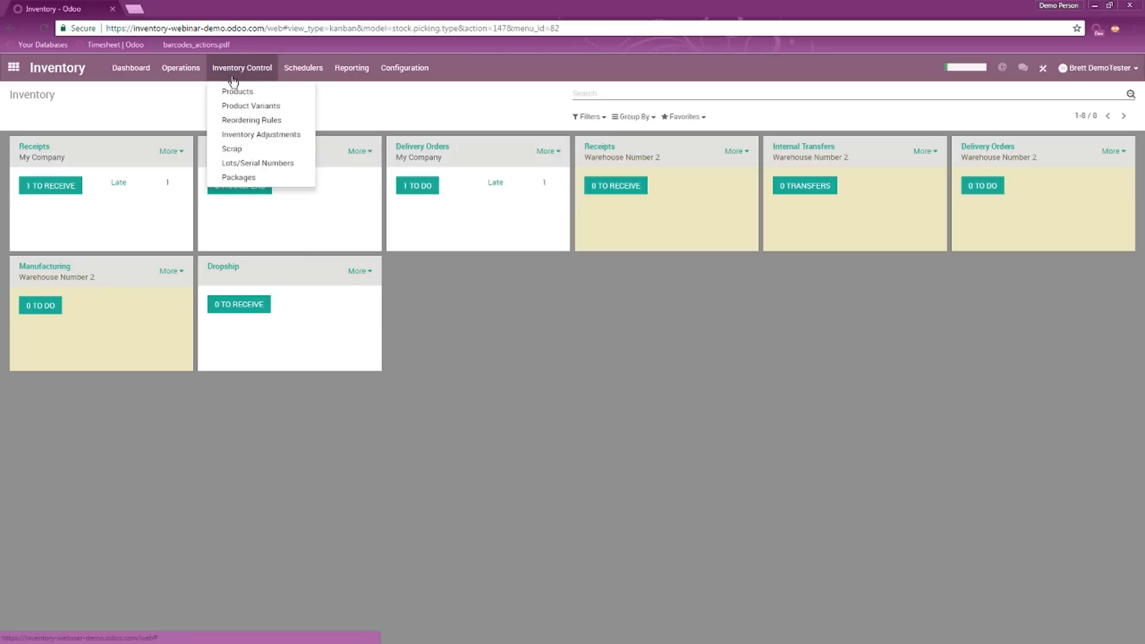
{"action": "left_click", "coordinate": [239, 93]}
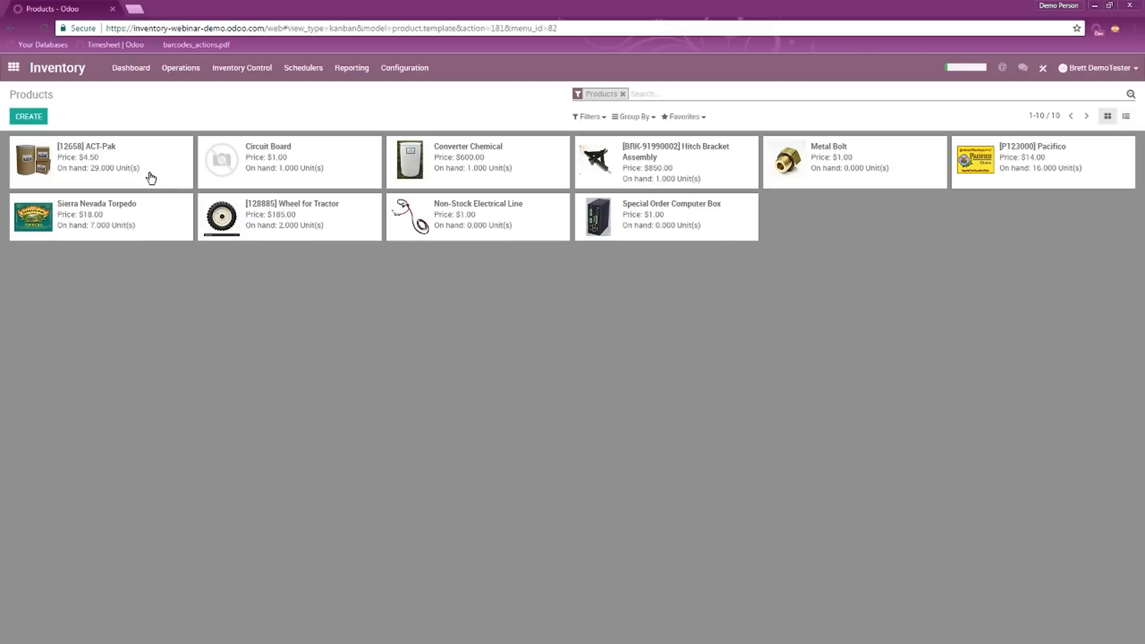
{"action": "left_click", "coordinate": [1126, 117]}
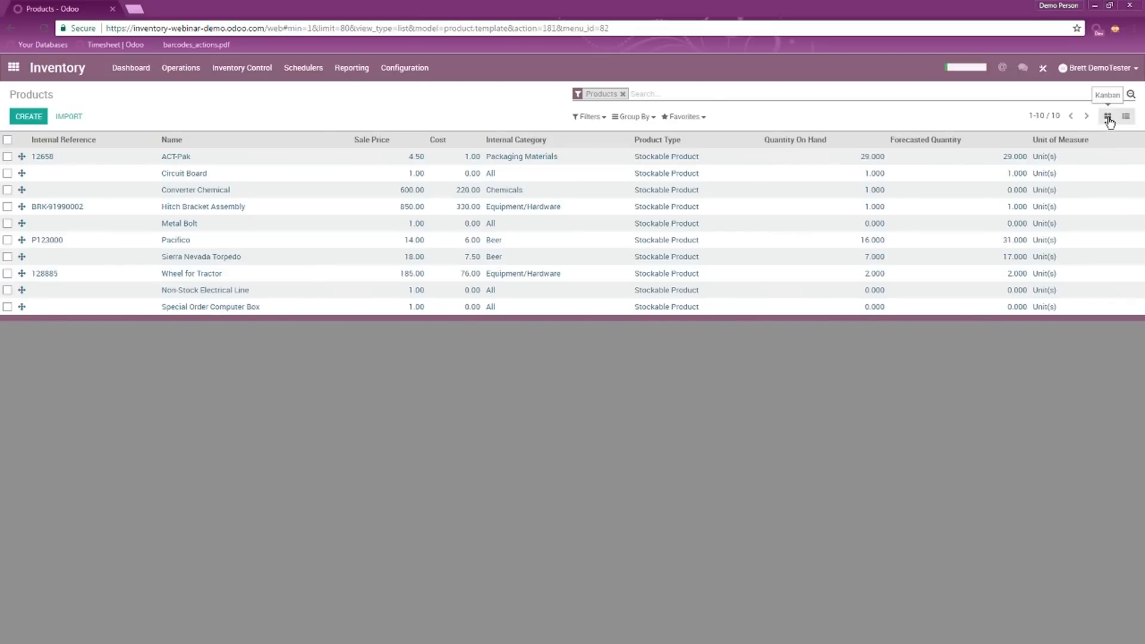
{"action": "left_click", "coordinate": [1107, 117]}
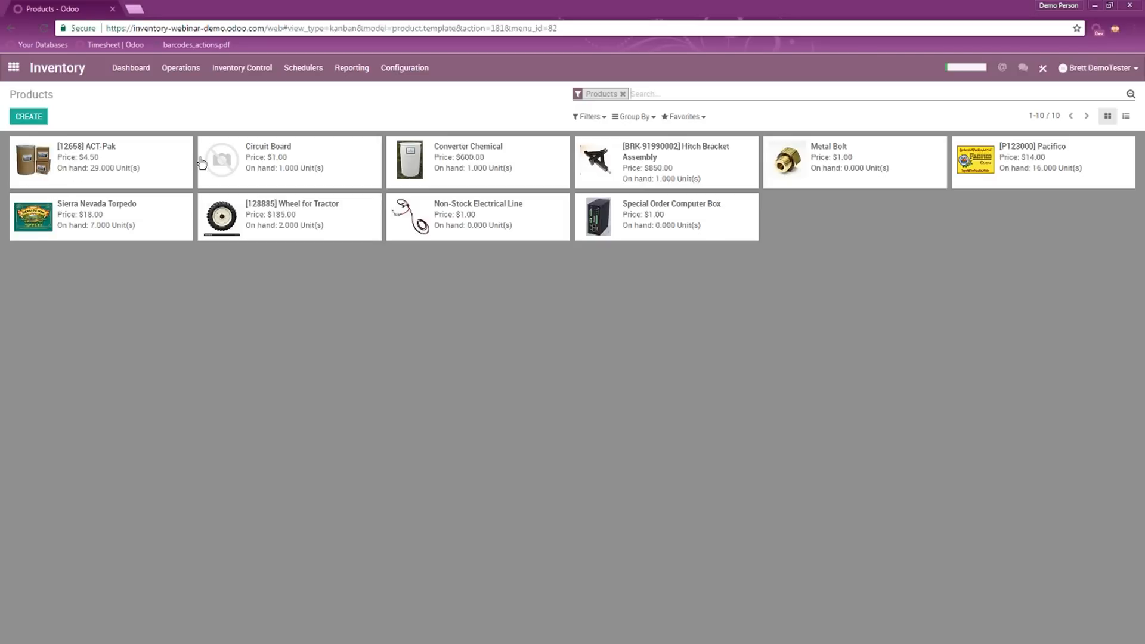
- Sort the products in the list layout by name, internal reference and sale price, and return to the kanban layout
{"action": "left_click", "coordinate": [1126, 116]}
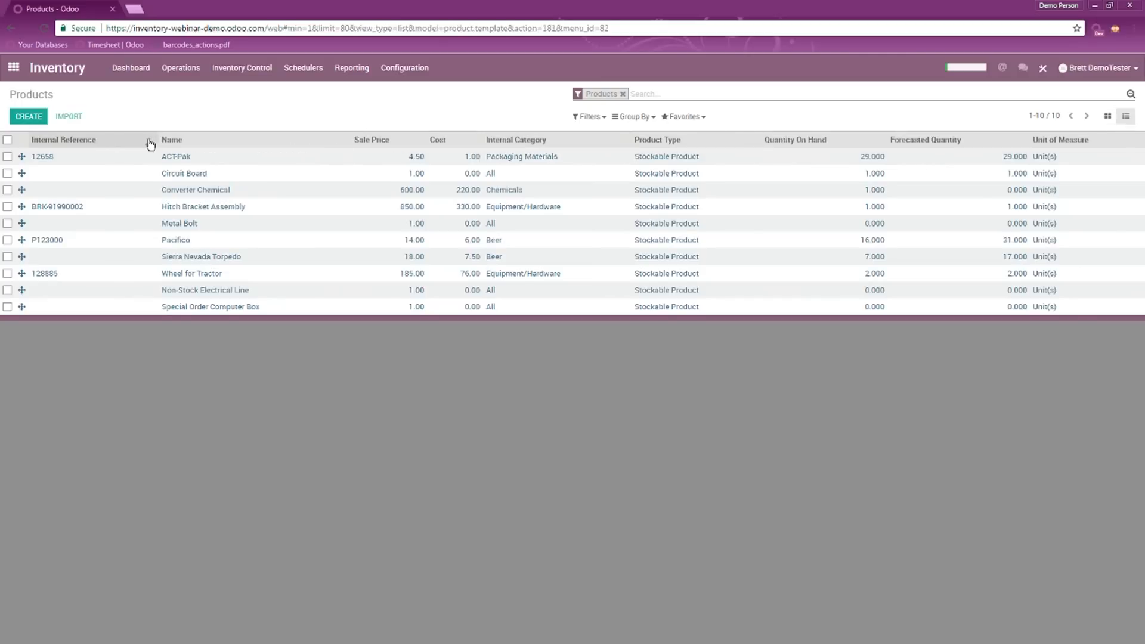
{"action": "left_click", "coordinate": [225, 145]}
{"action": "left_click", "coordinate": [88, 143]}
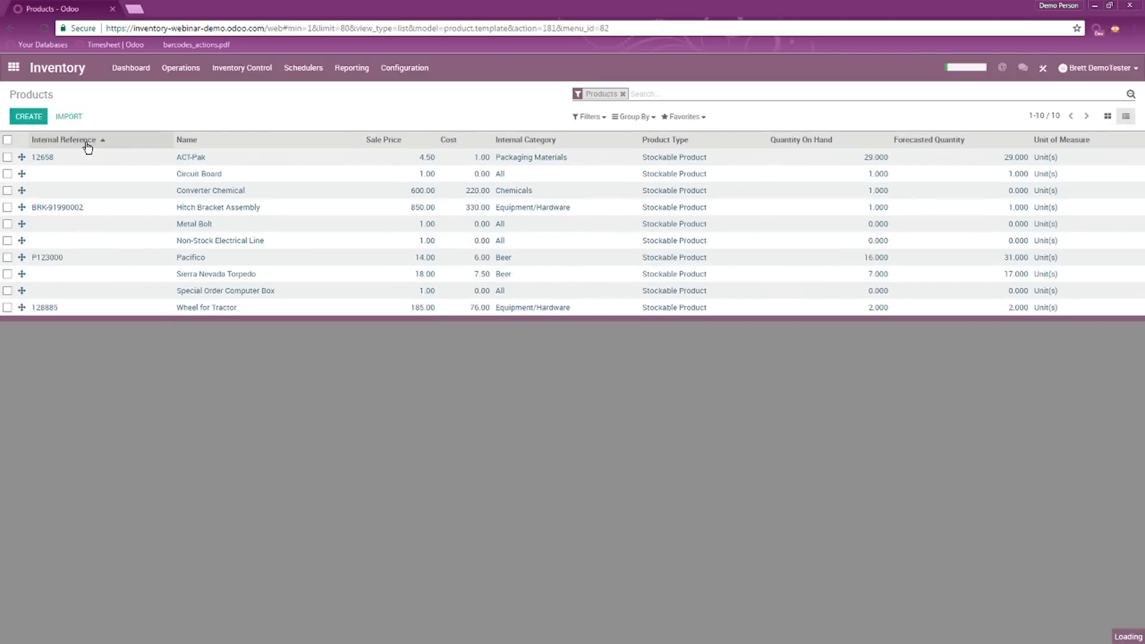
{"action": "left_click", "coordinate": [376, 142]}
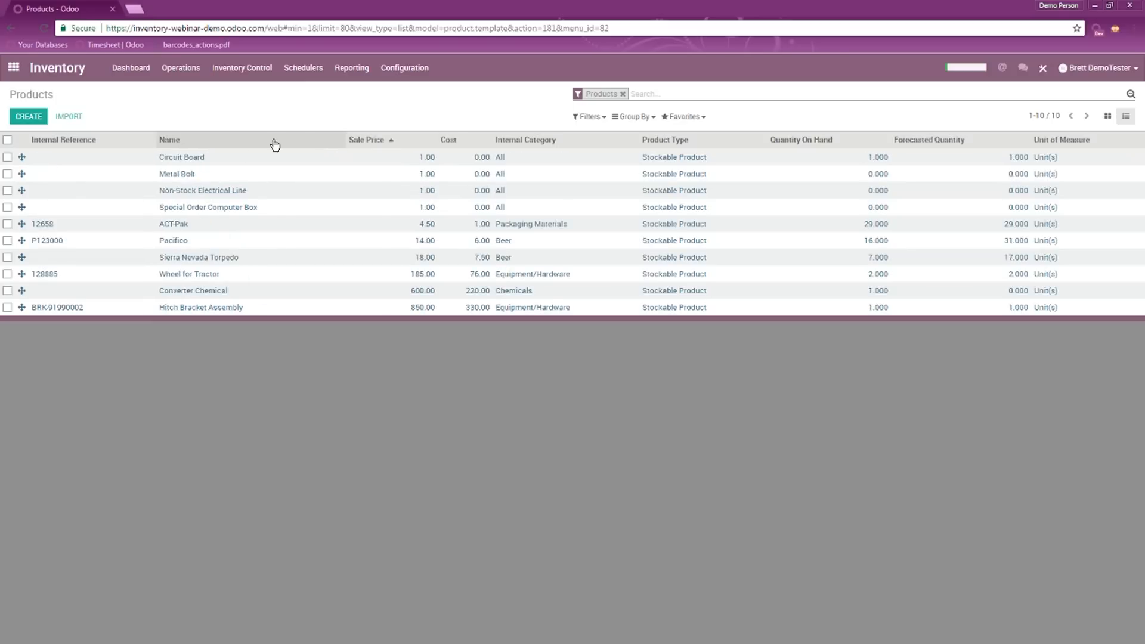
{"action": "left_click", "coordinate": [1108, 116]}
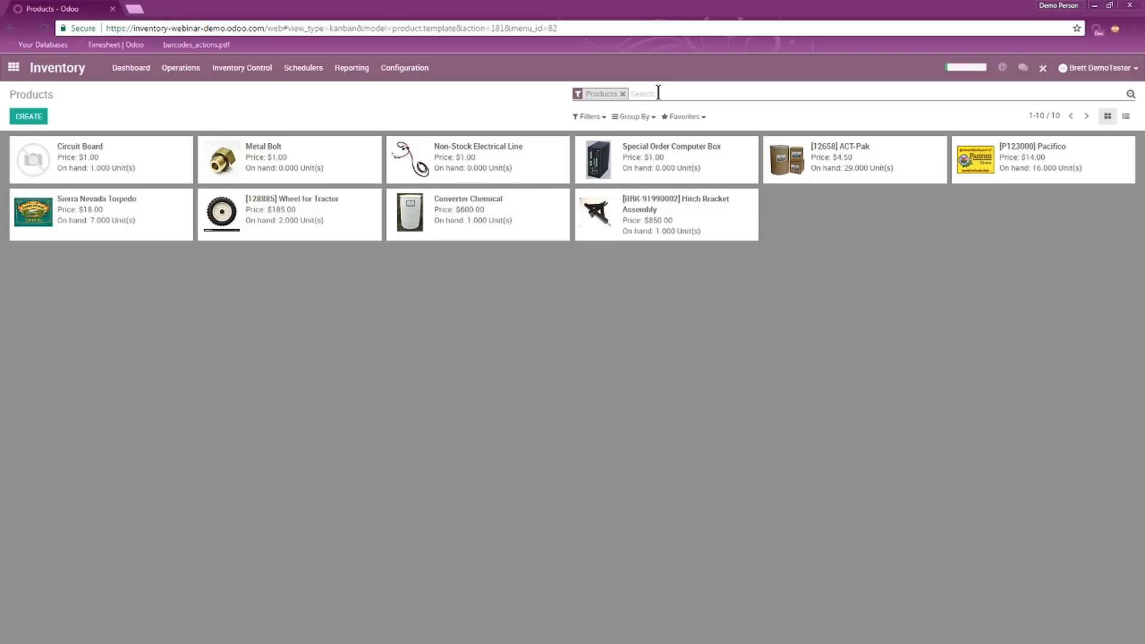
- Search the products for "chemical" and clear that search term
{"action": "type", "text": "chemica"}
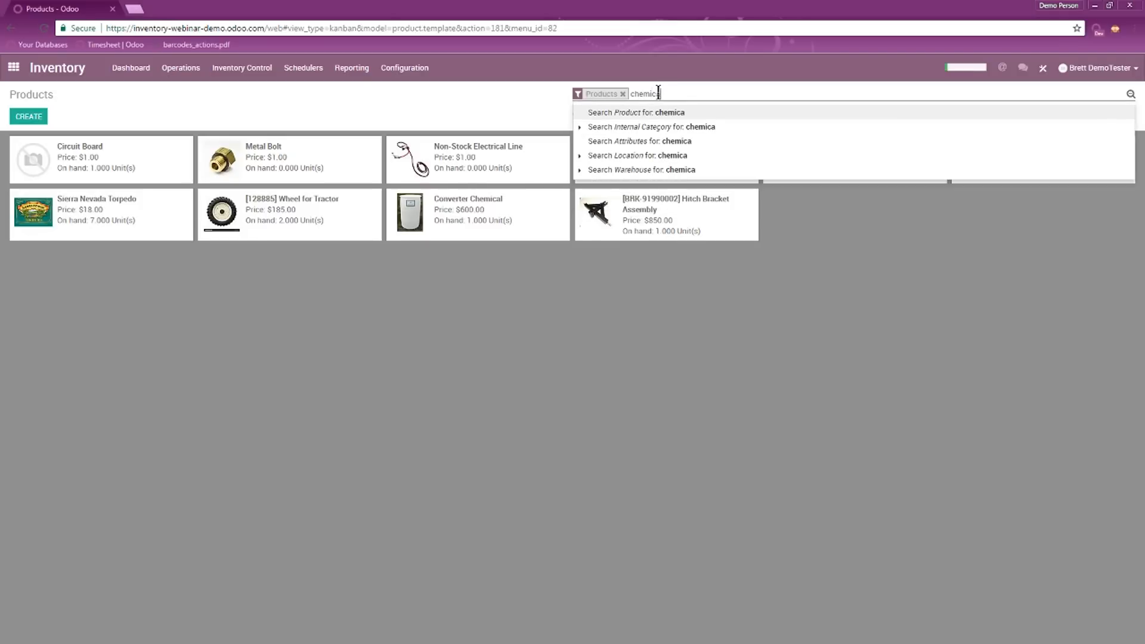
{"action": "type", "text": "l"}
{"action": "key", "text": "Return"}
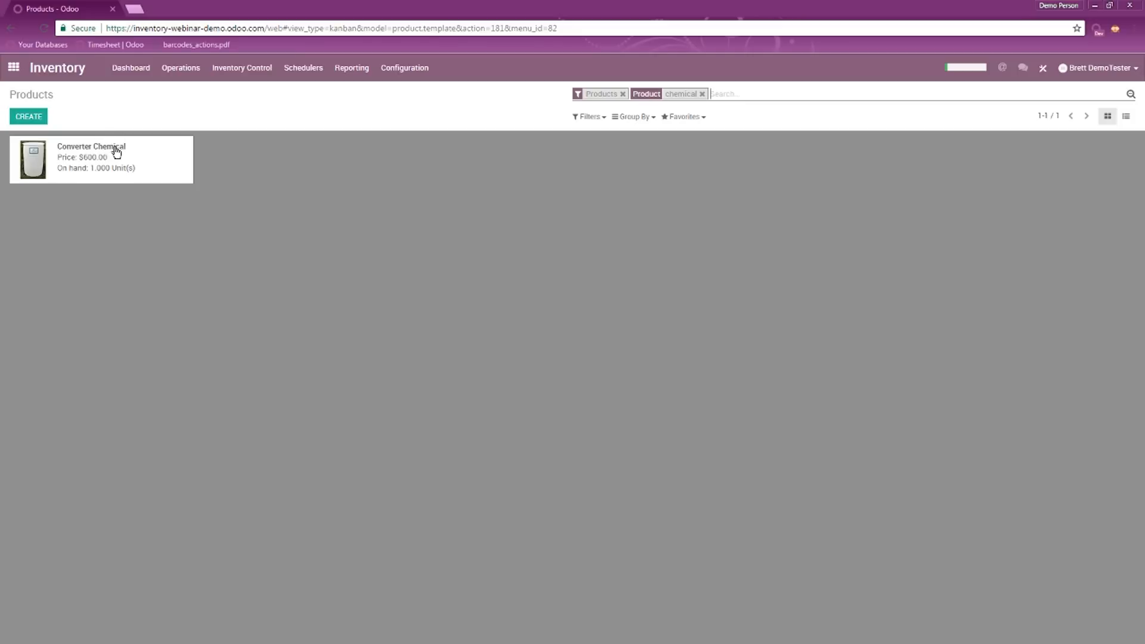
{"action": "left_click", "coordinate": [703, 93]}
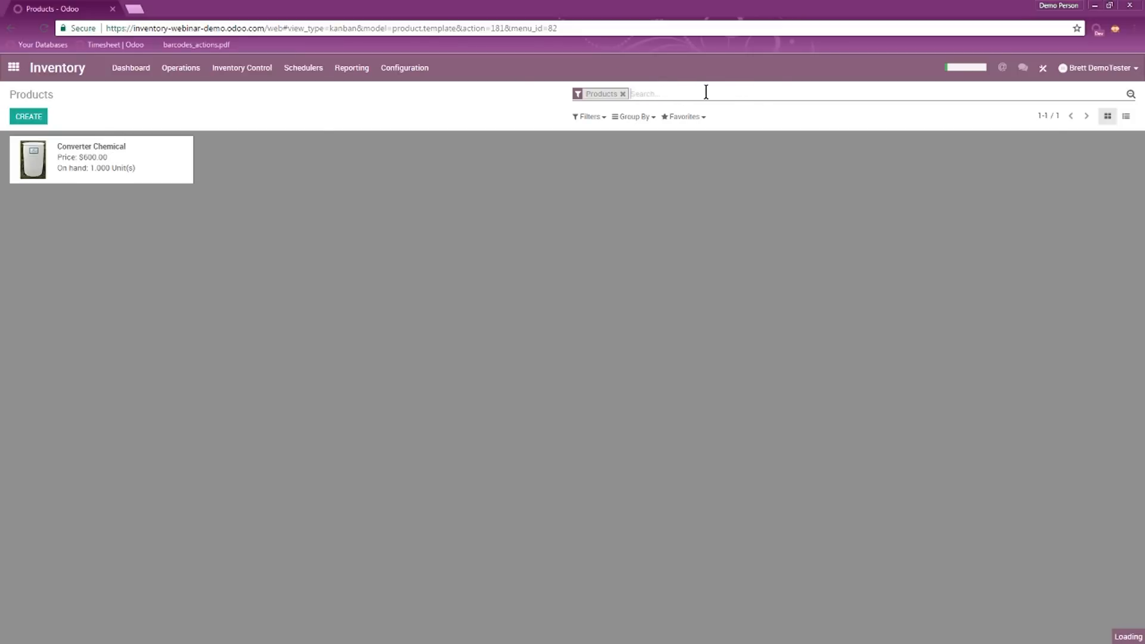
- Start a custom filter on the products, browse the available fields and choose Cost as the filter field
{"action": "left_click", "coordinate": [592, 117]}
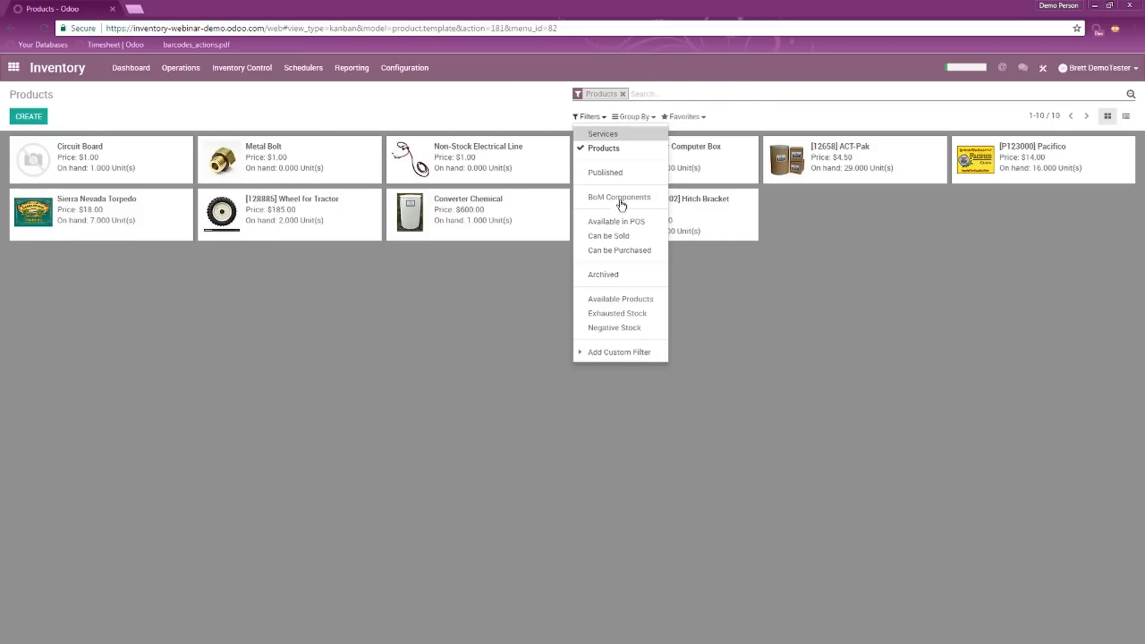
{"action": "left_click", "coordinate": [632, 352]}
{"action": "left_click", "coordinate": [643, 367]}
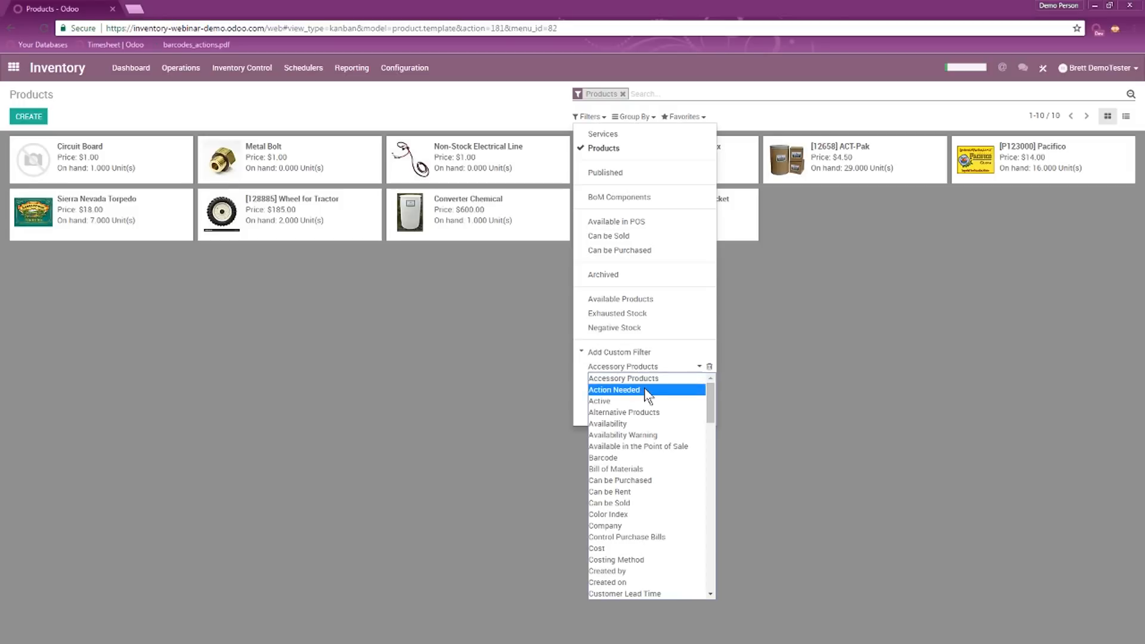
{"action": "scroll", "coordinate": [652, 400], "scroll_direction": "down", "scroll_amount": 15}
{"action": "scroll", "coordinate": [654, 402], "scroll_direction": "down", "scroll_amount": 4}
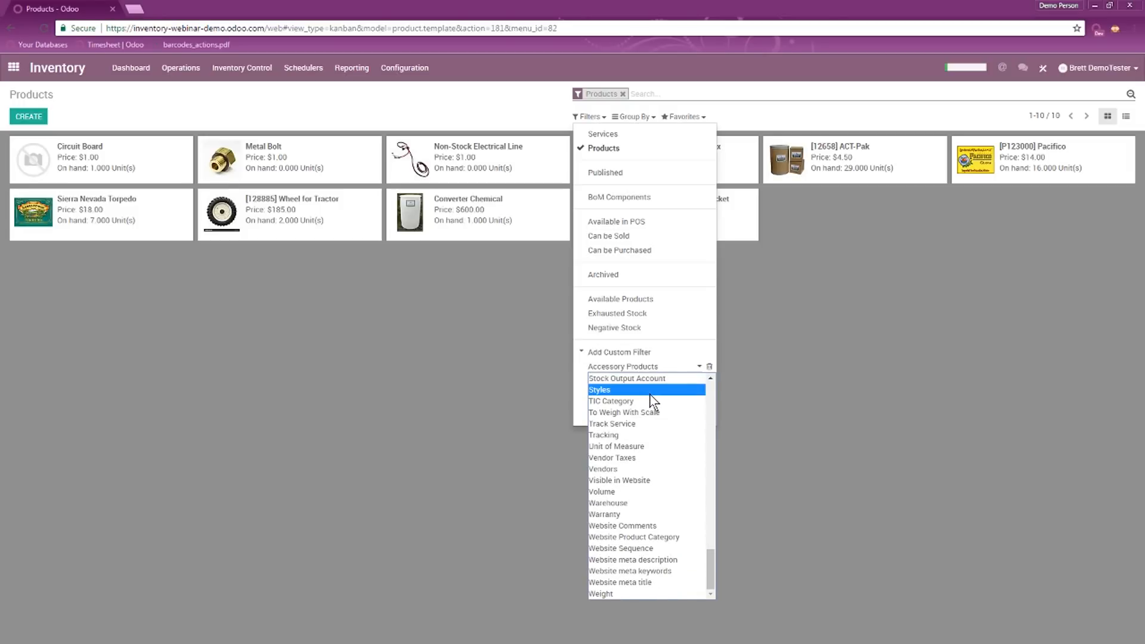
{"action": "scroll", "coordinate": [632, 435], "scroll_direction": "up", "scroll_amount": 19}
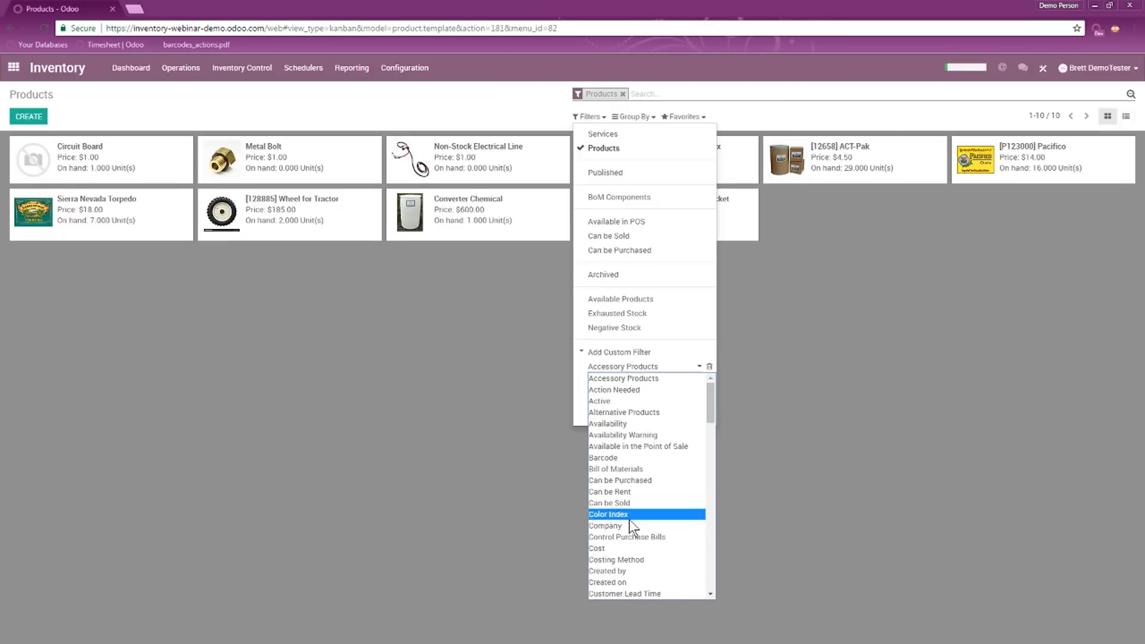
{"action": "scroll", "coordinate": [641, 504], "scroll_direction": "down", "scroll_amount": 3}
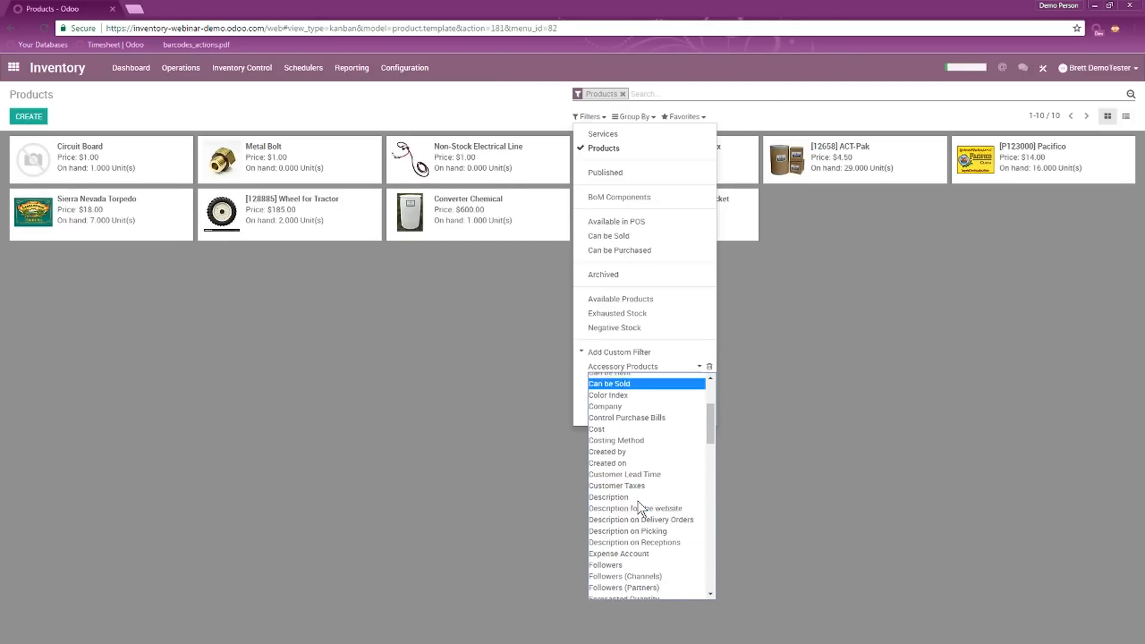
{"action": "left_click", "coordinate": [611, 430]}
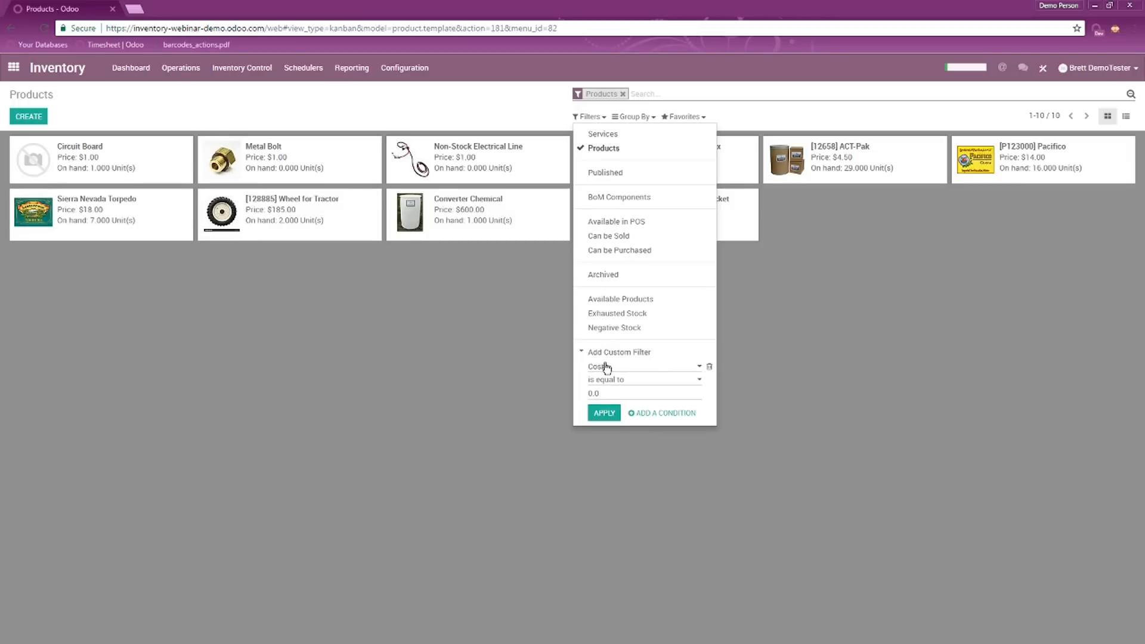
- Set the Cost filter's condition to greater than 3 and apply it to the products
{"action": "left_click", "coordinate": [618, 382]}
{"action": "left_click", "coordinate": [624, 401]}
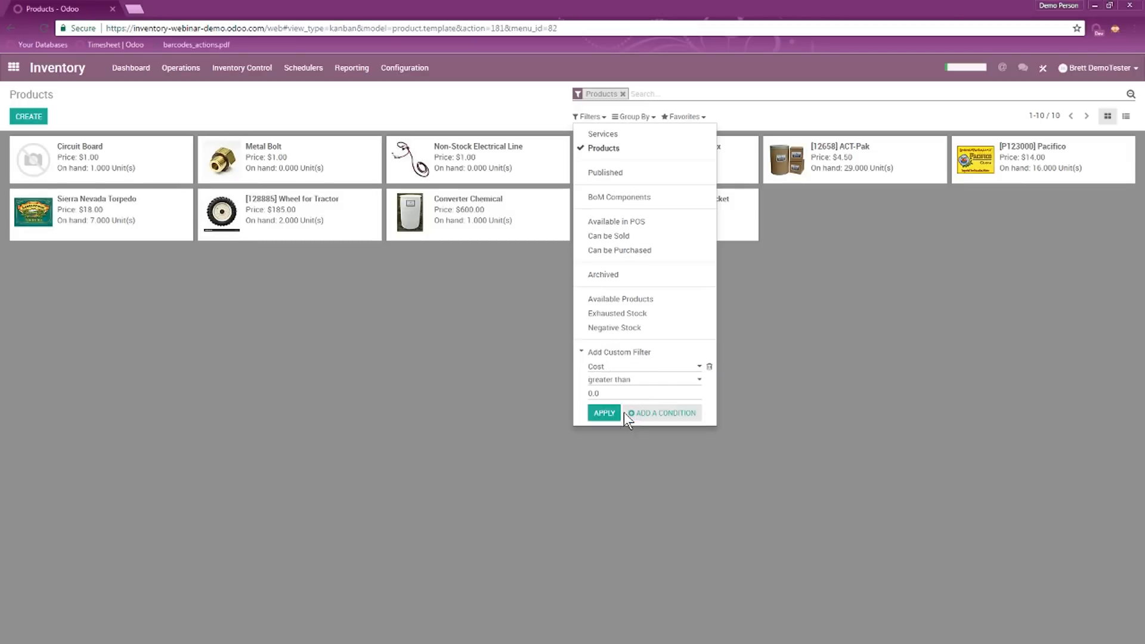
{"action": "left_click", "coordinate": [591, 392]}
{"action": "type", "text": "3"}
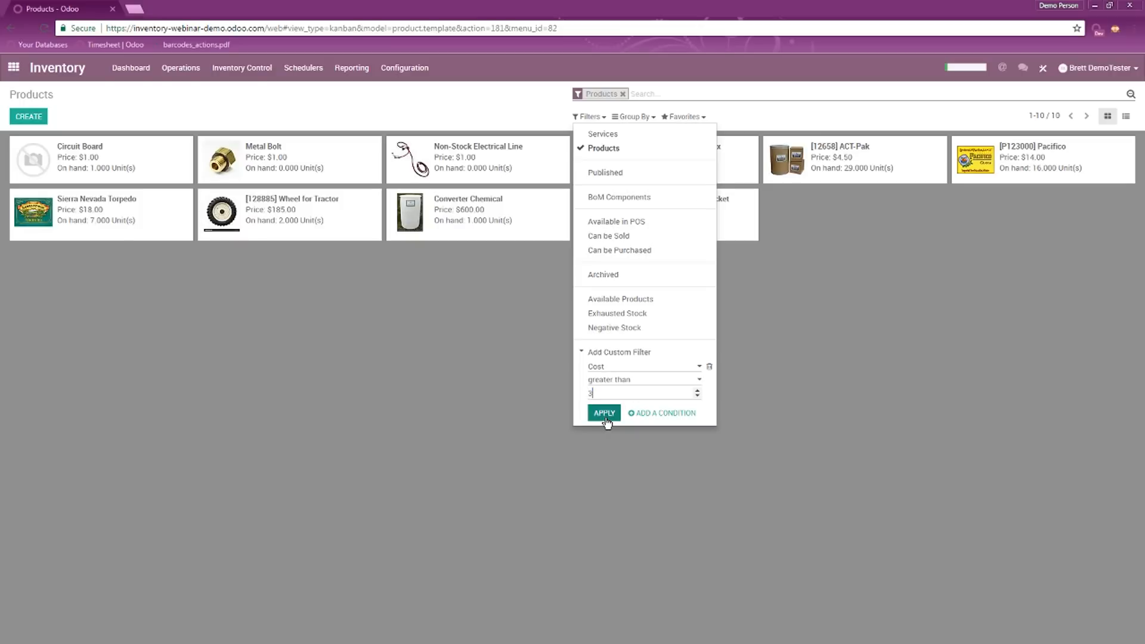
{"action": "left_click", "coordinate": [604, 411]}
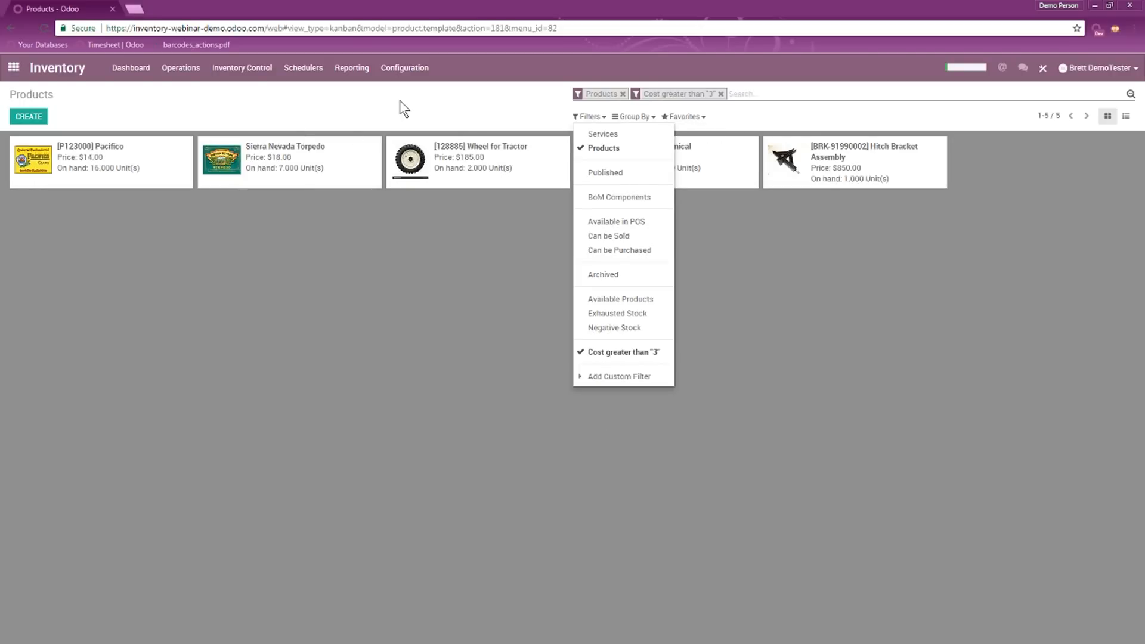
{"action": "left_click", "coordinate": [842, 267]}
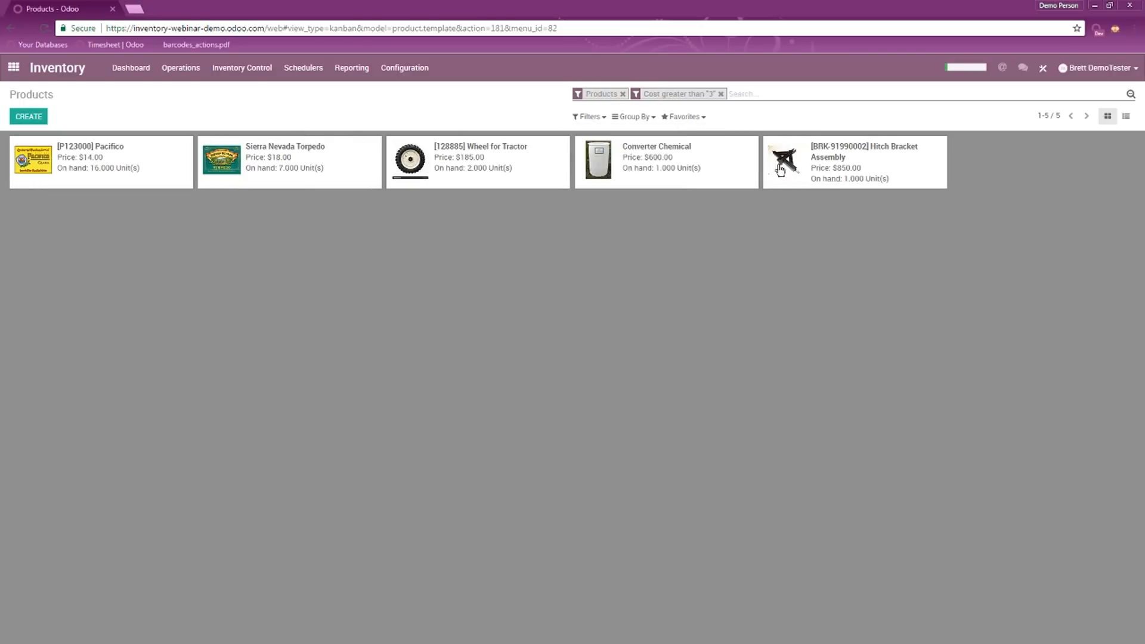
- View the filtered products in the list layout, return to the kanban layout and remove the cost filter
{"action": "left_click", "coordinate": [1125, 116]}
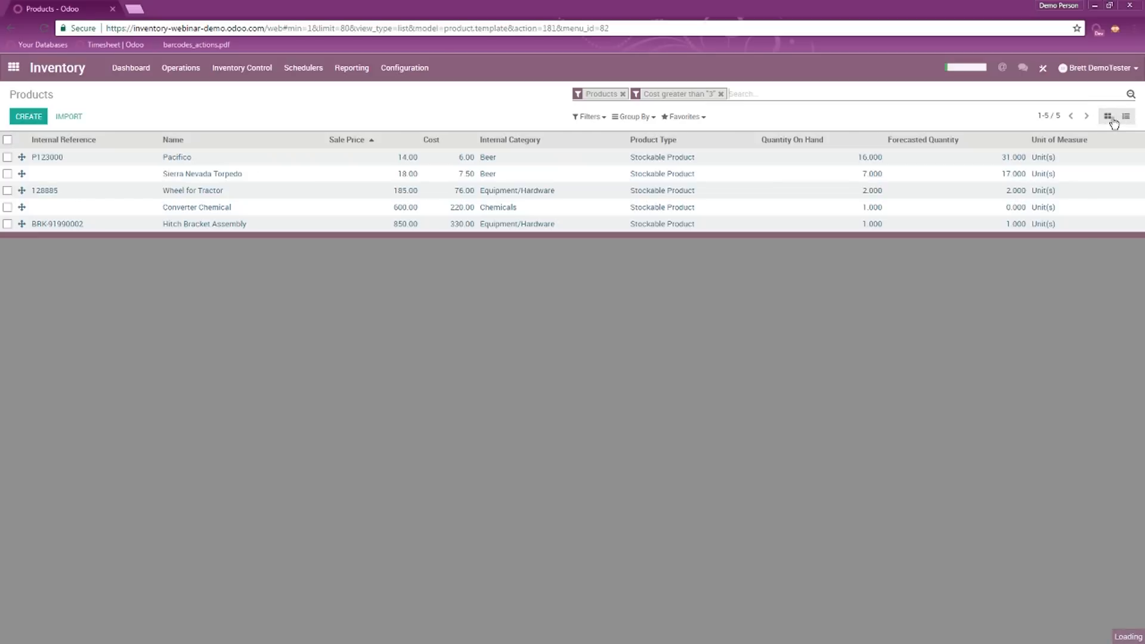
{"action": "left_click", "coordinate": [1108, 118]}
{"action": "left_click", "coordinate": [721, 94]}
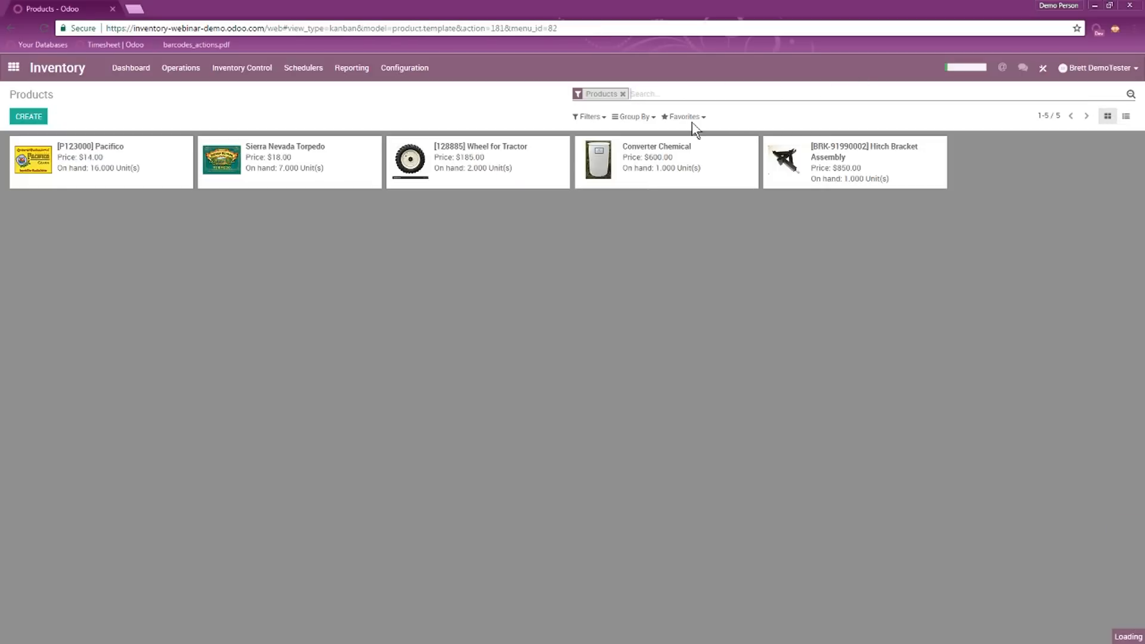
- Group the products by Internal Category using a custom group
{"action": "left_click", "coordinate": [643, 119]}
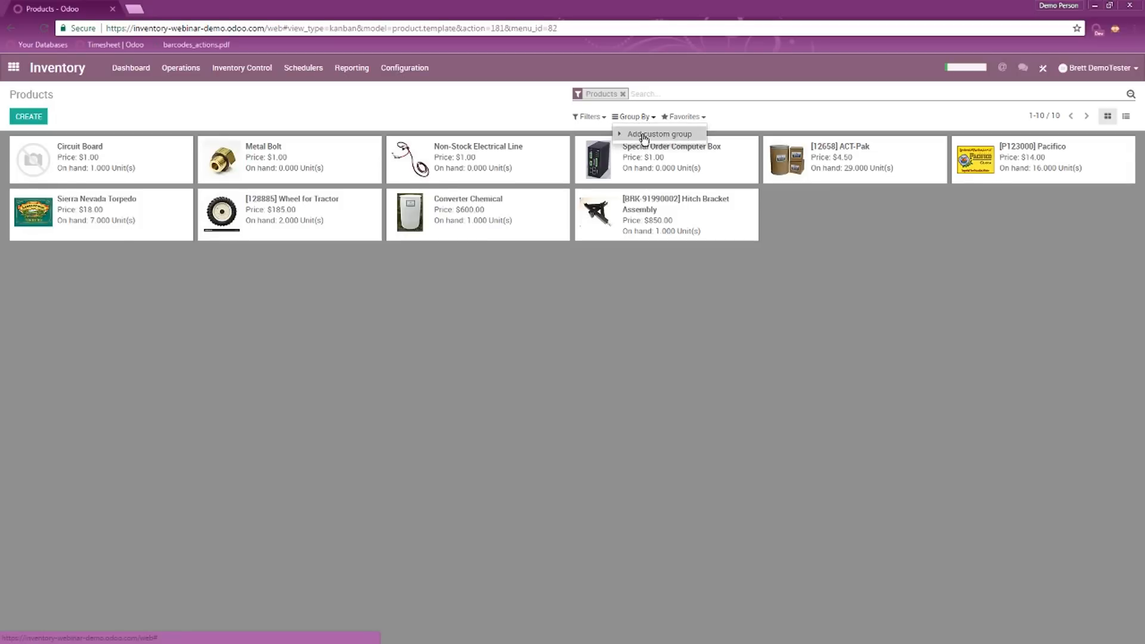
{"action": "left_click", "coordinate": [644, 136]}
{"action": "left_click", "coordinate": [658, 150]}
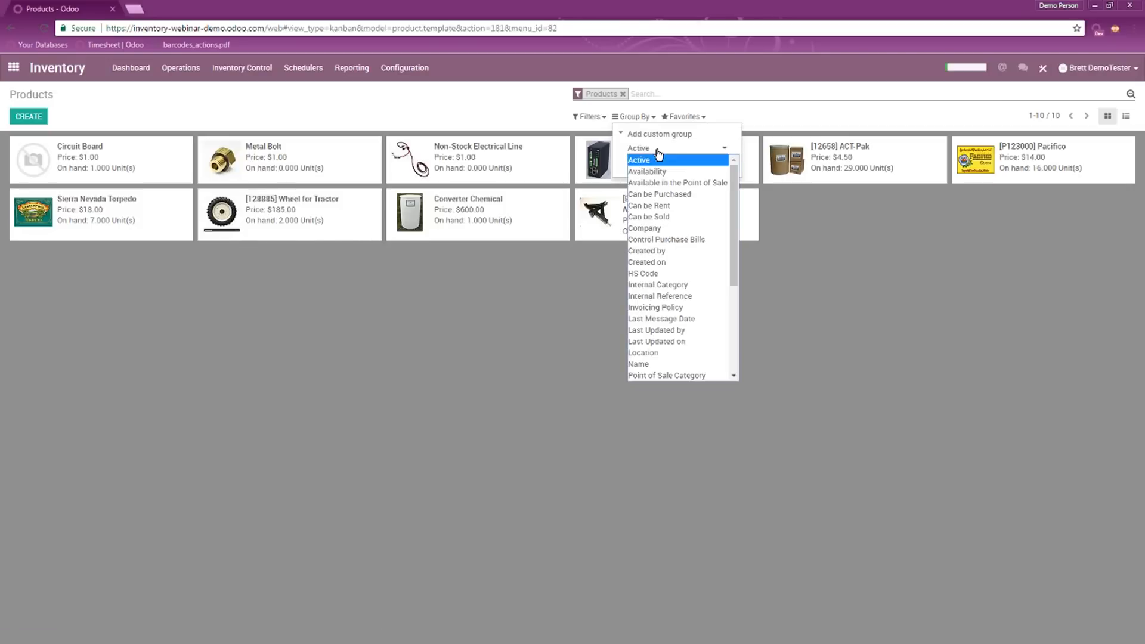
{"action": "left_click", "coordinate": [682, 285]}
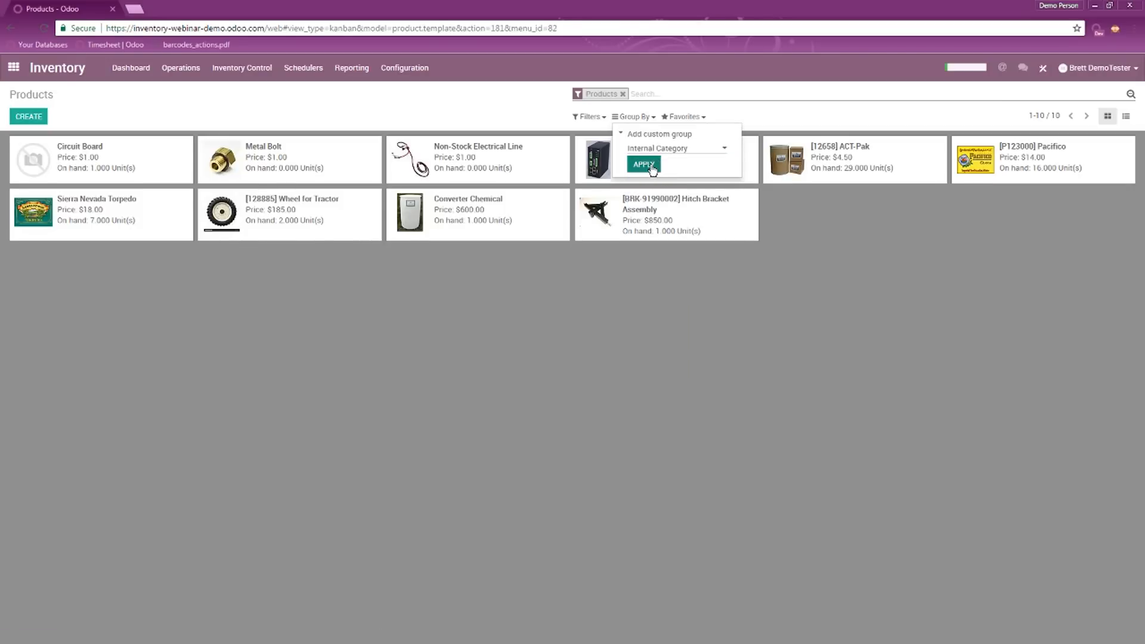
{"action": "left_click", "coordinate": [643, 164]}
{"action": "left_click", "coordinate": [460, 120]}
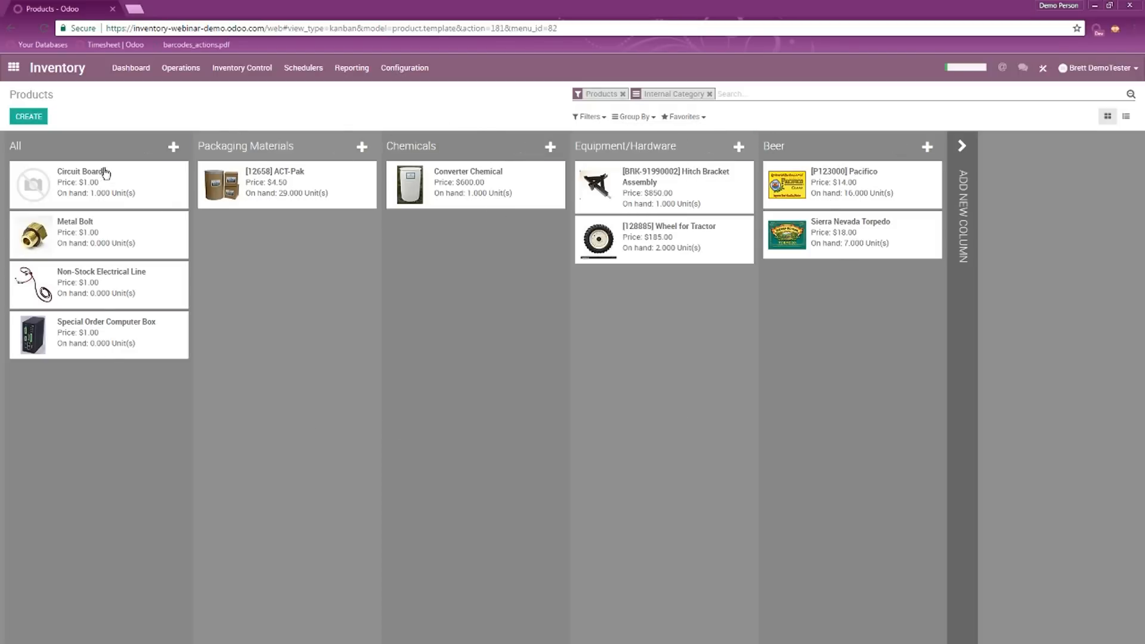
- Show the grouped products as a list and expand the All, Packaging Materials, Chemicals and Equipment/Hardware categories
{"action": "left_click", "coordinate": [1126, 117]}
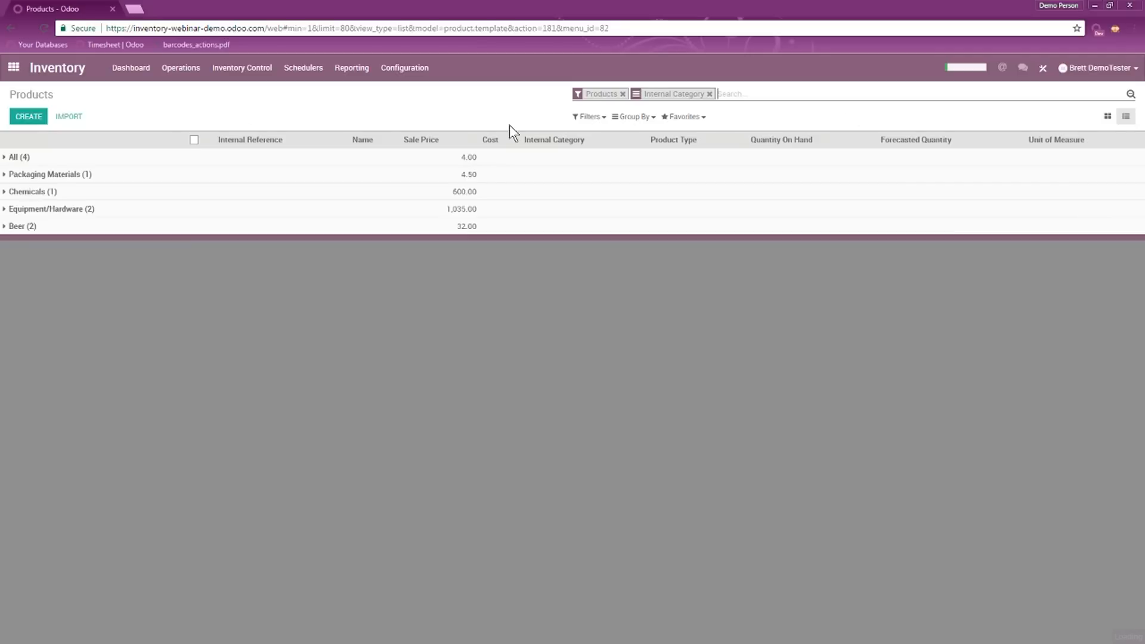
{"action": "left_click", "coordinate": [24, 159]}
{"action": "left_click", "coordinate": [31, 242]}
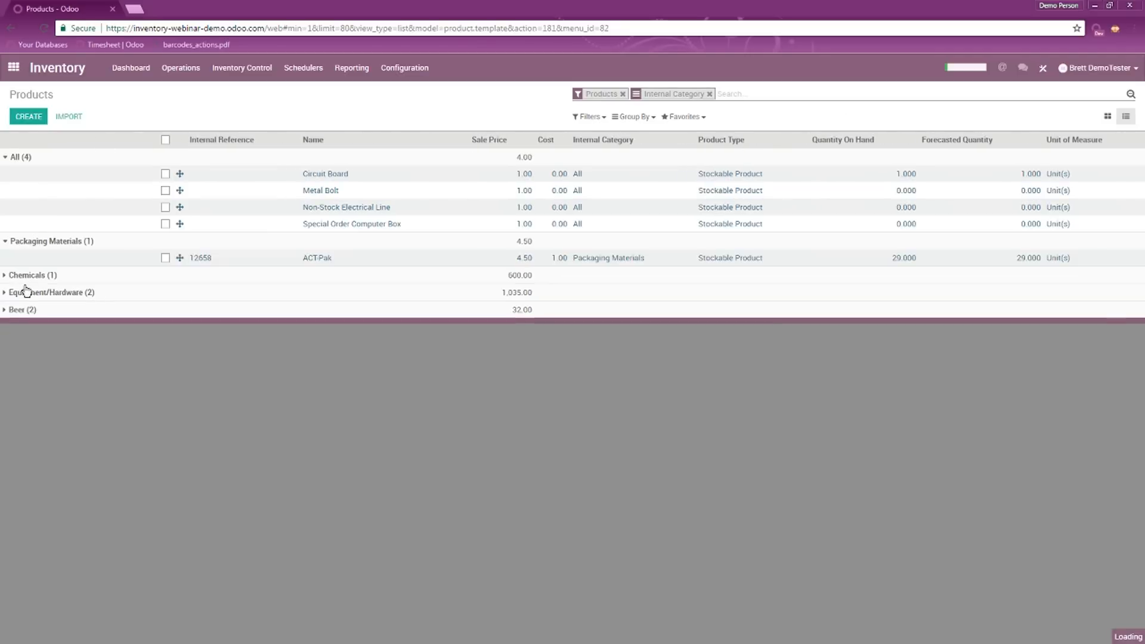
{"action": "left_click", "coordinate": [27, 278]}
{"action": "left_click", "coordinate": [30, 309]}
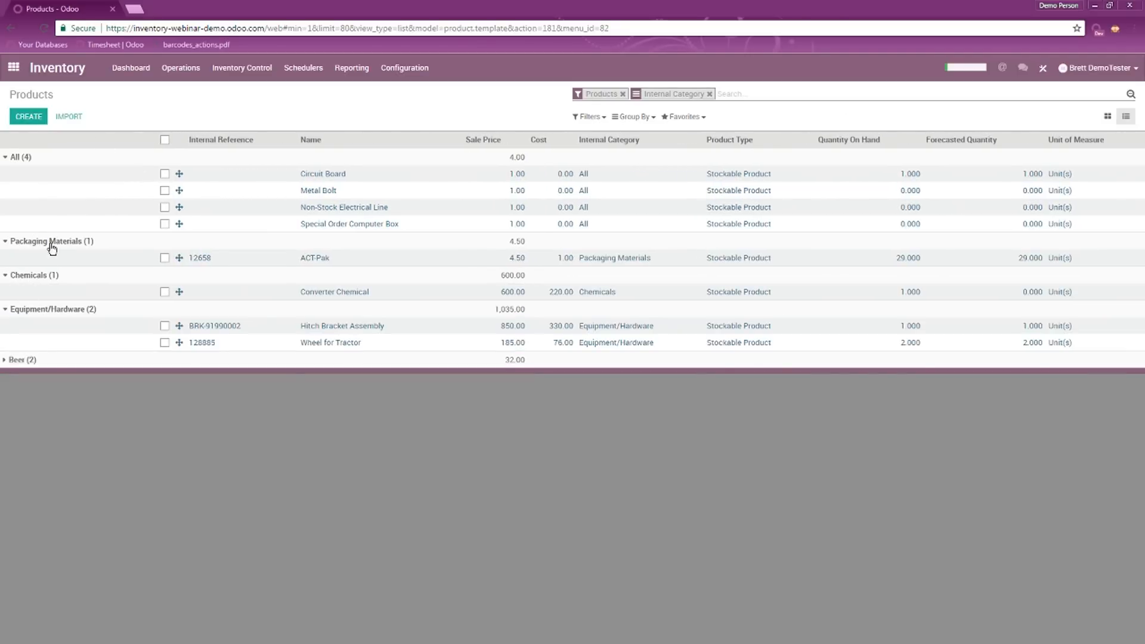
- Return to the kanban layout and move the Metal Bolt product from the All category to Equipment/Hardware
{"action": "left_click", "coordinate": [641, 117]}
{"action": "left_click", "coordinate": [383, 129]}
{"action": "left_click", "coordinate": [1107, 117]}
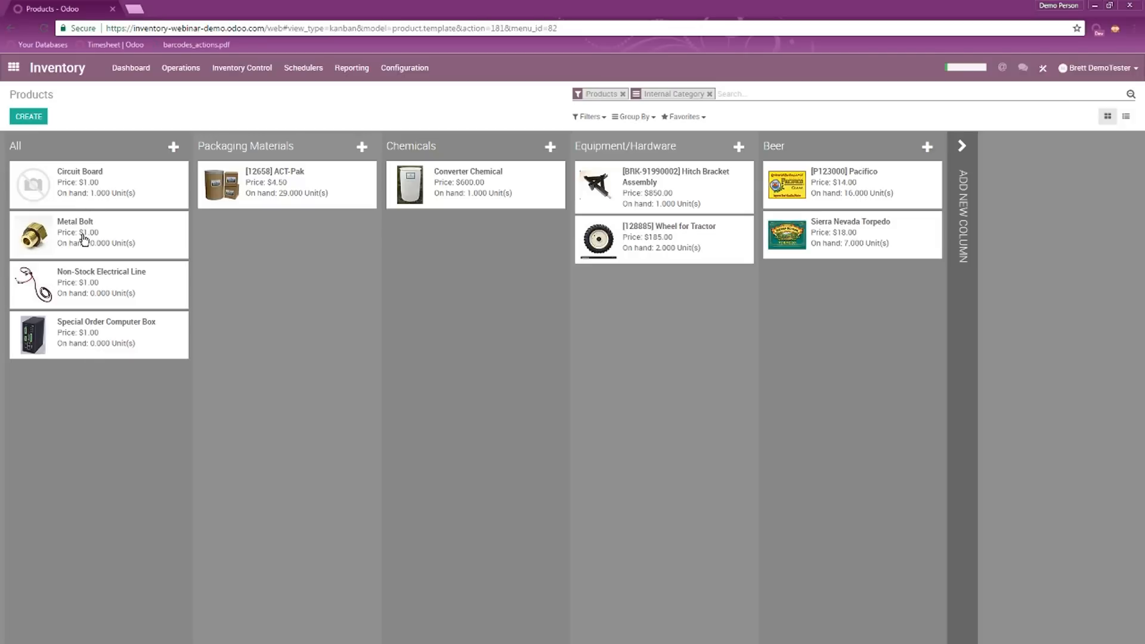
{"action": "left_click_drag", "start_coordinate": [72, 234], "coordinate": [645, 298]}
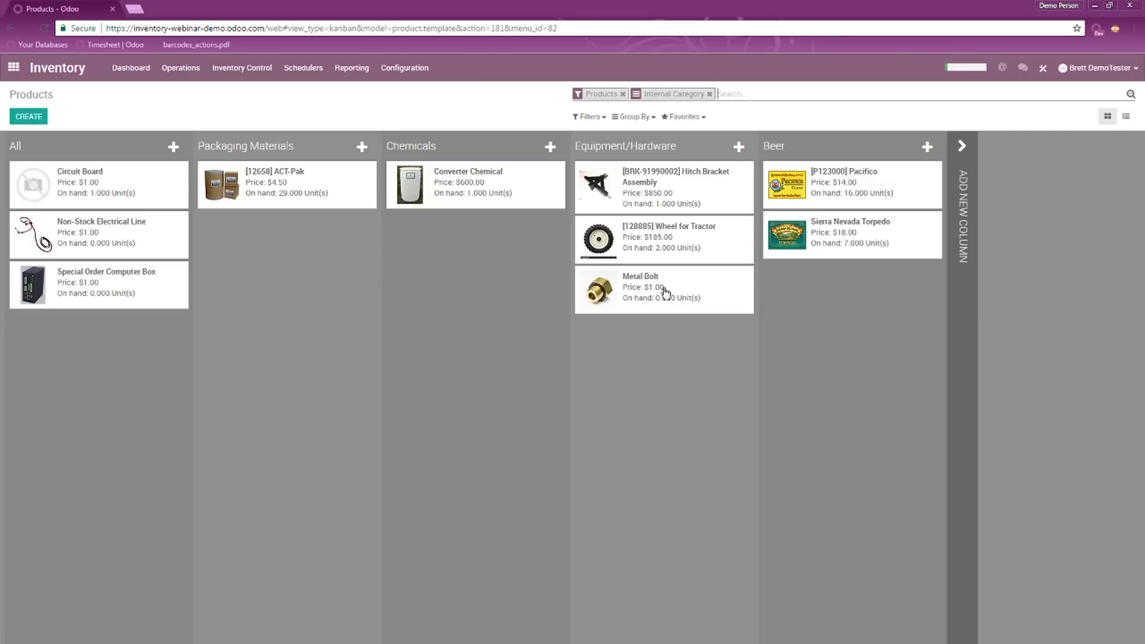
- Reopen the product catalogue from the Inventory dashboard and apply the saved favorite search Products by Category
{"action": "left_click", "coordinate": [698, 123]}
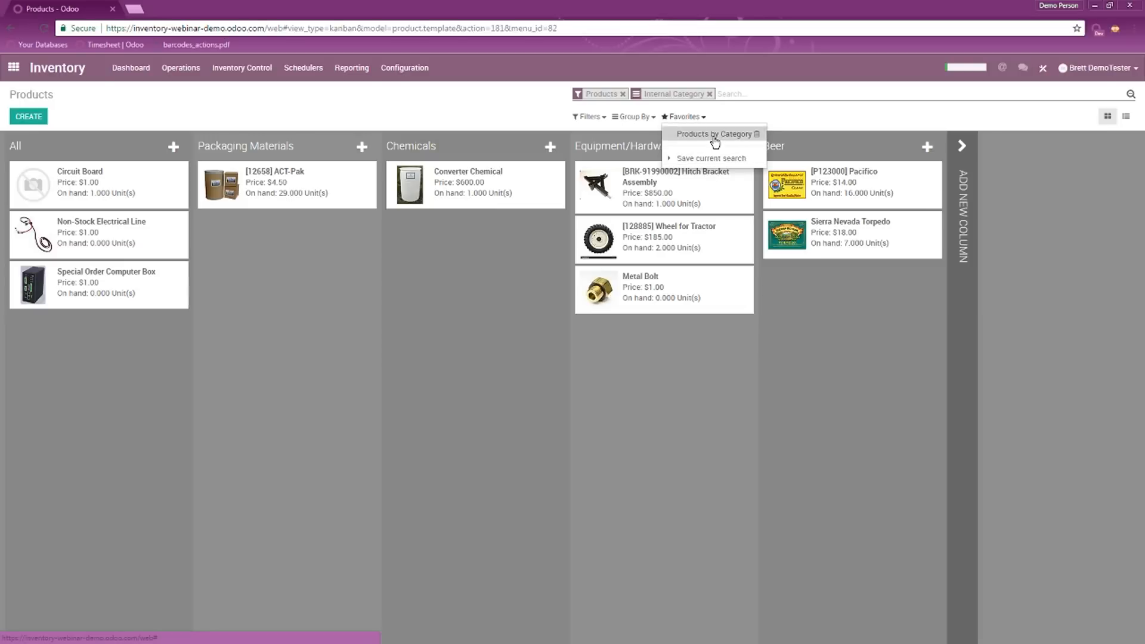
{"action": "left_click", "coordinate": [117, 104]}
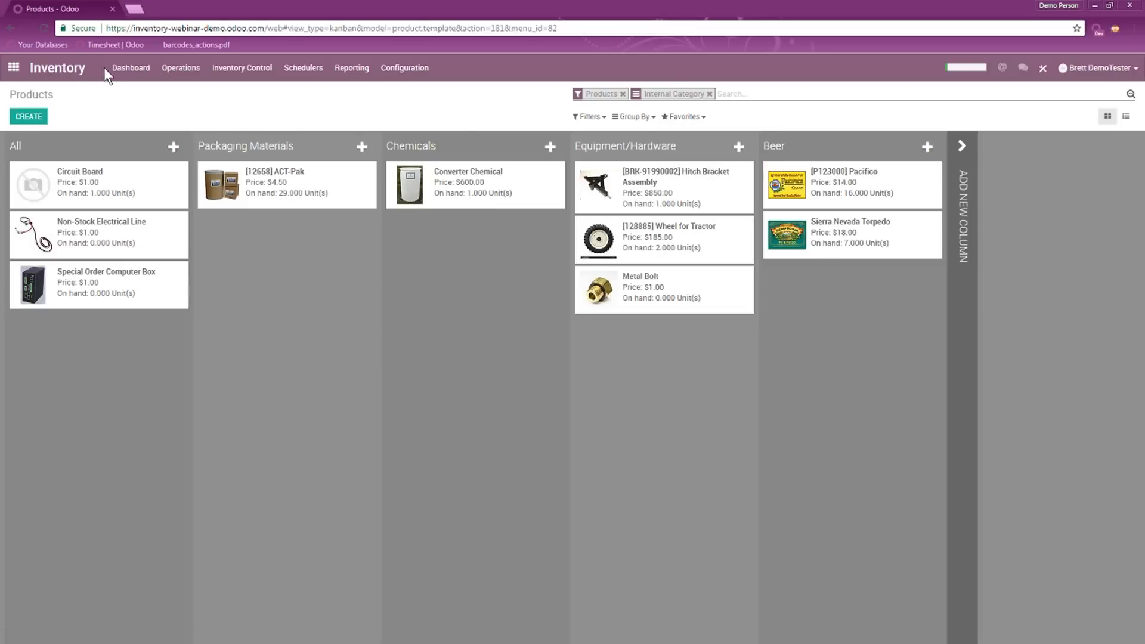
{"action": "left_click", "coordinate": [143, 68]}
{"action": "left_click", "coordinate": [242, 68]}
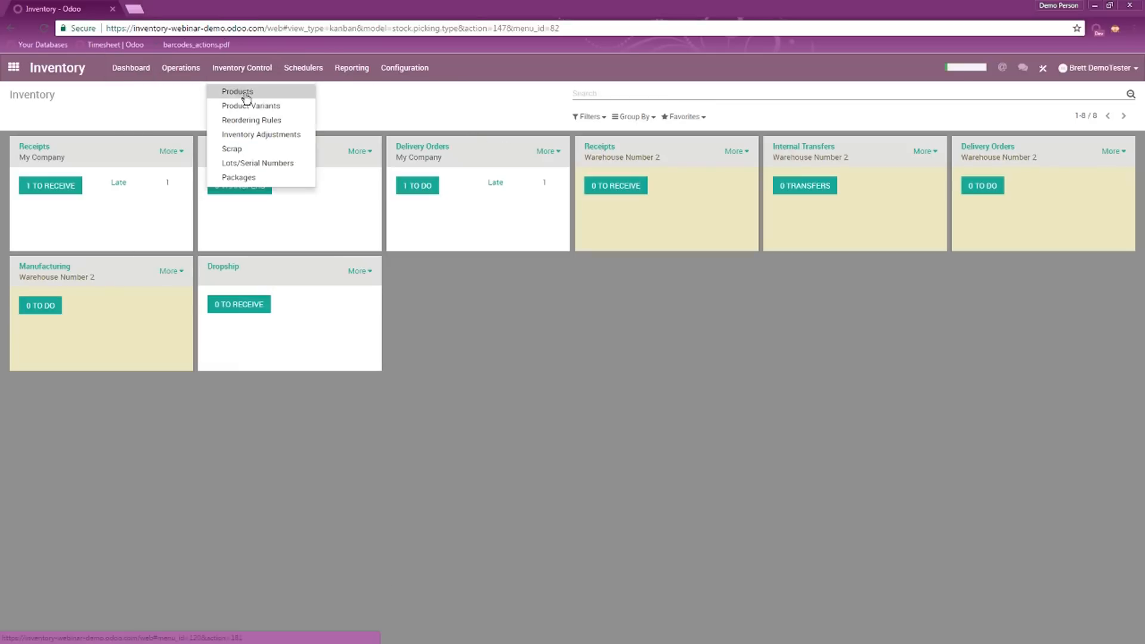
{"action": "left_click", "coordinate": [239, 92]}
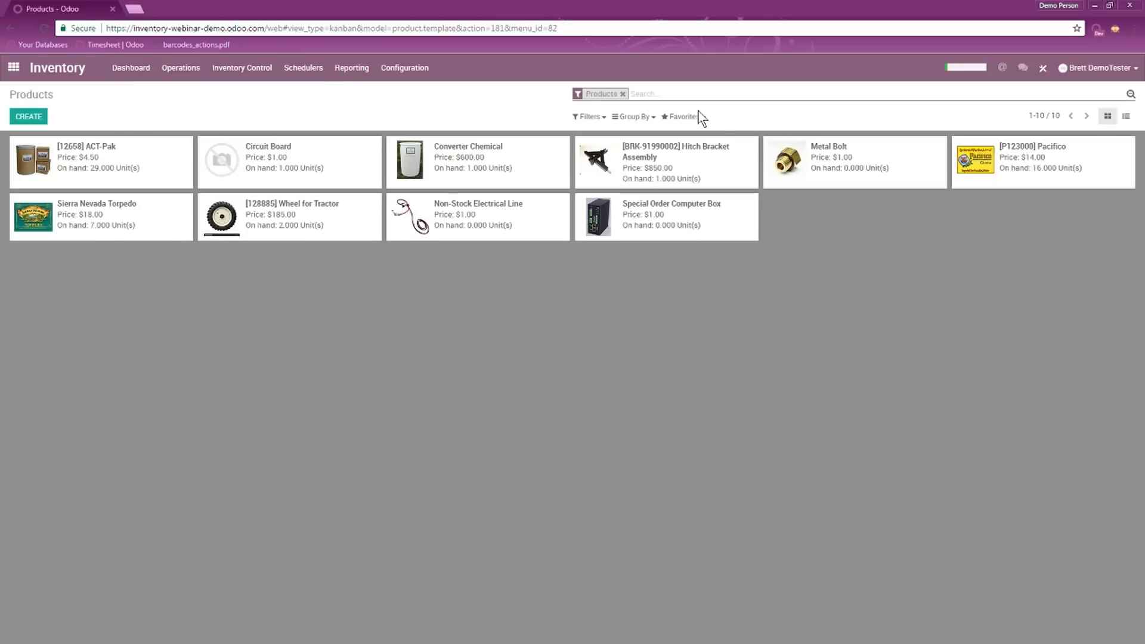
{"action": "left_click", "coordinate": [684, 117]}
{"action": "left_click", "coordinate": [710, 136]}
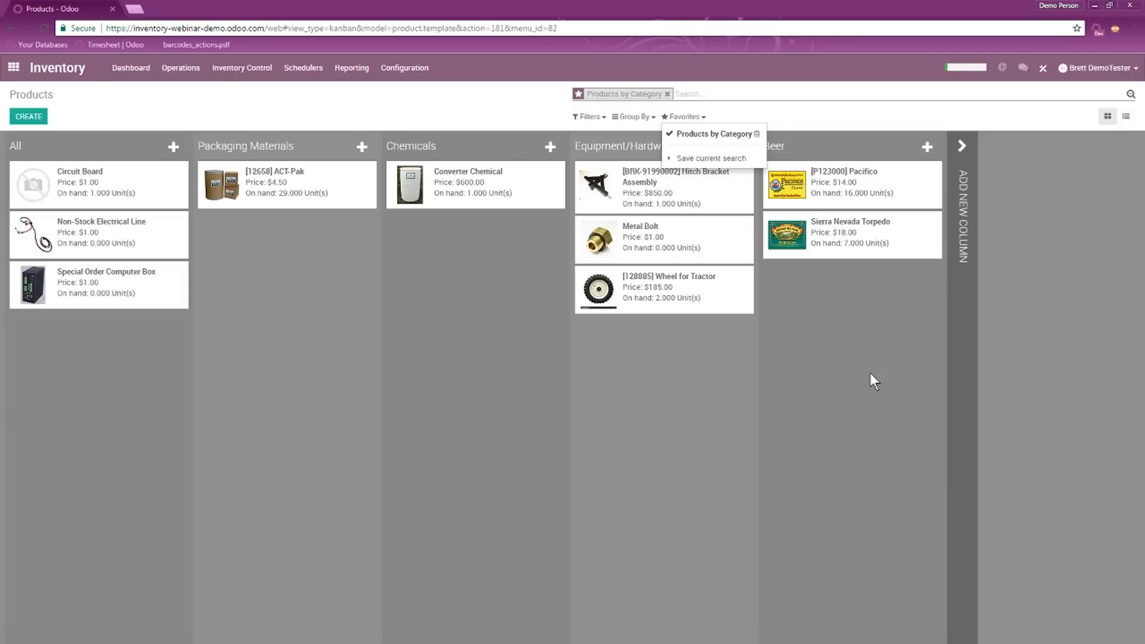
{"action": "left_click", "coordinate": [589, 117]}
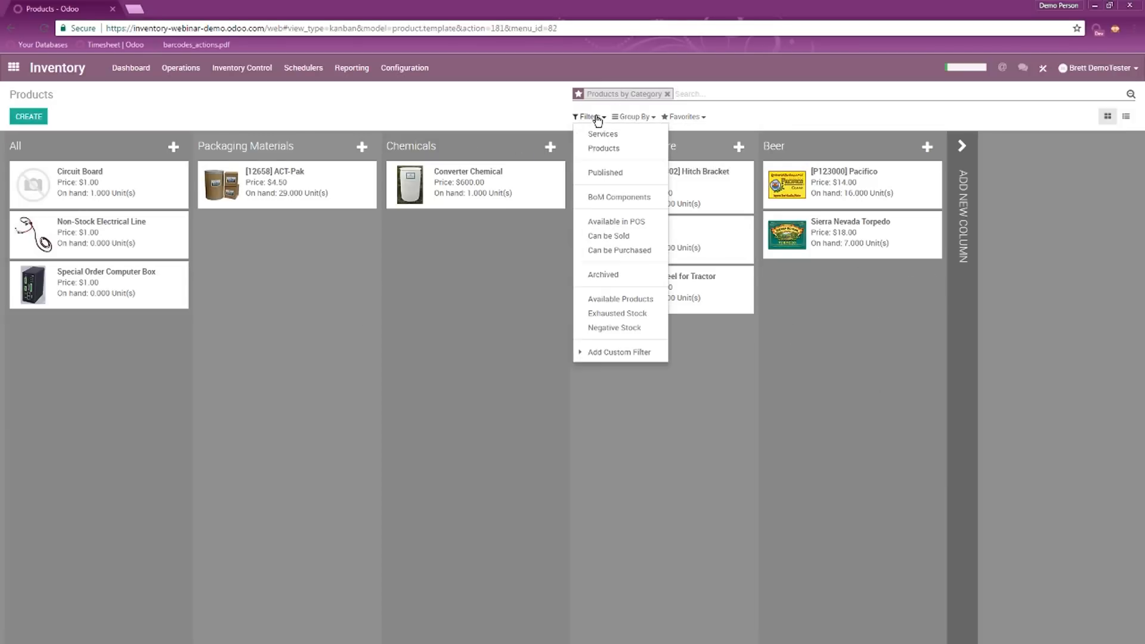
{"action": "left_click", "coordinate": [638, 117]}
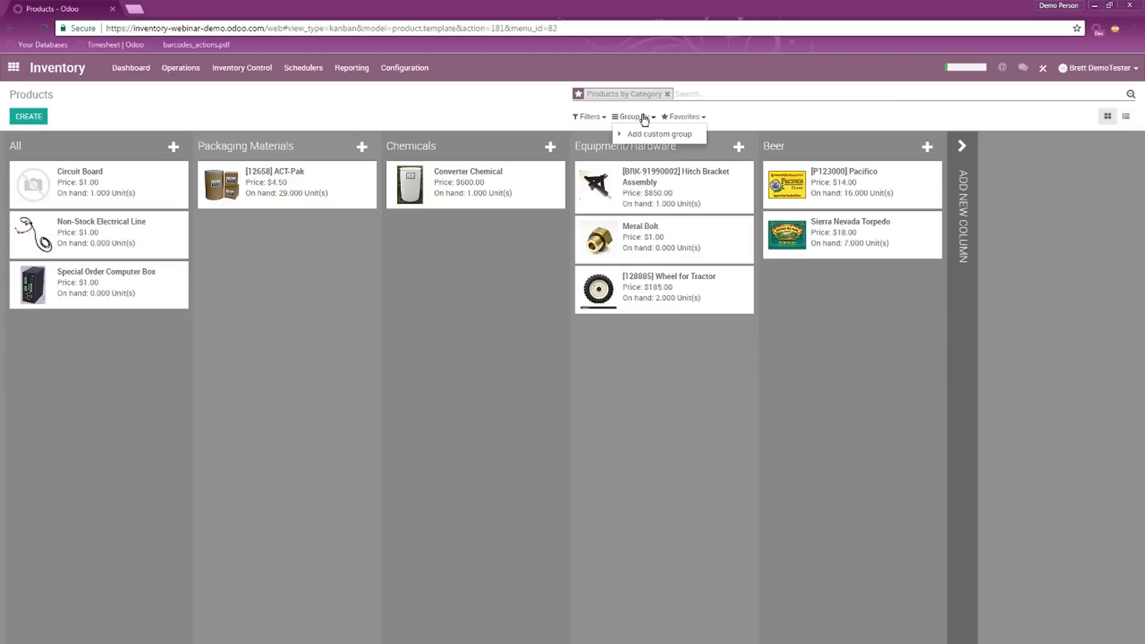
{"action": "left_click", "coordinate": [518, 108]}
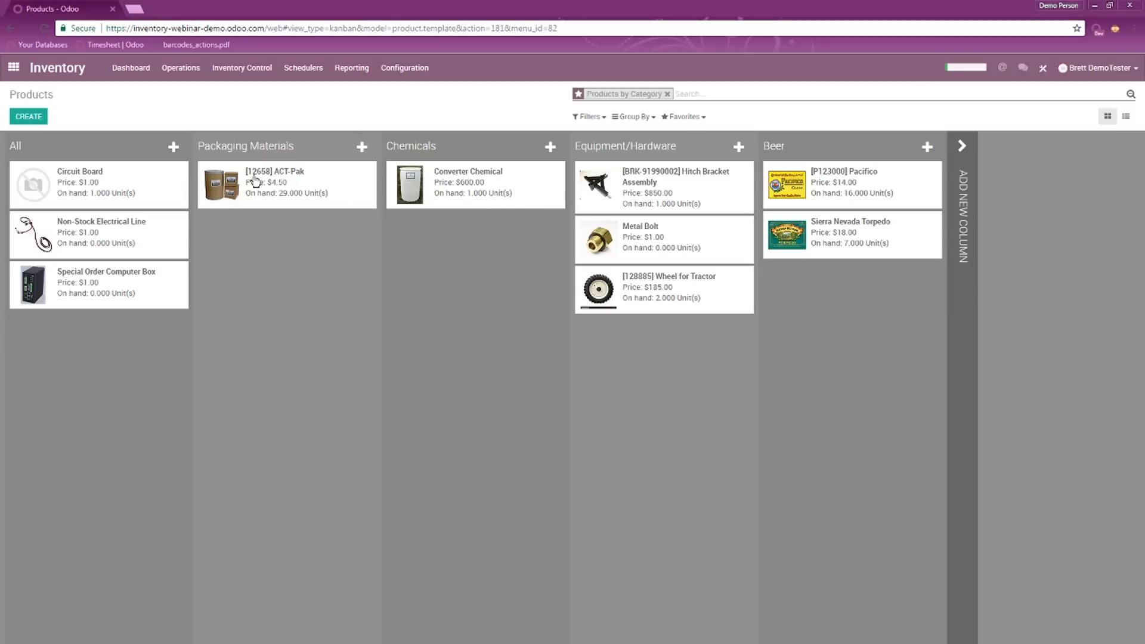
- Open the ACT-Pak product for editing and review its product type options, keeping Stockable Product selected
{"action": "left_click", "coordinate": [304, 183]}
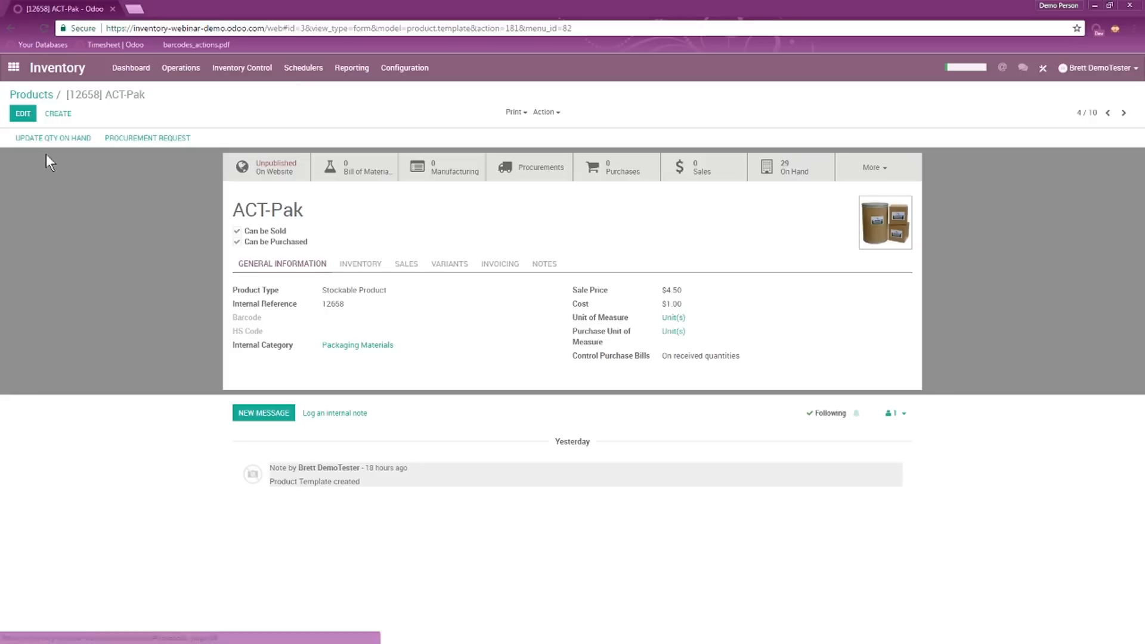
{"action": "left_click", "coordinate": [24, 114]}
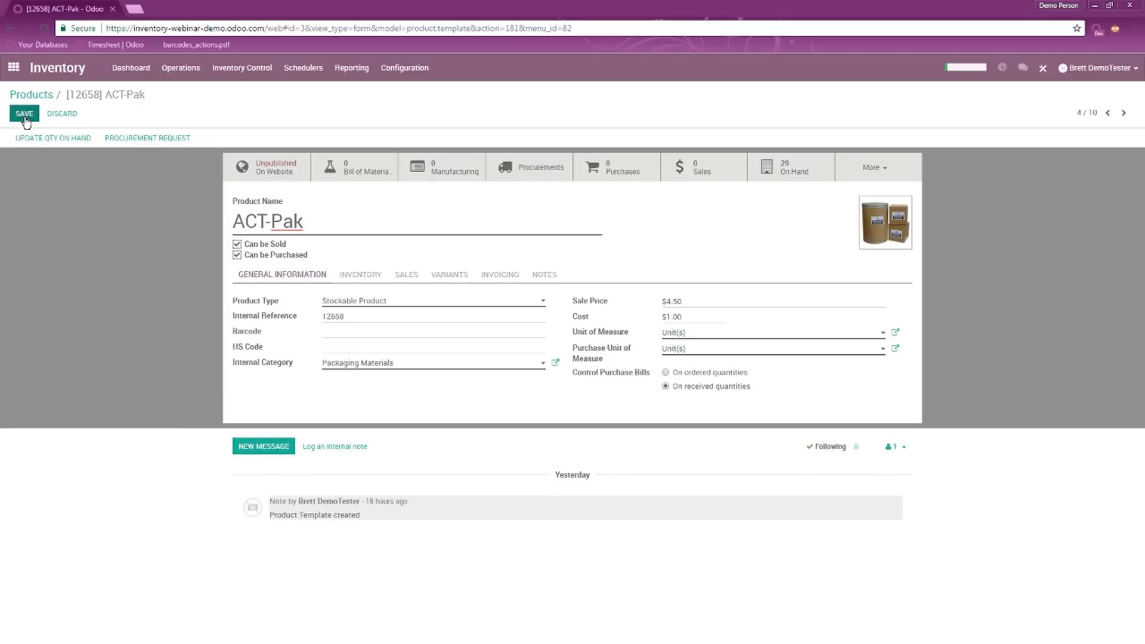
{"action": "left_click", "coordinate": [378, 302]}
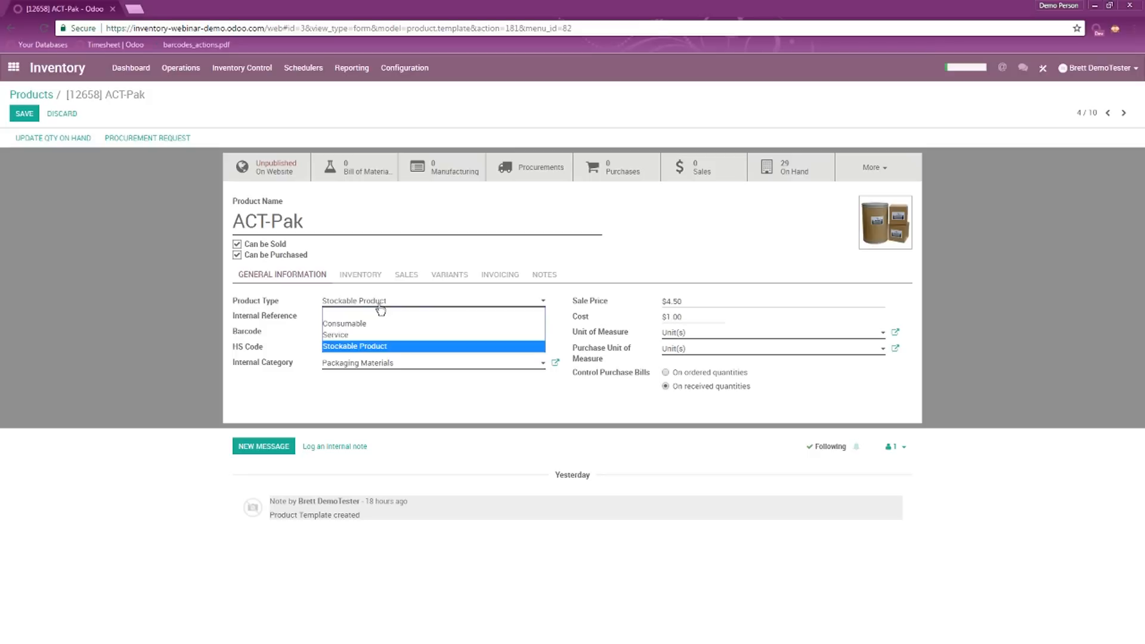
{"action": "triple_click", "coordinate": [287, 222]}
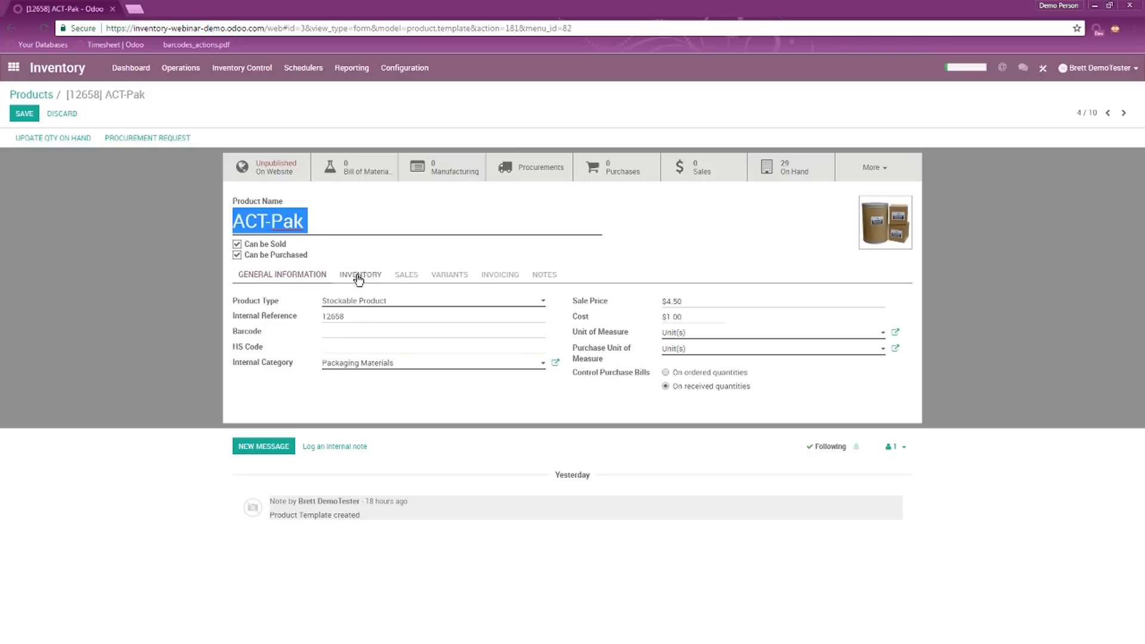
{"action": "left_click", "coordinate": [198, 253]}
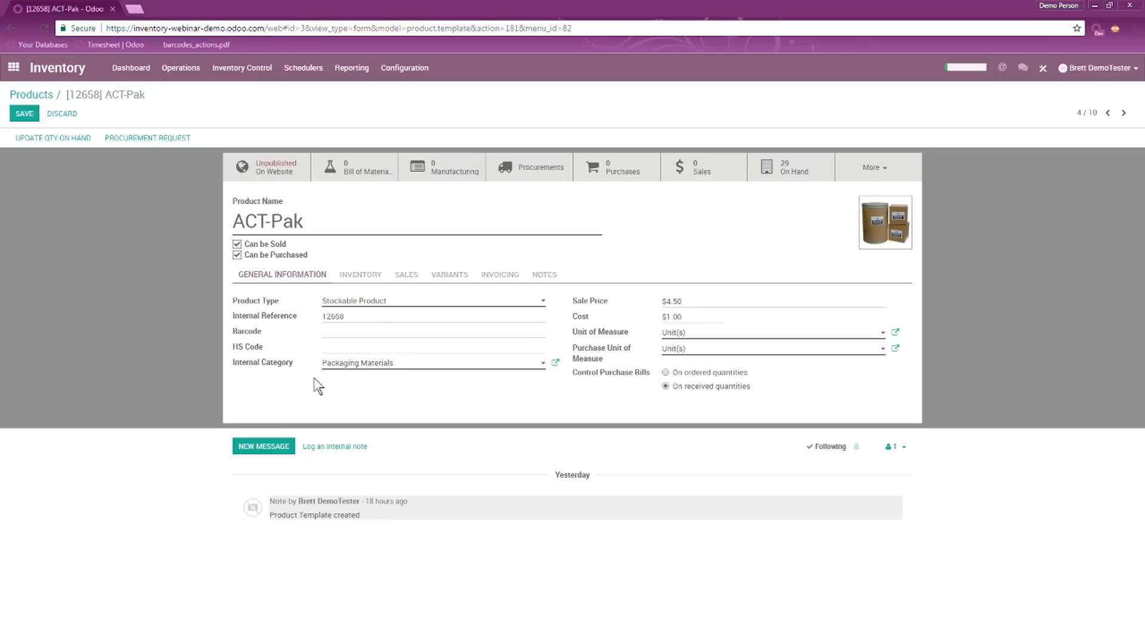
{"action": "left_click", "coordinate": [384, 303]}
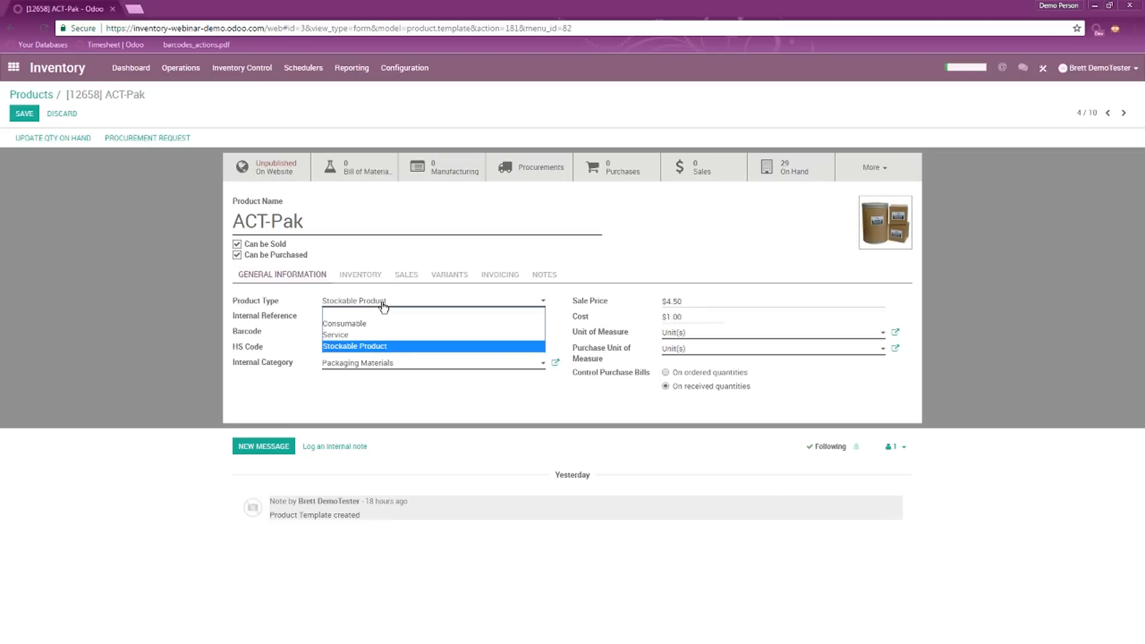
{"action": "left_click", "coordinate": [393, 347]}
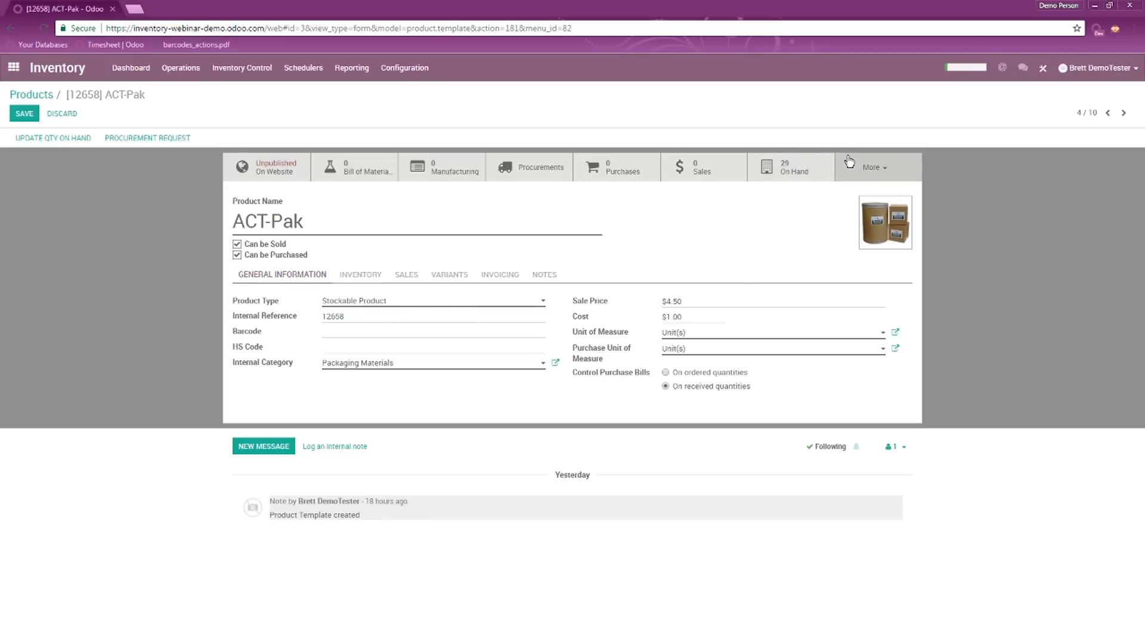
- Try the Consumable product type on ACT-Pak and set it back to Stockable Product
{"action": "left_click", "coordinate": [365, 304]}
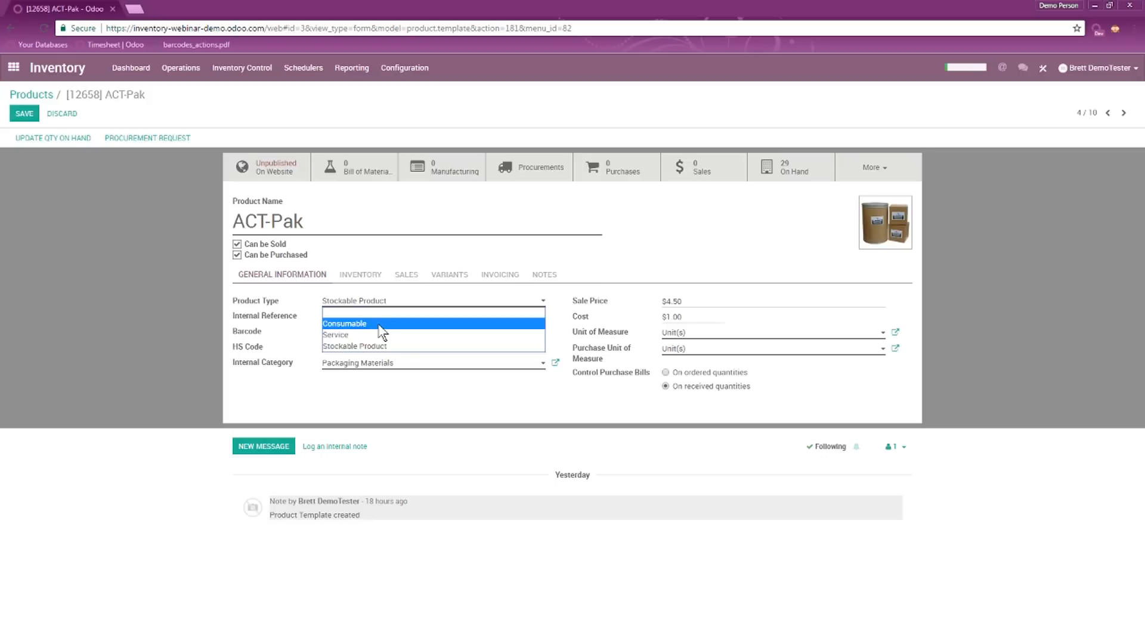
{"action": "left_click", "coordinate": [379, 325]}
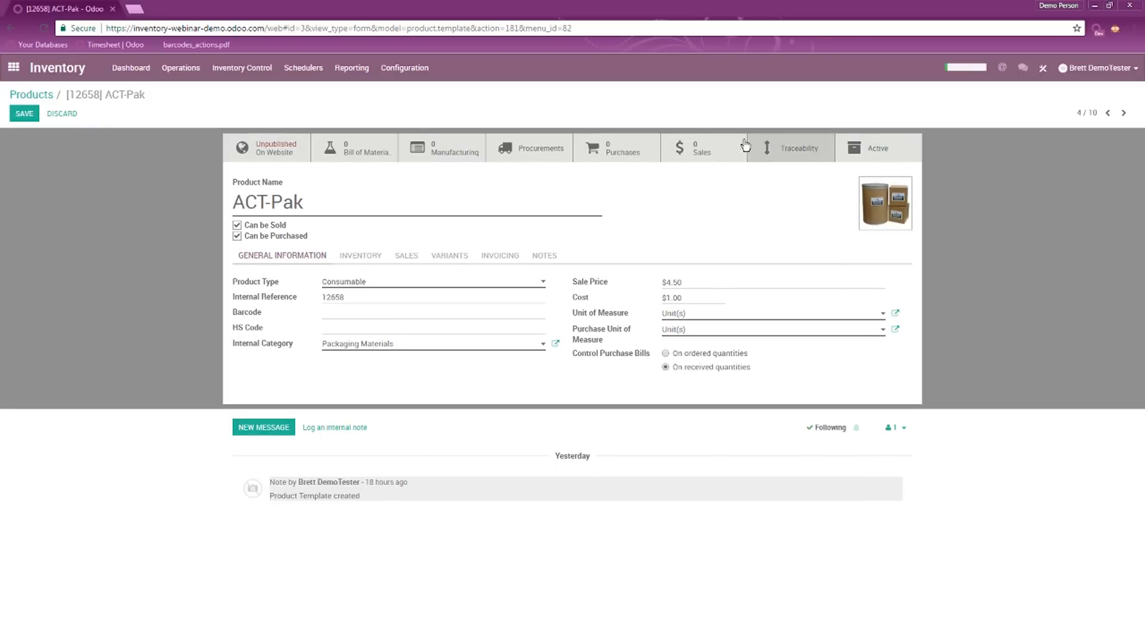
{"action": "left_click", "coordinate": [360, 284]}
{"action": "left_click", "coordinate": [366, 327]}
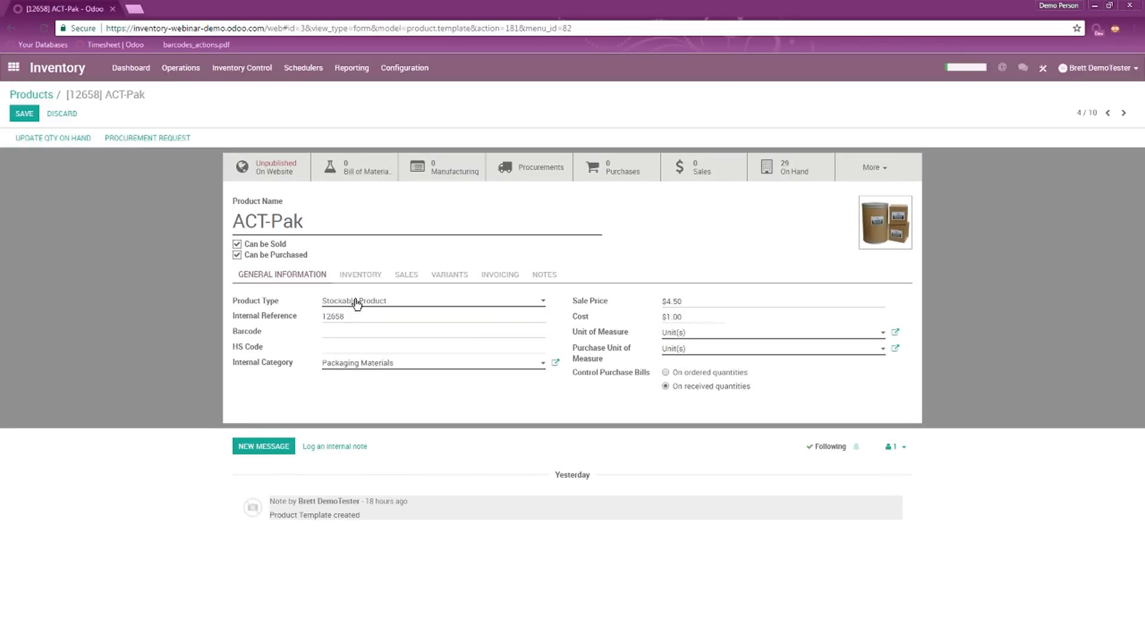
- Try the Service product type on ACT-Pak and restore Stockable Product
{"action": "left_click", "coordinate": [356, 302]}
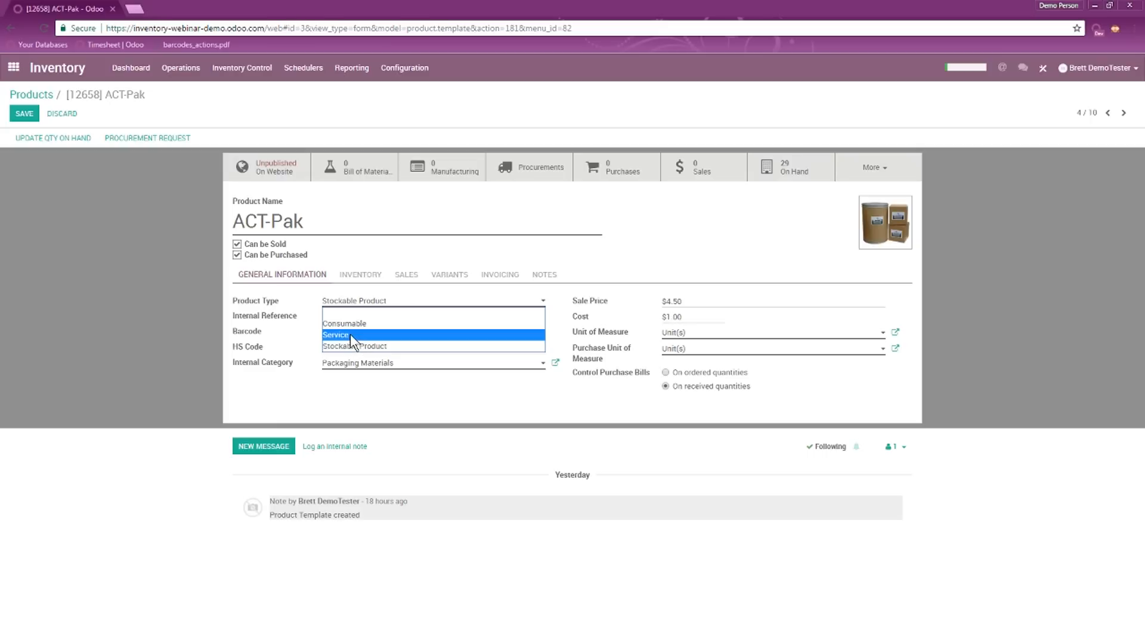
{"action": "left_click", "coordinate": [349, 334]}
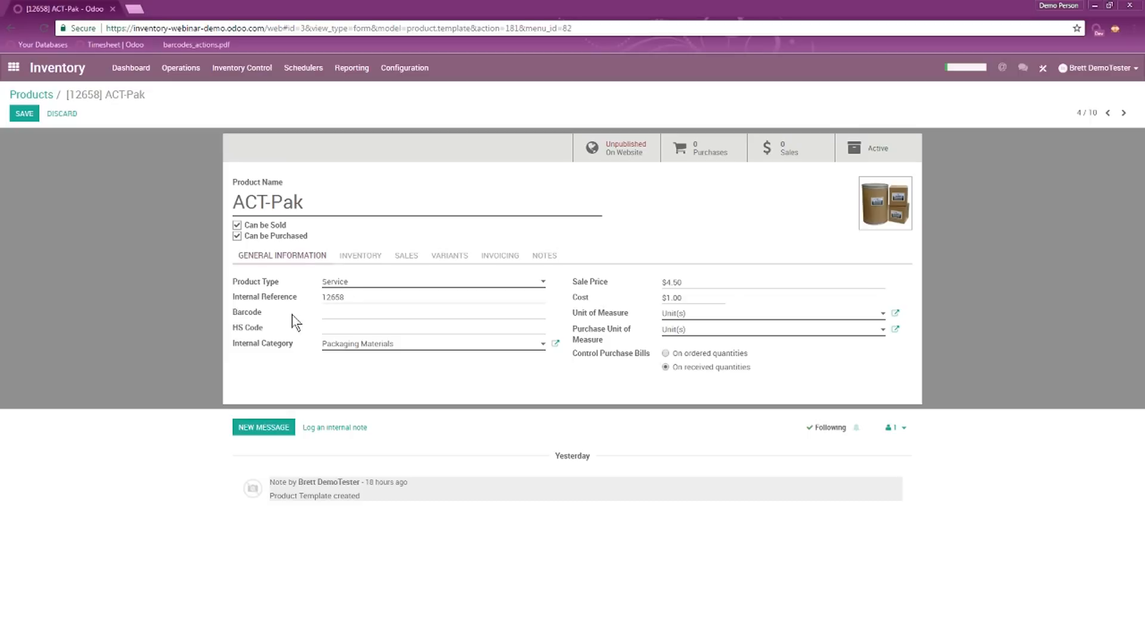
{"action": "left_click", "coordinate": [360, 283]}
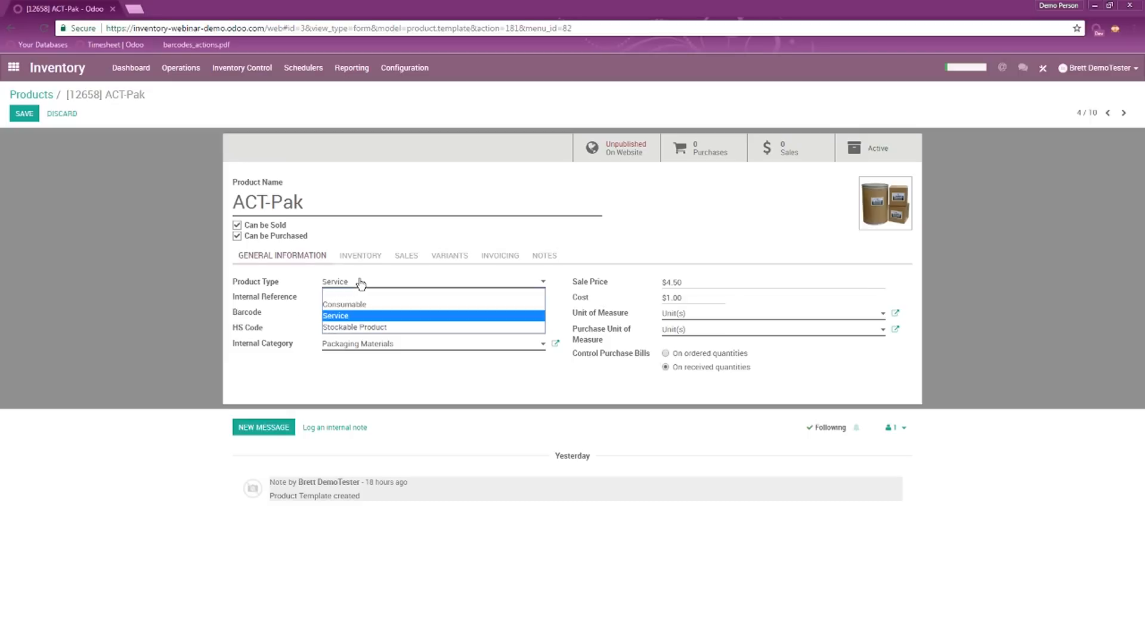
{"action": "left_click", "coordinate": [368, 325]}
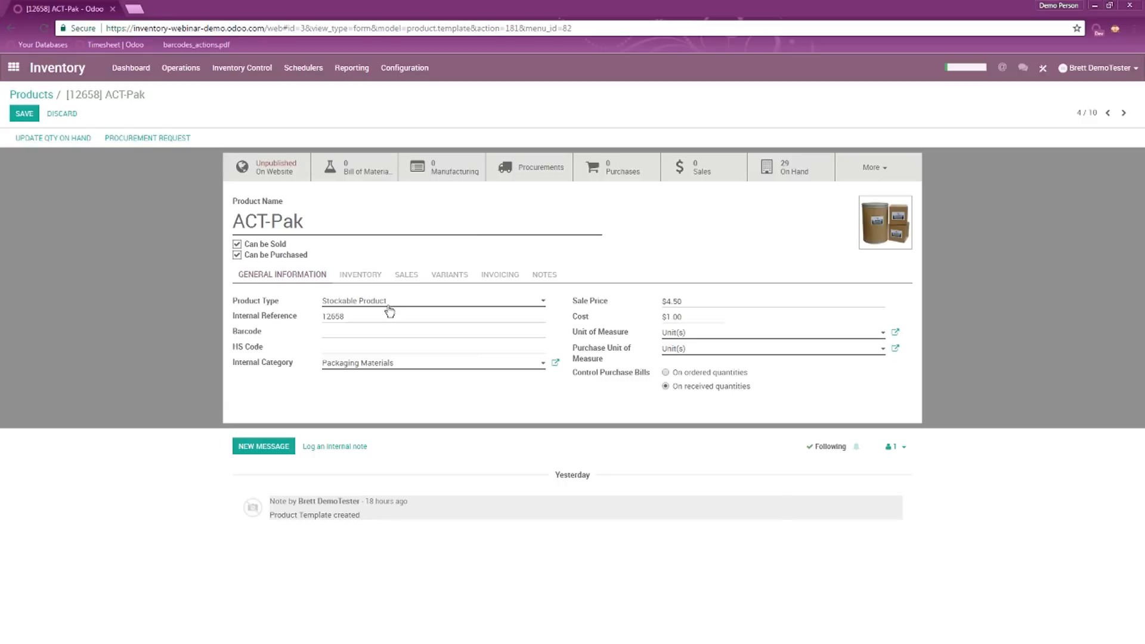
- Check the ACT-Pak internal reference, save the product and return to the product catalogue
{"action": "left_click", "coordinate": [361, 317]}
{"action": "double_click", "coordinate": [356, 317]}
{"action": "left_click", "coordinate": [24, 113]}
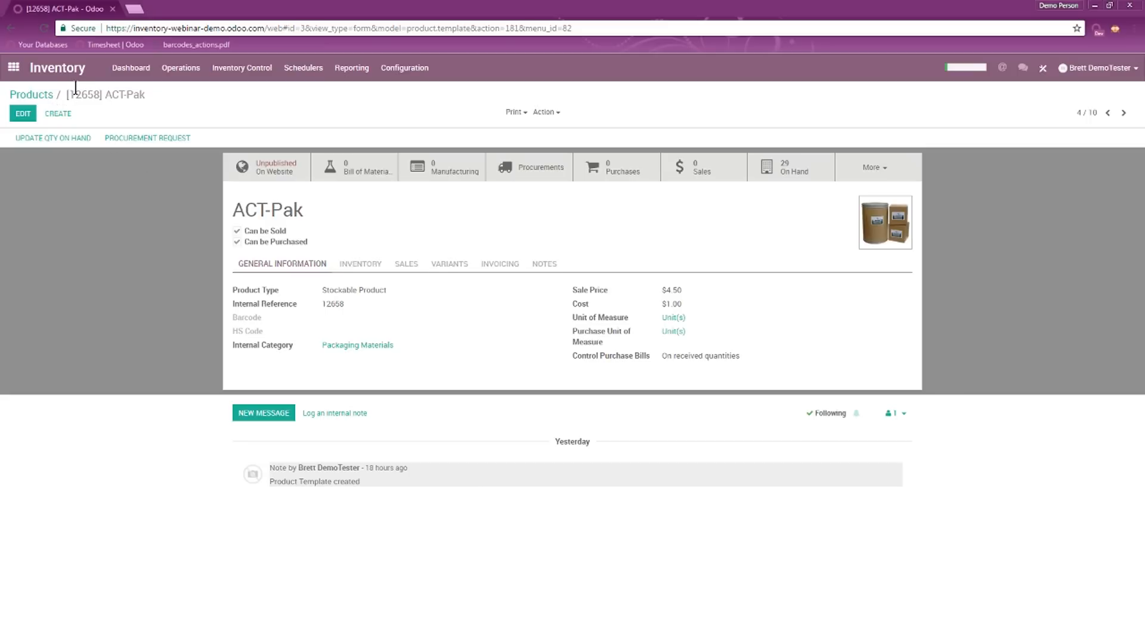
{"action": "left_click_drag", "start_coordinate": [100, 95], "coordinate": [71, 97]}
{"action": "left_click", "coordinate": [43, 96]}
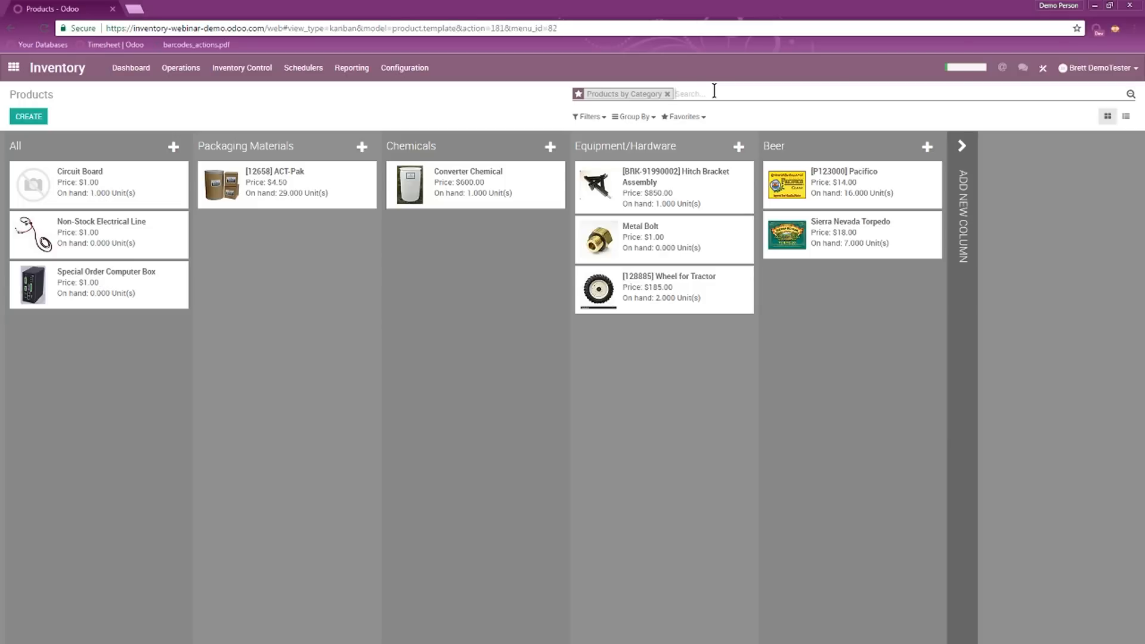
- Search the product catalogue for "act" and clear that search term
{"action": "type", "text": "act"}
{"action": "key", "text": "Return"}
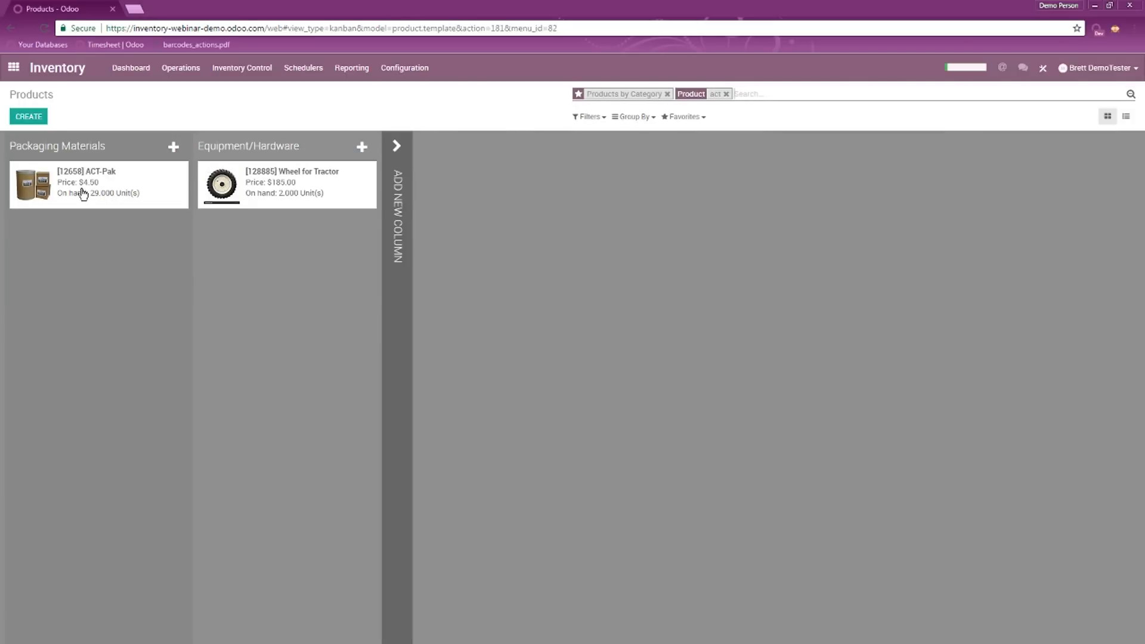
{"action": "left_click", "coordinate": [726, 94]}
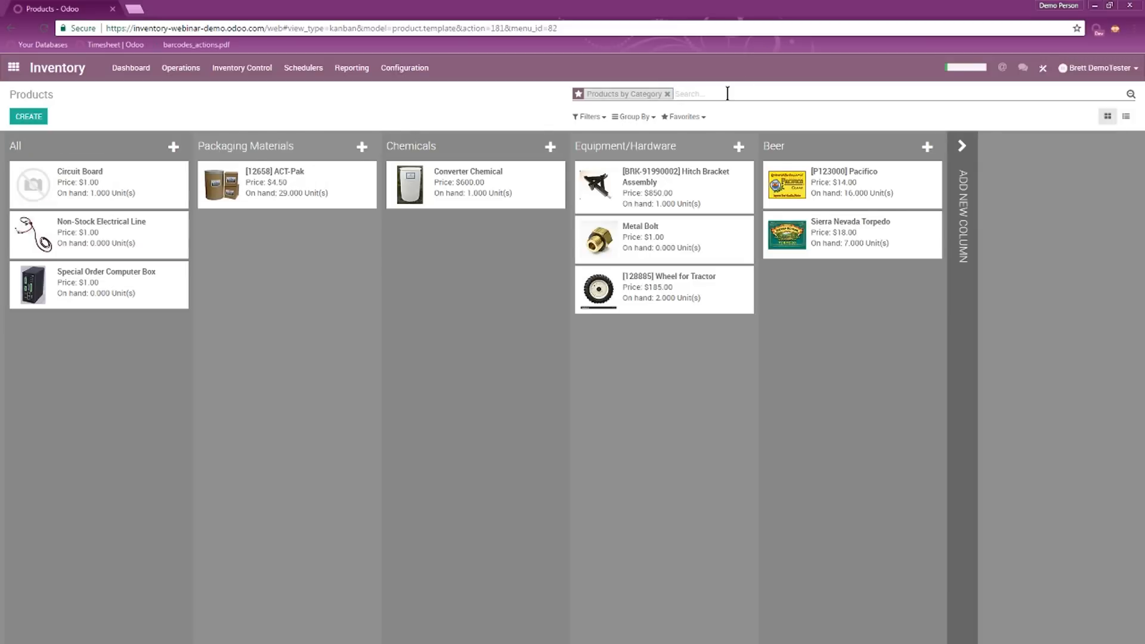
- Search the product catalogue for the partial internal reference 126 and open the ACT-Pak product
{"action": "type", "text": "126"}
{"action": "key", "text": "Return"}
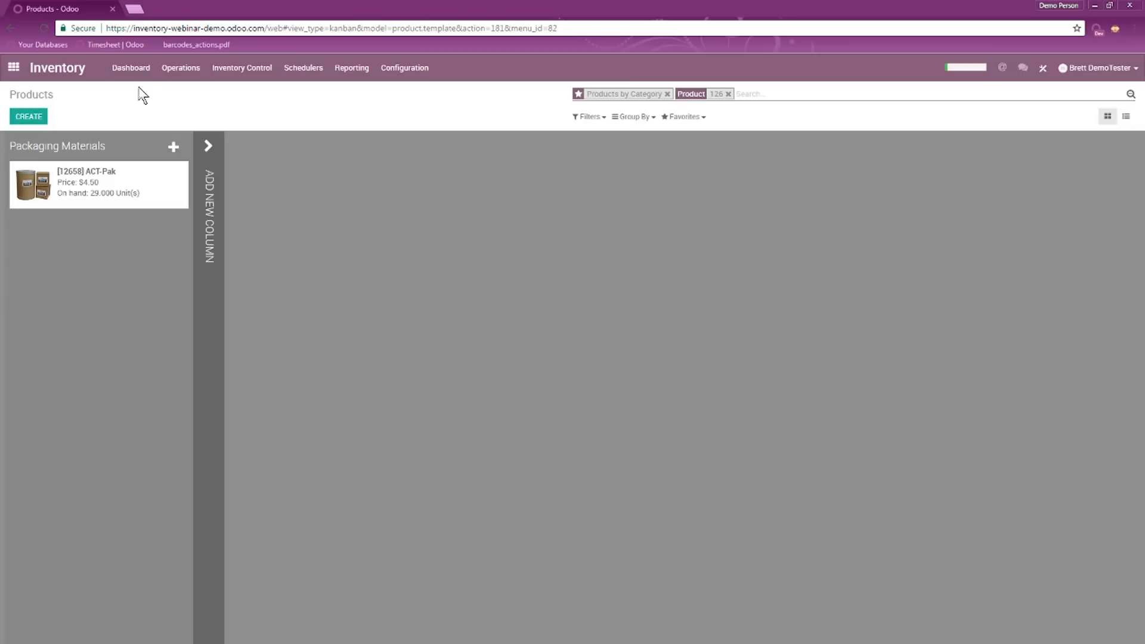
{"action": "left_click", "coordinate": [103, 175]}
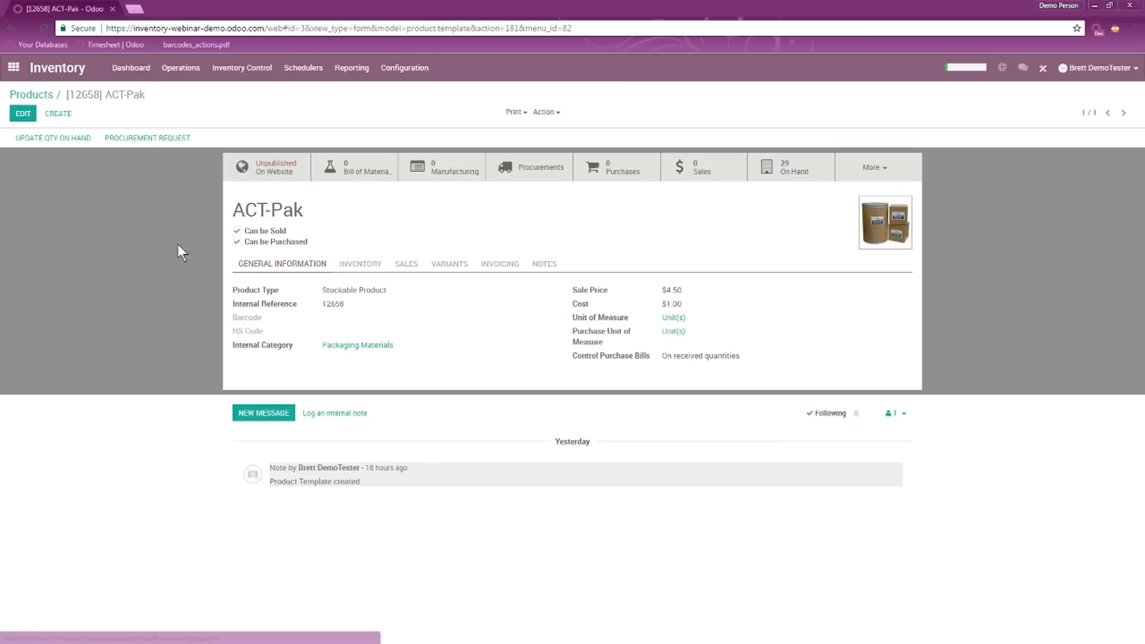
- Set the ACT-Pak barcode to 123456789 and save the product
{"action": "left_click", "coordinate": [24, 114]}
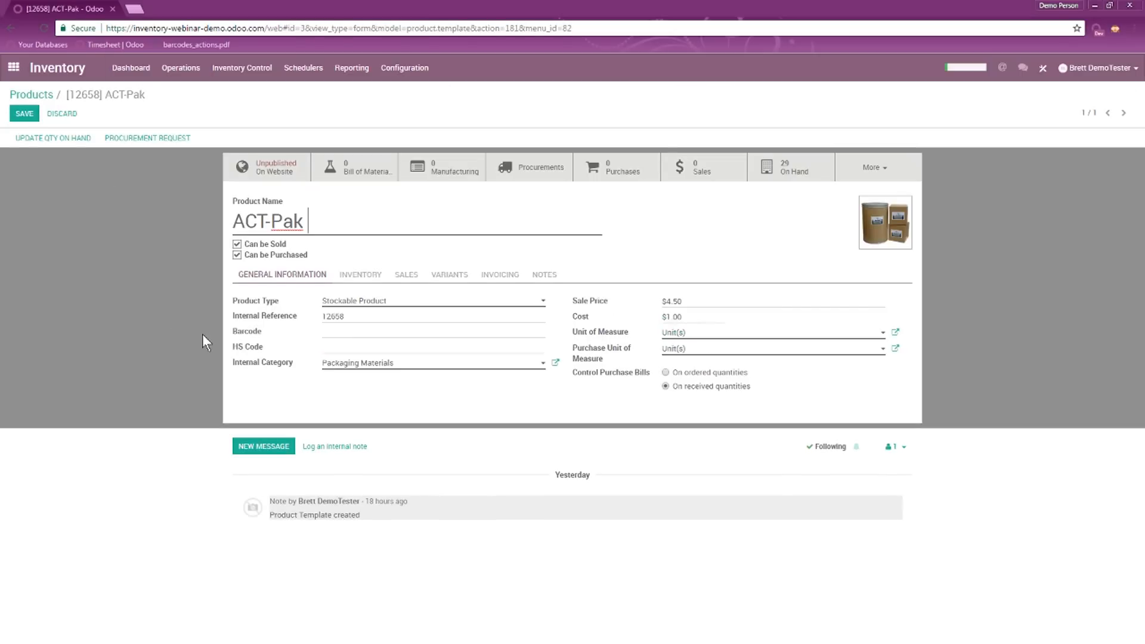
{"action": "left_click", "coordinate": [344, 331]}
{"action": "type", "text": "123456789"}
{"action": "left_click", "coordinate": [24, 113]}
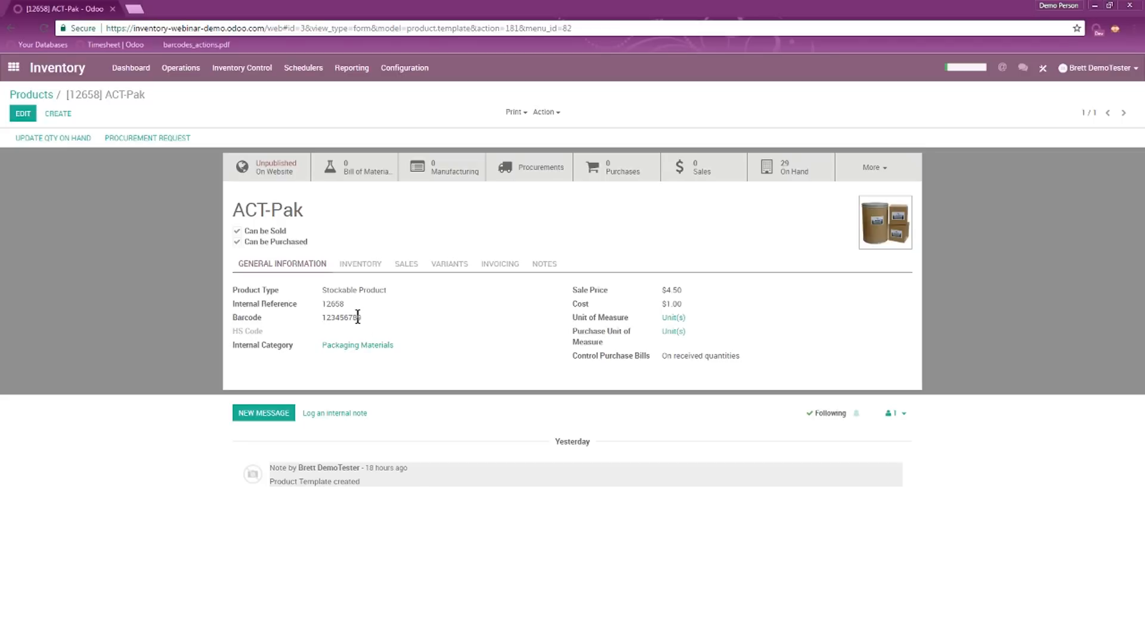
- Print the Products Labels report for ACT-Pak, view the downloaded PDF label and close it
{"action": "left_click", "coordinate": [528, 120]}
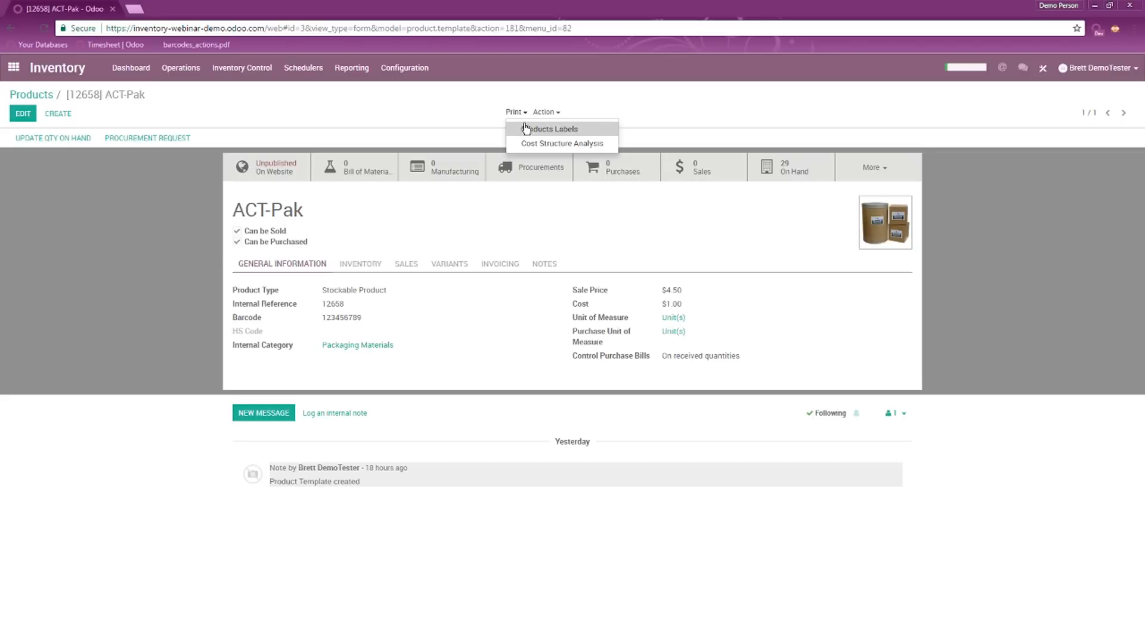
{"action": "left_click", "coordinate": [528, 130]}
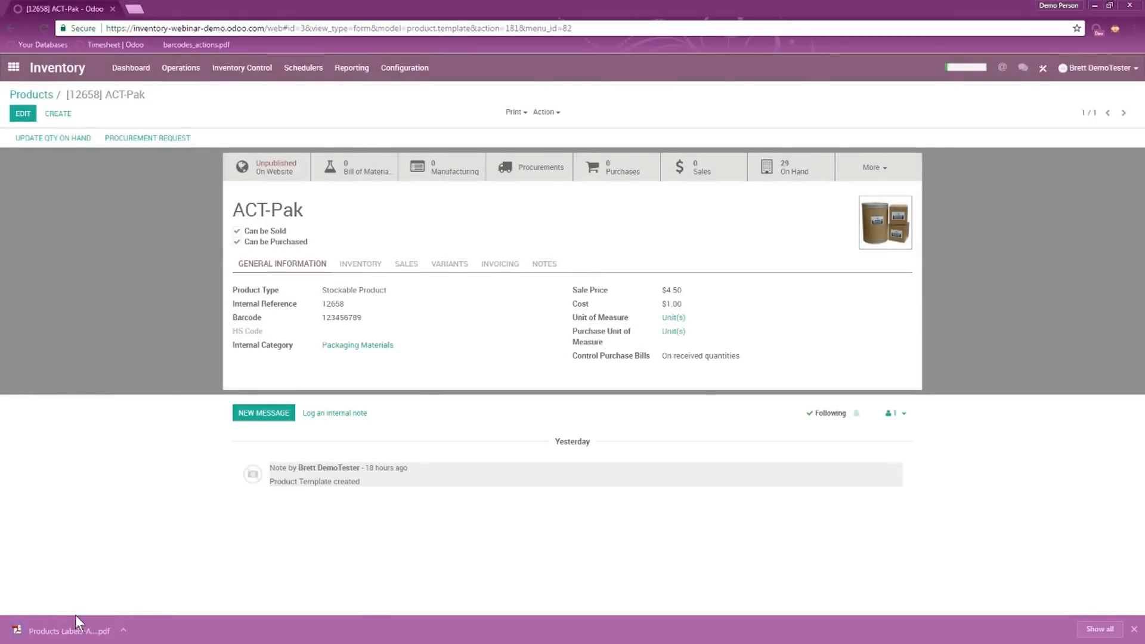
{"action": "left_click", "coordinate": [76, 630]}
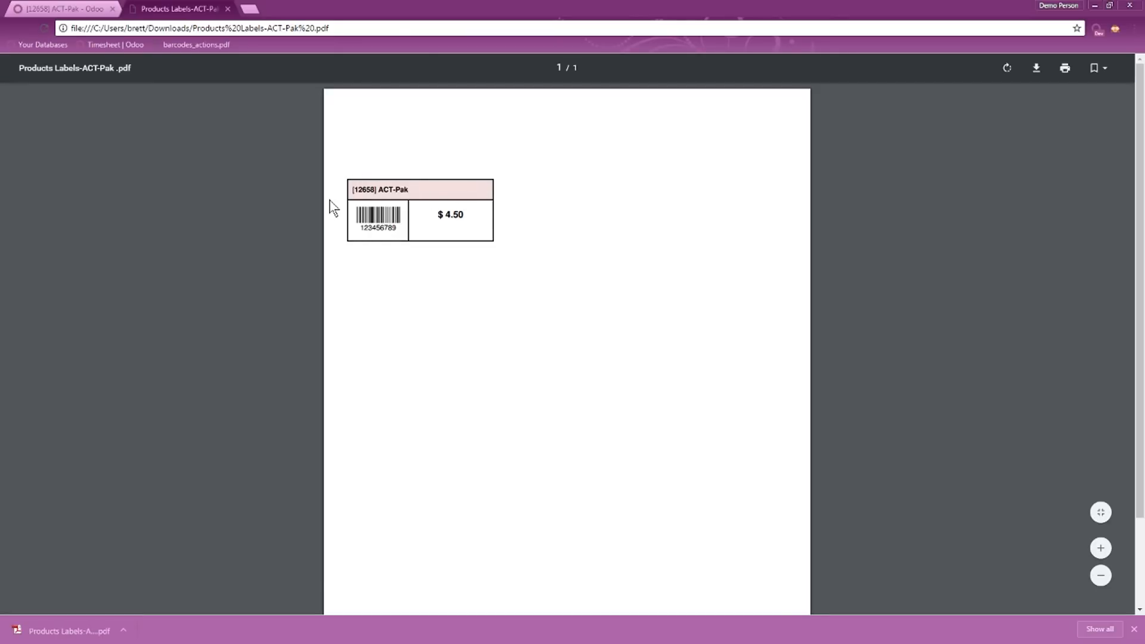
{"action": "left_click", "coordinate": [227, 8]}
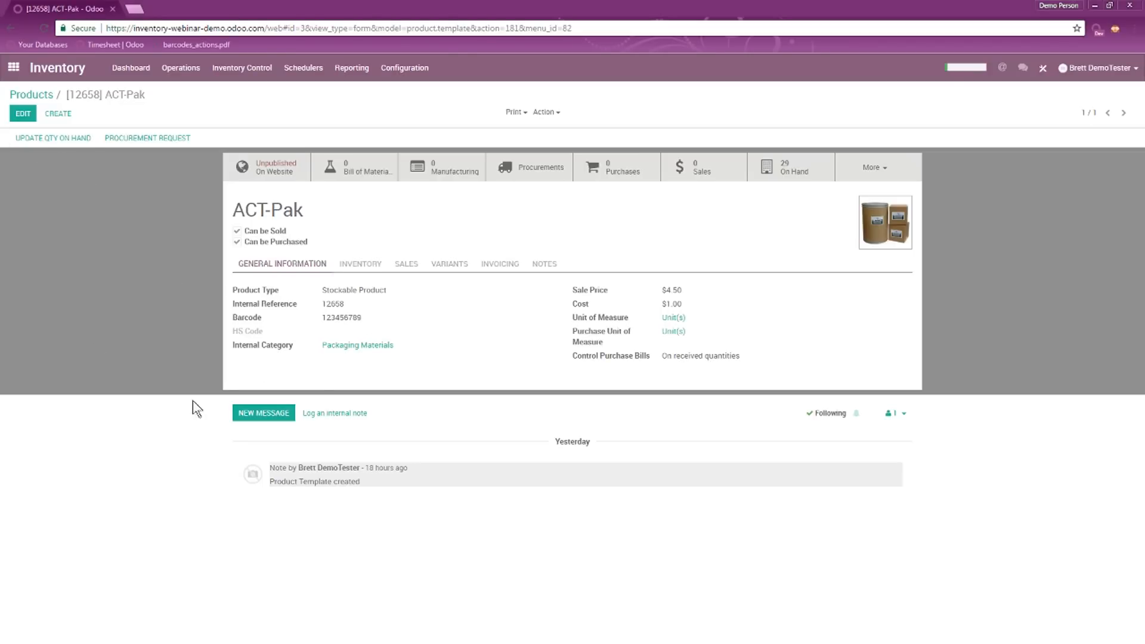
- Put the ACT-Pak product in edit mode and review the available internal categories without changing the selection
{"action": "left_click", "coordinate": [53, 139]}
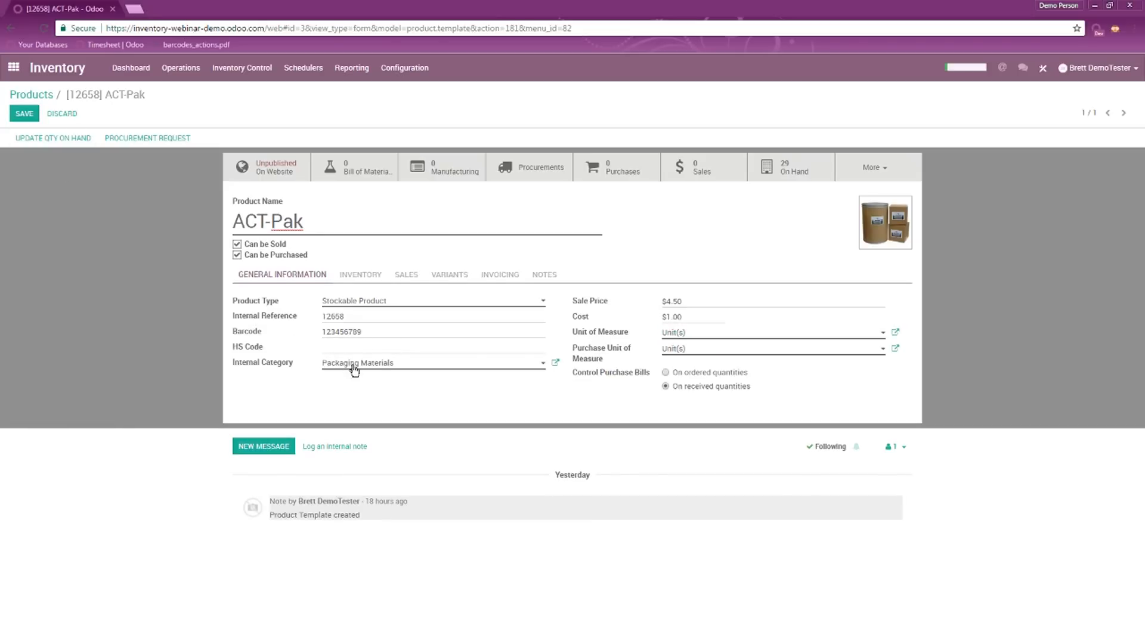
{"action": "left_click", "coordinate": [384, 368]}
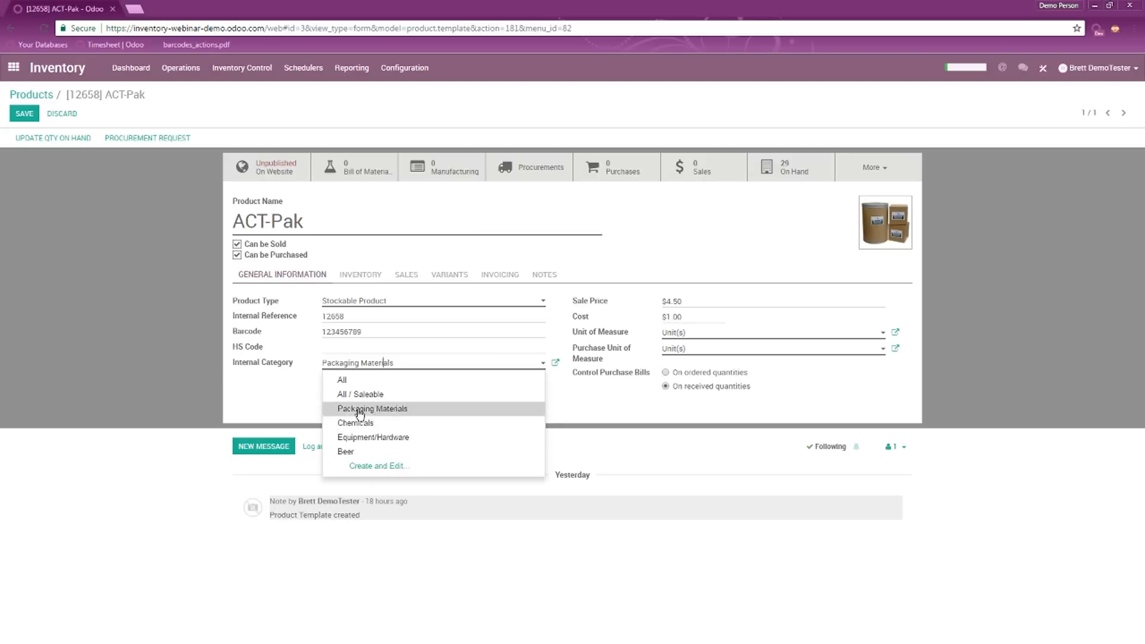
{"action": "left_click", "coordinate": [178, 308]}
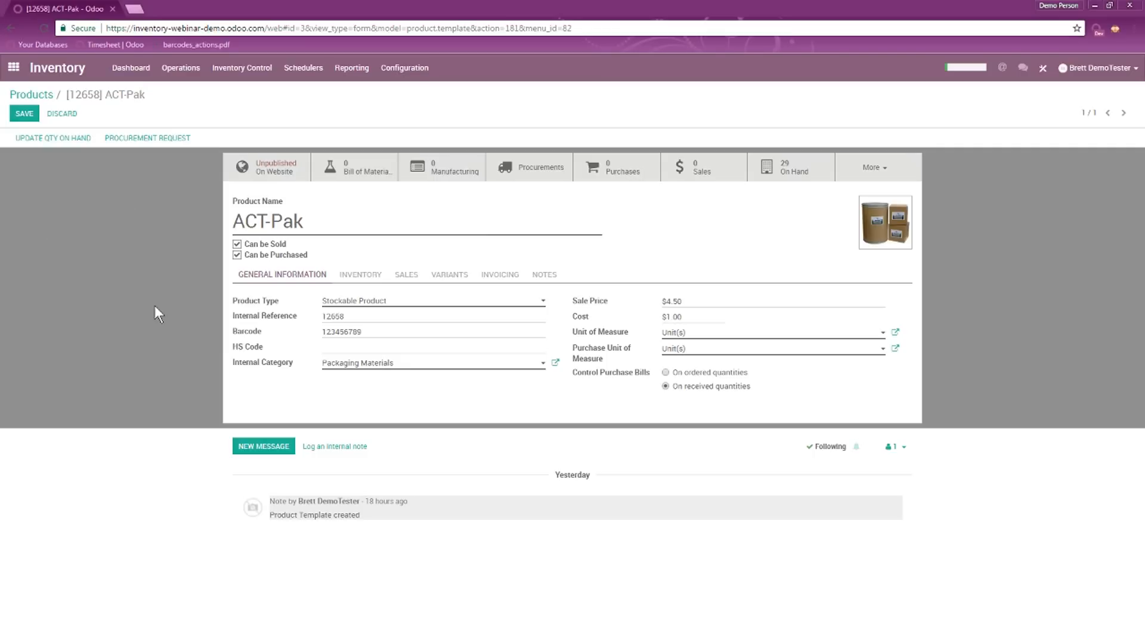
- Examine the sale price and cost fields of the ACT-Pak product
{"action": "left_click", "coordinate": [710, 316]}
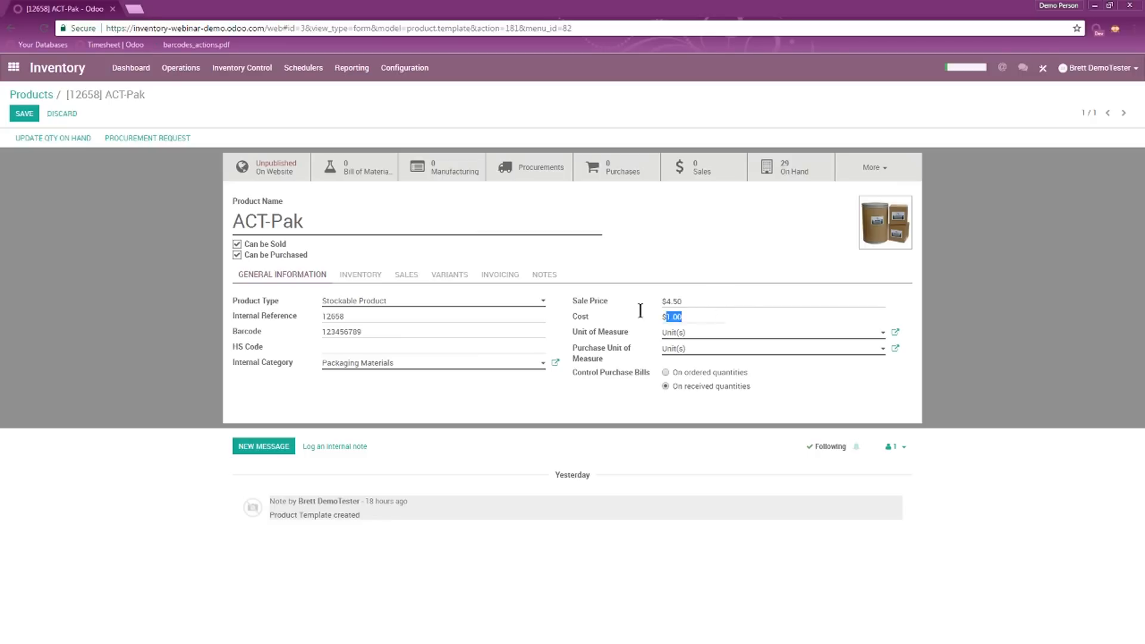
{"action": "left_click", "coordinate": [710, 315]}
{"action": "left_click", "coordinate": [700, 304]}
{"action": "left_click", "coordinate": [690, 316]}
{"action": "left_click_drag", "start_coordinate": [692, 302], "coordinate": [647, 302]}
{"action": "left_click", "coordinate": [696, 302]}
{"action": "left_click", "coordinate": [698, 320]}
{"action": "left_click", "coordinate": [699, 299]}
{"action": "left_click", "coordinate": [690, 314]}
- Review the choices for ACT-Pak's unit of measure and purchase unit of measure, and save the product unchanged
{"action": "left_click", "coordinate": [673, 334]}
{"action": "left_click", "coordinate": [710, 333]}
{"action": "left_click", "coordinate": [690, 351]}
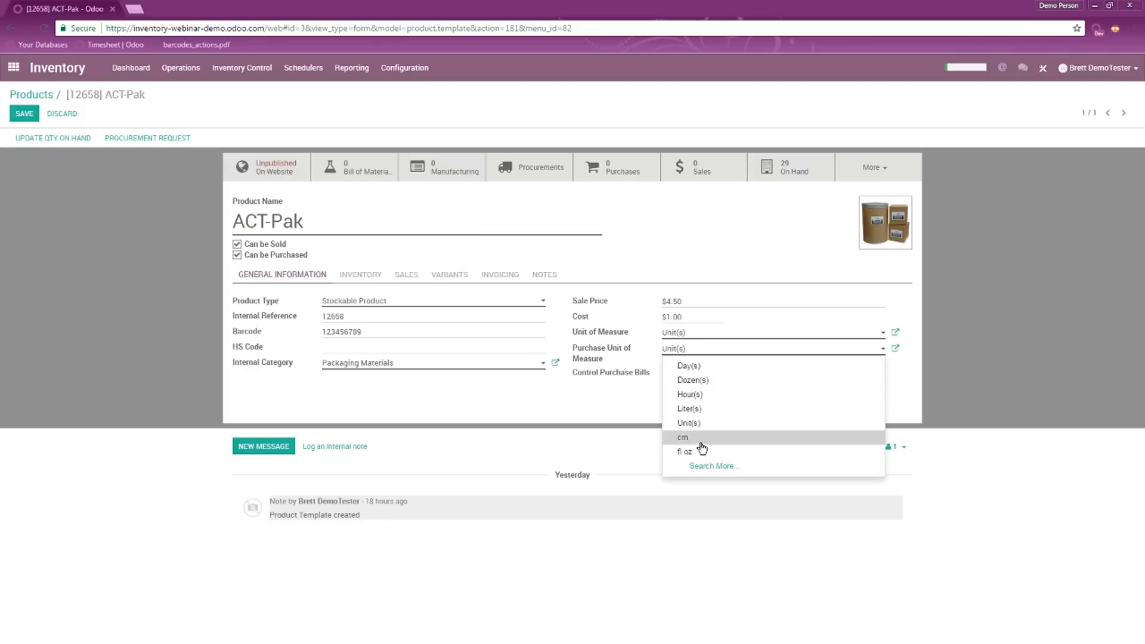
{"action": "left_click", "coordinate": [808, 344]}
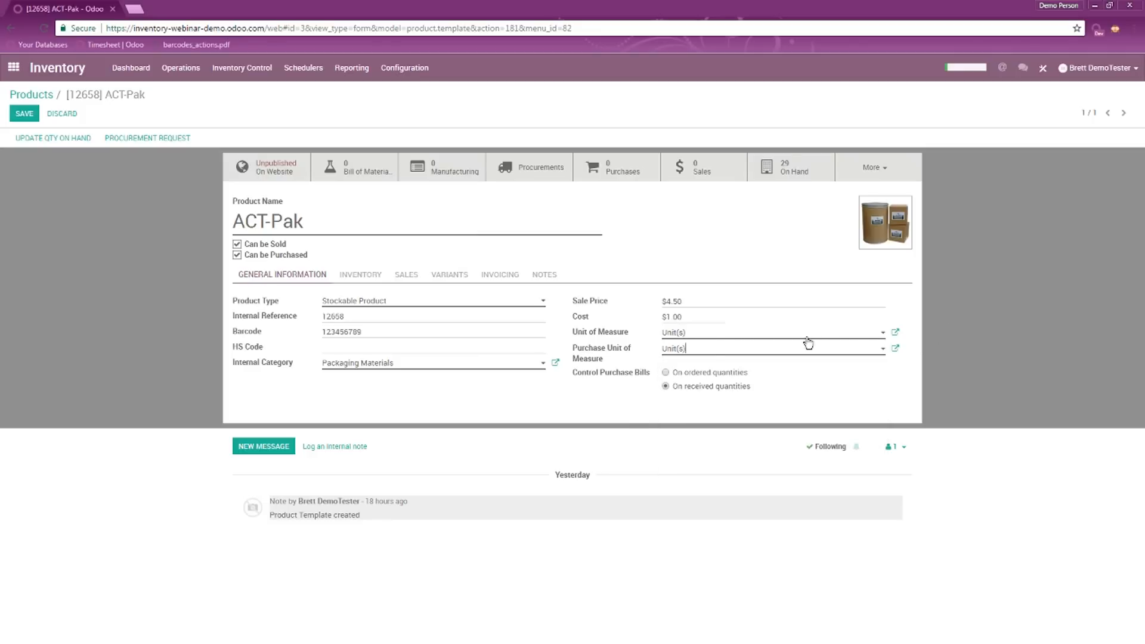
{"action": "left_click", "coordinate": [692, 353]}
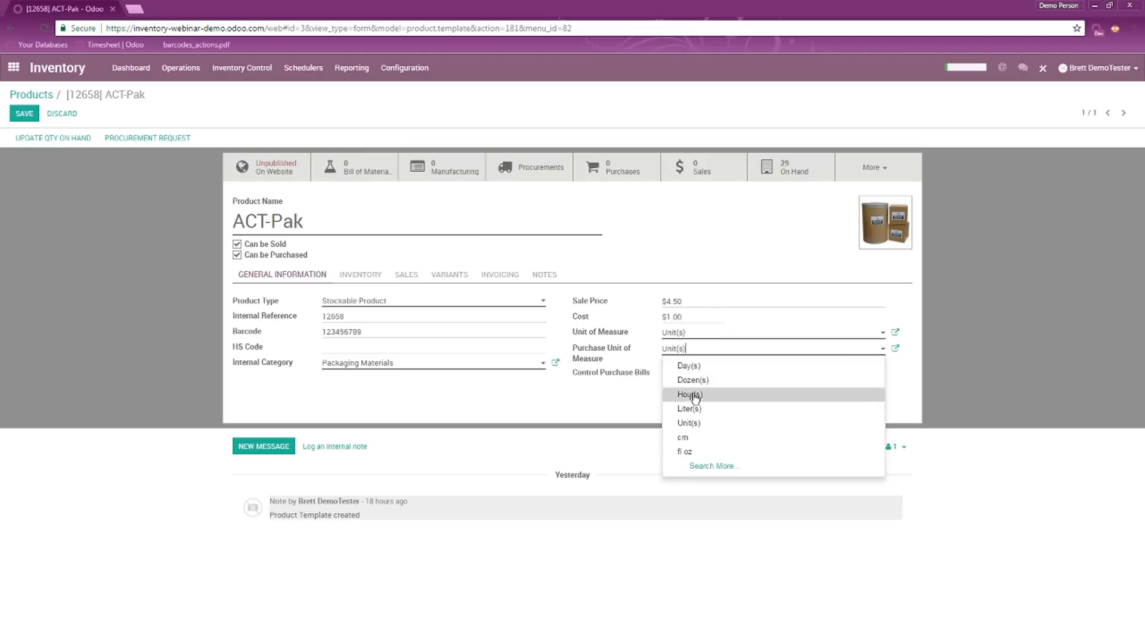
{"action": "left_click", "coordinate": [953, 322]}
{"action": "left_click", "coordinate": [28, 118]}
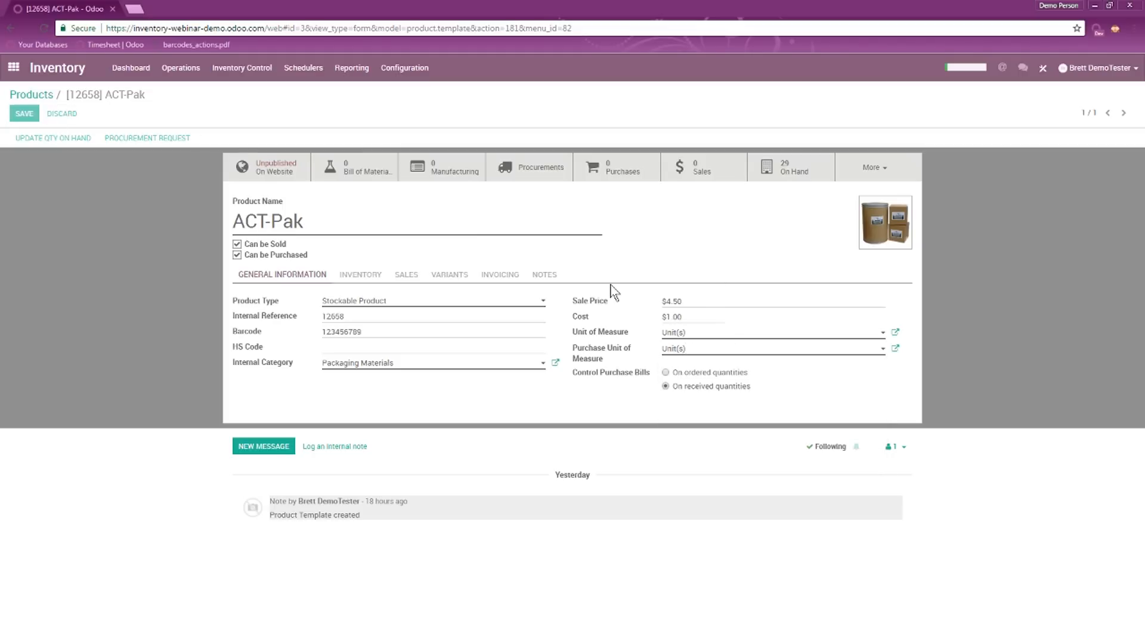
{"action": "left_click", "coordinate": [411, 71]}
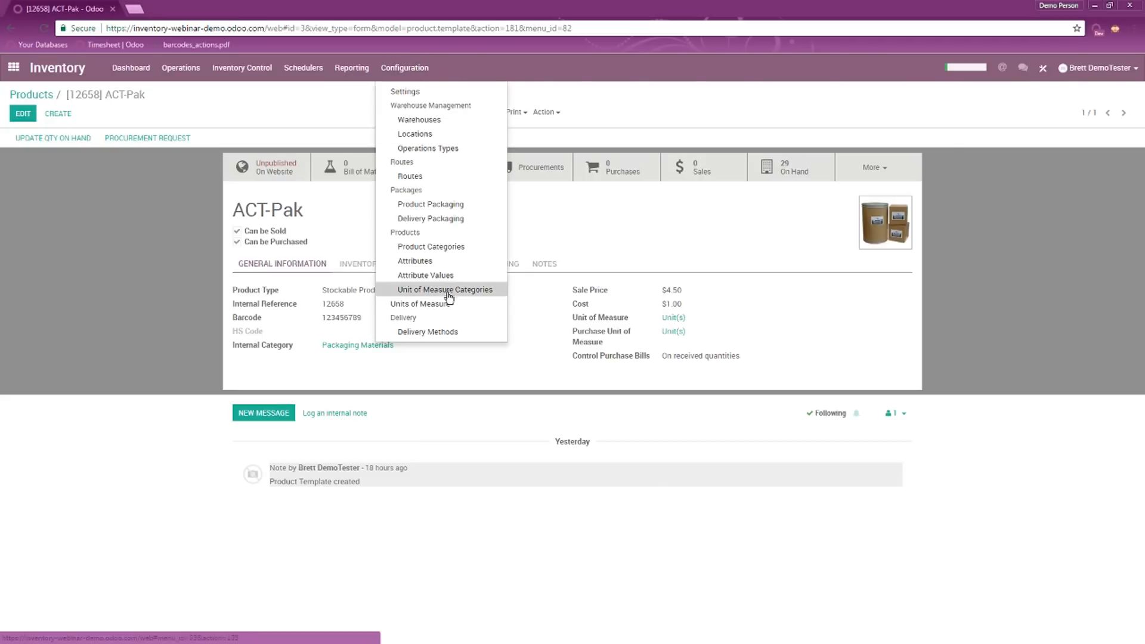
{"action": "left_click", "coordinate": [924, 335]}
- Put the ACT-Pak product in edit mode and review its inventory routes, keeping Buy selected
{"action": "left_click", "coordinate": [23, 114]}
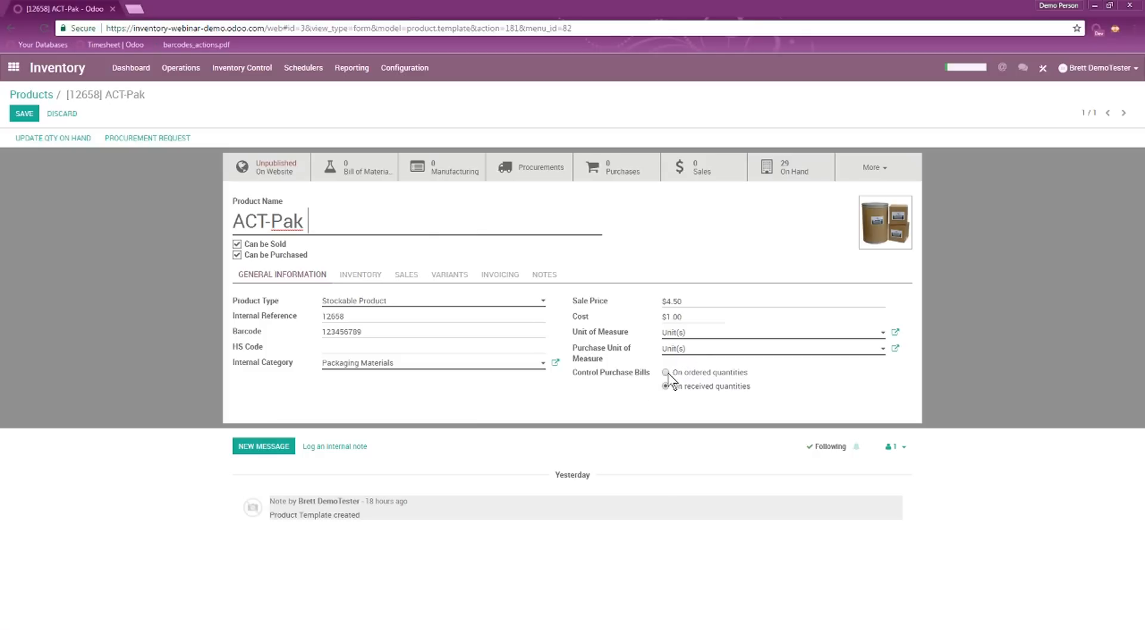
{"action": "left_click", "coordinate": [353, 276]}
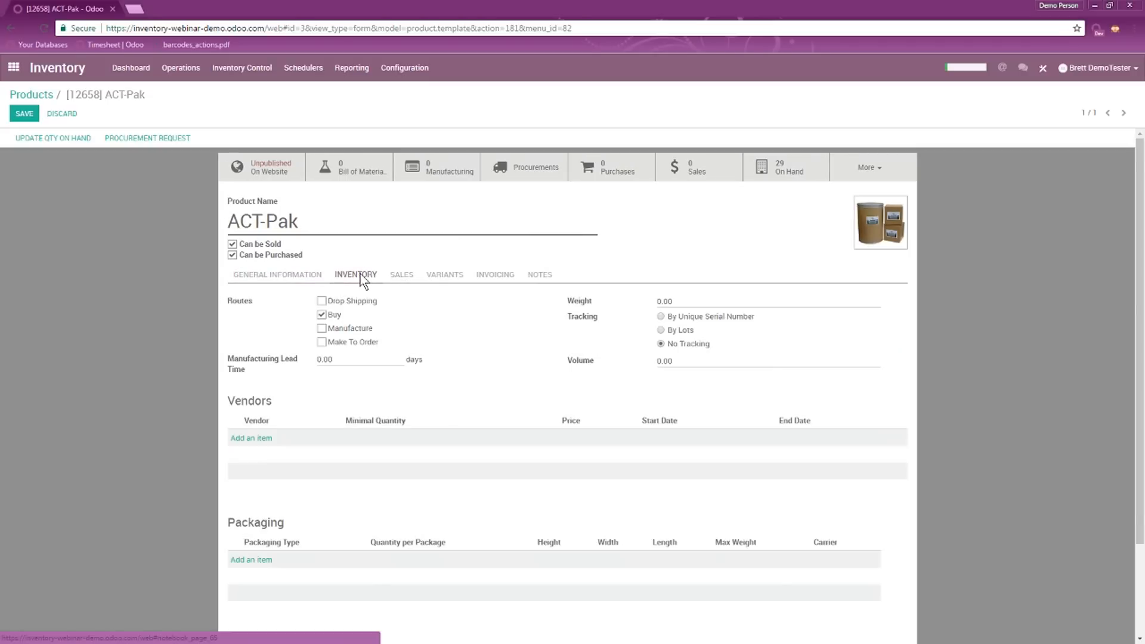
{"action": "left_click", "coordinate": [322, 315]}
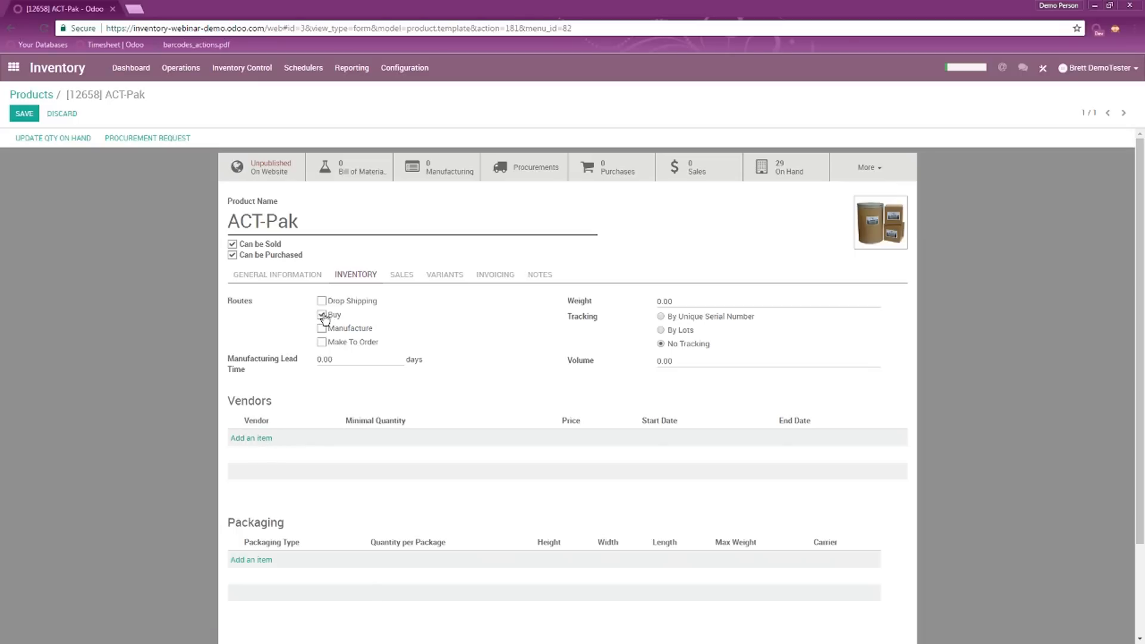
- Add a vendor entry to ACT-Pak, quick-create the vendor Chemical Su, and choose Computer Supplier as the vendor instead
{"action": "left_click", "coordinate": [267, 440]}
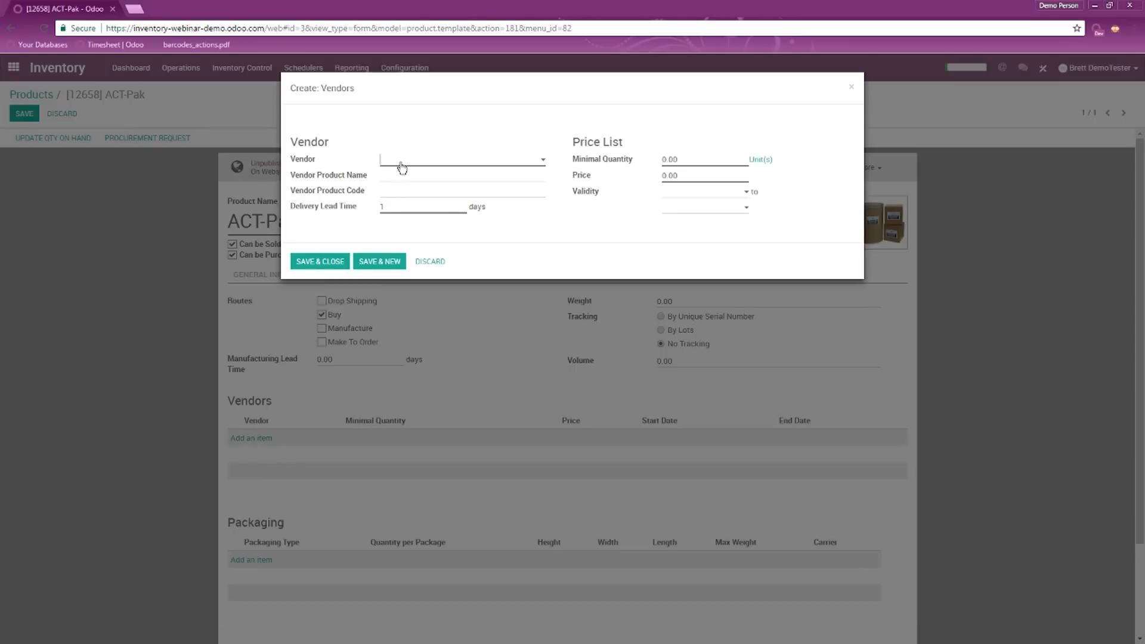
{"action": "type", "text": "Chemical Su"}
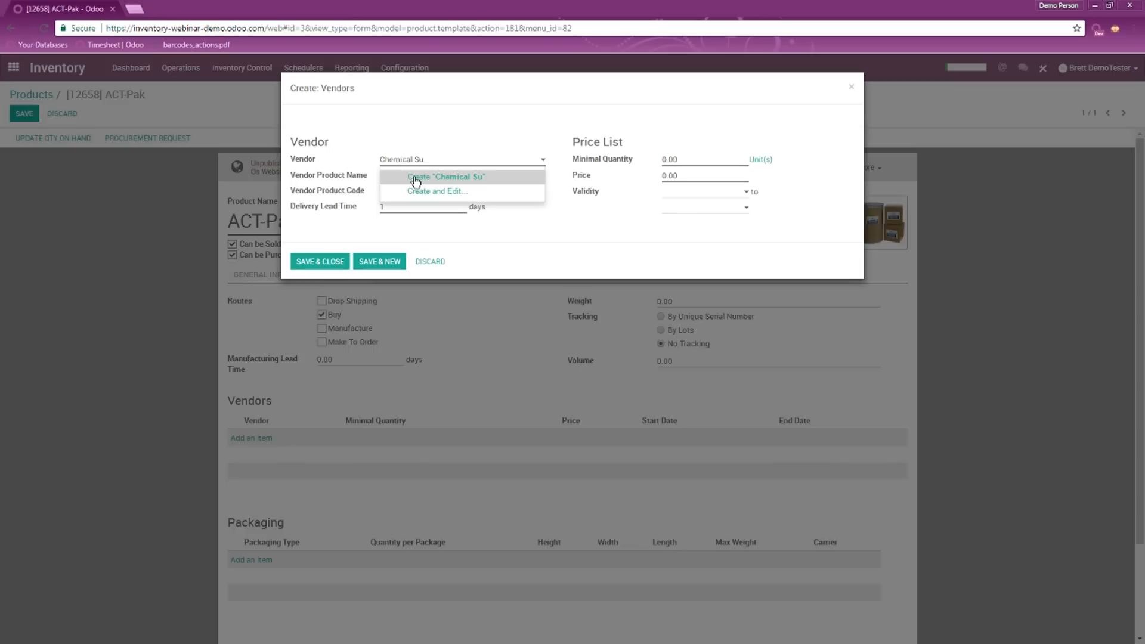
{"action": "left_click", "coordinate": [414, 177]}
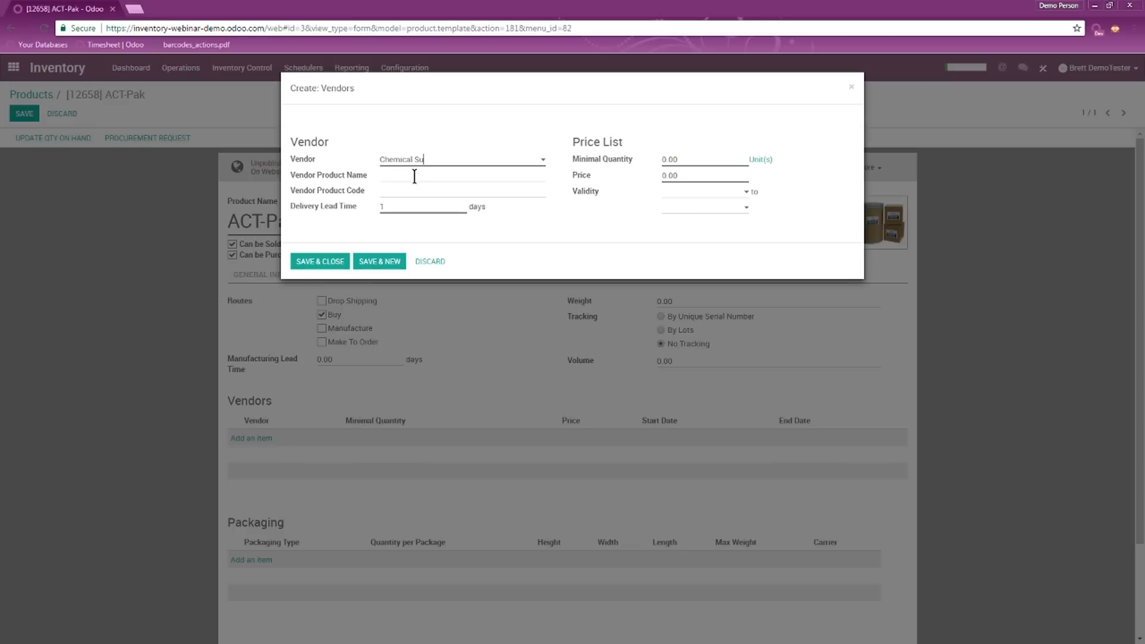
{"action": "left_click", "coordinate": [439, 162]}
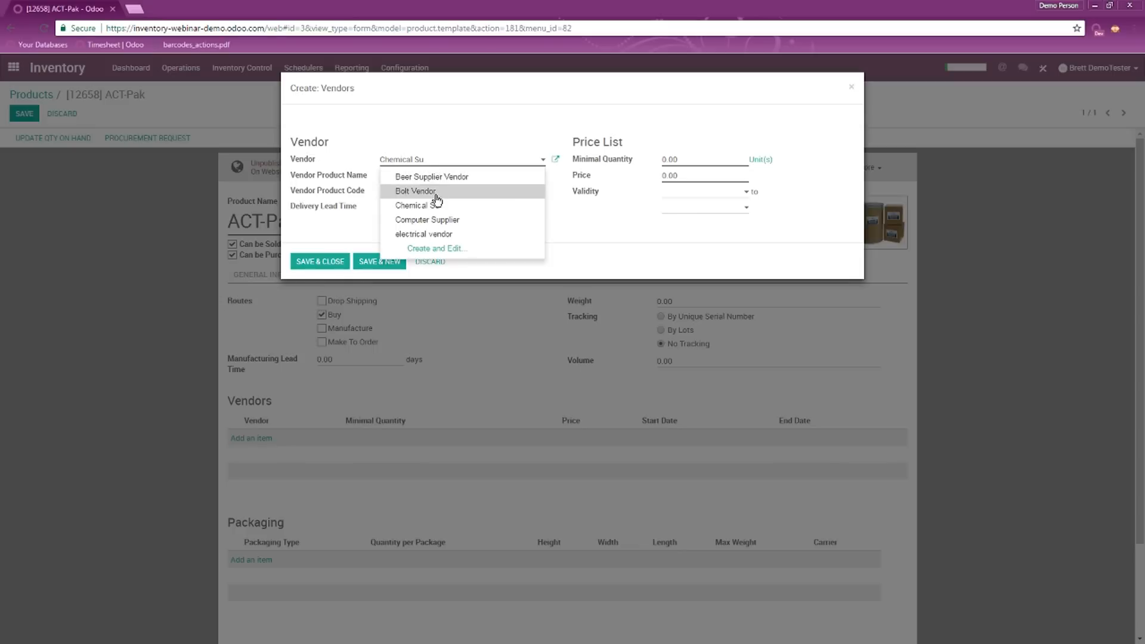
{"action": "left_click", "coordinate": [442, 222]}
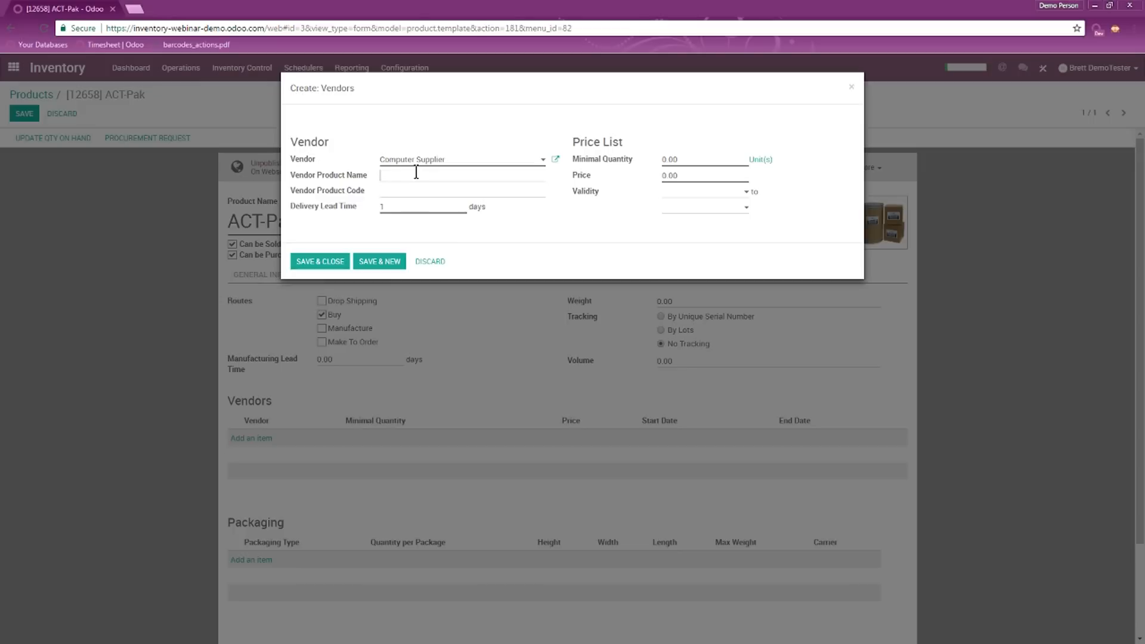
- Enter vendor product name act-pro-container, vendor product code chem-1000 and a delivery lead time of 30 days
{"action": "type", "text": "act-pro-container"}
{"action": "left_click", "coordinate": [420, 192]}
{"action": "type", "text": "chem-1000"}
{"action": "left_click", "coordinate": [395, 206]}
{"action": "left_click_drag", "start_coordinate": [423, 209], "coordinate": [313, 199]}
{"action": "type", "text": "30"}
- Set the vendor price to 3.90 and save the vendor entry on ACT-Pak
{"action": "left_click", "coordinate": [674, 158]}
{"action": "left_click", "coordinate": [687, 174]}
{"action": "type", "text": "4"}
{"action": "key", "text": "BackSpace"}
{"action": "type", "text": "3.9"}
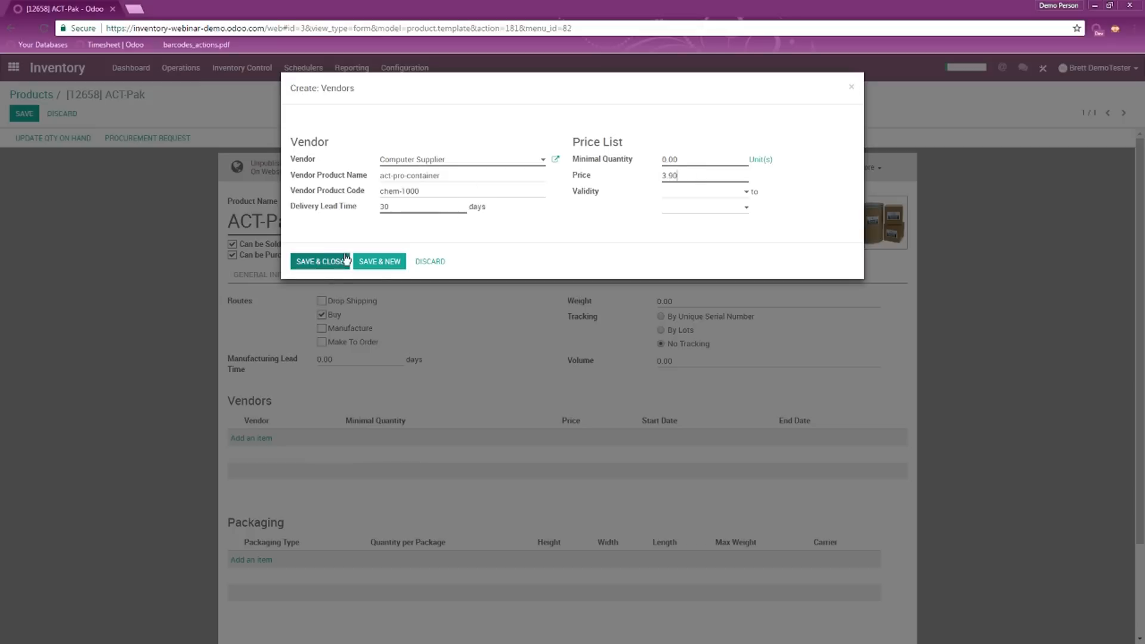
{"action": "left_click", "coordinate": [318, 261]}
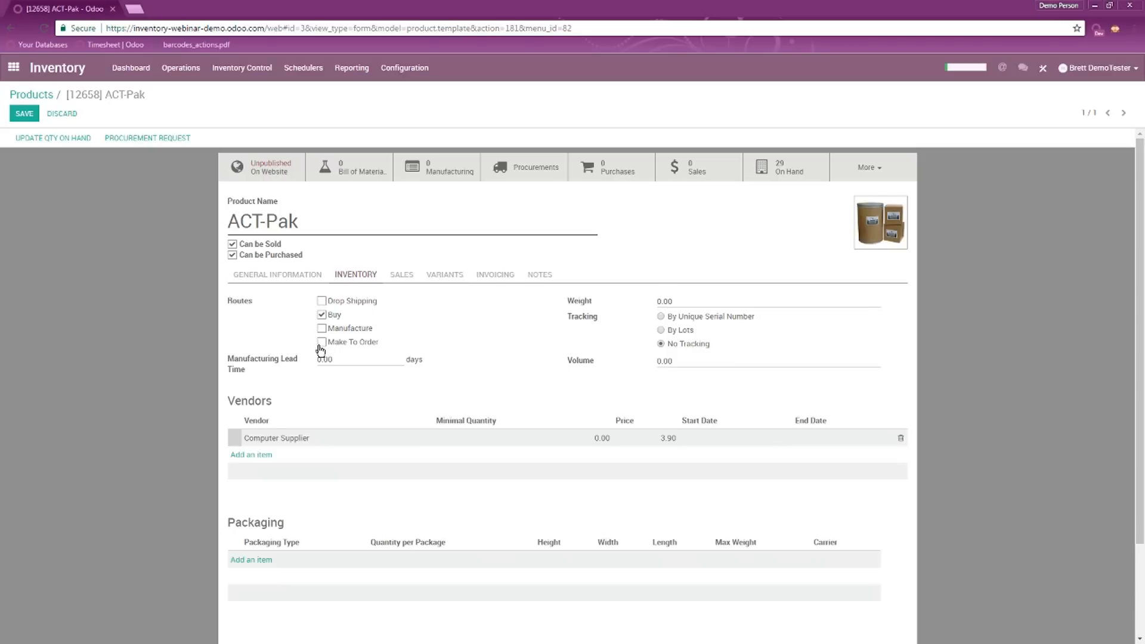
- Try tracking ACT-Pak by unique serial number and by lots, and return it to No Tracking
{"action": "left_click", "coordinate": [661, 316]}
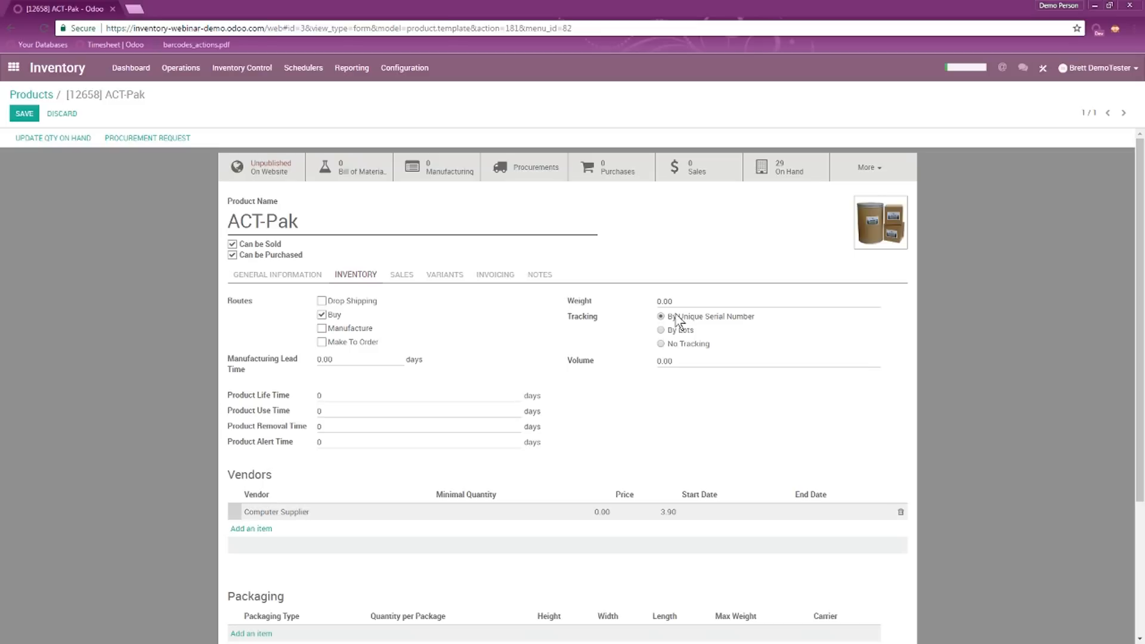
{"action": "left_click", "coordinate": [661, 331]}
{"action": "left_click", "coordinate": [662, 316]}
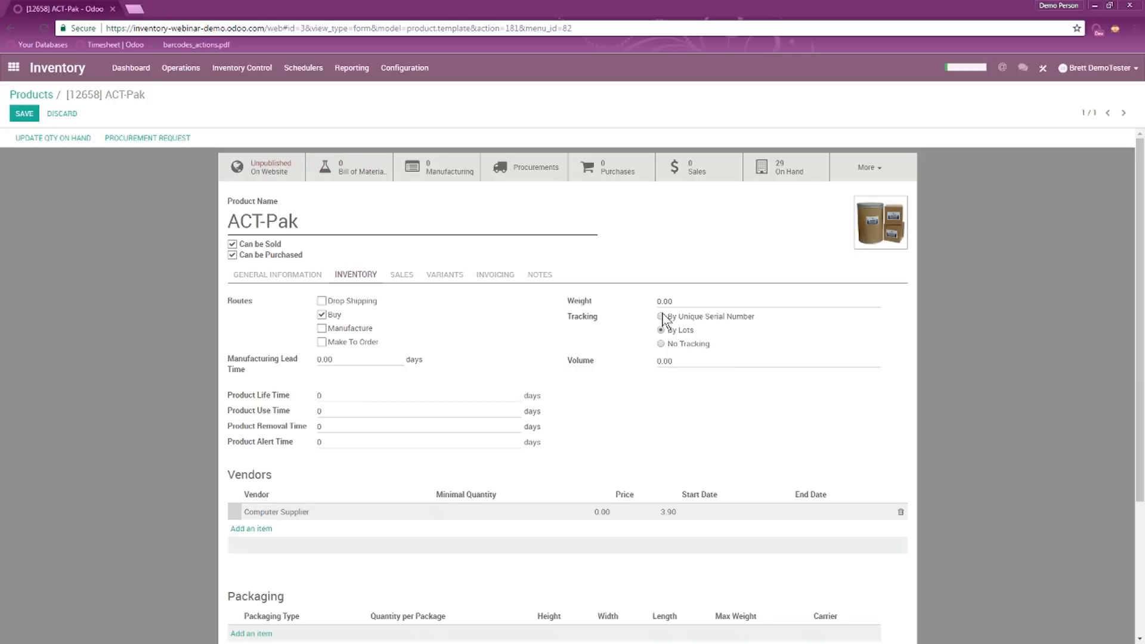
{"action": "left_click", "coordinate": [660, 344]}
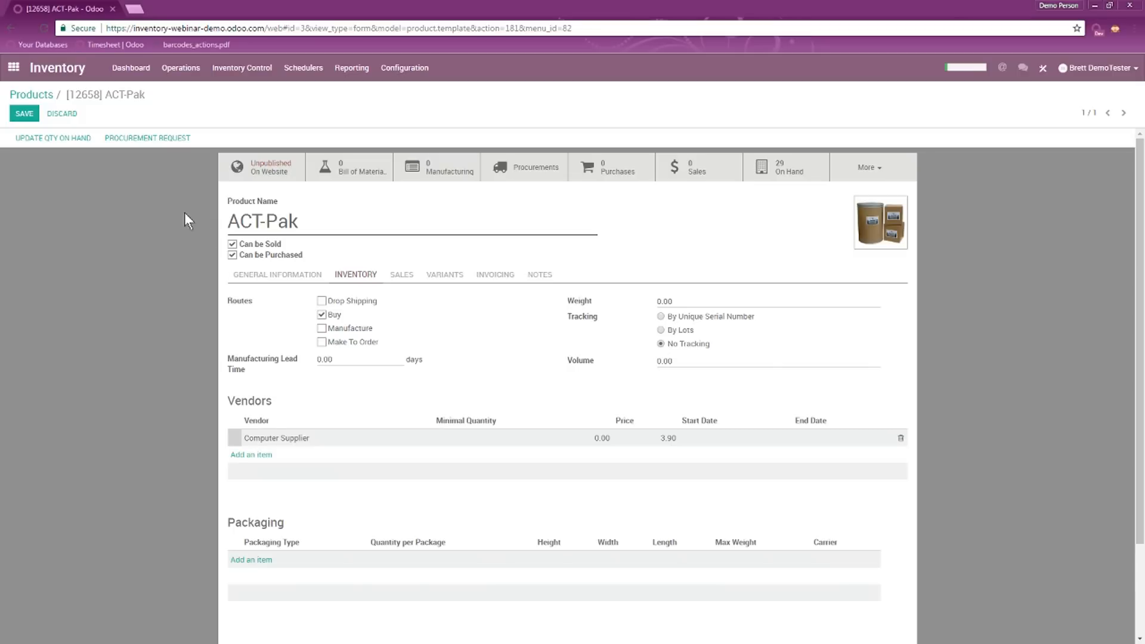
- Review ACT-Pak's website, point of sale and sale condition settings, and save the product
{"action": "left_click", "coordinate": [397, 277]}
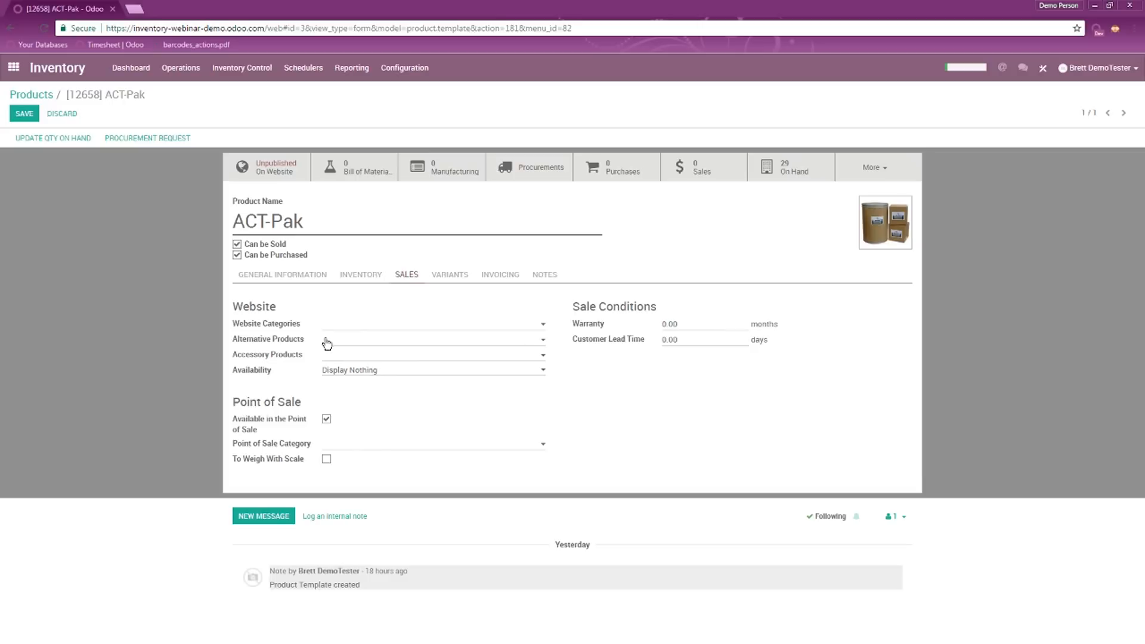
{"action": "mouse_move", "coordinate": [335, 345]}
{"action": "left_click", "coordinate": [24, 113]}
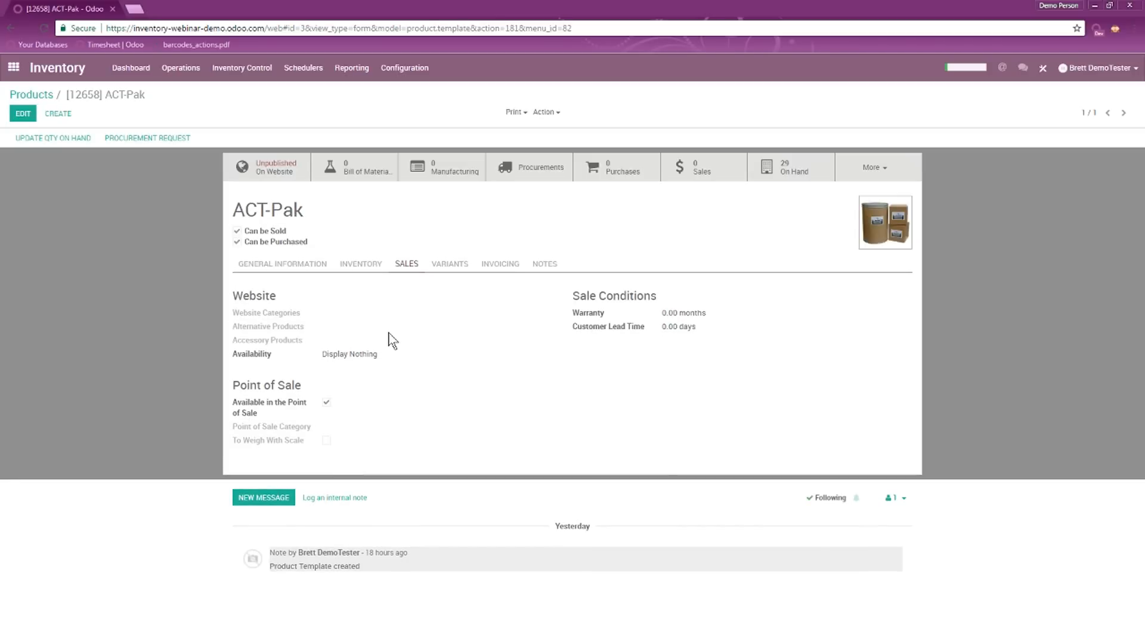
- Publish ACT-Pak on its website shop page and return to the product form
{"action": "left_click", "coordinate": [275, 169]}
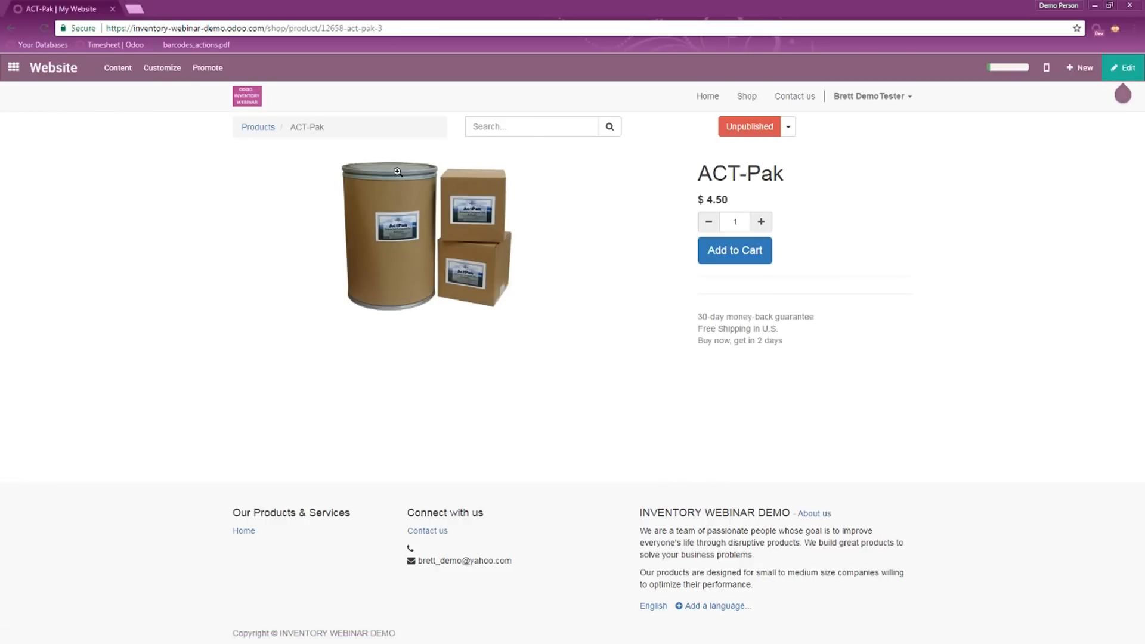
{"action": "left_click", "coordinate": [754, 131]}
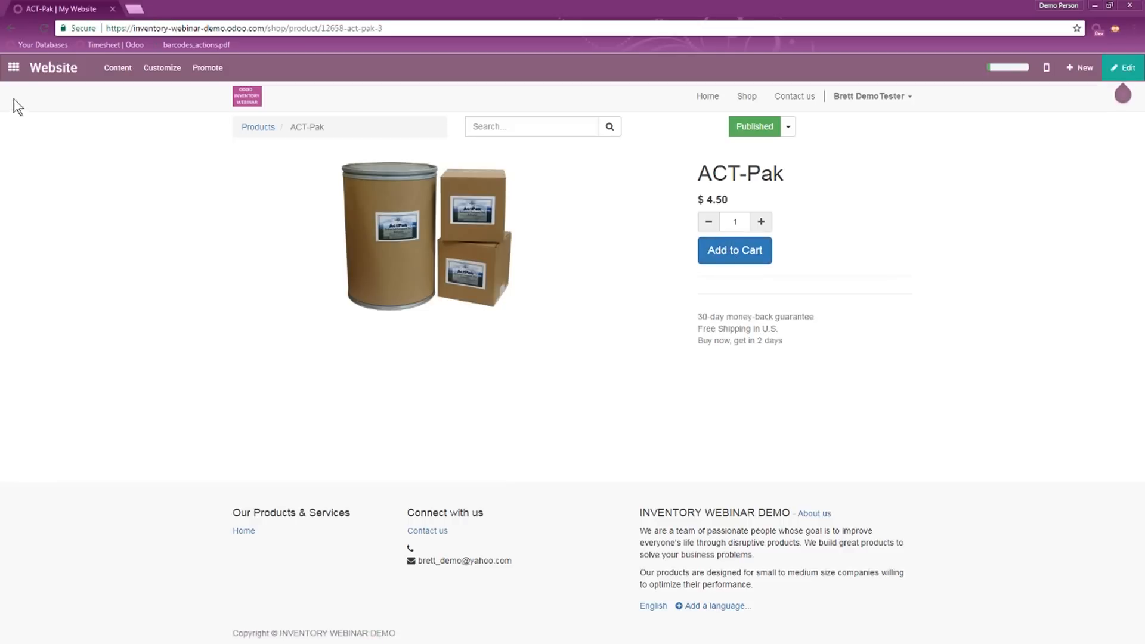
{"action": "left_click", "coordinate": [9, 28]}
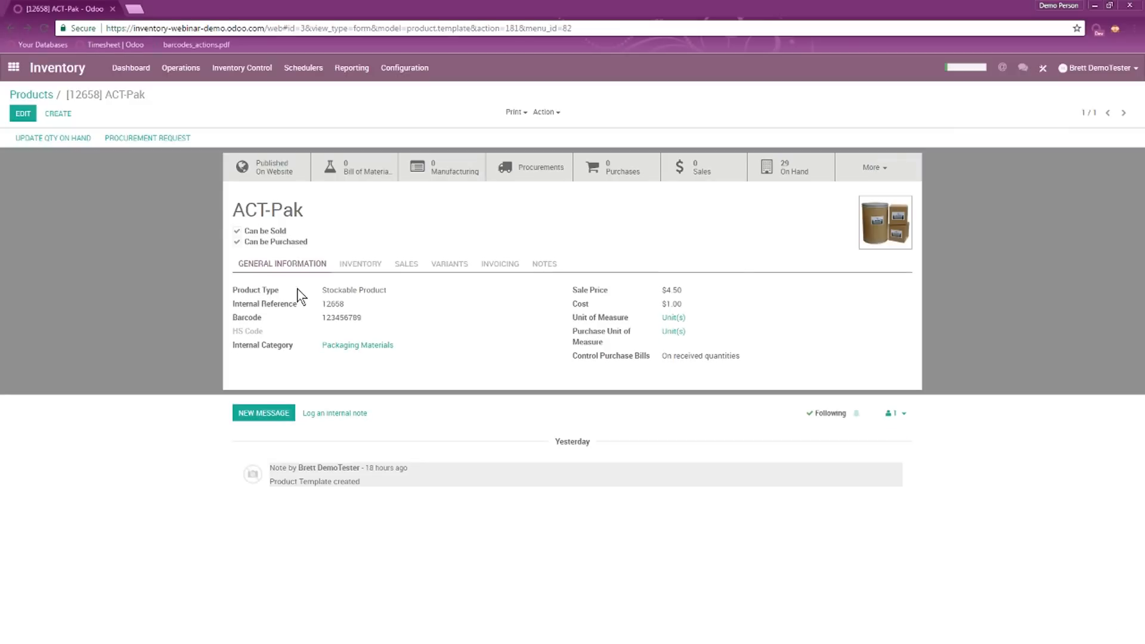
- Review ACT-Pak's sales, inventory and variants settings
{"action": "left_click", "coordinate": [407, 263]}
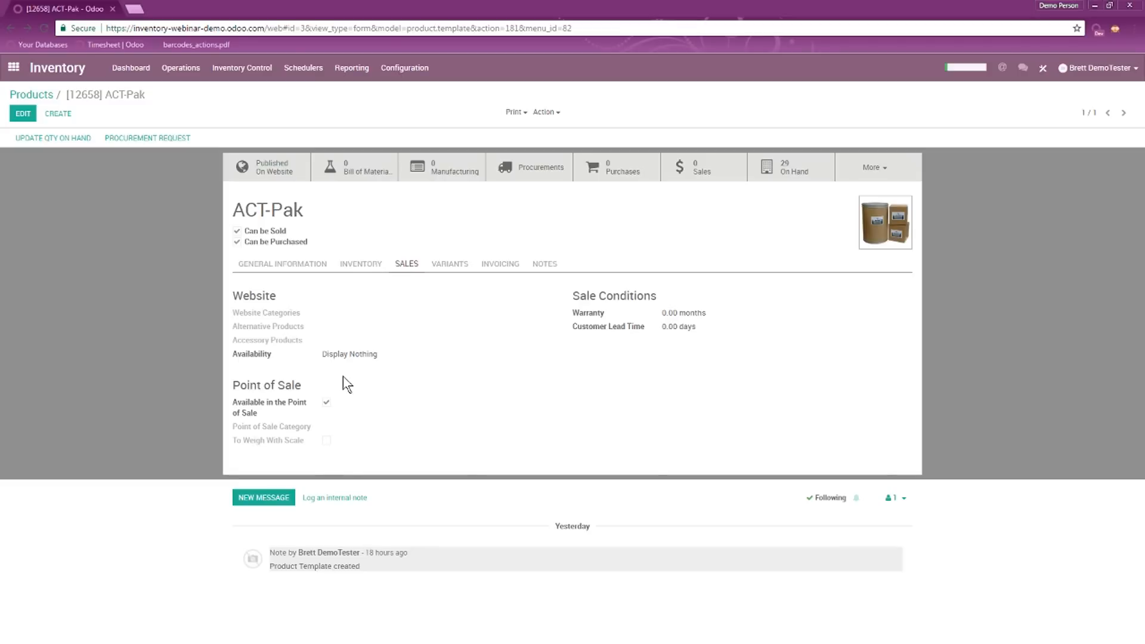
{"action": "left_click", "coordinate": [375, 263]}
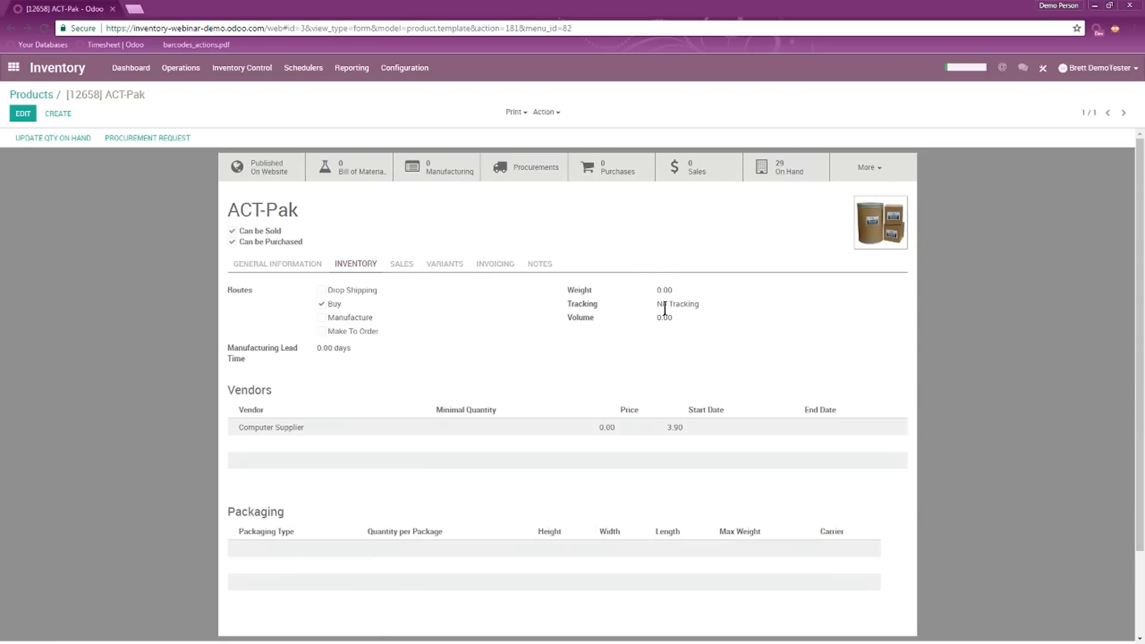
{"action": "left_click", "coordinate": [400, 264]}
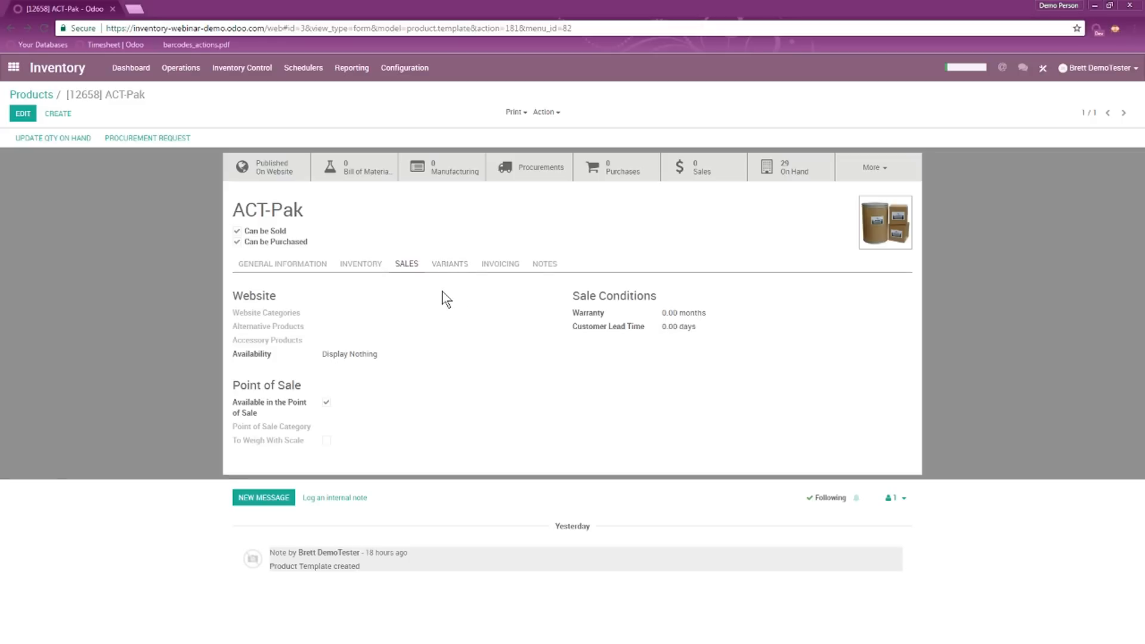
{"action": "left_click", "coordinate": [451, 265]}
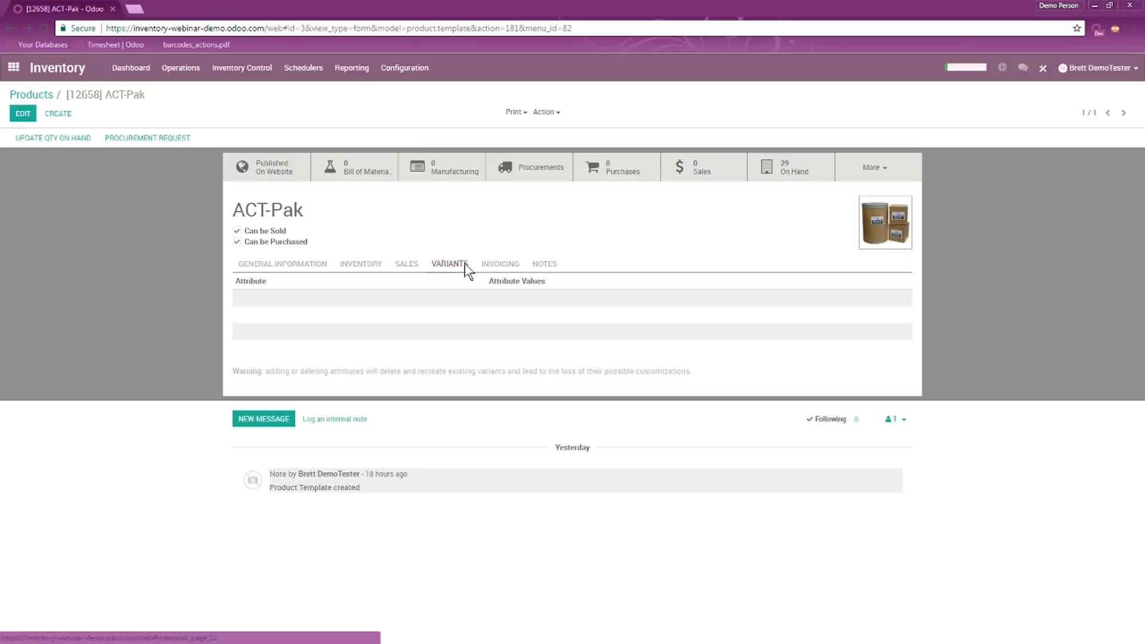
- Create a new product named Plastic Box from the product list
{"action": "left_click", "coordinate": [33, 97]}
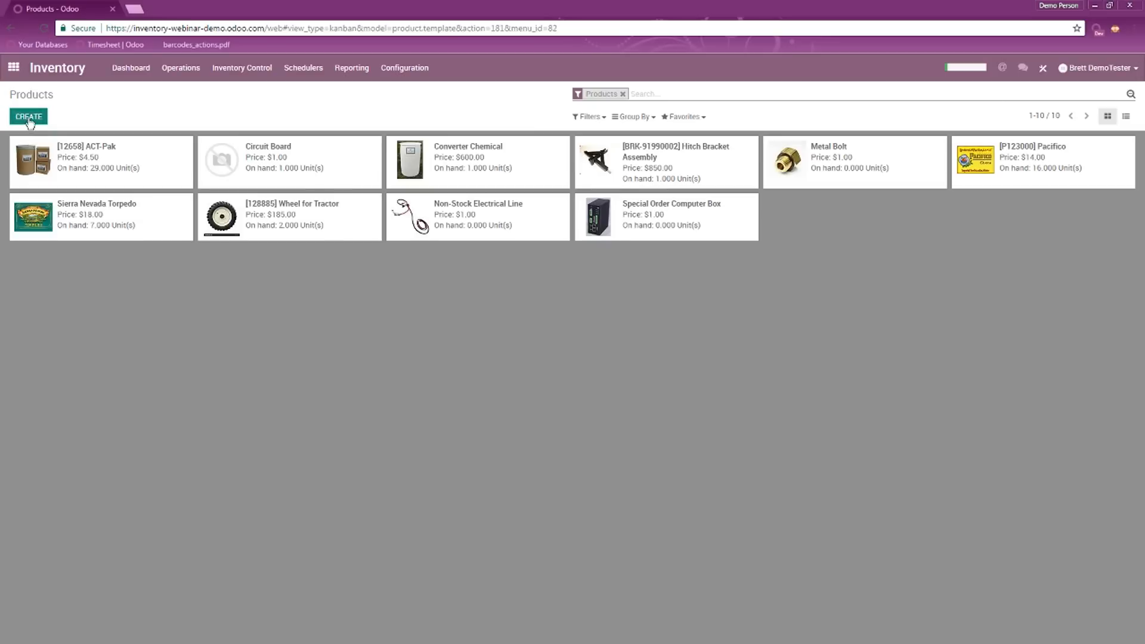
{"action": "left_click", "coordinate": [28, 117]}
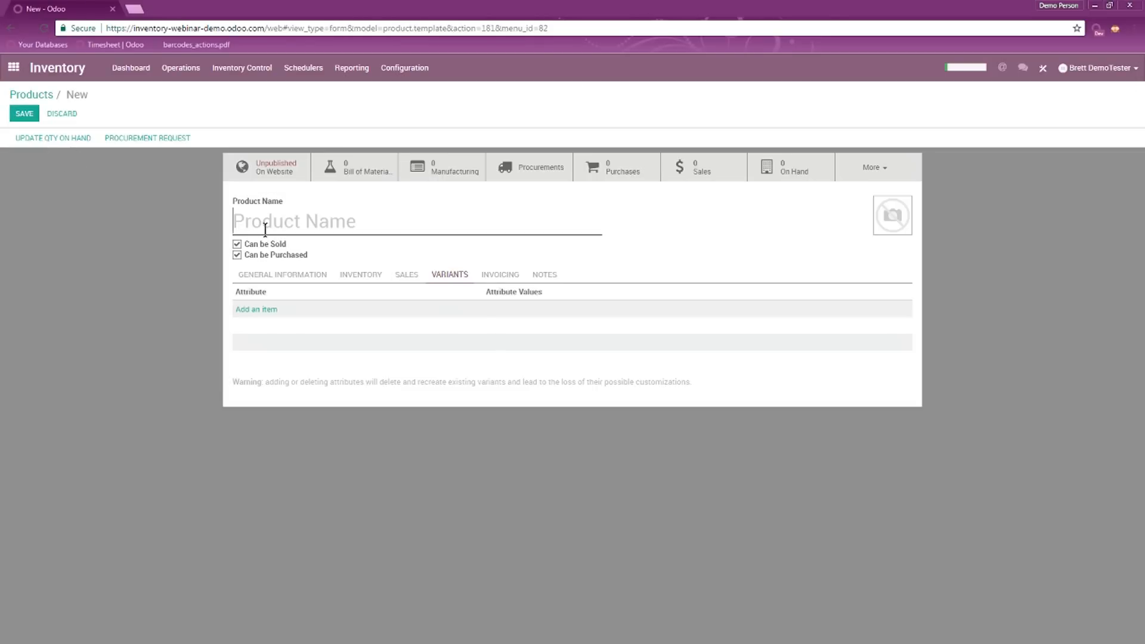
{"action": "type", "text": "Plastic Box"}
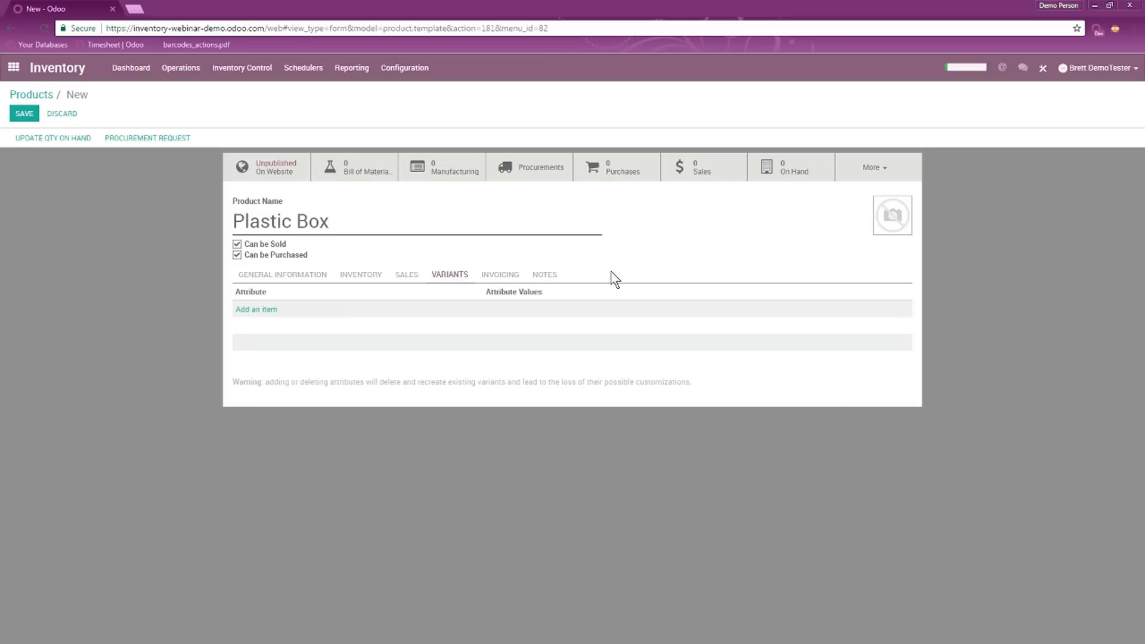
- Set the "download" picture from the DEMO DATA 2017 May Inventory Webinar folder as Plastic Box's image, and save the product
{"action": "left_click", "coordinate": [881, 204]}
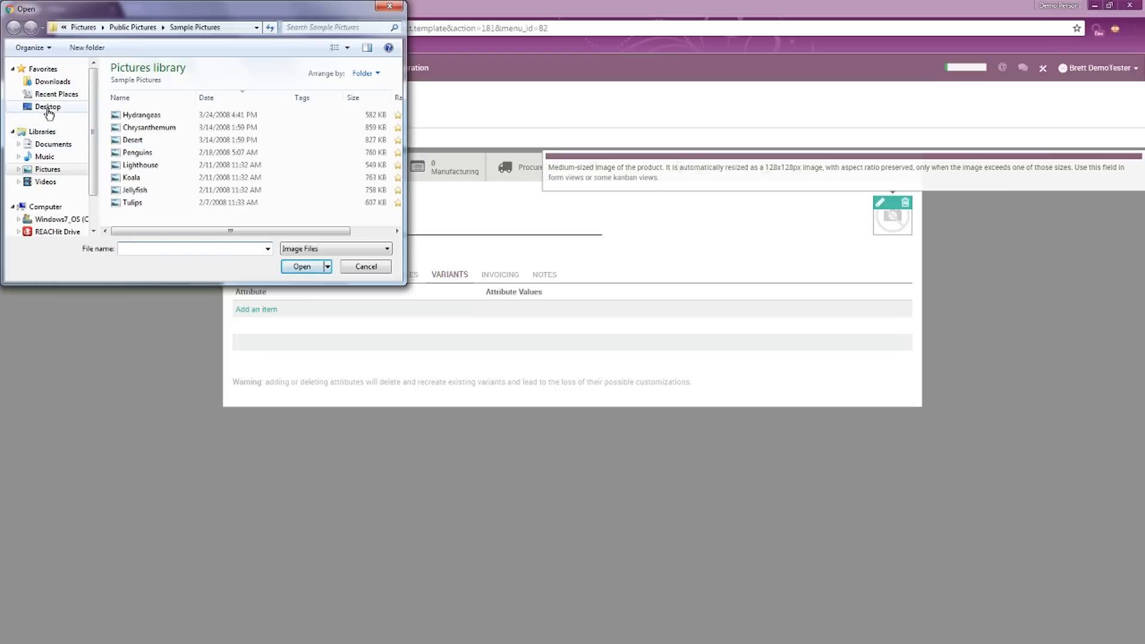
{"action": "left_click", "coordinate": [48, 107]}
{"action": "double_click", "coordinate": [156, 94]}
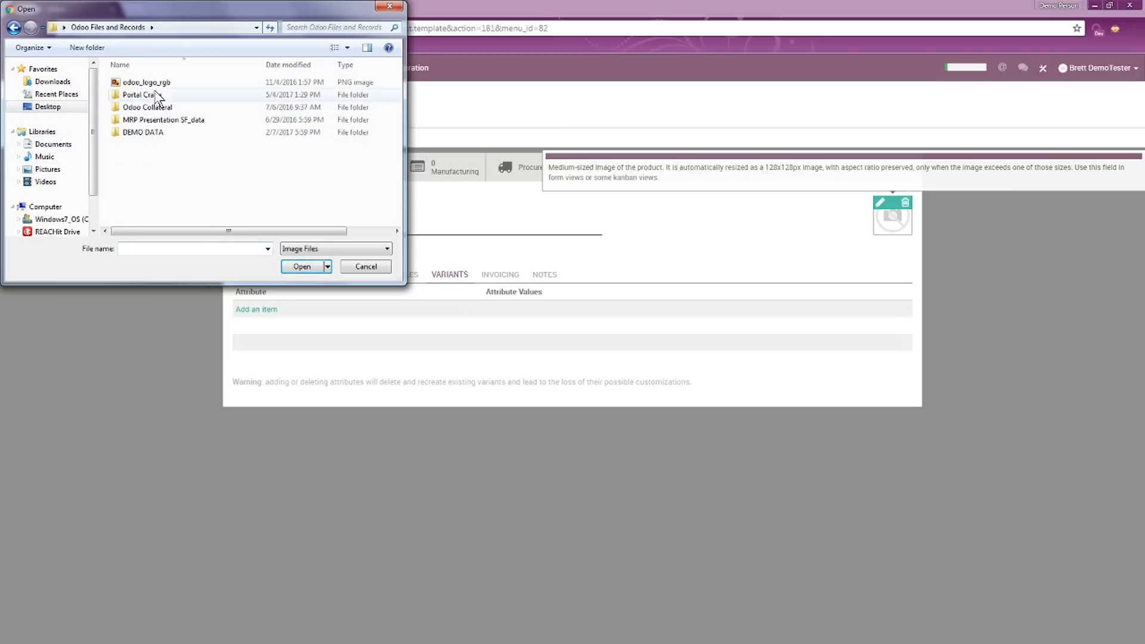
{"action": "double_click", "coordinate": [149, 132]}
{"action": "double_click", "coordinate": [147, 95]}
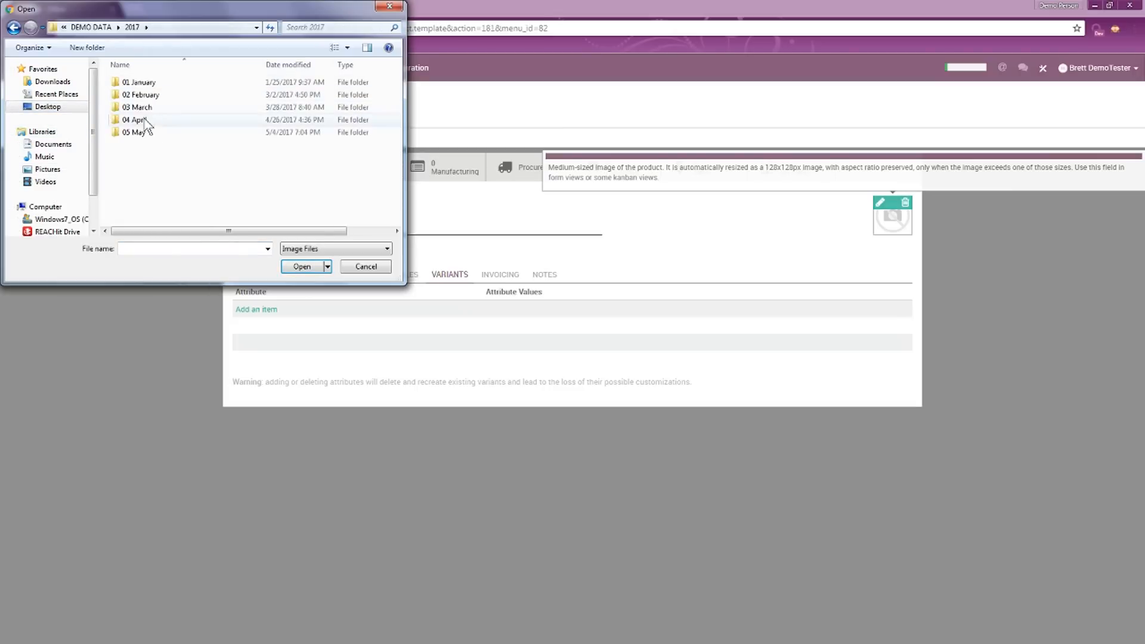
{"action": "double_click", "coordinate": [142, 131]}
{"action": "double_click", "coordinate": [144, 84]}
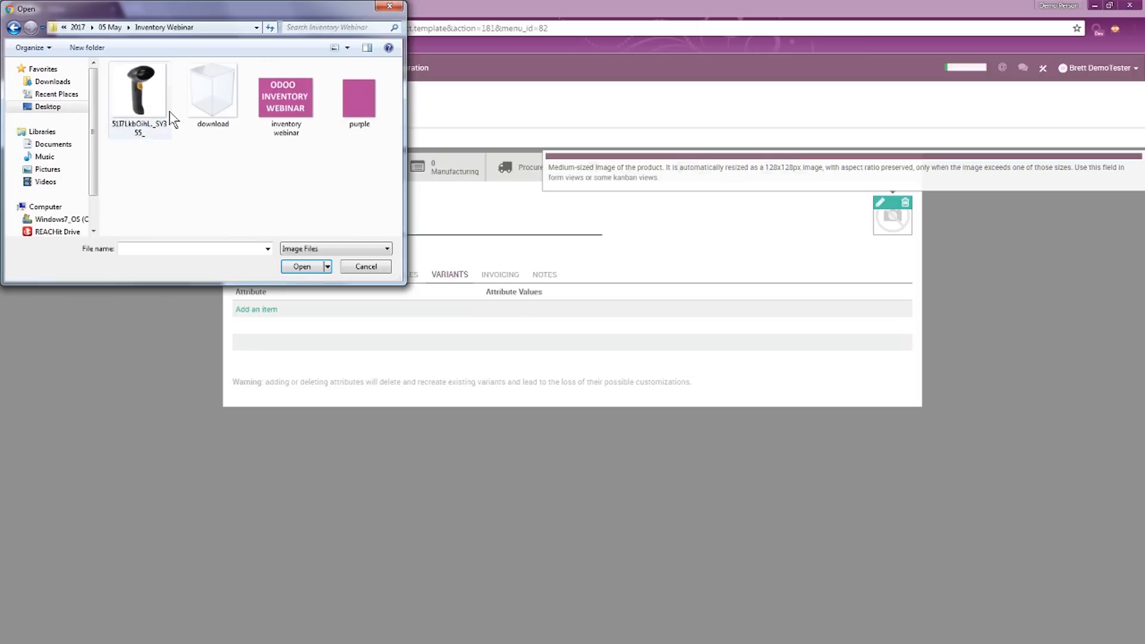
{"action": "left_click", "coordinate": [206, 102]}
{"action": "double_click", "coordinate": [206, 102]}
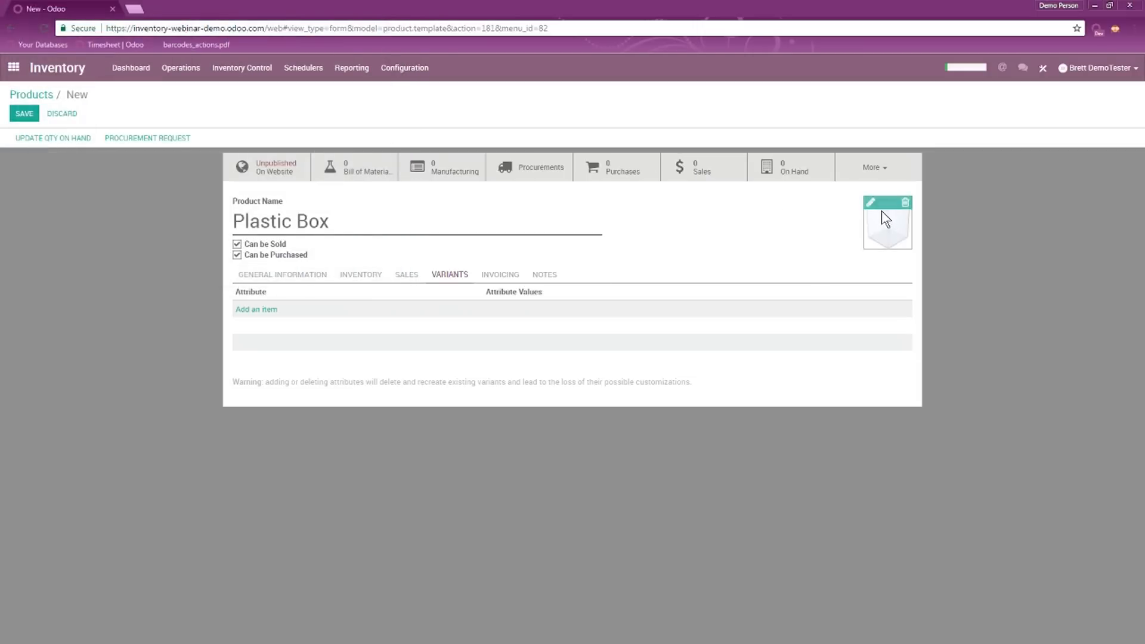
{"action": "left_click", "coordinate": [23, 113]}
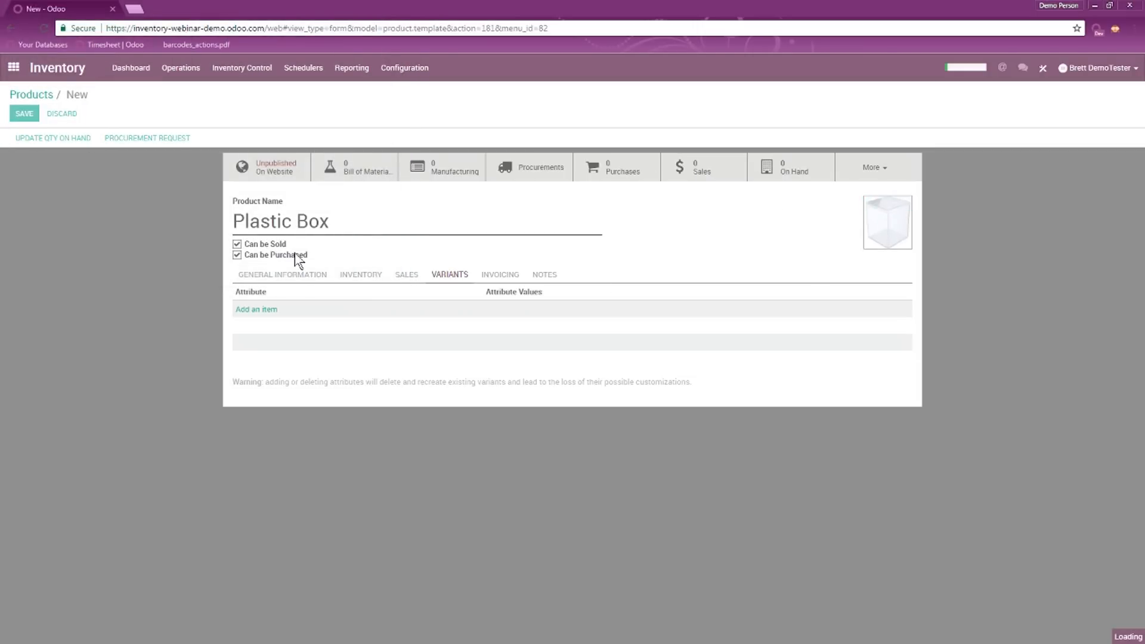
- Set Plastic Box's sale price to $5.00 in its general information and save the product
{"action": "left_click", "coordinate": [294, 267]}
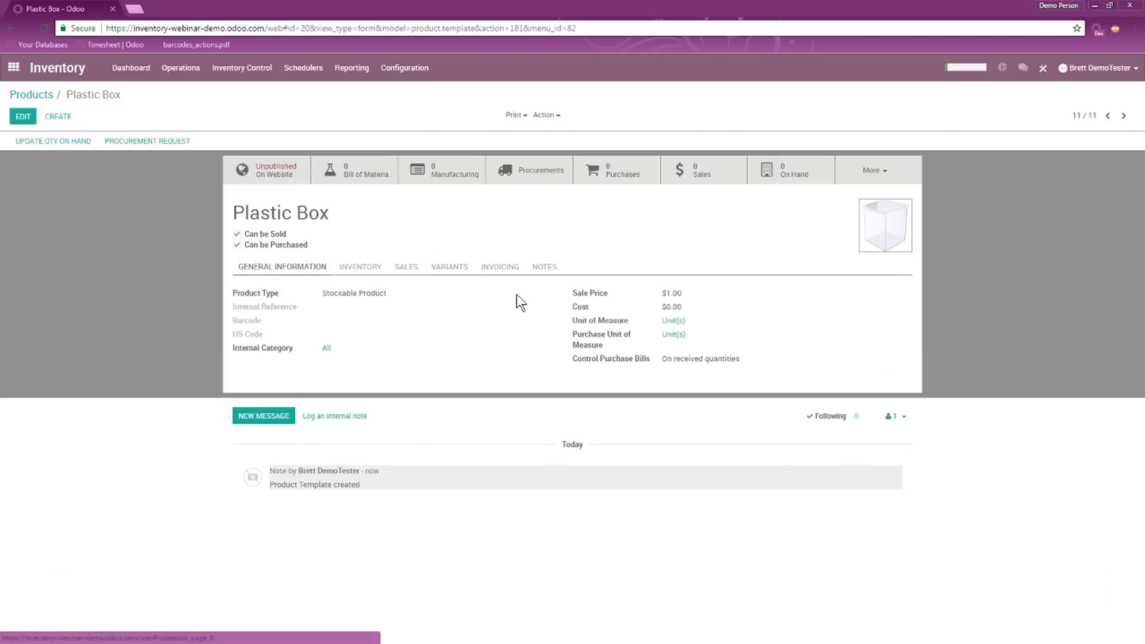
{"action": "left_click", "coordinate": [23, 117]}
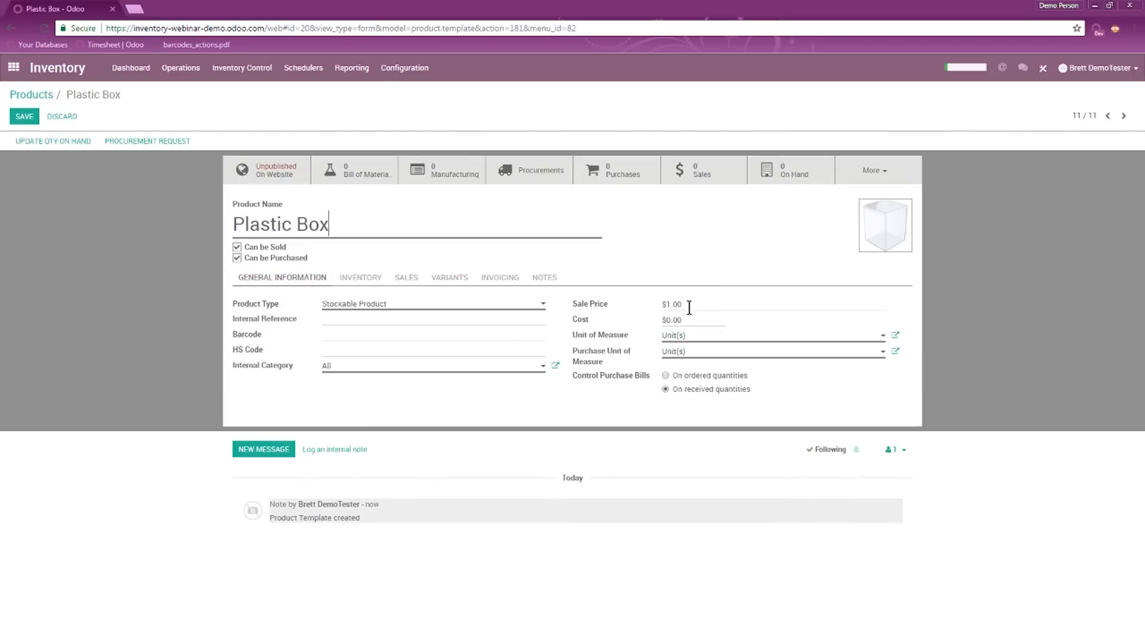
{"action": "double_click", "coordinate": [686, 306]}
{"action": "type", "text": "5.00"}
{"action": "left_click", "coordinate": [24, 116]}
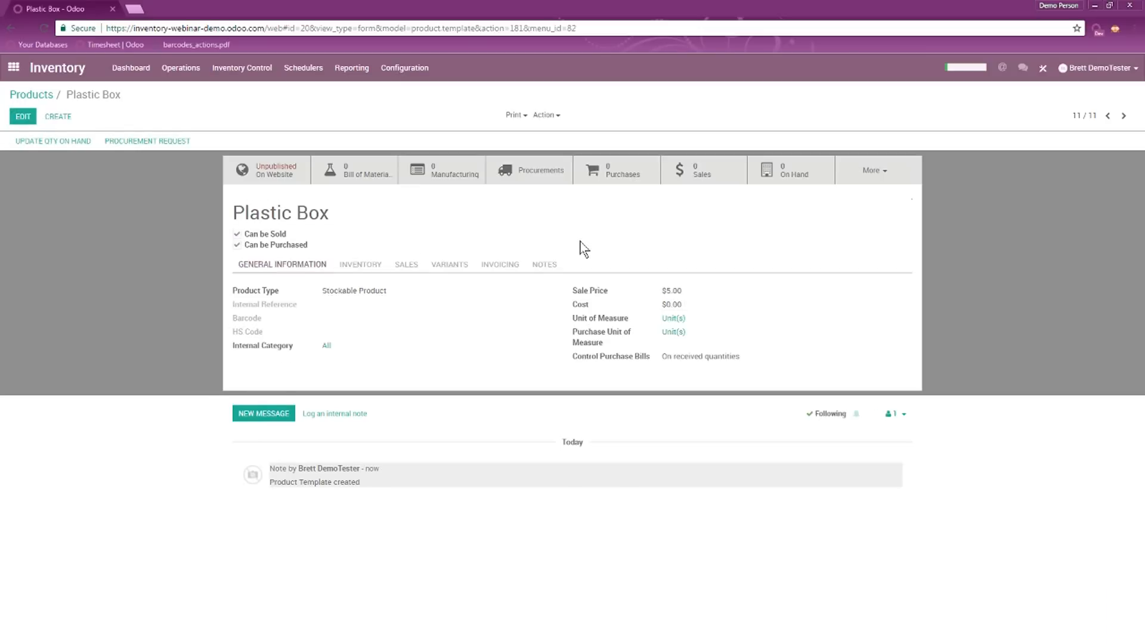
- Edit Plastic Box and add a Size attribute to its variants
{"action": "left_click", "coordinate": [360, 267]}
{"action": "left_click", "coordinate": [398, 267]}
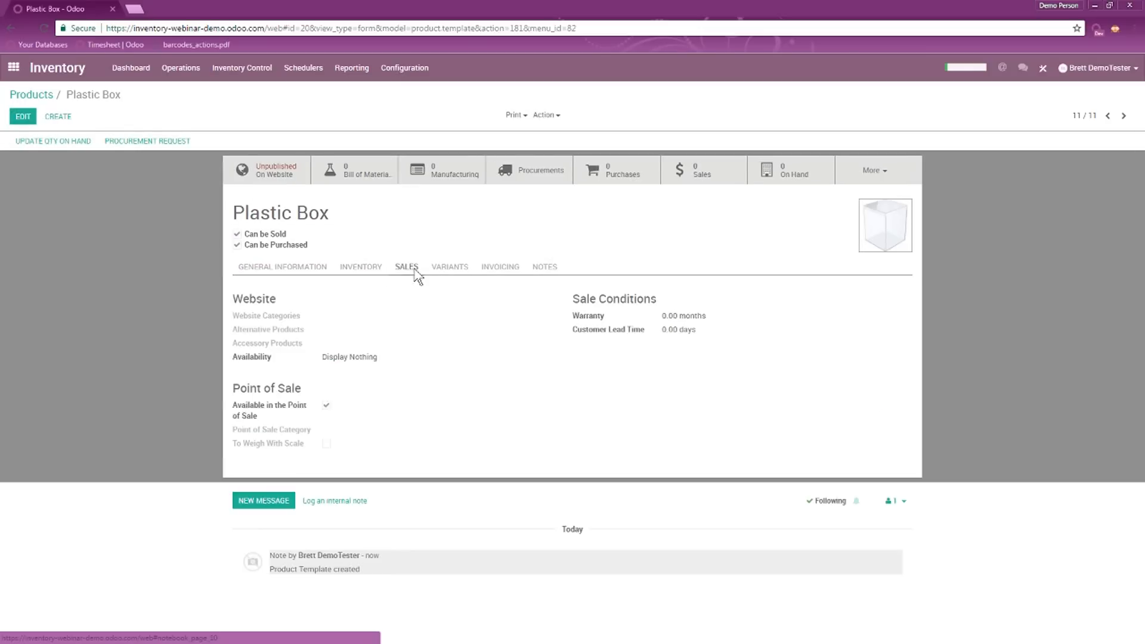
{"action": "left_click", "coordinate": [458, 268]}
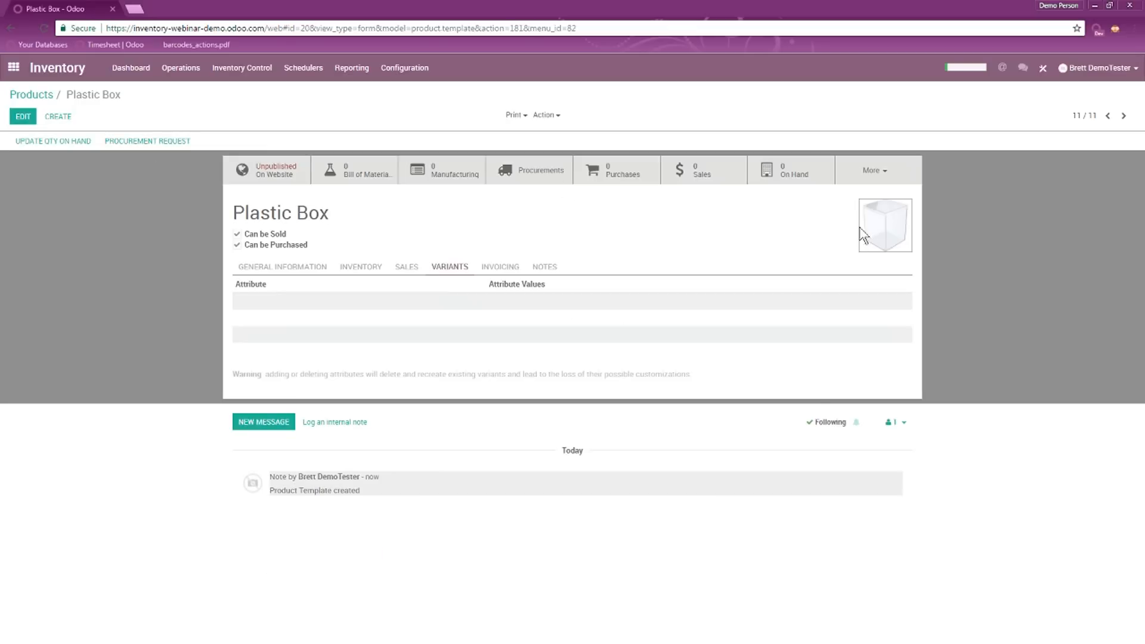
{"action": "left_click", "coordinate": [20, 120]}
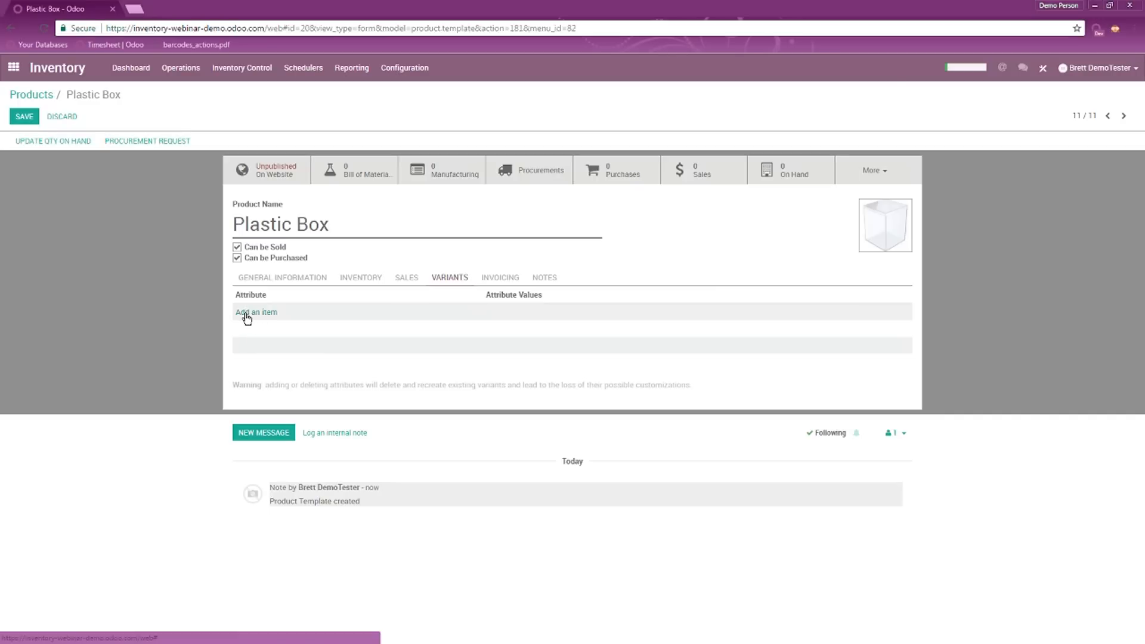
{"action": "left_click", "coordinate": [247, 316]}
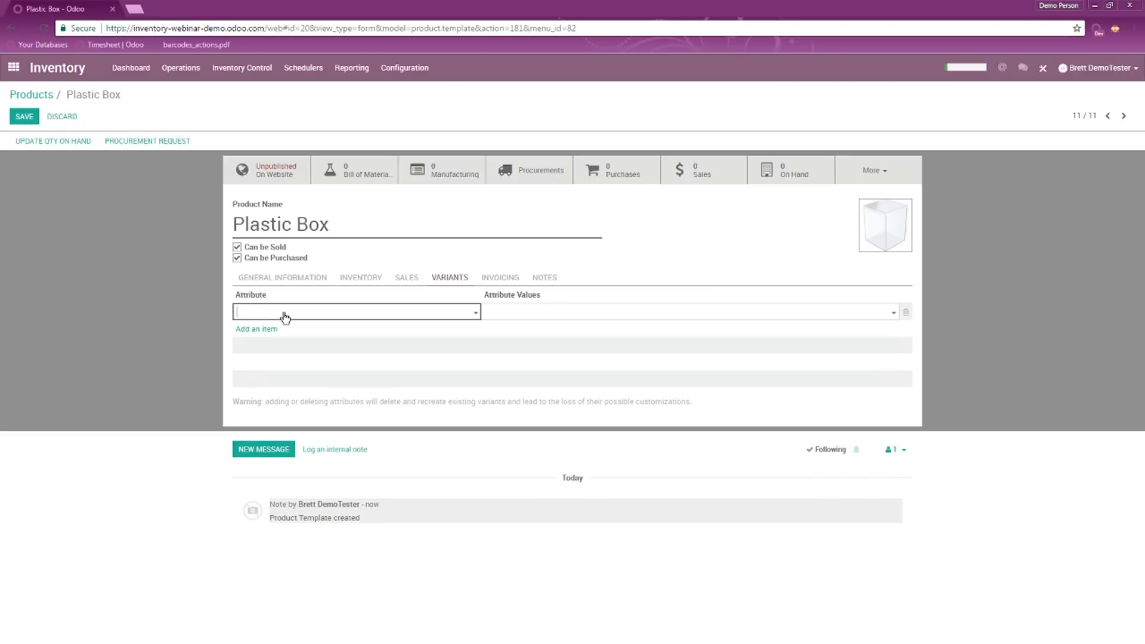
{"action": "type", "text": "Size"}
{"action": "left_click", "coordinate": [256, 330]}
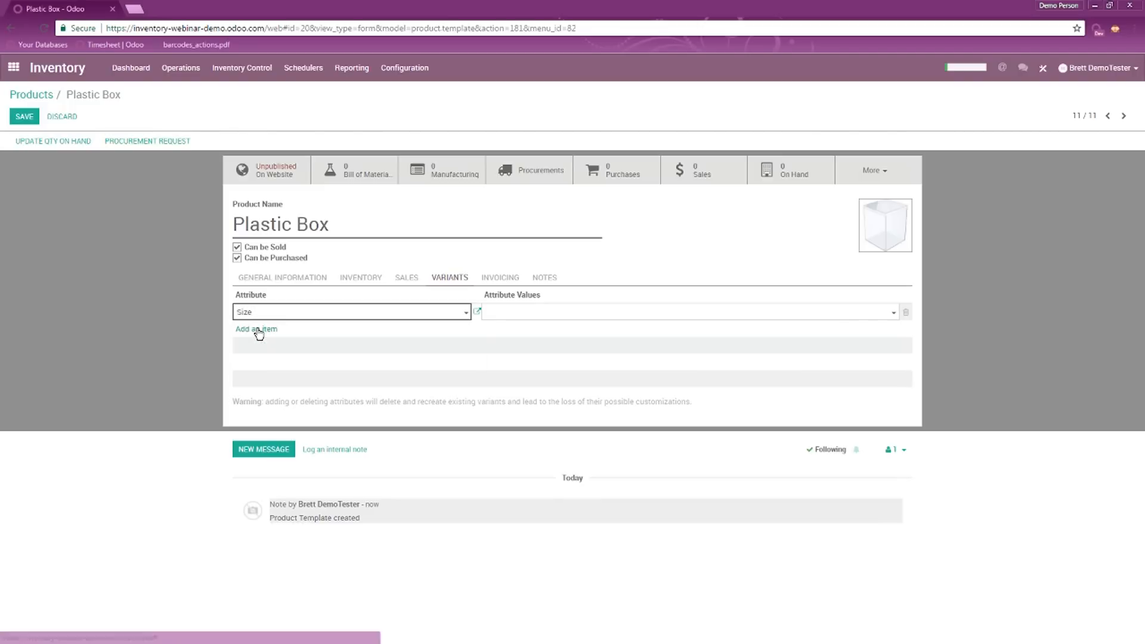
- Give the Size attribute the values small, large and medium, and save the product
{"action": "left_click", "coordinate": [529, 316]}
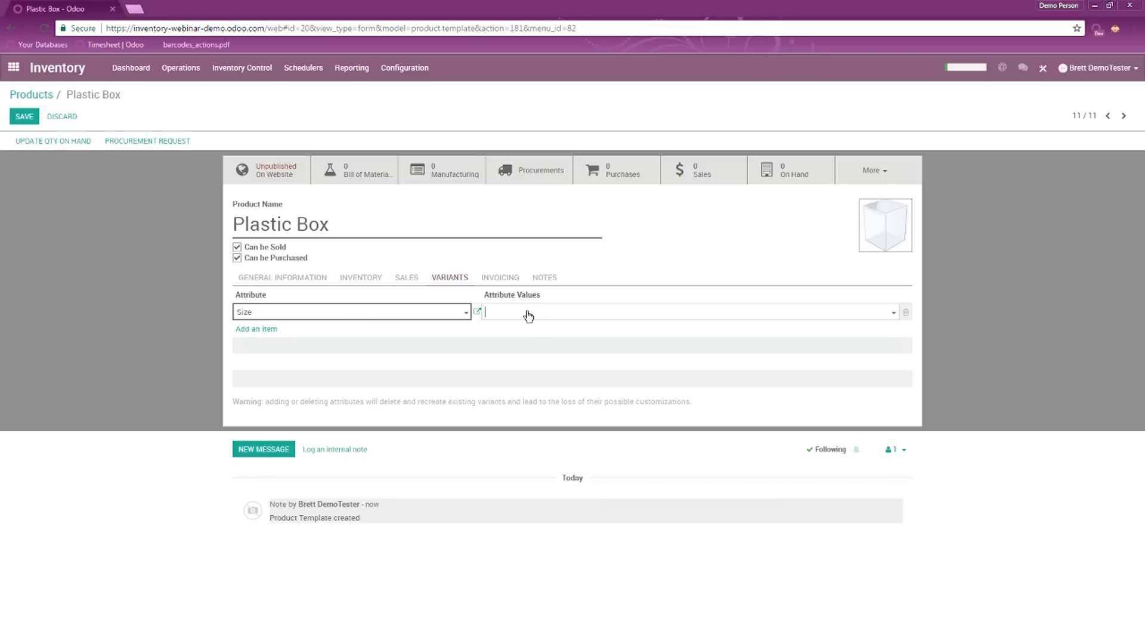
{"action": "left_click", "coordinate": [530, 330]}
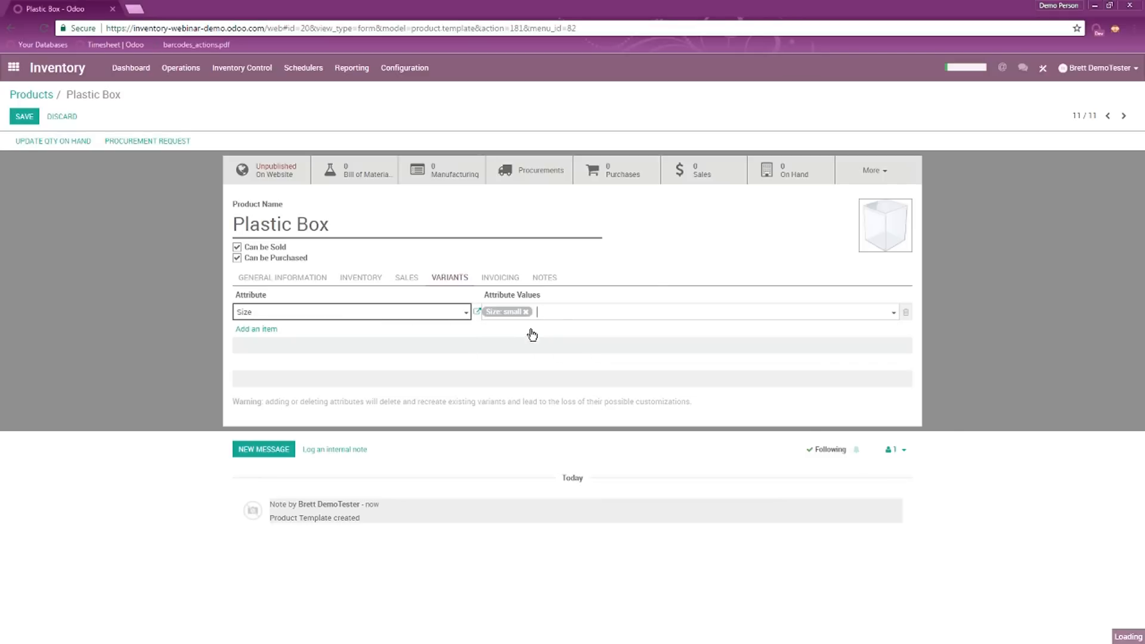
{"action": "left_click", "coordinate": [557, 313]}
{"action": "left_click", "coordinate": [569, 335]}
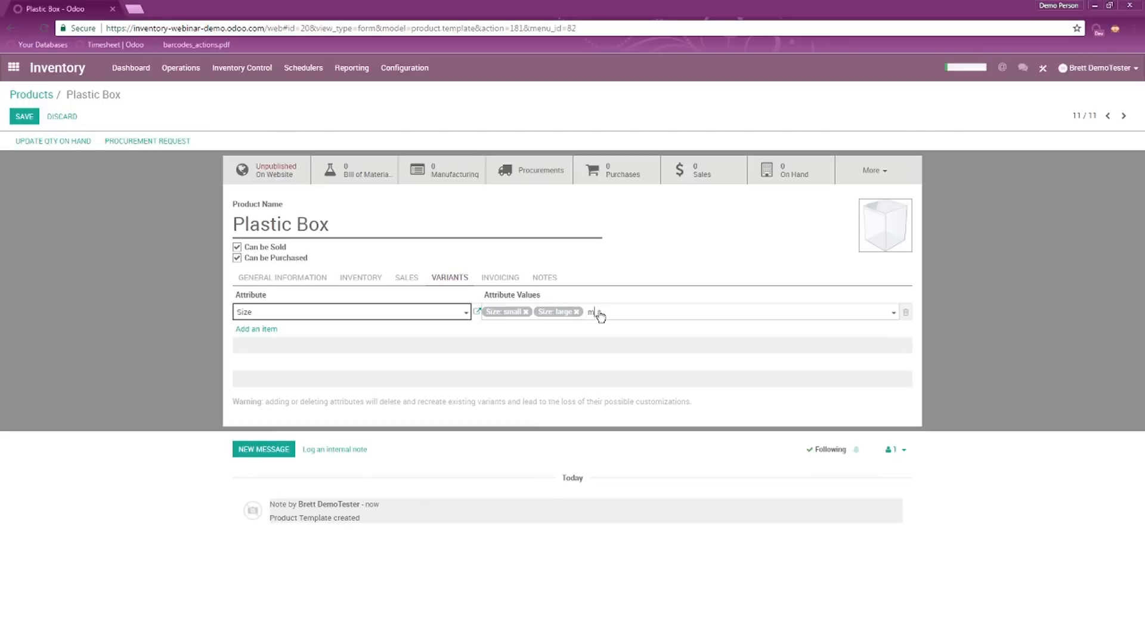
{"action": "type", "text": "medium"}
{"action": "left_click", "coordinate": [626, 332]}
{"action": "left_click", "coordinate": [24, 116]}
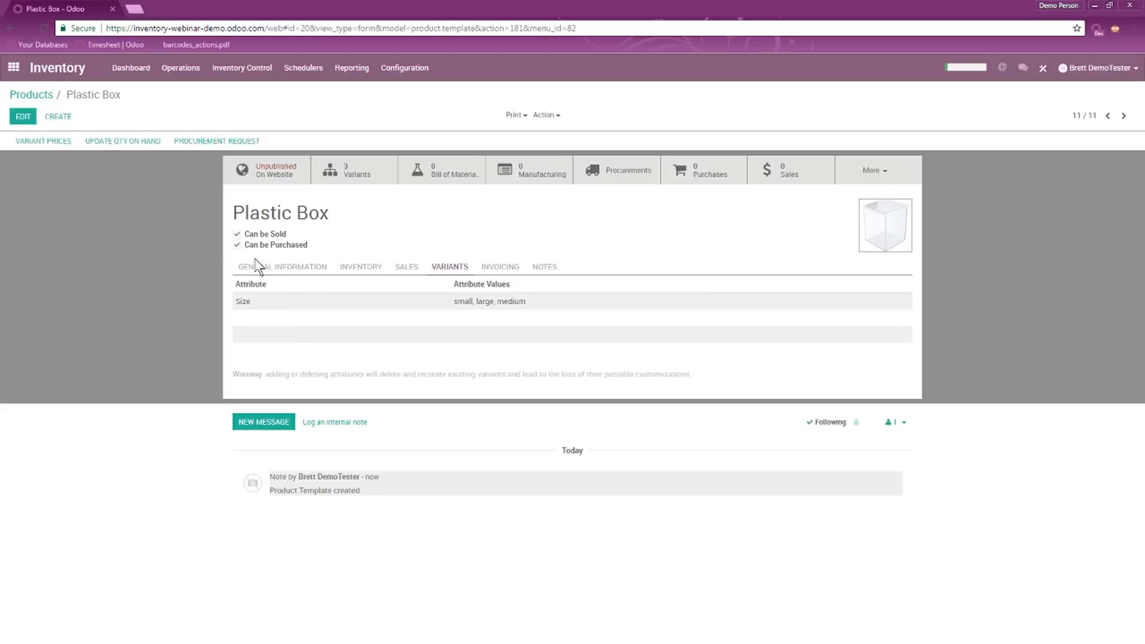
- Review Plastic Box's product variants, including the details of the small one, and return to the product
{"action": "left_click", "coordinate": [367, 173]}
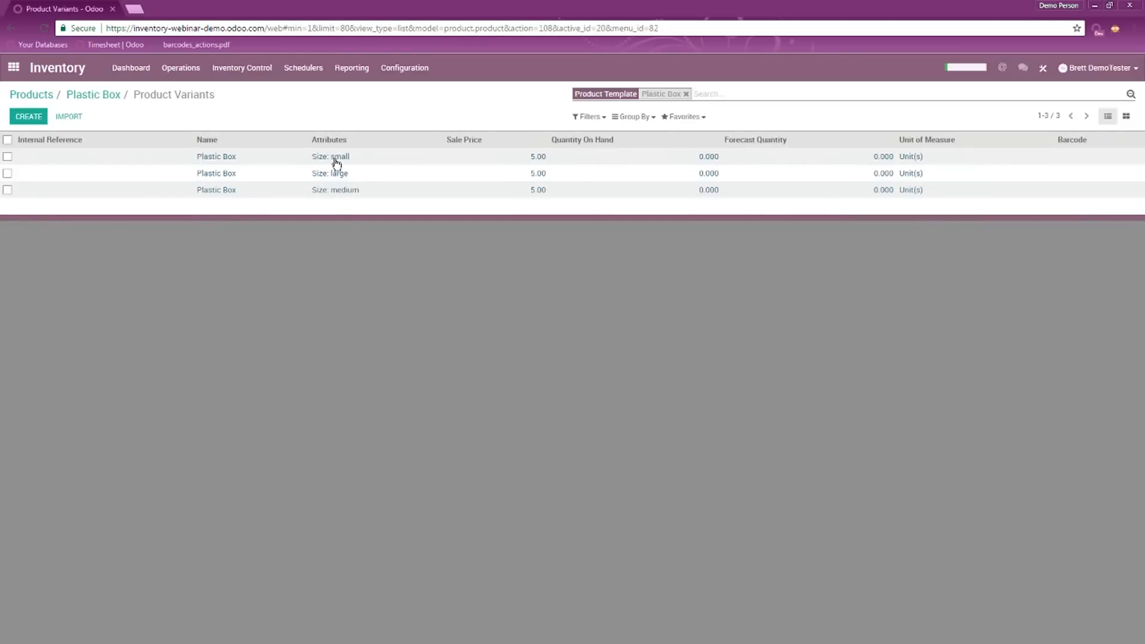
{"action": "left_click", "coordinate": [336, 159]}
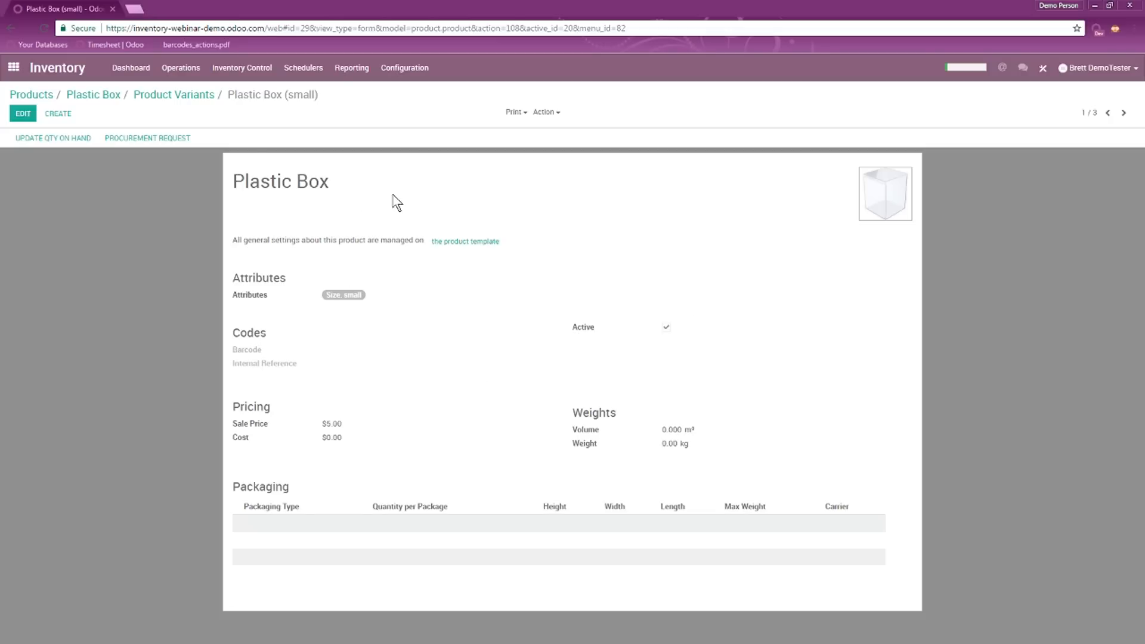
{"action": "left_click", "coordinate": [195, 95]}
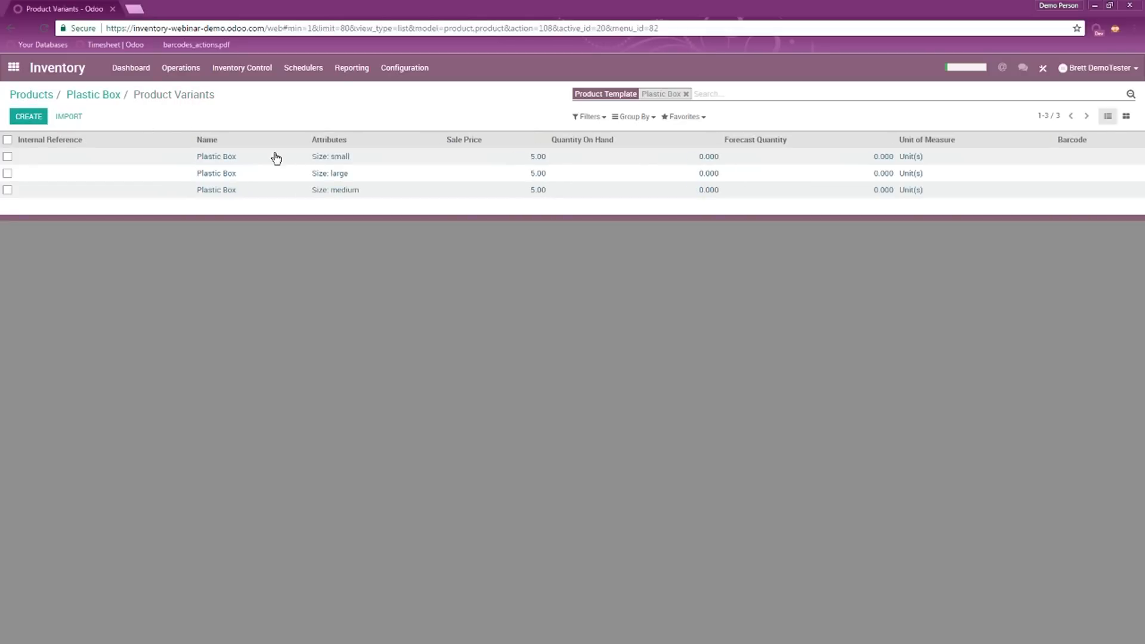
{"action": "left_click", "coordinate": [108, 95]}
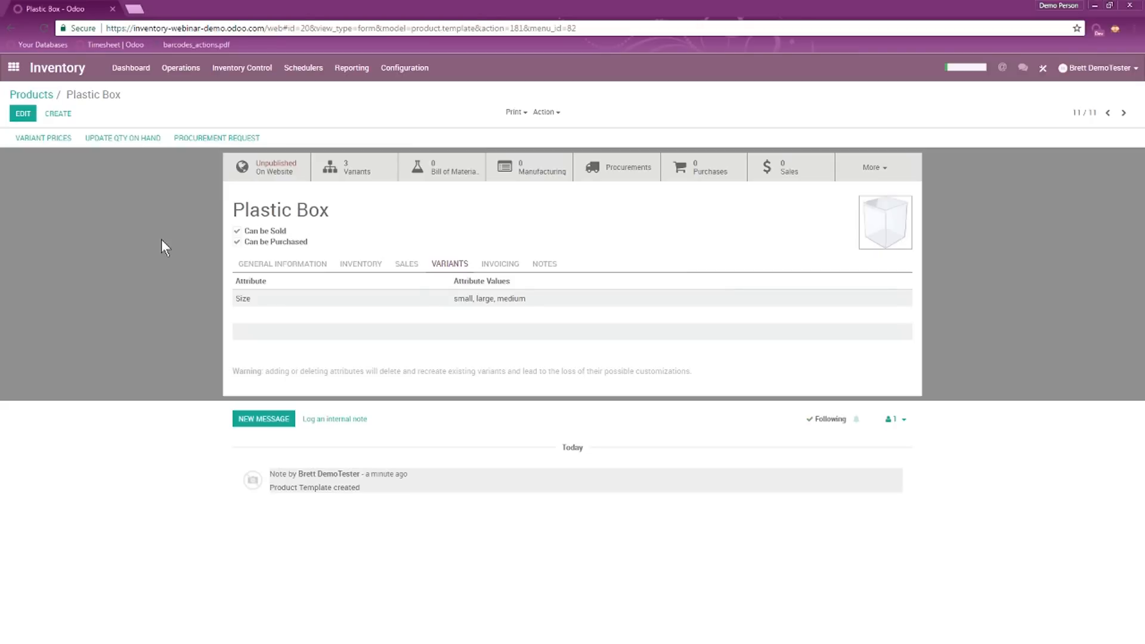
- Preview Plastic Box's website page with the large and small size options, and return to the product form
{"action": "left_click", "coordinate": [275, 172]}
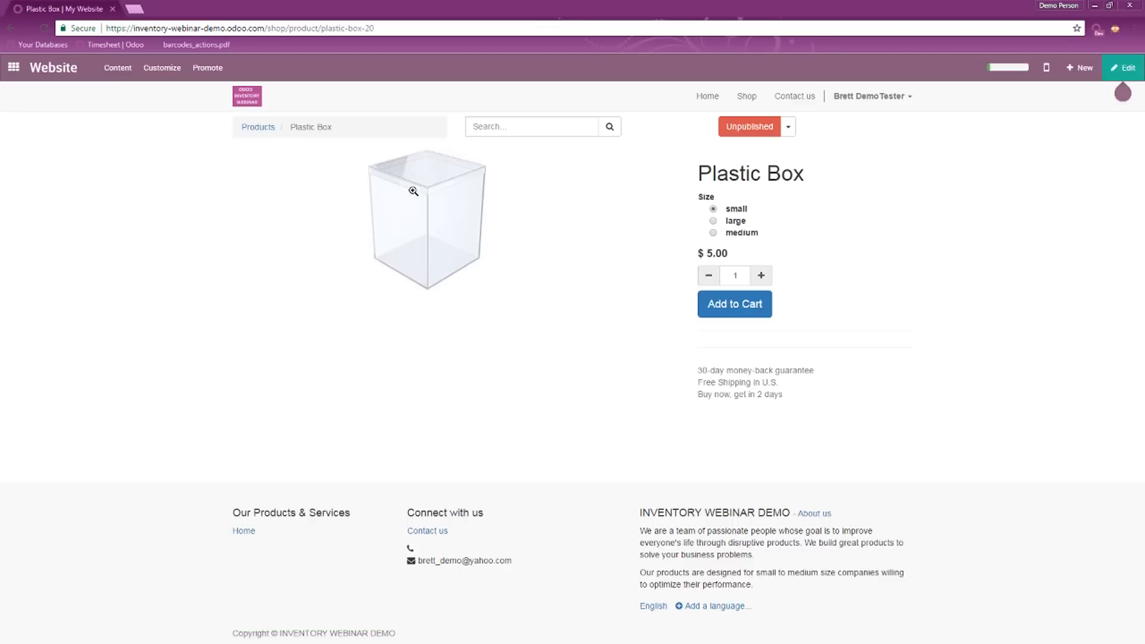
{"action": "left_click", "coordinate": [713, 221]}
{"action": "left_click", "coordinate": [713, 209]}
{"action": "left_click", "coordinate": [12, 28]}
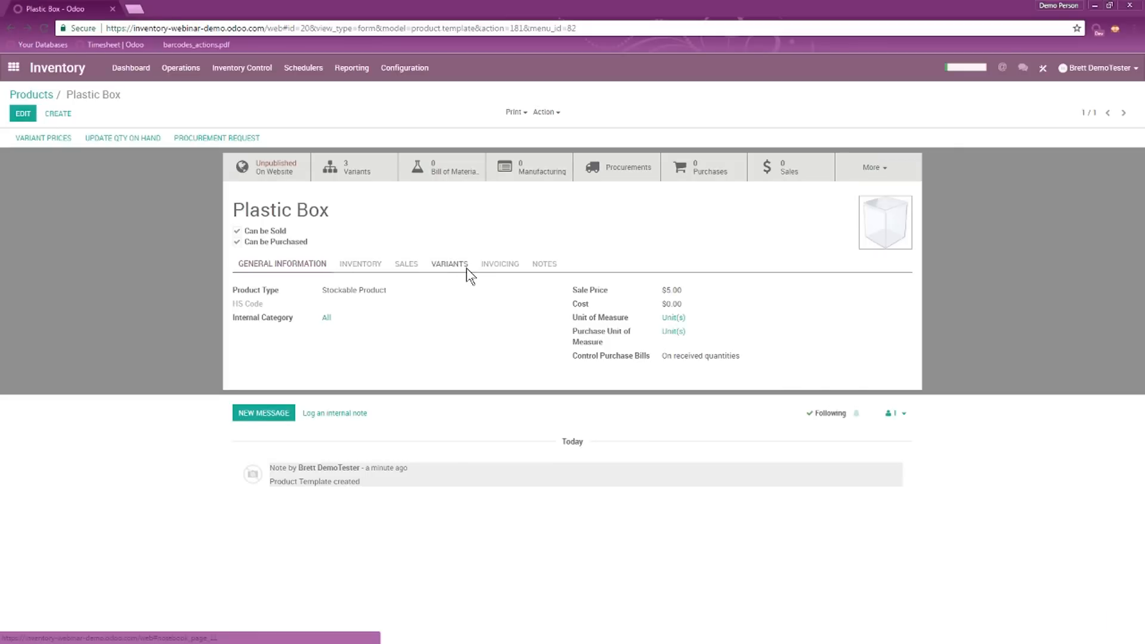
- Edit Plastic Box's variants and add a second attribute, Color
{"action": "left_click", "coordinate": [452, 270]}
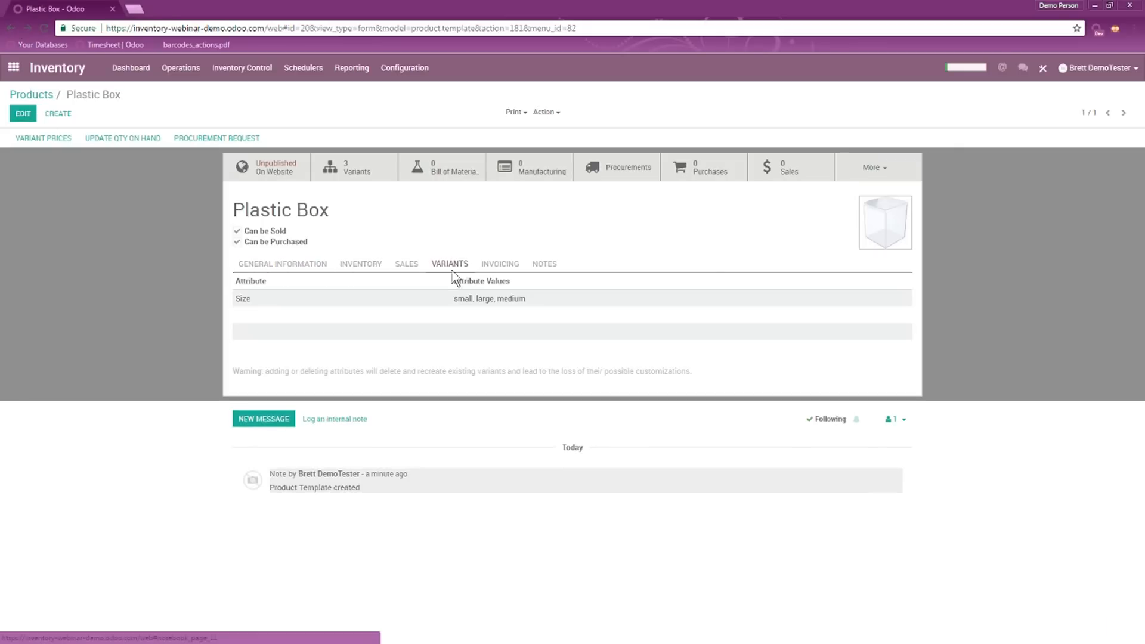
{"action": "left_click", "coordinate": [23, 114]}
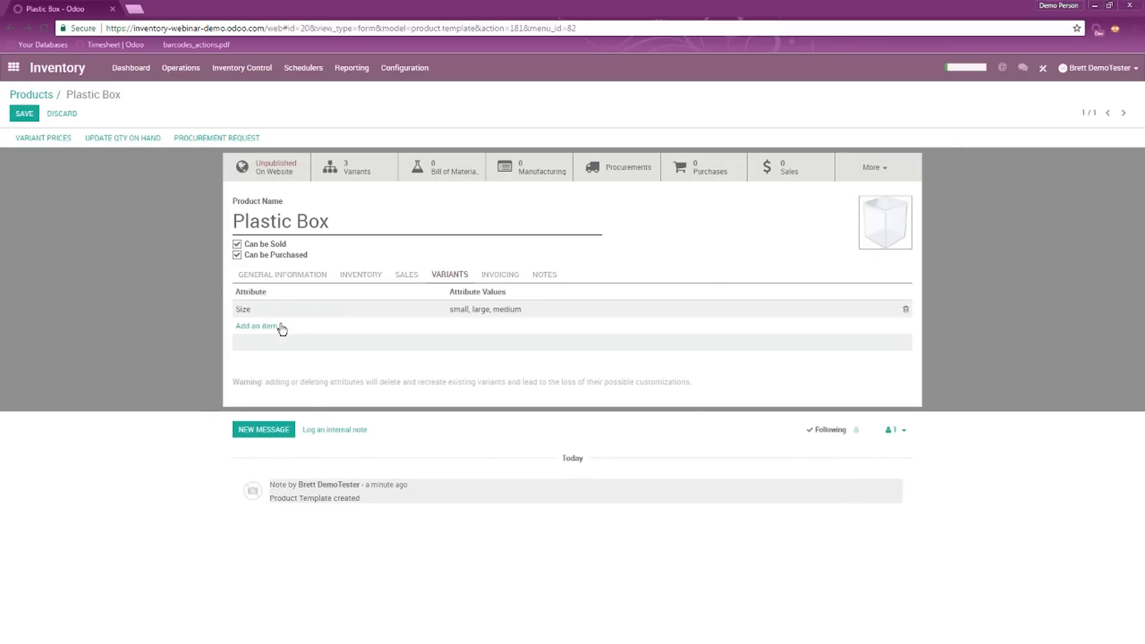
{"action": "left_click", "coordinate": [258, 329]}
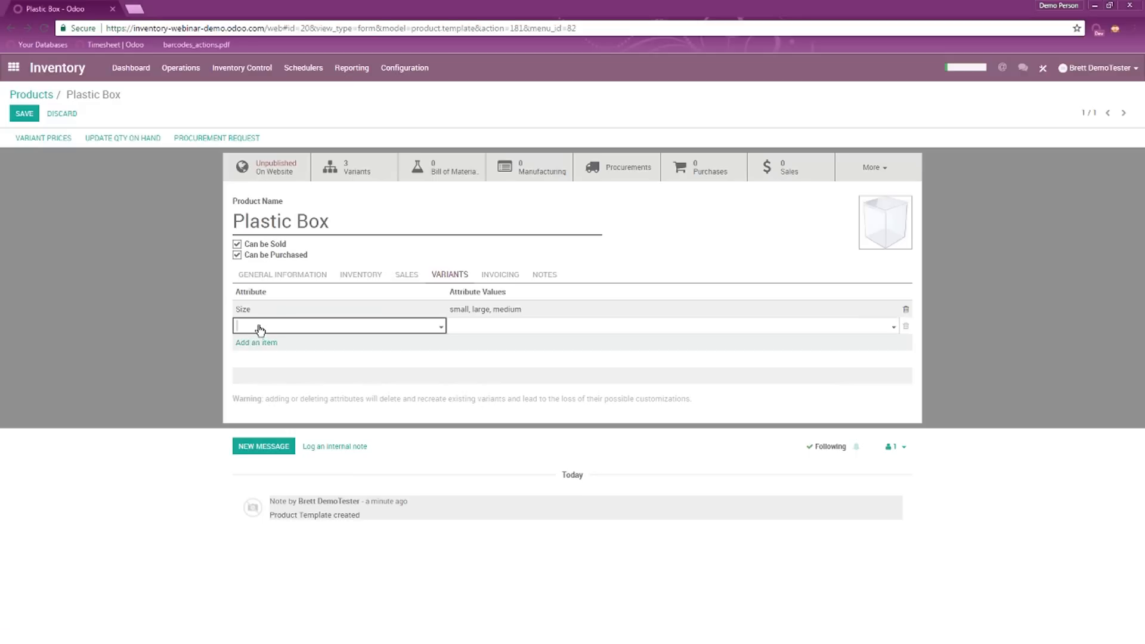
{"action": "left_click", "coordinate": [259, 327]}
{"action": "left_click", "coordinate": [259, 344]}
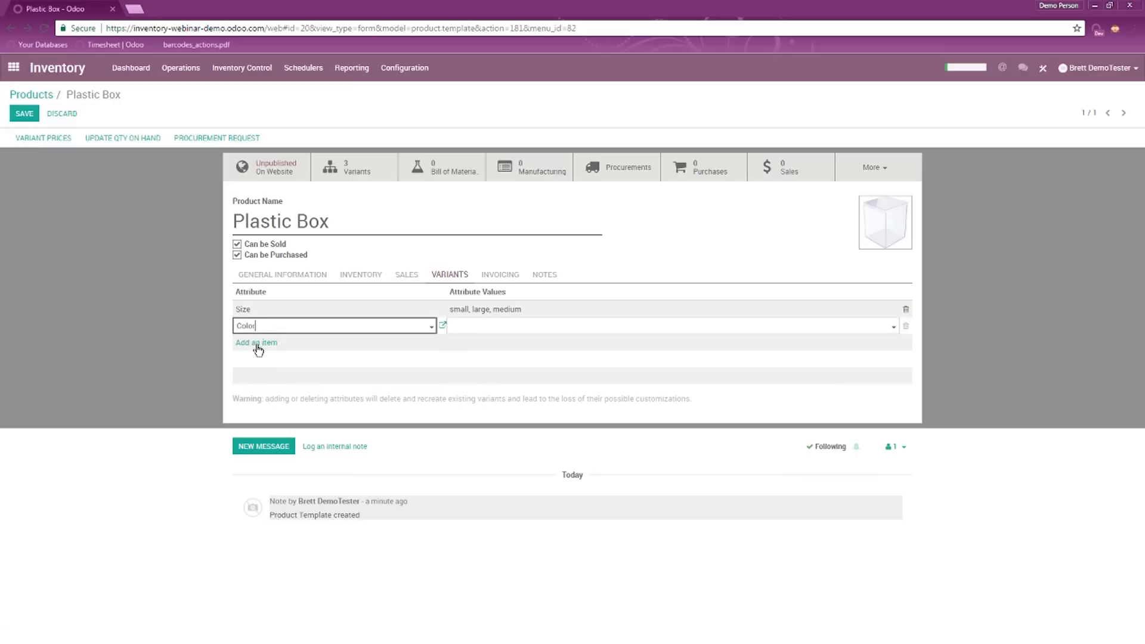
- Give the Color attribute the values red, white and black, and save the product
{"action": "left_click", "coordinate": [465, 328]}
{"action": "left_click", "coordinate": [480, 344]}
{"action": "left_click", "coordinate": [531, 331]}
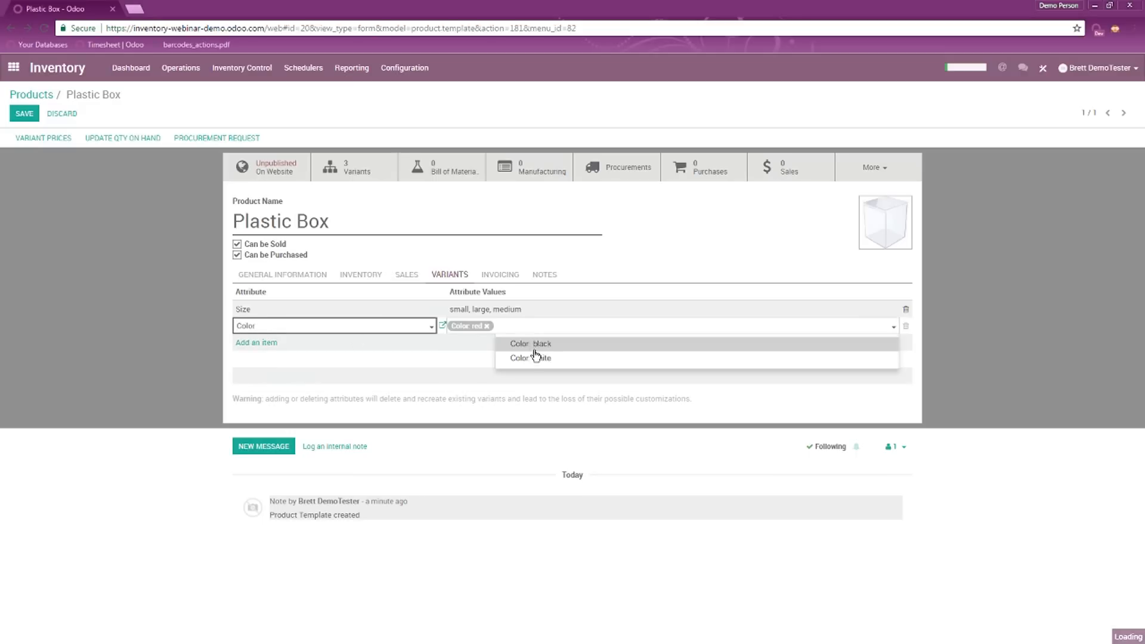
{"action": "left_click", "coordinate": [538, 357]}
{"action": "left_click", "coordinate": [547, 332]}
{"action": "left_click", "coordinate": [577, 350]}
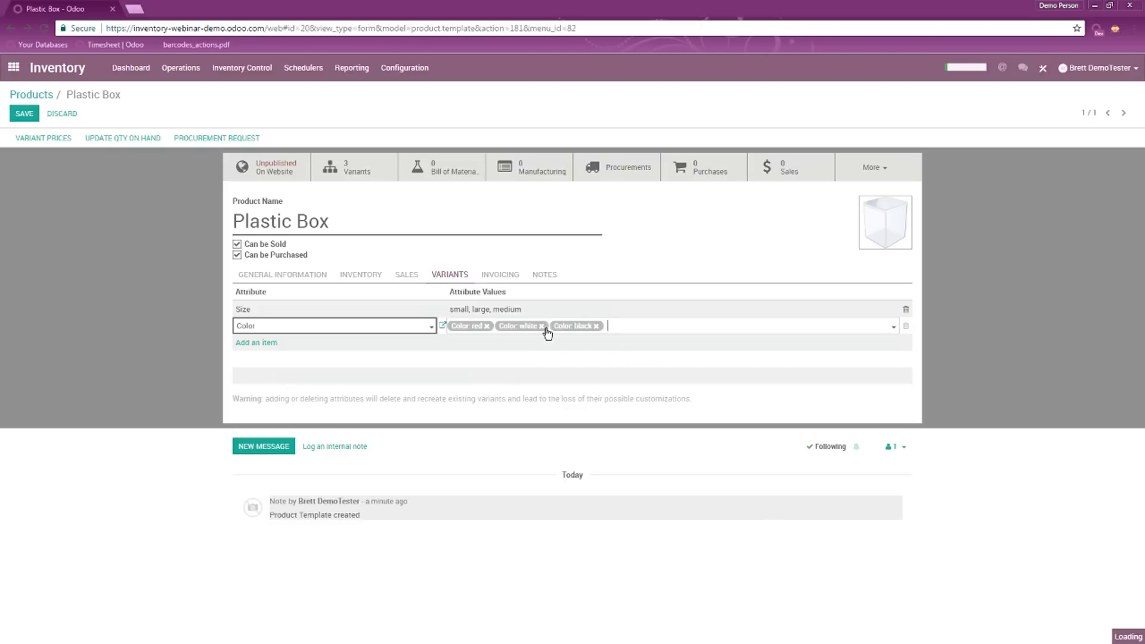
{"action": "left_click", "coordinate": [25, 115]}
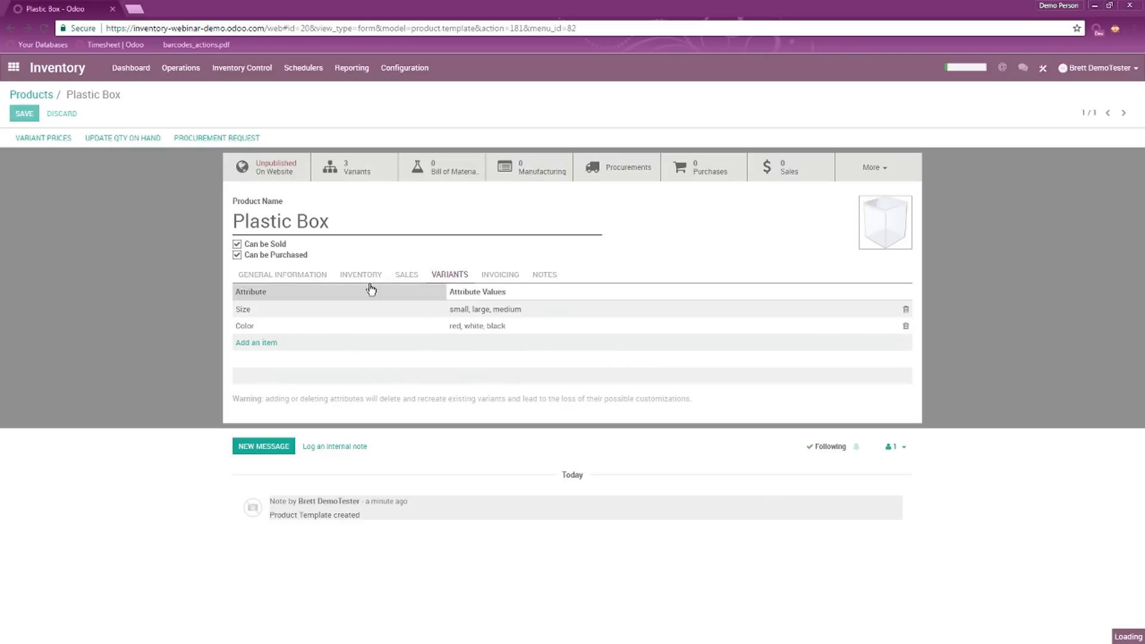
- Delete the black medium and white medium variants from Plastic Box's product variants list
{"action": "left_click", "coordinate": [367, 179]}
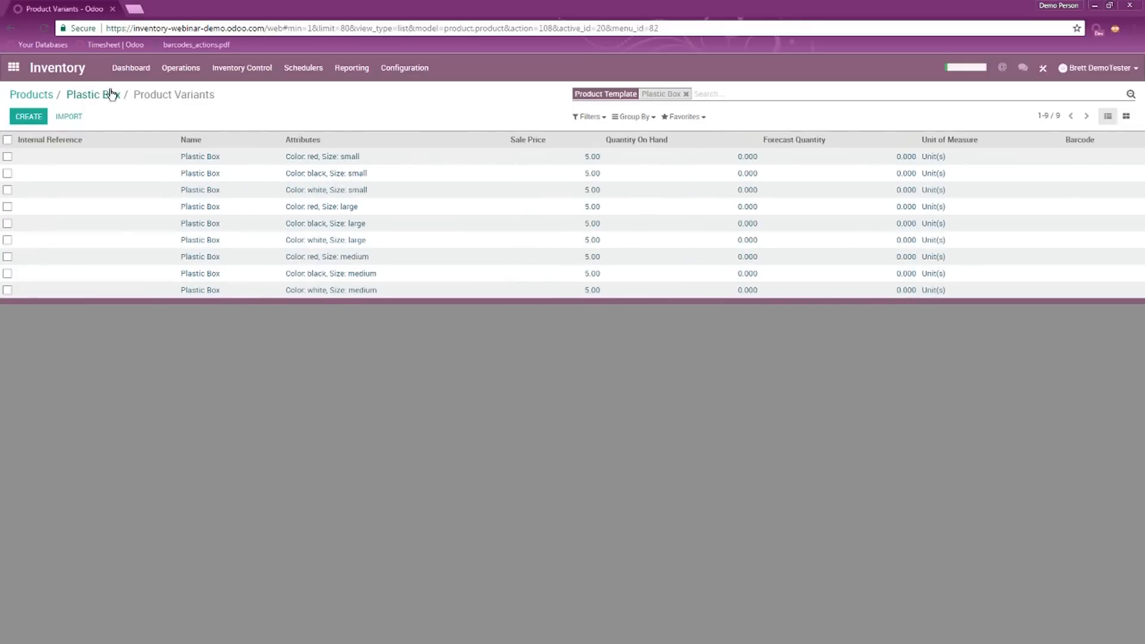
{"action": "left_click", "coordinate": [7, 273]}
{"action": "left_click", "coordinate": [7, 290]}
{"action": "left_click", "coordinate": [545, 115]}
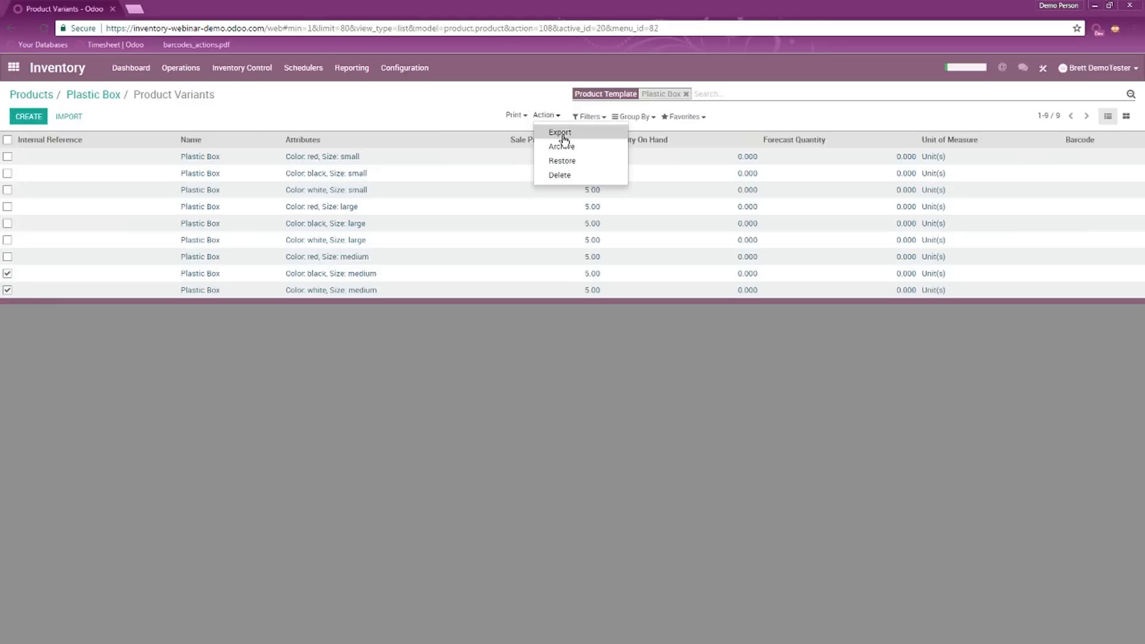
{"action": "left_click", "coordinate": [563, 175]}
{"action": "left_click", "coordinate": [615, 99]}
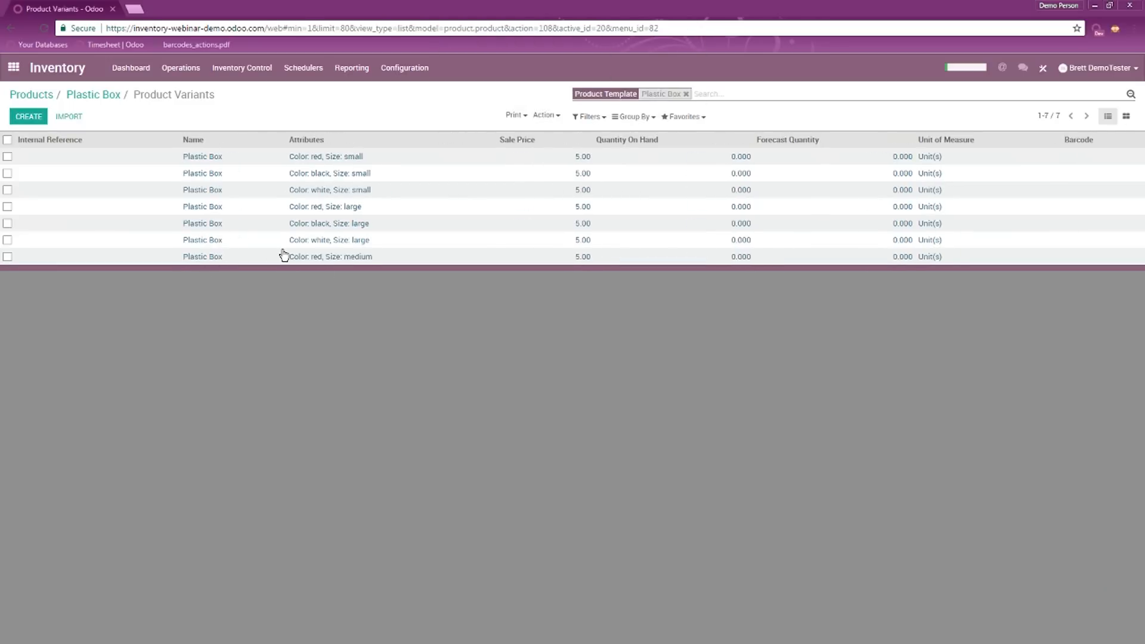
- Set the attribute price extra of size large to 5.00 in Plastic Box's variant prices and save
{"action": "left_click", "coordinate": [87, 94]}
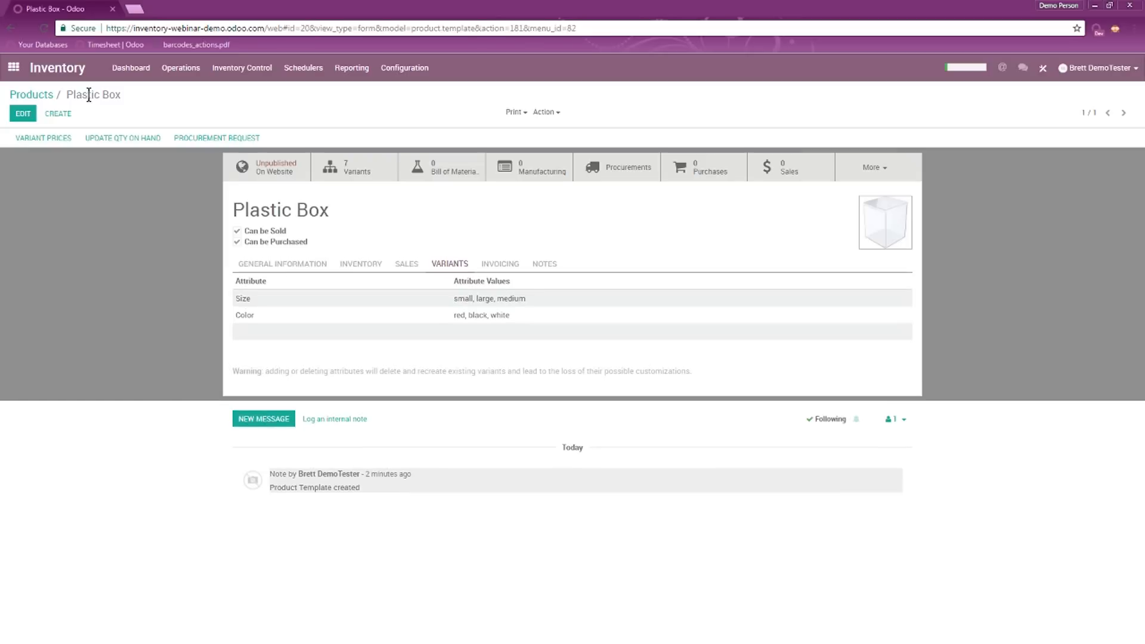
{"action": "left_click", "coordinate": [61, 144]}
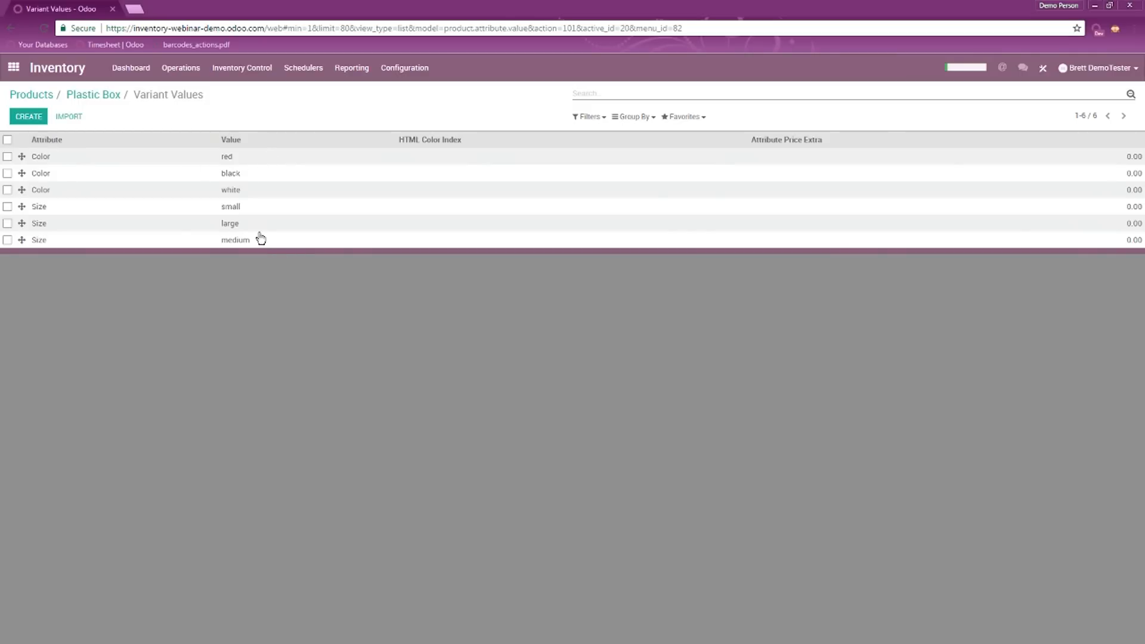
{"action": "left_click", "coordinate": [1127, 224]}
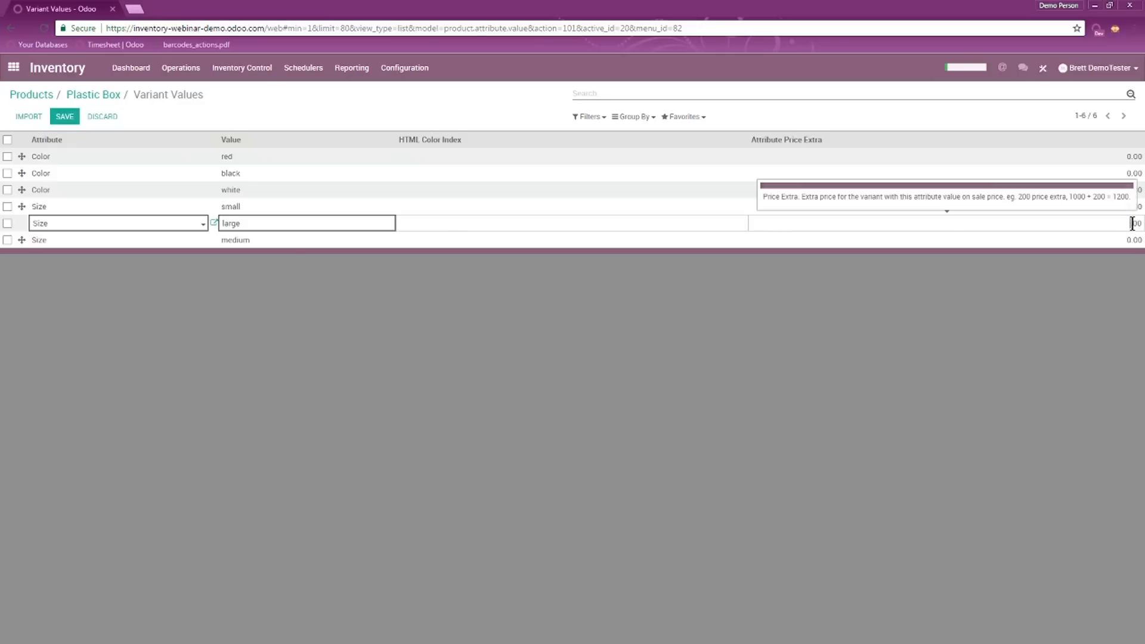
{"action": "type", "text": "5"}
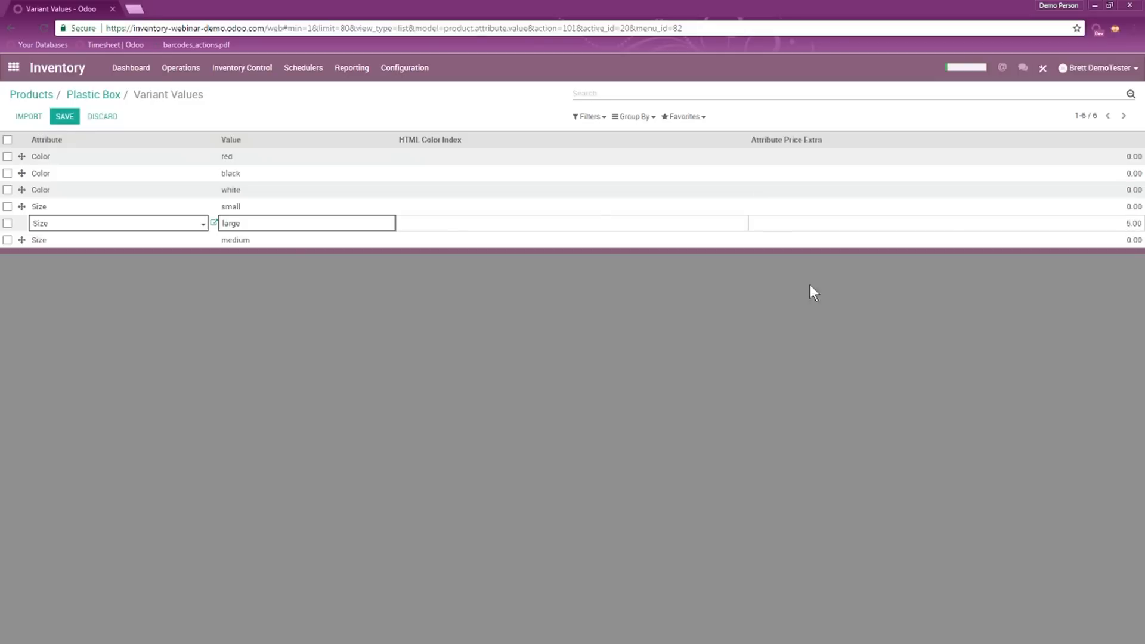
{"action": "left_click", "coordinate": [65, 116]}
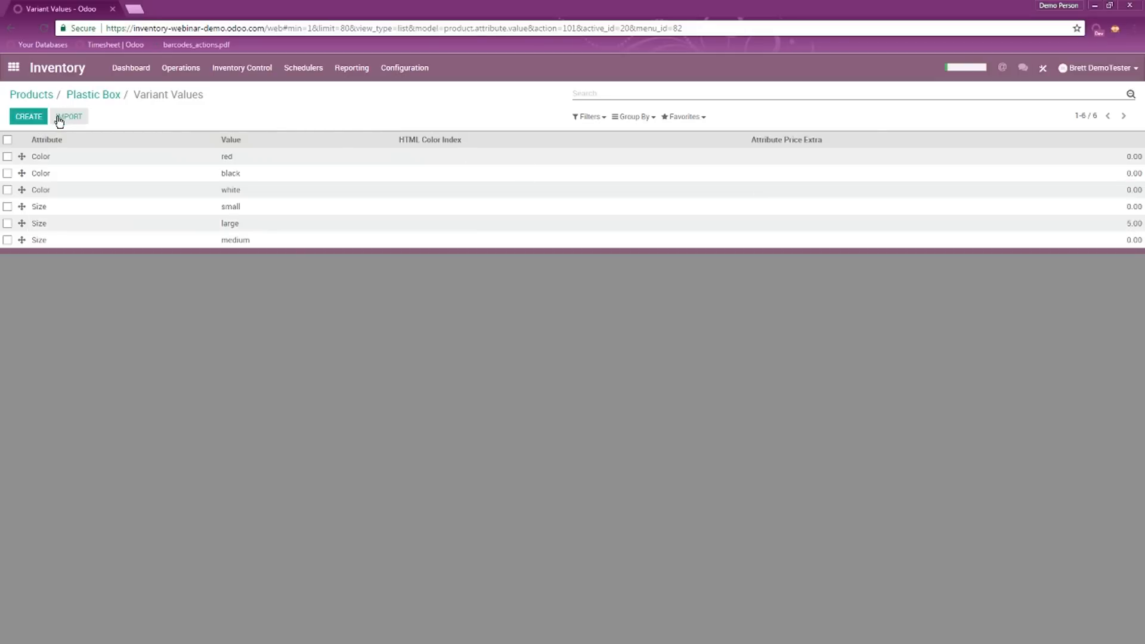
- Check Plastic Box's website page with size large and color white selected, and return to the product form
{"action": "left_click", "coordinate": [88, 96]}
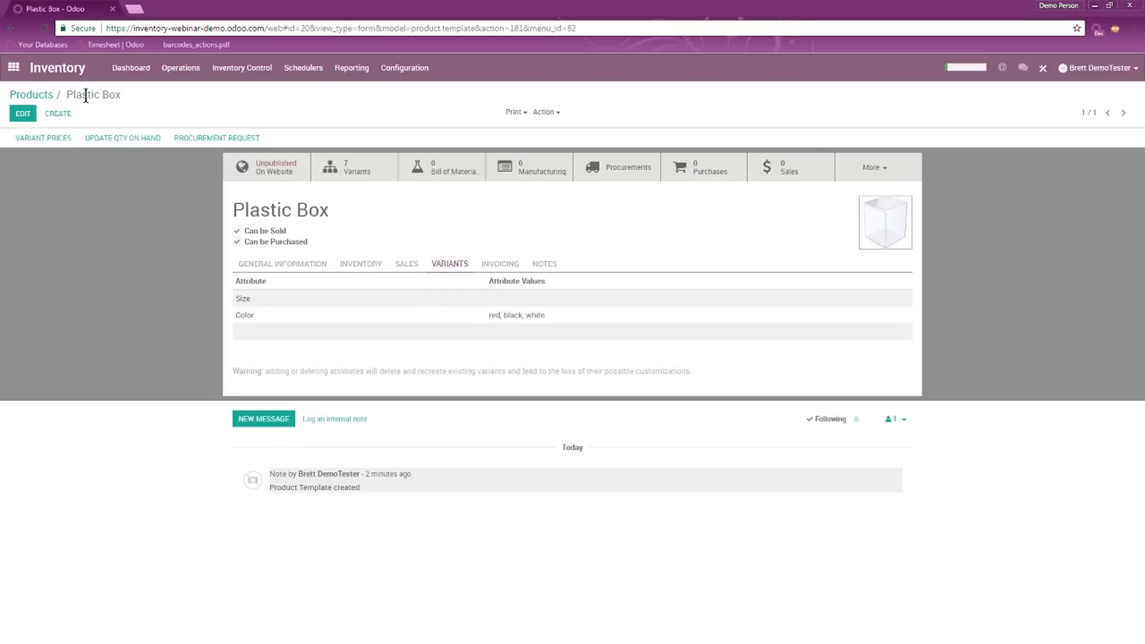
{"action": "left_click", "coordinate": [264, 163]}
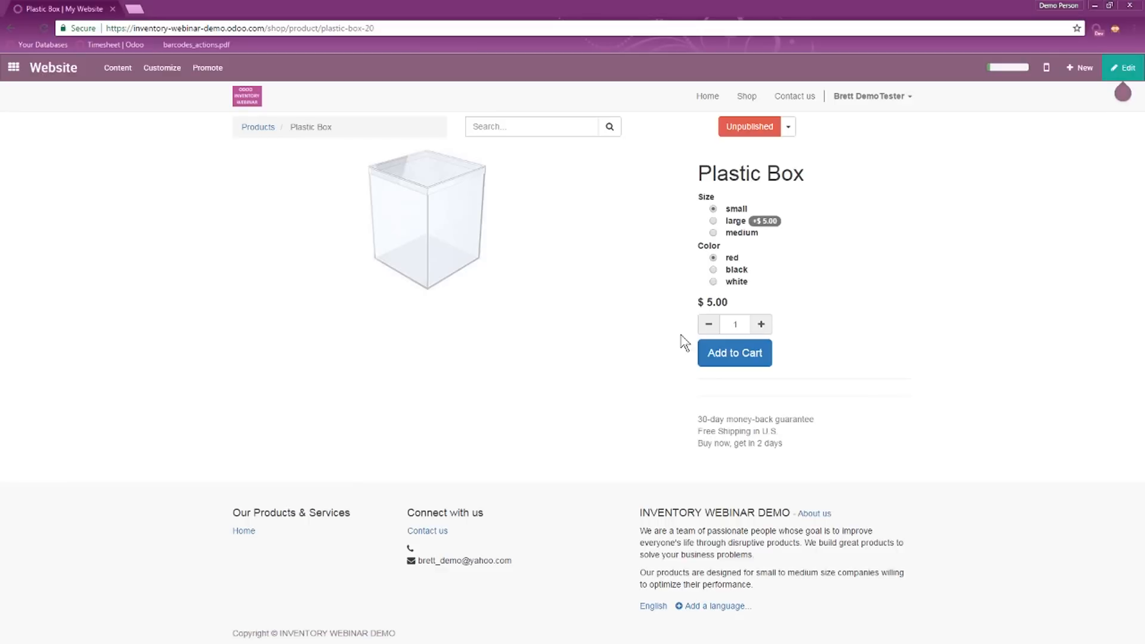
{"action": "left_click", "coordinate": [712, 221]}
{"action": "left_click", "coordinate": [713, 282]}
{"action": "left_click", "coordinate": [10, 28]}
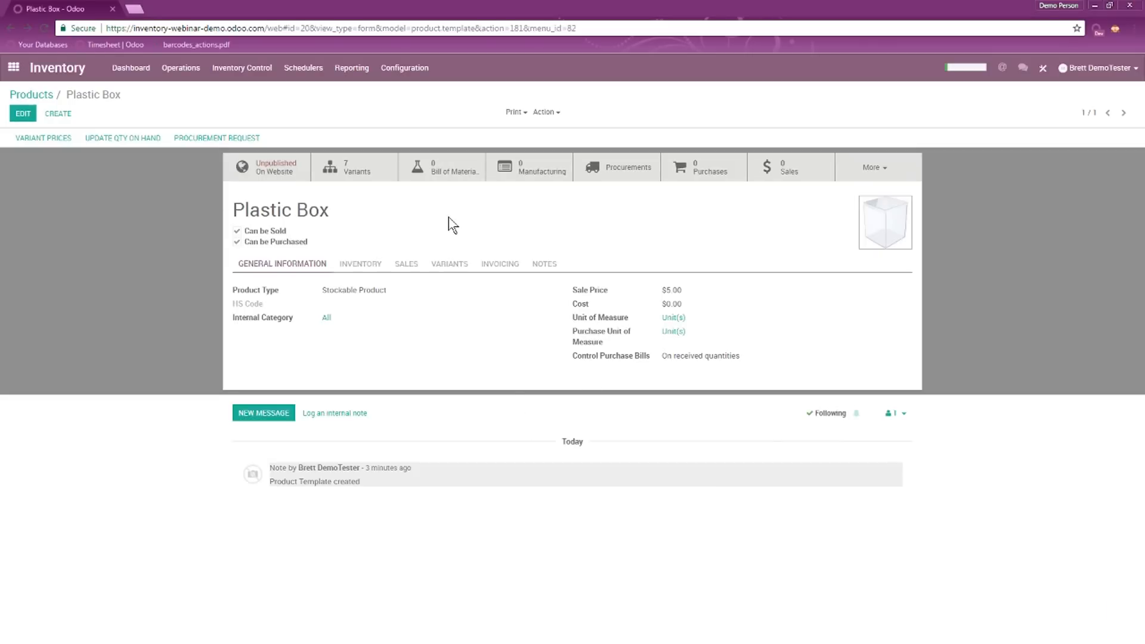
- Review Plastic Box's variant attributes and its invoicing settings
{"action": "left_click", "coordinate": [458, 266]}
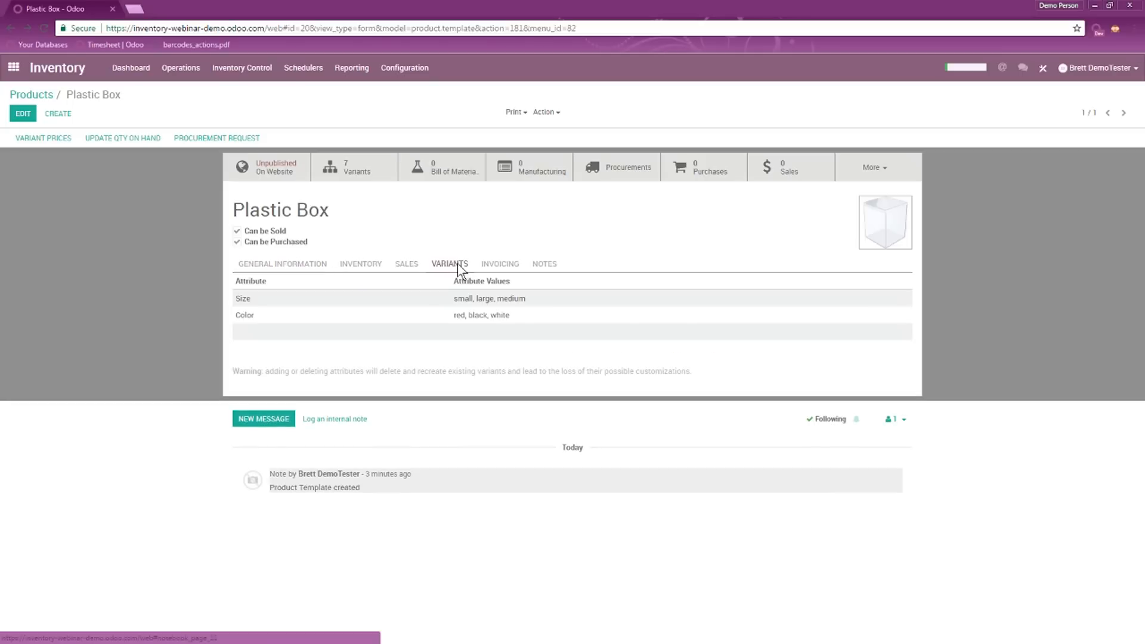
{"action": "left_click", "coordinate": [512, 269]}
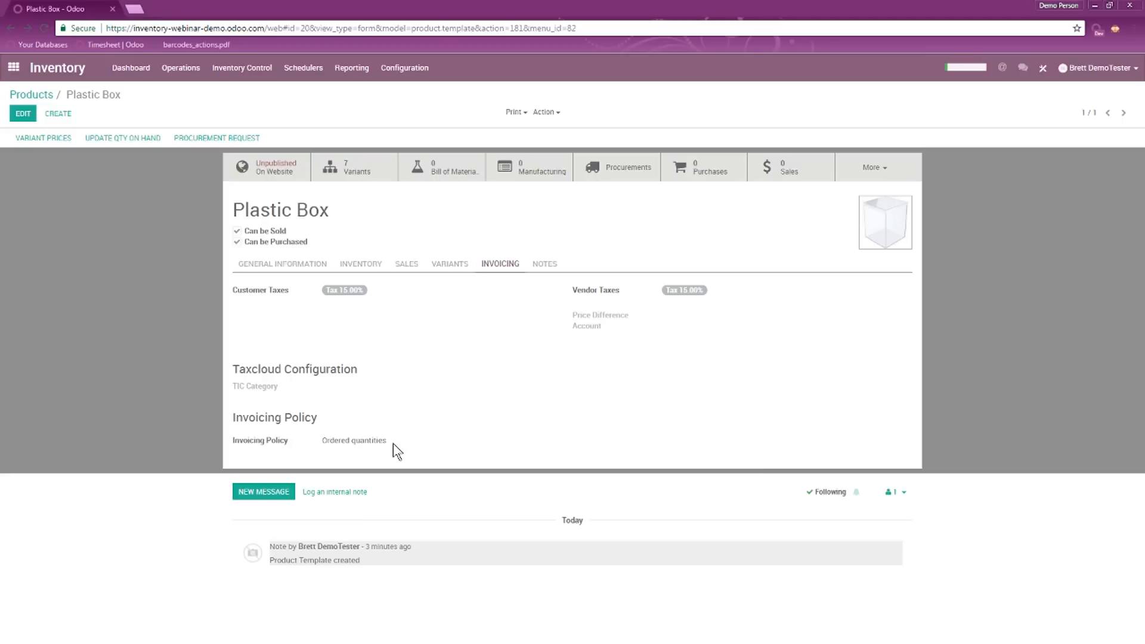
- Open Plastic Box for editing and examine its note fields for quotations, vendors and delivery orders
{"action": "left_click", "coordinate": [23, 113]}
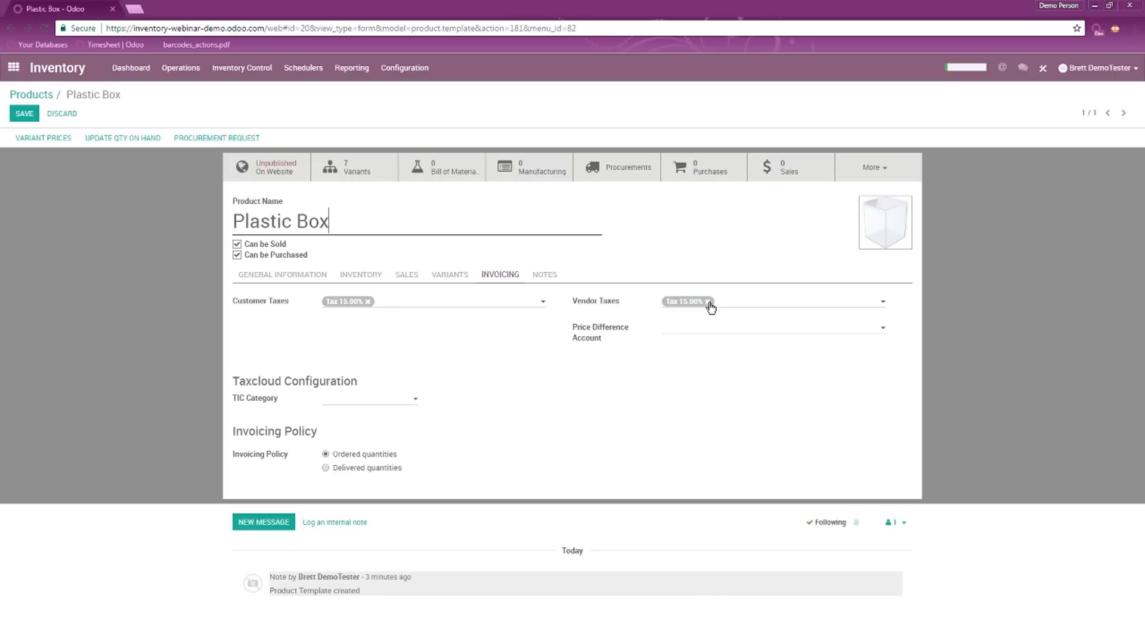
{"action": "left_click", "coordinate": [540, 279]}
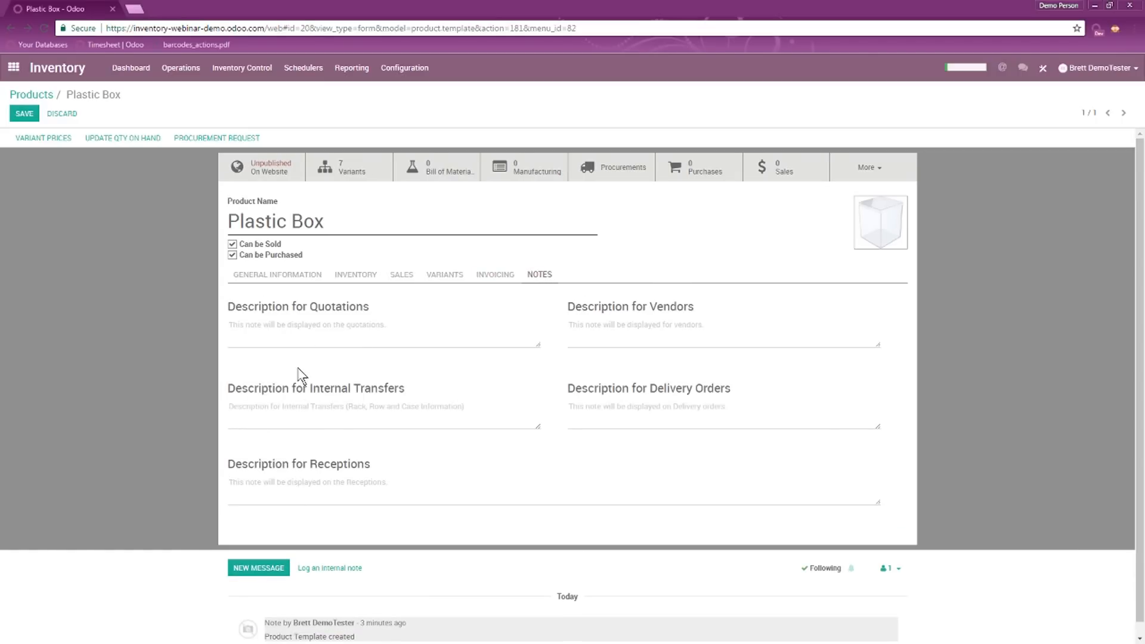
{"action": "left_click", "coordinate": [295, 338]}
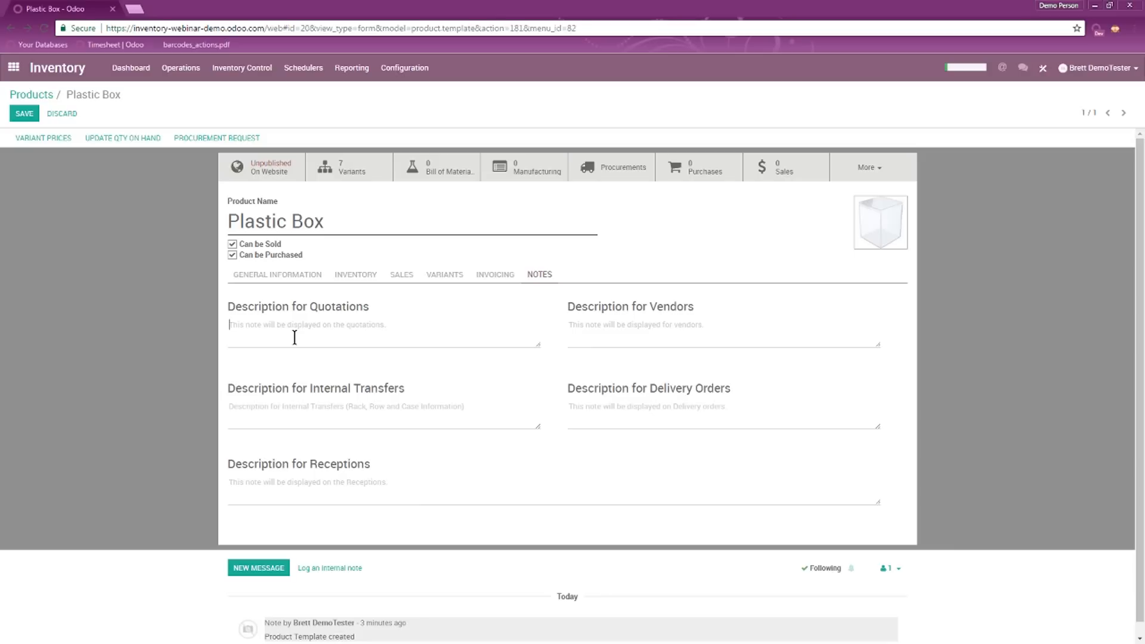
{"action": "left_click", "coordinate": [655, 322]}
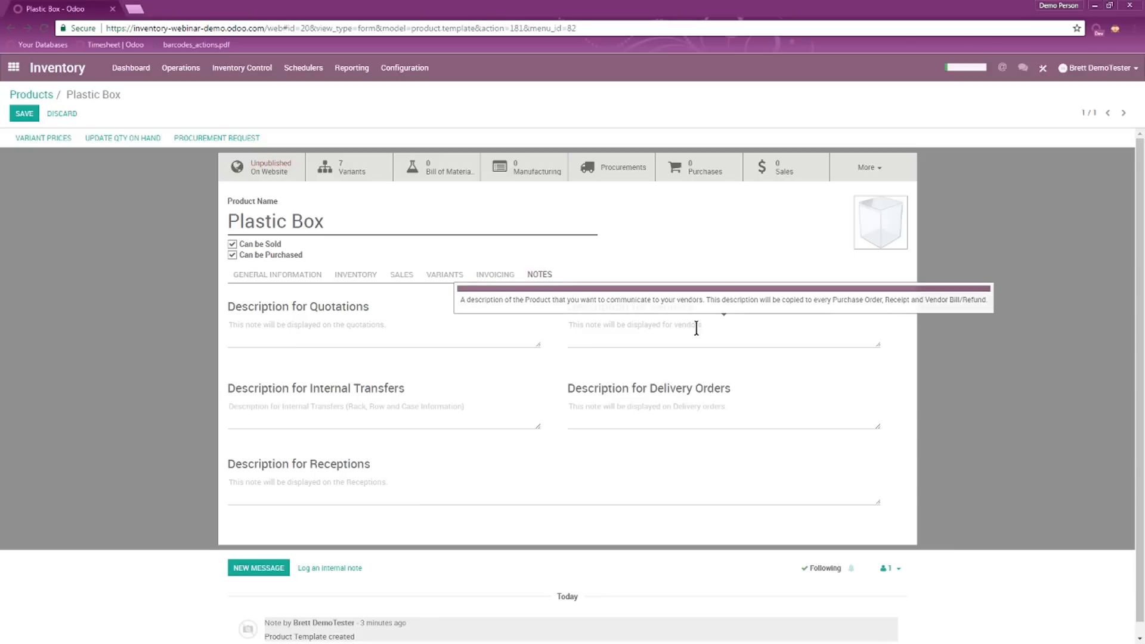
{"action": "left_click", "coordinate": [671, 412]}
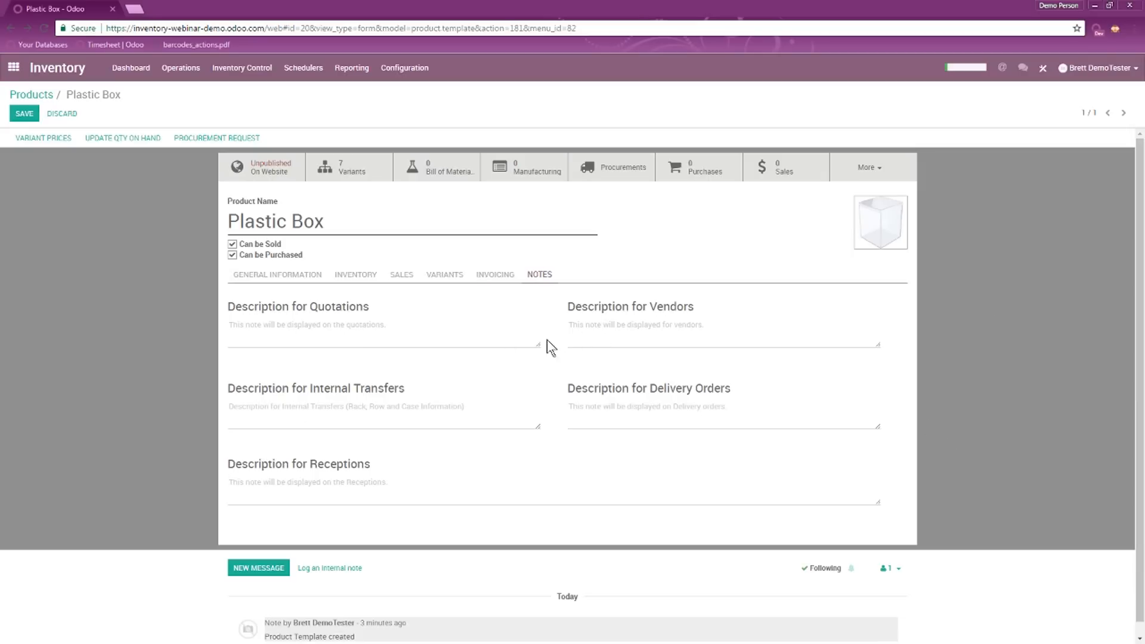
- Review Plastic Box's general information, inventory, sales and variants settings, and save the product form
{"action": "left_click", "coordinate": [261, 274]}
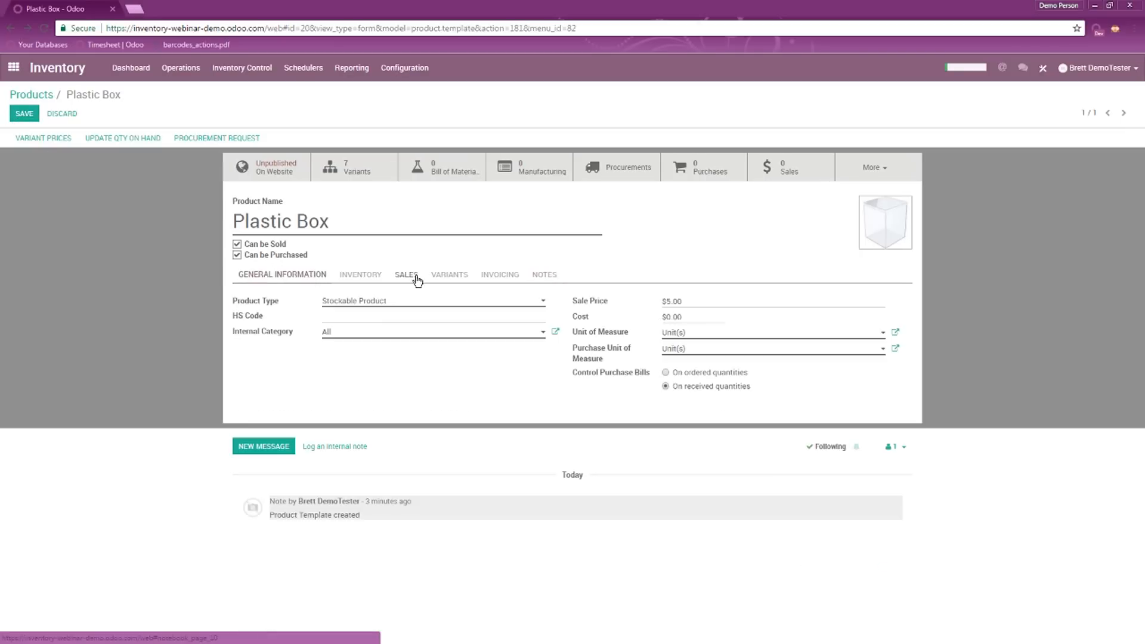
{"action": "left_click", "coordinate": [367, 276]}
{"action": "left_click", "coordinate": [408, 276]}
{"action": "left_click", "coordinate": [449, 275]}
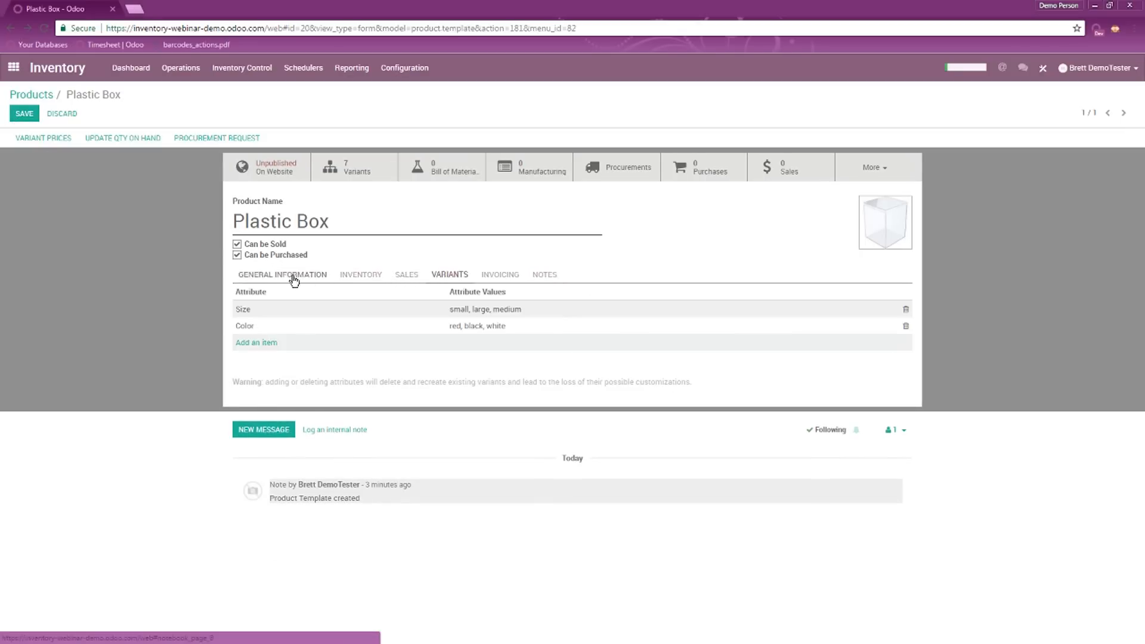
{"action": "left_click", "coordinate": [292, 276]}
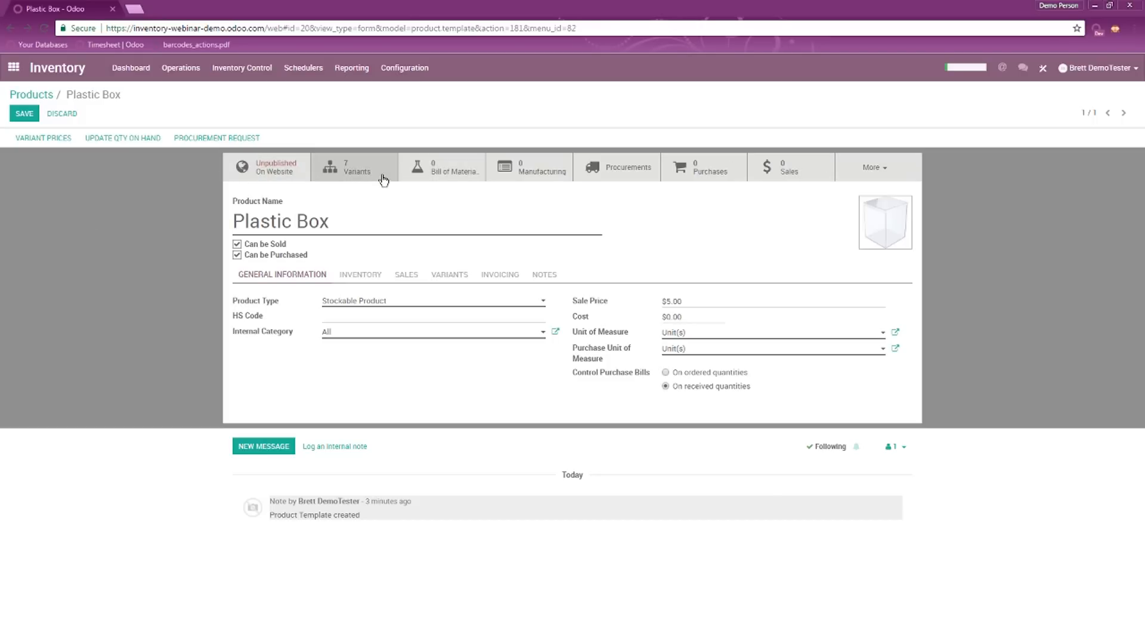
{"action": "left_click", "coordinate": [29, 118]}
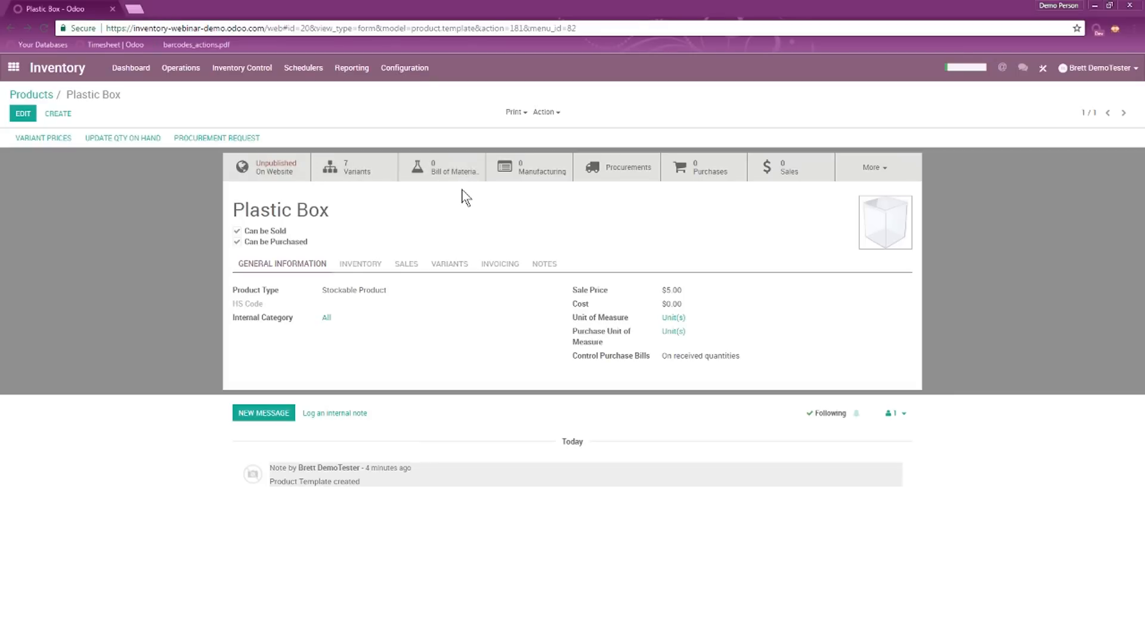
- Change Plastic Box's inventory route from Buy to Manufacture and save the product
{"action": "left_click", "coordinate": [361, 263]}
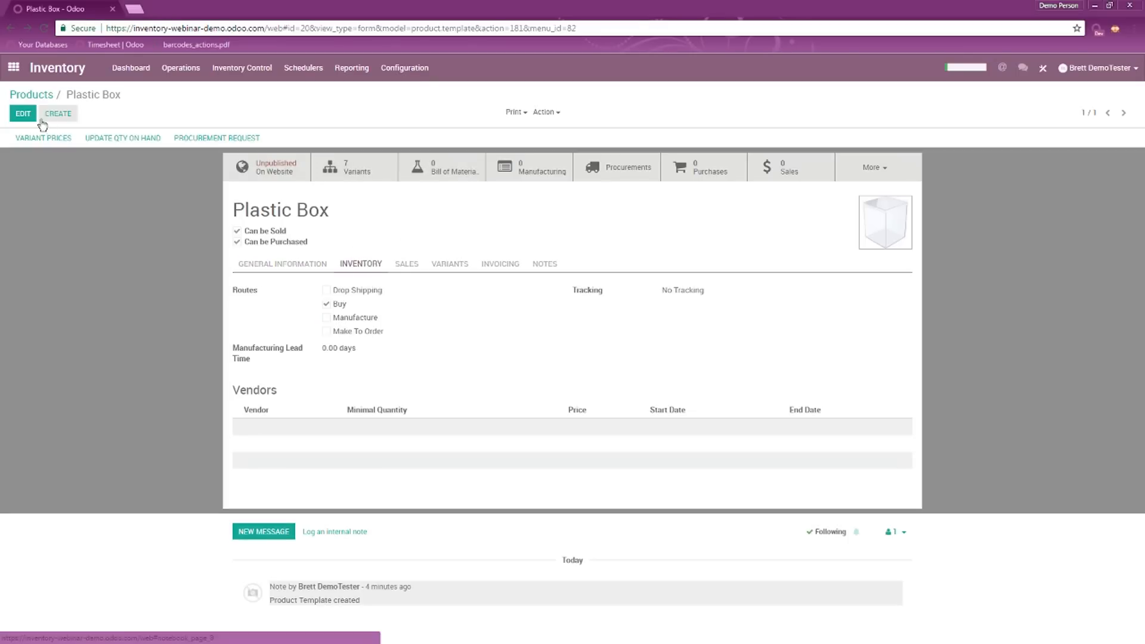
{"action": "left_click", "coordinate": [22, 113]}
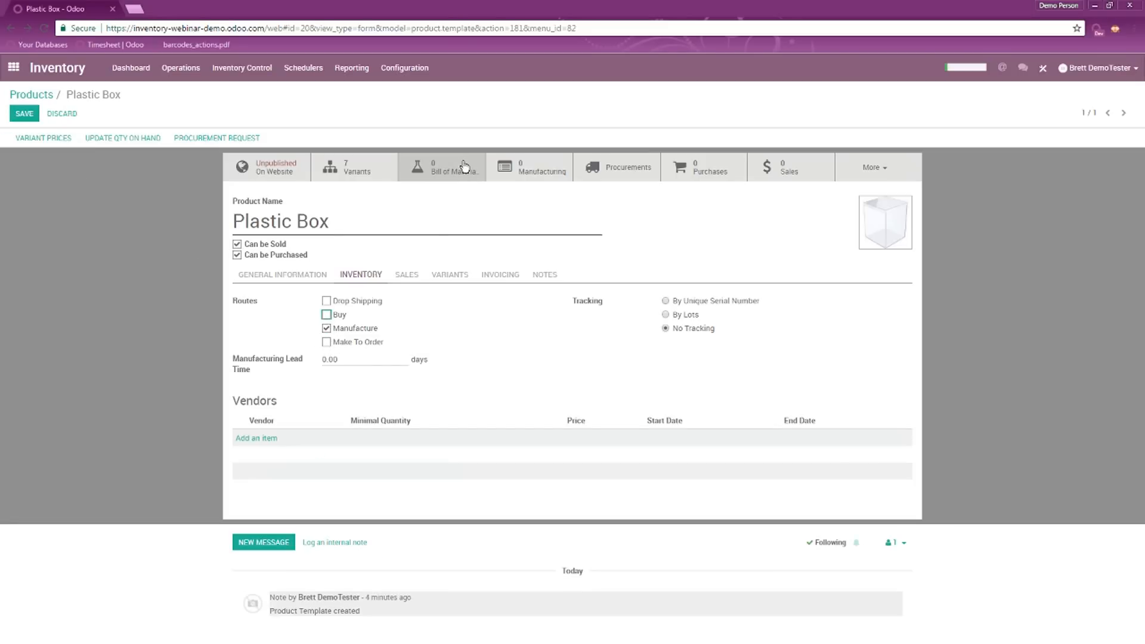
{"action": "left_click", "coordinate": [24, 114]}
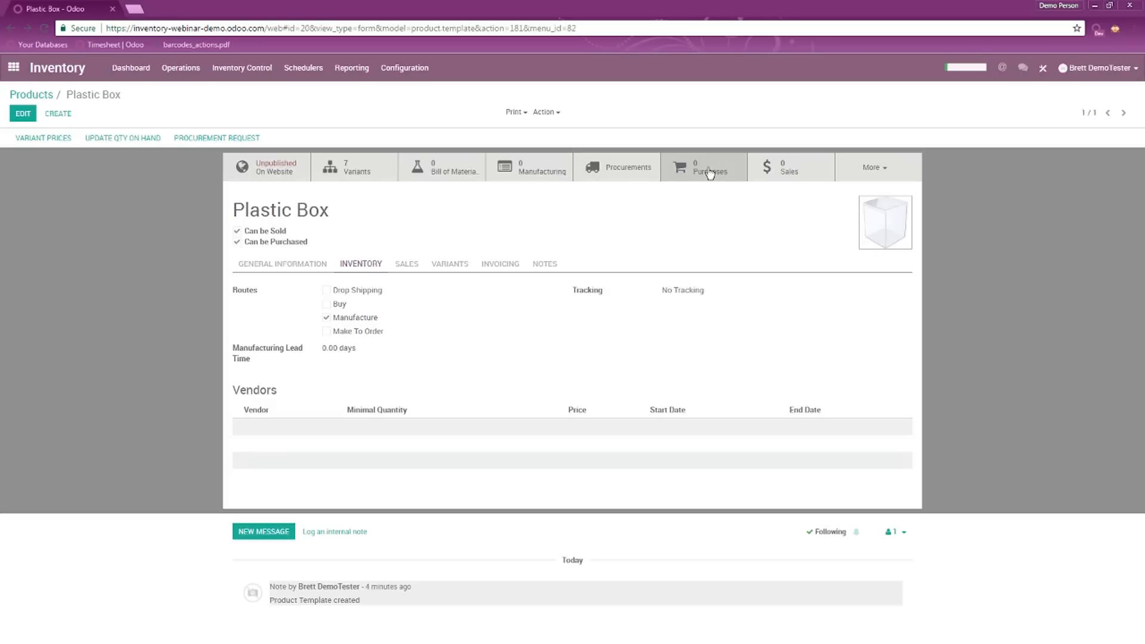
- Inspect Plastic Box's additional smart links and its sales order lines, and return to the product form
{"action": "left_click", "coordinate": [875, 167]}
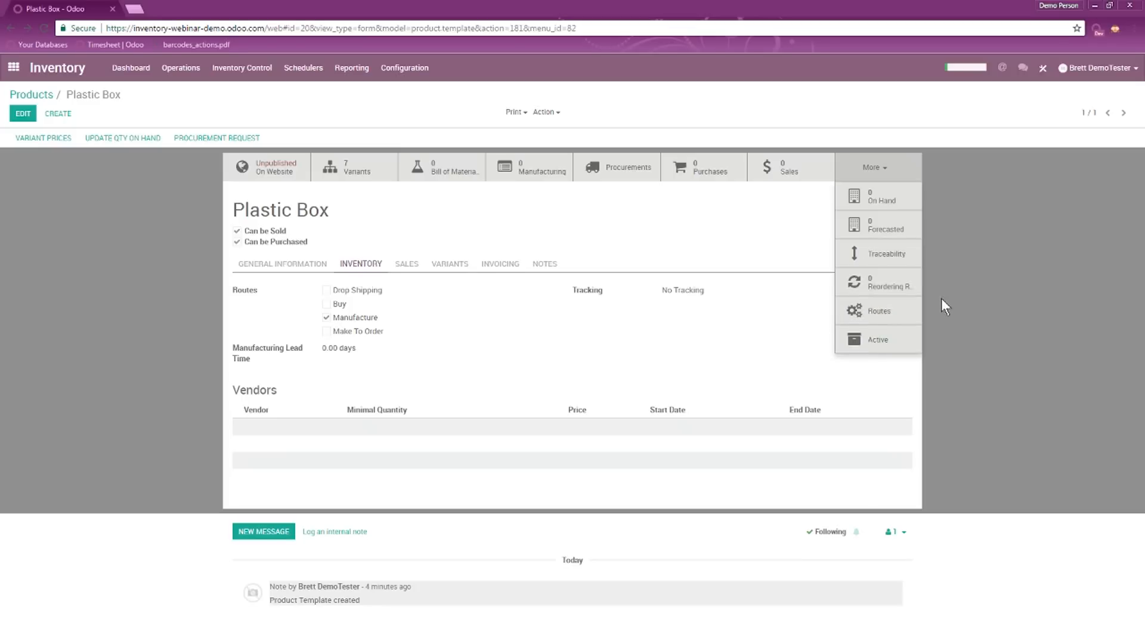
{"action": "left_click", "coordinate": [969, 295]}
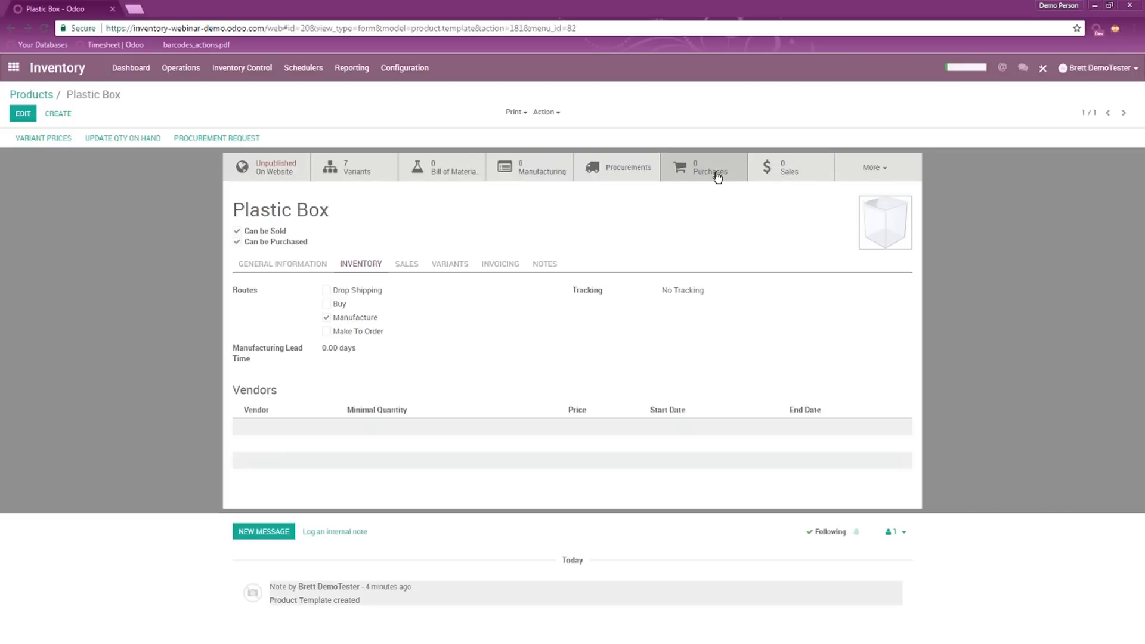
{"action": "left_click", "coordinate": [793, 172]}
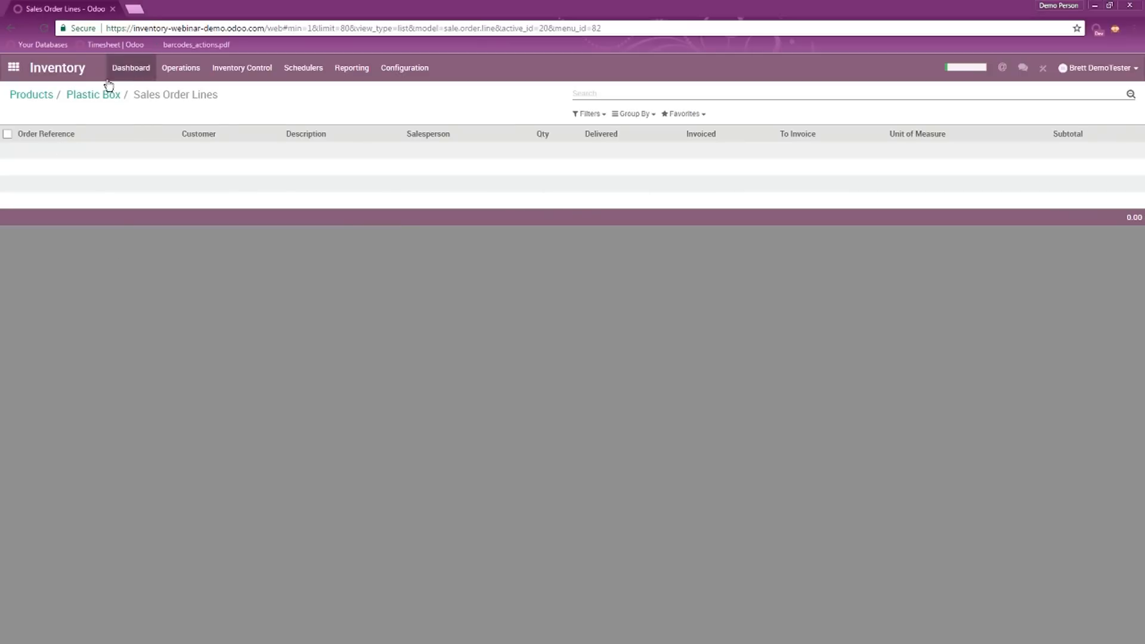
{"action": "left_click", "coordinate": [108, 88]}
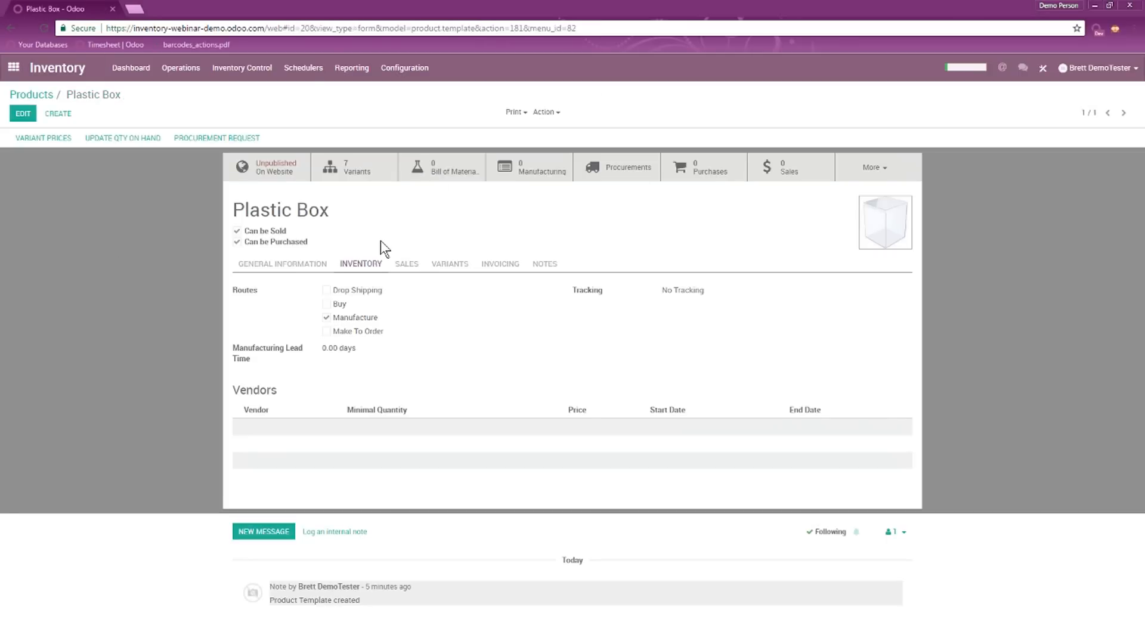
- Inspect the ACT-Pak product's inventory details from the products list and return to the list
{"action": "left_click", "coordinate": [43, 98]}
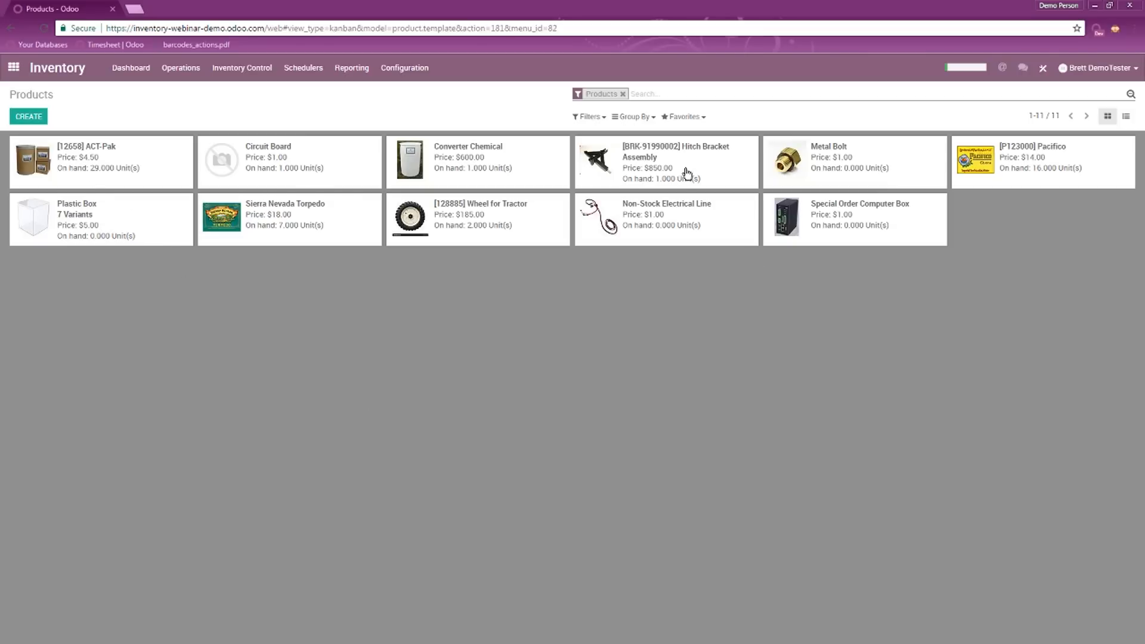
{"action": "left_click", "coordinate": [120, 160]}
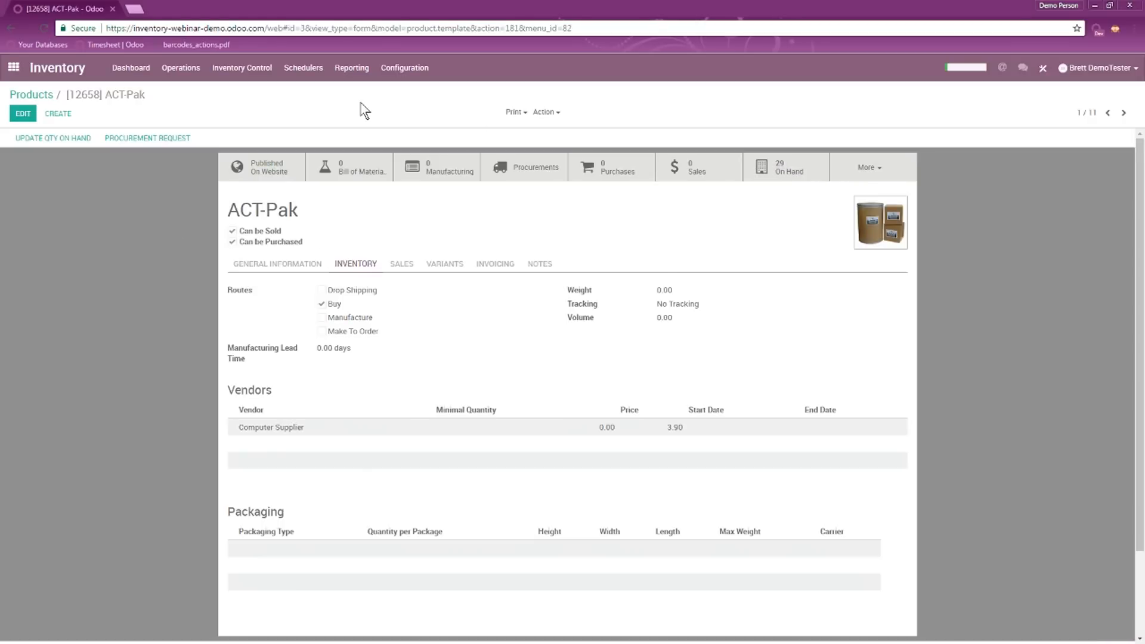
{"action": "left_click", "coordinate": [33, 94]}
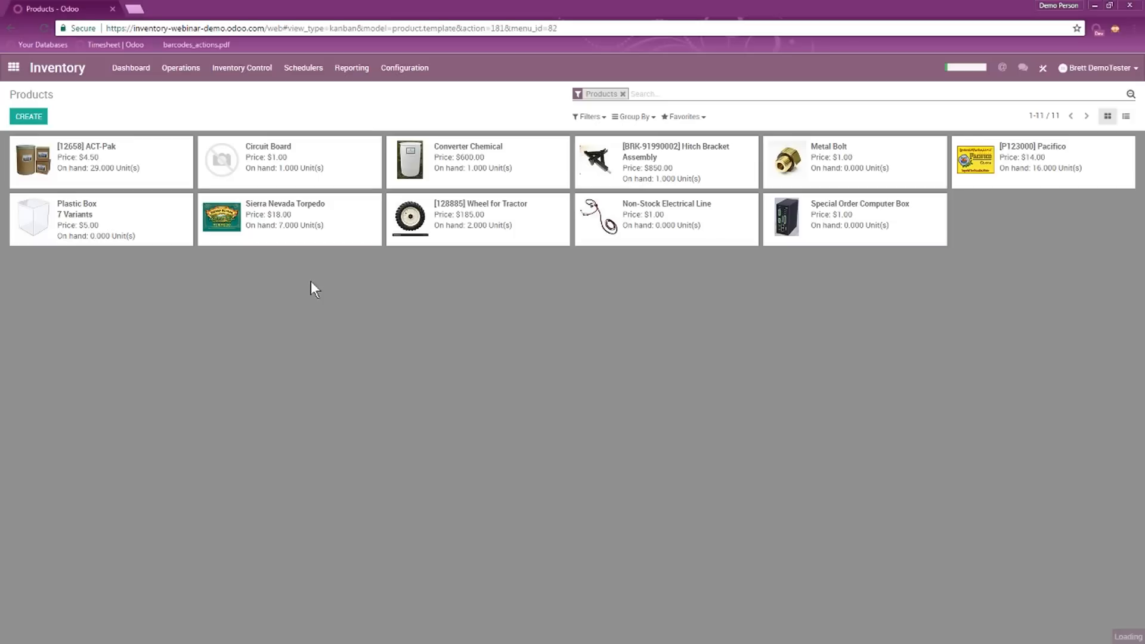
- Update the quantity on hand of Plastic Box (red, small) in WH/Stock to 10
{"action": "left_click", "coordinate": [113, 225]}
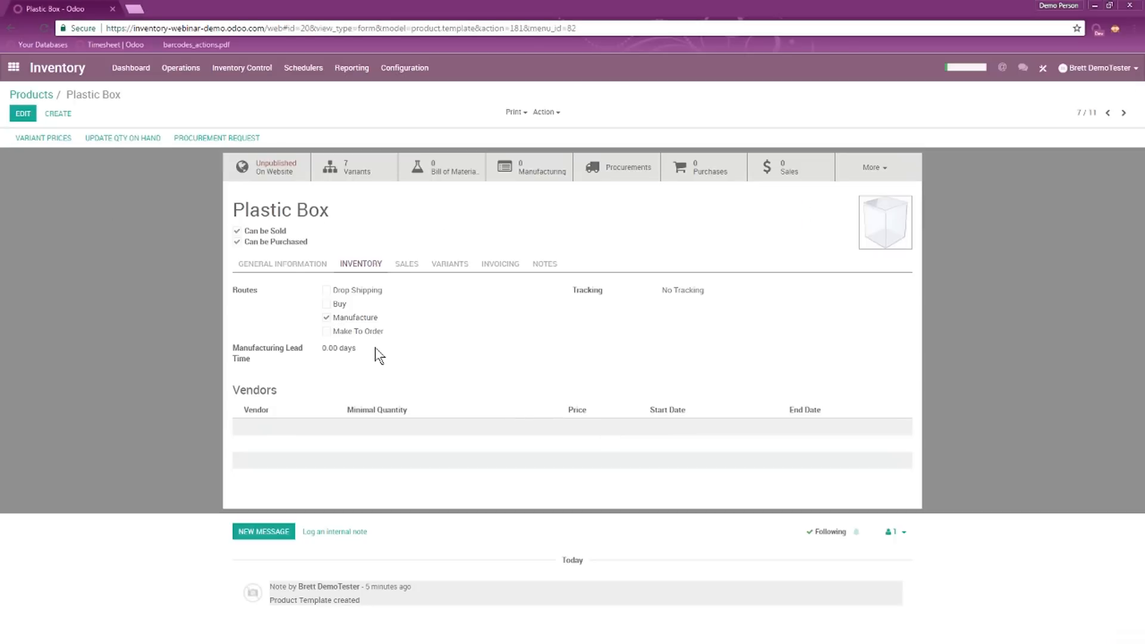
{"action": "left_click", "coordinate": [122, 139]}
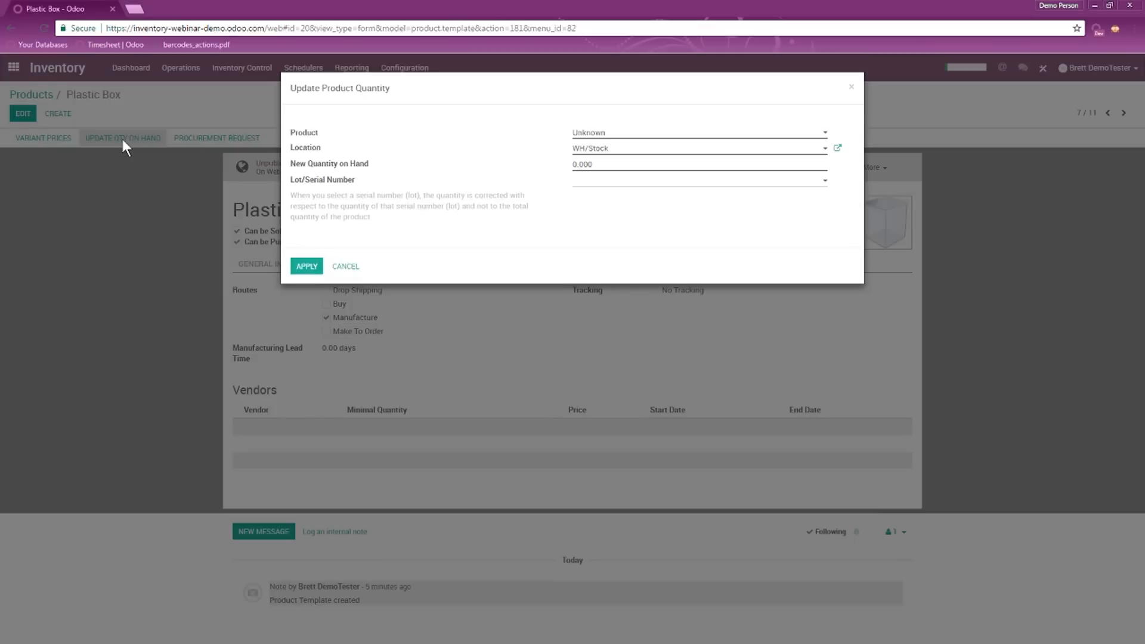
{"action": "left_click_drag", "start_coordinate": [566, 165], "coordinate": [488, 214]}
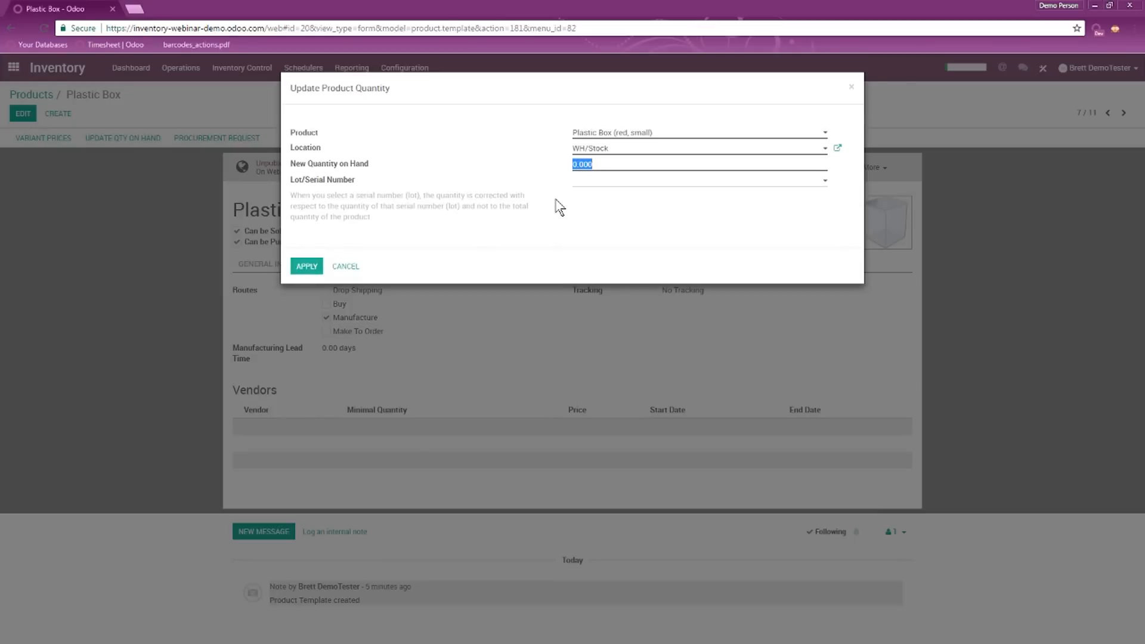
{"action": "type", "text": "10"}
{"action": "left_click", "coordinate": [307, 266]}
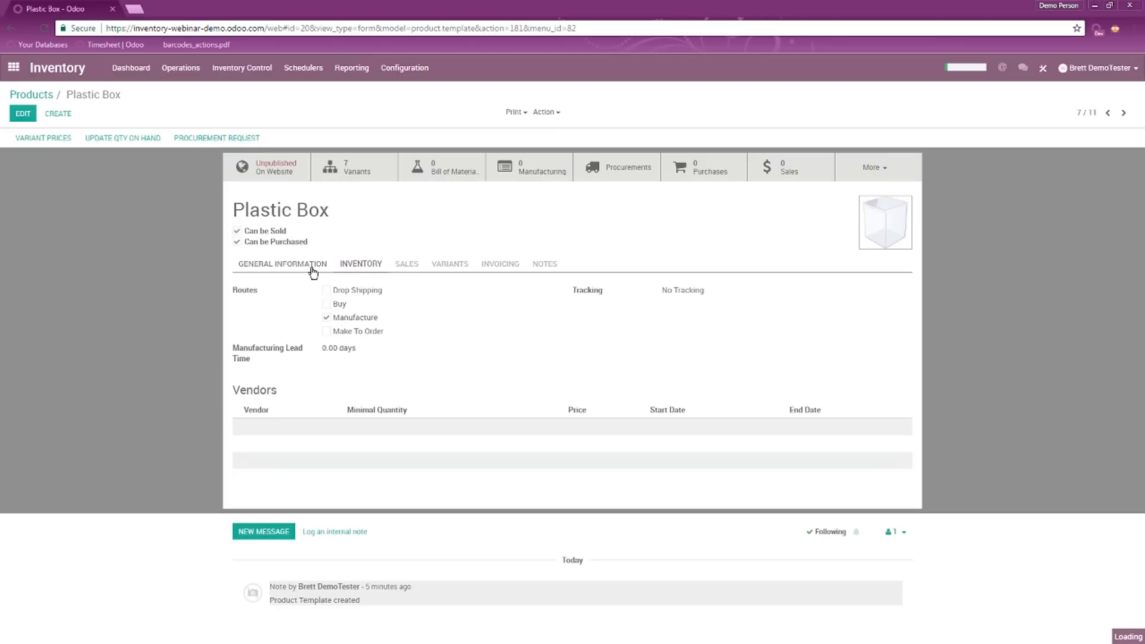
- Page through the product records following Plastic Box up to Special Order Computer Box, checking their inventory details, and return to the products list
{"action": "left_click", "coordinate": [1123, 114]}
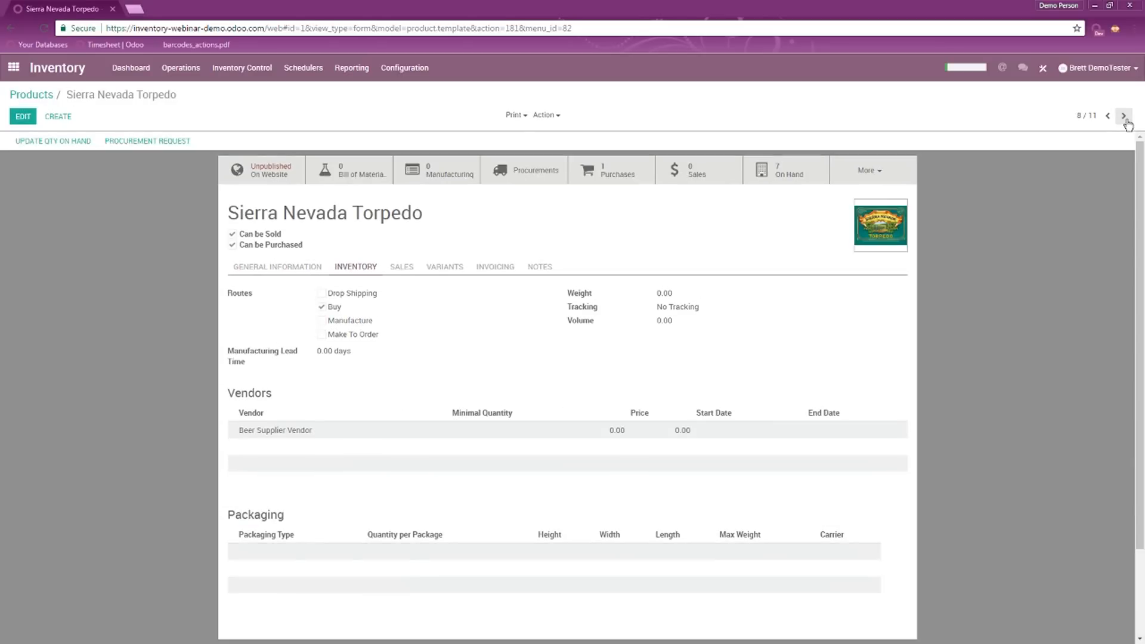
{"action": "left_click", "coordinate": [1125, 118]}
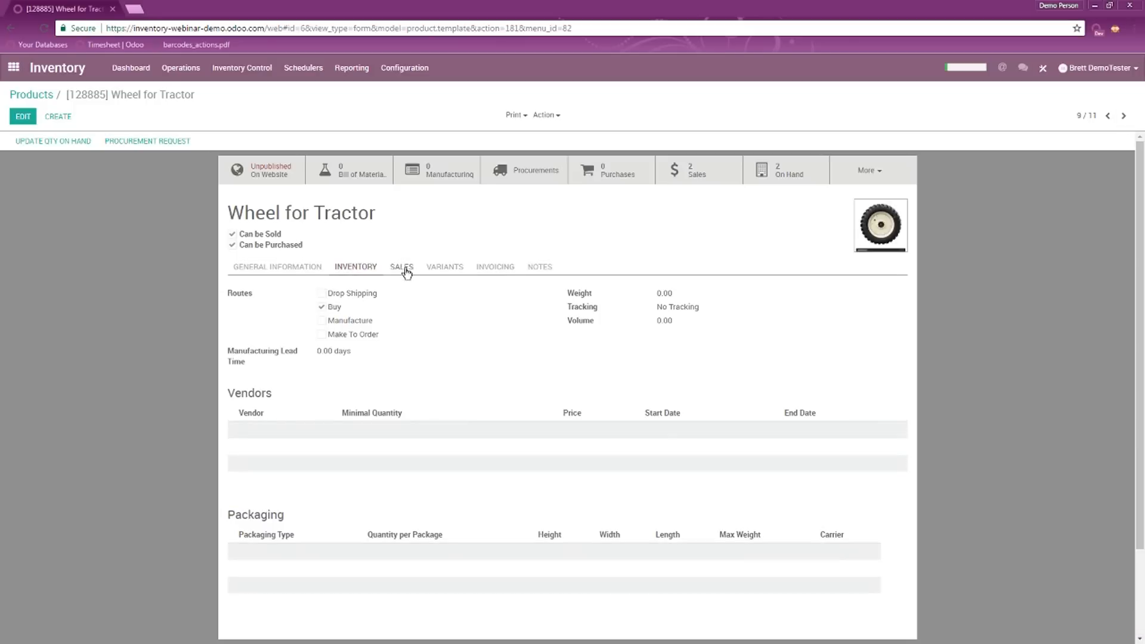
{"action": "left_click", "coordinate": [401, 267]}
{"action": "left_click", "coordinate": [353, 267]}
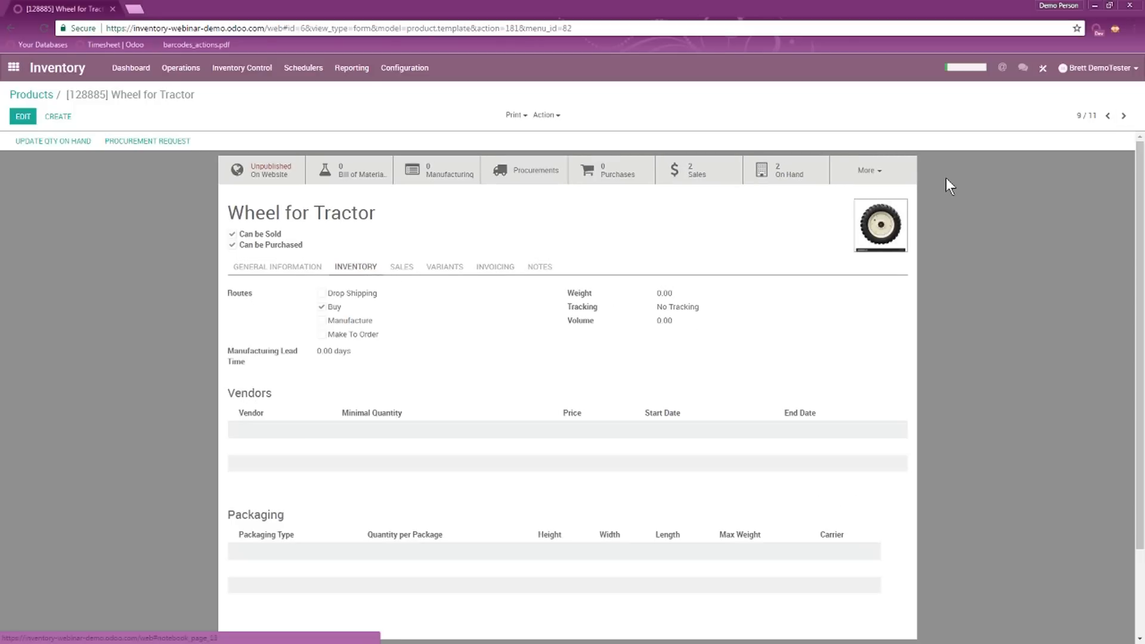
{"action": "left_click", "coordinate": [1123, 115]}
{"action": "left_click", "coordinate": [1124, 116]}
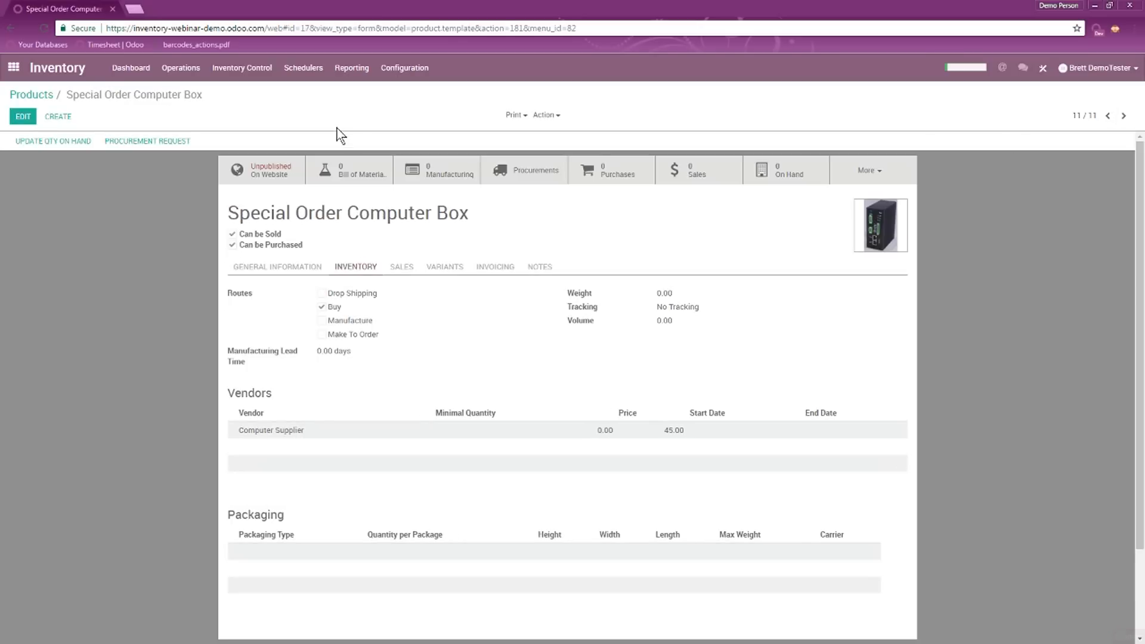
{"action": "left_click", "coordinate": [31, 94]}
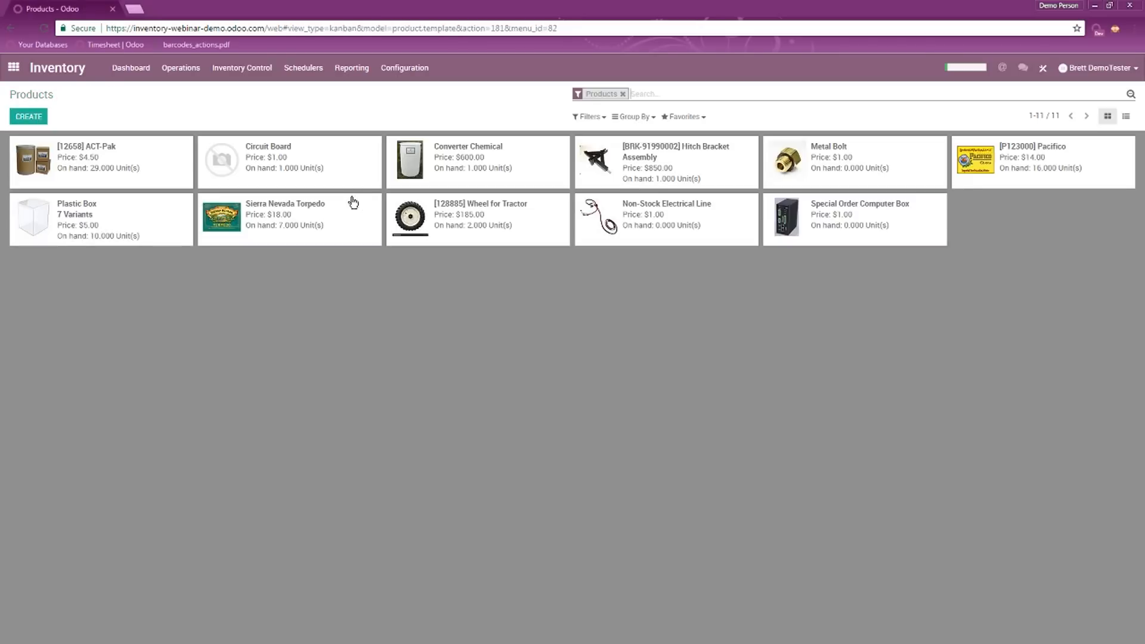
- Update Converter Chemical's quantity on hand in WH/Stock with a new quantity of 1 for serial number 123456789
{"action": "left_click", "coordinate": [486, 159]}
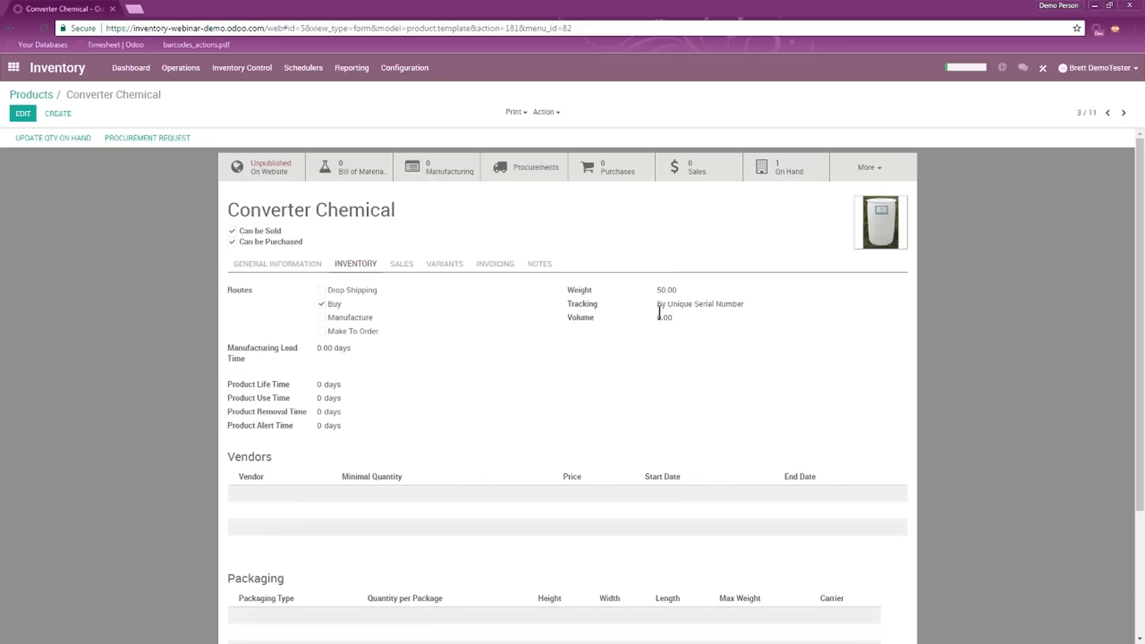
{"action": "left_click", "coordinate": [68, 140]}
{"action": "left_click", "coordinate": [613, 168]}
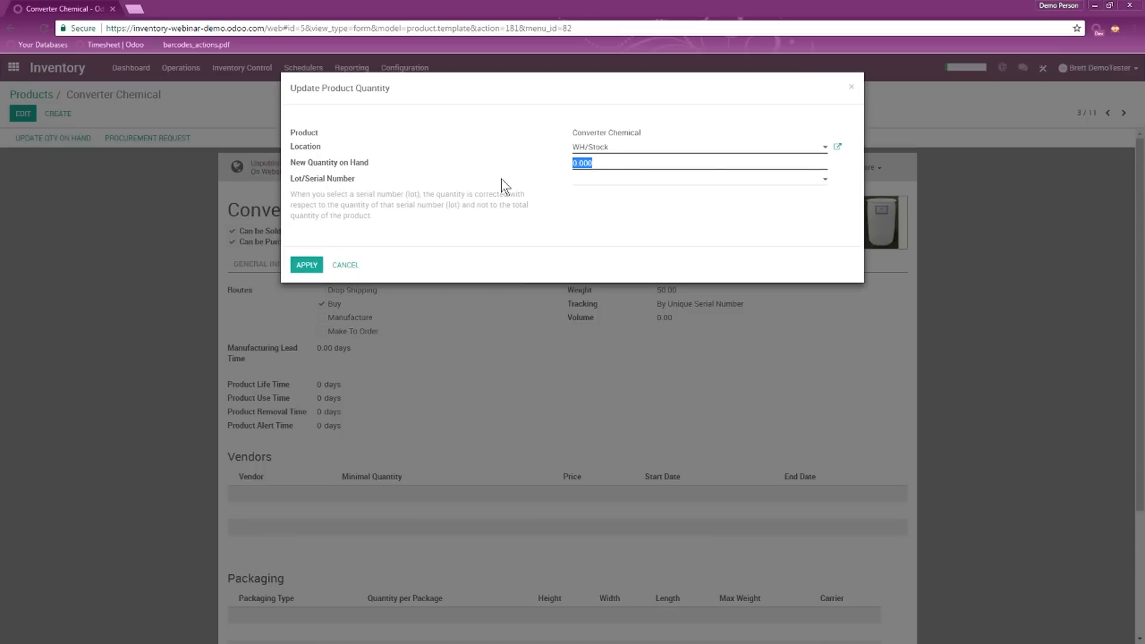
{"action": "type", "text": "1"}
{"action": "left_click", "coordinate": [579, 180]}
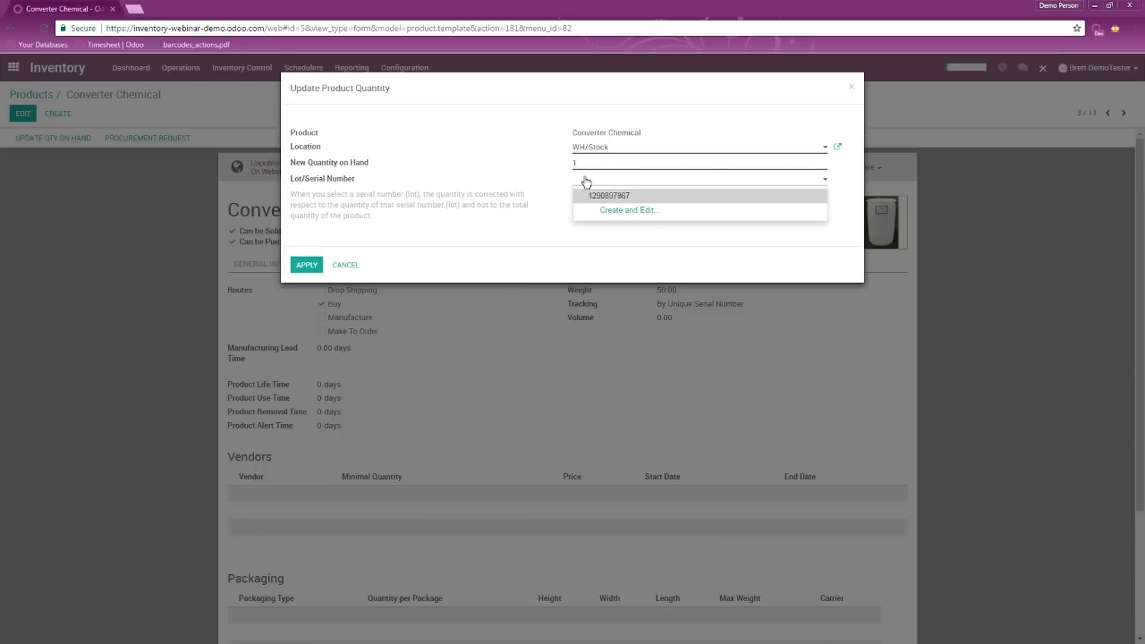
{"action": "type", "text": "123456789"}
{"action": "left_click", "coordinate": [619, 197]}
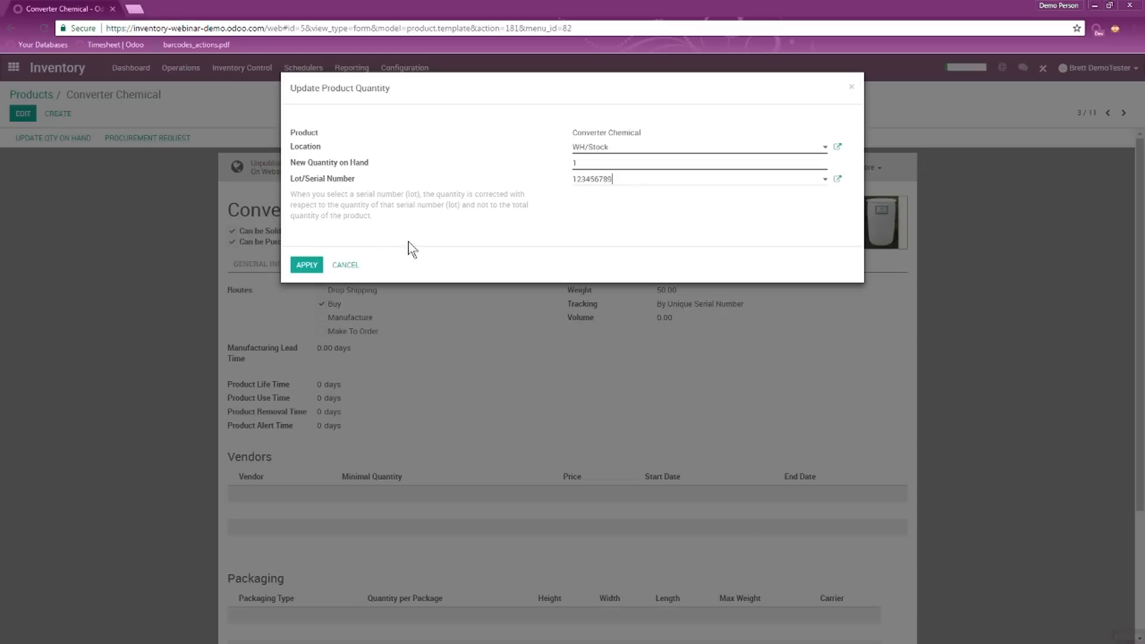
{"action": "left_click", "coordinate": [306, 265]}
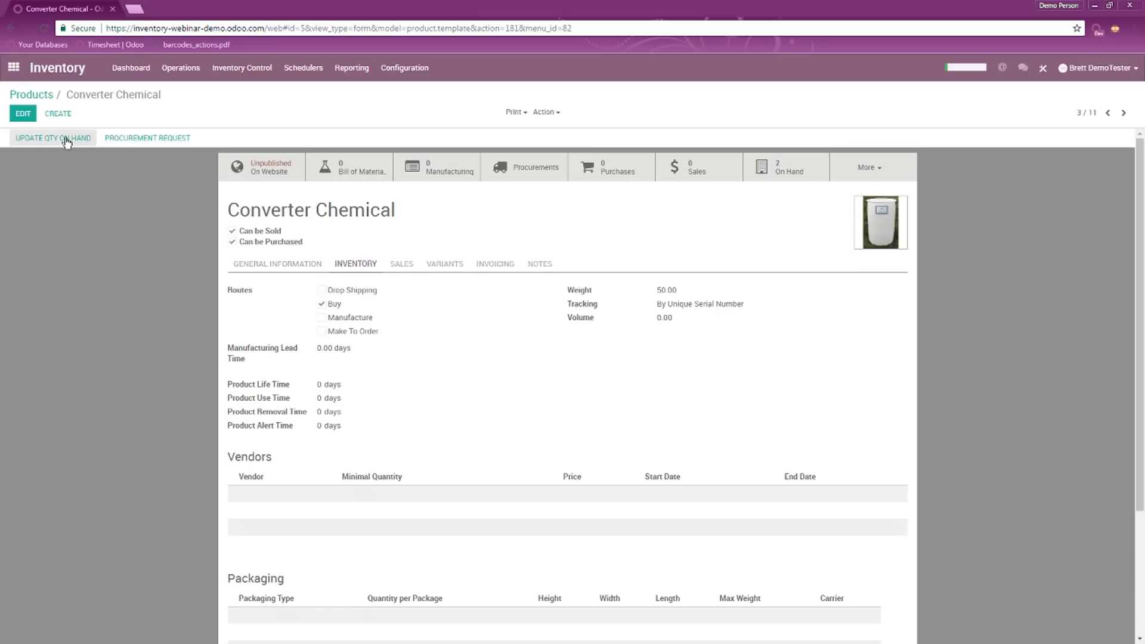
- Return to the products list and start a new inventory adjustment
{"action": "left_click", "coordinate": [35, 97]}
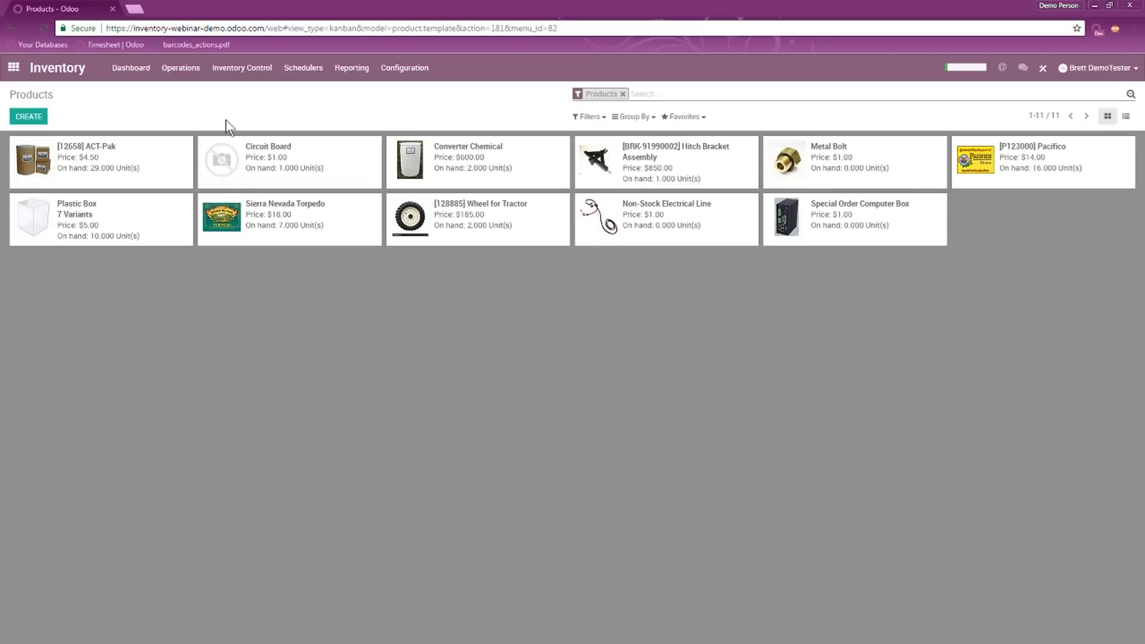
{"action": "left_click", "coordinate": [225, 76]}
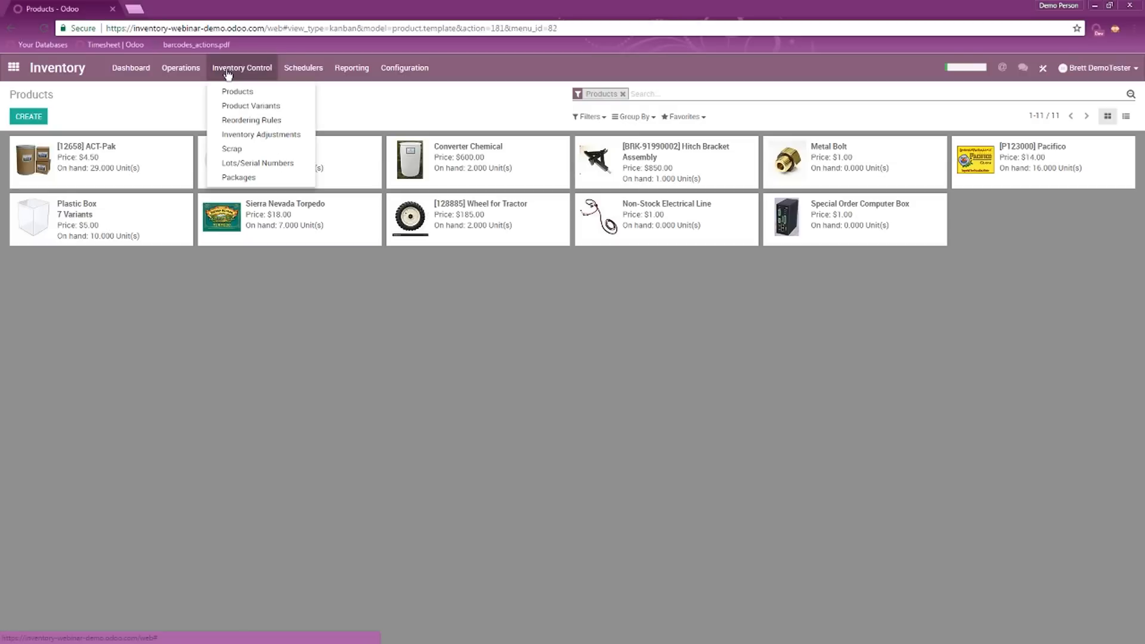
{"action": "left_click", "coordinate": [253, 137]}
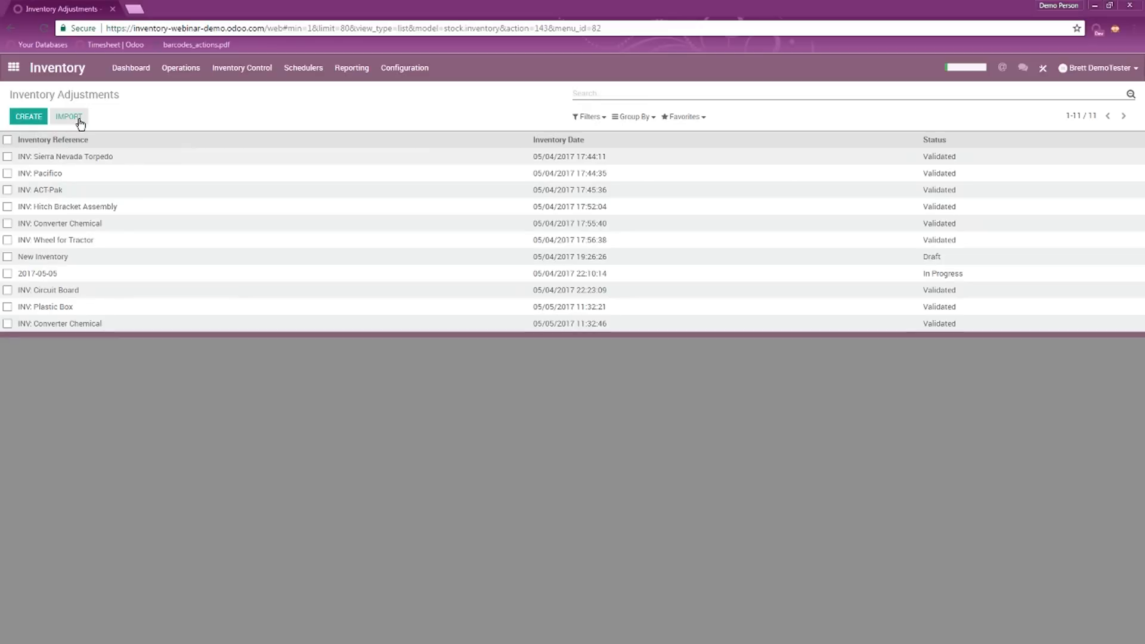
{"action": "left_click", "coordinate": [27, 117]}
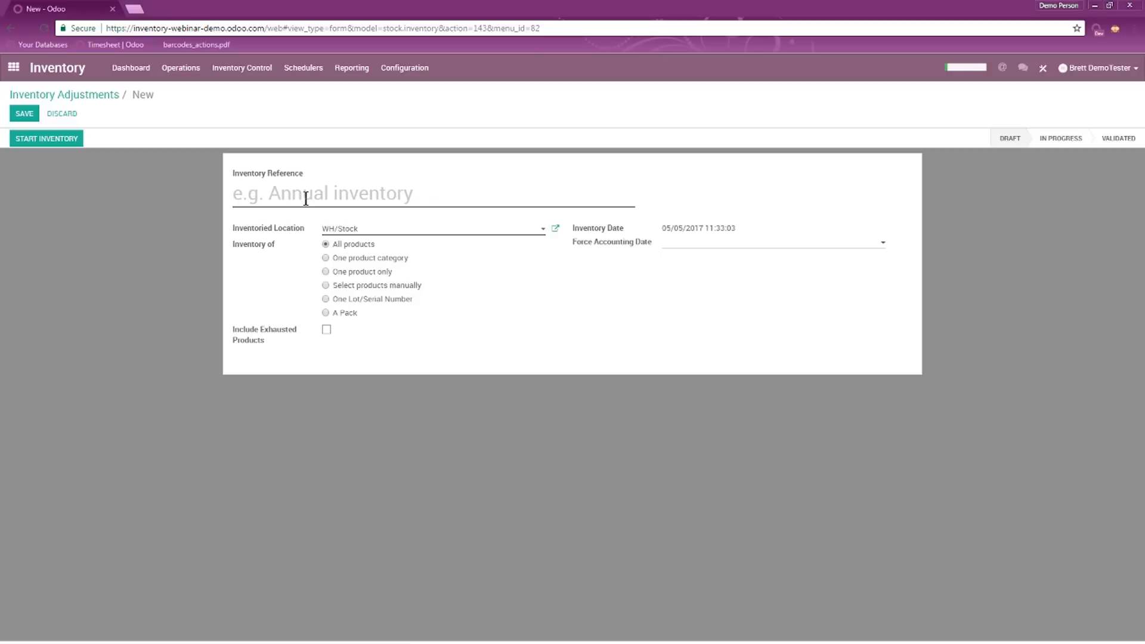
- Name the adjustment Initial Inventory, cover all products in WH/Stock including exhausted ones, and start the inventory
{"action": "type", "text": "Initia"}
{"action": "type", "text": "l Inynetory"}
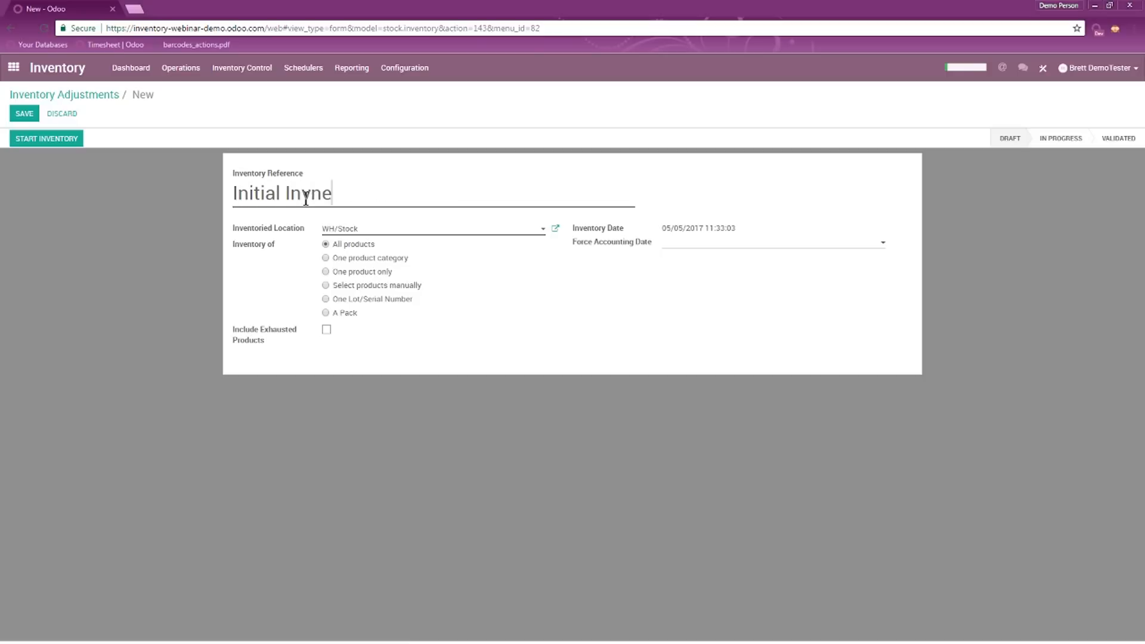
{"action": "left_click", "coordinate": [317, 196]}
{"action": "key", "text": "BackSpace"}
{"action": "key", "text": "Delete"}
{"action": "type", "text": "entory"}
{"action": "left_click", "coordinate": [337, 231]}
{"action": "left_click", "coordinate": [364, 230]}
{"action": "left_click", "coordinate": [34, 137]}
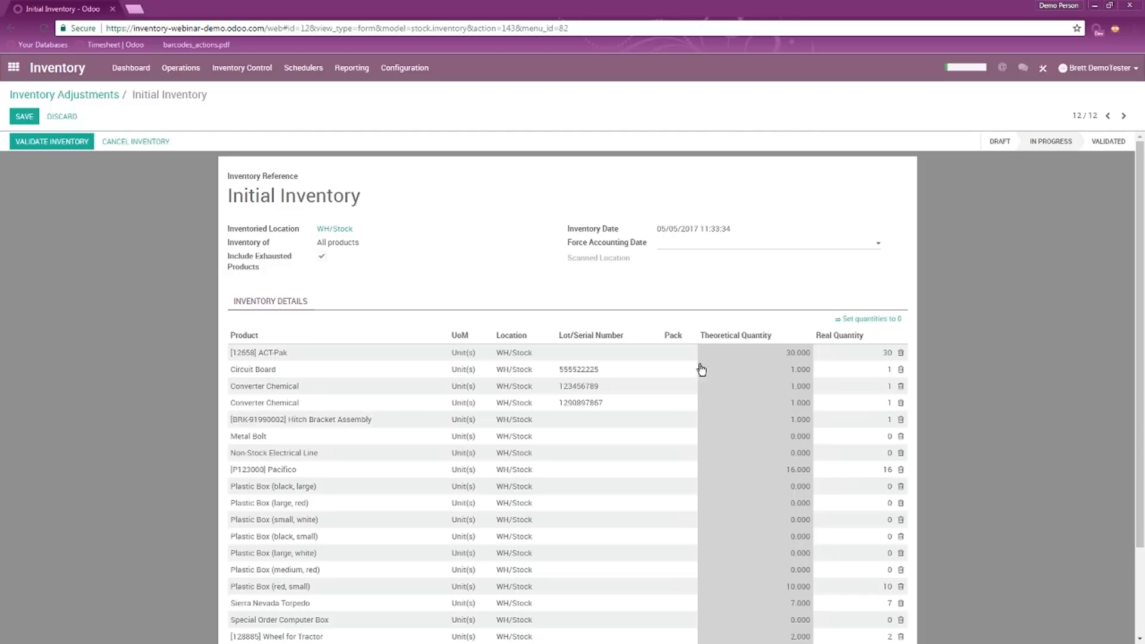
- Review the inventory detail lines of Initial Inventory and set all real quantities to 0
{"action": "scroll", "coordinate": [557, 328], "scroll_direction": "down", "scroll_amount": 3}
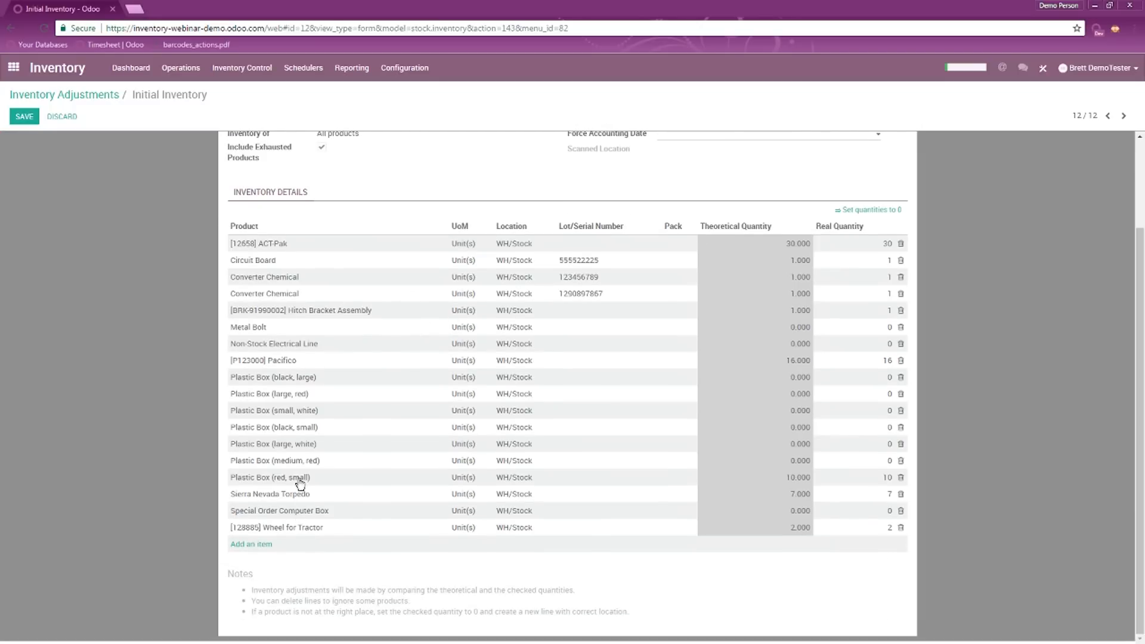
{"action": "scroll", "coordinate": [300, 427], "scroll_direction": "up", "scroll_amount": 1}
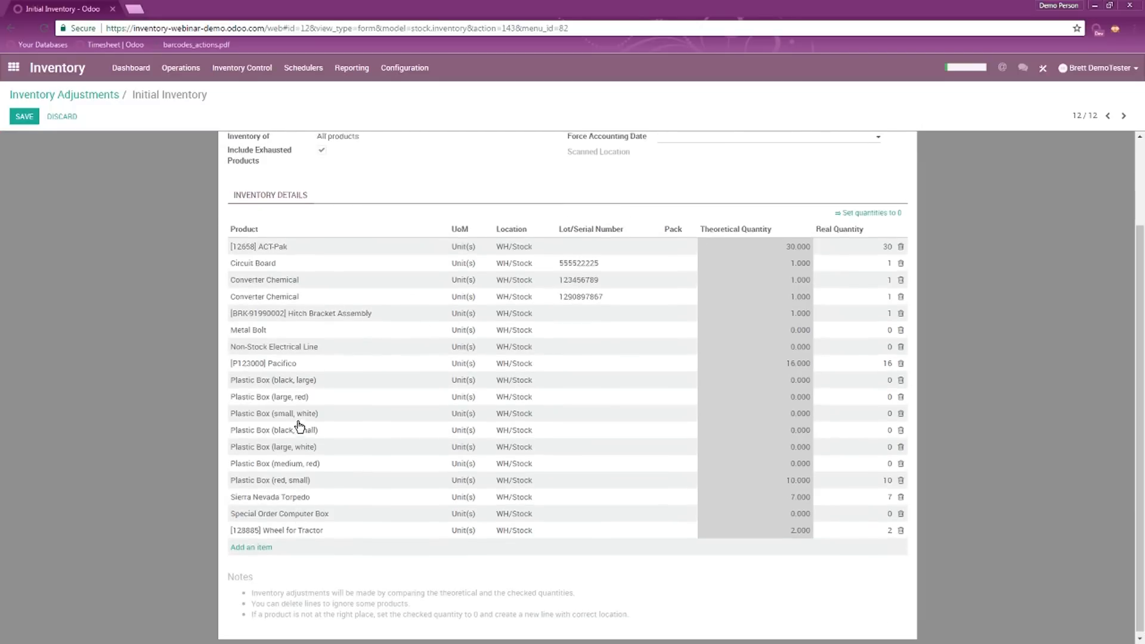
{"action": "scroll", "coordinate": [300, 427], "scroll_direction": "up", "scroll_amount": 2}
{"action": "scroll", "coordinate": [835, 273], "scroll_direction": "down", "scroll_amount": 2}
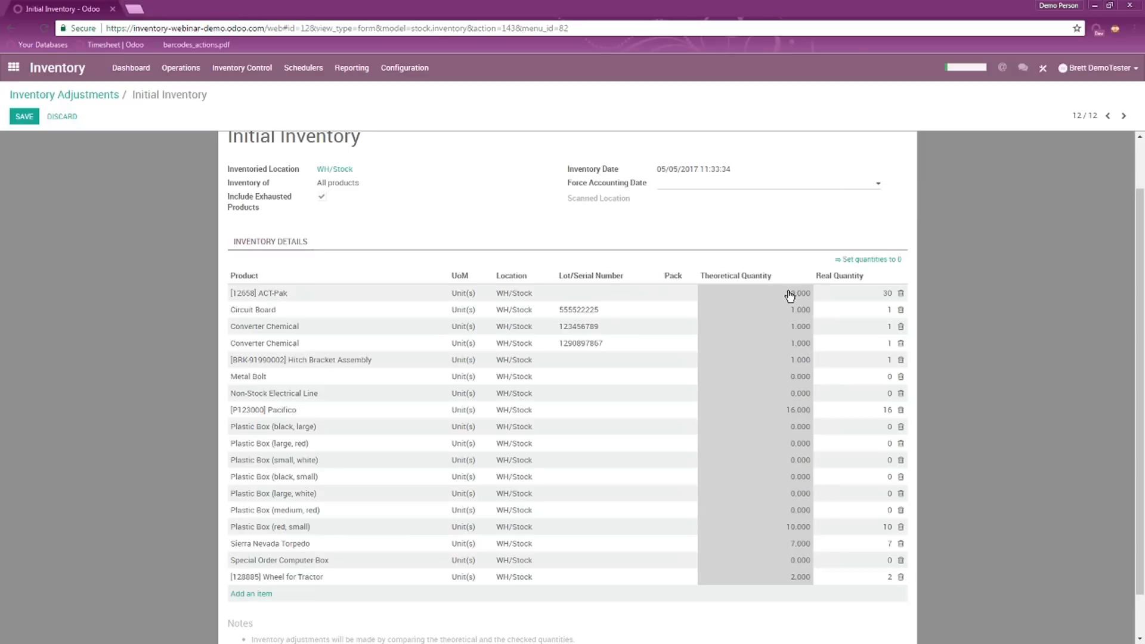
{"action": "left_click", "coordinate": [878, 261]}
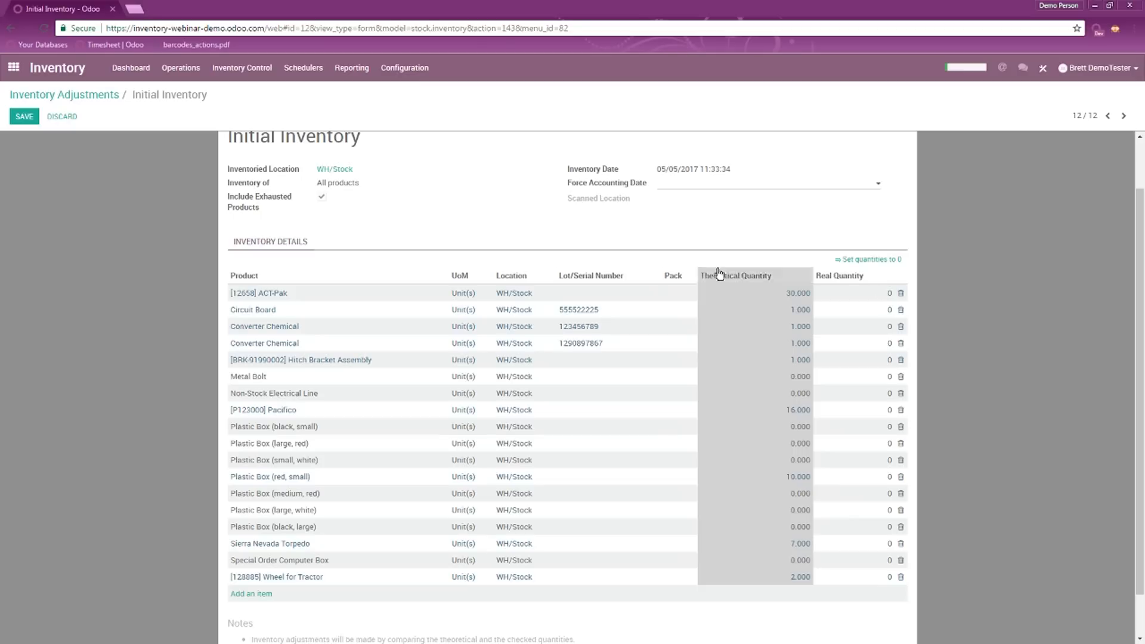
- Set the real quantities to 25 for ACT-Pak, 4 for Metal Bolt and 3 for Plastic Box (small, white)
{"action": "left_click", "coordinate": [886, 296]}
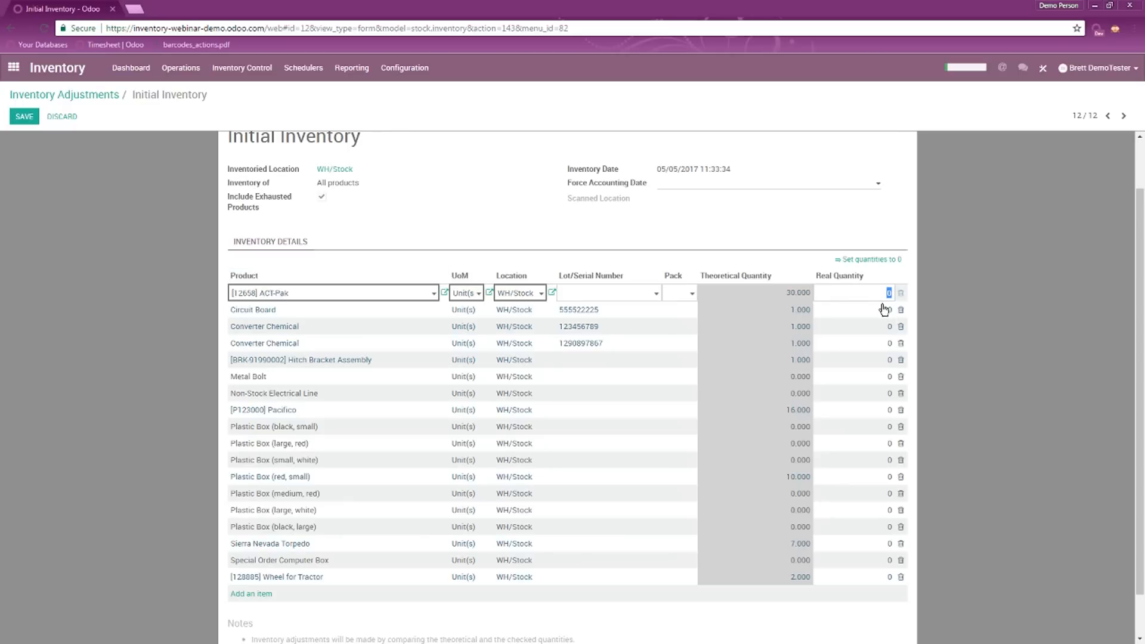
{"action": "type", "text": "25"}
{"action": "left_click", "coordinate": [953, 253]}
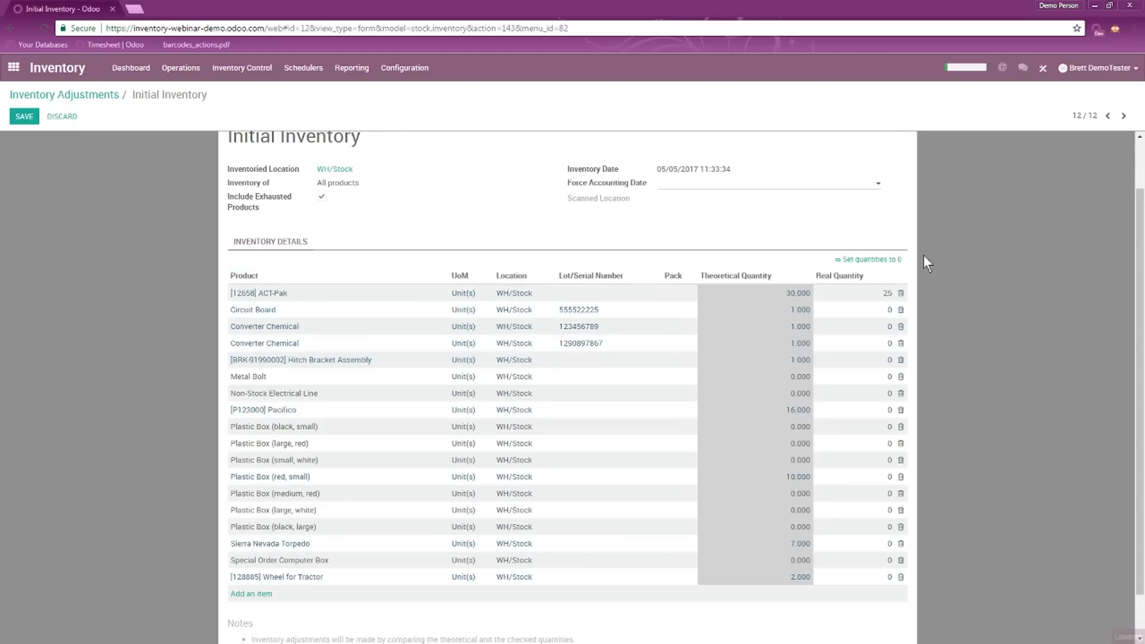
{"action": "left_click", "coordinate": [887, 377]}
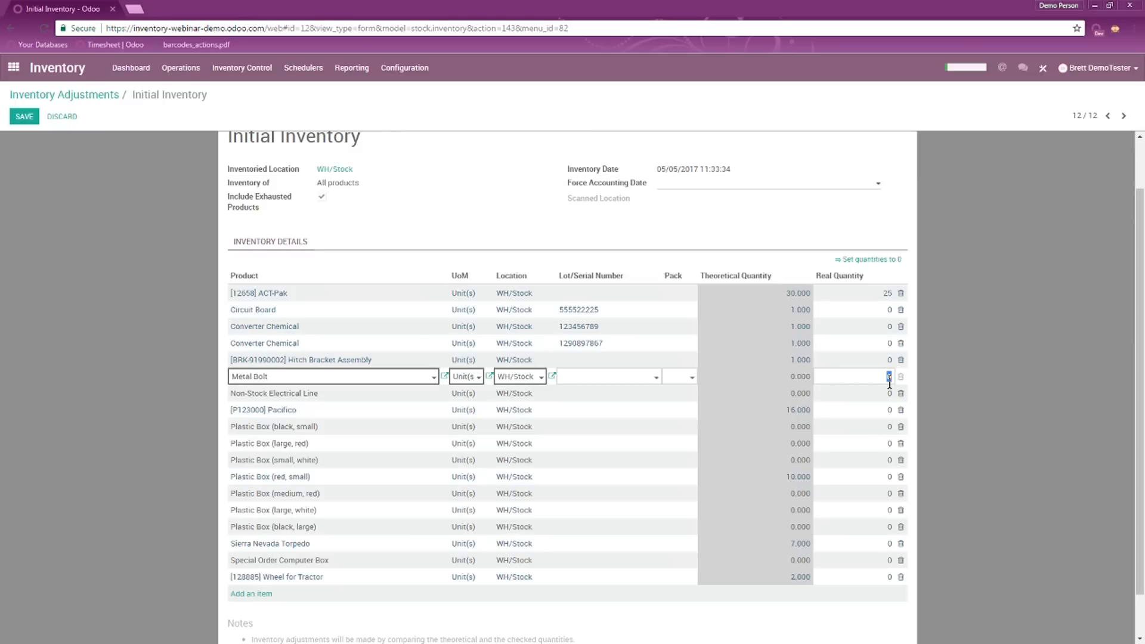
{"action": "type", "text": "4"}
{"action": "left_click", "coordinate": [973, 375]}
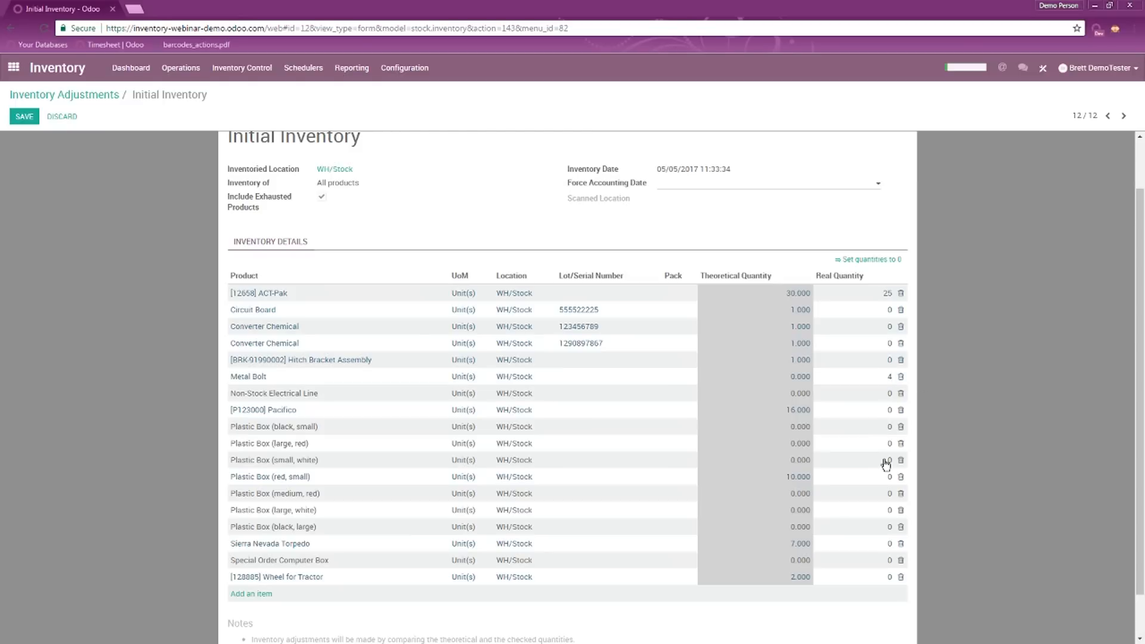
{"action": "left_click", "coordinate": [887, 461]}
{"action": "type", "text": "3"}
{"action": "left_click", "coordinate": [1007, 426]}
- Try editing the lot/serial number on the second Converter Chemical line of the inventory details
{"action": "left_click", "coordinate": [590, 449]}
{"action": "left_click", "coordinate": [583, 429]}
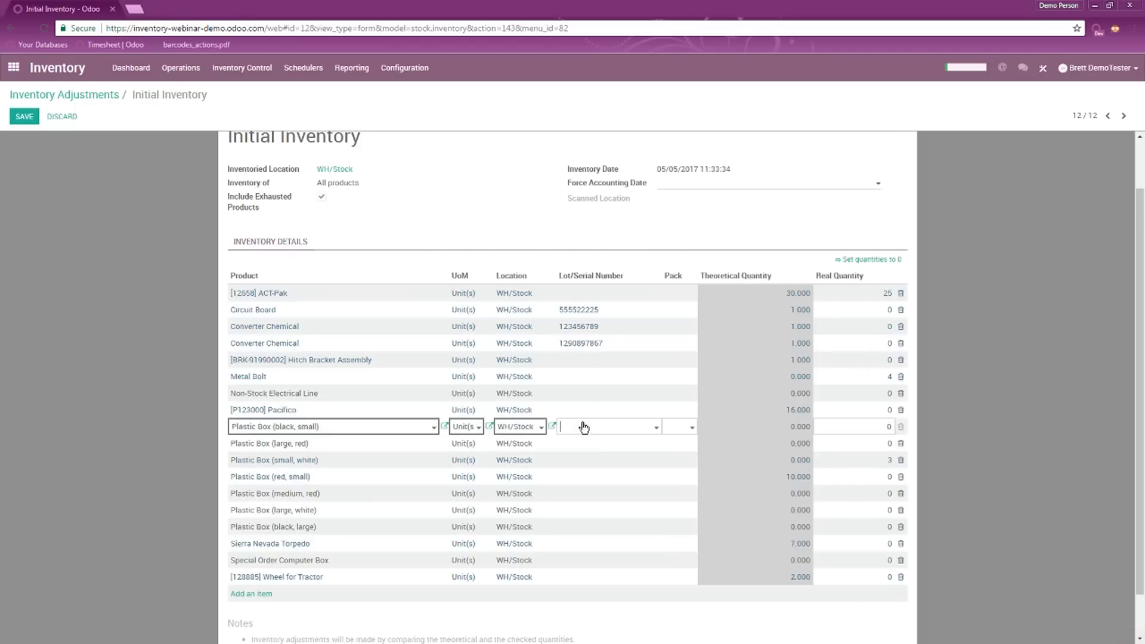
{"action": "left_click", "coordinate": [573, 350]}
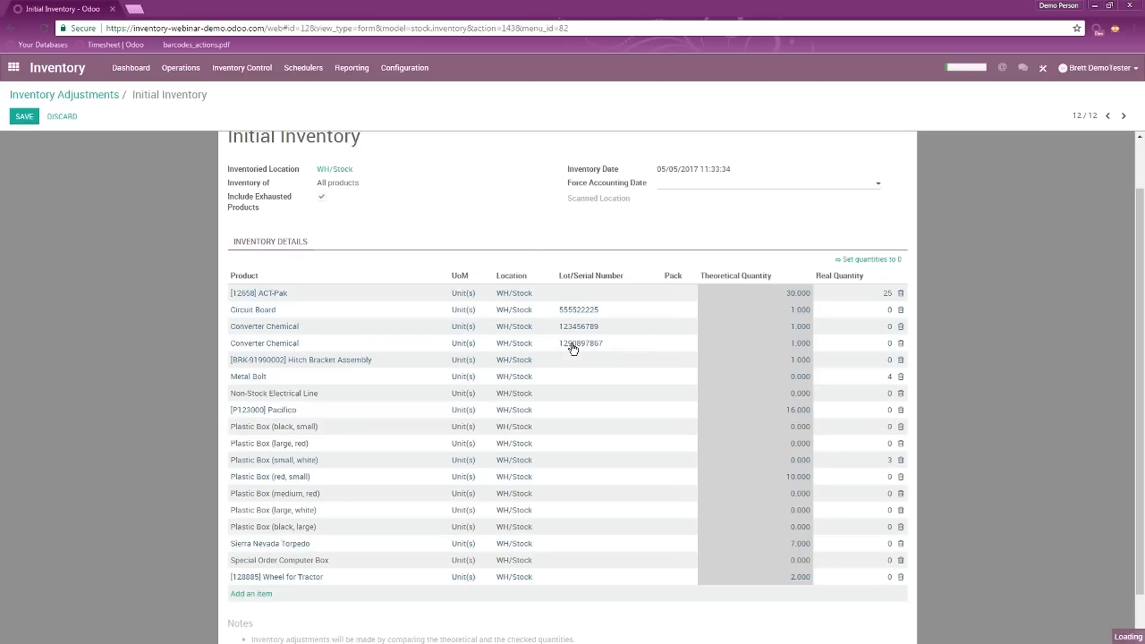
{"action": "left_click", "coordinate": [590, 351]}
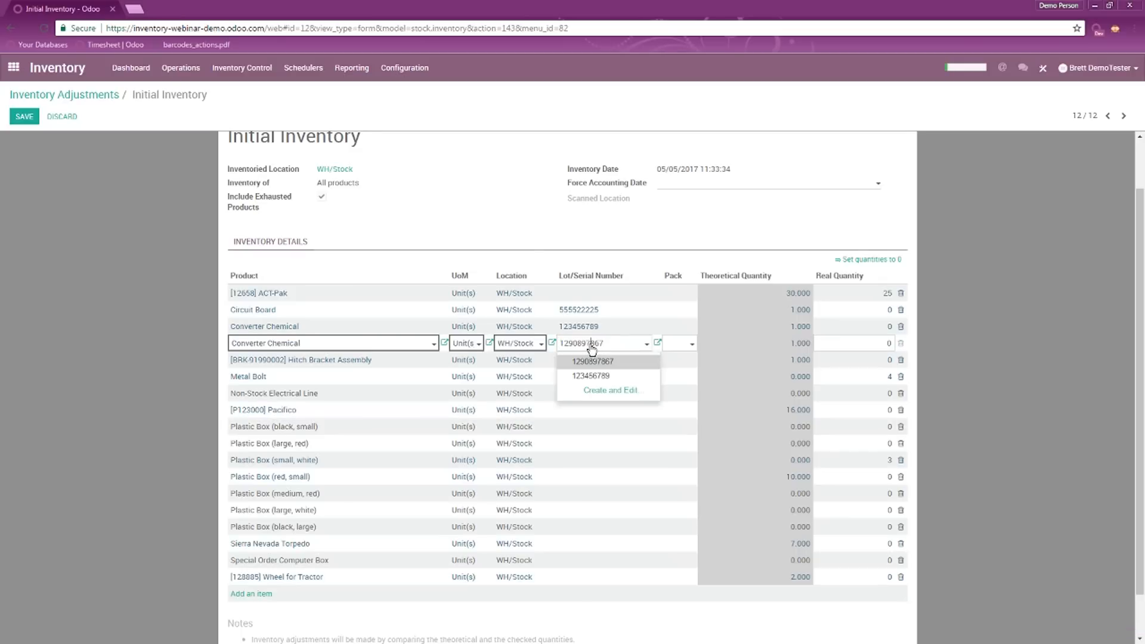
{"action": "left_click_drag", "start_coordinate": [592, 347], "coordinate": [589, 347]}
{"action": "left_click", "coordinate": [590, 348]}
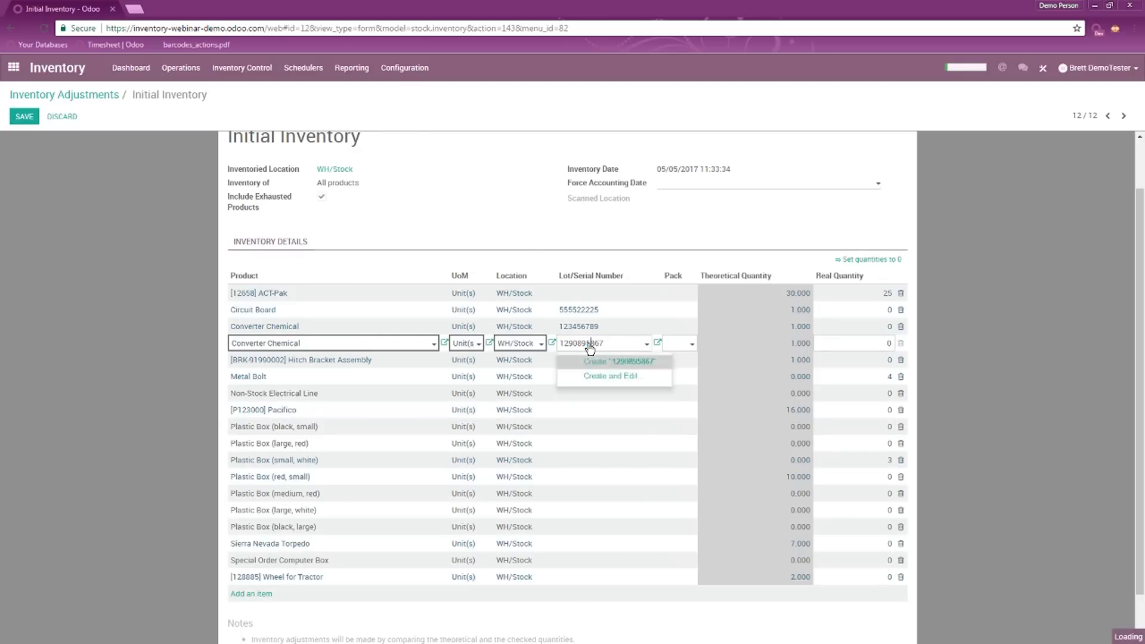
{"action": "left_click", "coordinate": [969, 313]}
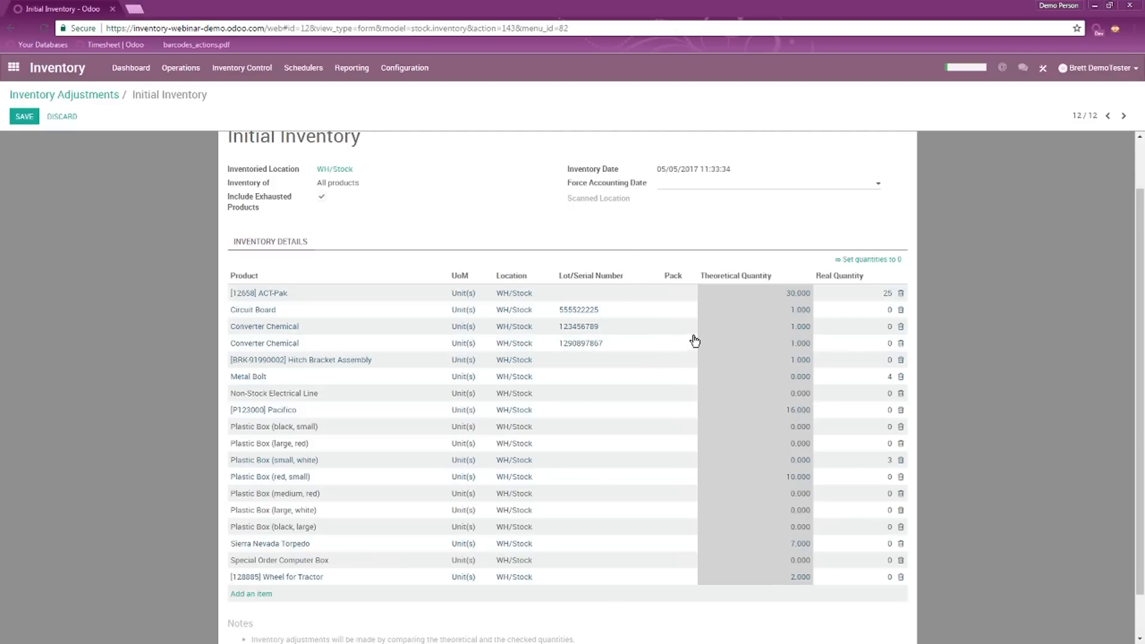
- Examine the Pack field on the Converter Chemical, Circuit Board, ACT-Pak and Plastic Box (small, white) lines
{"action": "left_click", "coordinate": [676, 348]}
{"action": "left_click", "coordinate": [673, 326]}
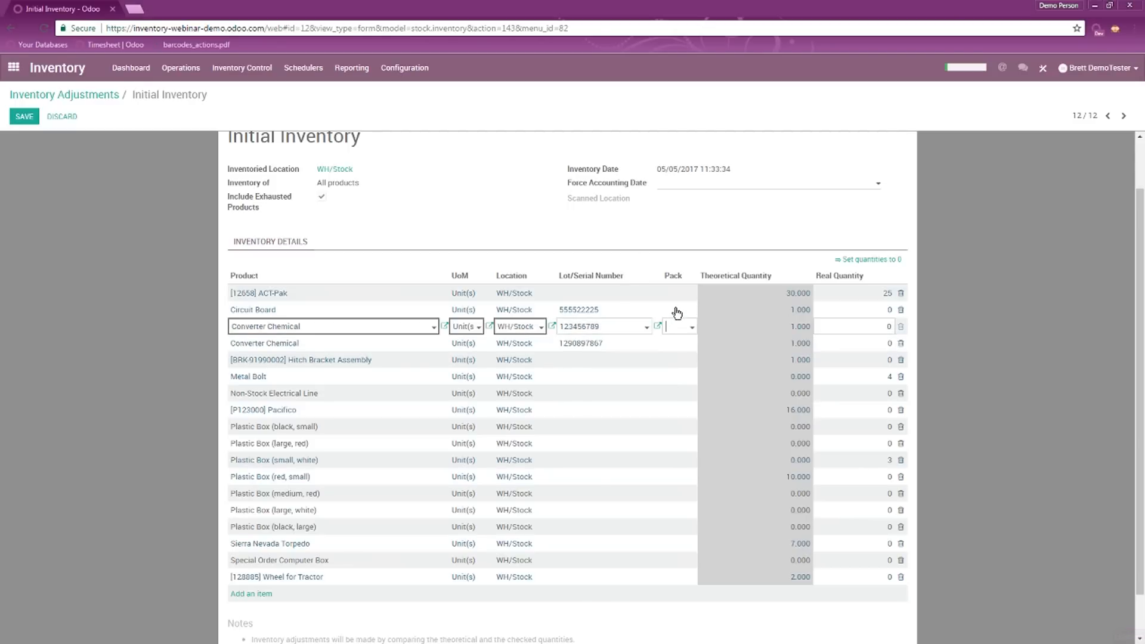
{"action": "left_click", "coordinate": [677, 310]}
{"action": "left_click", "coordinate": [676, 295]}
{"action": "left_click", "coordinate": [674, 461]}
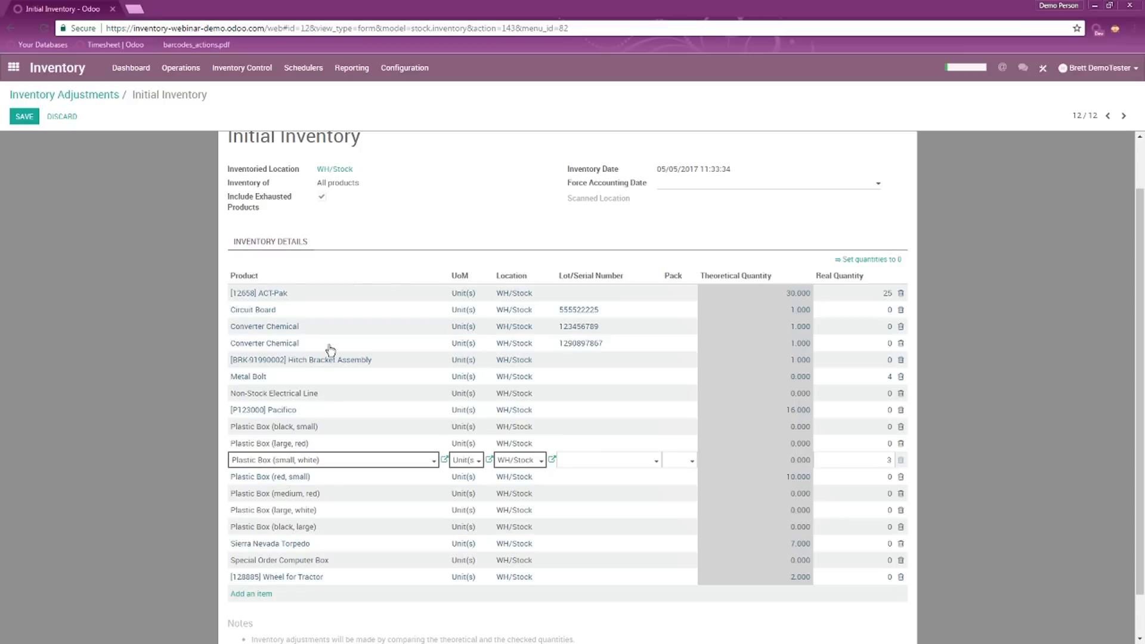
{"action": "left_click", "coordinate": [998, 319]}
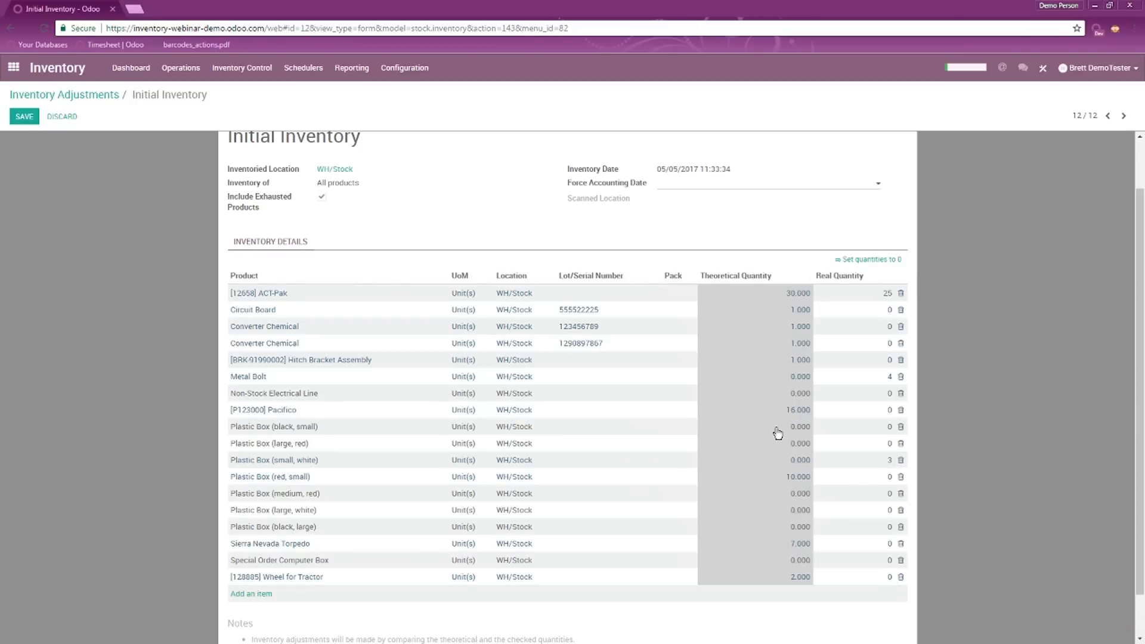
- Leave the Initial Inventory adjustment for the adjustments list, discarding the unsaved changes
{"action": "scroll", "coordinate": [416, 353], "scroll_direction": "up", "scroll_amount": 2}
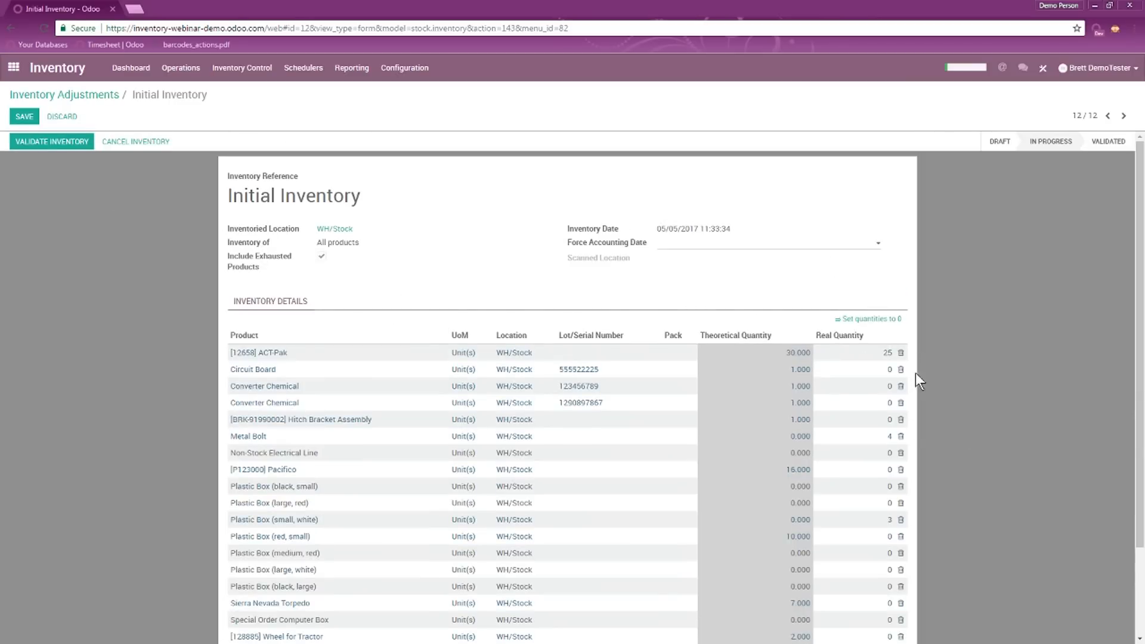
{"action": "left_click", "coordinate": [74, 93]}
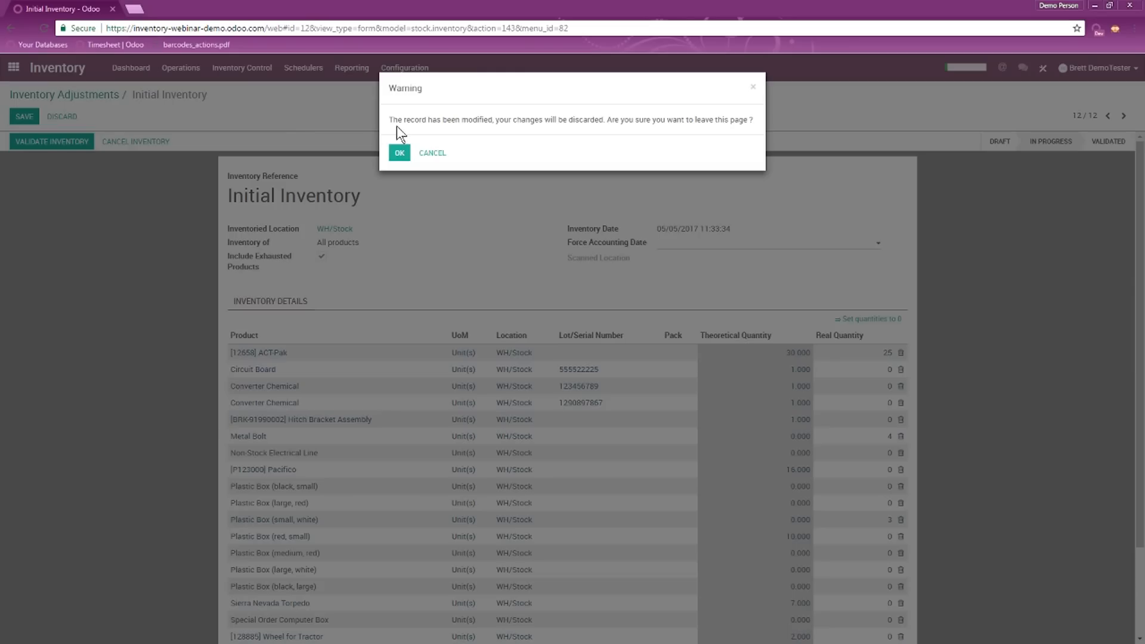
{"action": "left_click", "coordinate": [396, 150]}
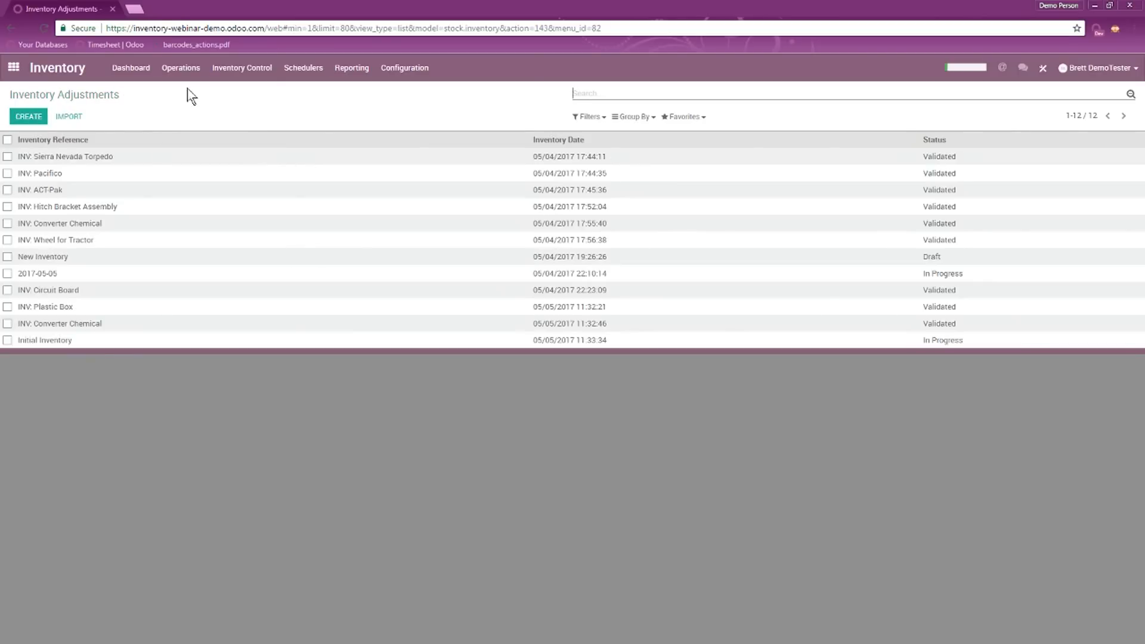
- Open the products overview and display it in list view
{"action": "left_click", "coordinate": [232, 69]}
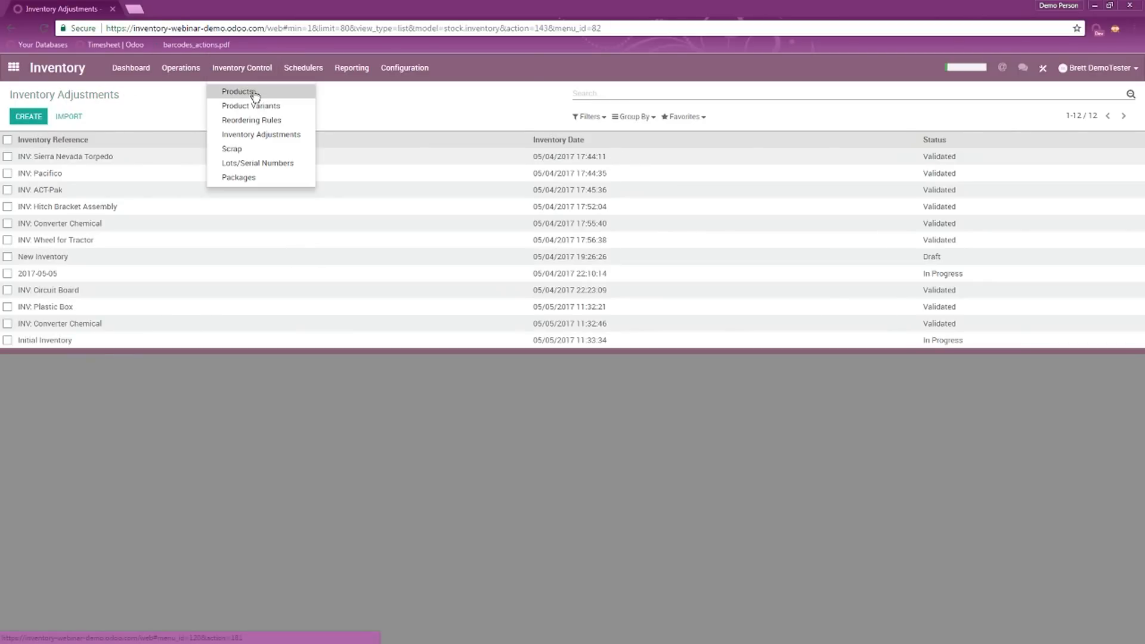
{"action": "left_click", "coordinate": [255, 95]}
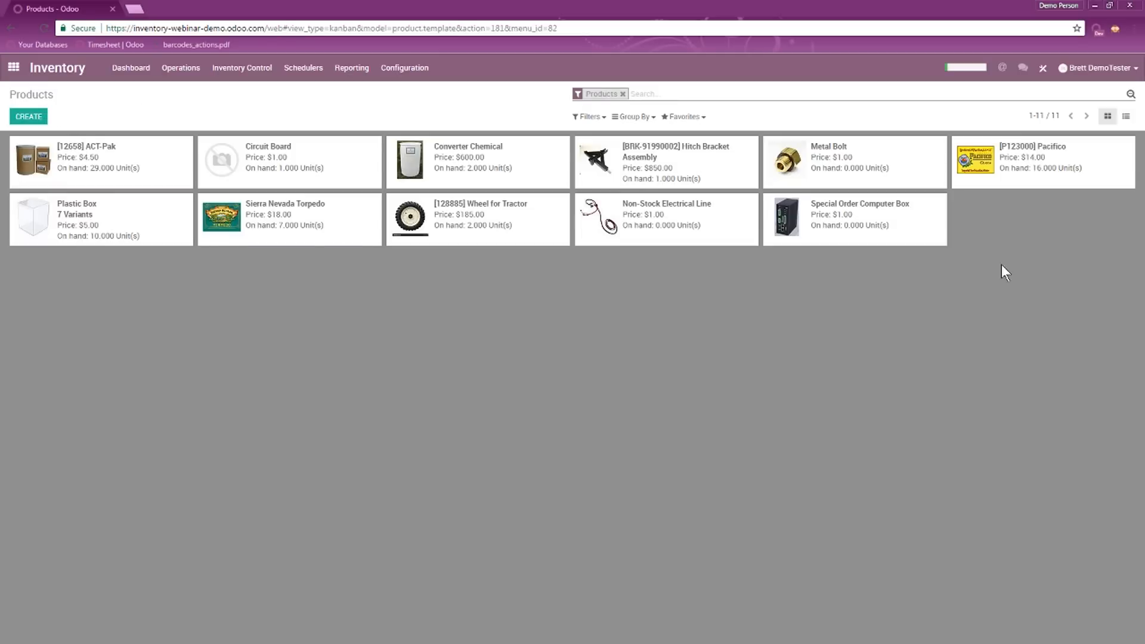
{"action": "left_click", "coordinate": [1126, 117]}
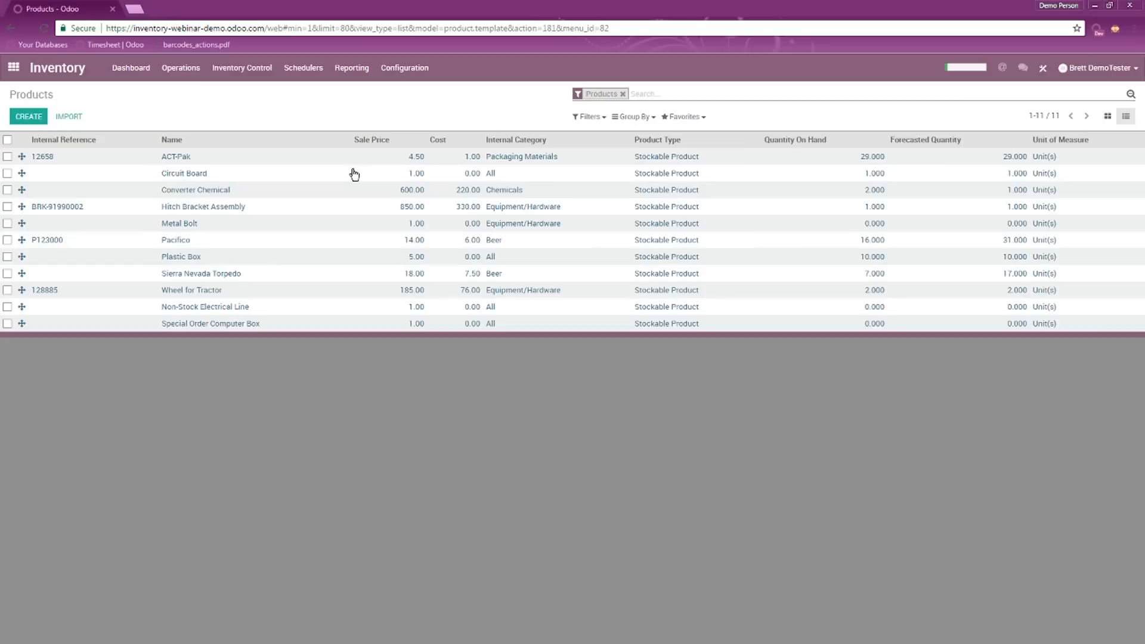
- Load product.template (5).csv from Downloads into the product import, review its column mapping, and cancel the import
{"action": "left_click", "coordinate": [71, 117]}
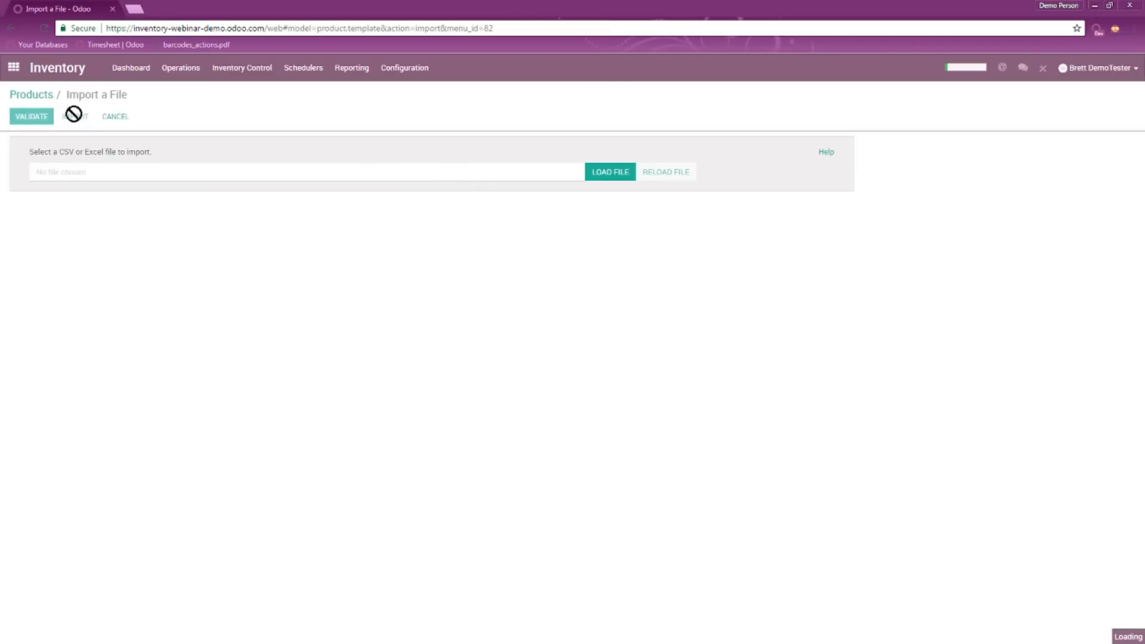
{"action": "left_click", "coordinate": [618, 172]}
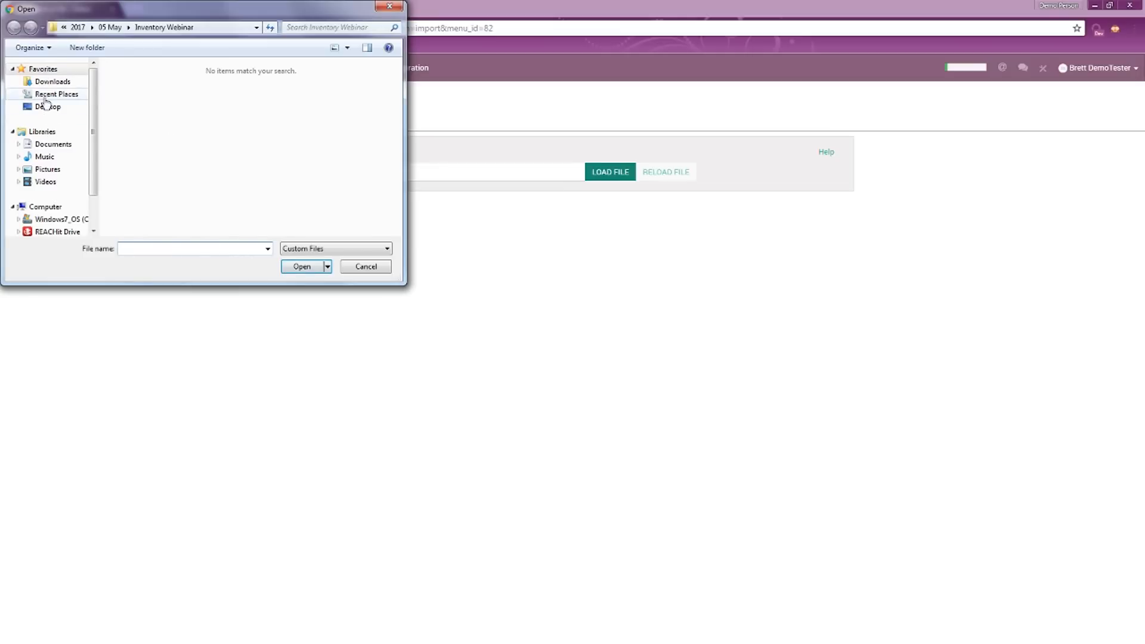
{"action": "left_click", "coordinate": [48, 83]}
{"action": "left_click", "coordinate": [196, 178]}
{"action": "scroll", "coordinate": [195, 179], "scroll_direction": "down", "scroll_amount": 15}
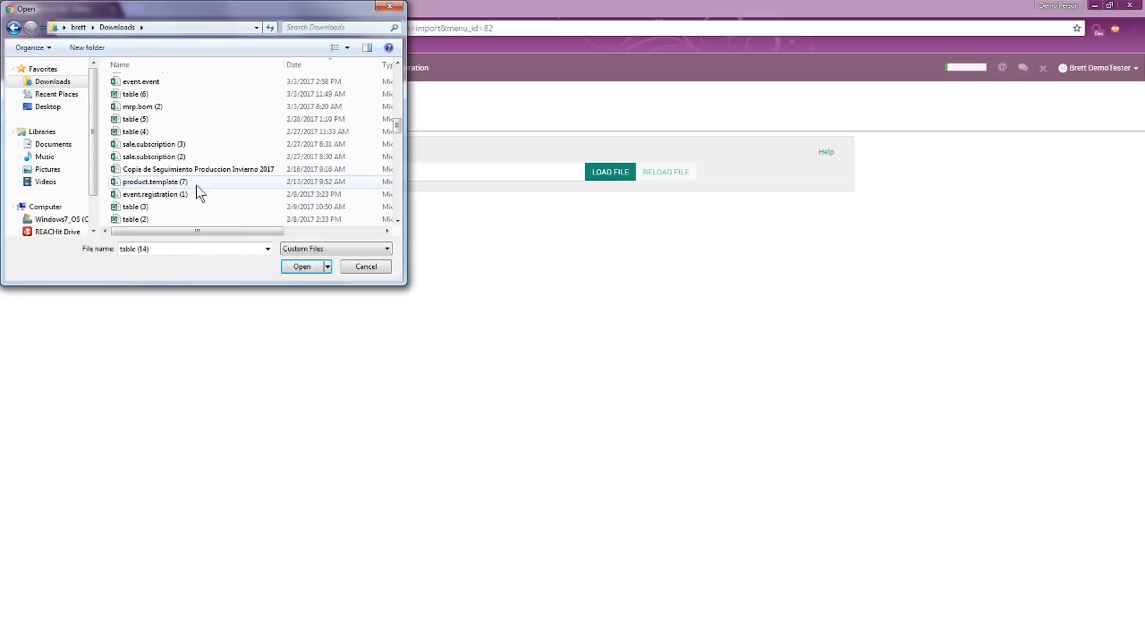
{"action": "scroll", "coordinate": [176, 152], "scroll_direction": "down", "scroll_amount": 10}
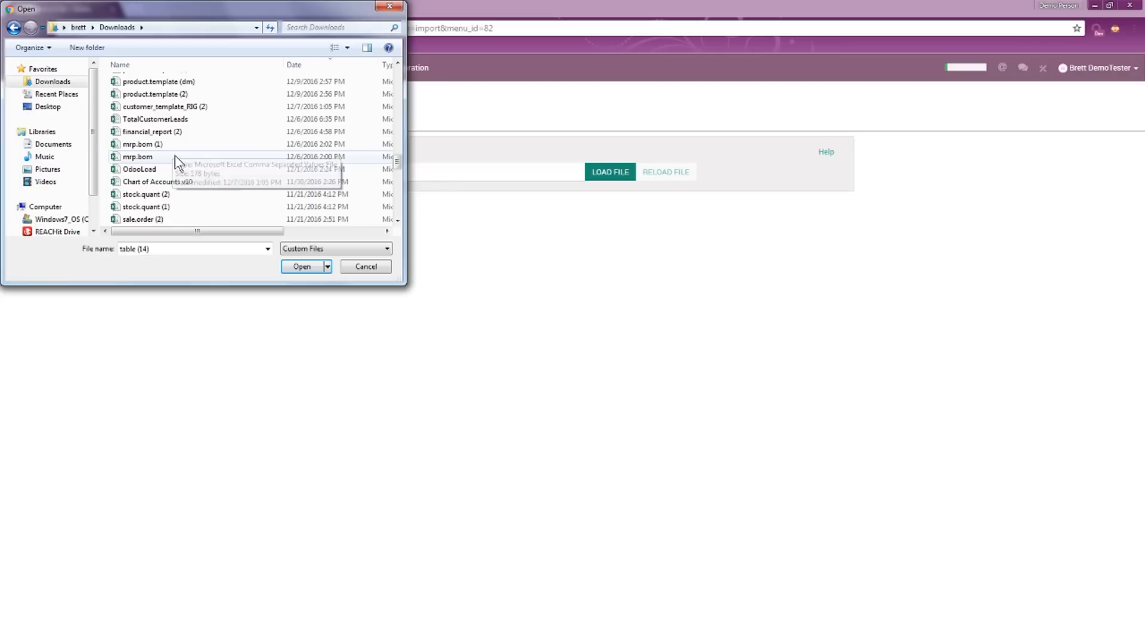
{"action": "left_click", "coordinate": [171, 118]}
{"action": "left_click", "coordinate": [286, 263]}
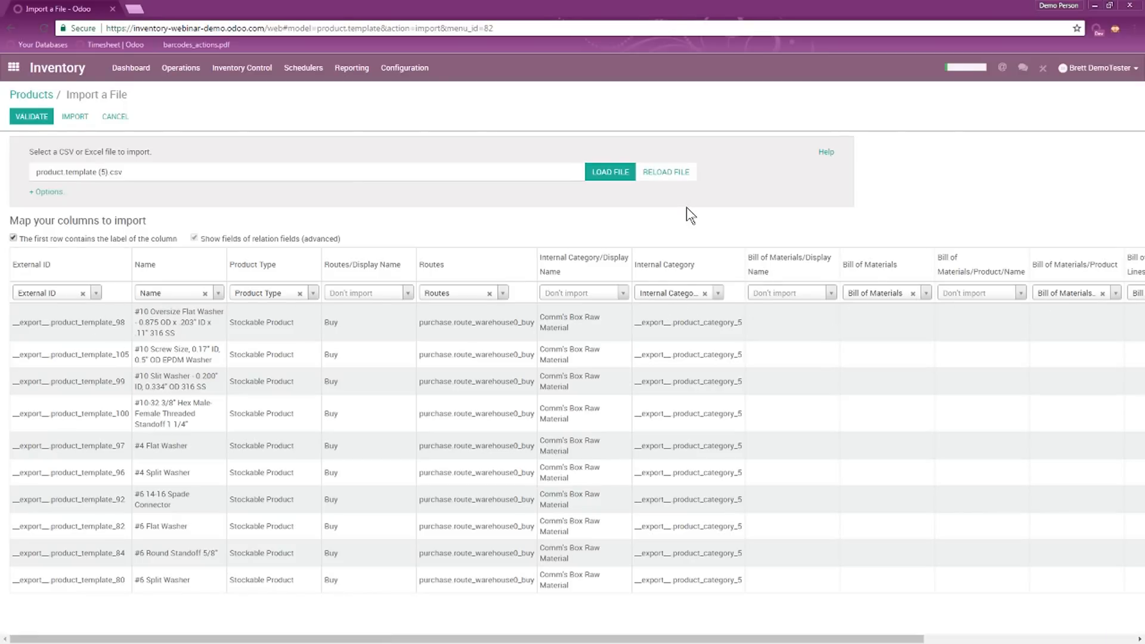
{"action": "left_click", "coordinate": [119, 117]}
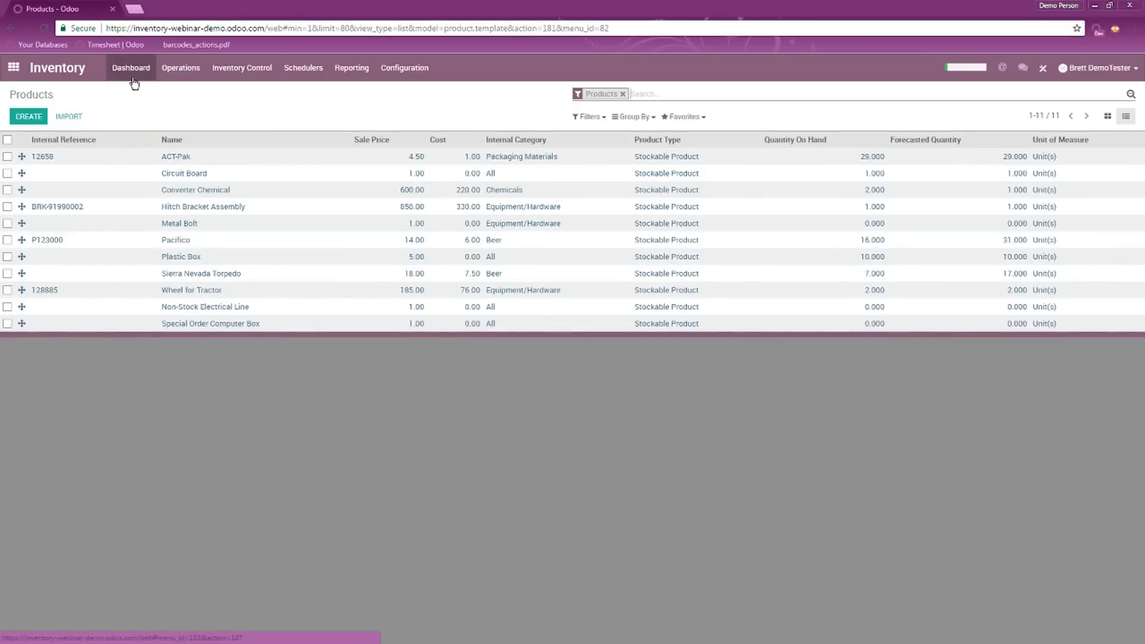
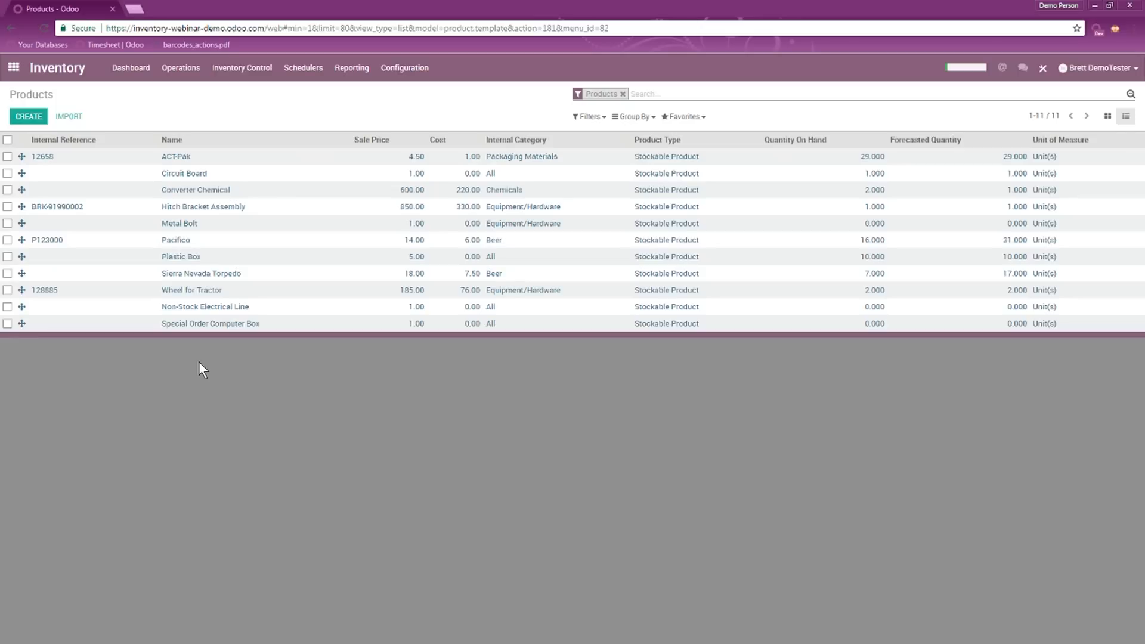
- Review My Company's pending receipt from Beer Supplier Vendor and return to the inventory overview
{"action": "left_click", "coordinate": [132, 68]}
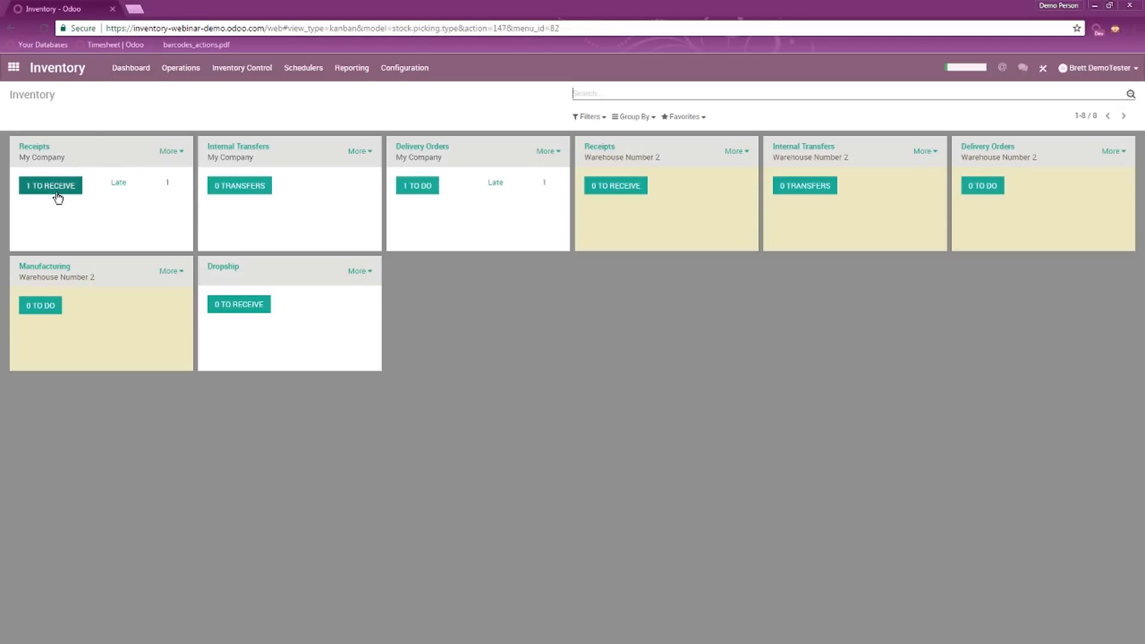
{"action": "left_click", "coordinate": [45, 189]}
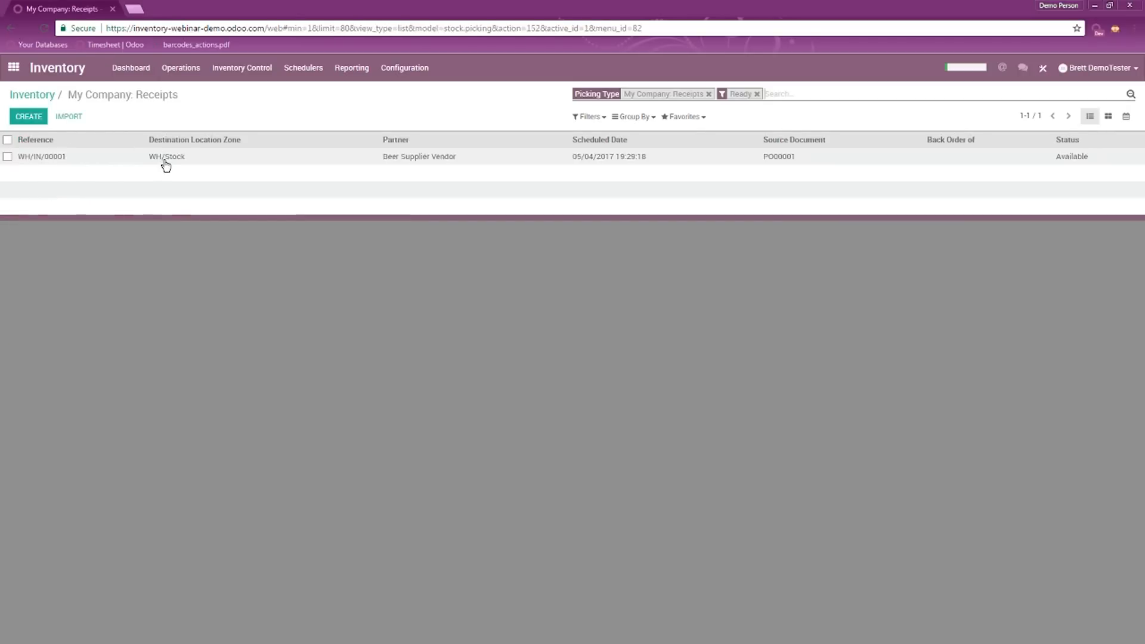
{"action": "left_click", "coordinate": [162, 158]}
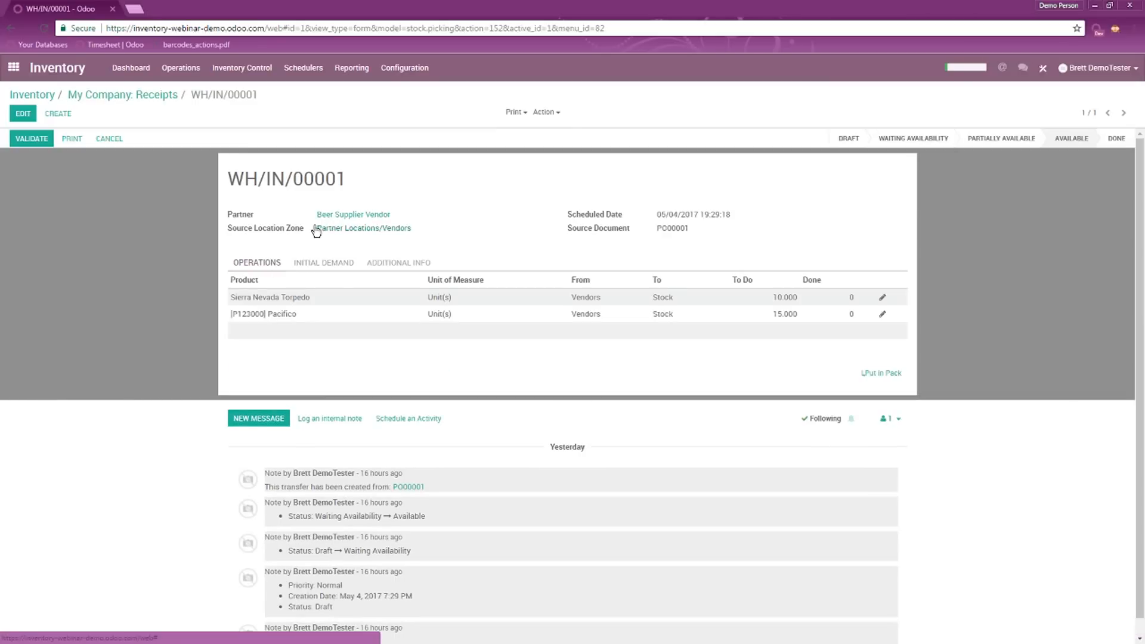
{"action": "left_click", "coordinate": [148, 103]}
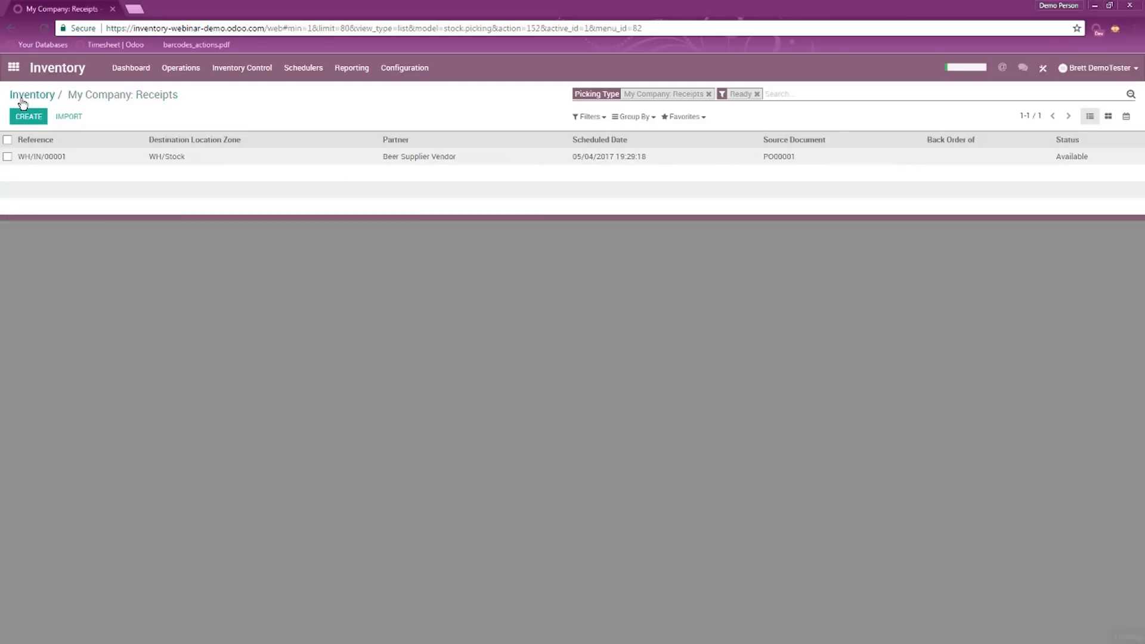
{"action": "left_click", "coordinate": [21, 97]}
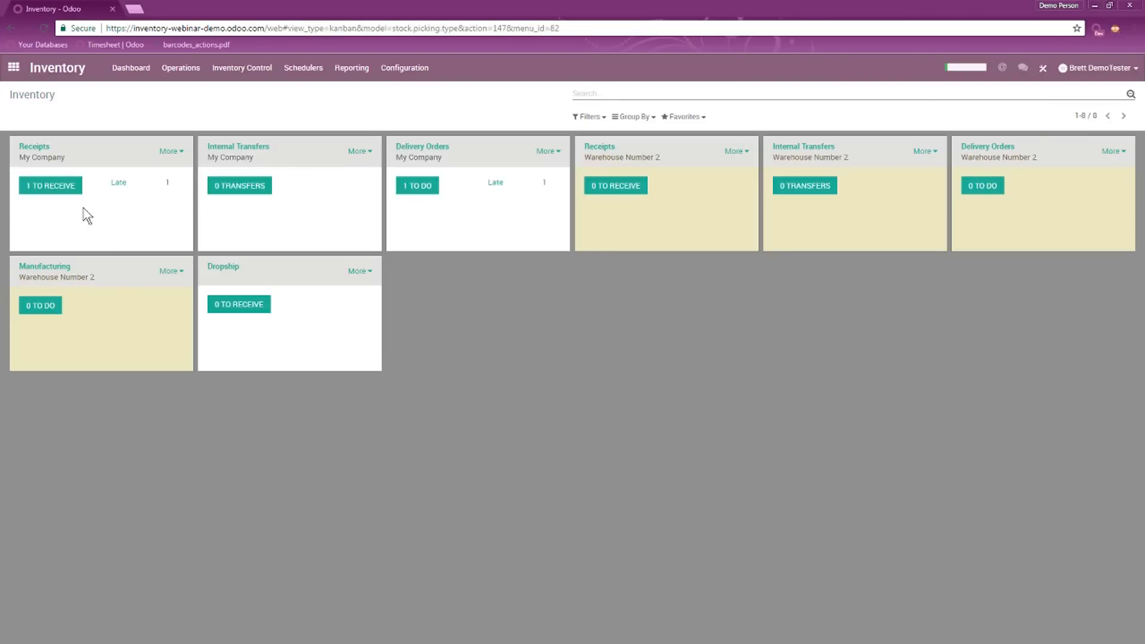
- Switch to the Purchases app and open the list of purchase orders
{"action": "left_click", "coordinate": [13, 67]}
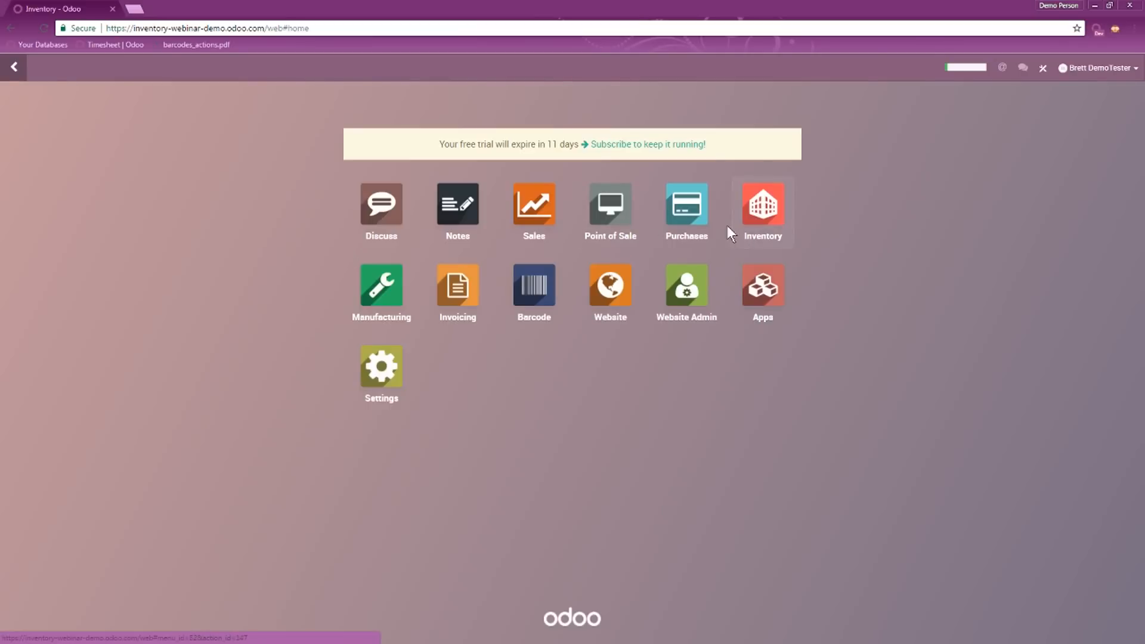
{"action": "left_click", "coordinate": [690, 204]}
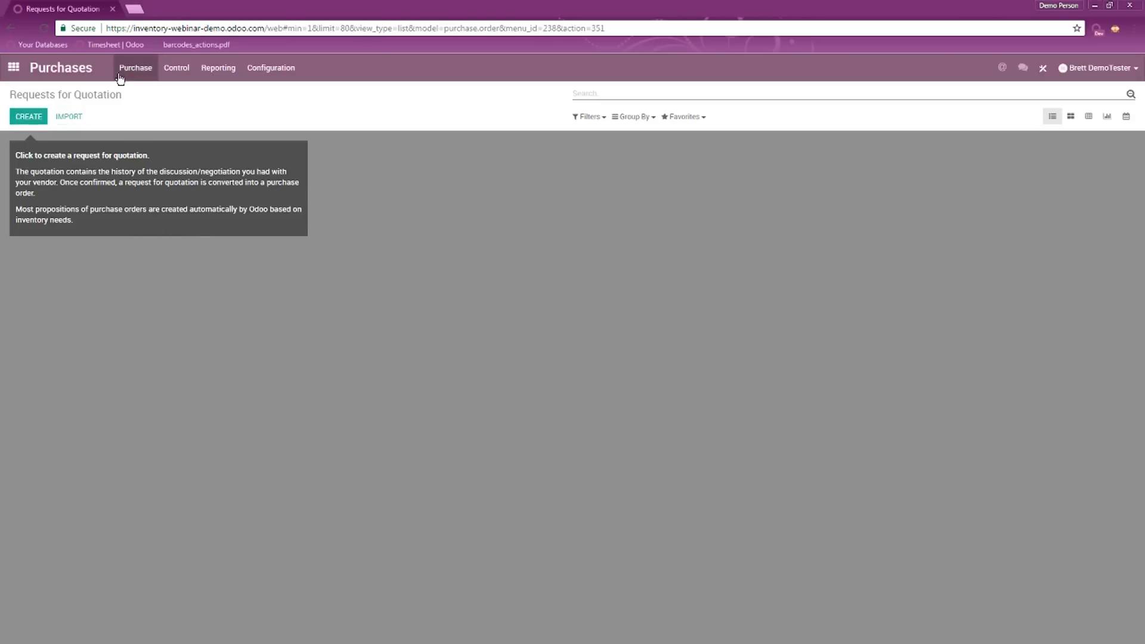
{"action": "left_click", "coordinate": [138, 69]}
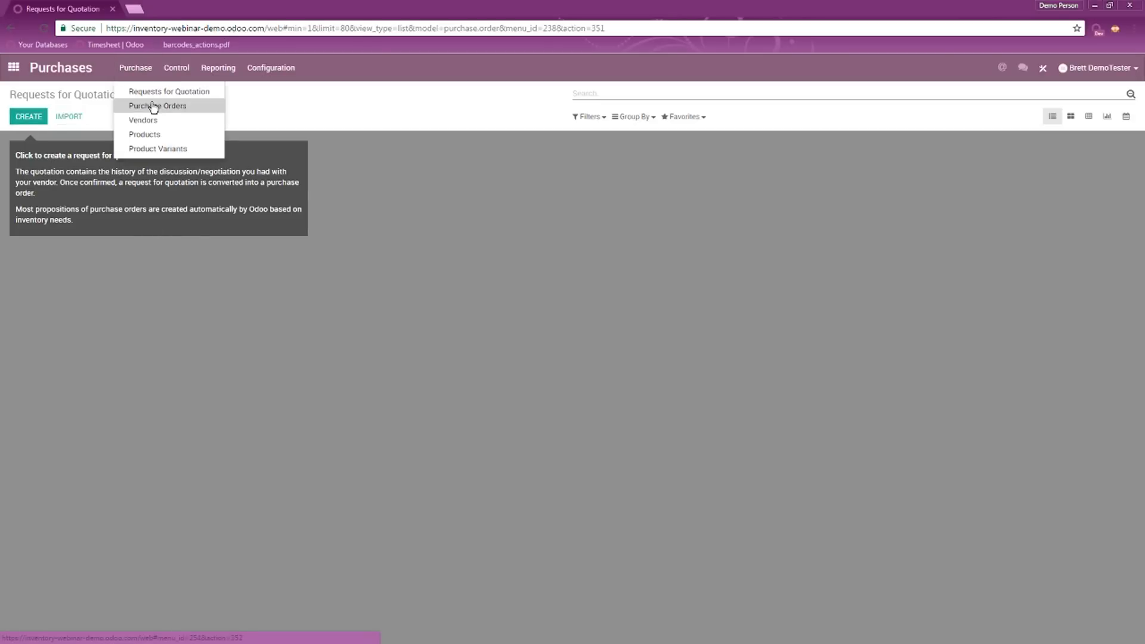
{"action": "left_click", "coordinate": [351, 99]}
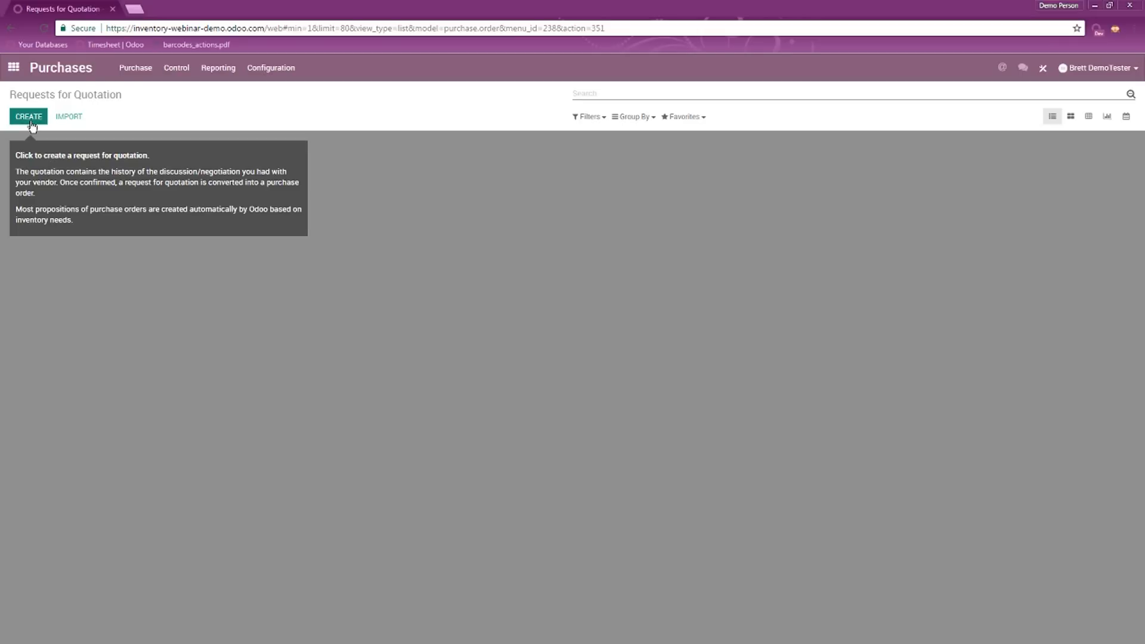
{"action": "left_click", "coordinate": [134, 68]}
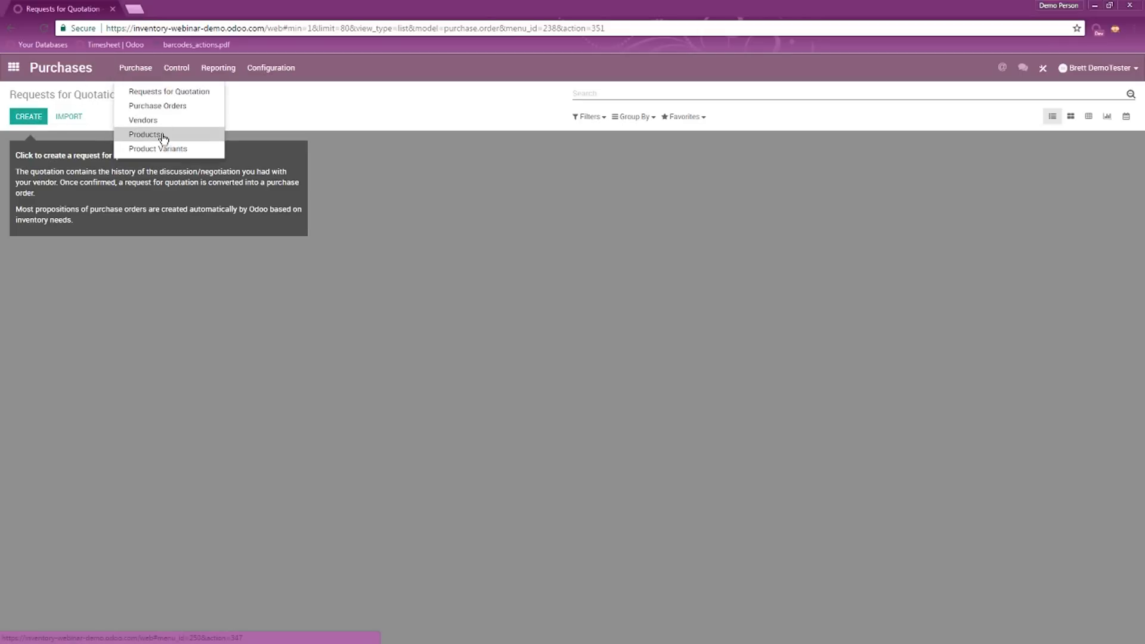
{"action": "left_click", "coordinate": [184, 106]}
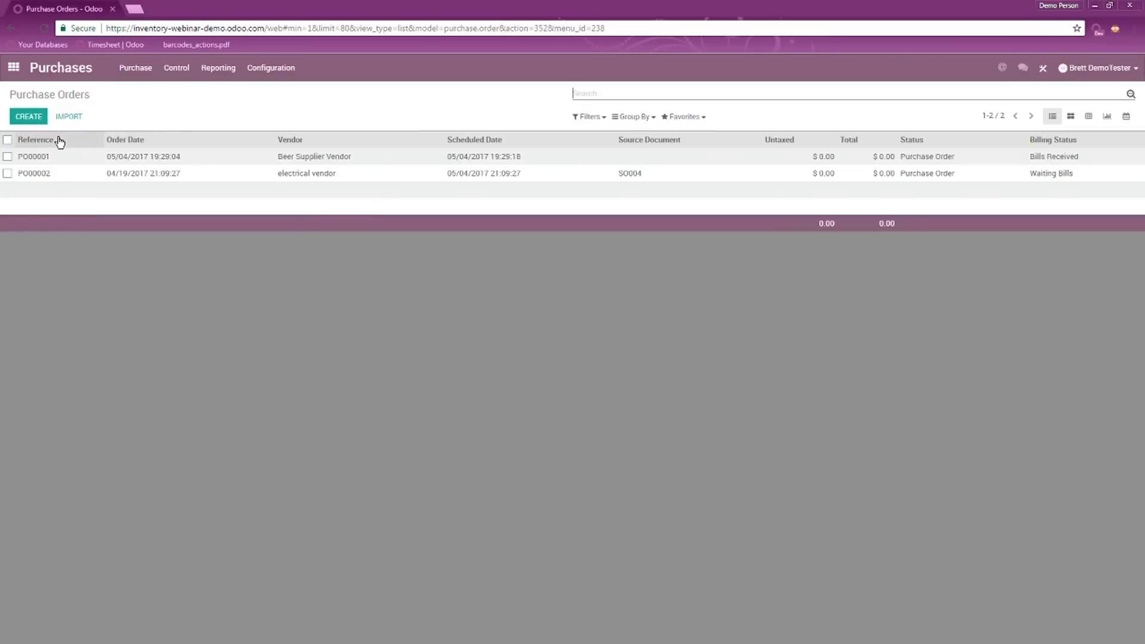
- Create a purchase order for Beer Supplier Vendor with 10 units of Pacifico at a unit price of 15.00
{"action": "left_click", "coordinate": [27, 118]}
{"action": "left_click", "coordinate": [356, 231]}
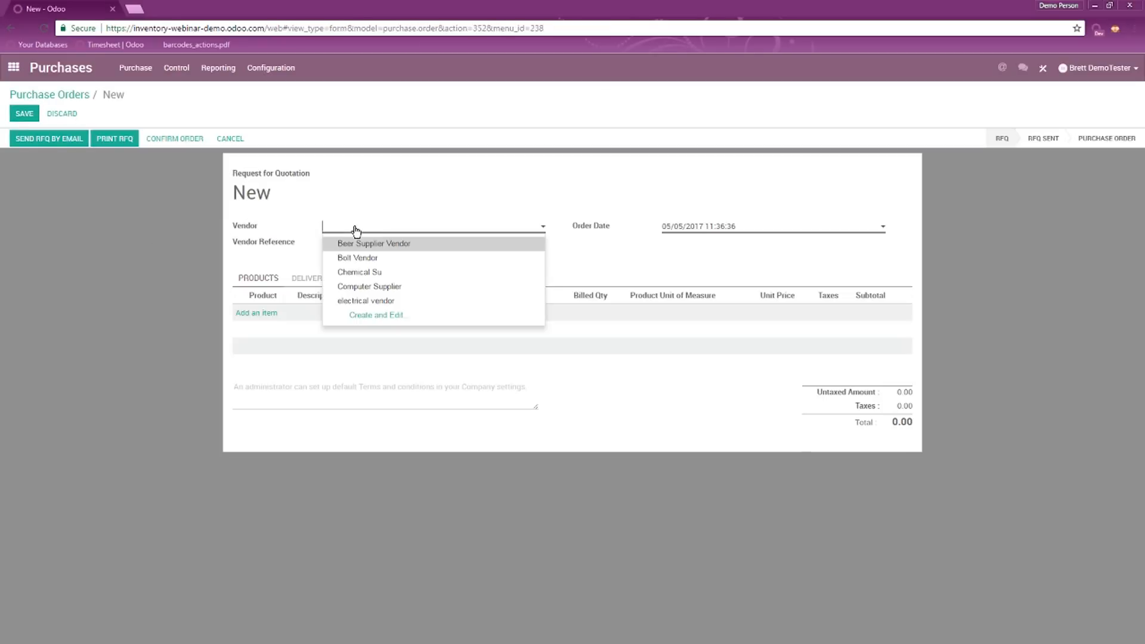
{"action": "left_click", "coordinate": [424, 250]}
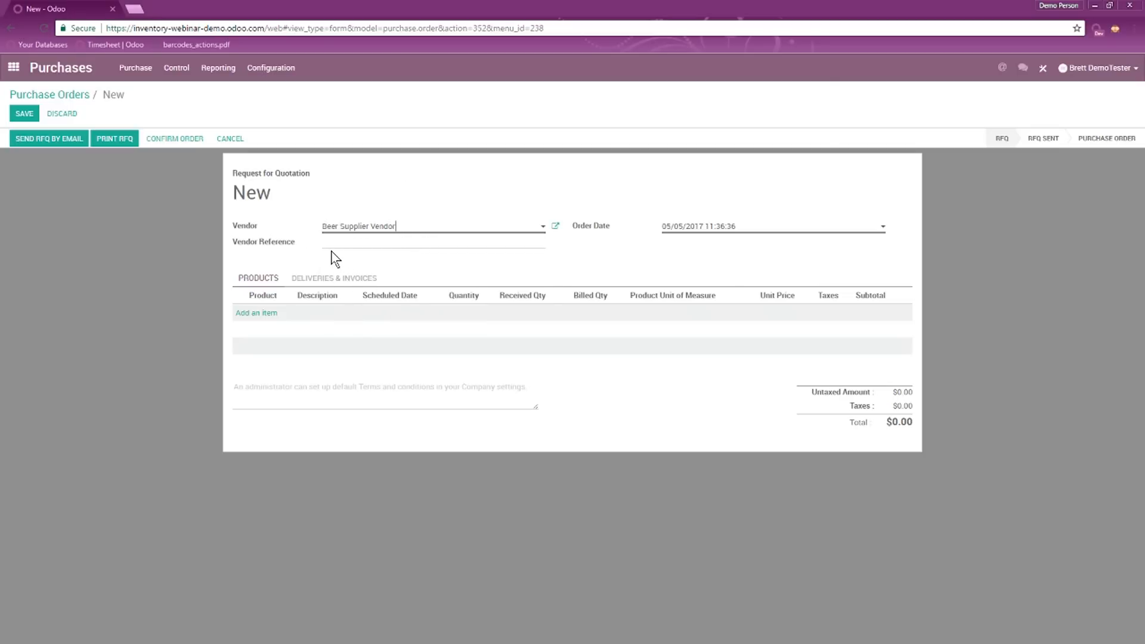
{"action": "left_click", "coordinate": [269, 319]}
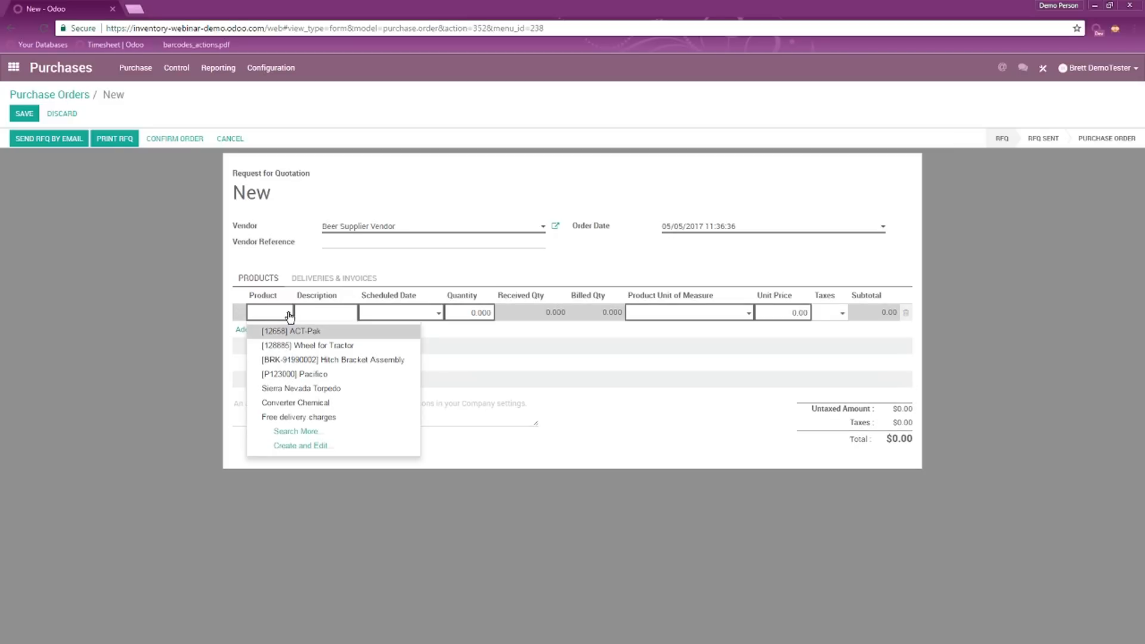
{"action": "left_click", "coordinate": [305, 376]}
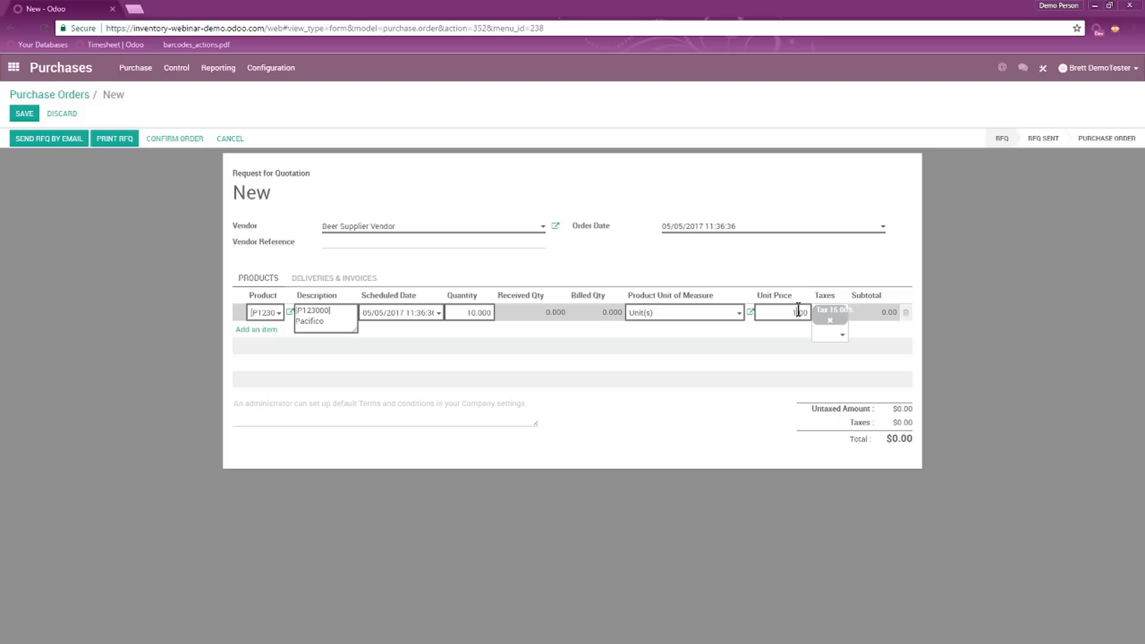
{"action": "left_click", "coordinate": [821, 272]}
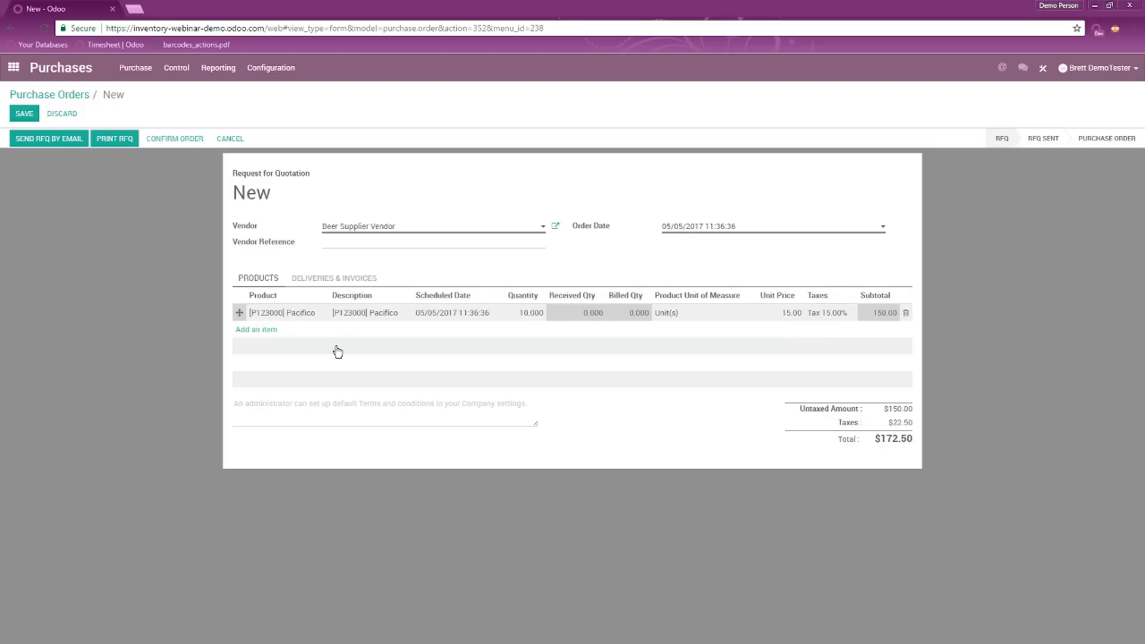
- Add a Sierra Nevada Torpedo line with quantity 5 to the purchase order and confirm the order
{"action": "left_click", "coordinate": [266, 332]}
{"action": "left_click", "coordinate": [266, 332]}
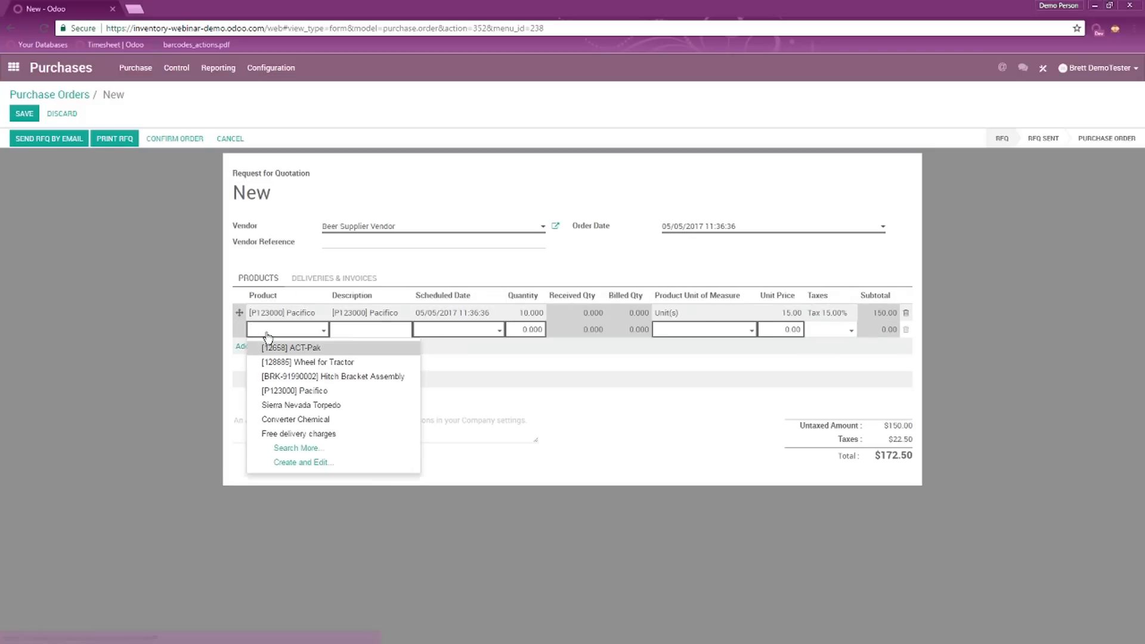
{"action": "left_click", "coordinate": [301, 405]}
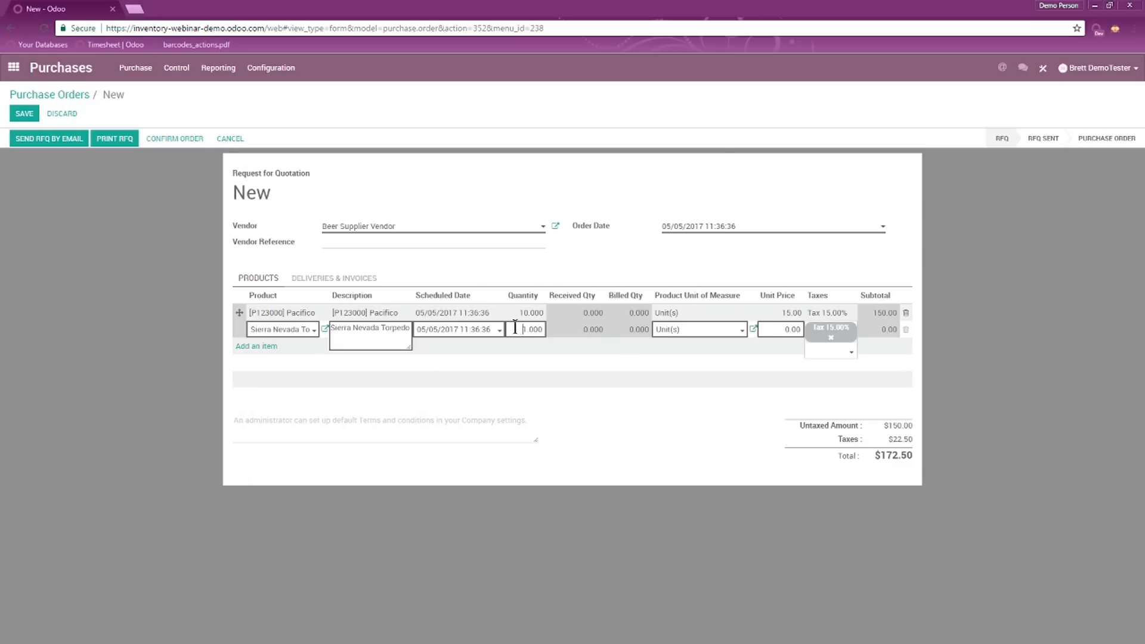
{"action": "left_click_drag", "start_coordinate": [522, 329], "coordinate": [527, 330]}
{"action": "type", "text": "5"}
{"action": "left_click", "coordinate": [594, 275]}
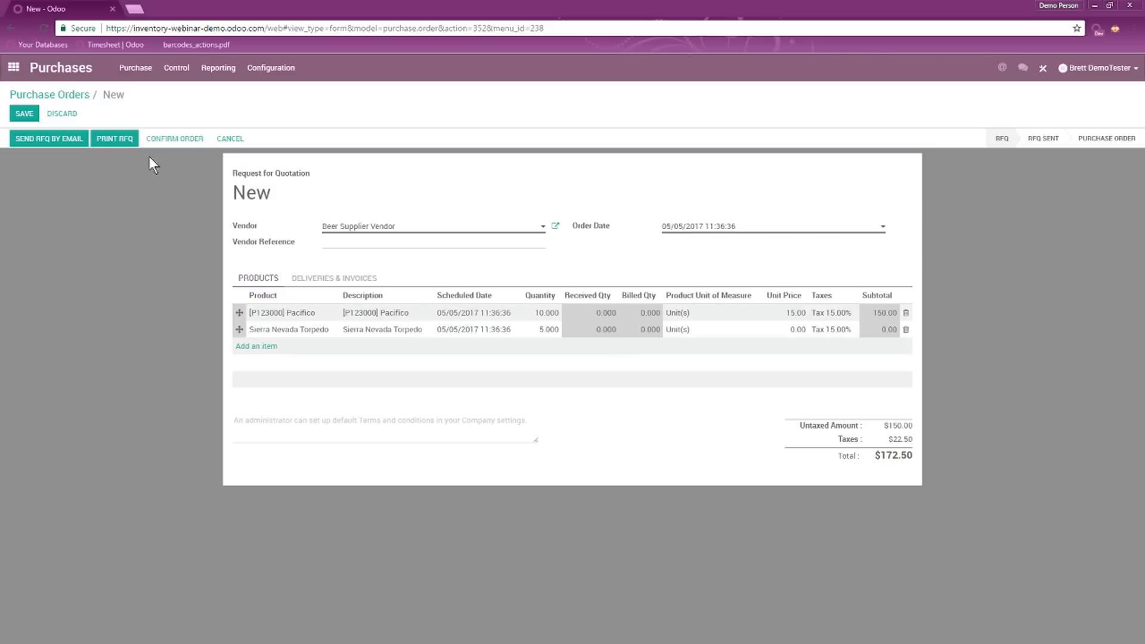
{"action": "left_click", "coordinate": [168, 141]}
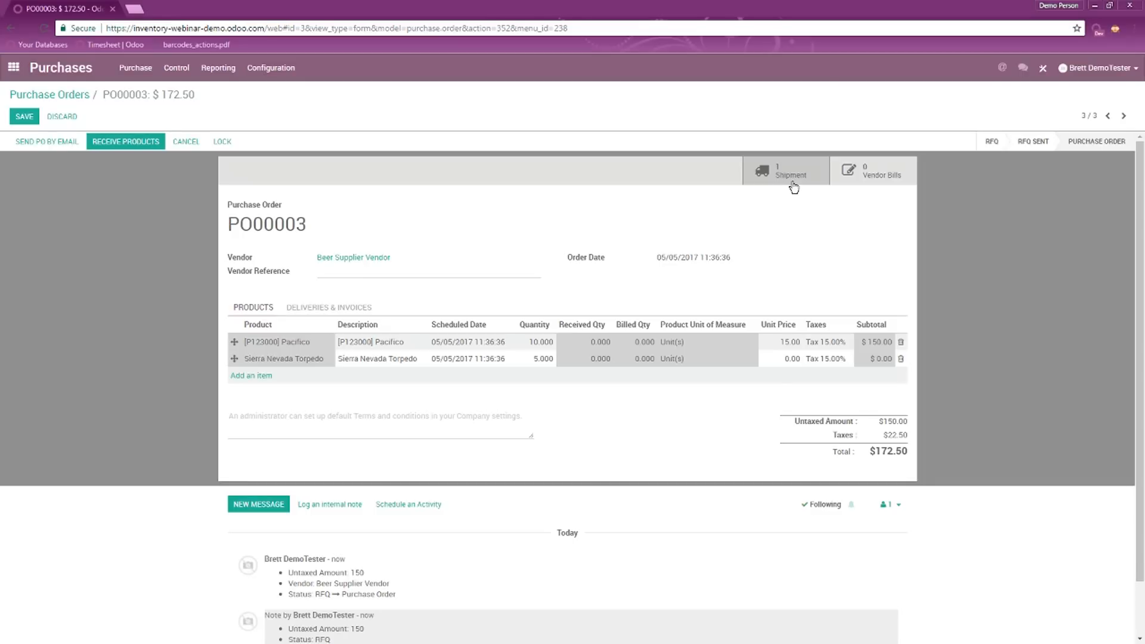
- Switch to the Inventory app, inspect My Company's receipt generated by the new purchase order, and return to the receipts list
{"action": "left_click", "coordinate": [13, 67]}
{"action": "left_click", "coordinate": [738, 207]}
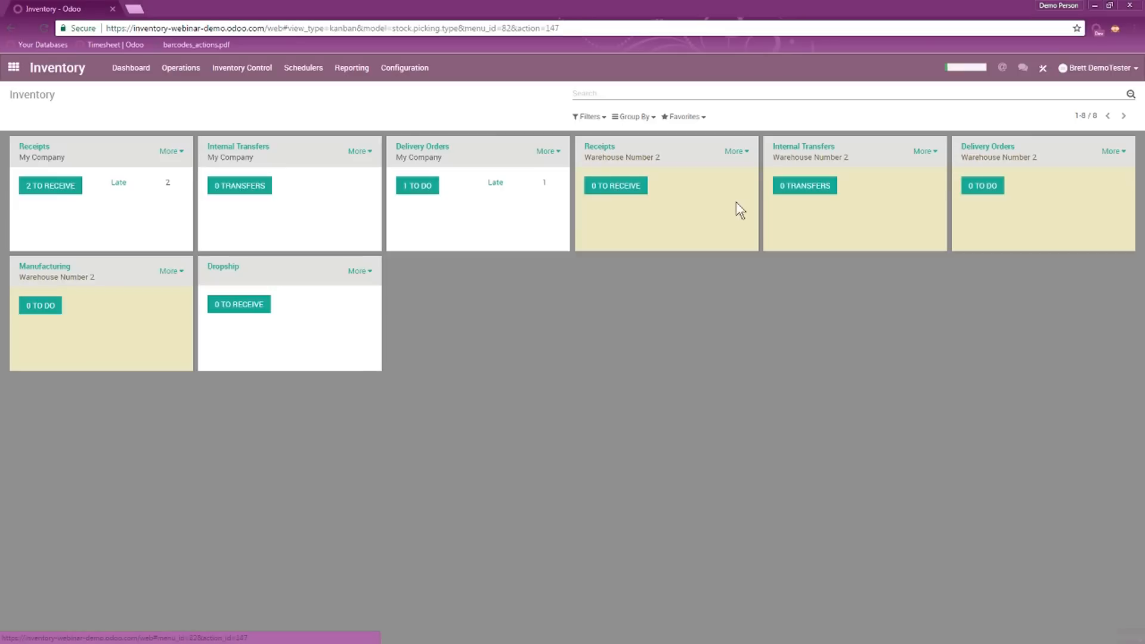
{"action": "left_click", "coordinate": [50, 187]}
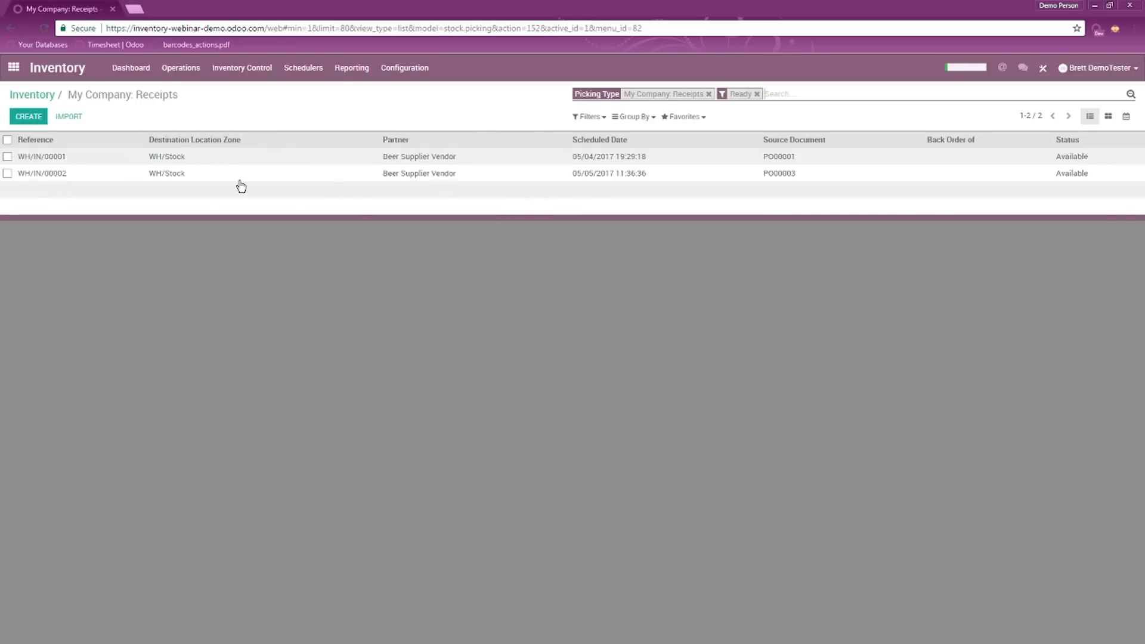
{"action": "left_click", "coordinate": [193, 178]}
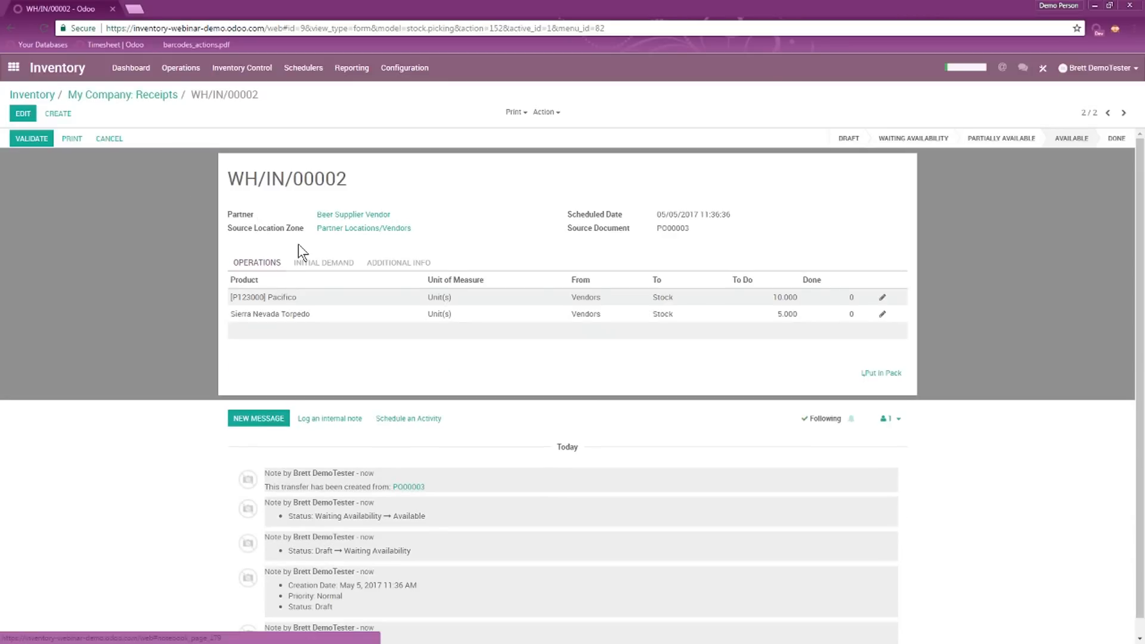
{"action": "left_click", "coordinate": [146, 95]}
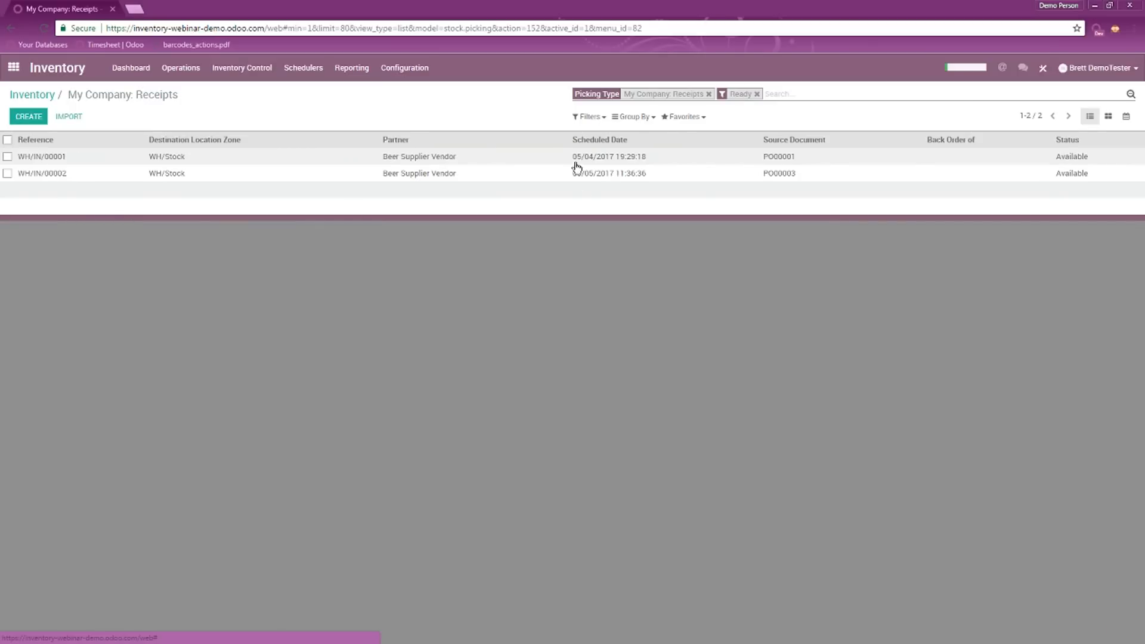
- View the receipts as kanban cards and reschedule the new order's receipt to 19:21 on 05/05/2017 in the calendar, returning to the list
{"action": "left_click", "coordinate": [1108, 121]}
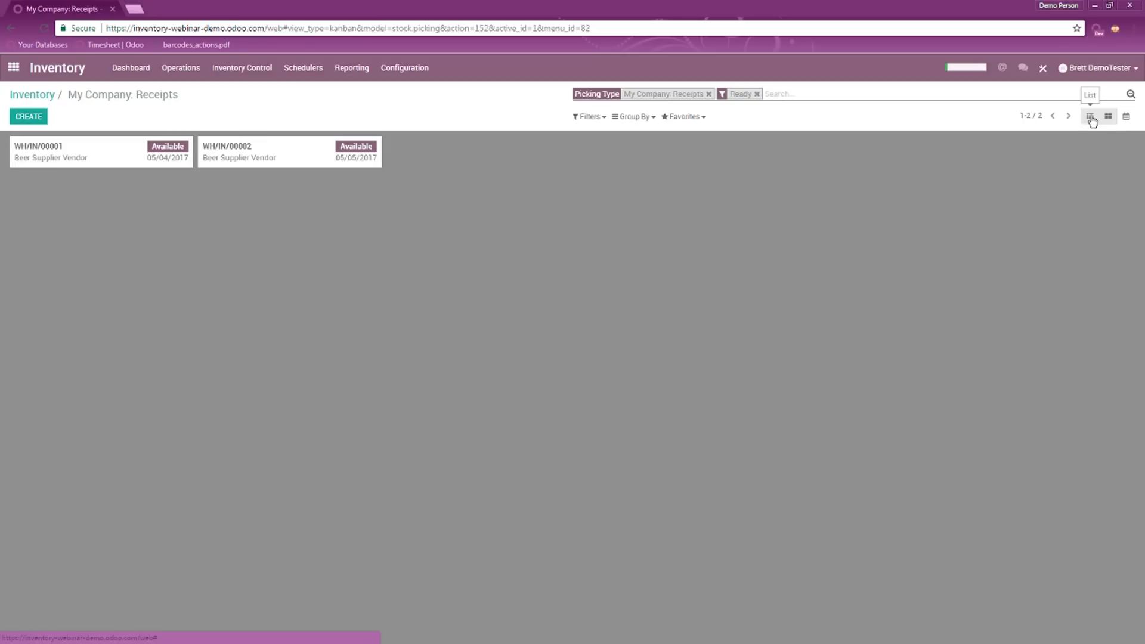
{"action": "left_click", "coordinate": [1091, 119]}
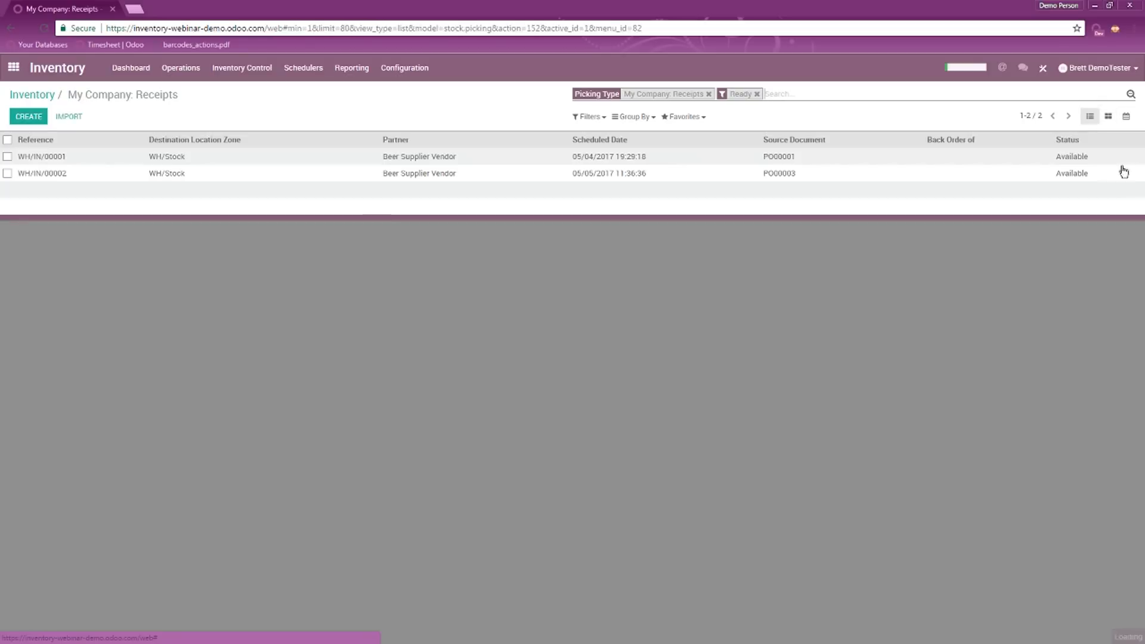
{"action": "left_click", "coordinate": [1127, 118]}
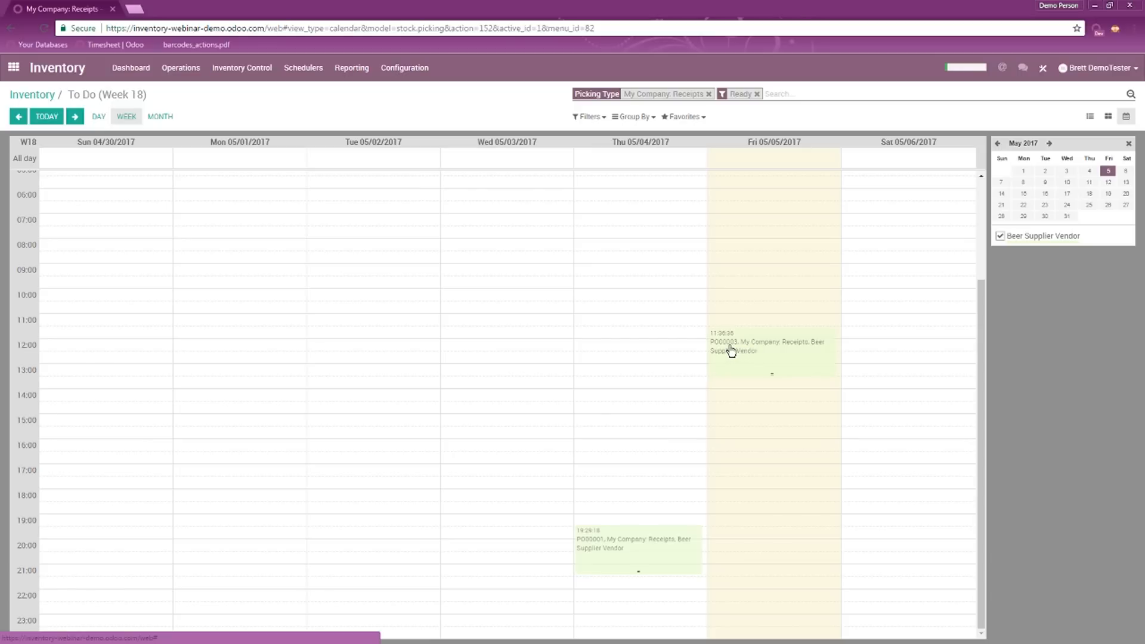
{"action": "left_click_drag", "start_coordinate": [731, 350], "coordinate": [726, 544]}
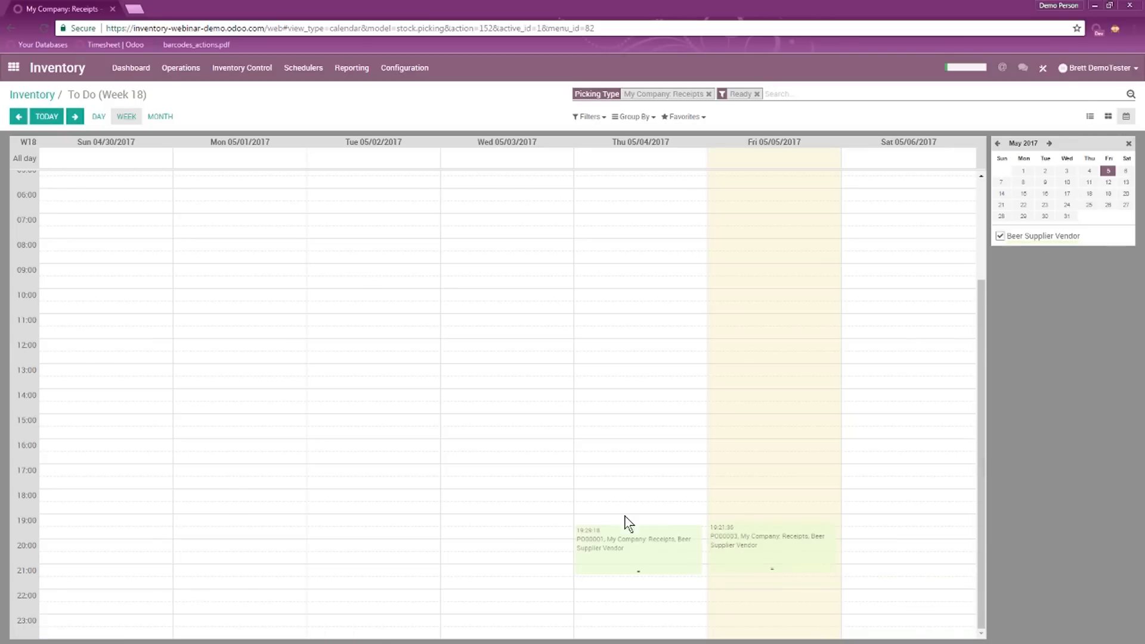
{"action": "left_click", "coordinate": [1089, 116]}
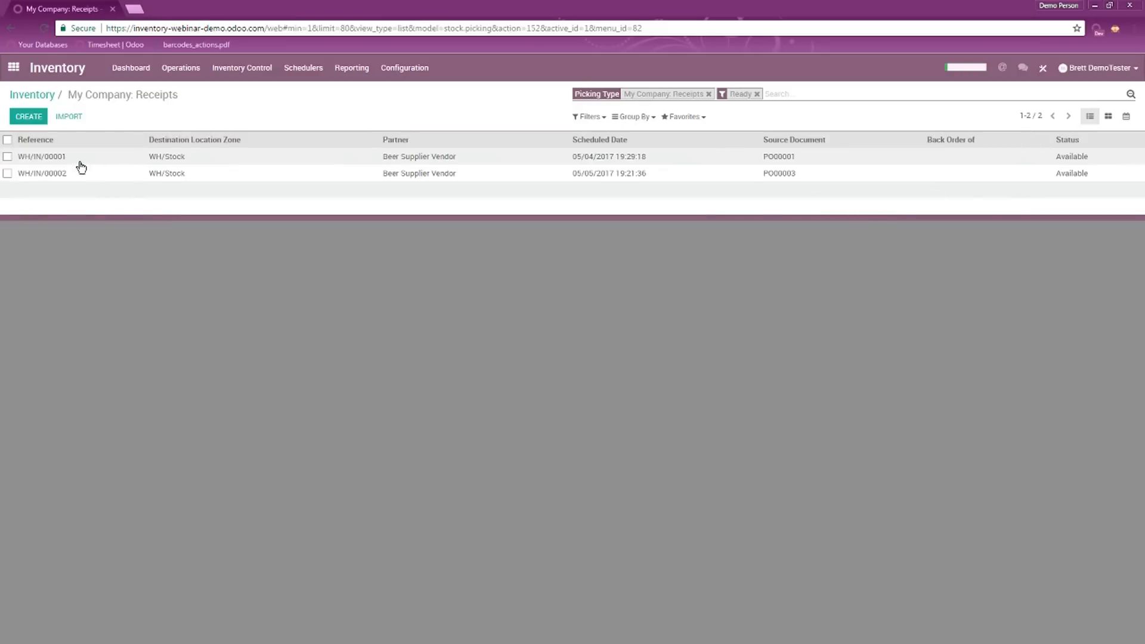
- Print the Picking Operations report for all listed receipts
{"action": "left_click", "coordinate": [8, 141]}
{"action": "left_click", "coordinate": [514, 115]}
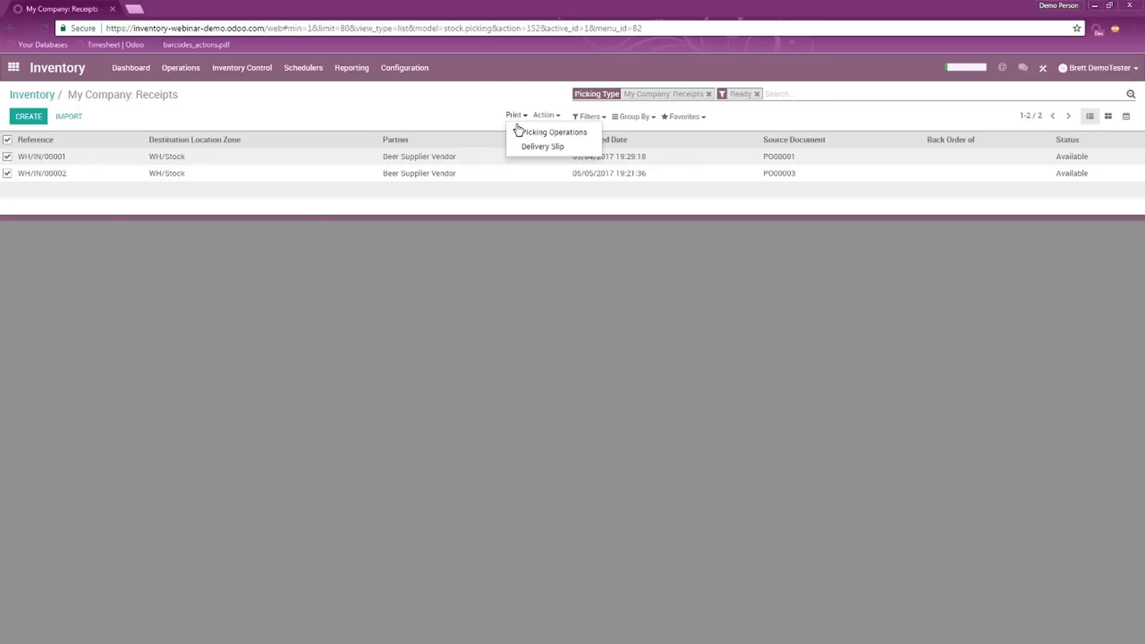
{"action": "left_click", "coordinate": [556, 133]}
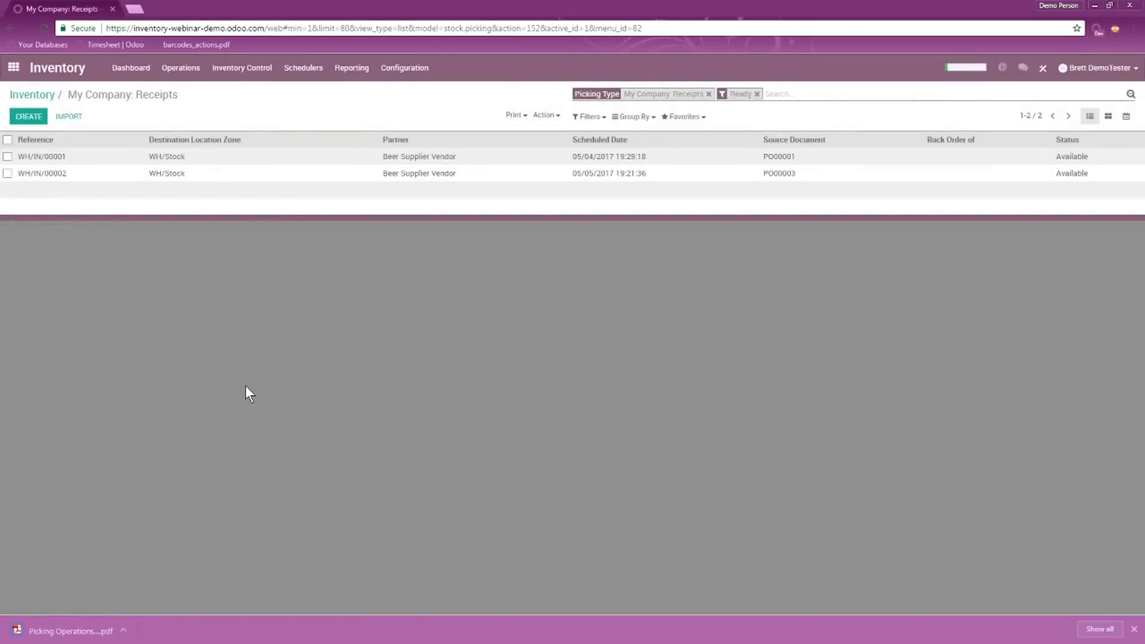
- Open the downloaded Picking Operations PDF and examine the barcode, products, quantities and destinations for both receipts
{"action": "left_click", "coordinate": [77, 630]}
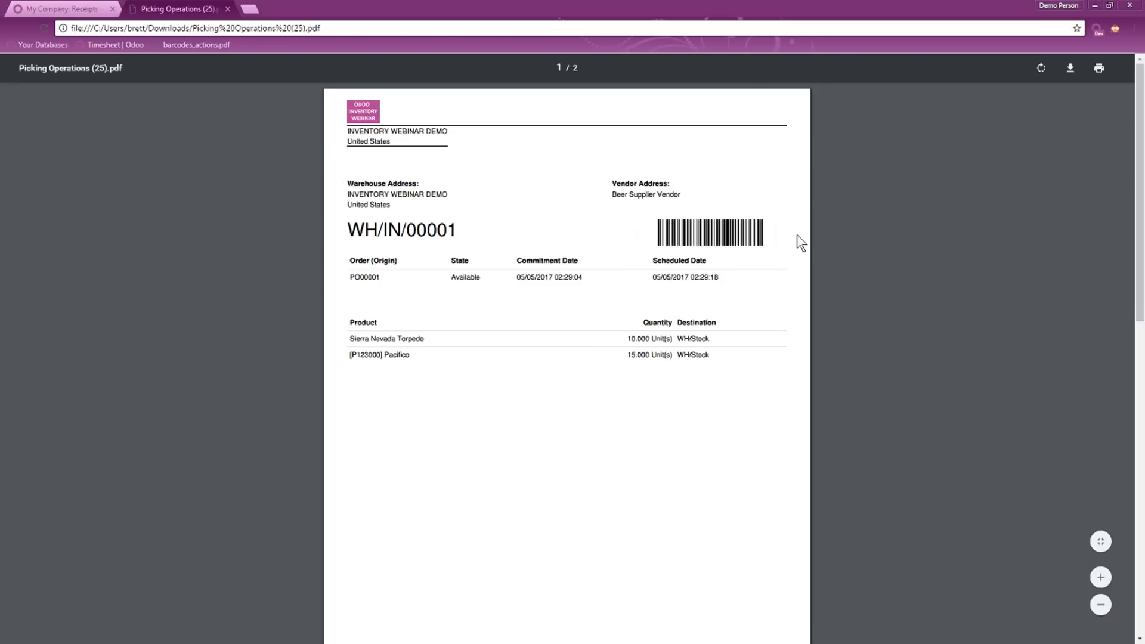
{"action": "scroll", "coordinate": [798, 243], "scroll_direction": "down", "scroll_amount": 1}
{"action": "scroll", "coordinate": [795, 238], "scroll_direction": "up", "scroll_amount": 1}
{"action": "scroll", "coordinate": [779, 289], "scroll_direction": "down", "scroll_amount": 8}
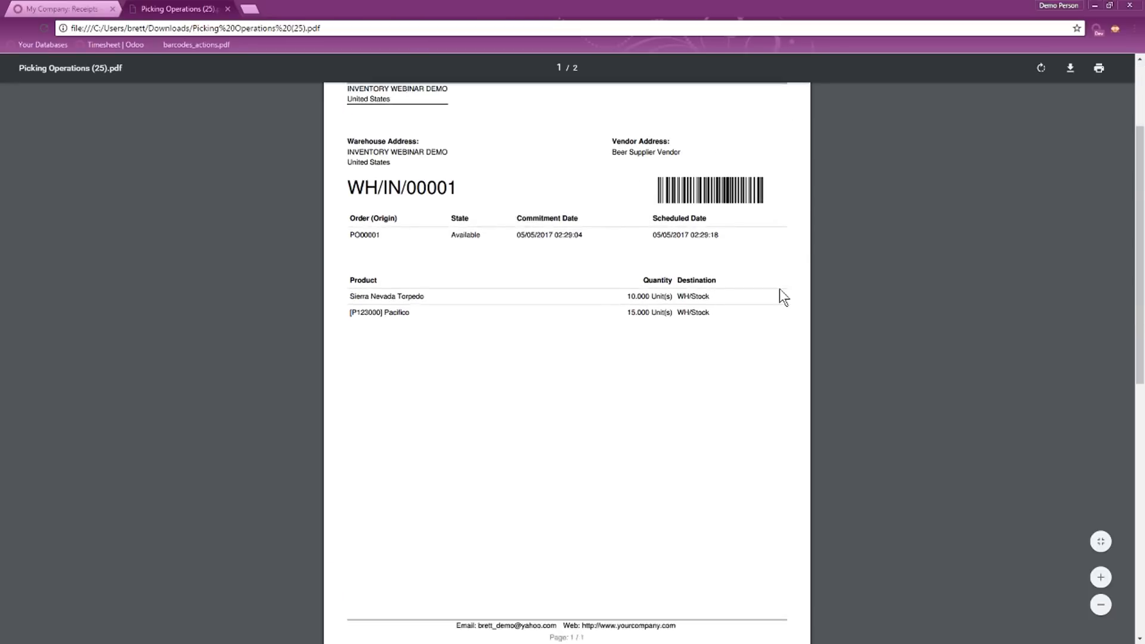
{"action": "scroll", "coordinate": [487, 358], "scroll_direction": "up", "scroll_amount": 1}
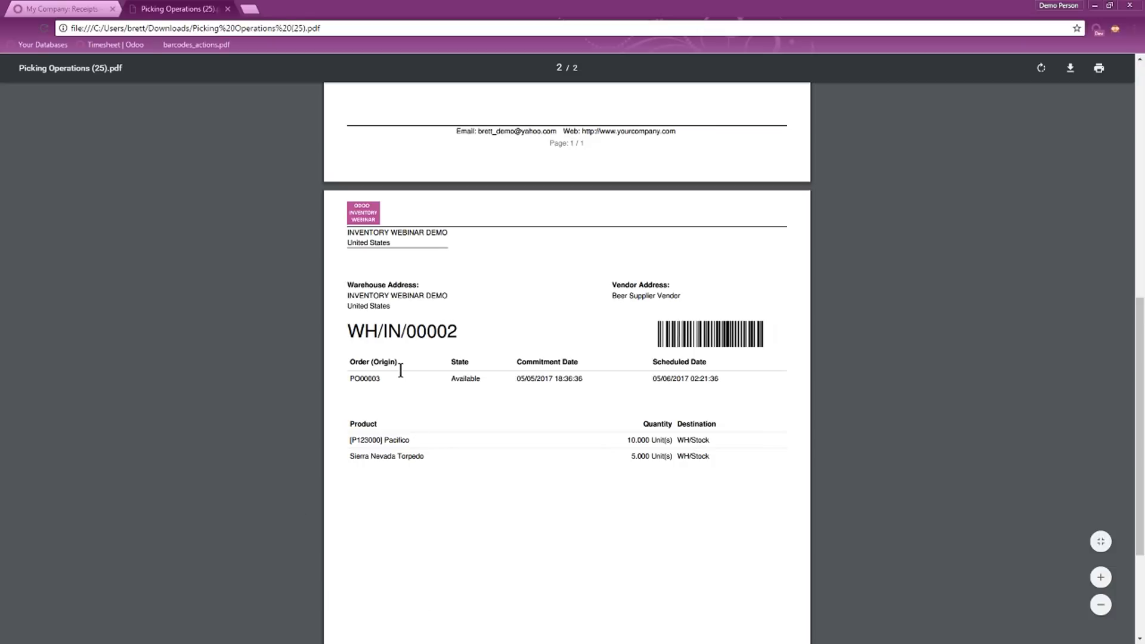
{"action": "scroll", "coordinate": [401, 370], "scroll_direction": "down", "scroll_amount": 1}
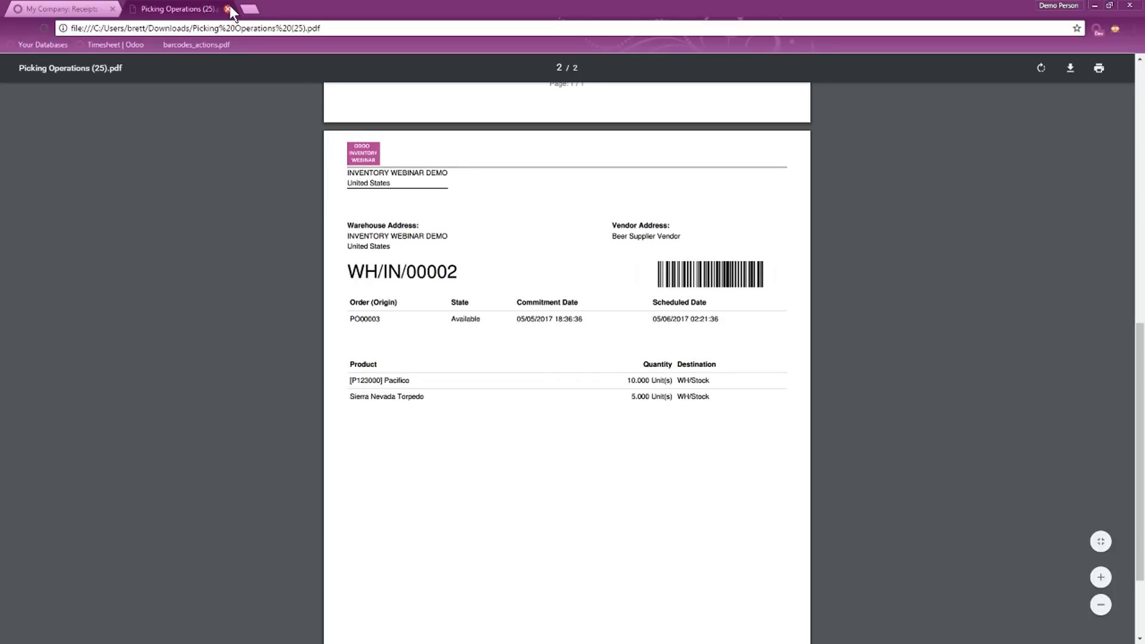
- Close the PDF, open receipt WH/IN/00002, start validating it, and cancel the immediate transfer
{"action": "left_click", "coordinate": [228, 9]}
{"action": "left_click", "coordinate": [138, 177]}
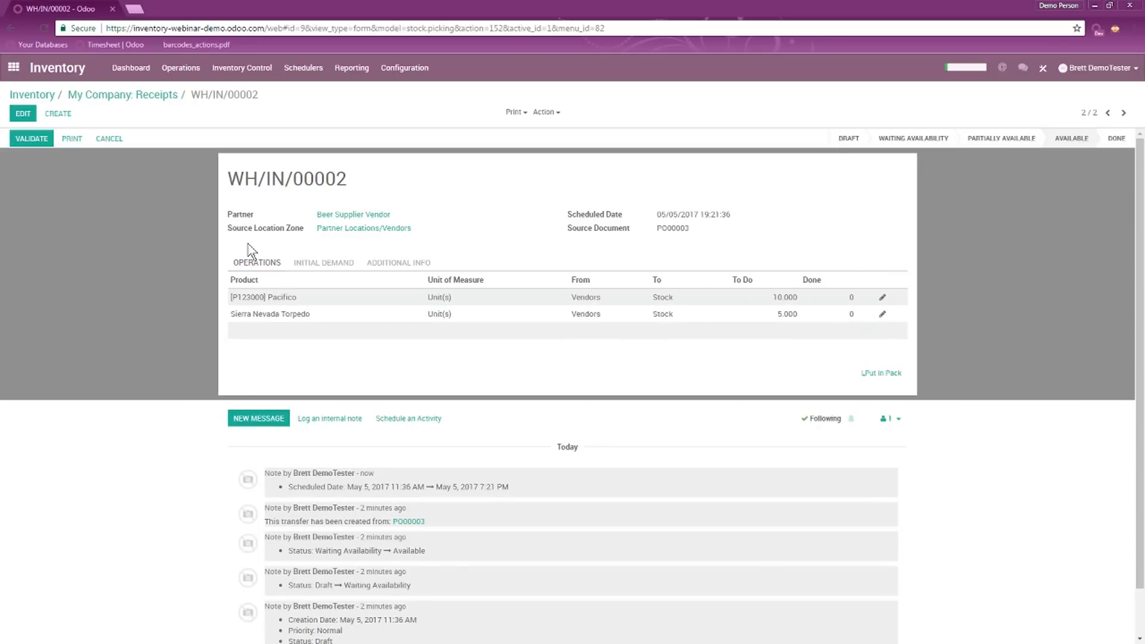
{"action": "left_click", "coordinate": [32, 142]}
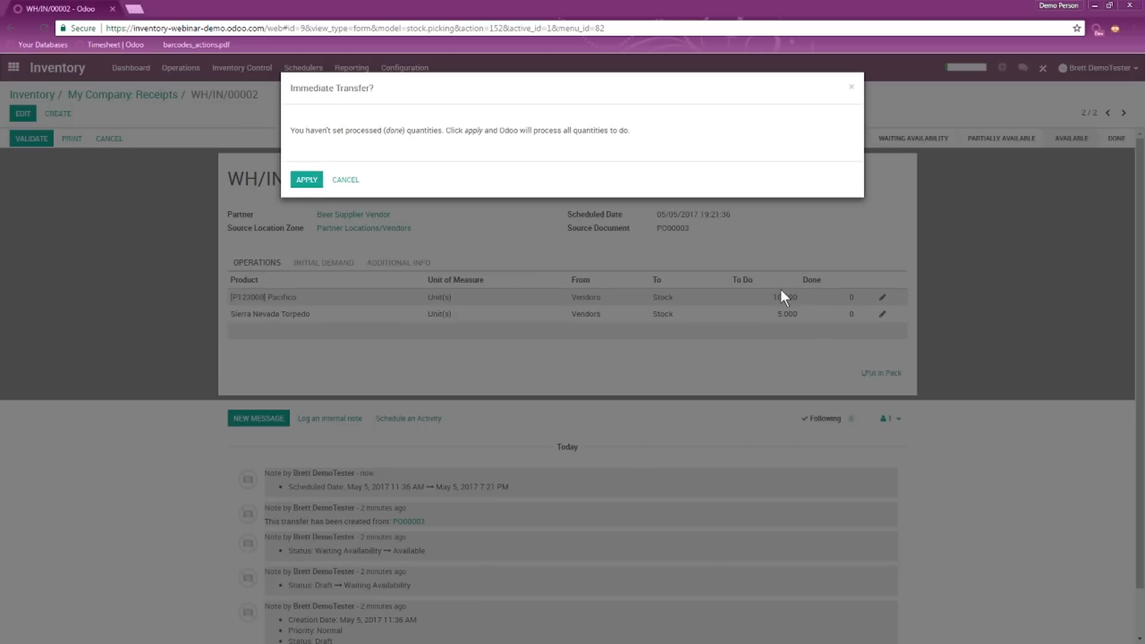
{"action": "left_click", "coordinate": [349, 180]}
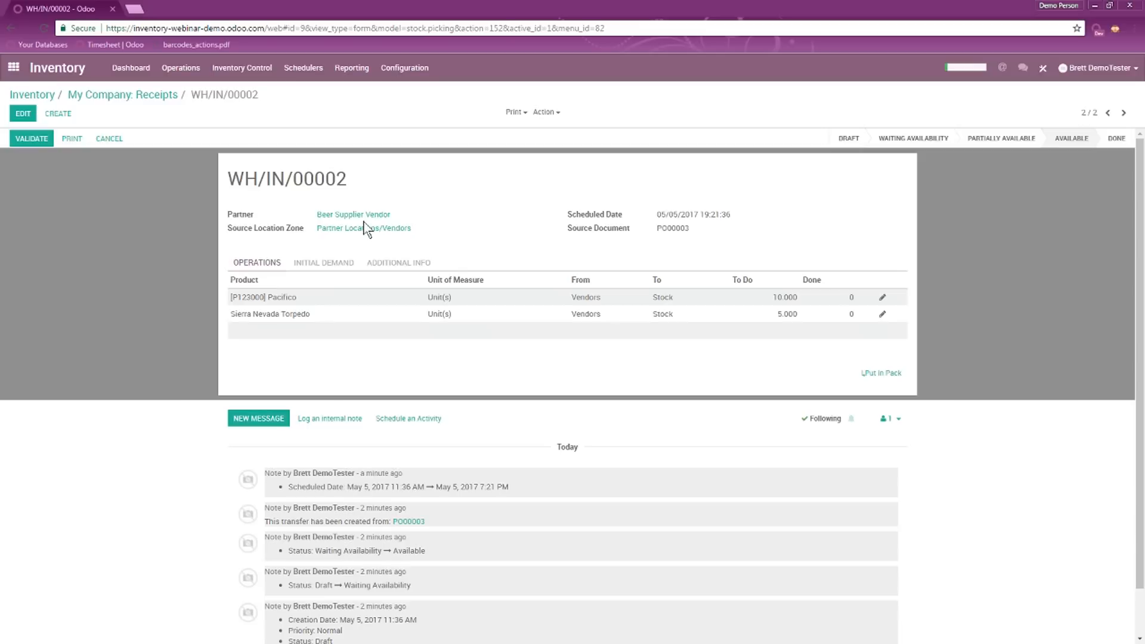
- Set the done quantities of Pacifico and Sierra Nevada Torpedo to 5 each, and validate the receipt with a backorder
{"action": "left_click", "coordinate": [23, 117]}
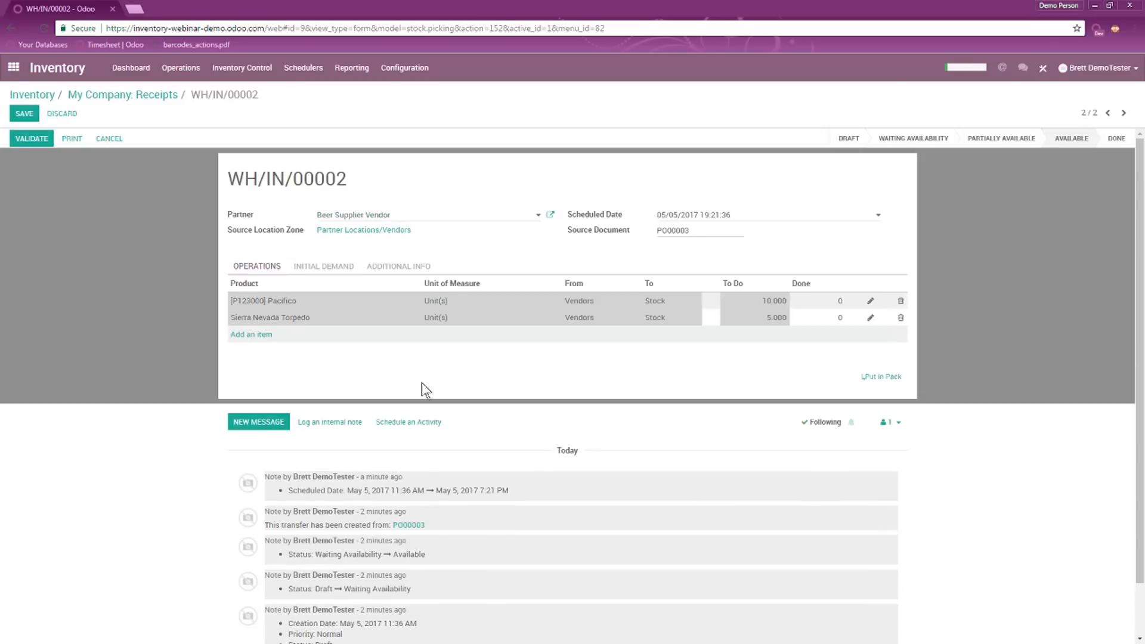
{"action": "left_click", "coordinate": [838, 301]}
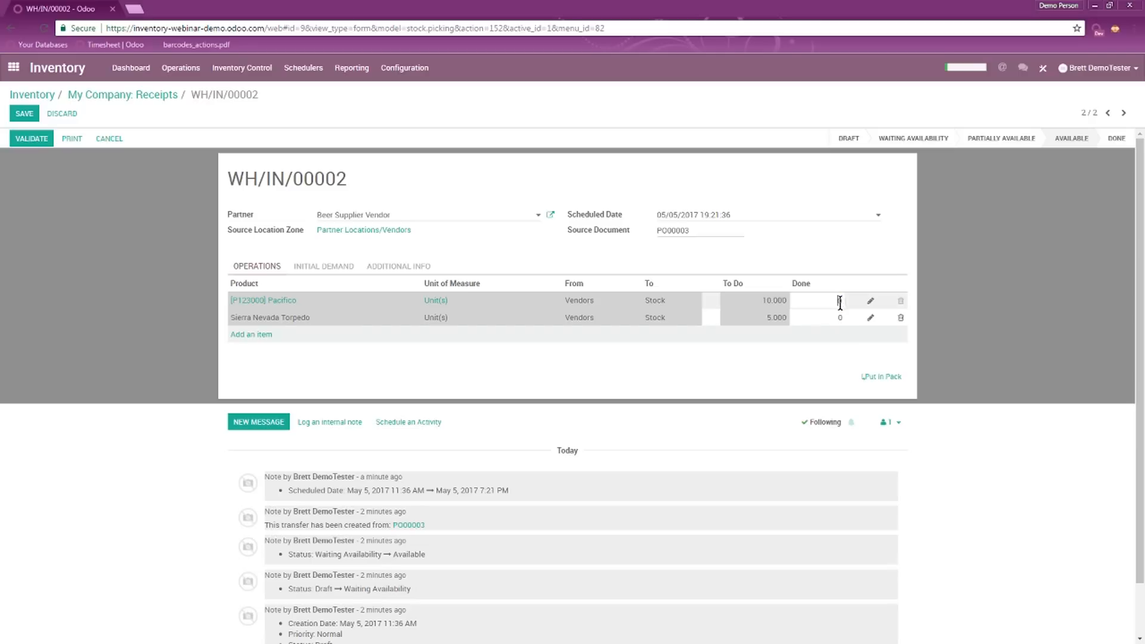
{"action": "left_click_drag", "start_coordinate": [835, 302], "coordinate": [843, 301]}
{"action": "type", "text": "5"}
{"action": "left_click", "coordinate": [834, 322]}
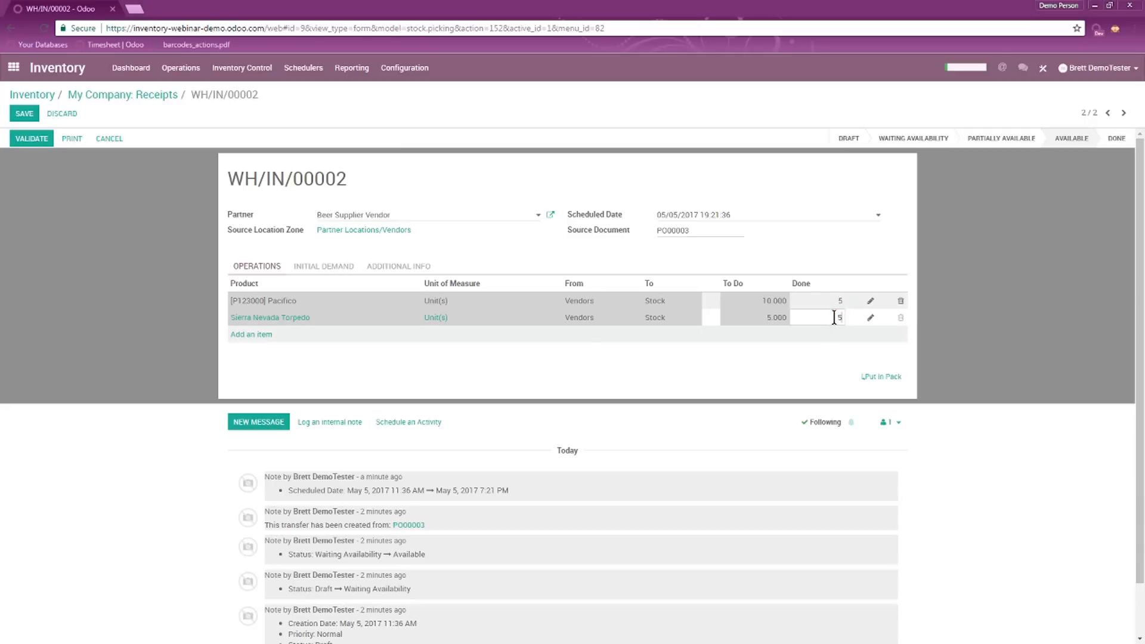
{"action": "left_click", "coordinate": [933, 309]}
{"action": "left_click", "coordinate": [29, 142]}
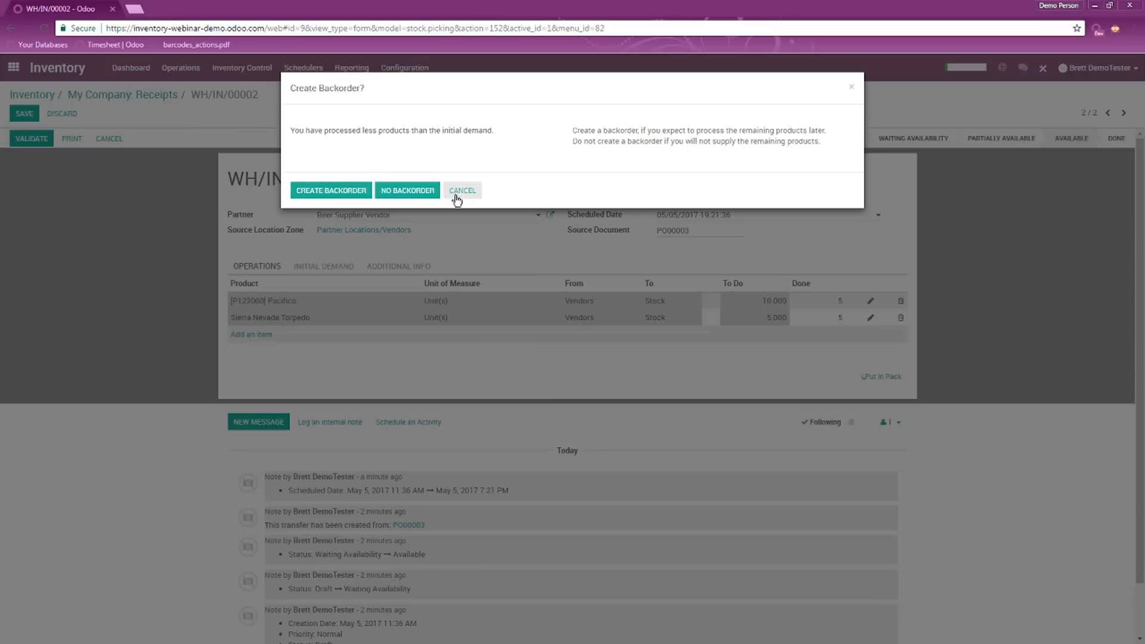
{"action": "left_click", "coordinate": [336, 191]}
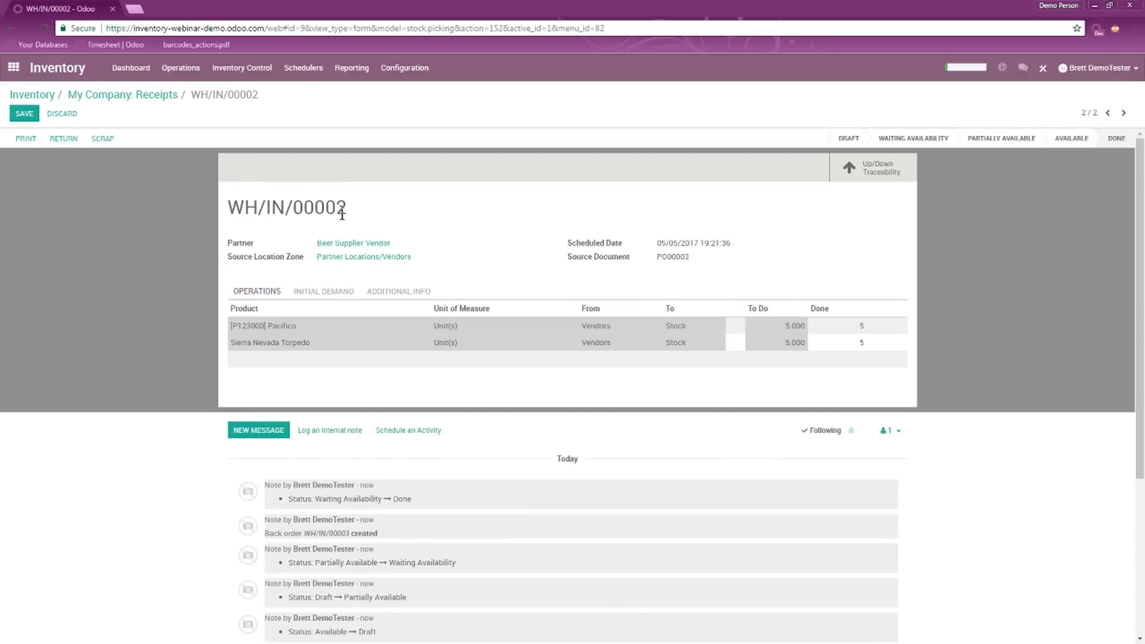
- Examine the validated receipt's number and the explanation of its status stages
{"action": "left_click_drag", "start_coordinate": [351, 212], "coordinate": [301, 210]}
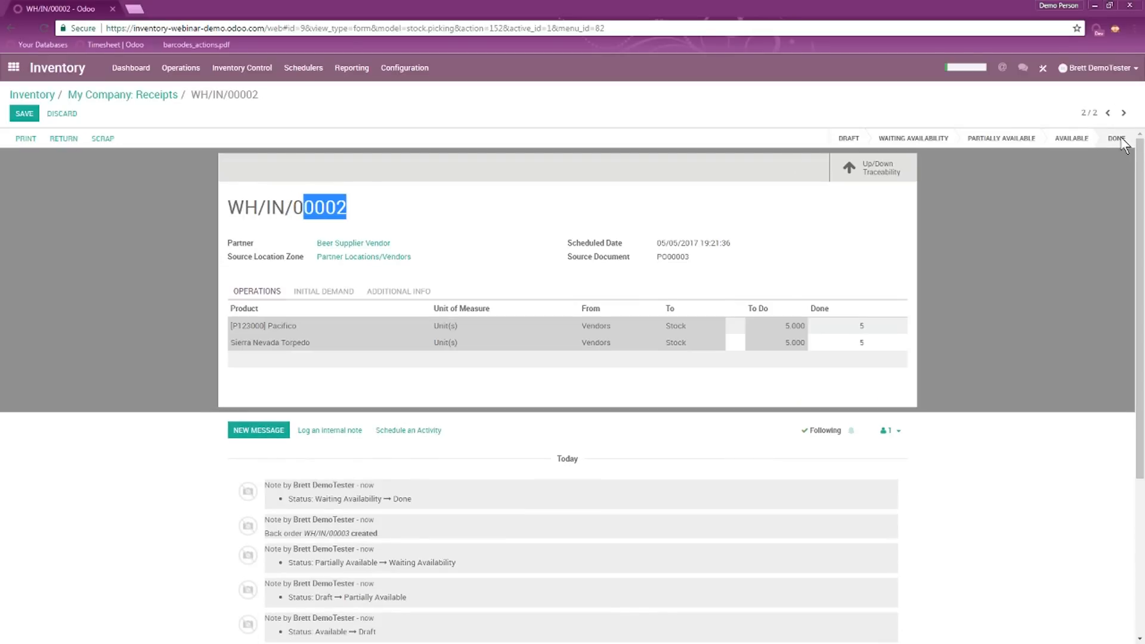
{"action": "mouse_move", "coordinate": [858, 134]}
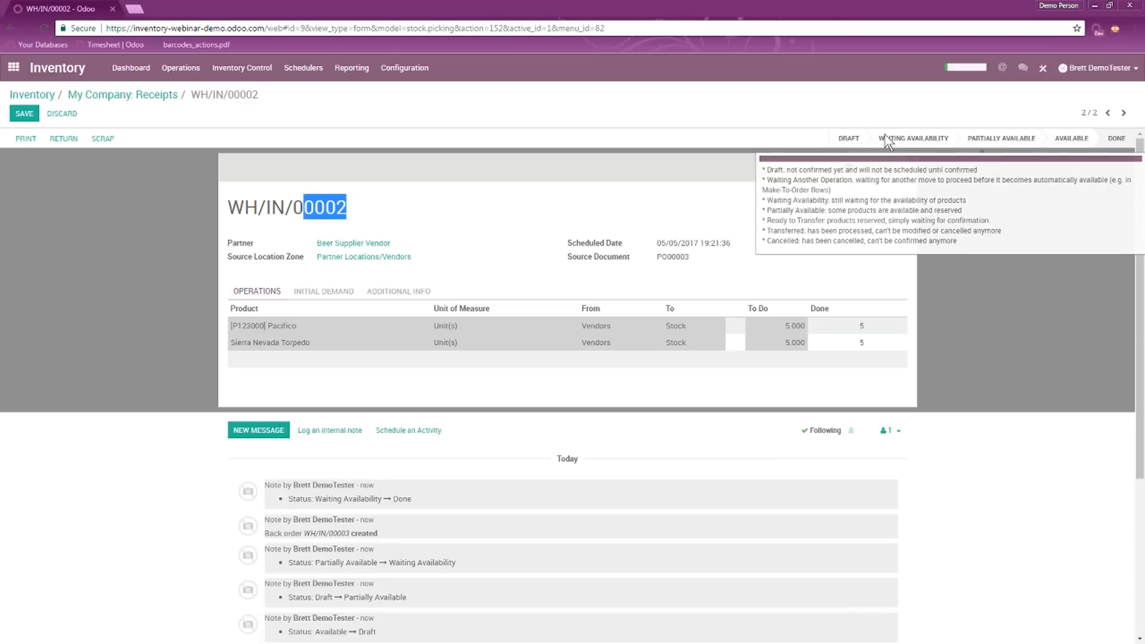
{"action": "left_click", "coordinate": [1080, 352]}
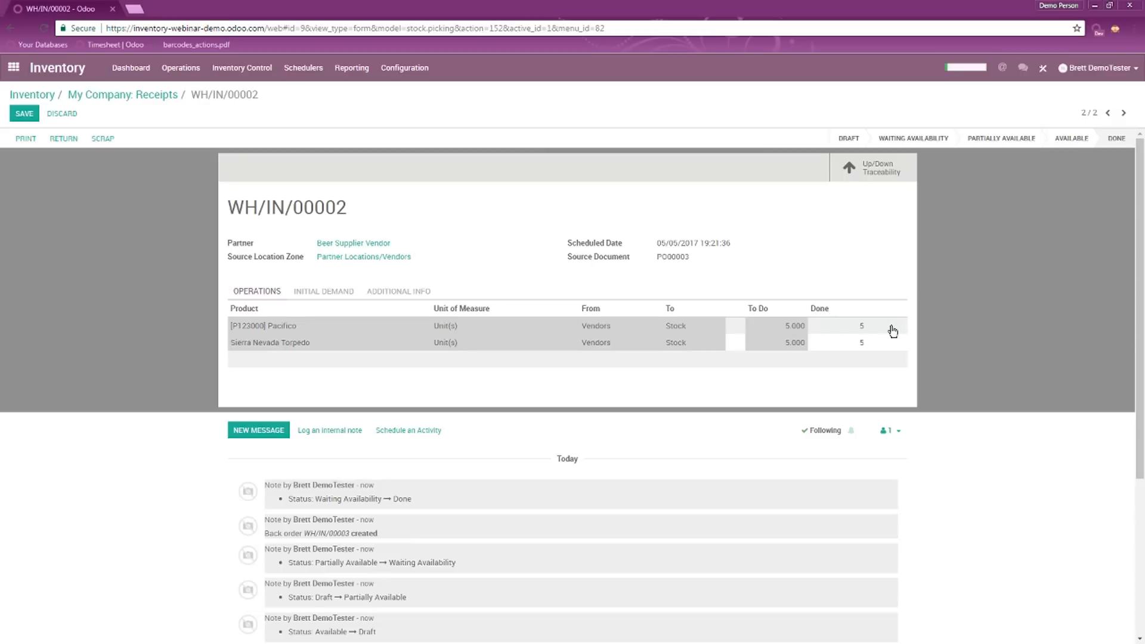
- Open backorder WH/IN/00003 from the receipts list, check its source document and original receipt, and return to the list
{"action": "left_click", "coordinate": [123, 95]}
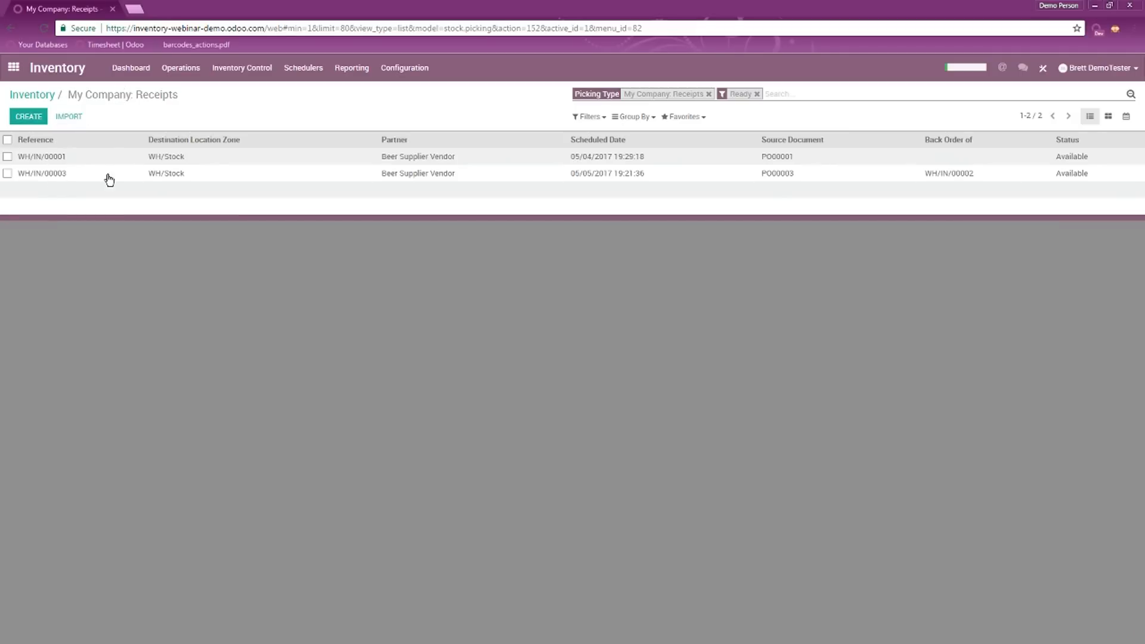
{"action": "left_click", "coordinate": [55, 177]}
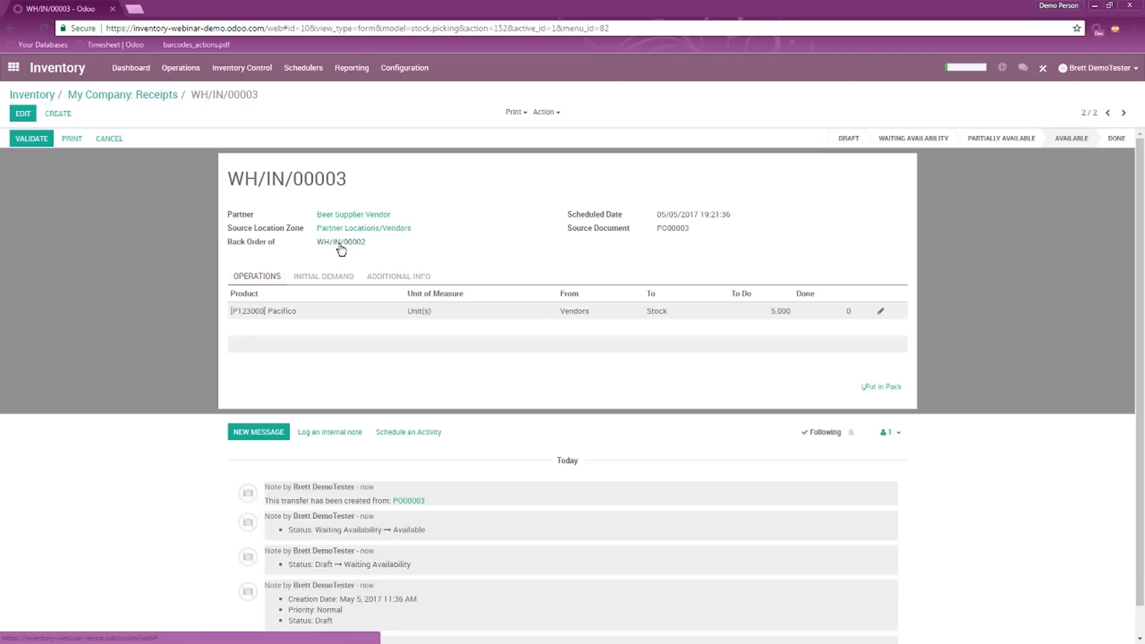
{"action": "mouse_move", "coordinate": [704, 230]}
{"action": "left_mouse_down"}
{"action": "mouse_move", "coordinate": [656, 229]}
{"action": "mouse_move", "coordinate": [696, 230]}
{"action": "left_mouse_up"}
{"action": "left_click", "coordinate": [664, 226]}
{"action": "left_click", "coordinate": [718, 243]}
{"action": "left_click", "coordinate": [353, 242]}
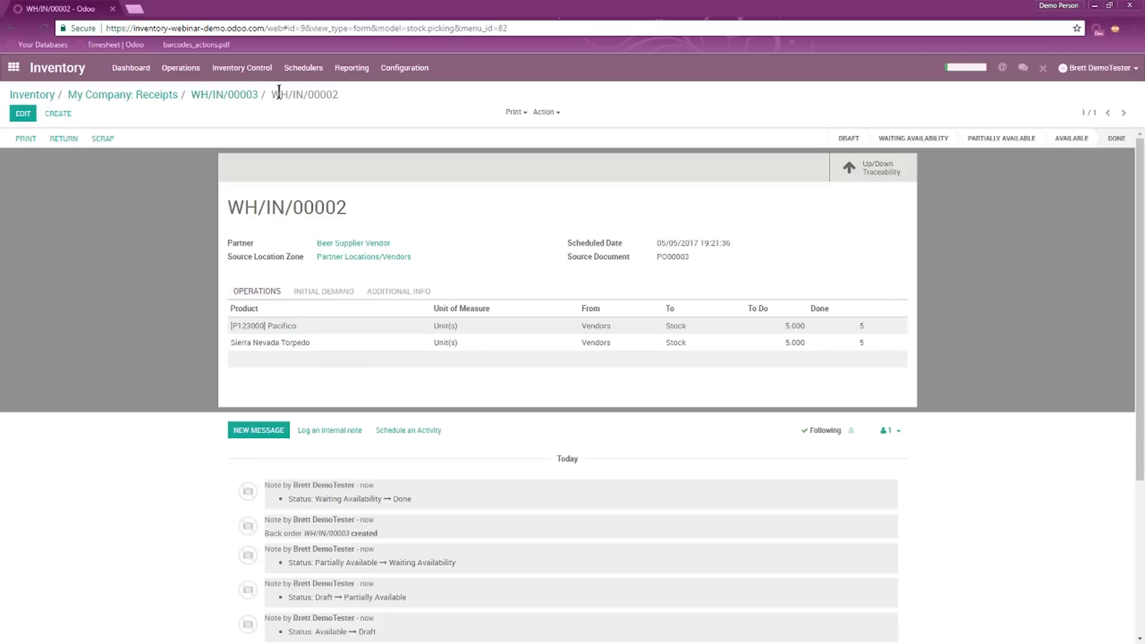
{"action": "left_click", "coordinate": [249, 94]}
{"action": "left_click", "coordinate": [159, 95]}
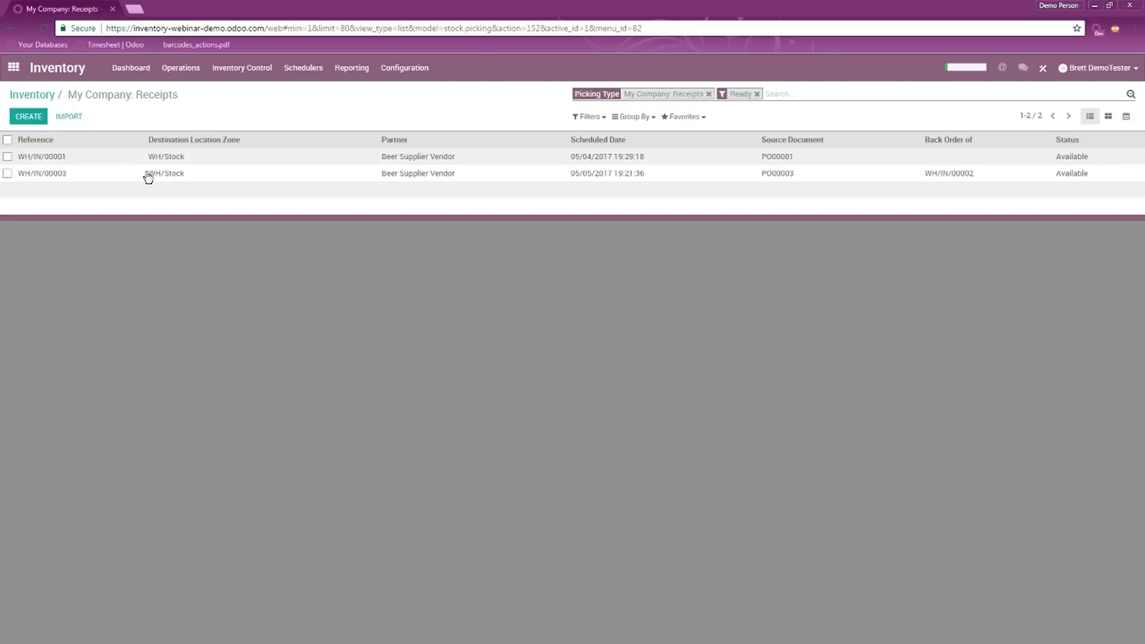
- Show the inventory product catalogue and open the Sierra Nevada Torpedo product to check its on-hand quantity
{"action": "left_click", "coordinate": [229, 72]}
{"action": "left_click", "coordinate": [242, 93]}
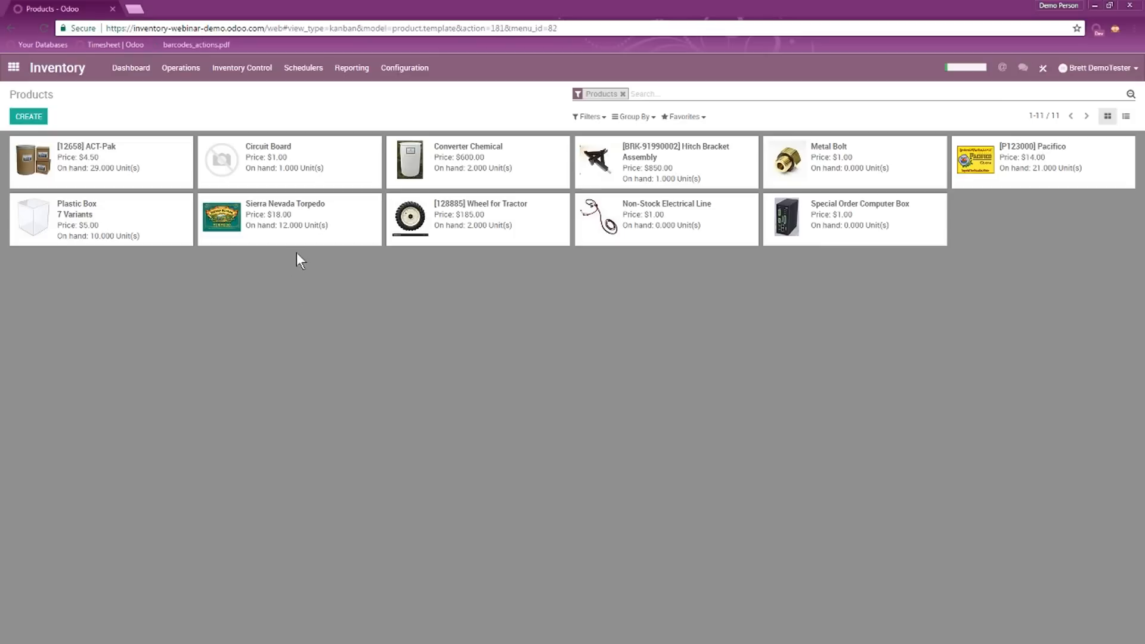
{"action": "left_click", "coordinate": [353, 209]}
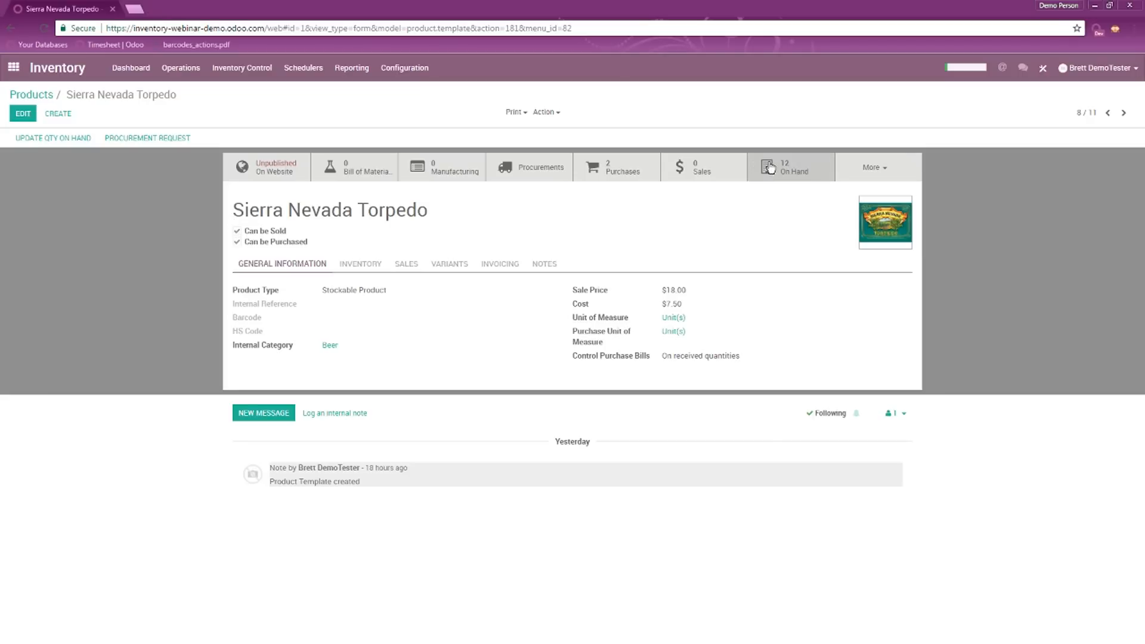
- Check the stock level forecast for Sierra Nevada Torpedo and return to the product list
{"action": "left_click", "coordinate": [889, 167]}
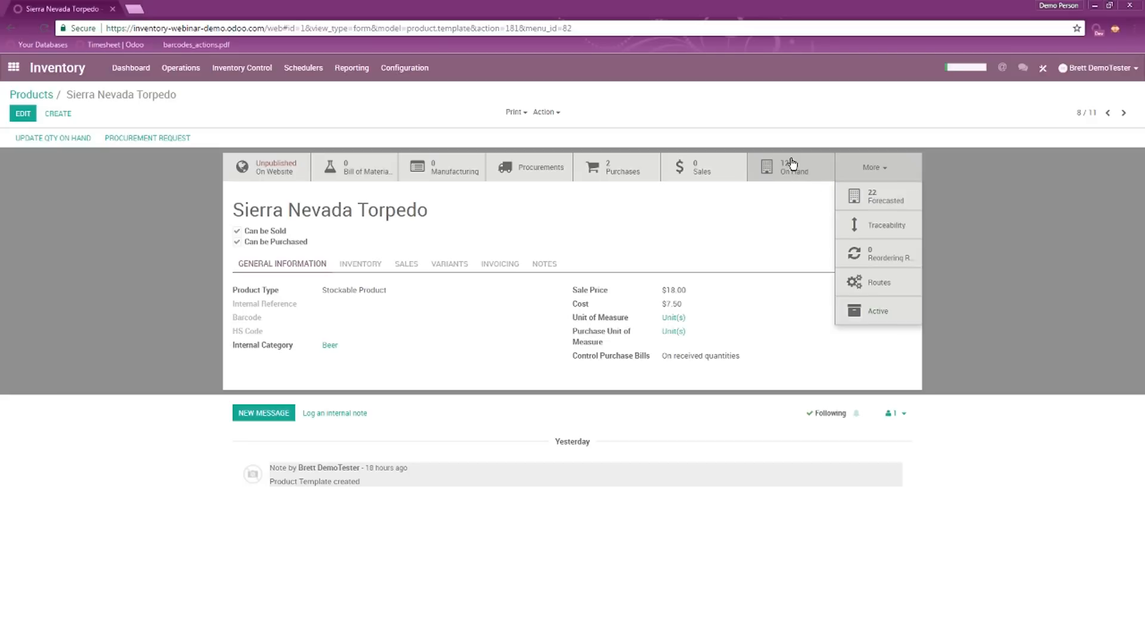
{"action": "left_click", "coordinate": [885, 195]}
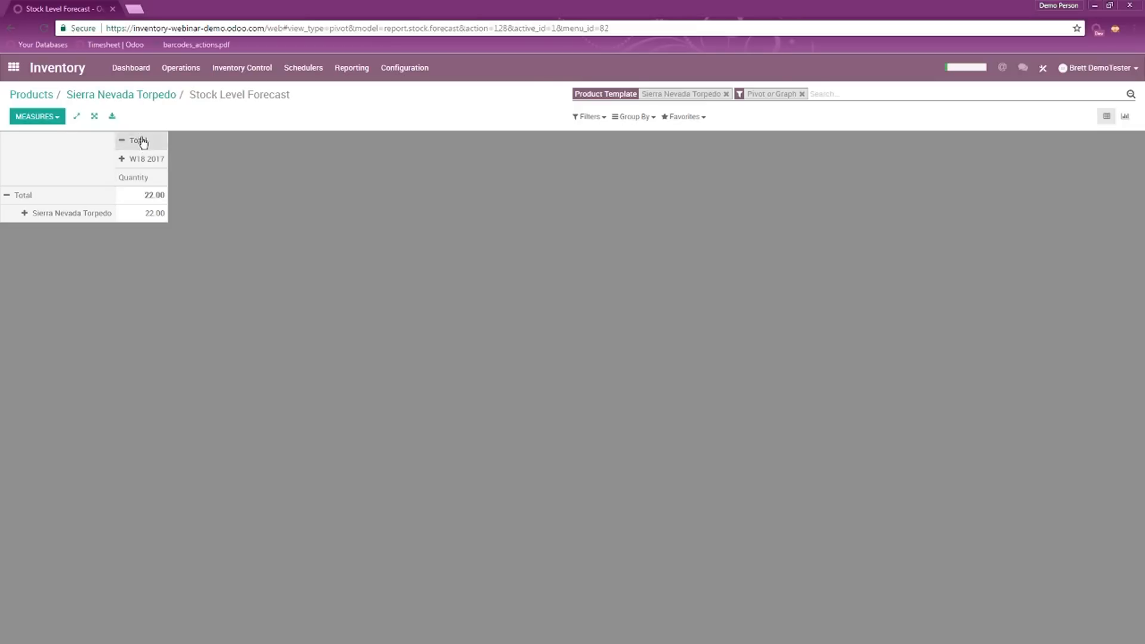
{"action": "left_click", "coordinate": [138, 98]}
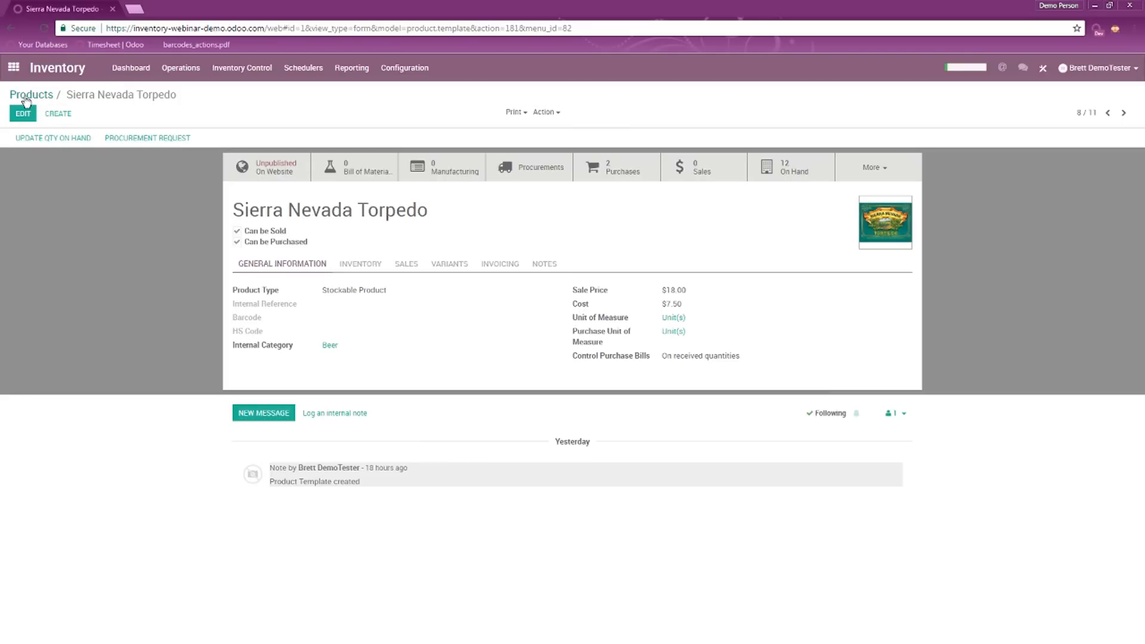
{"action": "left_click", "coordinate": [27, 100]}
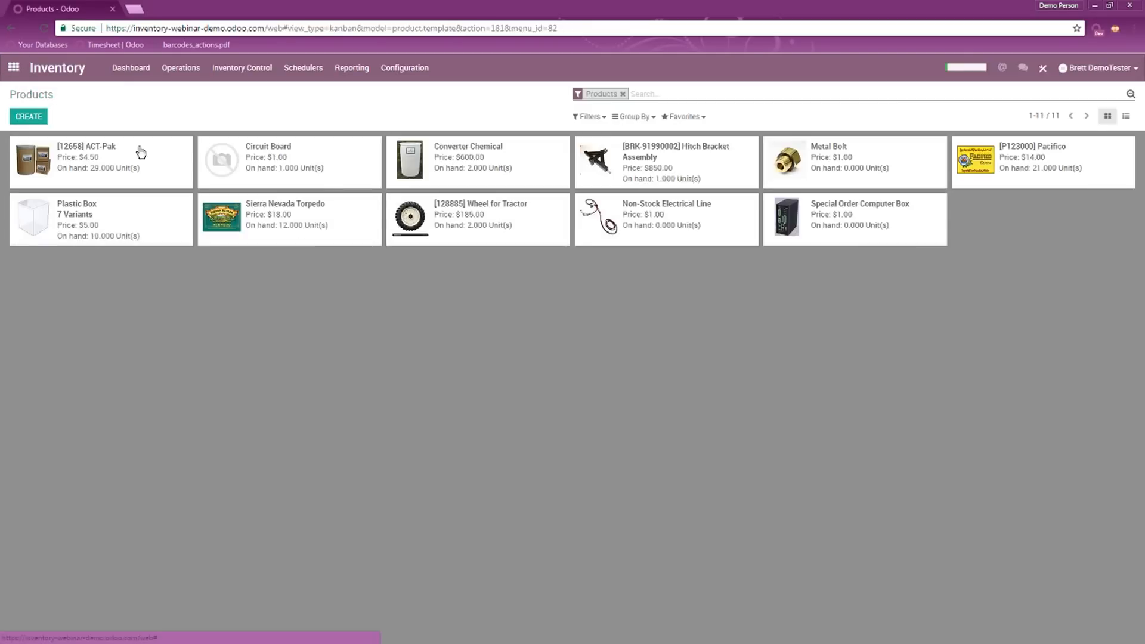
- Review the pending receipts and delivery orders on the Inventory overview, then return to the app overview
{"action": "left_click", "coordinate": [21, 71]}
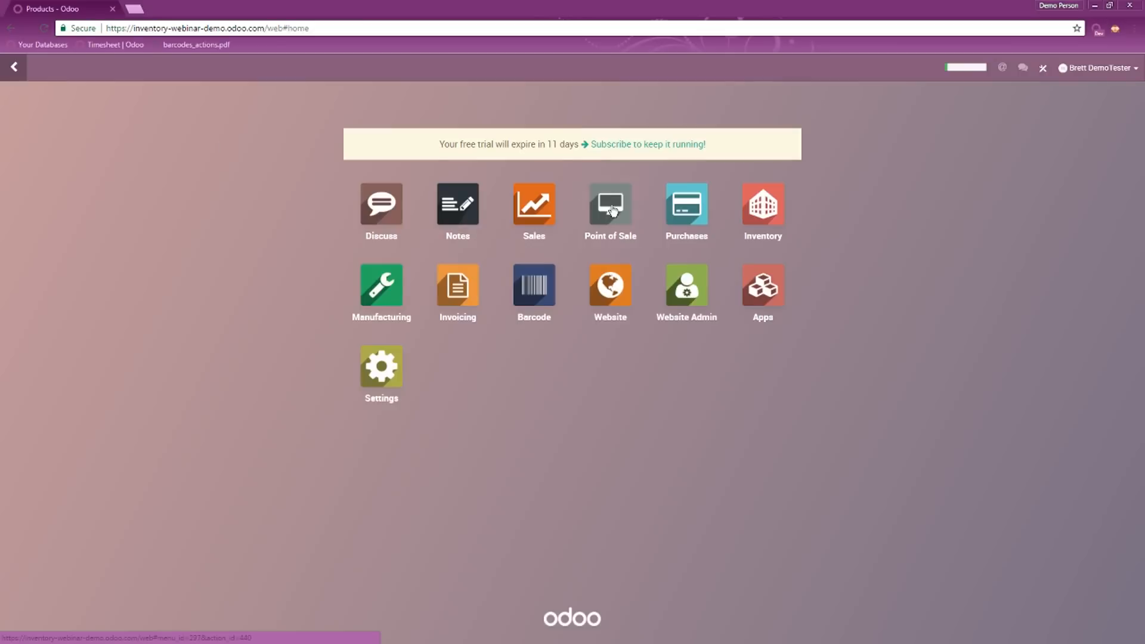
{"action": "left_click", "coordinate": [752, 213]}
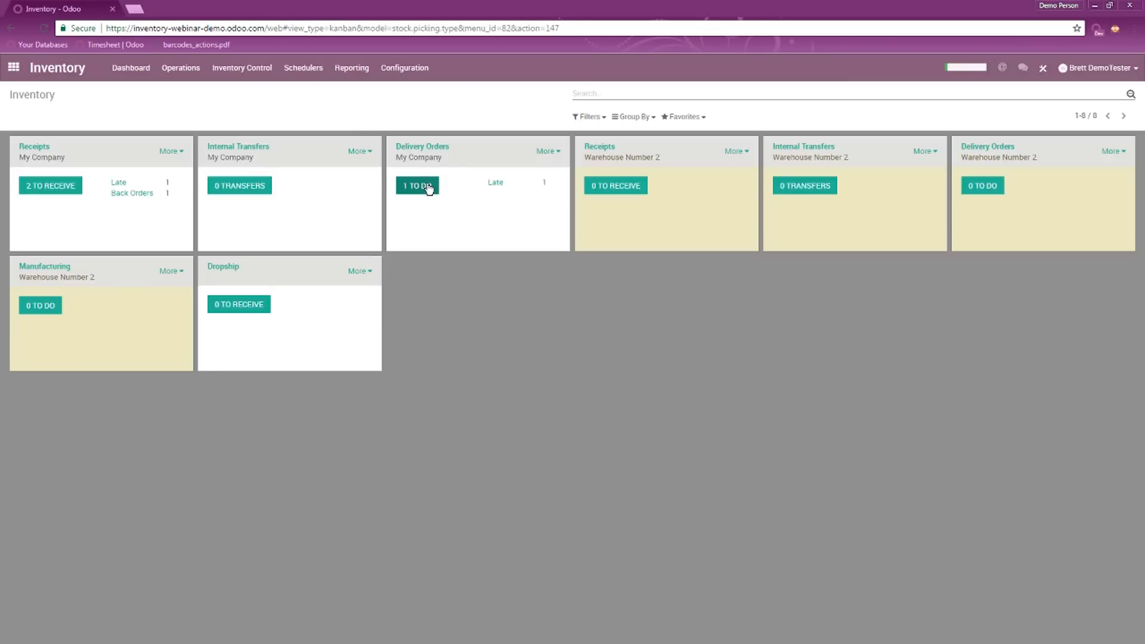
{"action": "left_click", "coordinate": [13, 67]}
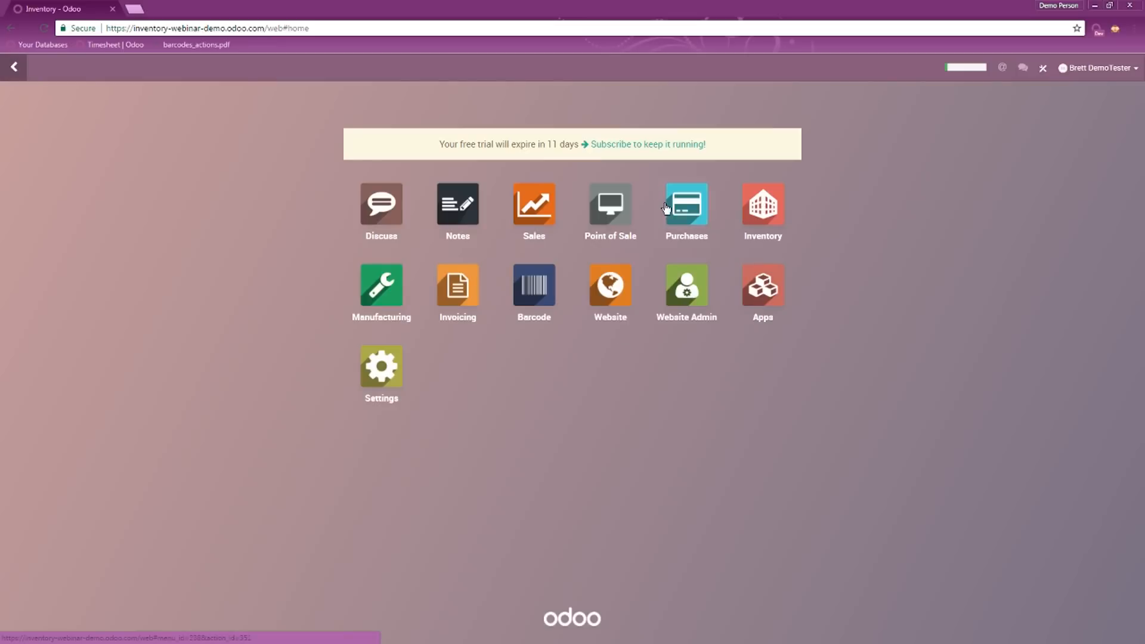
- Create a new sales order in Sales and add a new customer to it by full name
{"action": "left_click", "coordinate": [547, 209]}
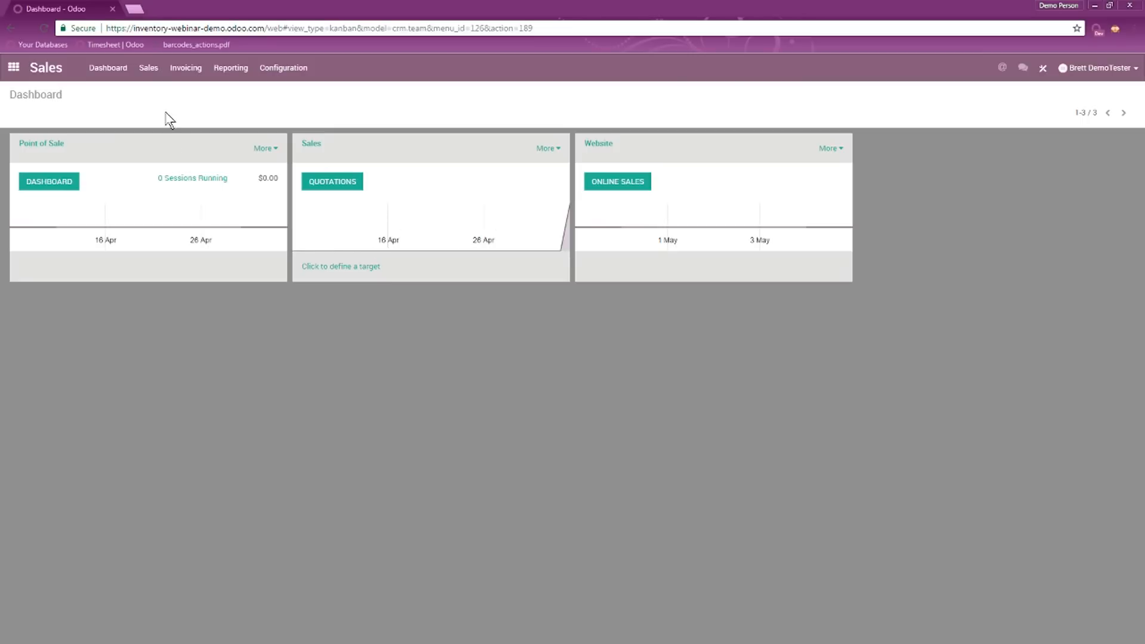
{"action": "left_click", "coordinate": [148, 68]}
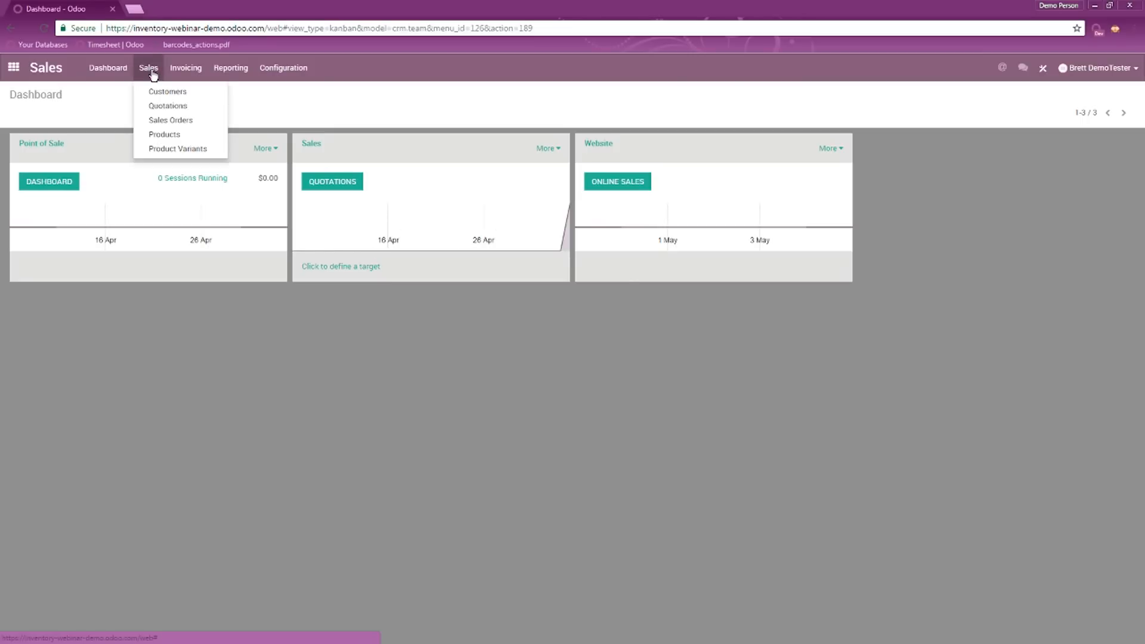
{"action": "left_click", "coordinate": [173, 121]}
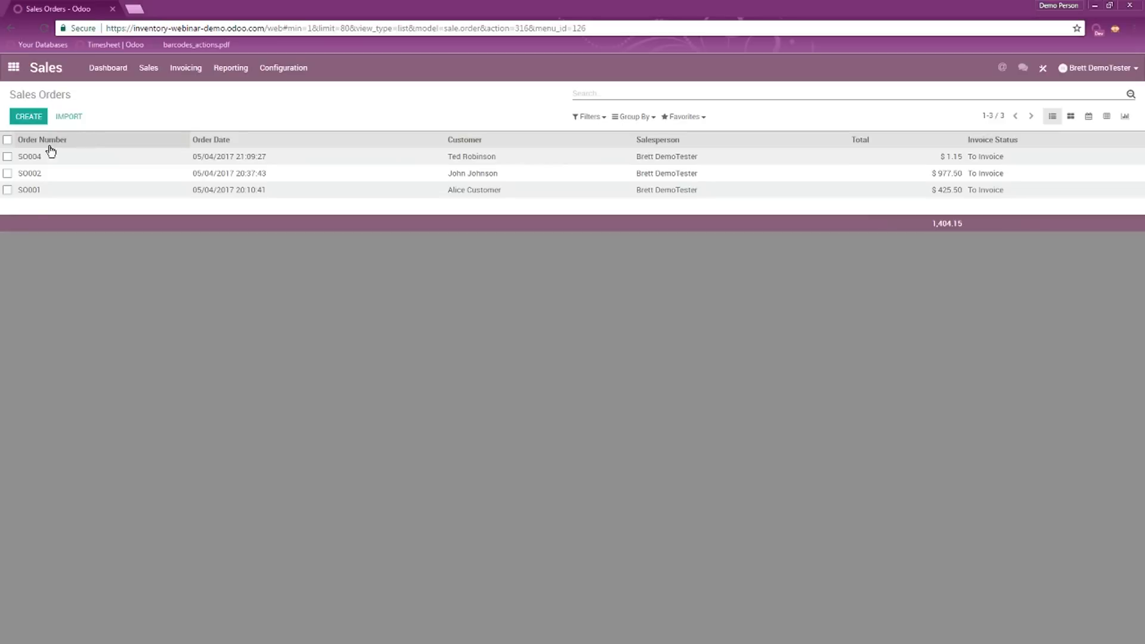
{"action": "left_click", "coordinate": [29, 124]}
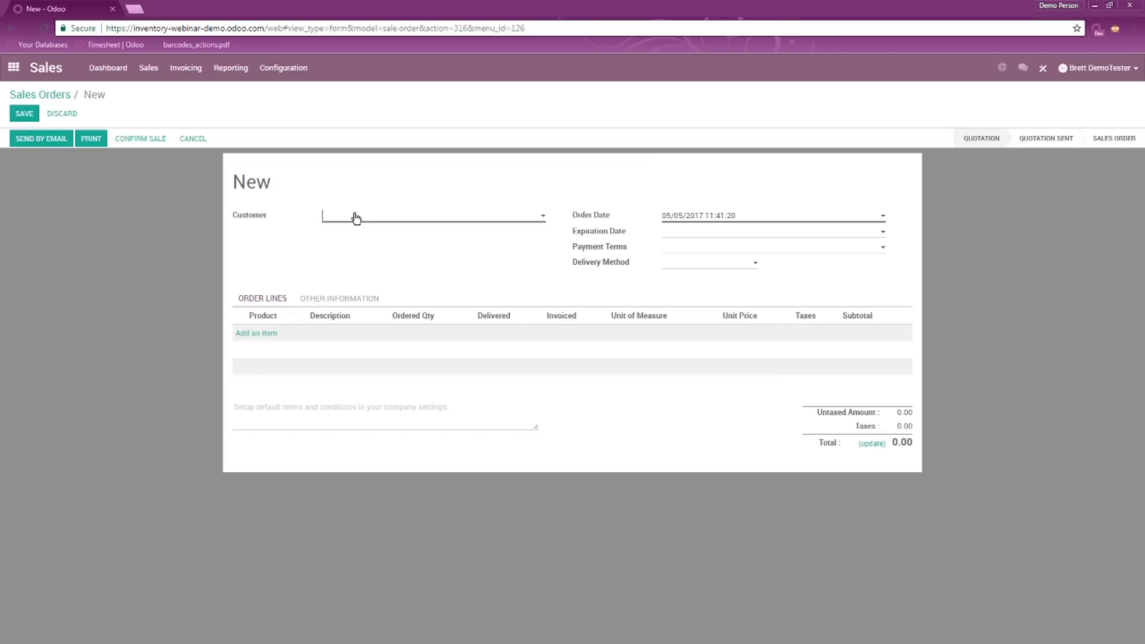
{"action": "type", "text": "Jim Jones"}
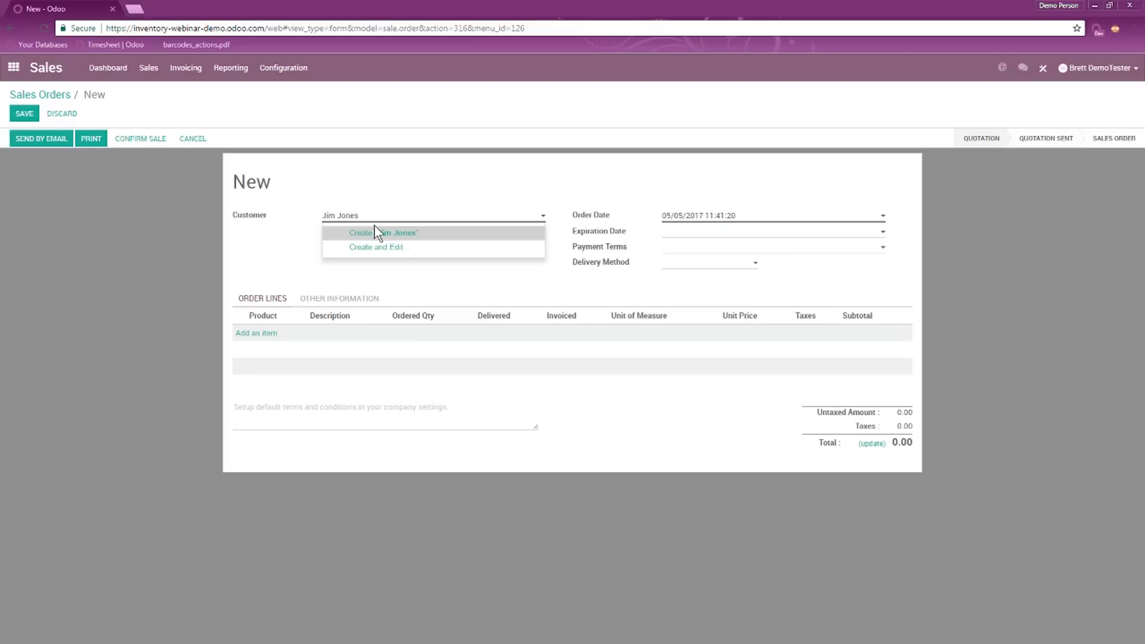
{"action": "left_click", "coordinate": [377, 233]}
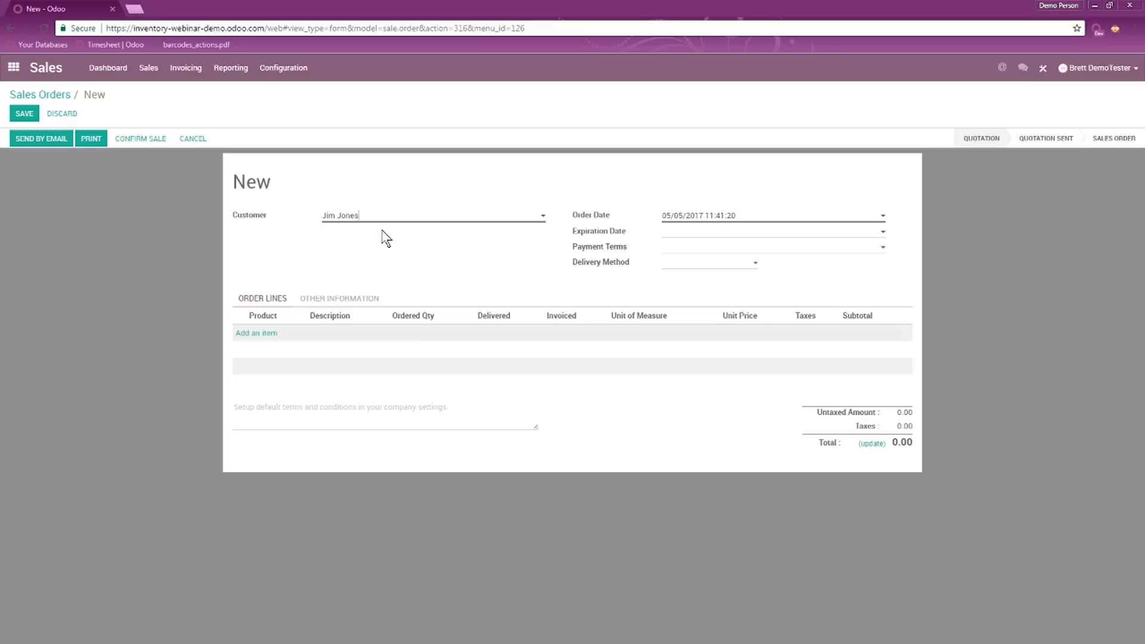
- Add an order line for one Wheel for Tractor and confirm the sale
{"action": "left_click", "coordinate": [263, 335]}
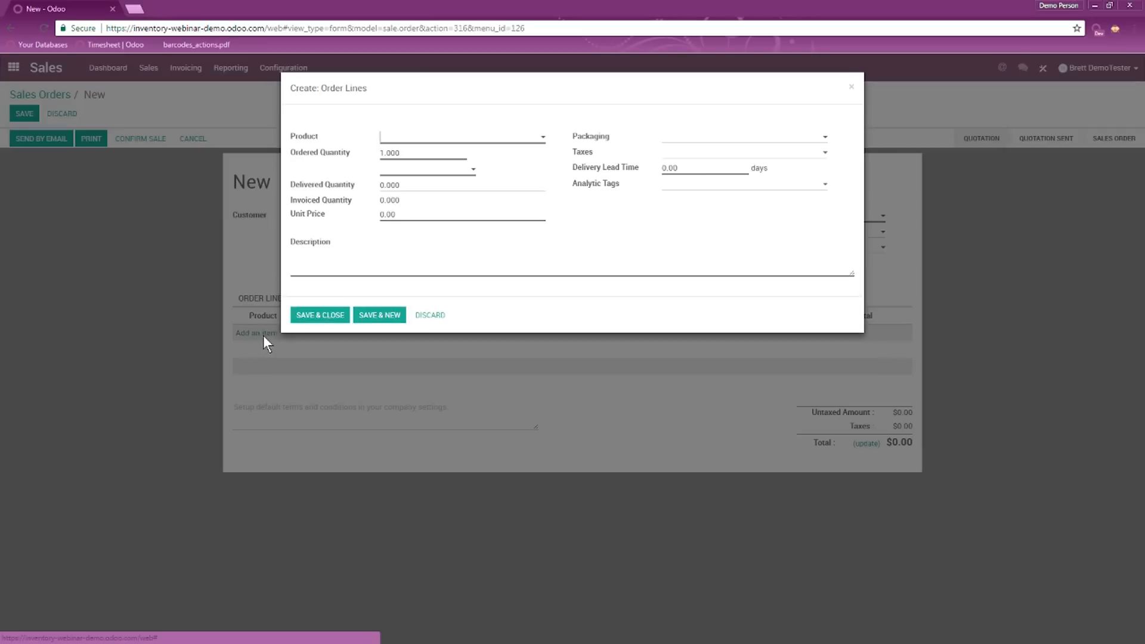
{"action": "left_click", "coordinate": [398, 139]}
{"action": "type", "text": "tractor"}
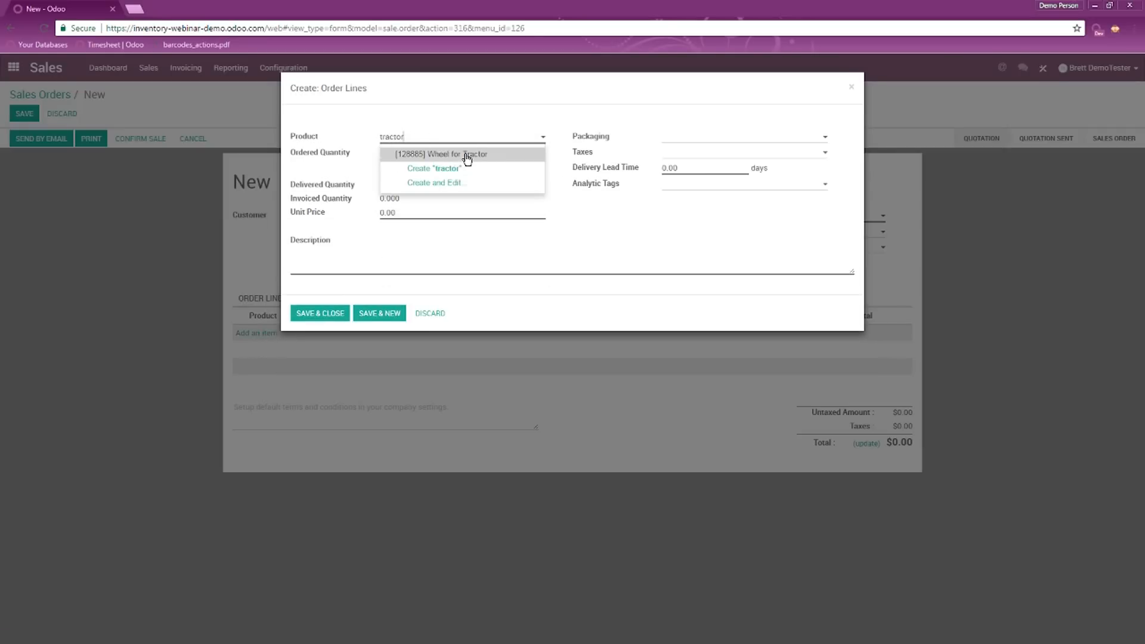
{"action": "left_click", "coordinate": [467, 154]}
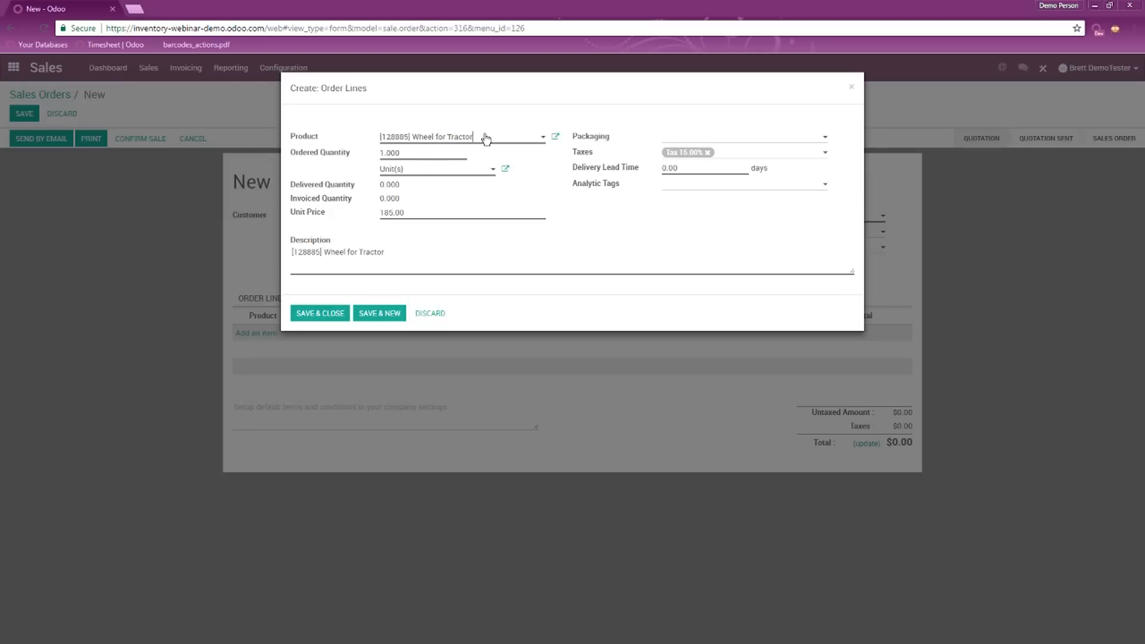
{"action": "left_click", "coordinate": [335, 315]}
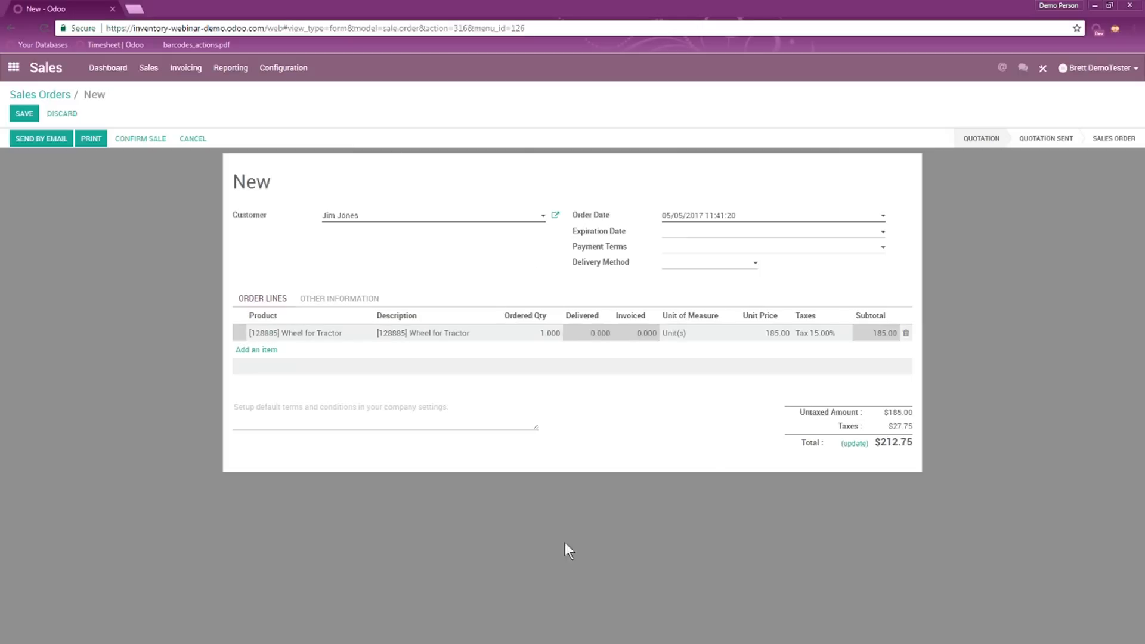
{"action": "left_click", "coordinate": [134, 142]}
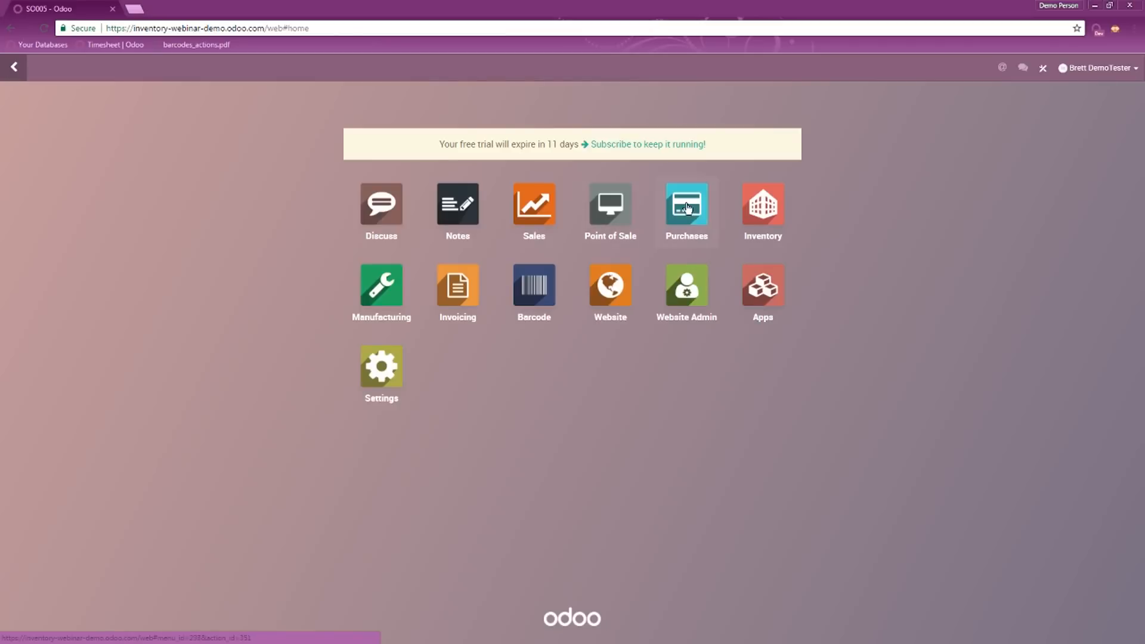
- Open the new sale's delivery order from the calendar of My Company's delivery orders in Inventory
{"action": "left_click", "coordinate": [766, 214]}
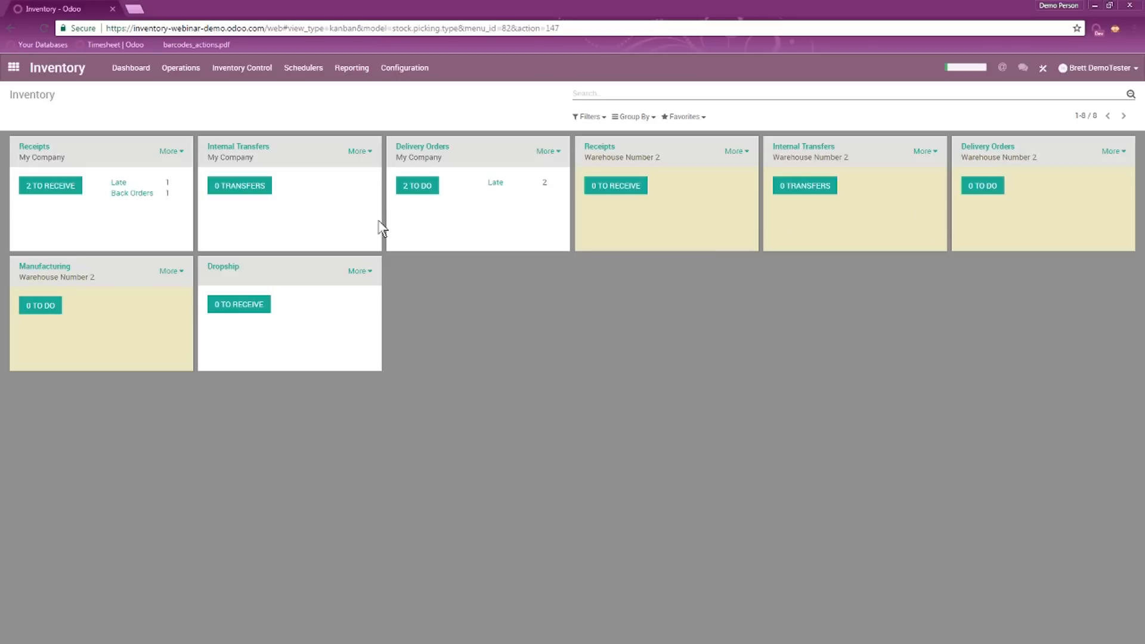
{"action": "left_click", "coordinate": [417, 186]}
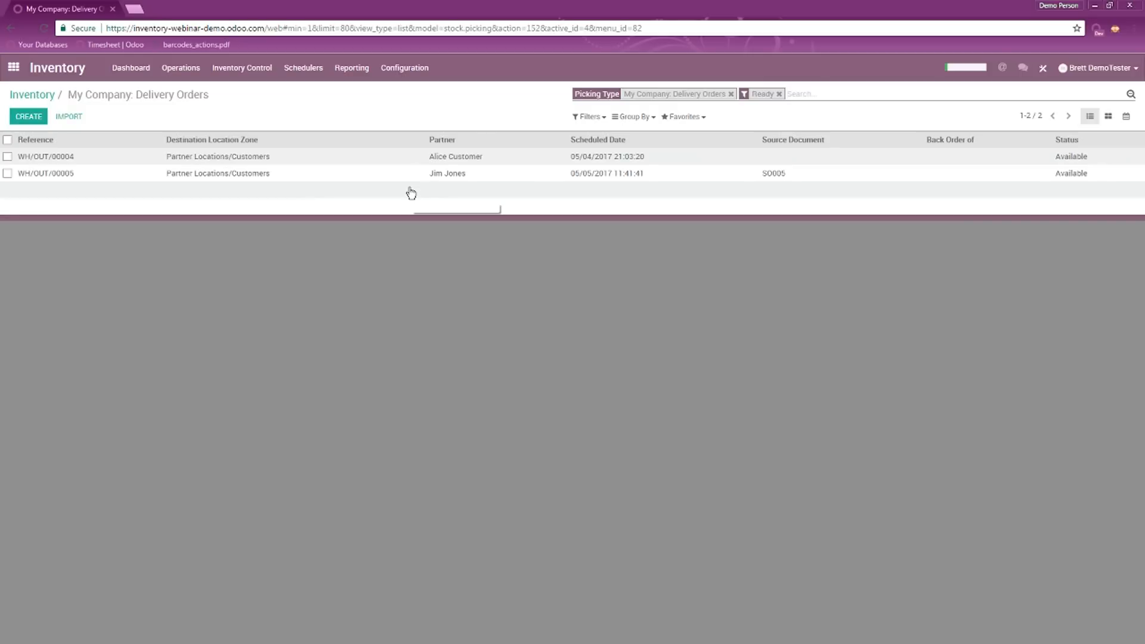
{"action": "left_click", "coordinate": [1125, 117]}
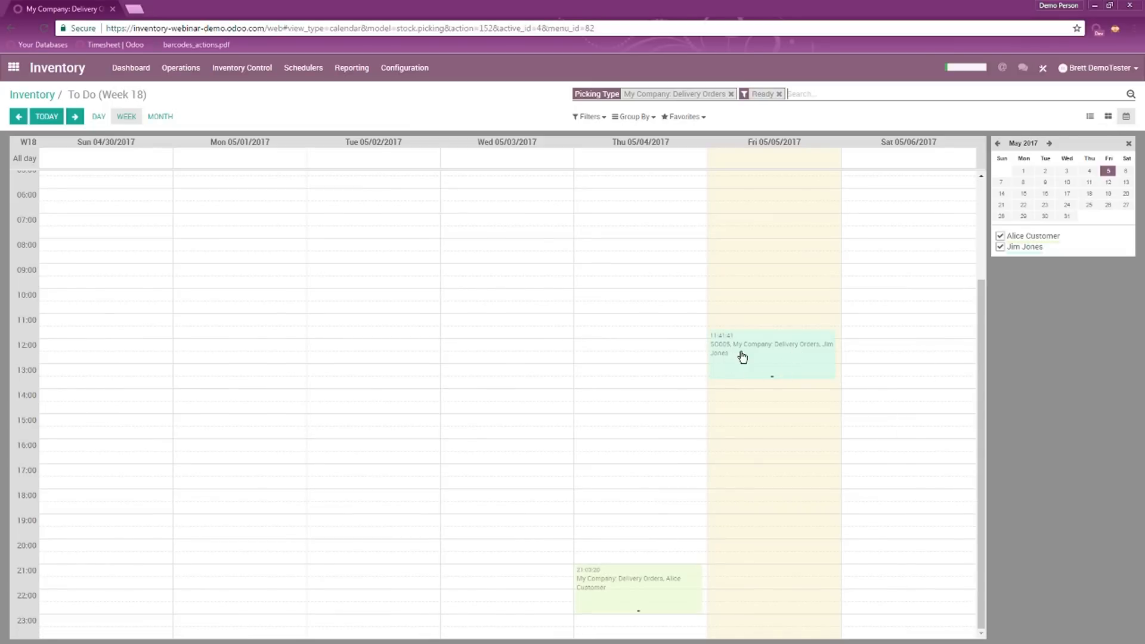
{"action": "left_click", "coordinate": [764, 353]}
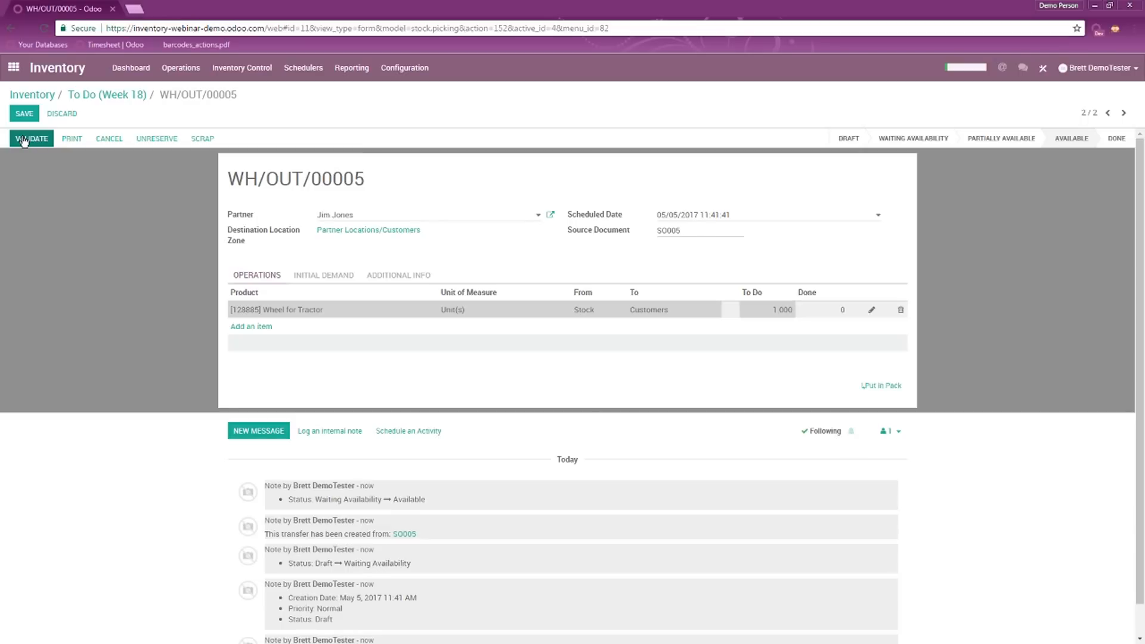
{"action": "left_click", "coordinate": [203, 141]}
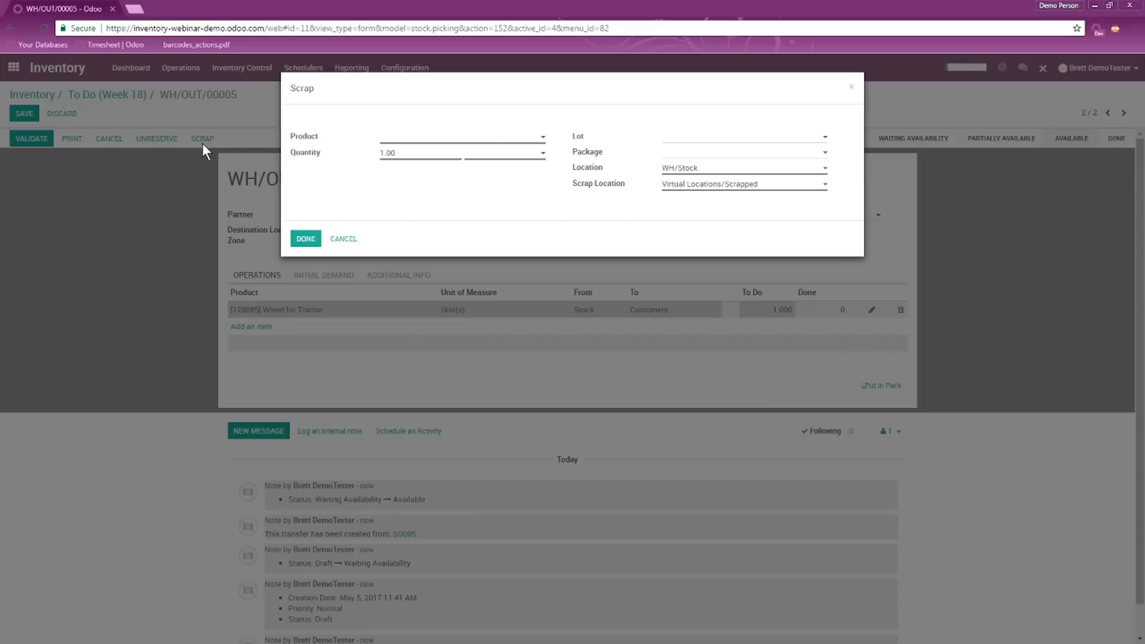
{"action": "left_click", "coordinate": [484, 140]}
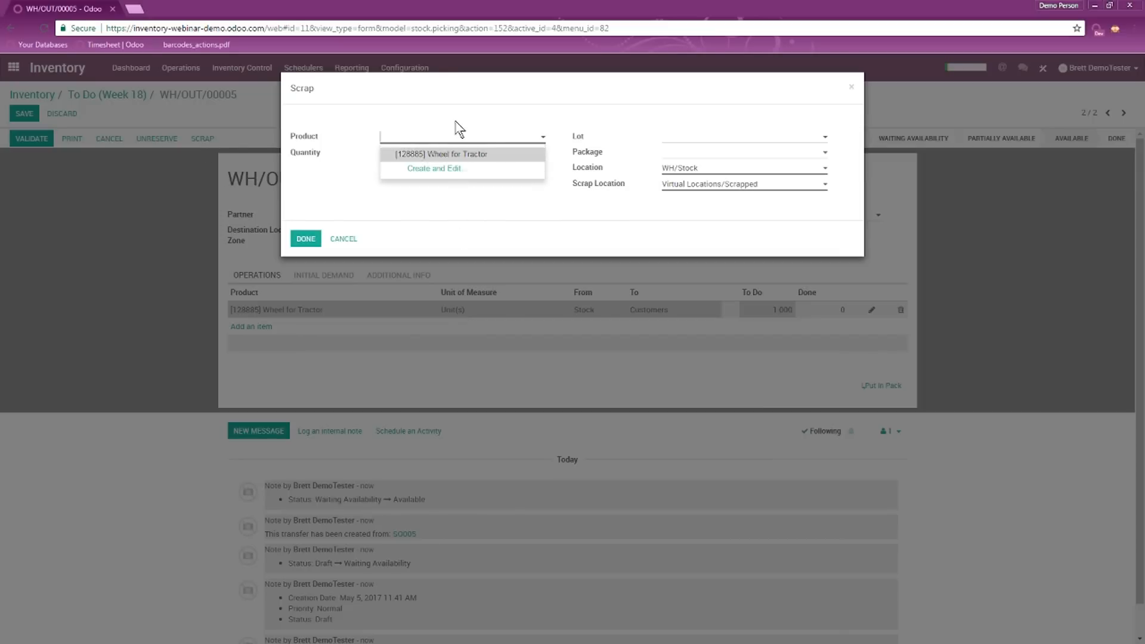
{"action": "left_click", "coordinate": [454, 100]}
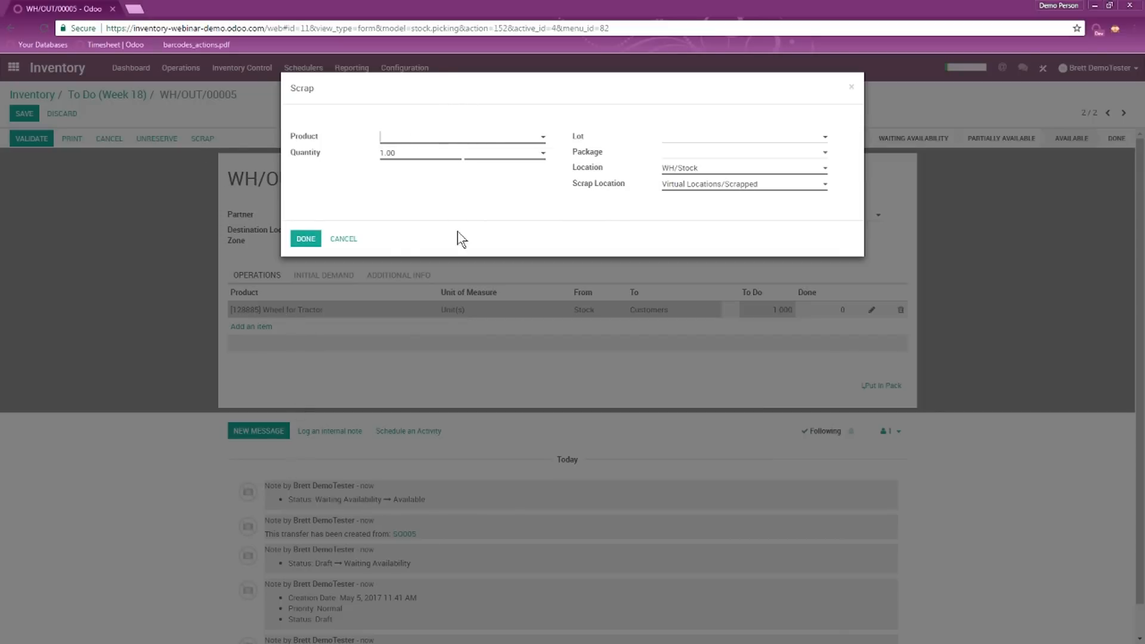
{"action": "left_click", "coordinate": [345, 239]}
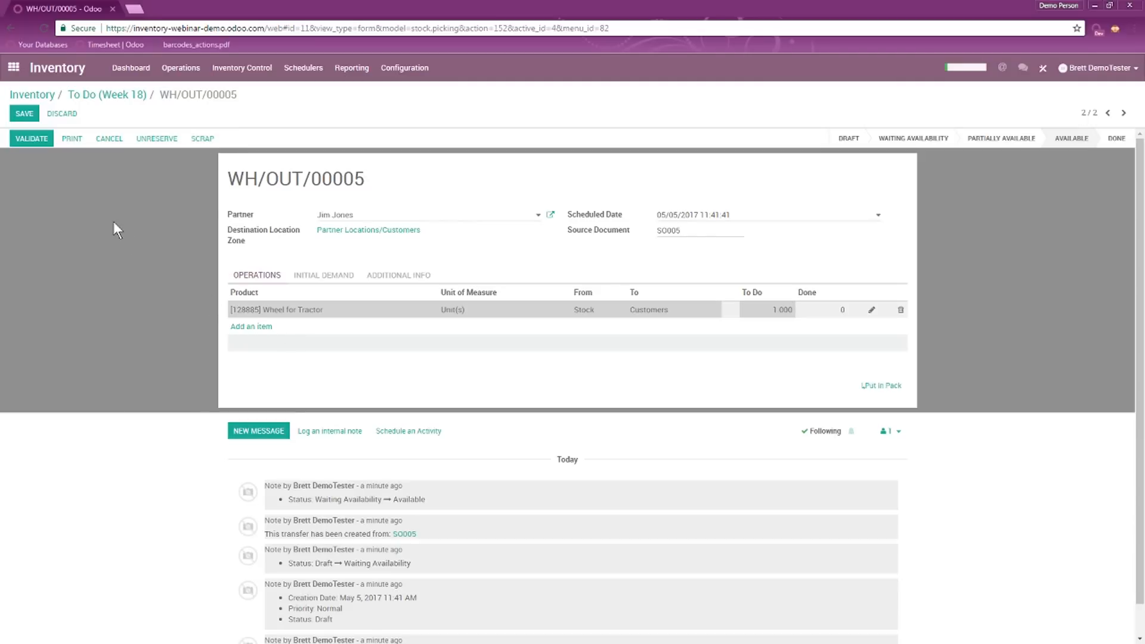
- Validate the tractor wheel delivery as an immediate transfer and create a return of the wheel to WH/Stock
{"action": "left_click", "coordinate": [37, 143]}
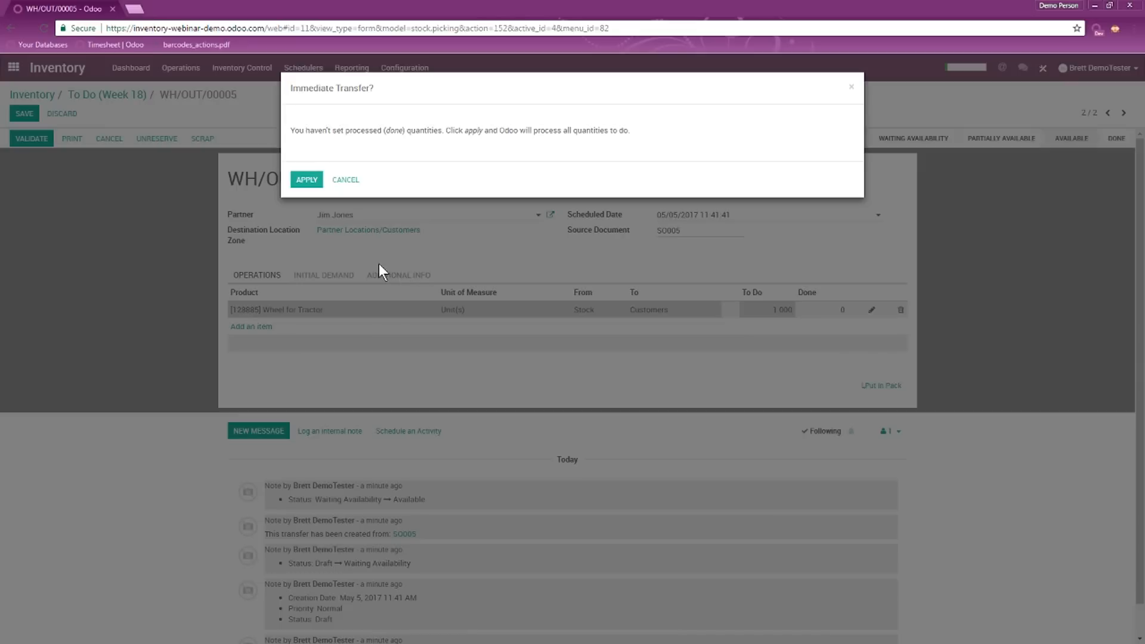
{"action": "left_click", "coordinate": [303, 180]}
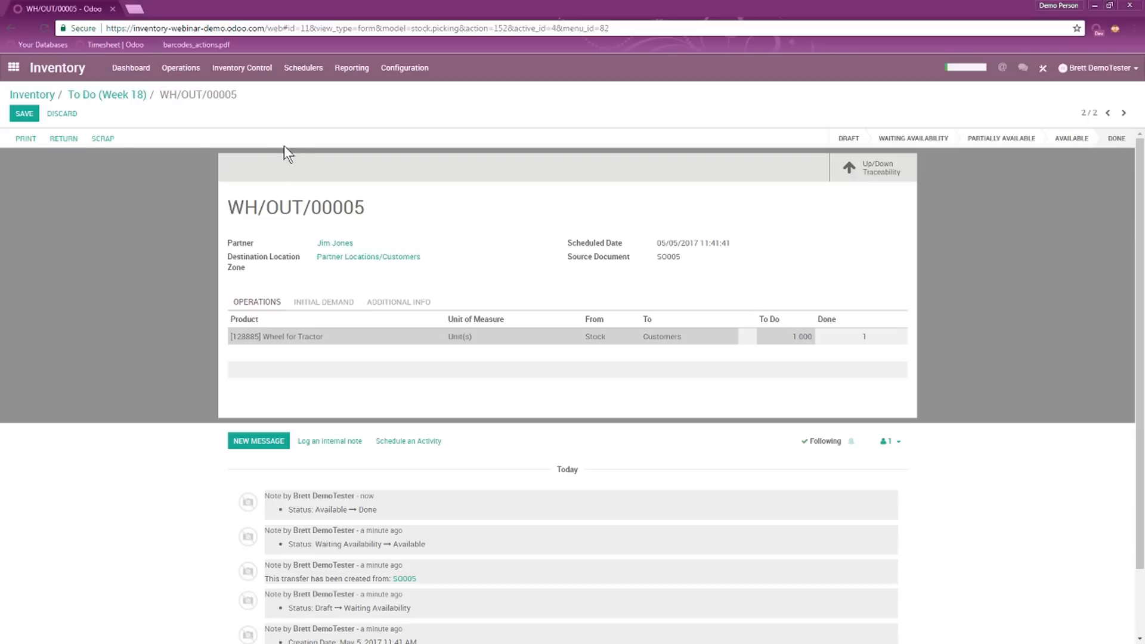
{"action": "left_click", "coordinate": [76, 146]}
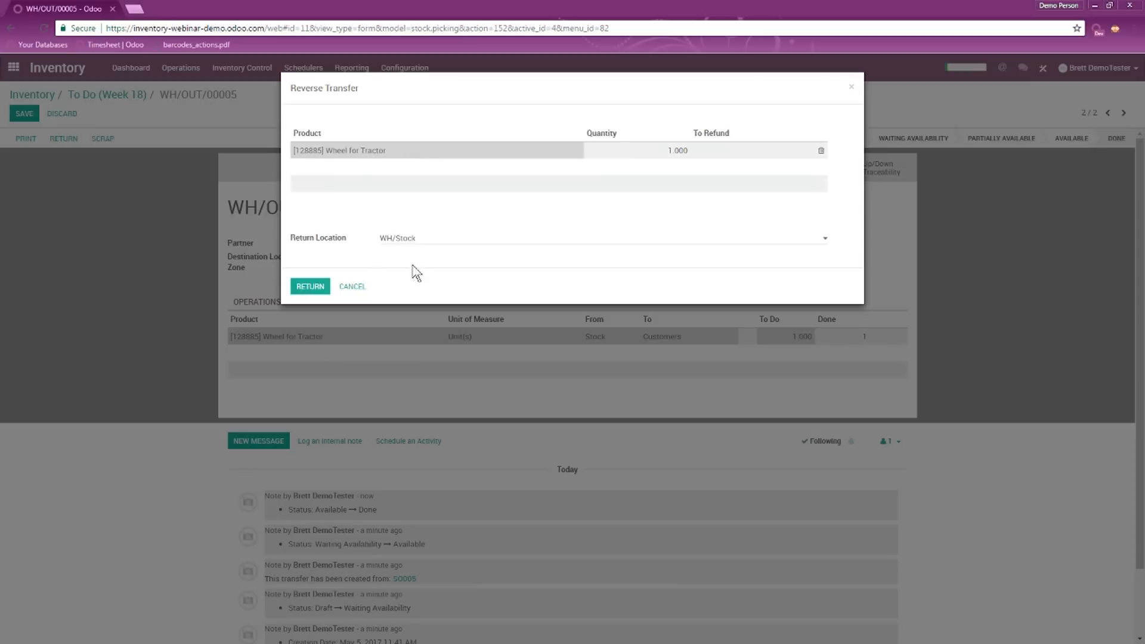
{"action": "left_click", "coordinate": [301, 286]}
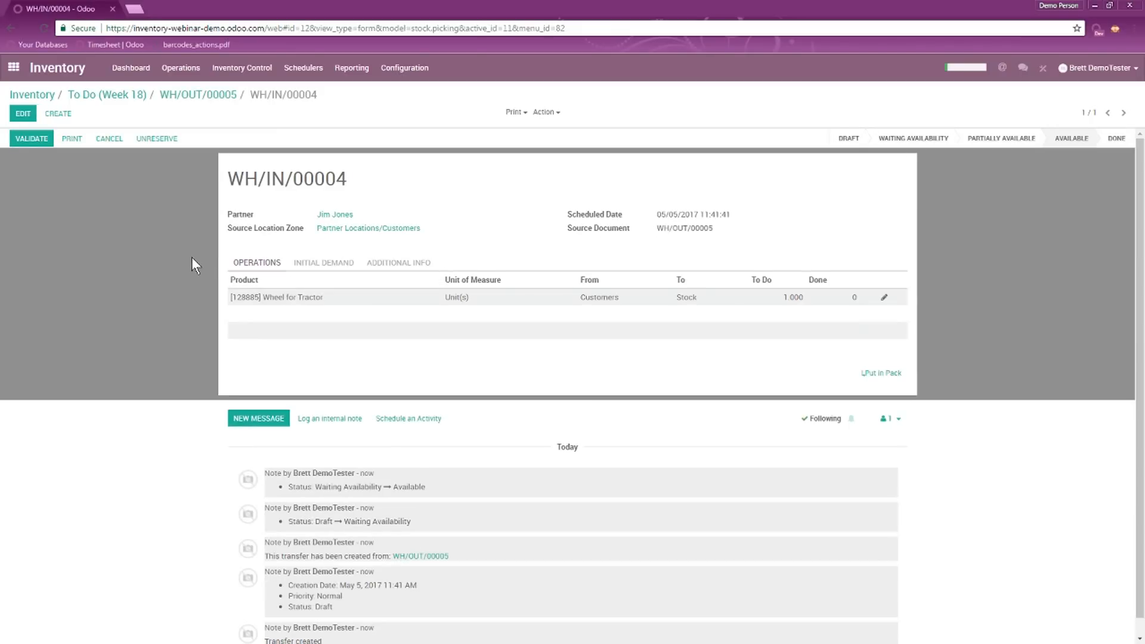
- Leave the return and open the remaining ready delivery order of My Company from the Inventory overview
{"action": "left_click", "coordinate": [209, 94]}
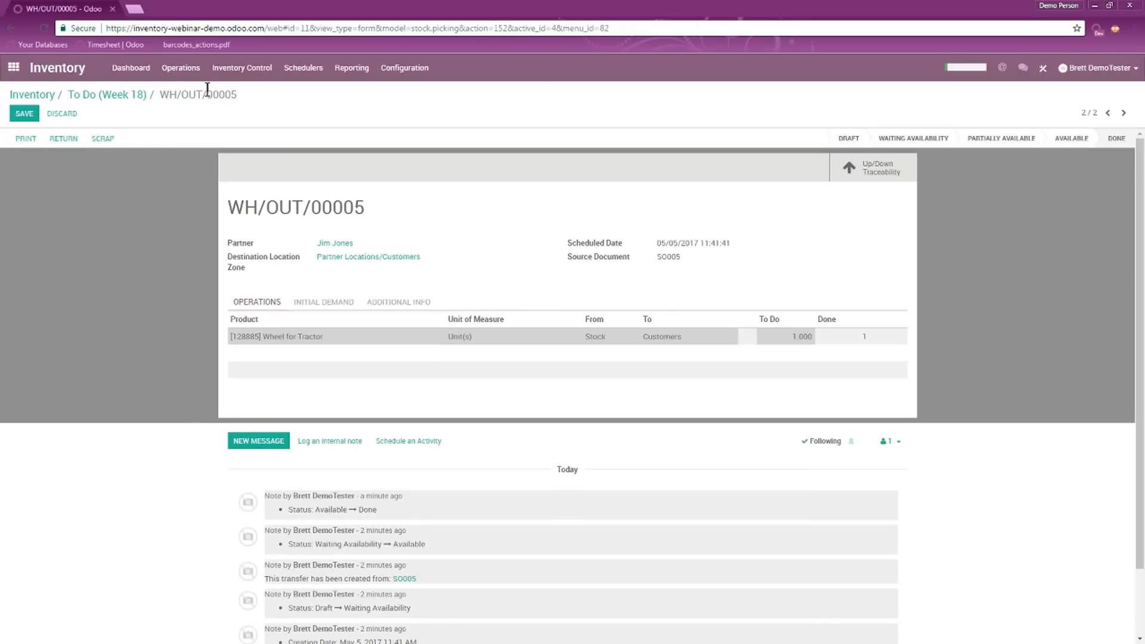
{"action": "left_click", "coordinate": [138, 97]}
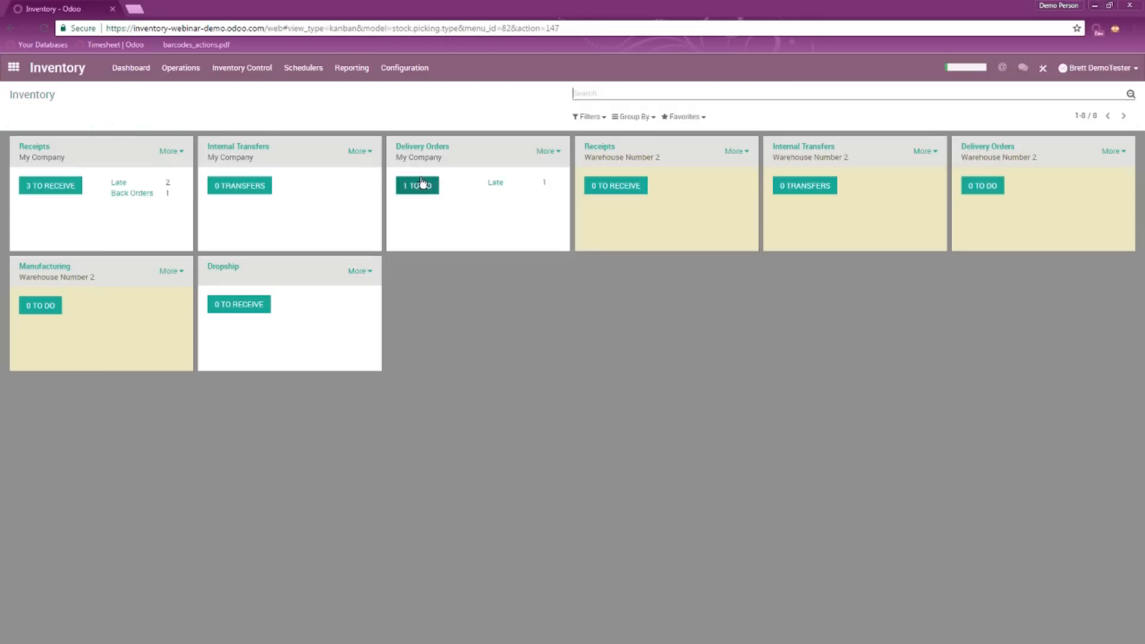
{"action": "left_click", "coordinate": [419, 183]}
{"action": "left_click", "coordinate": [289, 161]}
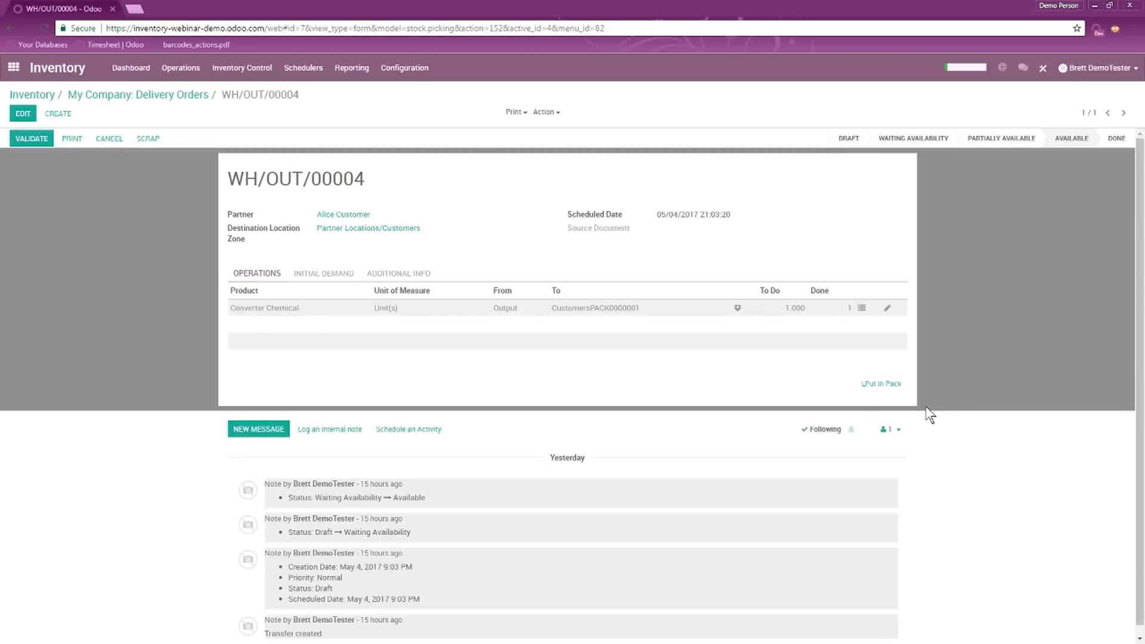
- Try to put the Converter Chemical in a pack using a newly created delivery packaging named Pallet
{"action": "left_click", "coordinate": [886, 388]}
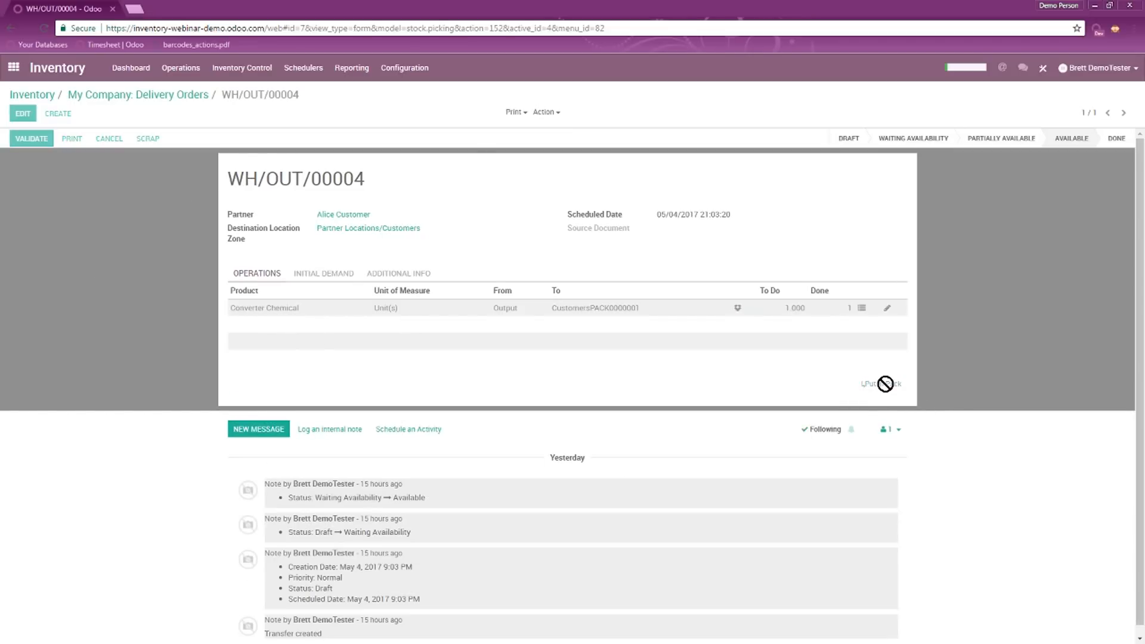
{"action": "left_click", "coordinate": [424, 133]}
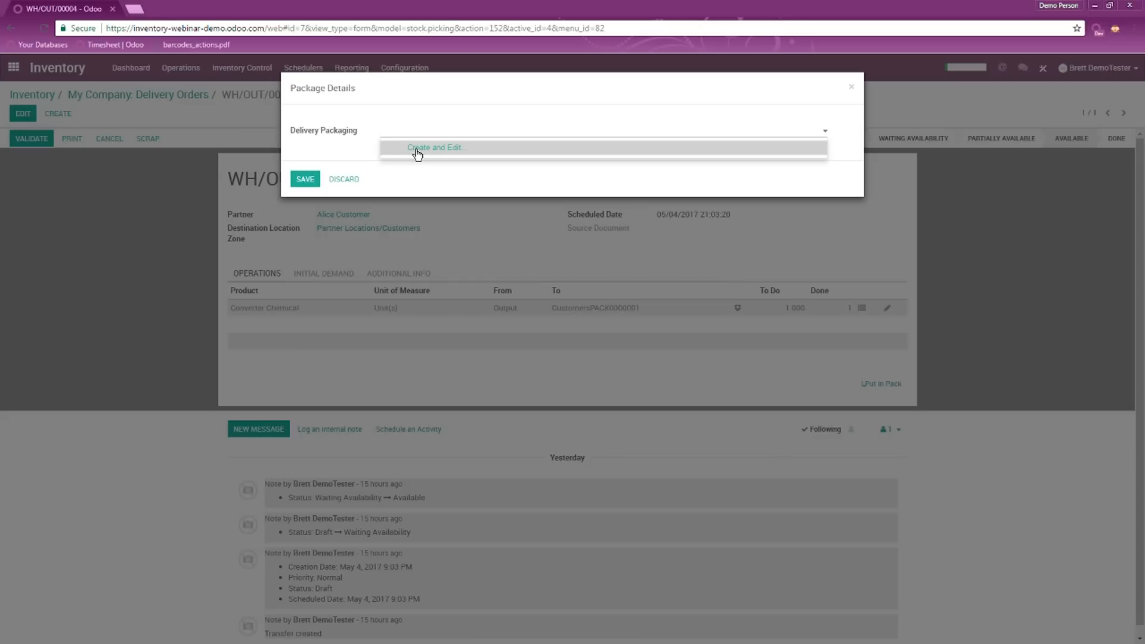
{"action": "type", "text": "Pallet"}
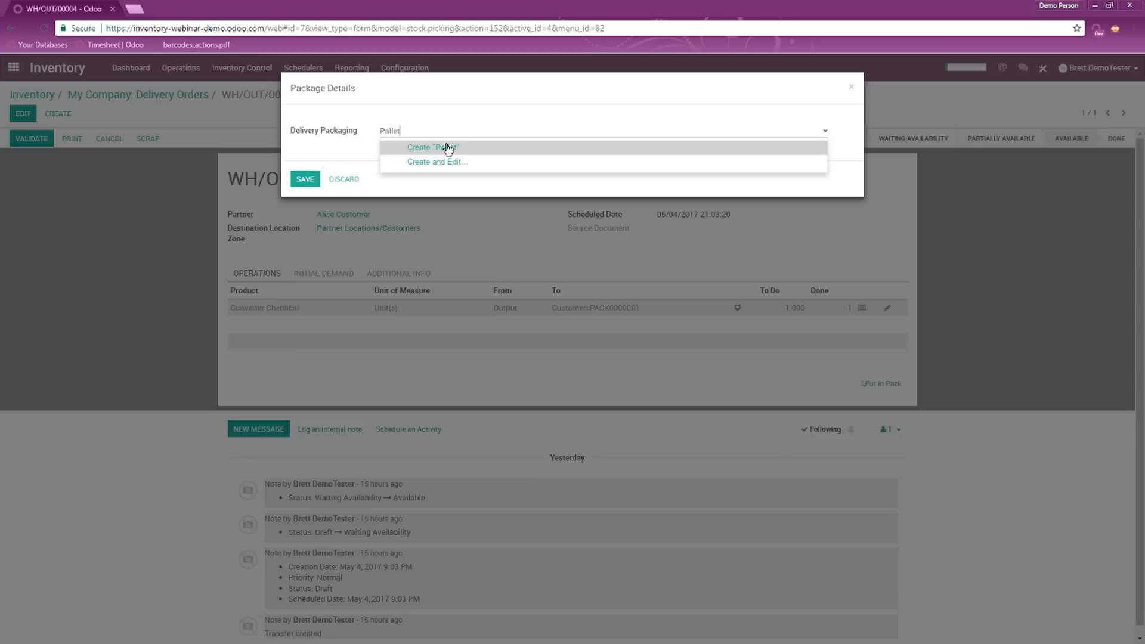
{"action": "left_click", "coordinate": [448, 147]}
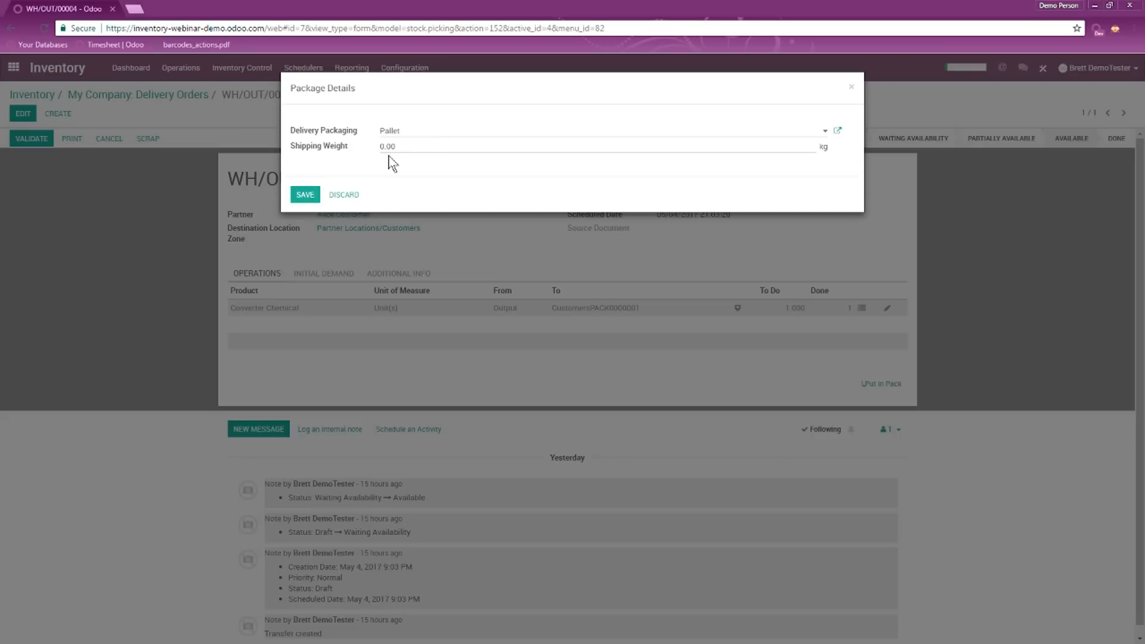
{"action": "left_click", "coordinate": [343, 150]}
{"action": "left_click", "coordinate": [305, 194]}
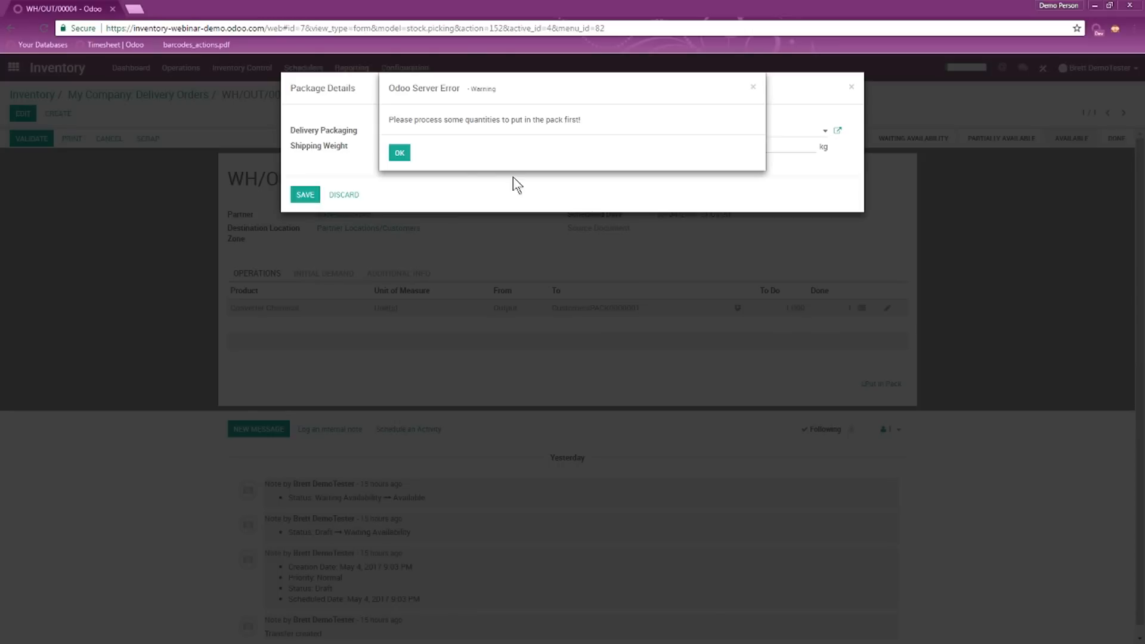
{"action": "left_click", "coordinate": [401, 152]}
{"action": "left_click", "coordinate": [343, 195]}
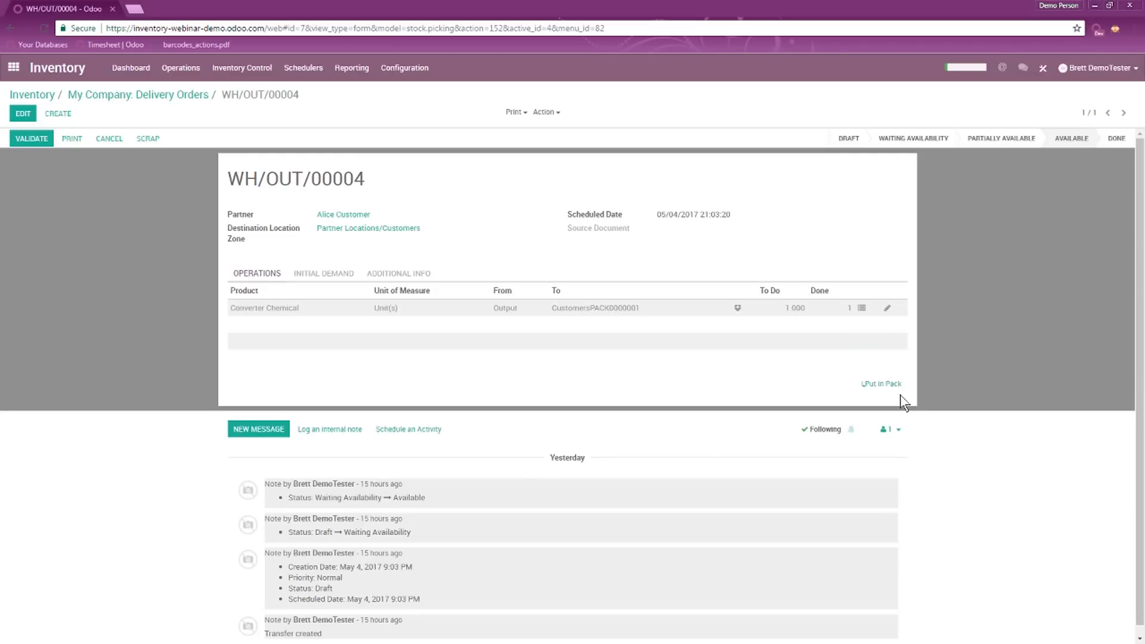
- Examine the delivery order's additional delivery information, including carrier and tracking reference, and return to the delivery orders list
{"action": "left_click", "coordinate": [400, 275]}
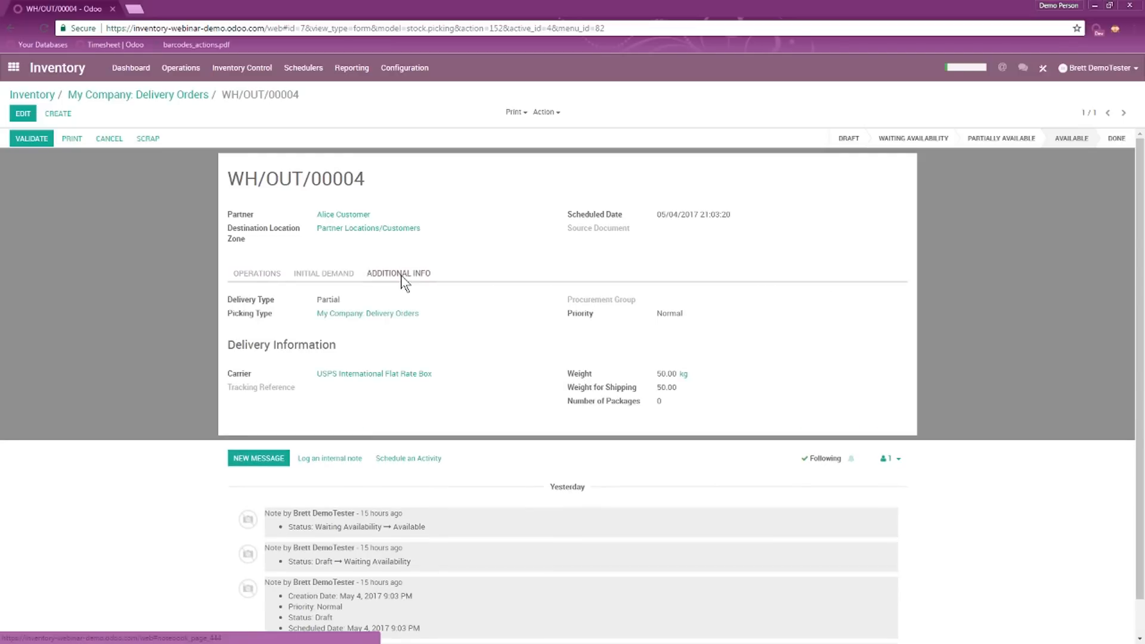
{"action": "left_click", "coordinate": [19, 116]}
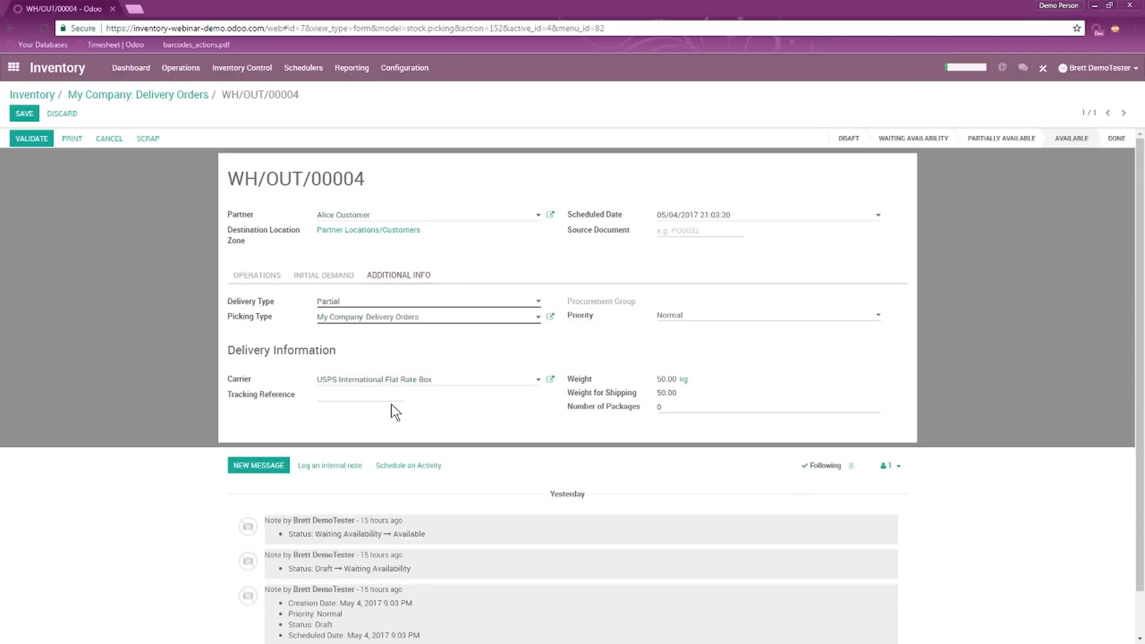
{"action": "left_click", "coordinate": [162, 97]}
- Create a new My Company delivery order, entering the customer as partner and Fedex US as carrier
{"action": "left_click", "coordinate": [28, 115]}
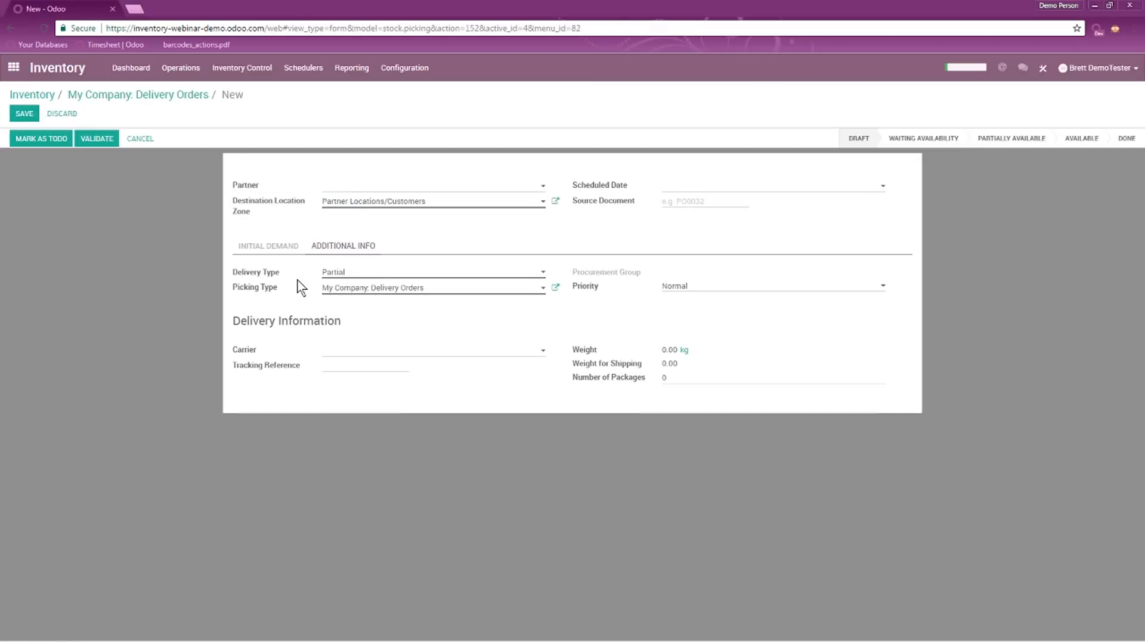
{"action": "left_click", "coordinate": [345, 186]}
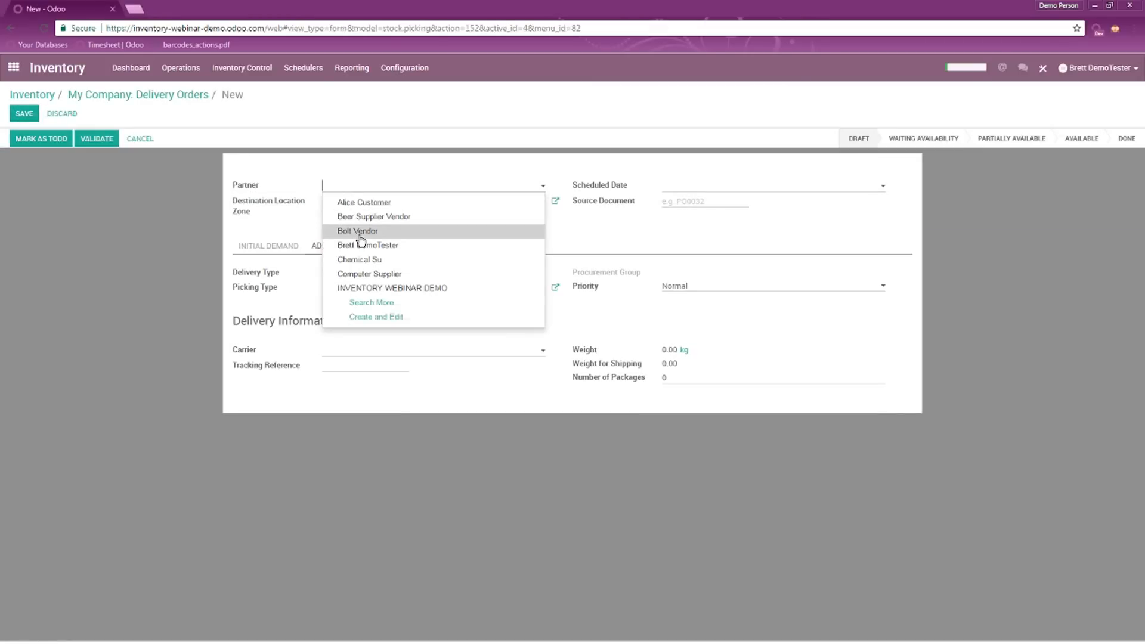
{"action": "type", "text": "John"}
{"action": "left_click", "coordinate": [362, 202]}
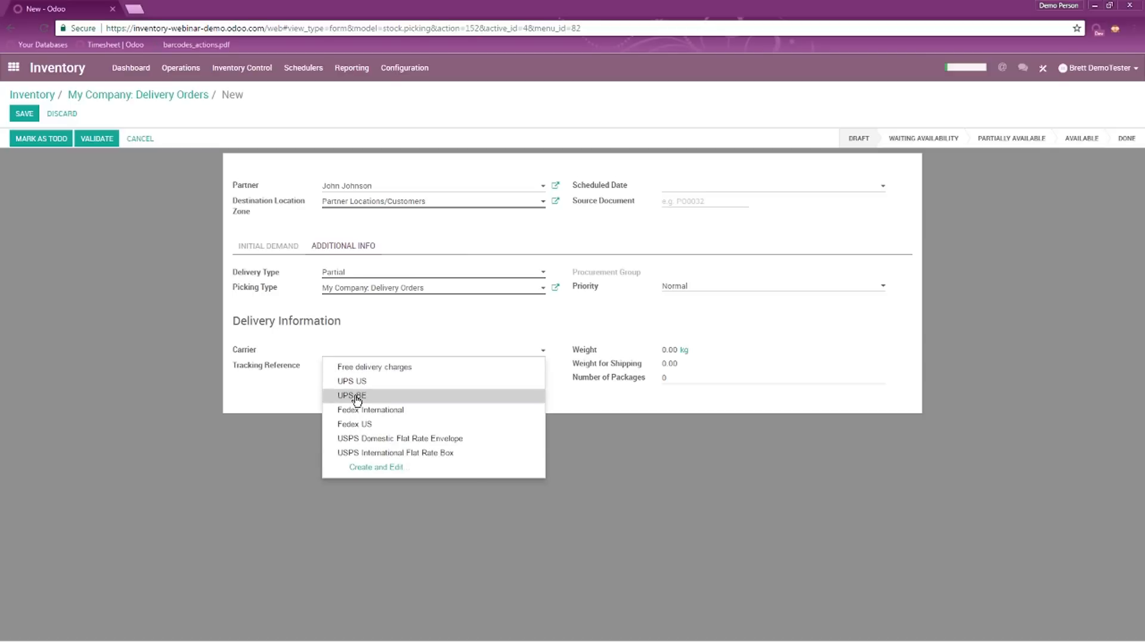
{"action": "left_click", "coordinate": [357, 424]}
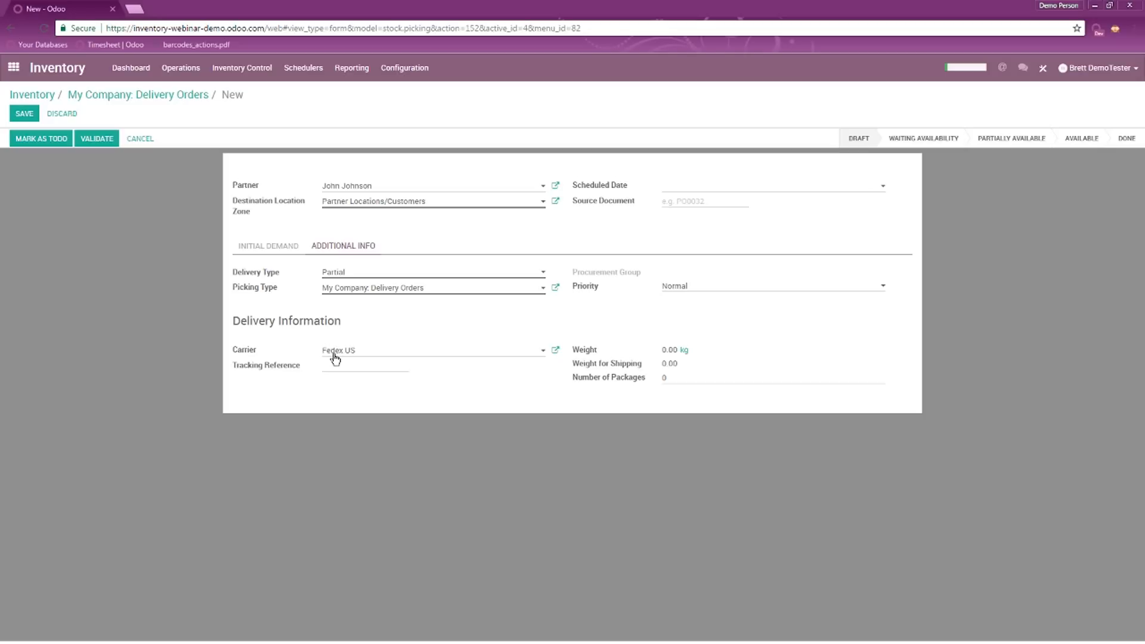
- Add one Converter Chemical to the initial demand, mark the delivery order as to do and reserve it
{"action": "left_click", "coordinate": [270, 247]}
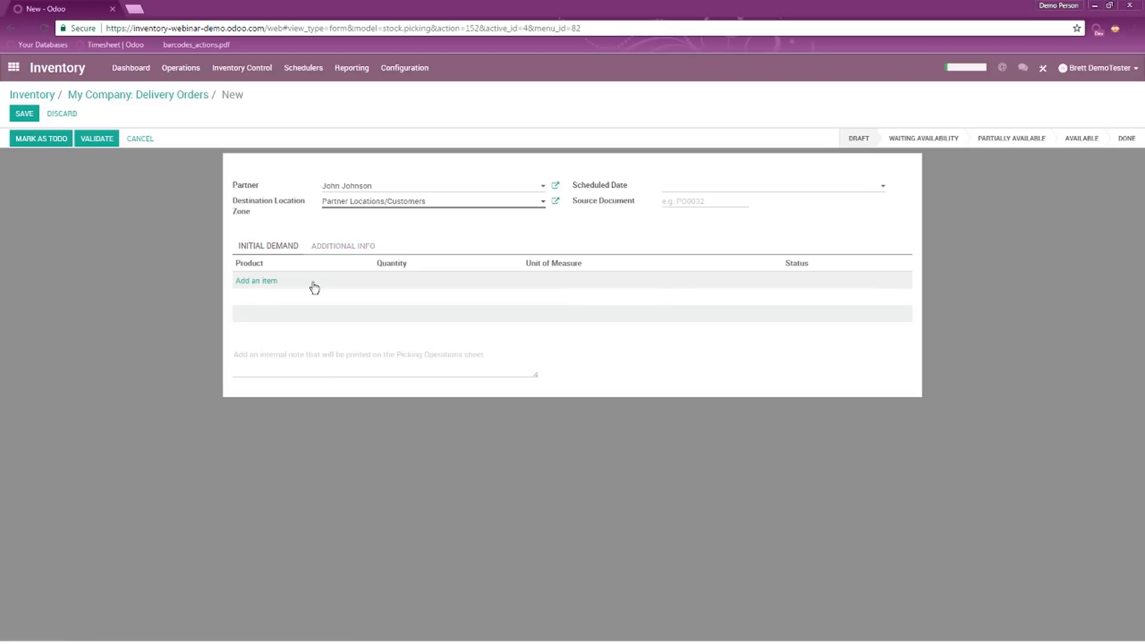
{"action": "left_click", "coordinate": [258, 282]}
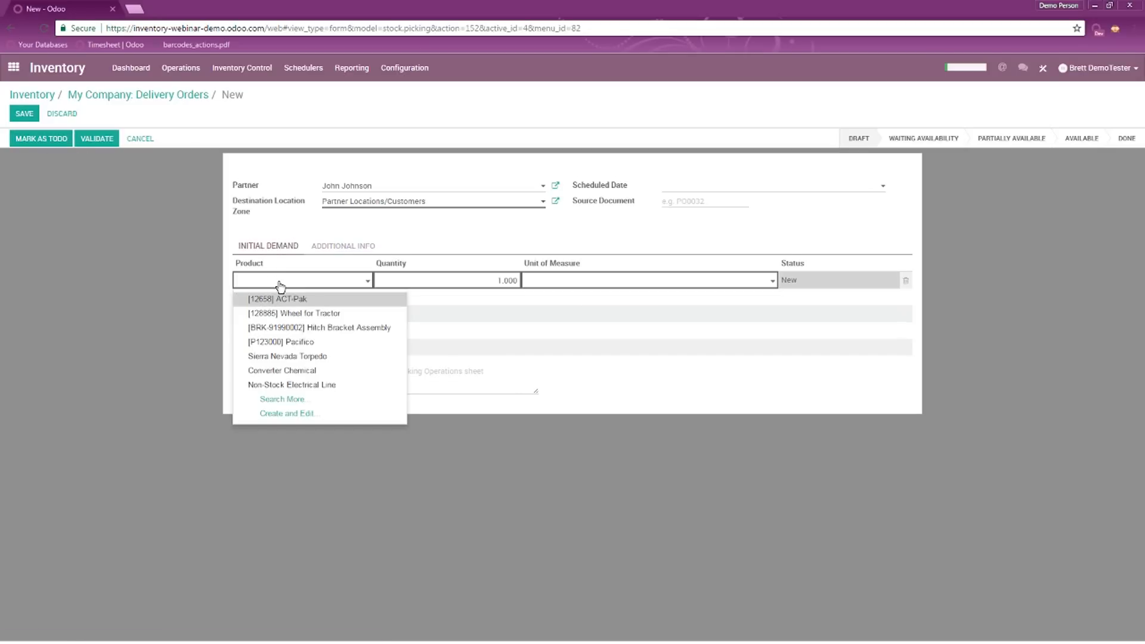
{"action": "left_click", "coordinate": [292, 371]}
{"action": "left_click", "coordinate": [169, 281]}
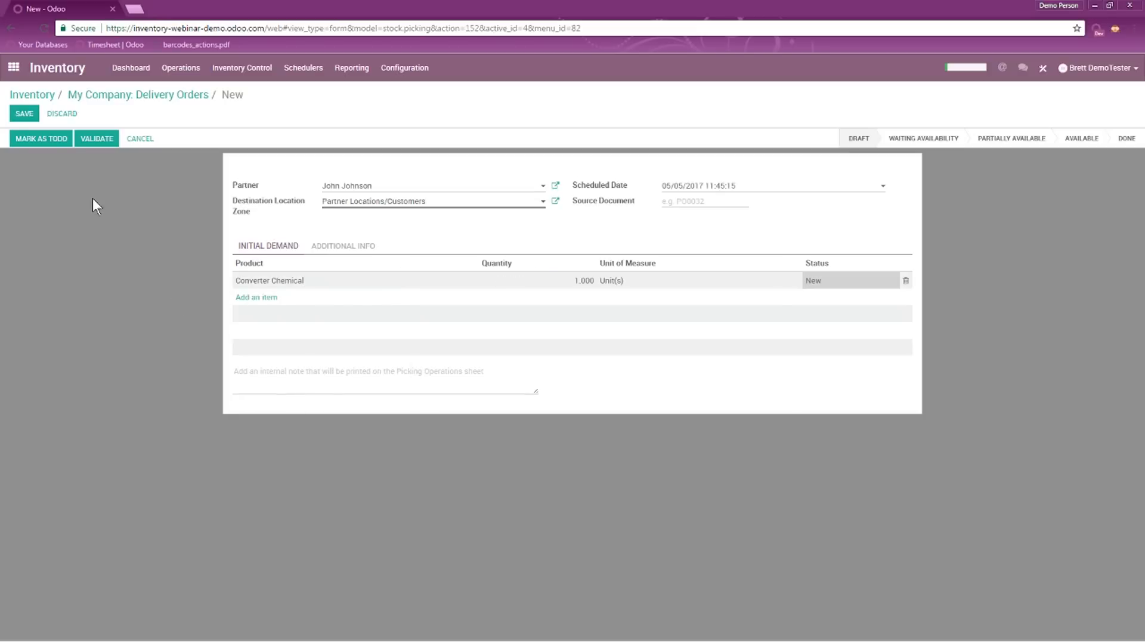
{"action": "left_click", "coordinate": [45, 138]}
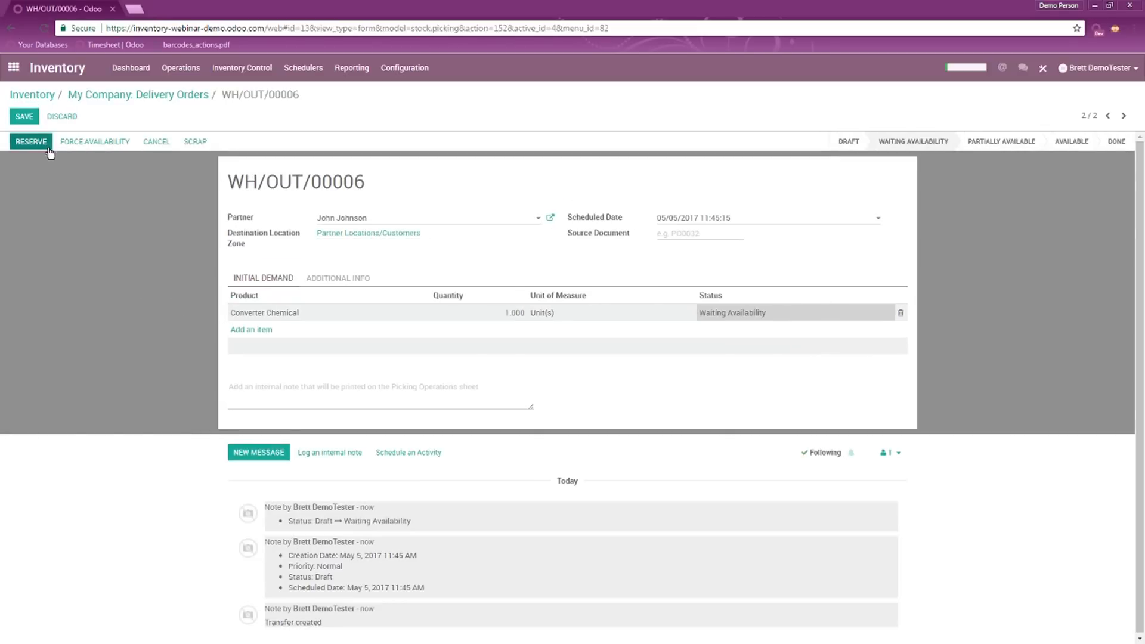
{"action": "left_click", "coordinate": [36, 141]}
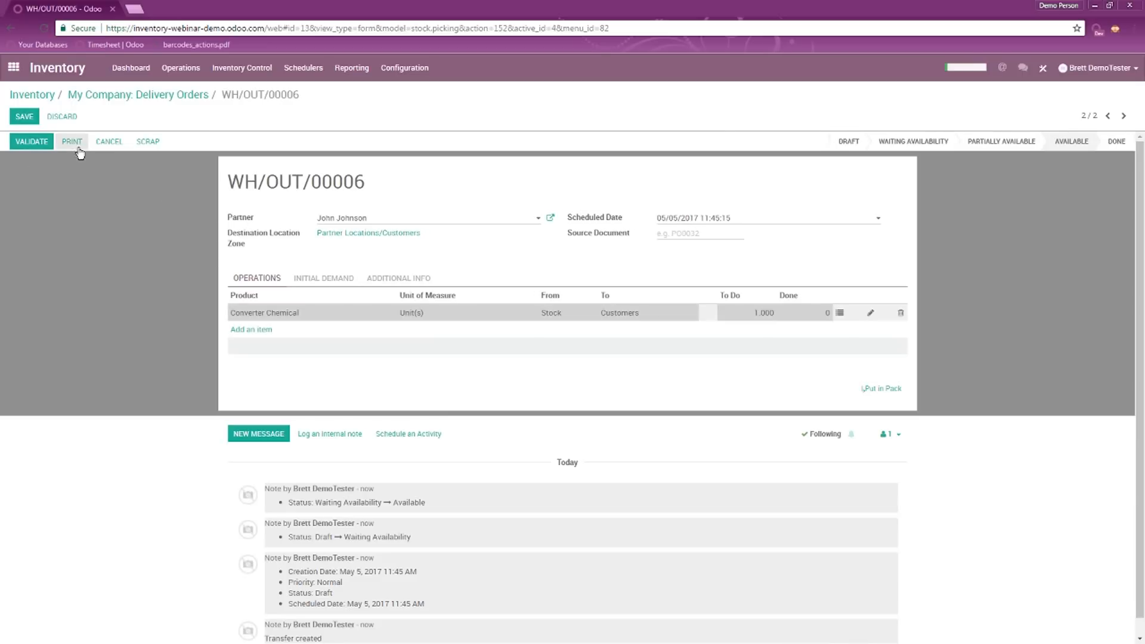
- Assign the first available lot/serial number to the Converter Chemical line and validate the delivery order
{"action": "left_click", "coordinate": [35, 142]}
{"action": "left_click", "coordinate": [399, 153]}
{"action": "left_click", "coordinate": [841, 314]}
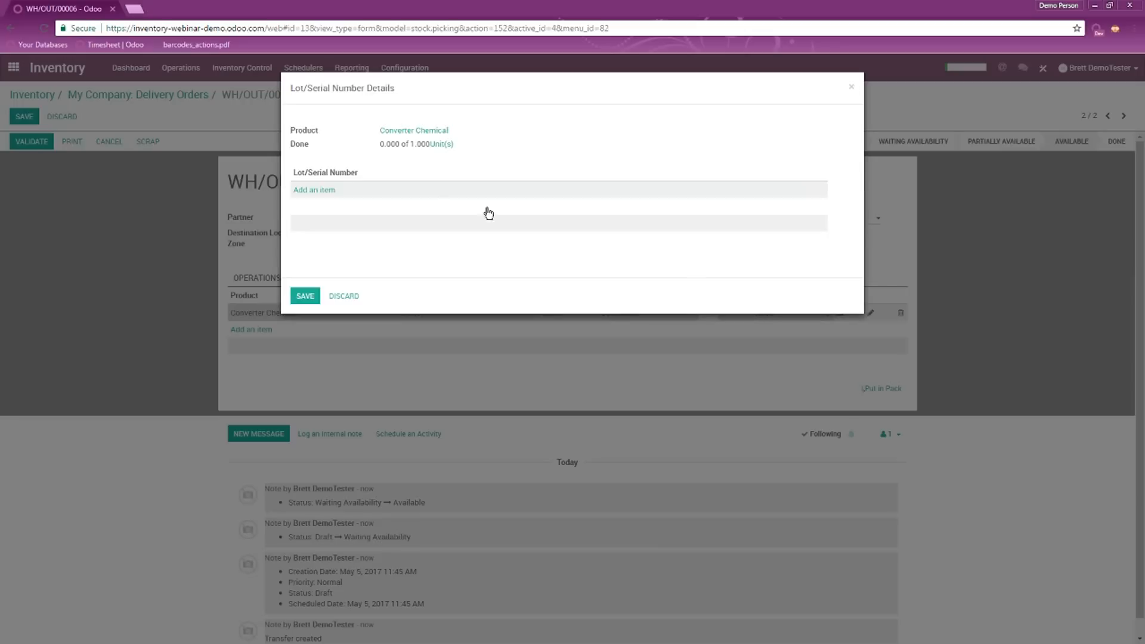
{"action": "left_click", "coordinate": [314, 191]}
{"action": "left_click", "coordinate": [325, 191]}
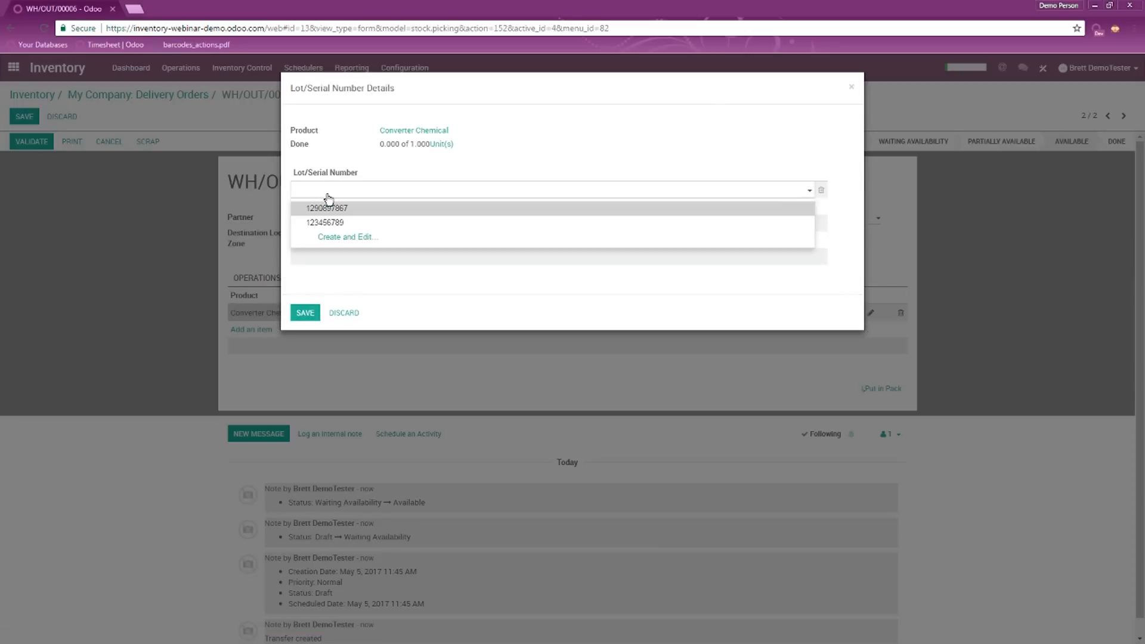
{"action": "left_click", "coordinate": [336, 210]}
{"action": "left_click", "coordinate": [306, 312]}
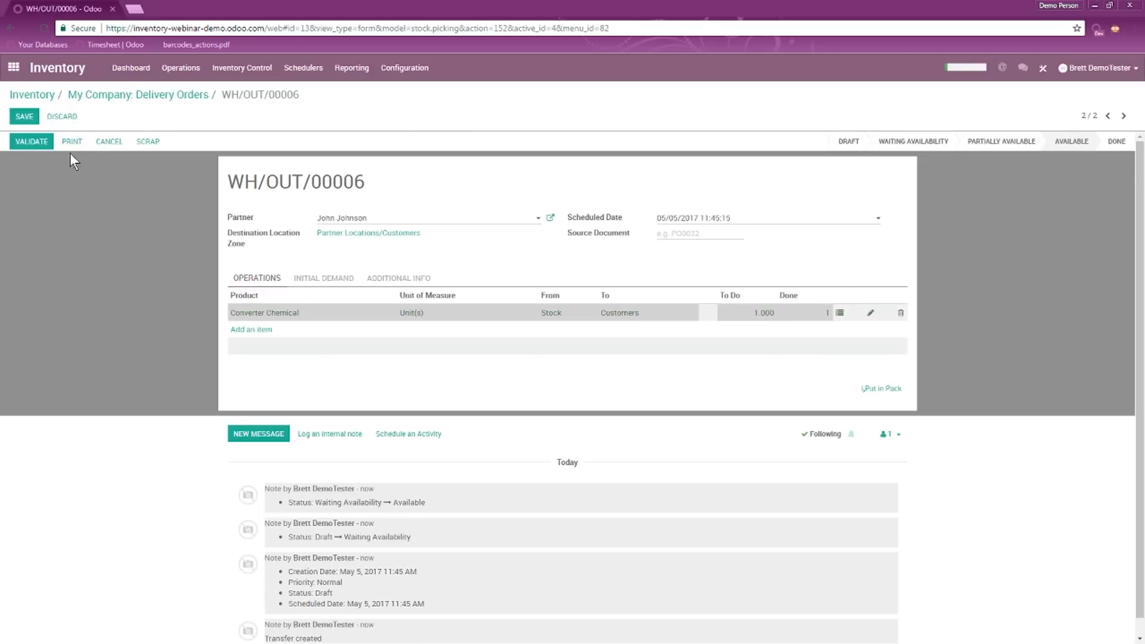
{"action": "left_click", "coordinate": [31, 142]}
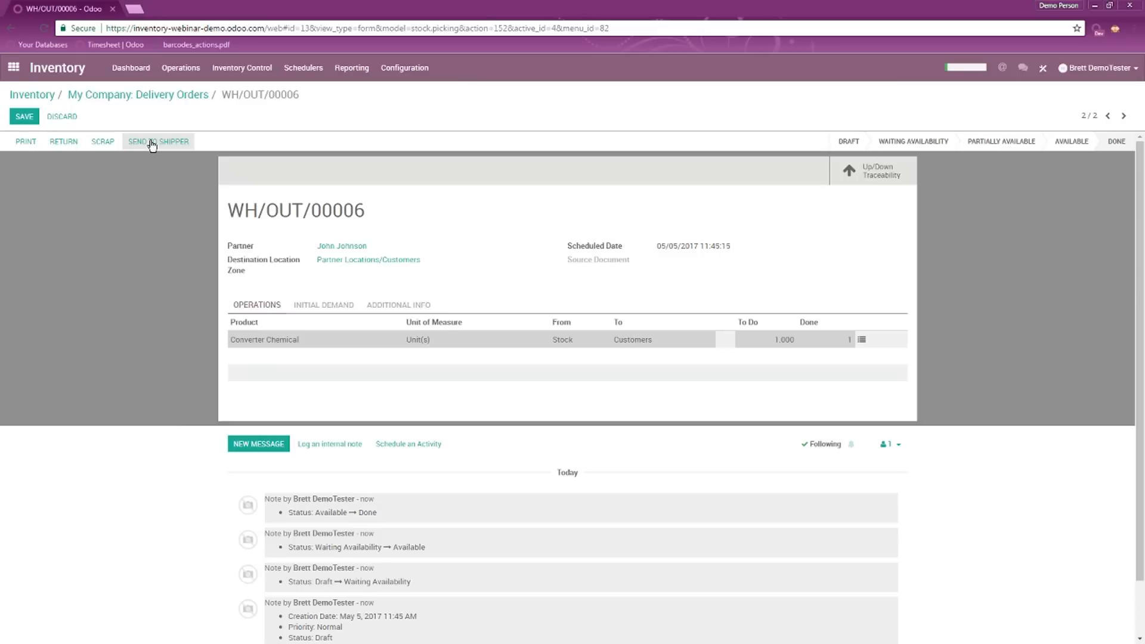
- Check the completed delivery's additional info and operations, and return to the Inventory overview
{"action": "left_click", "coordinate": [331, 306]}
{"action": "left_click", "coordinate": [386, 304]}
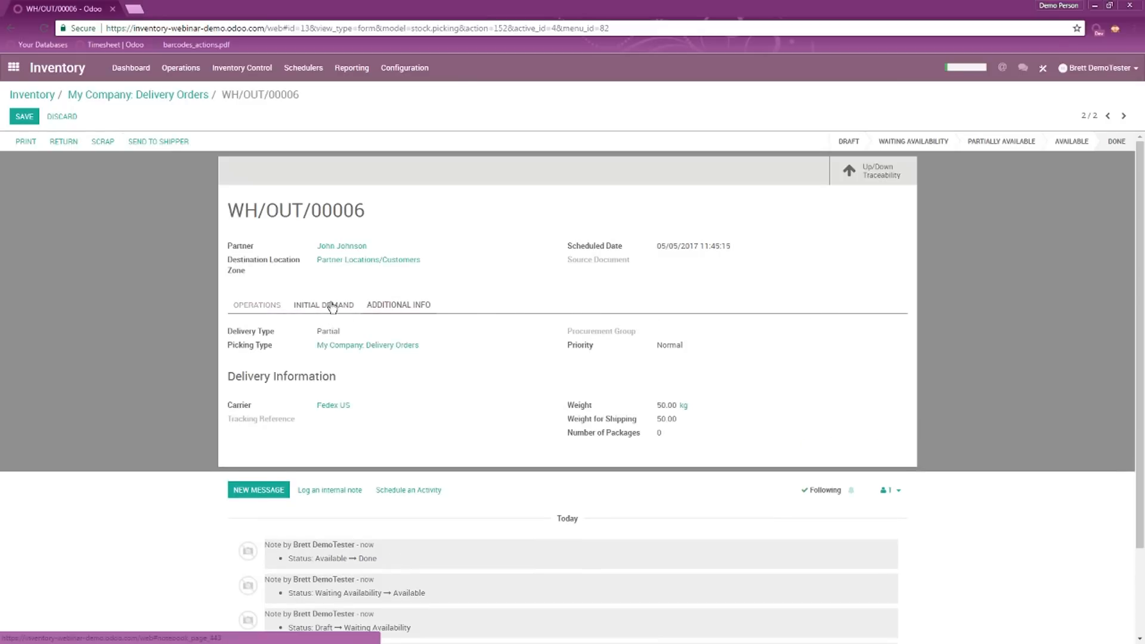
{"action": "left_click", "coordinate": [270, 307]}
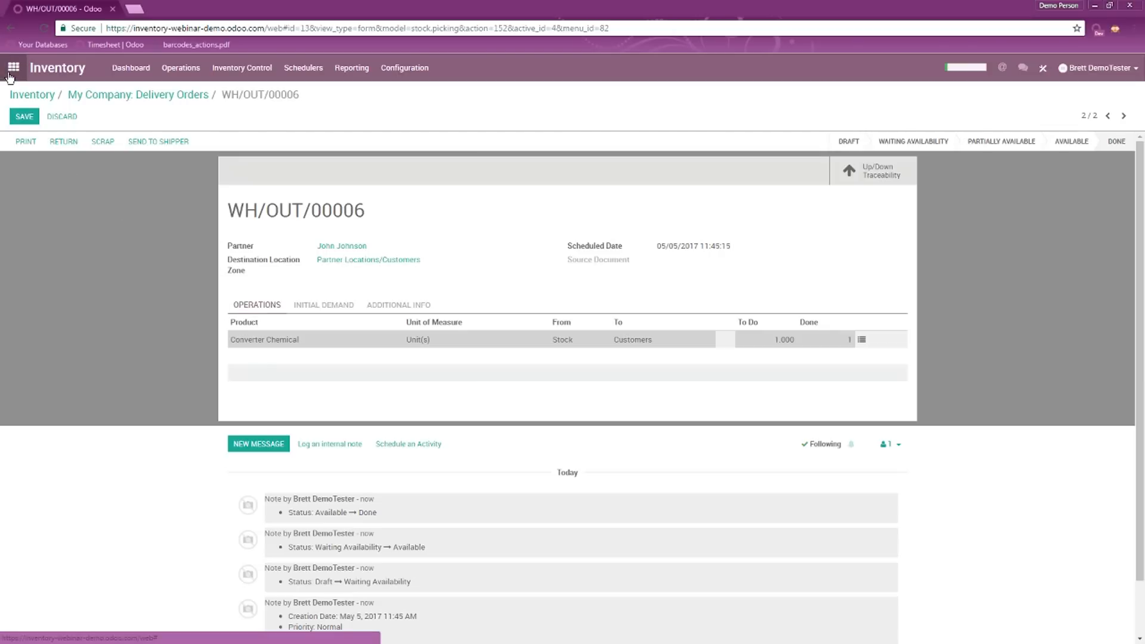
{"action": "left_click", "coordinate": [27, 96]}
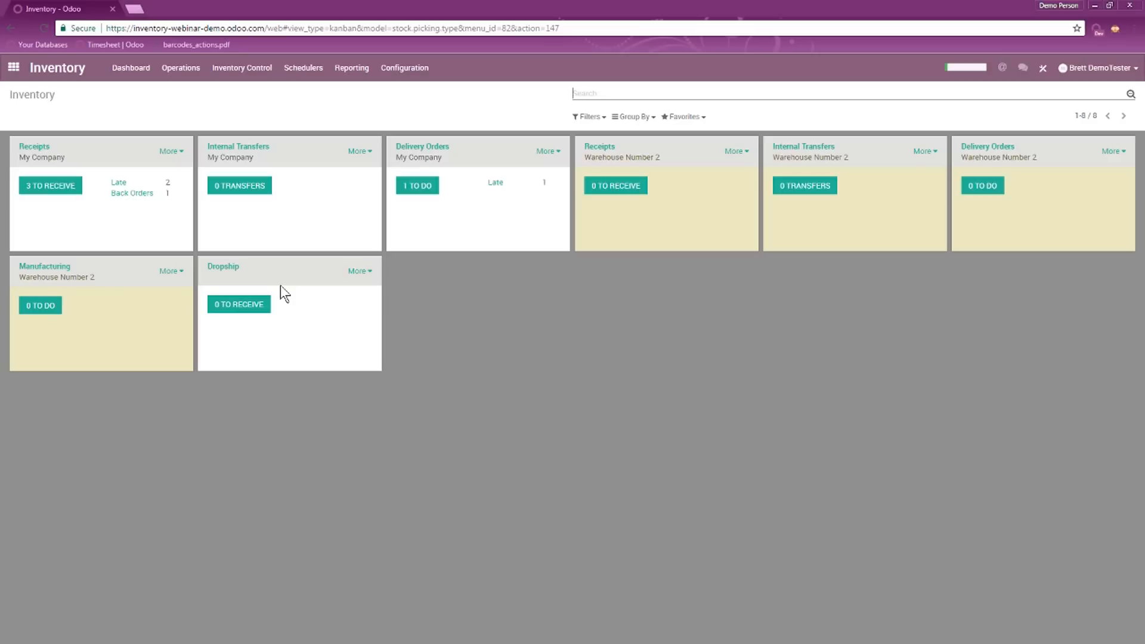
- Open the Non-Stock Electrical Line product from the product catalogue and show its inventory routes and vendors
{"action": "left_click", "coordinate": [252, 70]}
{"action": "left_click", "coordinate": [254, 91]}
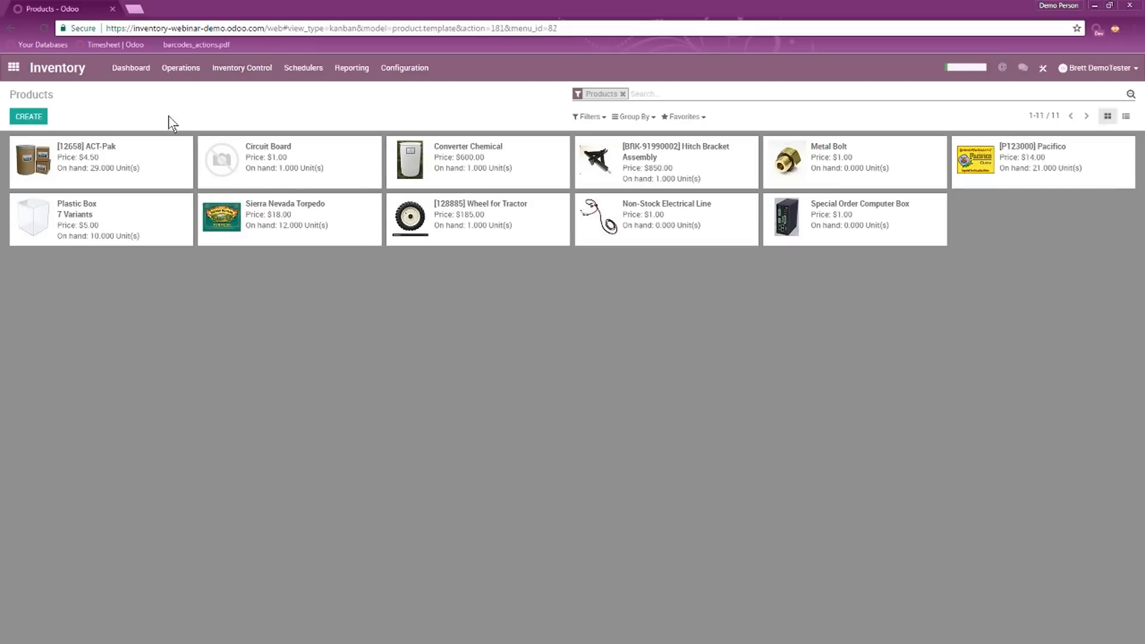
{"action": "left_click", "coordinate": [659, 222]}
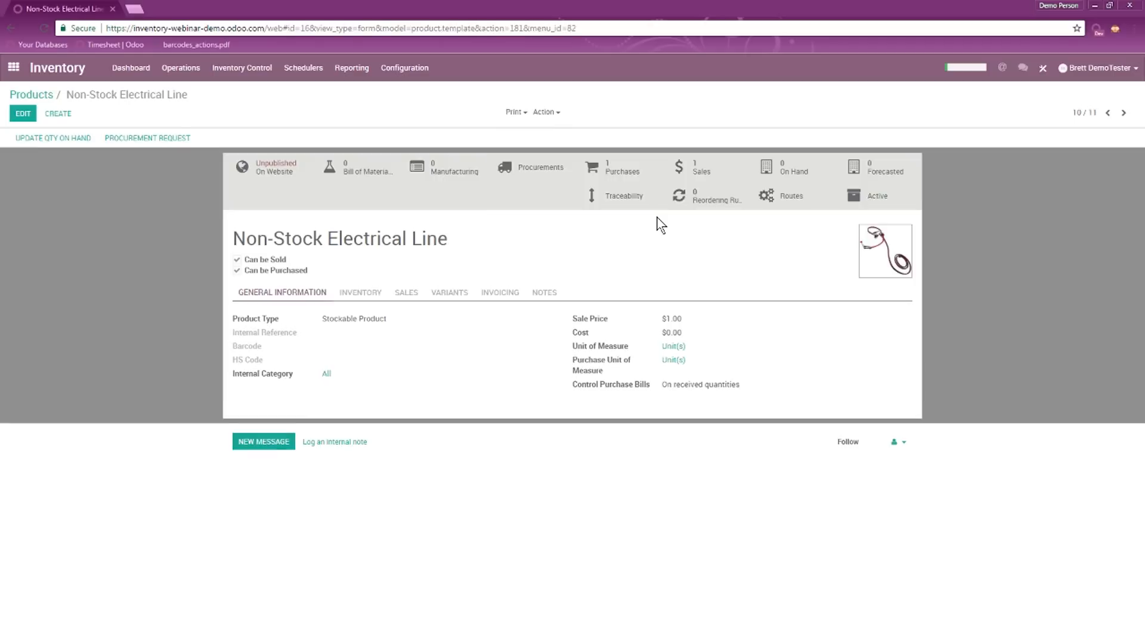
{"action": "left_click", "coordinate": [358, 267]}
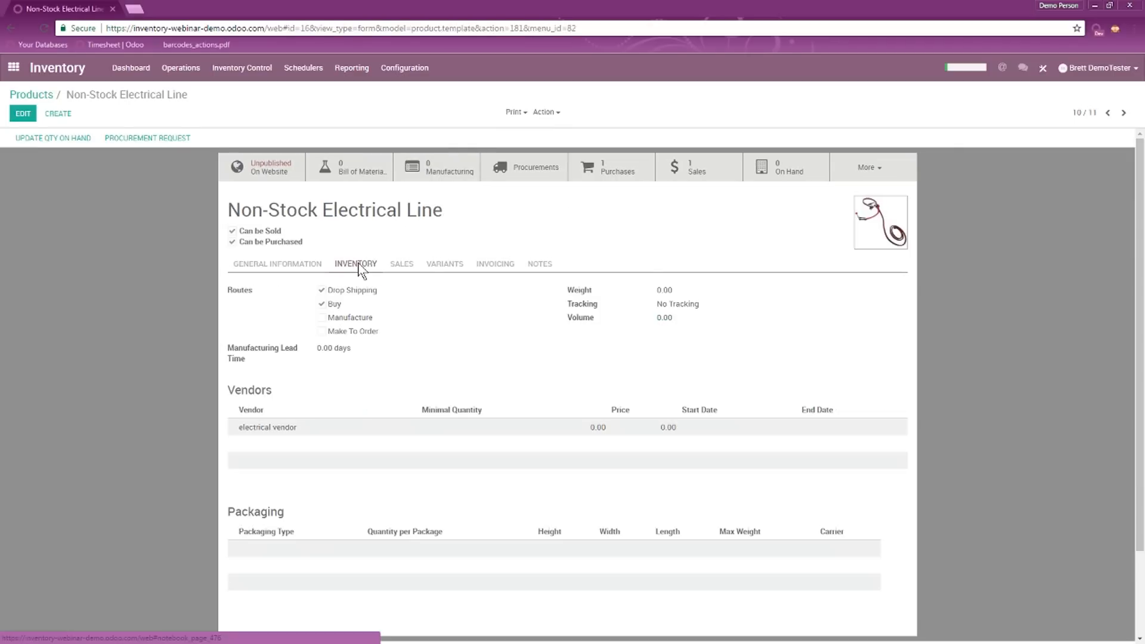
- Set the electrical vendor's price for the Non-Stock Electrical Line to 50 and save the product
{"action": "left_click", "coordinate": [22, 114]}
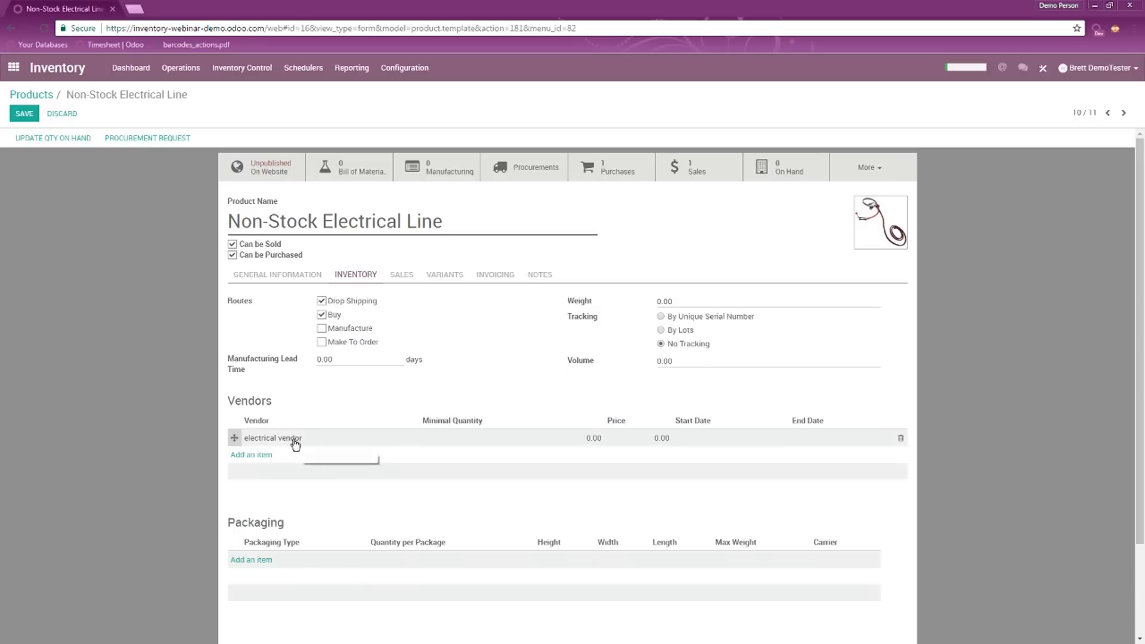
{"action": "left_click", "coordinate": [274, 441]}
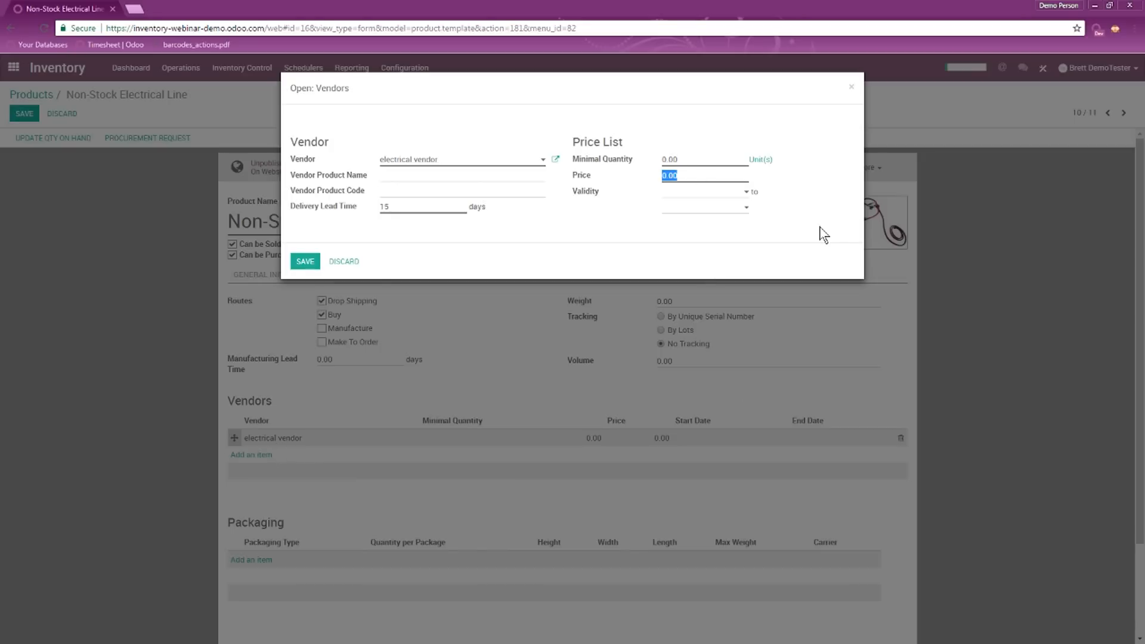
{"action": "type", "text": "50"}
{"action": "left_click", "coordinate": [304, 261]}
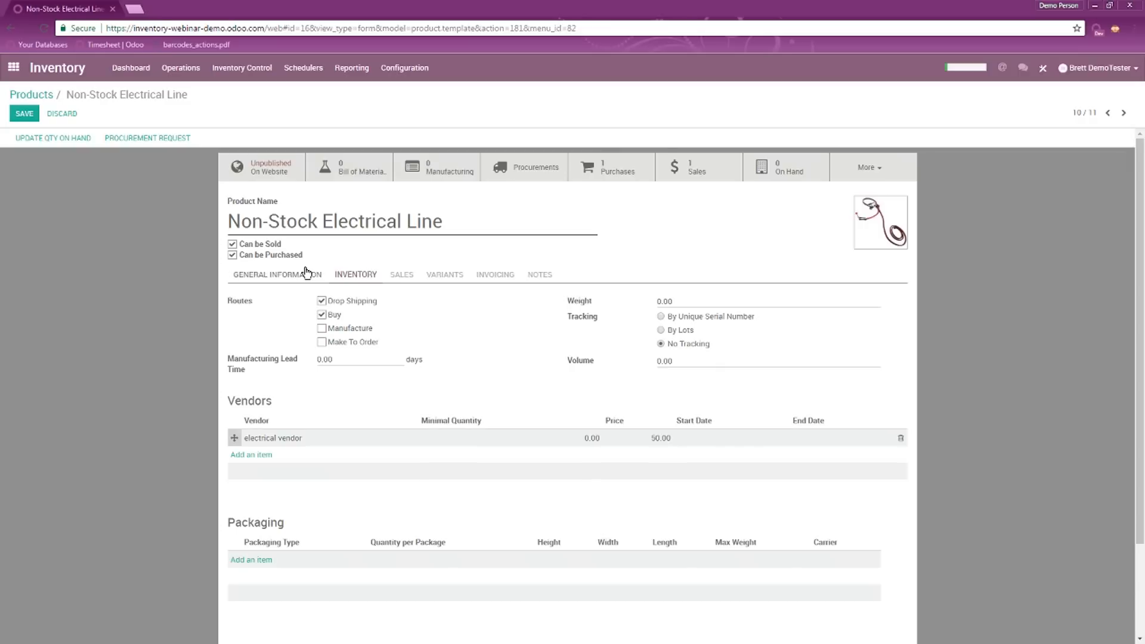
{"action": "left_click", "coordinate": [31, 114]}
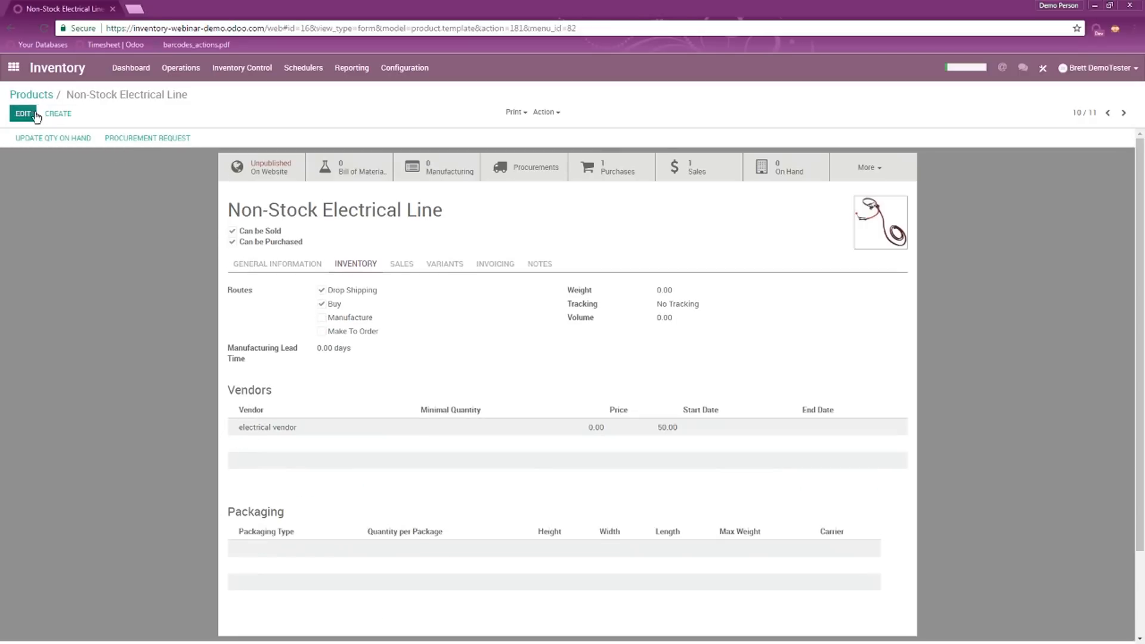
- Leave the product, switch to the Sales app and start a new sales order
{"action": "left_click", "coordinate": [31, 95]}
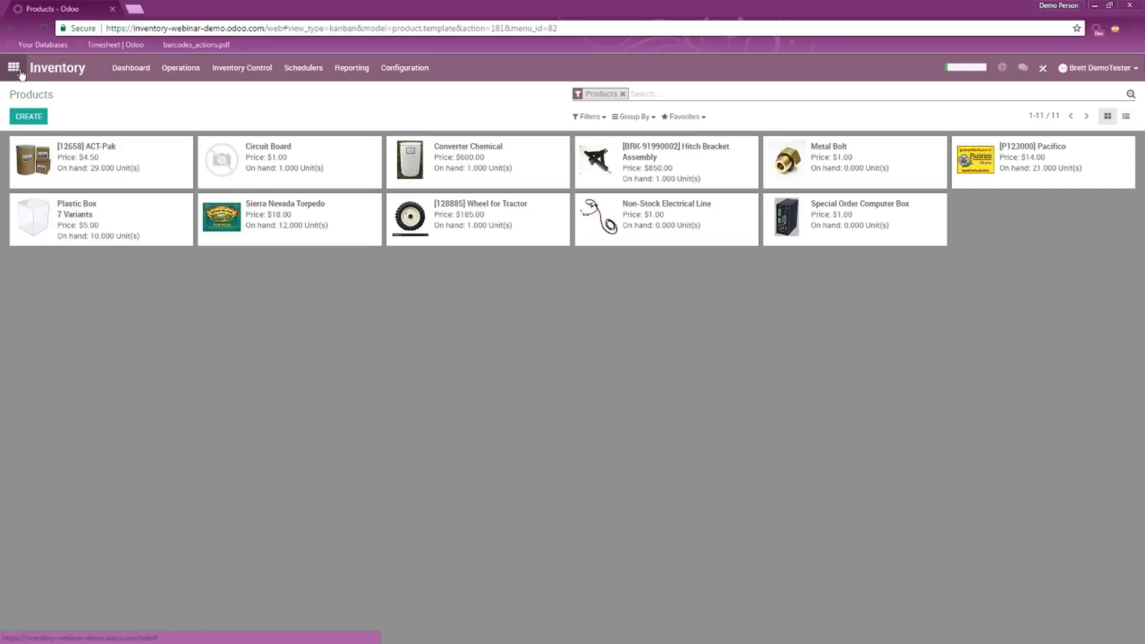
{"action": "left_click", "coordinate": [13, 67]}
{"action": "left_click", "coordinate": [534, 204]}
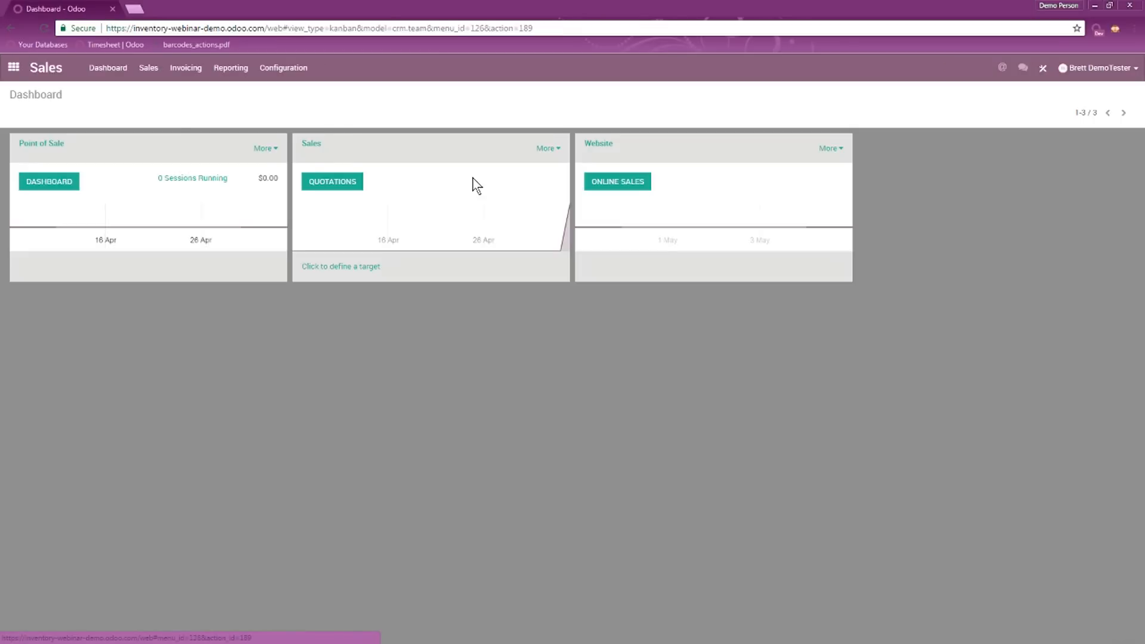
{"action": "left_click", "coordinate": [149, 68]}
{"action": "left_click", "coordinate": [170, 121]}
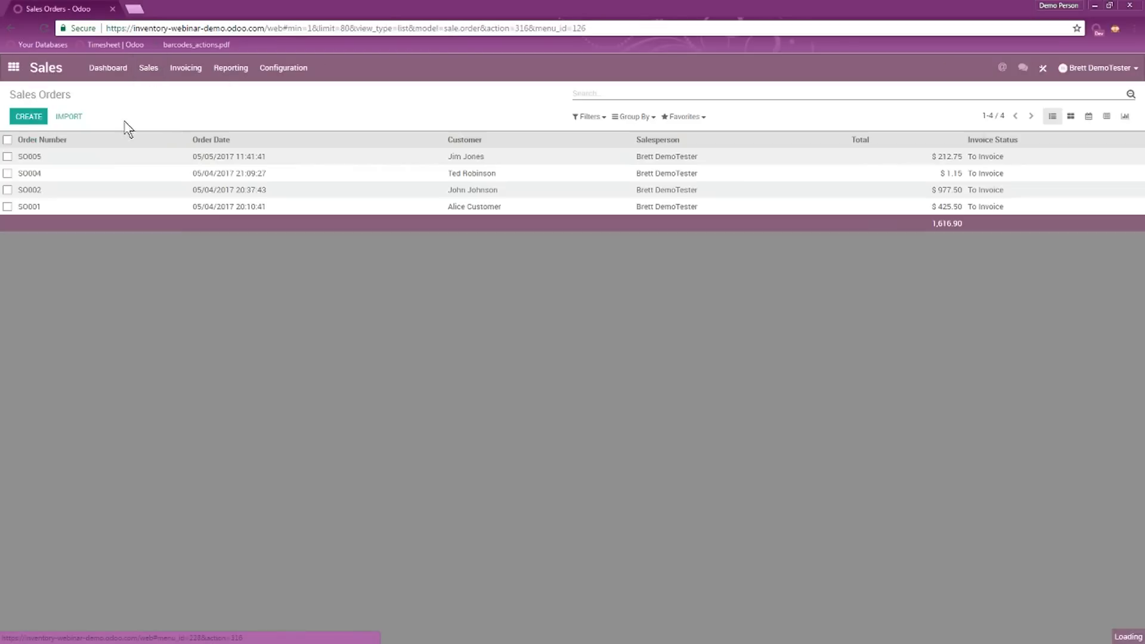
{"action": "left_click", "coordinate": [30, 119]}
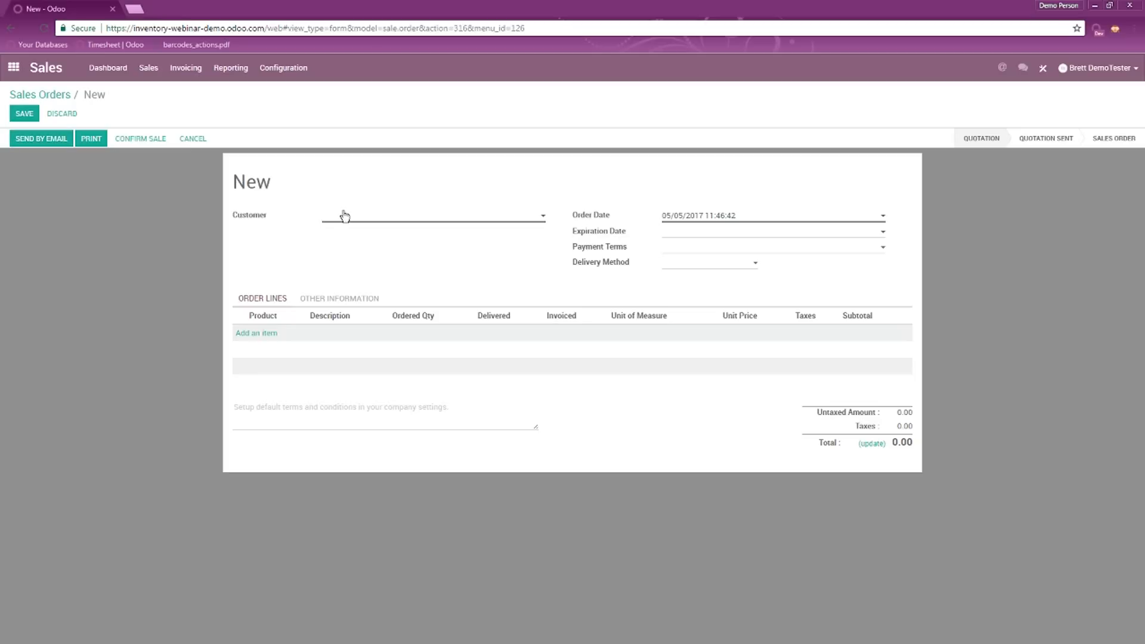
- Choose an existing customer for the order, add one Non-Stock Electrical Line and confirm the sale
{"action": "left_click", "coordinate": [345, 216]}
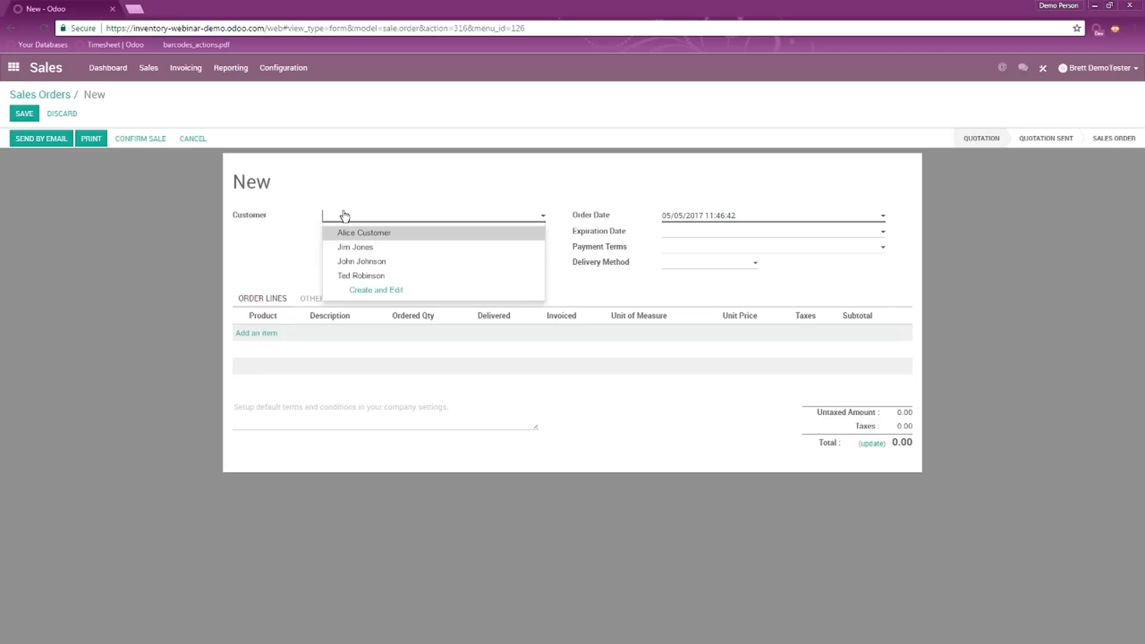
{"action": "left_click", "coordinate": [370, 273]}
{"action": "left_click", "coordinate": [276, 337]}
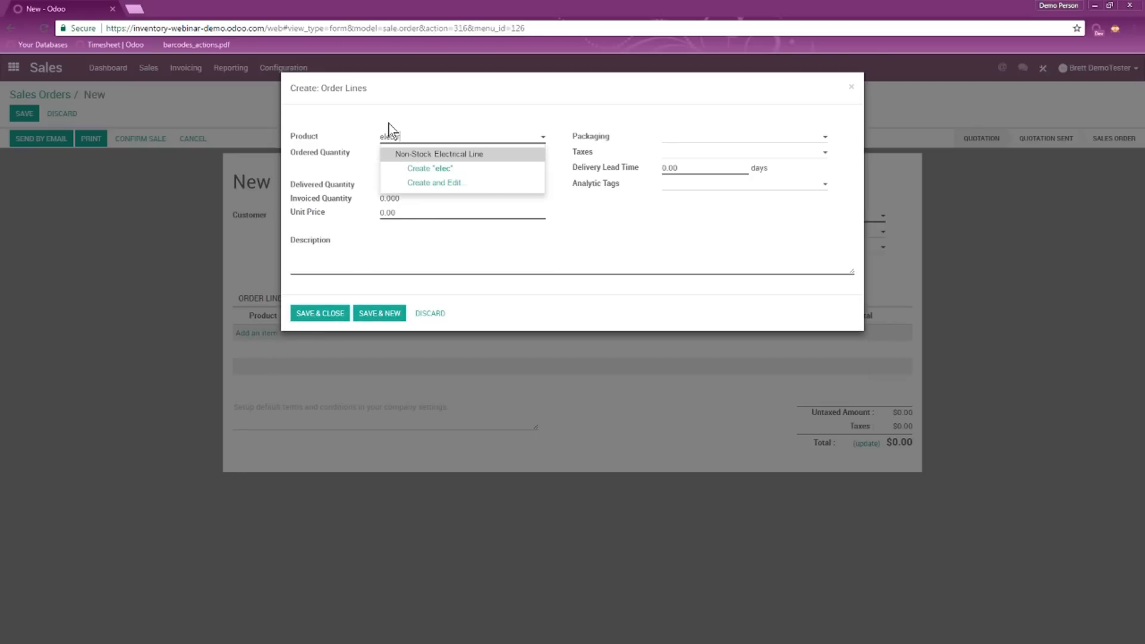
{"action": "left_click", "coordinate": [402, 150]}
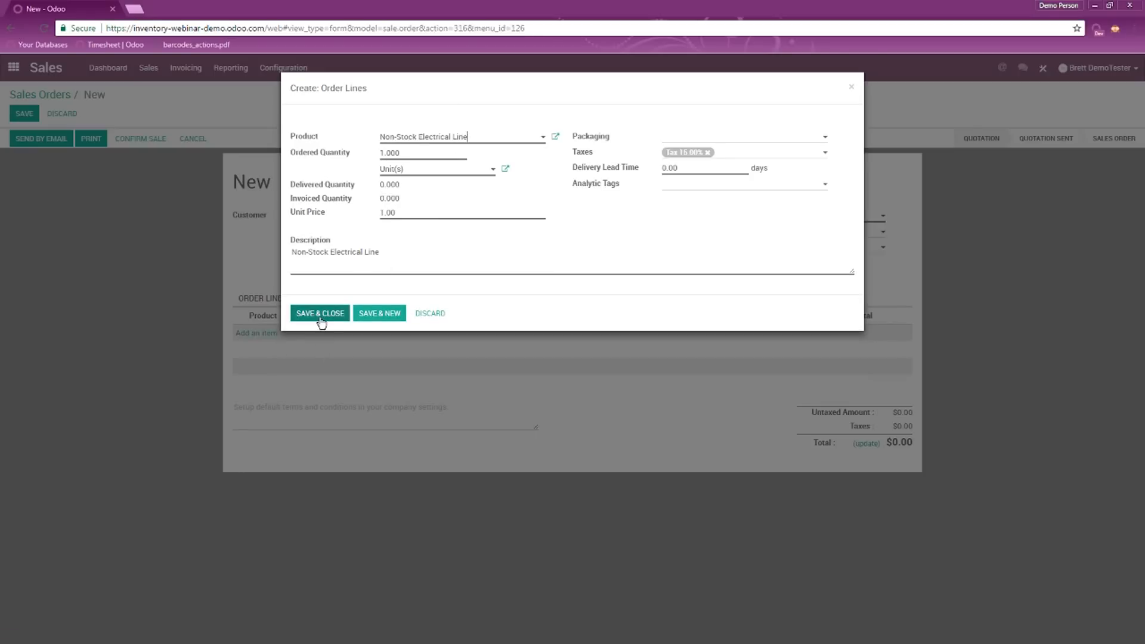
{"action": "left_click", "coordinate": [320, 315]}
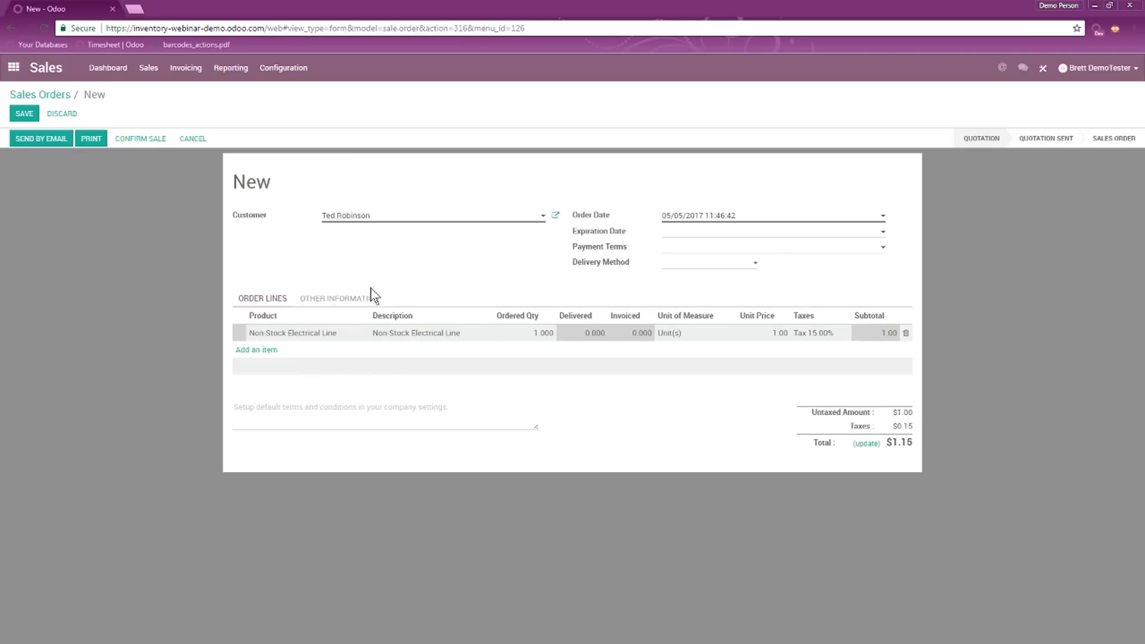
{"action": "left_click", "coordinate": [123, 138]}
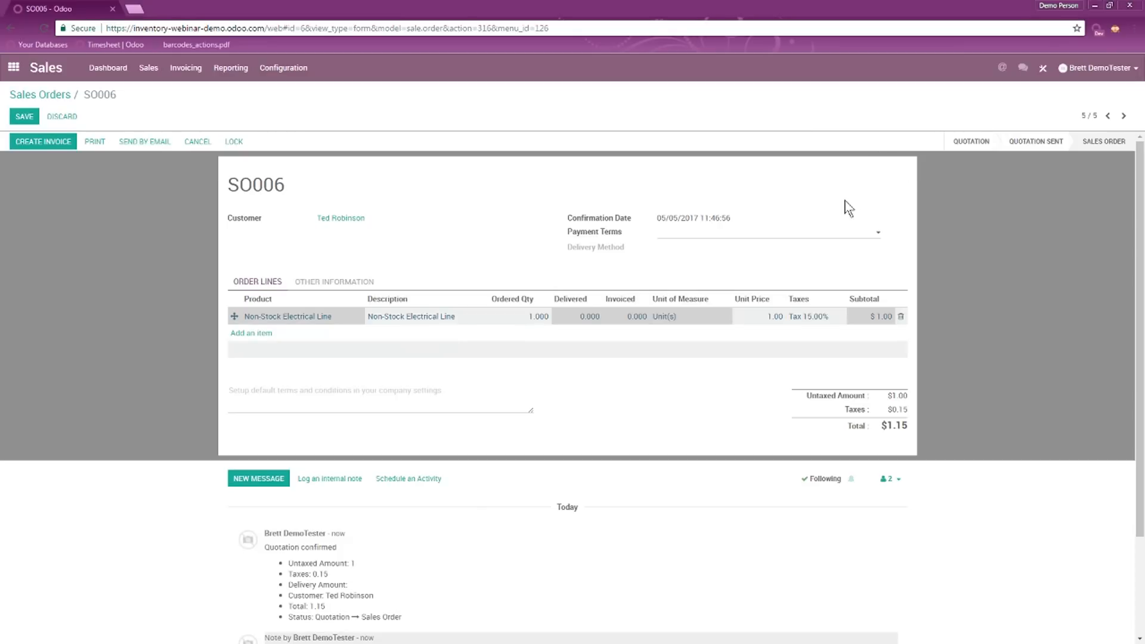
- Switch to the Purchases app and open the electrical vendor's request for quotation sourced from SO006
{"action": "left_click", "coordinate": [13, 68]}
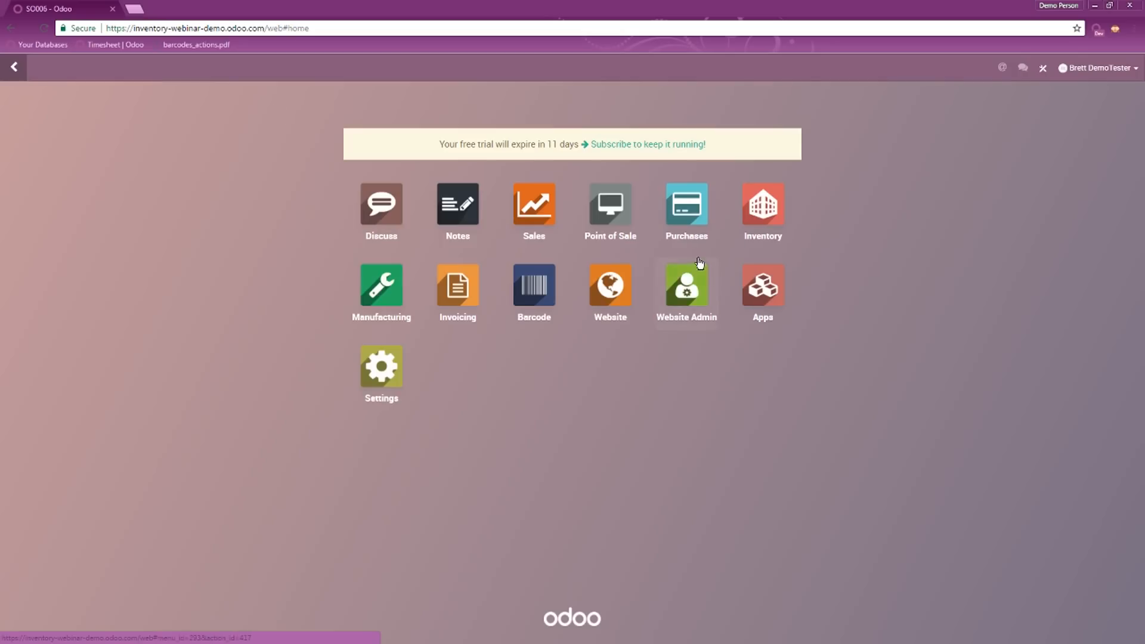
{"action": "left_click", "coordinate": [686, 206]}
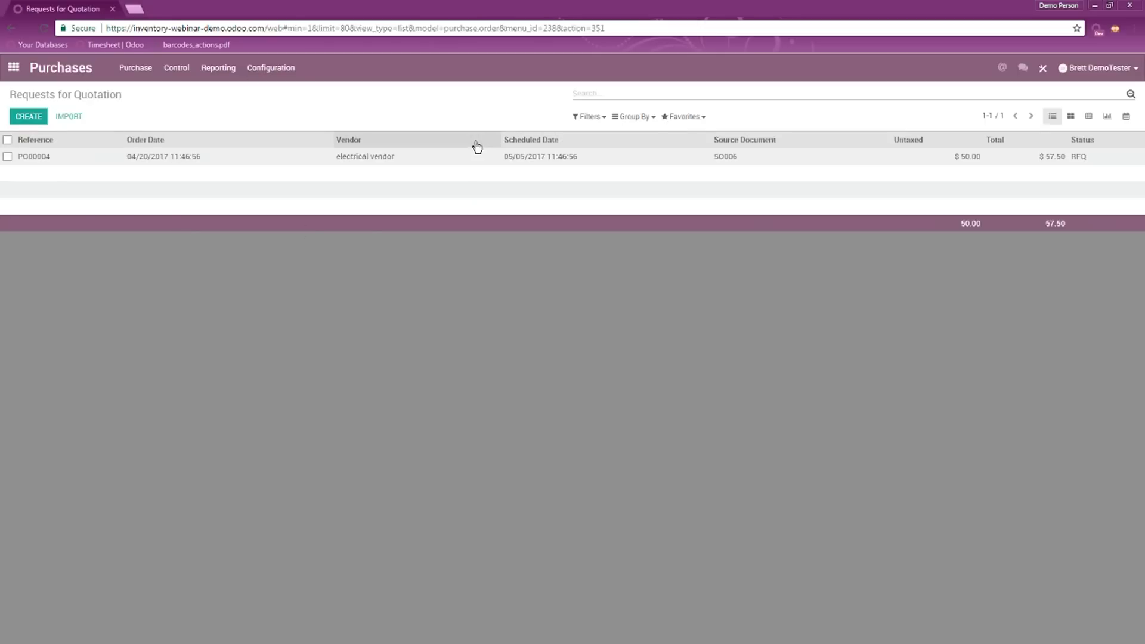
{"action": "left_click", "coordinate": [192, 160]}
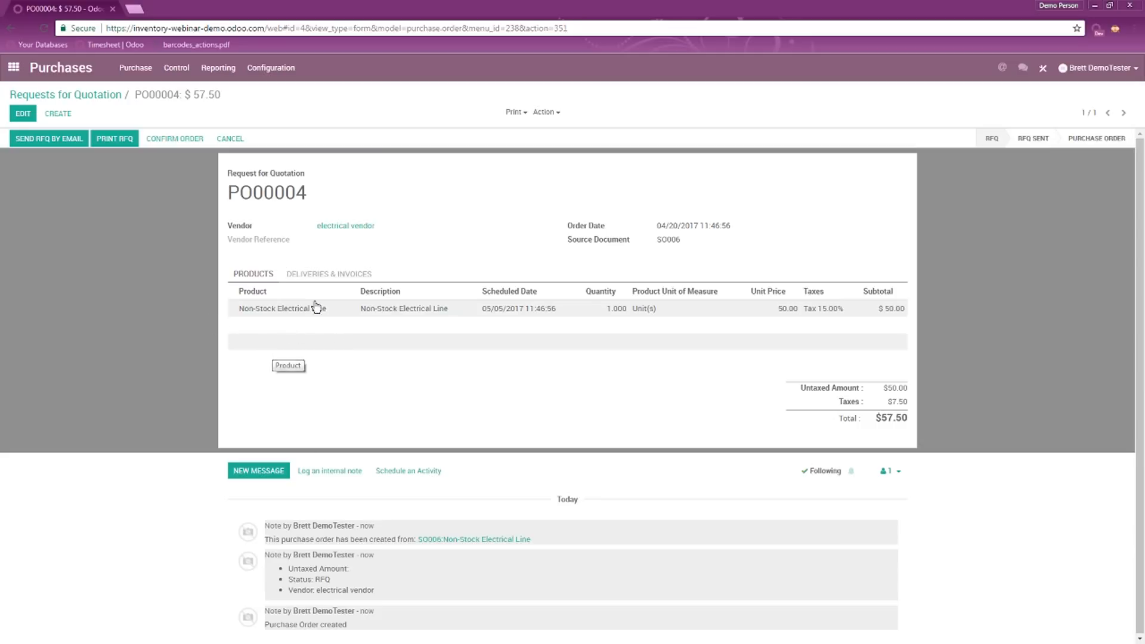
- Check the drop-ship address in the quotation's delivery details and confirm the purchase order
{"action": "left_click", "coordinate": [320, 278]}
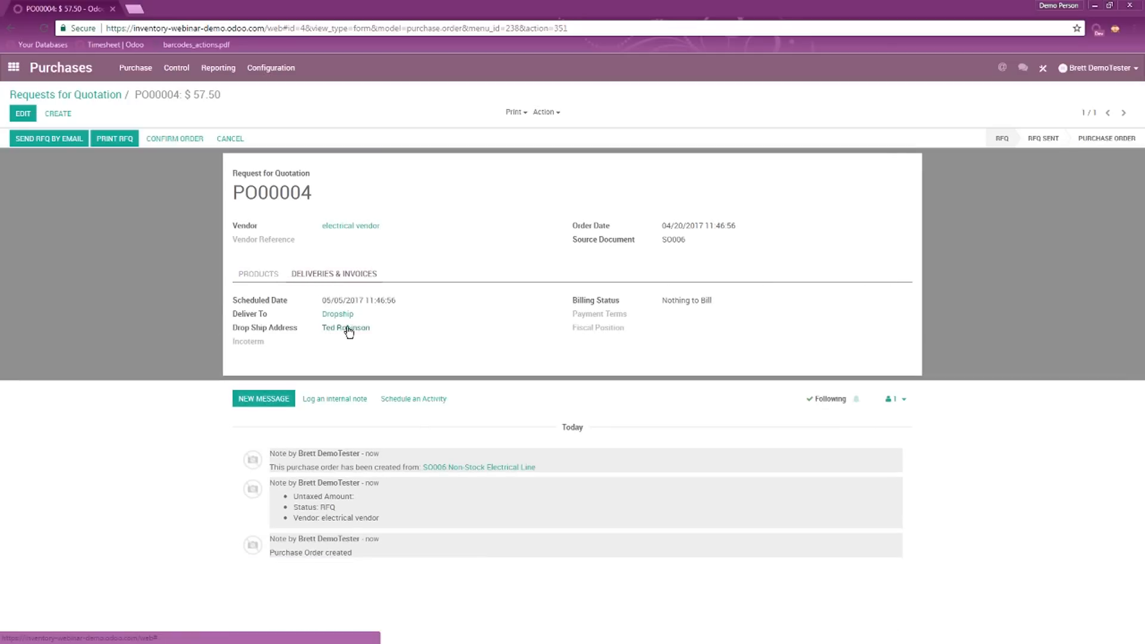
{"action": "left_click", "coordinate": [263, 275]}
{"action": "left_click", "coordinate": [160, 140]}
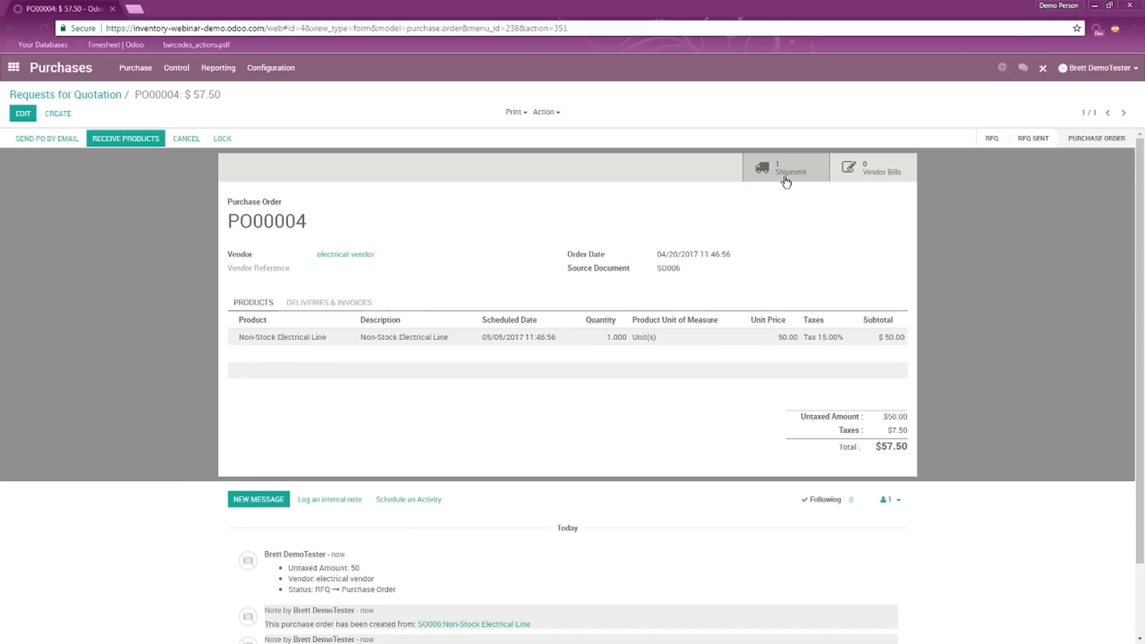
- Switch to the Inventory app and open the dropship transfer waiting to be received
{"action": "left_click", "coordinate": [13, 66]}
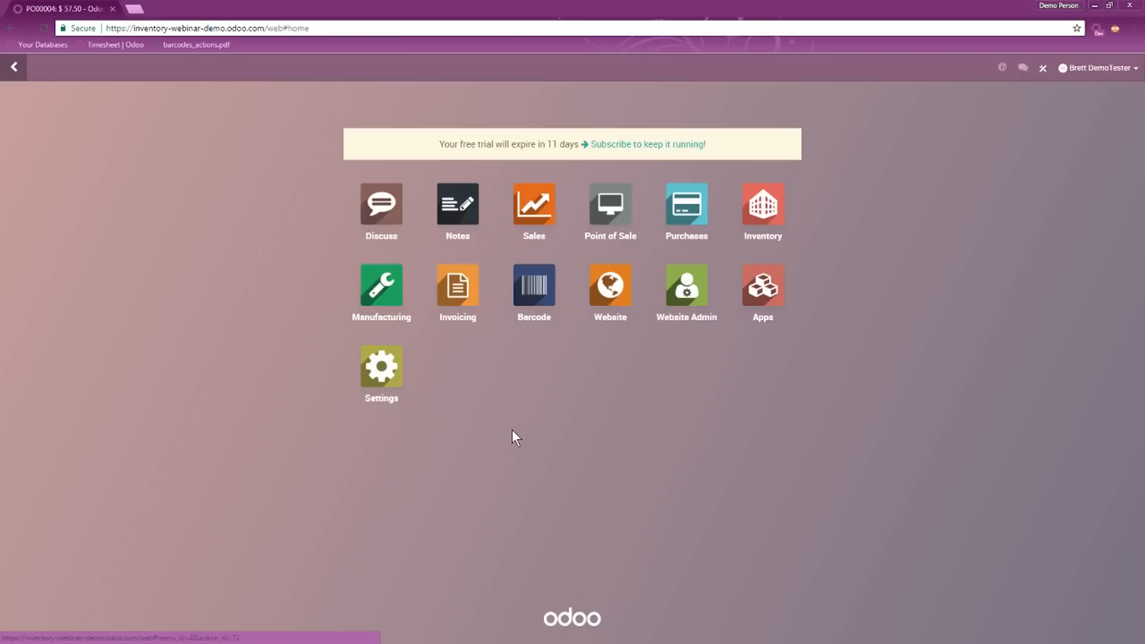
{"action": "left_click", "coordinate": [735, 217]}
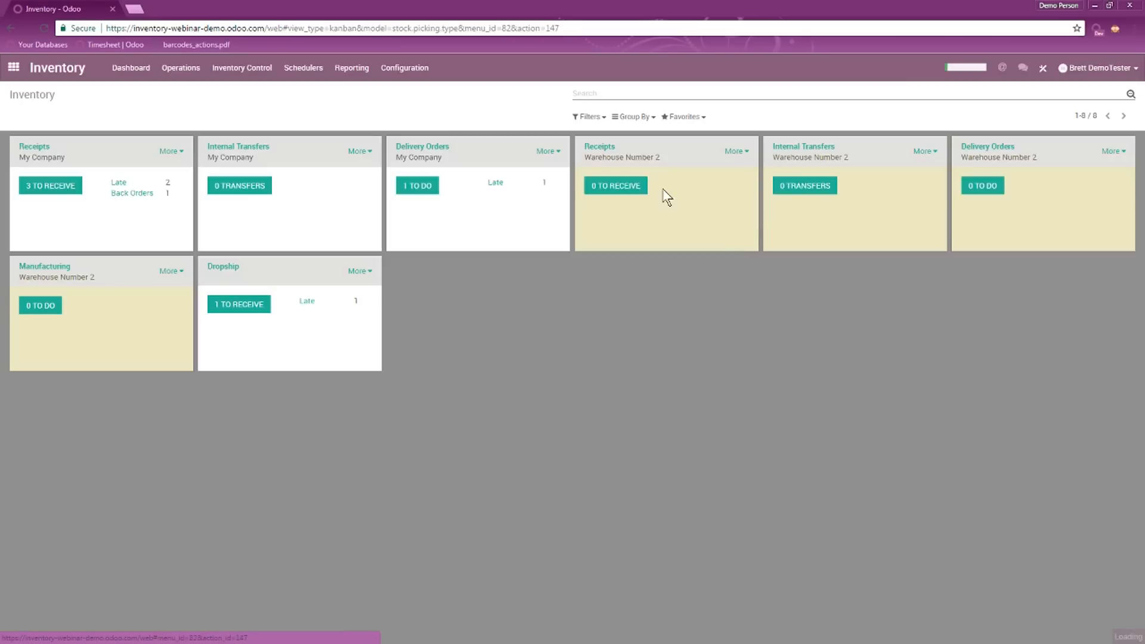
{"action": "left_click", "coordinate": [234, 304]}
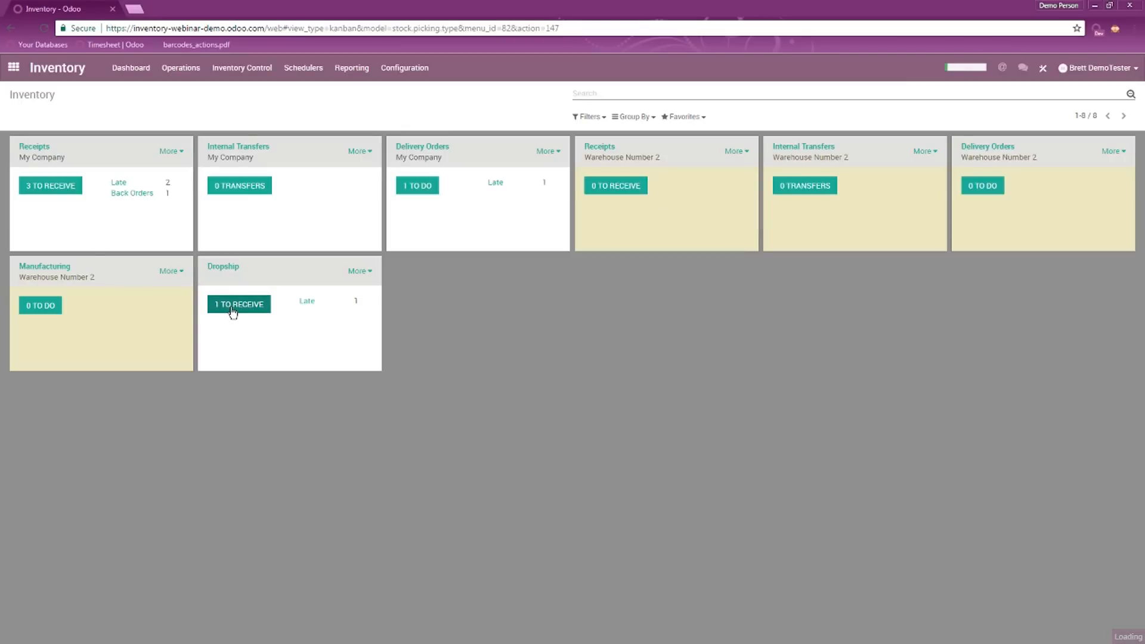
{"action": "left_click", "coordinate": [151, 160]}
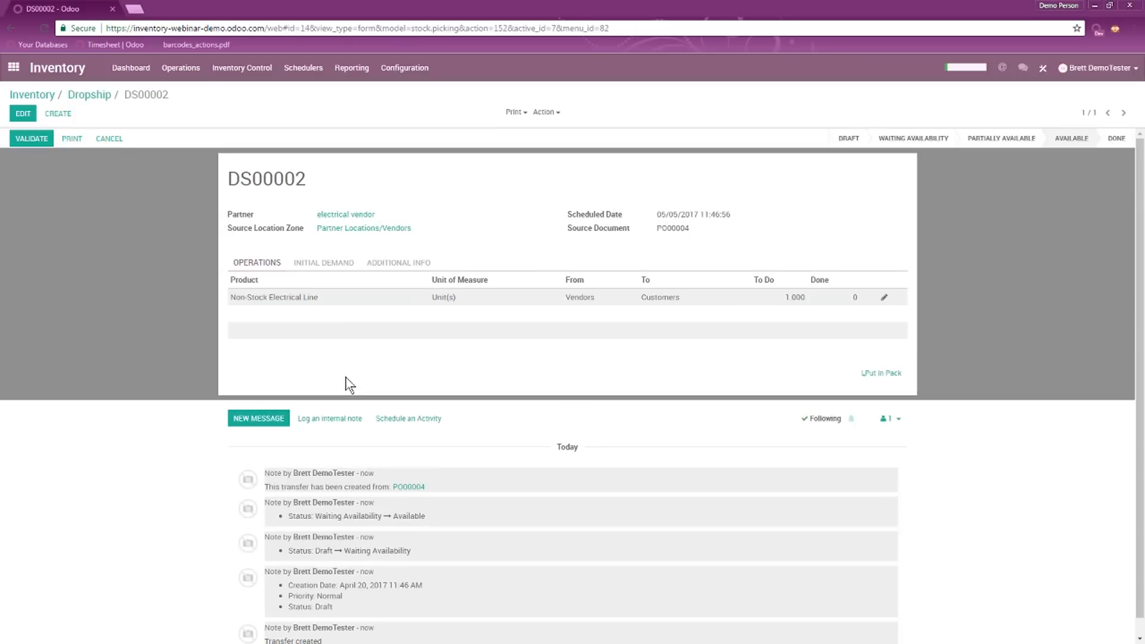
- Review the dropship transfer's additional info and initial demand, ending on its operations
{"action": "left_click", "coordinate": [382, 264]}
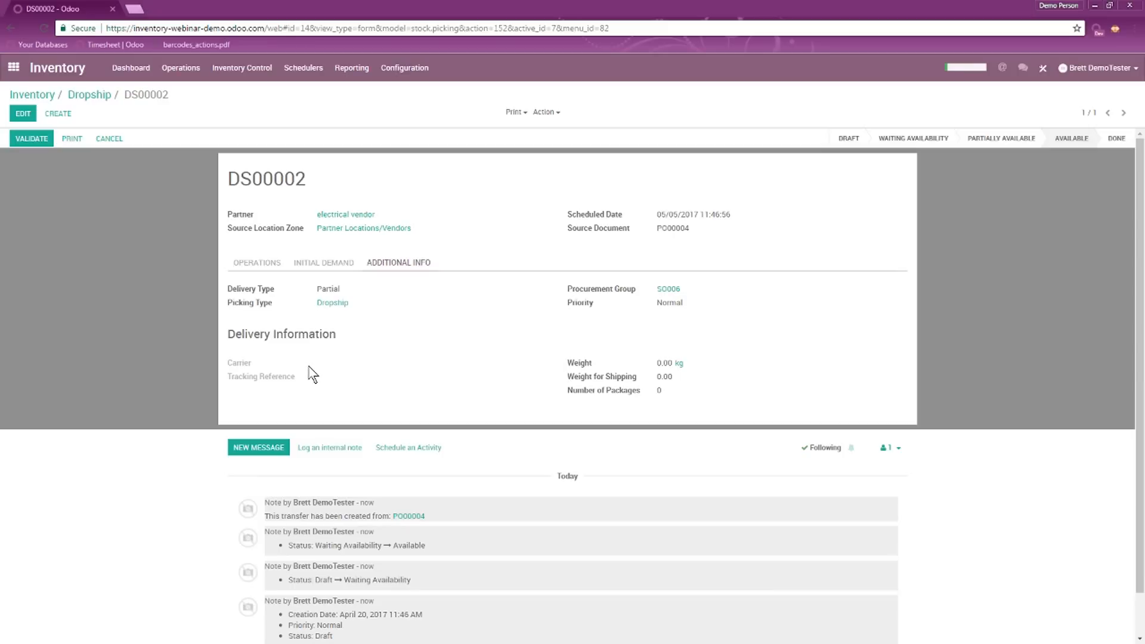
{"action": "left_click", "coordinate": [315, 263]}
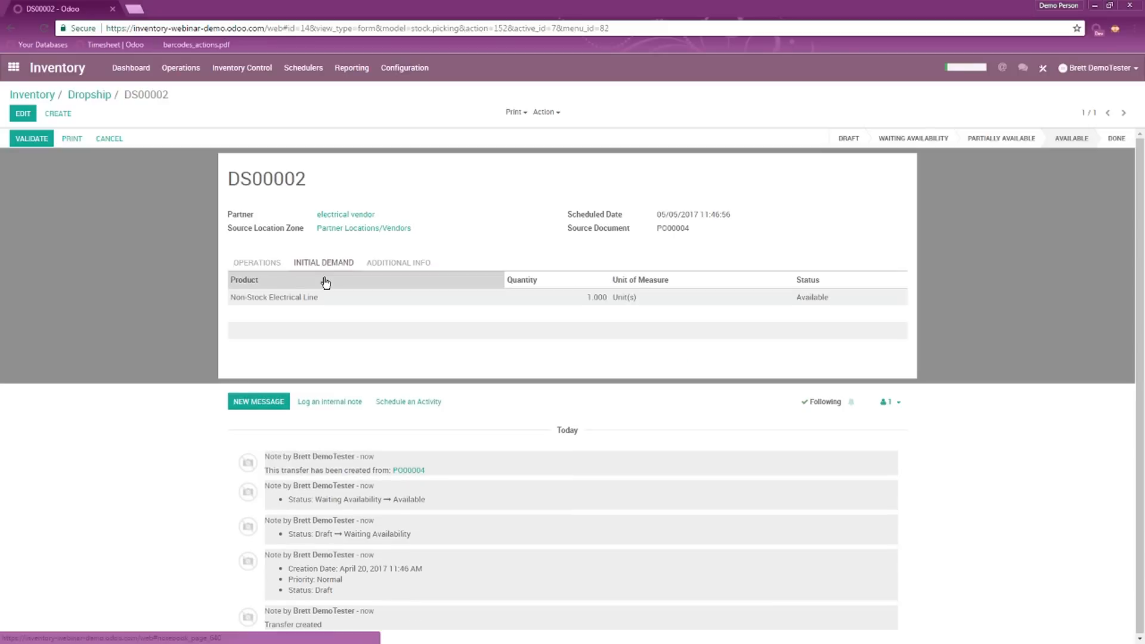
{"action": "left_click", "coordinate": [251, 268]}
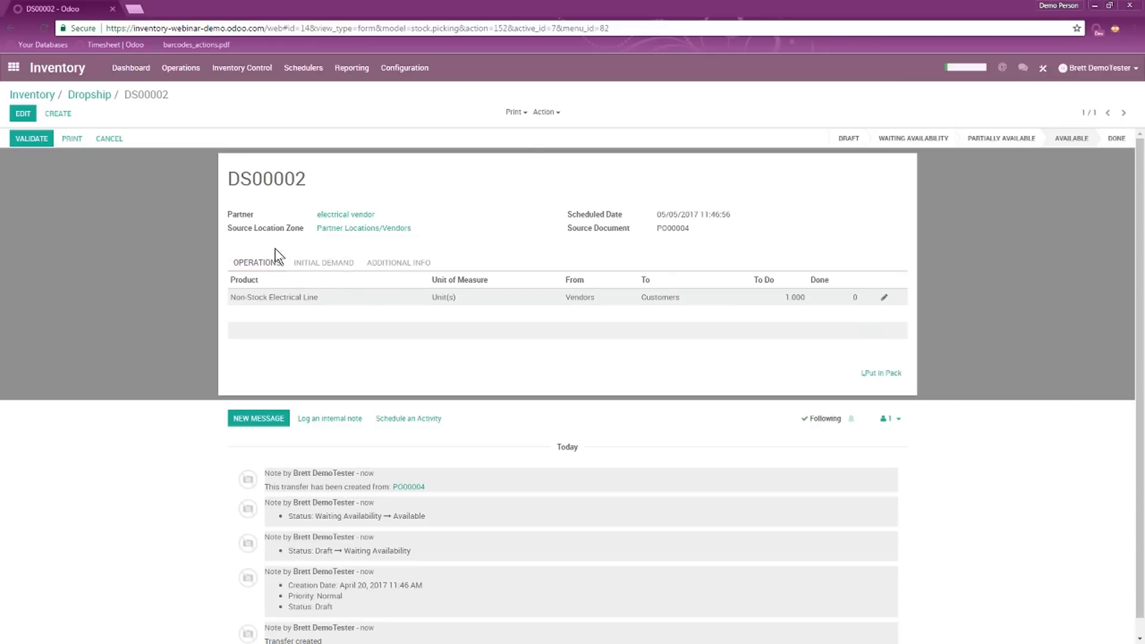
- Validate the dropship transfer by processing all its quantities, and return to the Inventory overview
{"action": "left_click", "coordinate": [24, 145]}
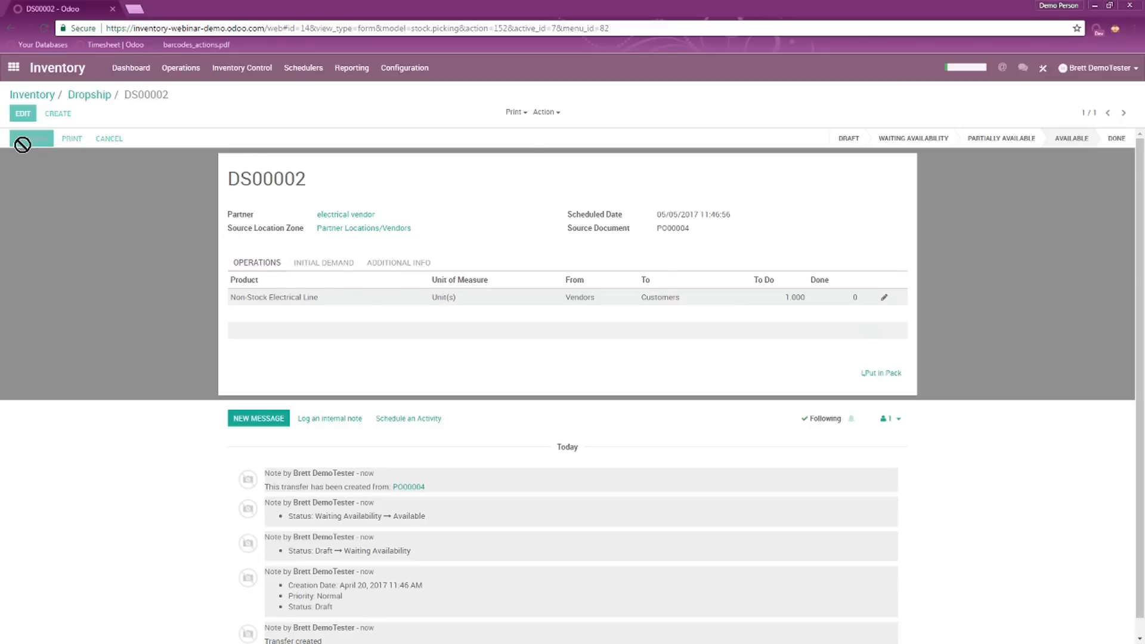
{"action": "left_click", "coordinate": [298, 179]}
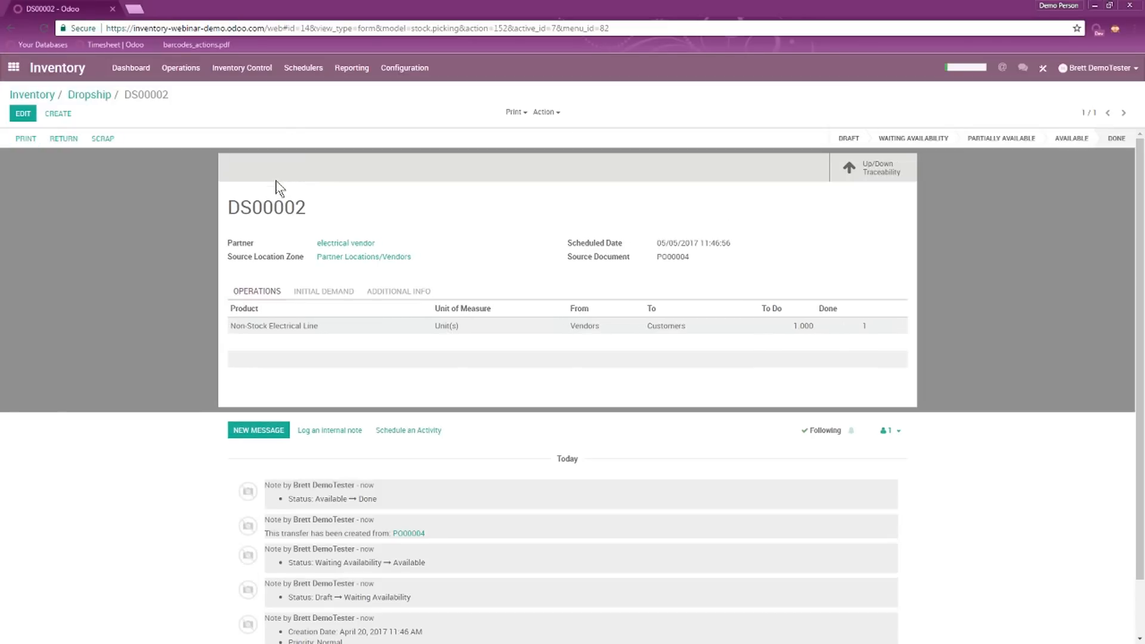
{"action": "left_click_drag", "start_coordinate": [229, 206], "coordinate": [249, 204]}
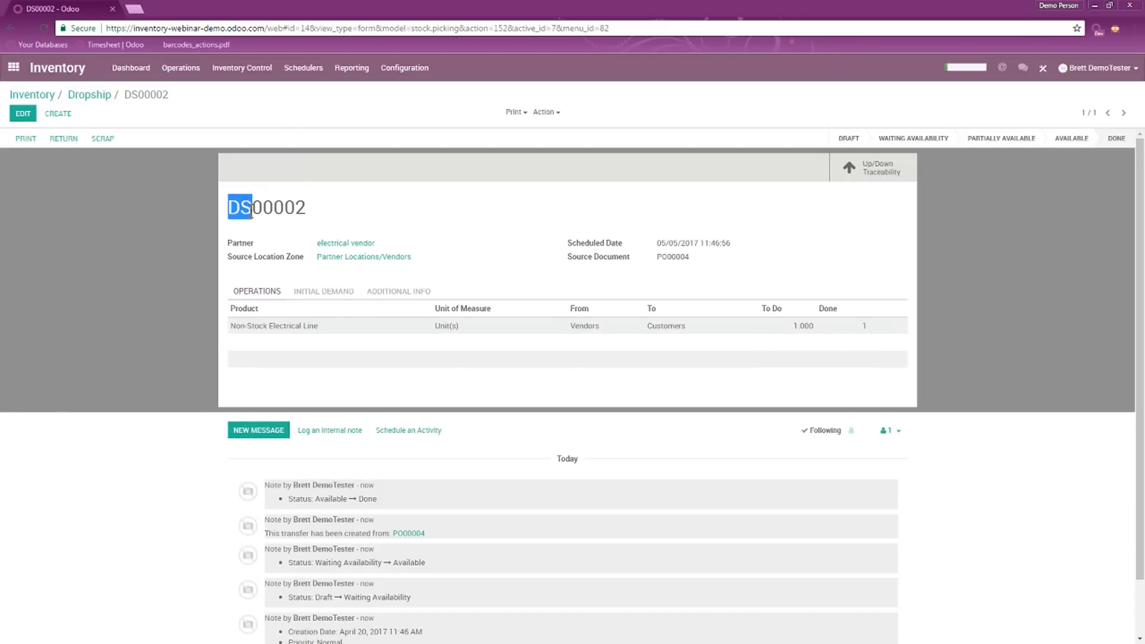
{"action": "left_click", "coordinate": [90, 95]}
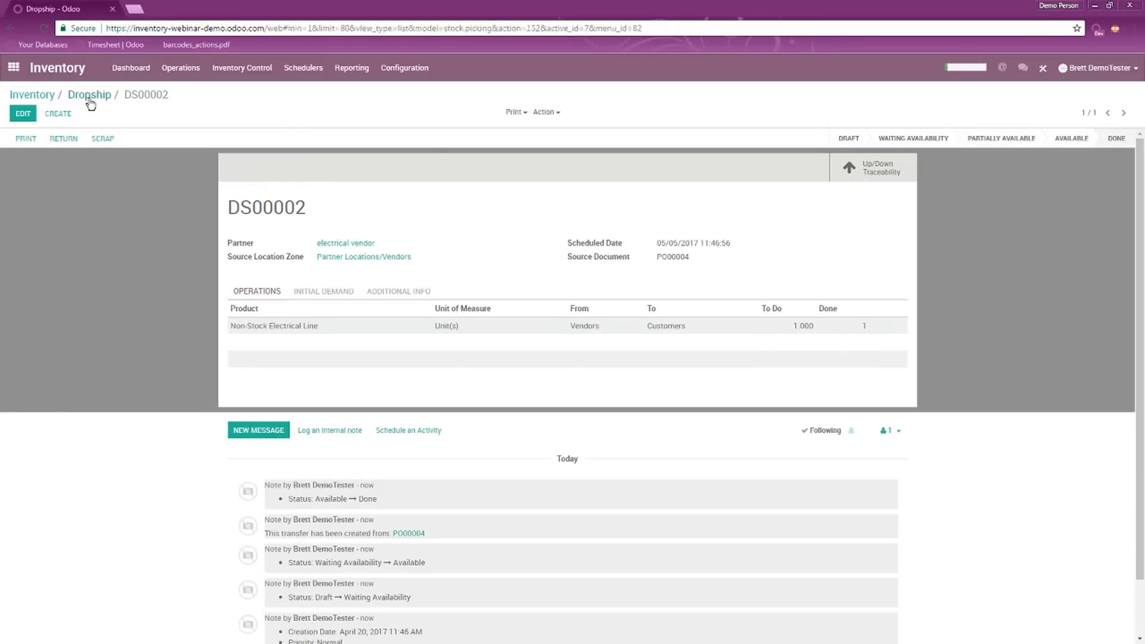
{"action": "left_click", "coordinate": [42, 95]}
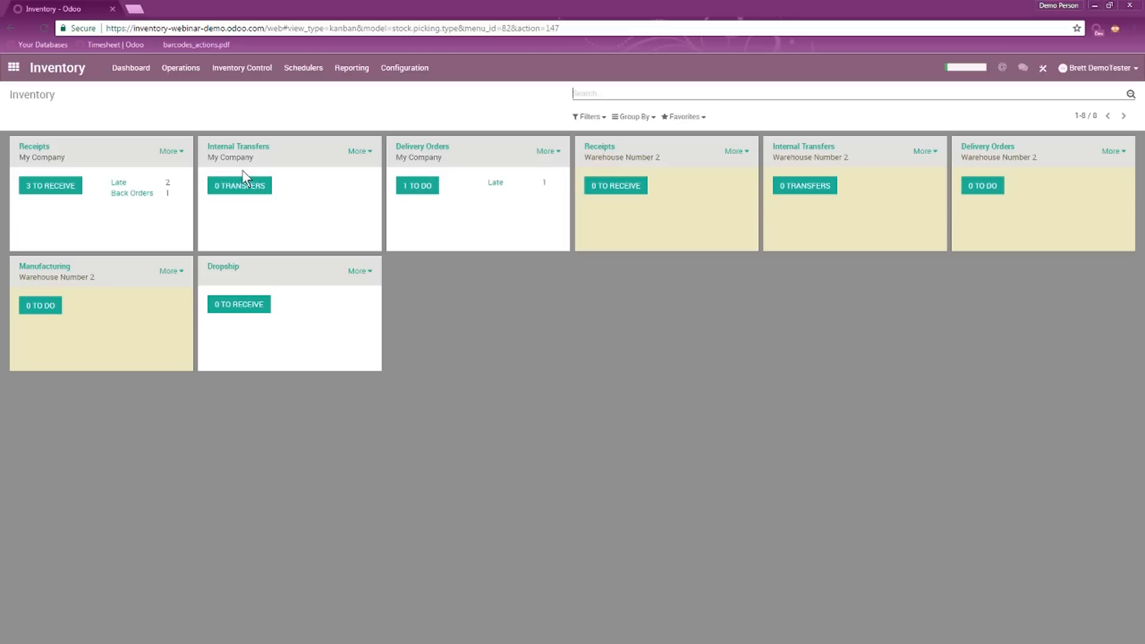
- Look at My Company's internal transfers and start a new internal transfer
{"action": "left_click", "coordinate": [239, 186]}
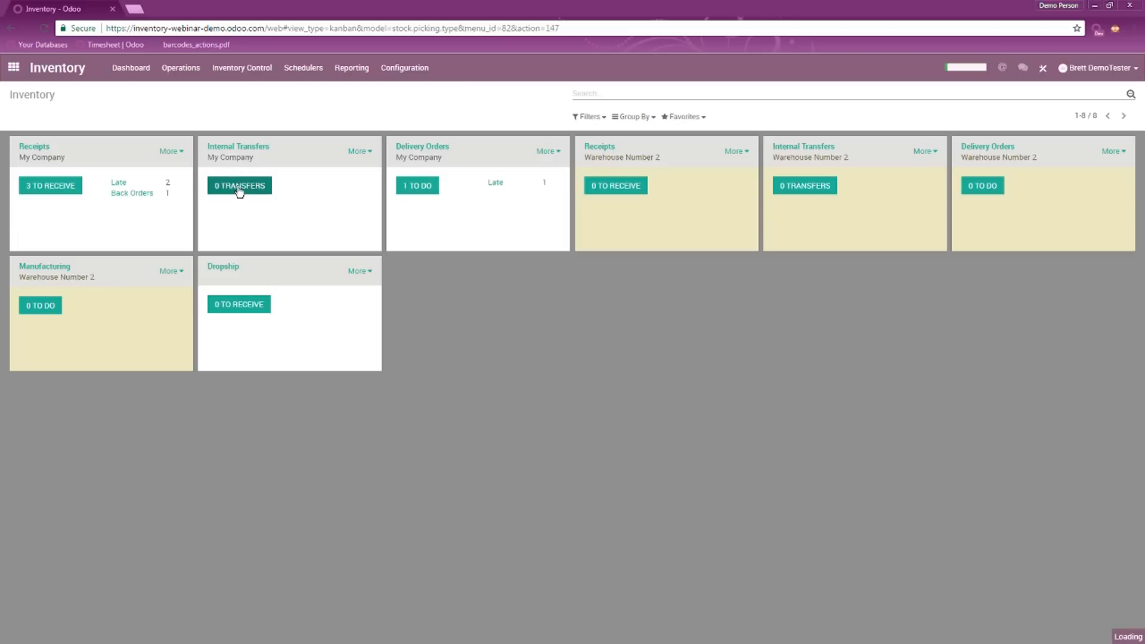
{"action": "left_click", "coordinate": [43, 96]}
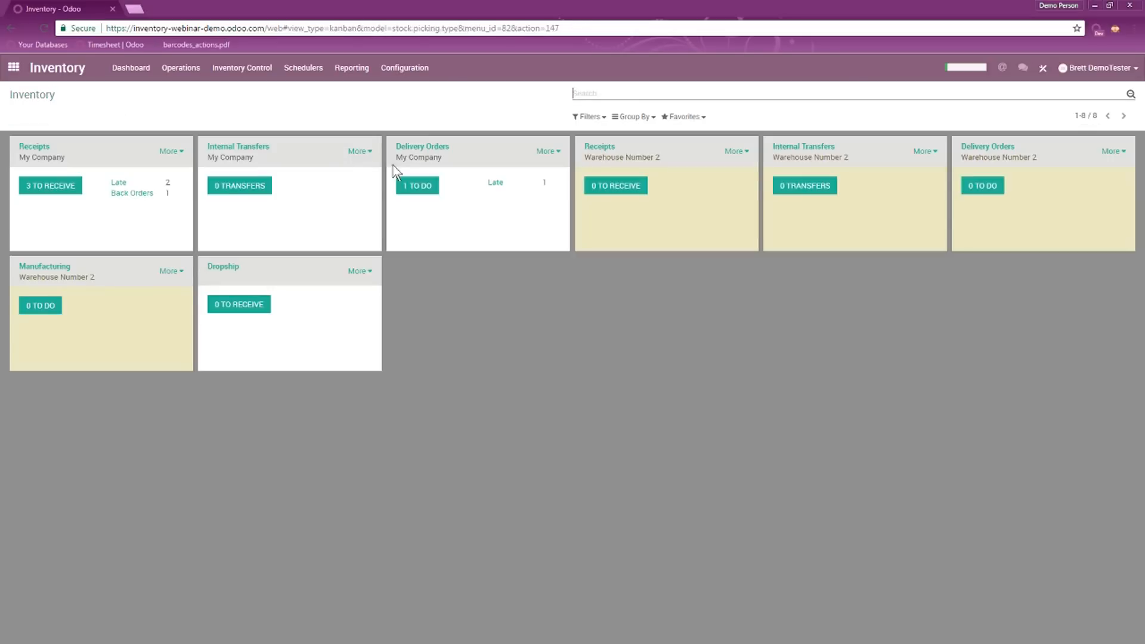
{"action": "left_click", "coordinate": [357, 153]}
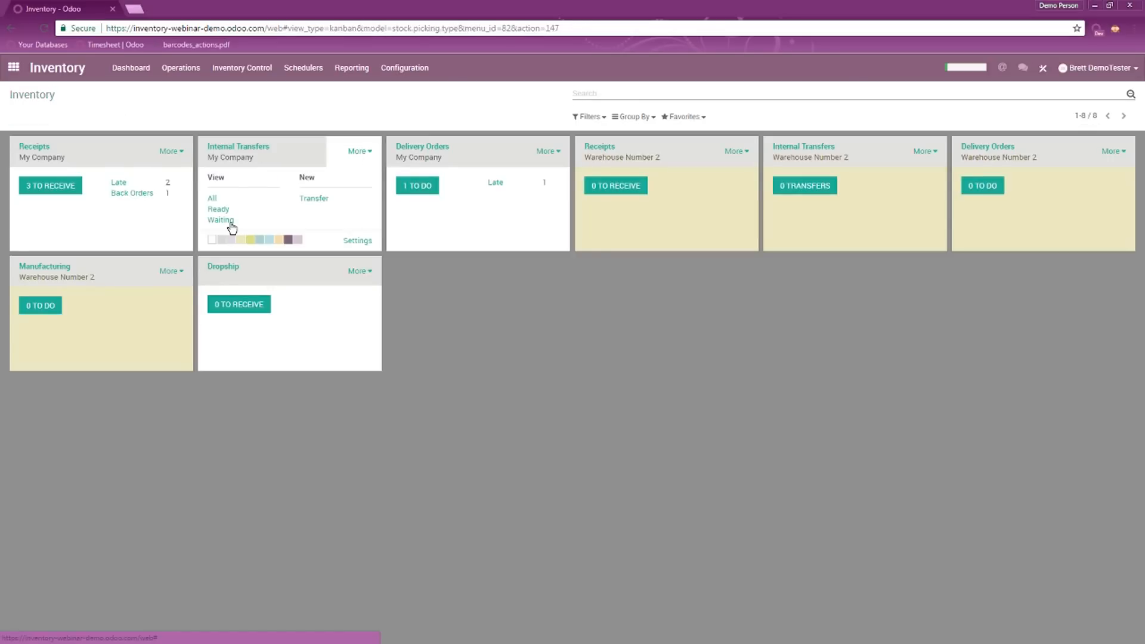
{"action": "left_click", "coordinate": [320, 203]}
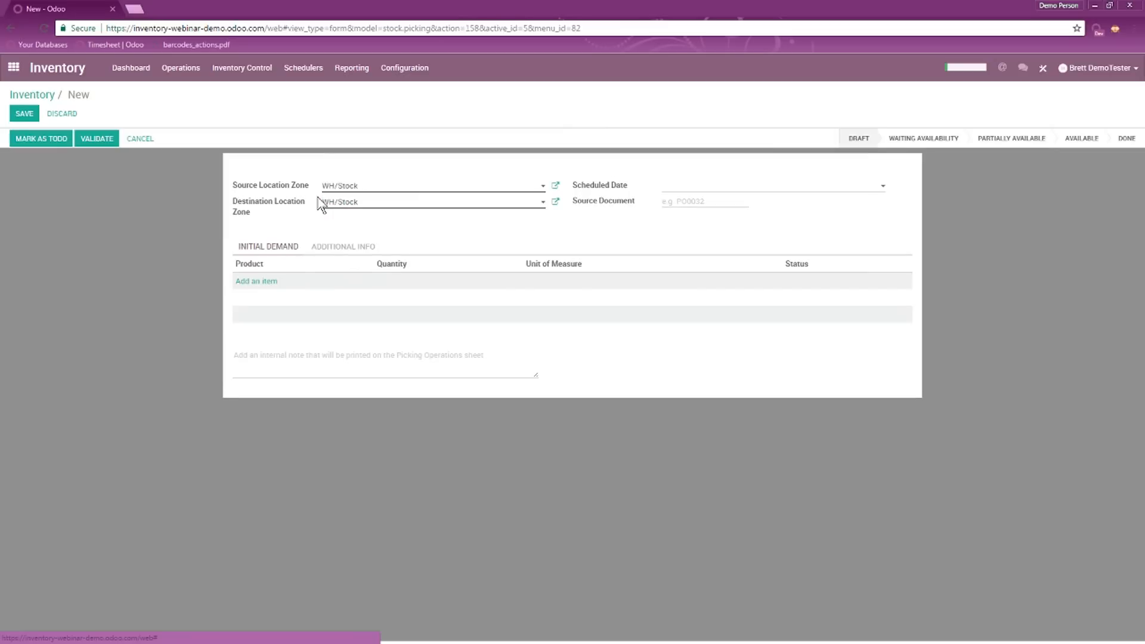
- Add the ACT-Pak product to the transfer's initial demand with a quantity of 2
{"action": "left_click", "coordinate": [361, 203]}
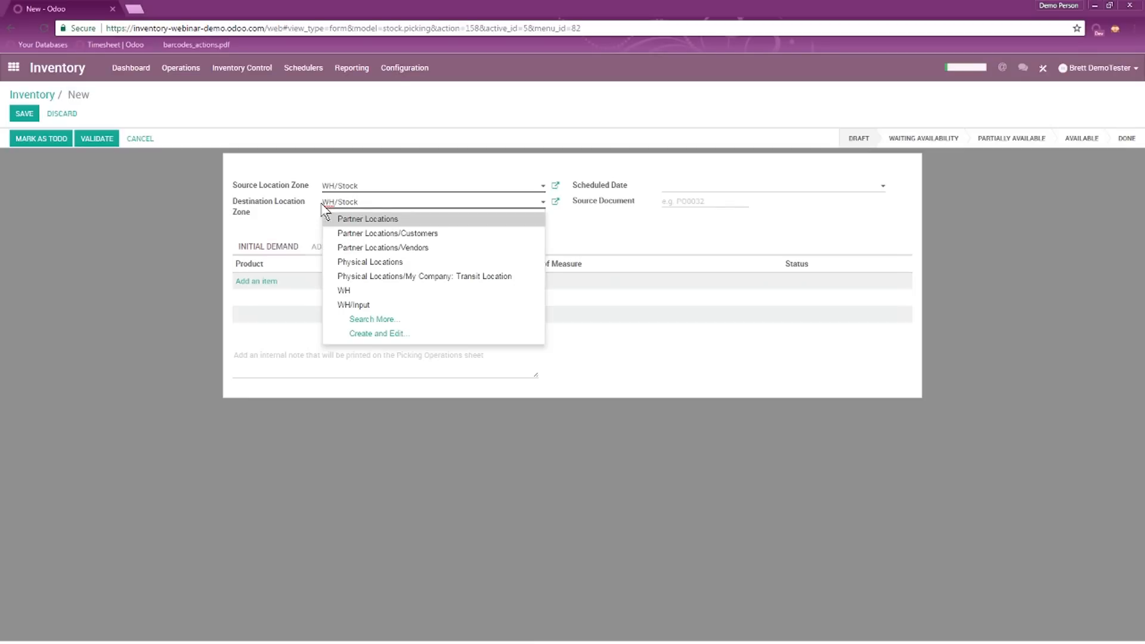
{"action": "left_click", "coordinate": [266, 282]}
{"action": "left_click", "coordinate": [268, 286]}
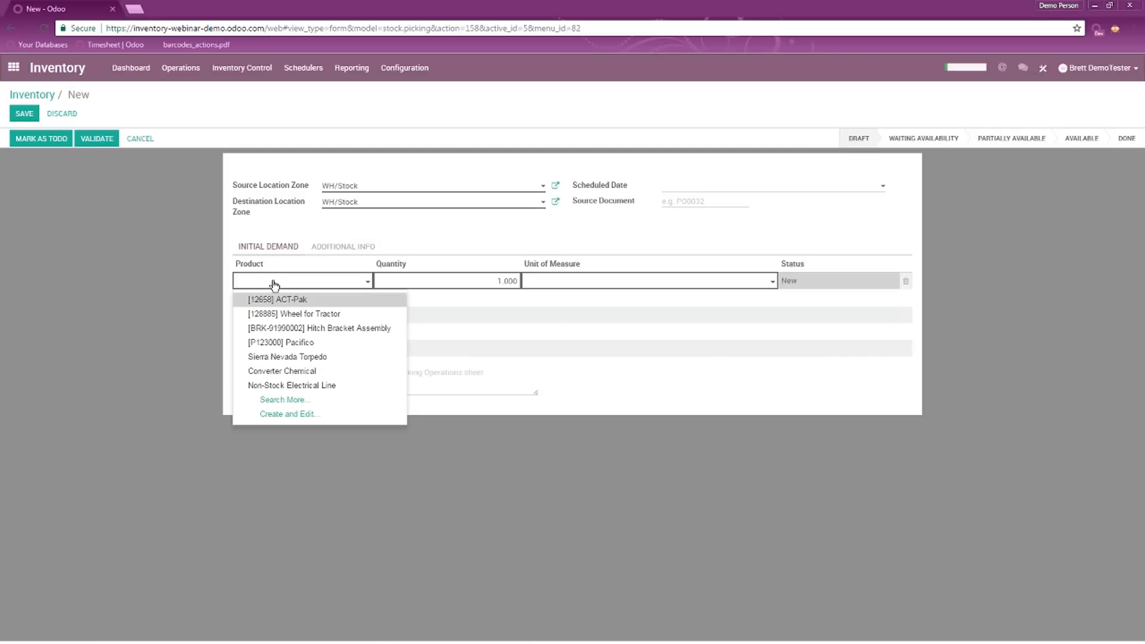
{"action": "left_click", "coordinate": [283, 300]}
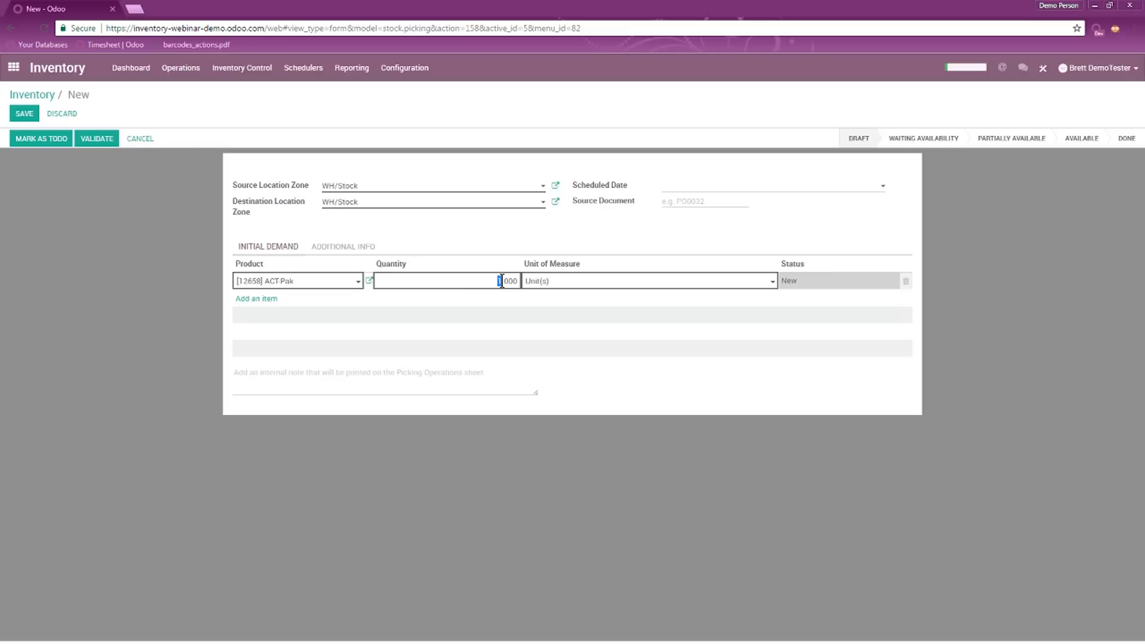
{"action": "type", "text": "2"}
- Set the transfer's destination location zone to WH/Stock/Refrigerator from the full location list
{"action": "left_click", "coordinate": [332, 203]}
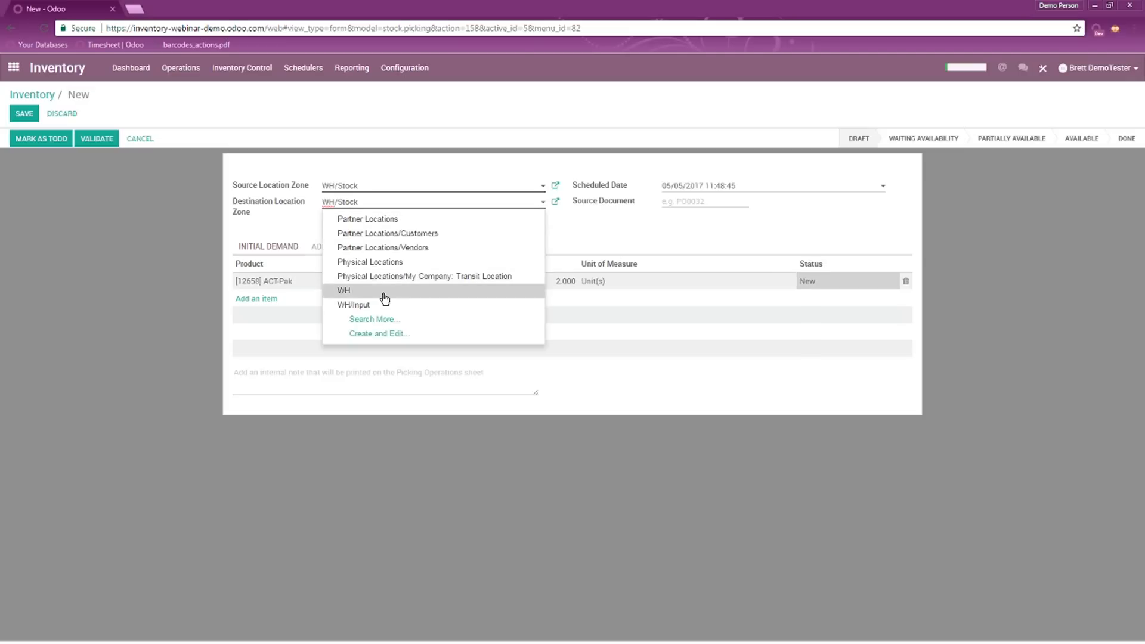
{"action": "left_click", "coordinate": [371, 319]}
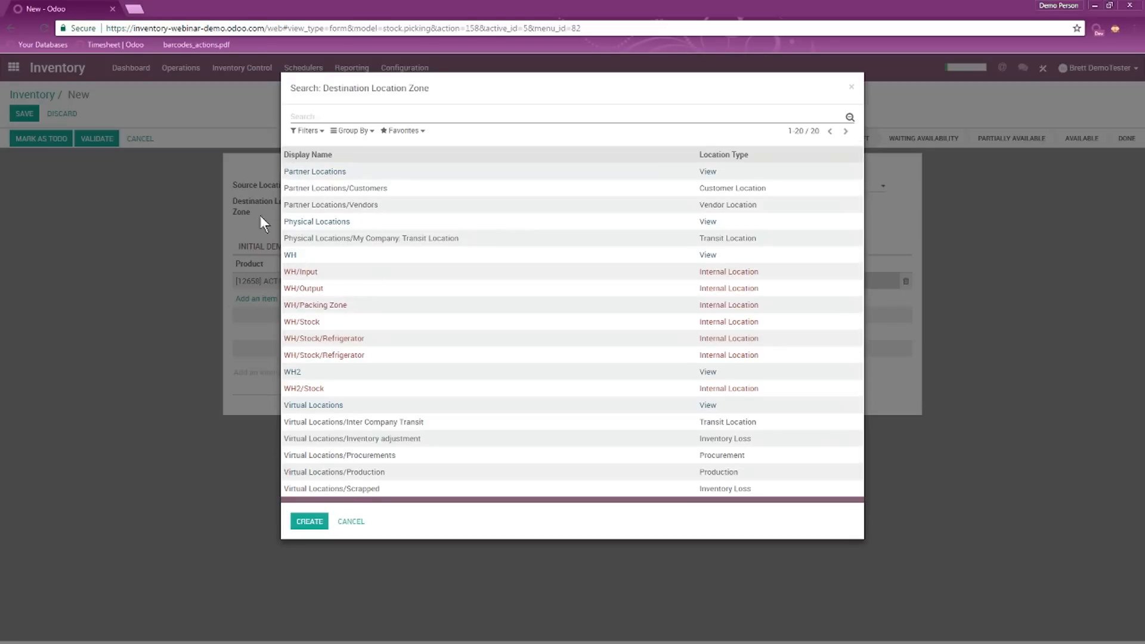
{"action": "left_click", "coordinate": [337, 344]}
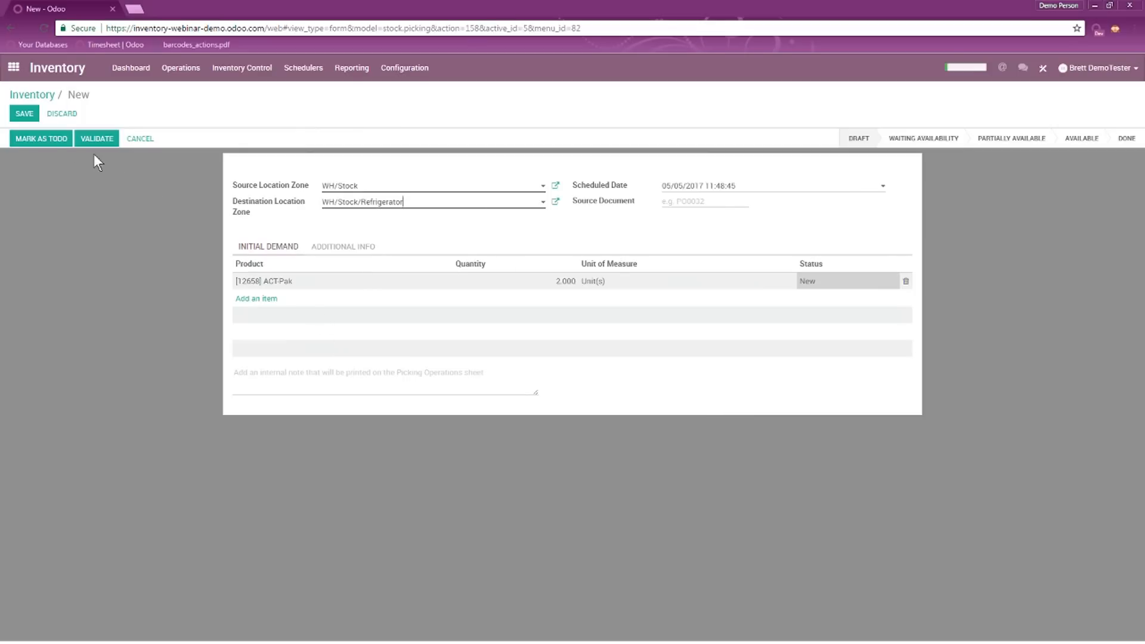
- Validate the internal transfer as an immediate transfer of all quantities, and return to the Inventory overview
{"action": "left_click", "coordinate": [85, 138]}
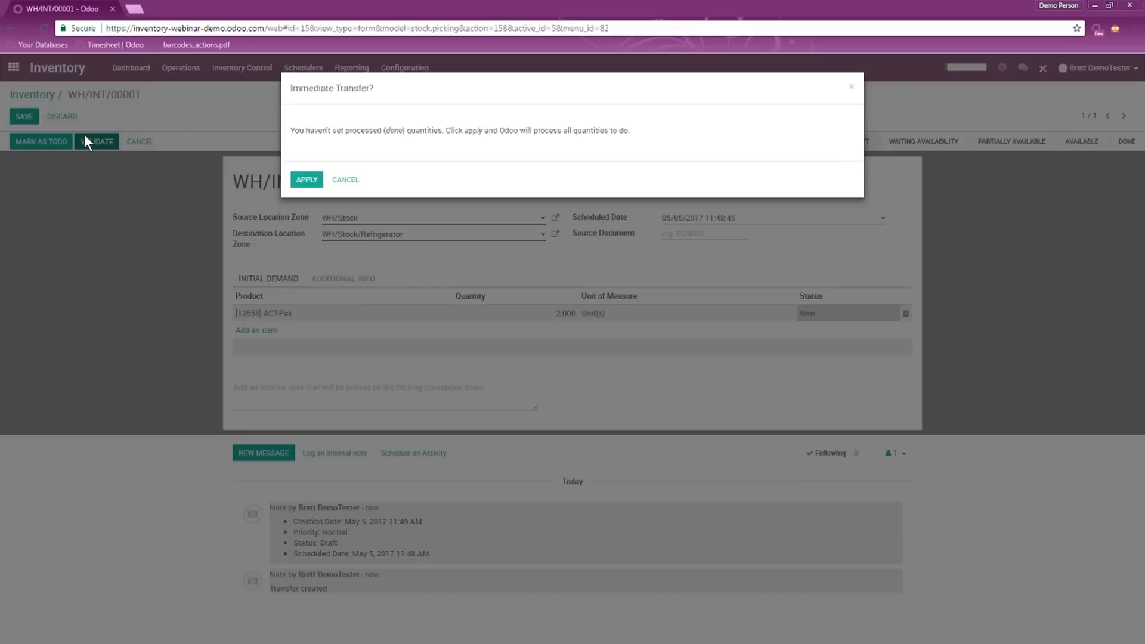
{"action": "left_click", "coordinate": [302, 179]}
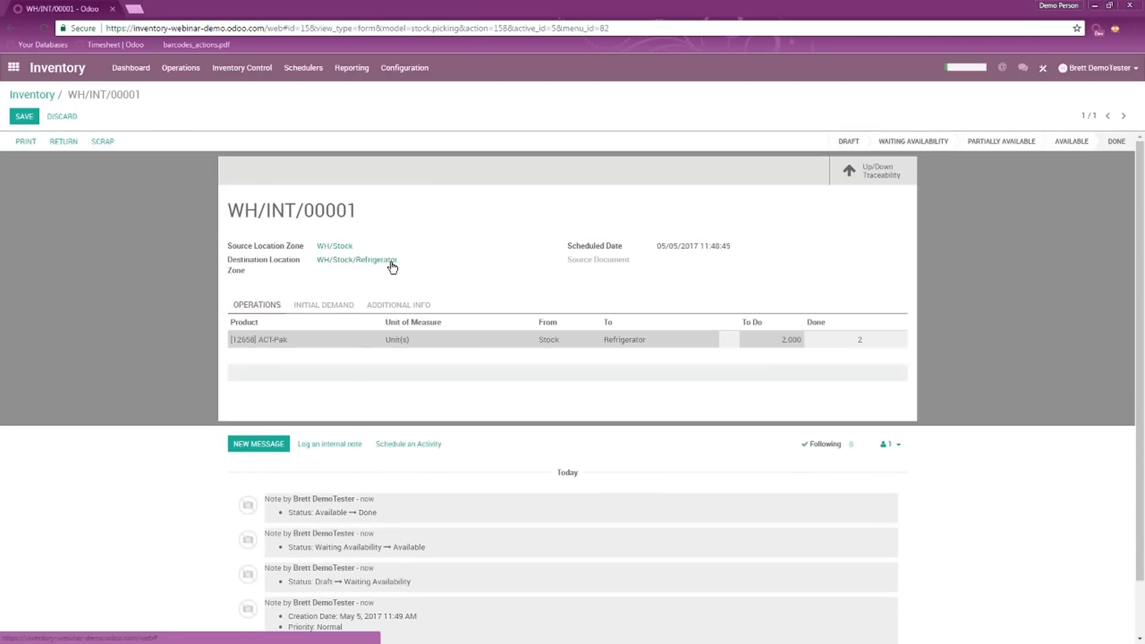
{"action": "left_click", "coordinate": [32, 95]}
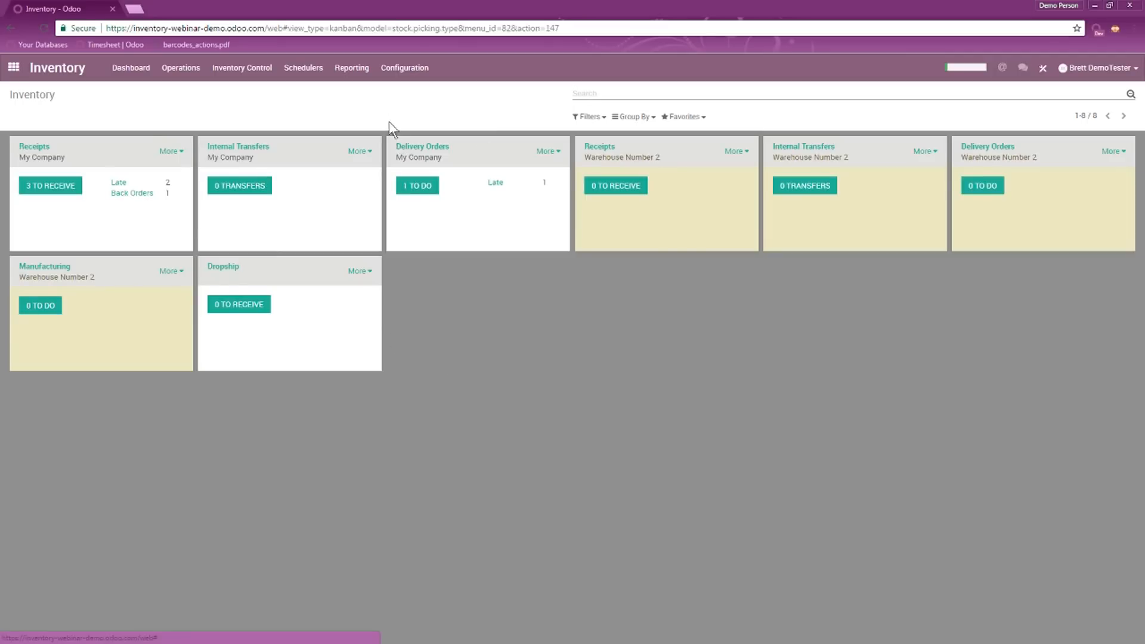
- Set the My Company warehouse's outgoing shippings to Pick + Pack + Ship, save it, and return to the Inventory overview
{"action": "left_click", "coordinate": [403, 71]}
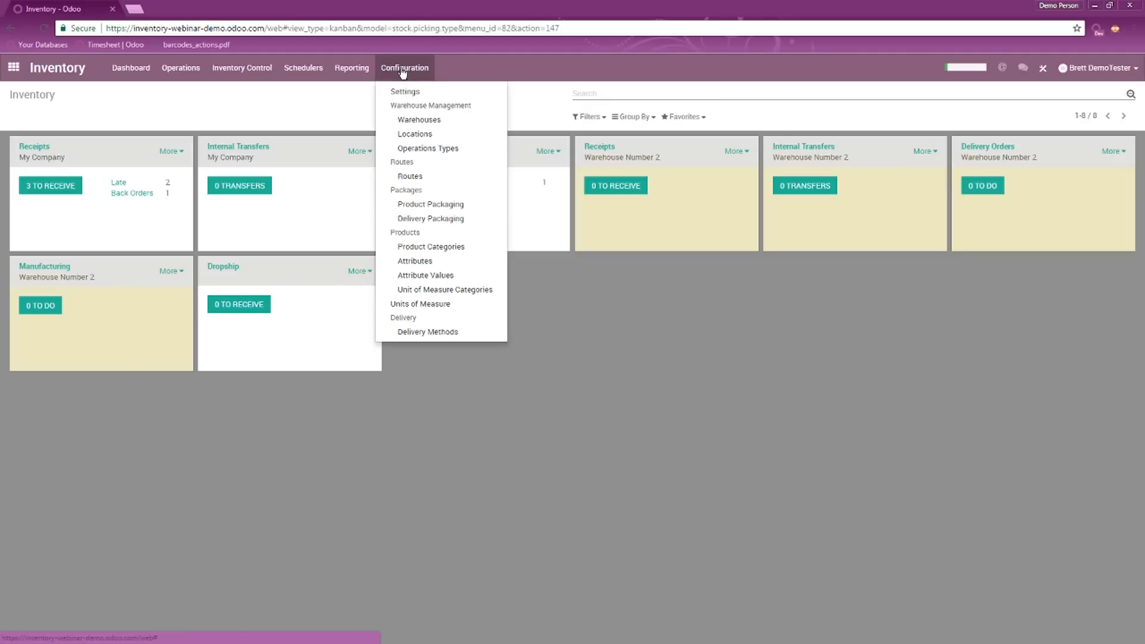
{"action": "left_click", "coordinate": [233, 120]}
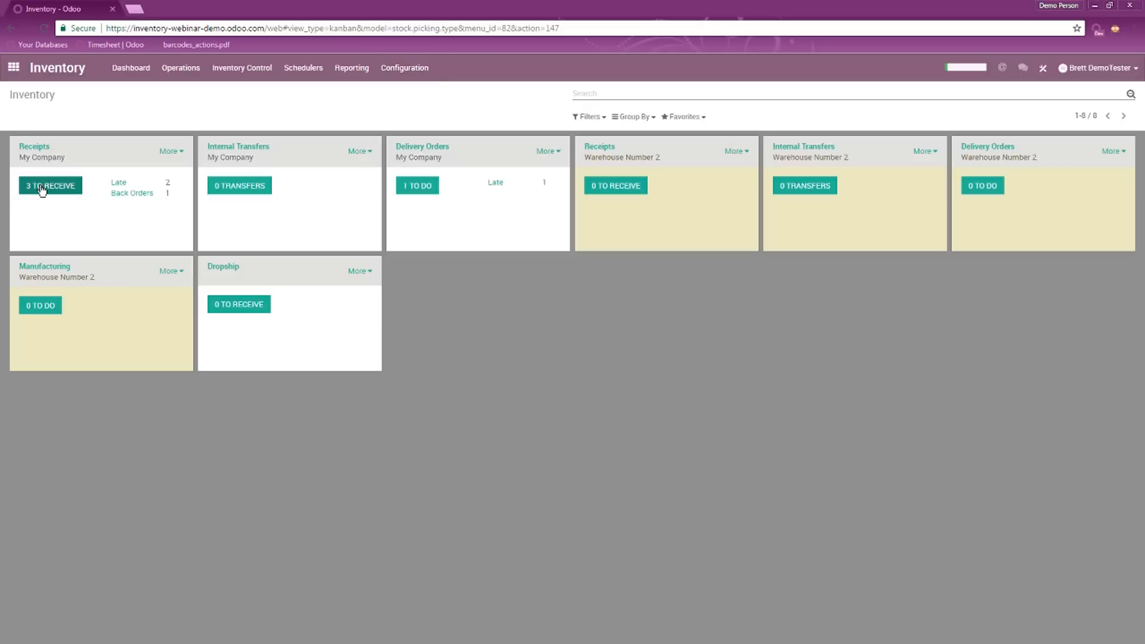
{"action": "left_click", "coordinate": [410, 70]}
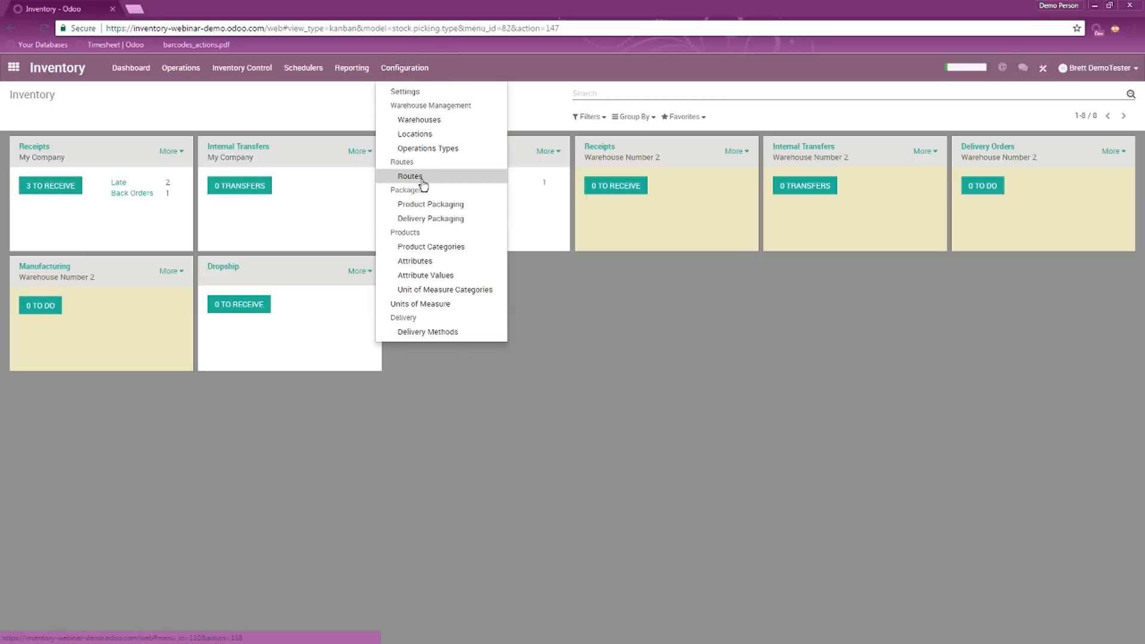
{"action": "left_click", "coordinate": [429, 122]}
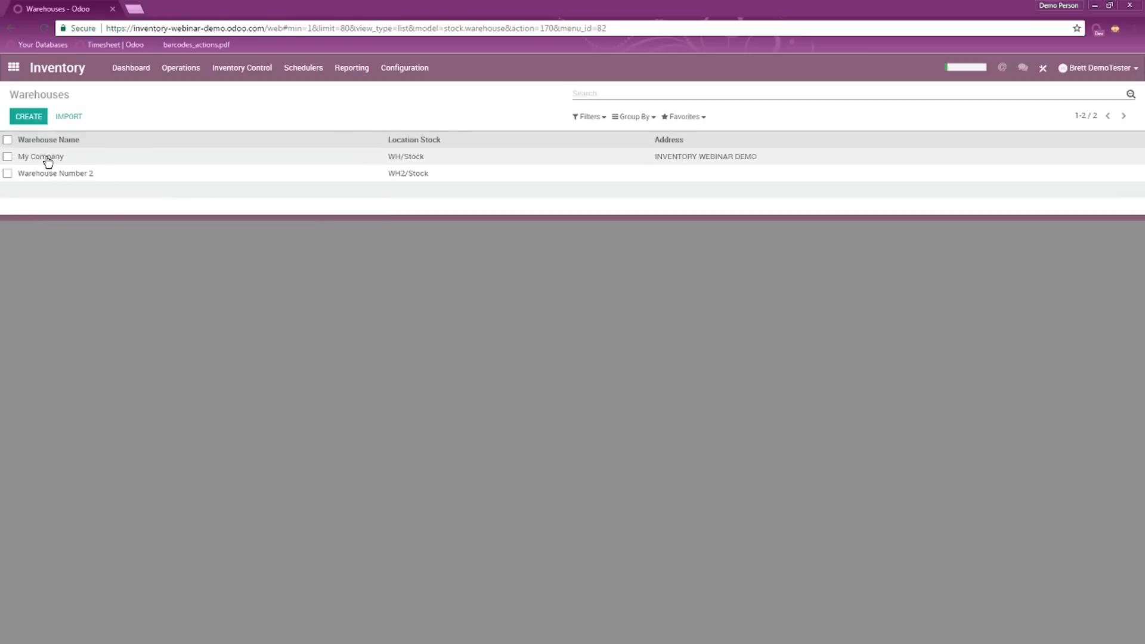
{"action": "left_click", "coordinate": [47, 158]}
{"action": "left_click", "coordinate": [24, 116]}
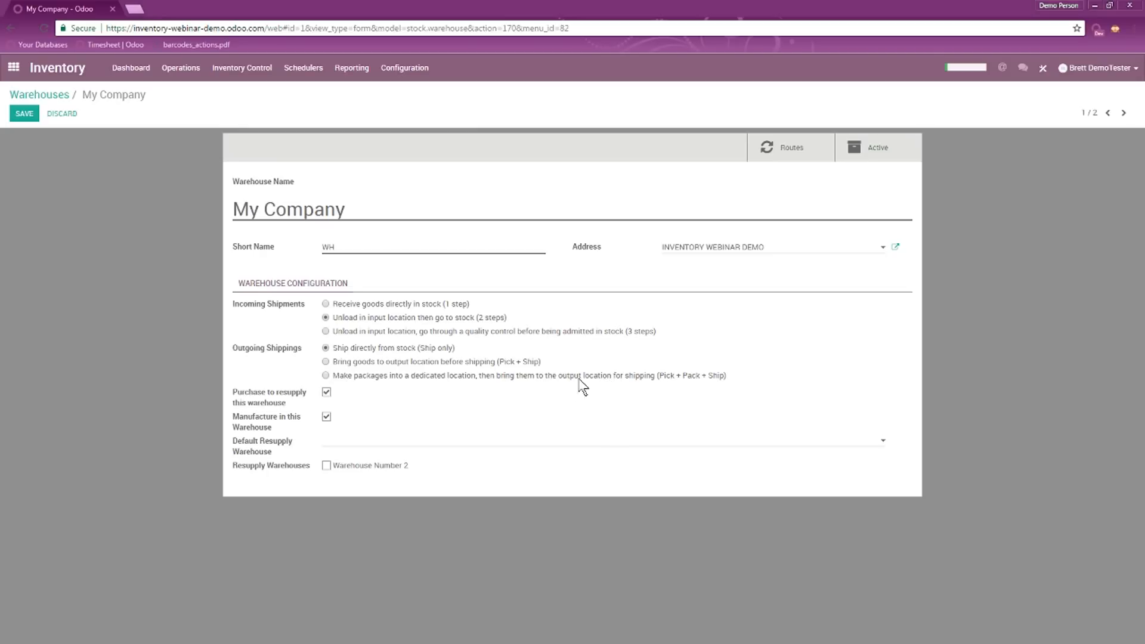
{"action": "left_click", "coordinate": [325, 375]}
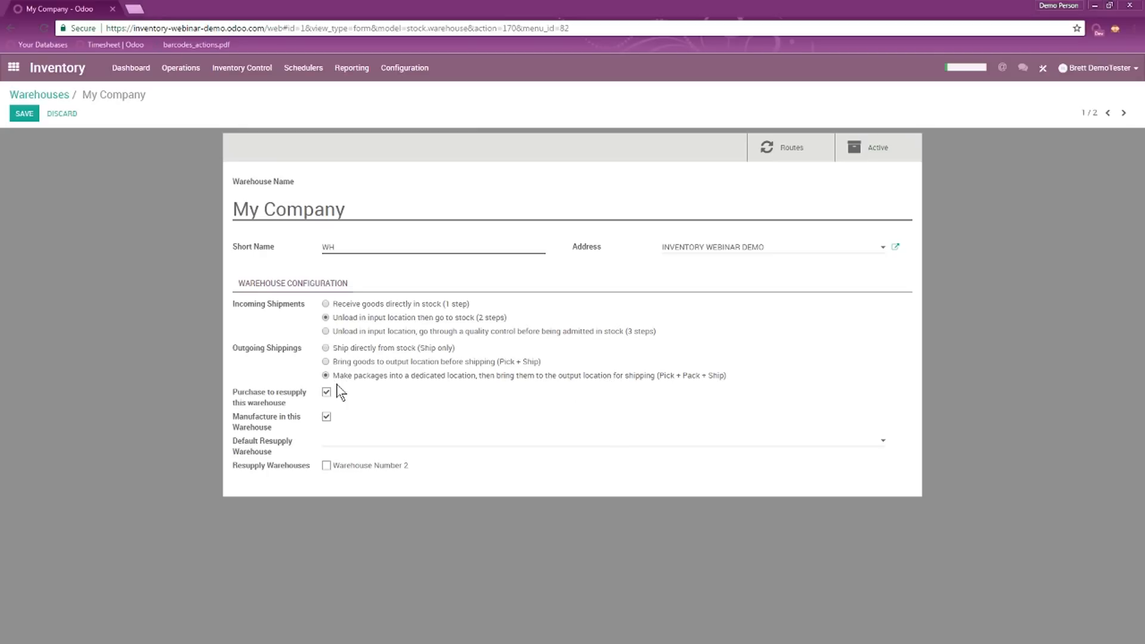
{"action": "left_click", "coordinate": [31, 115]}
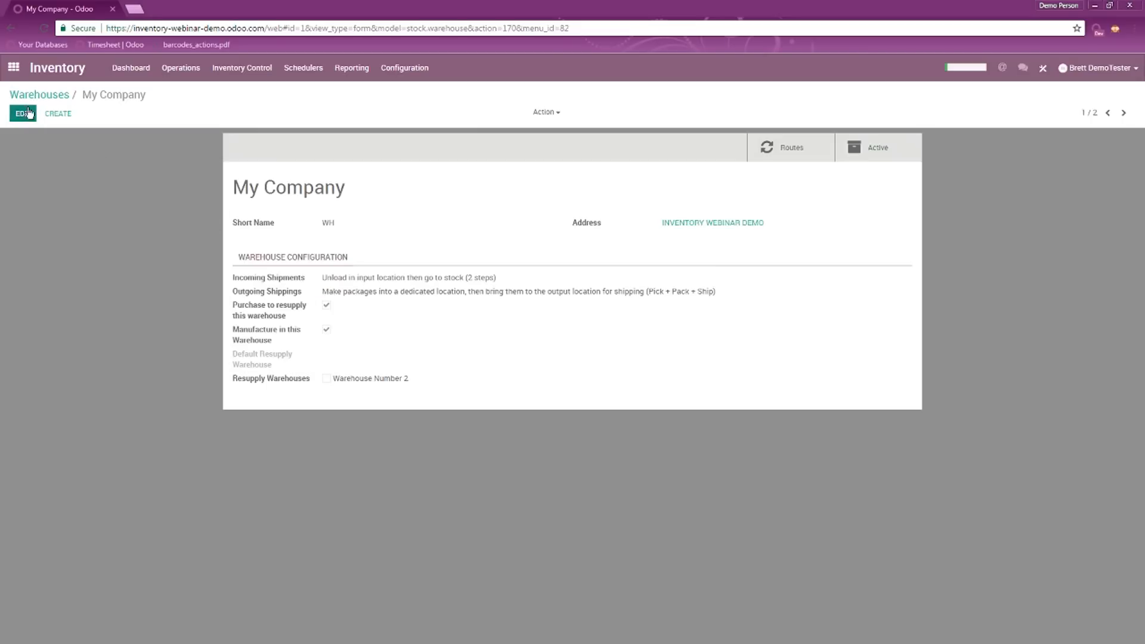
{"action": "left_click", "coordinate": [131, 68]}
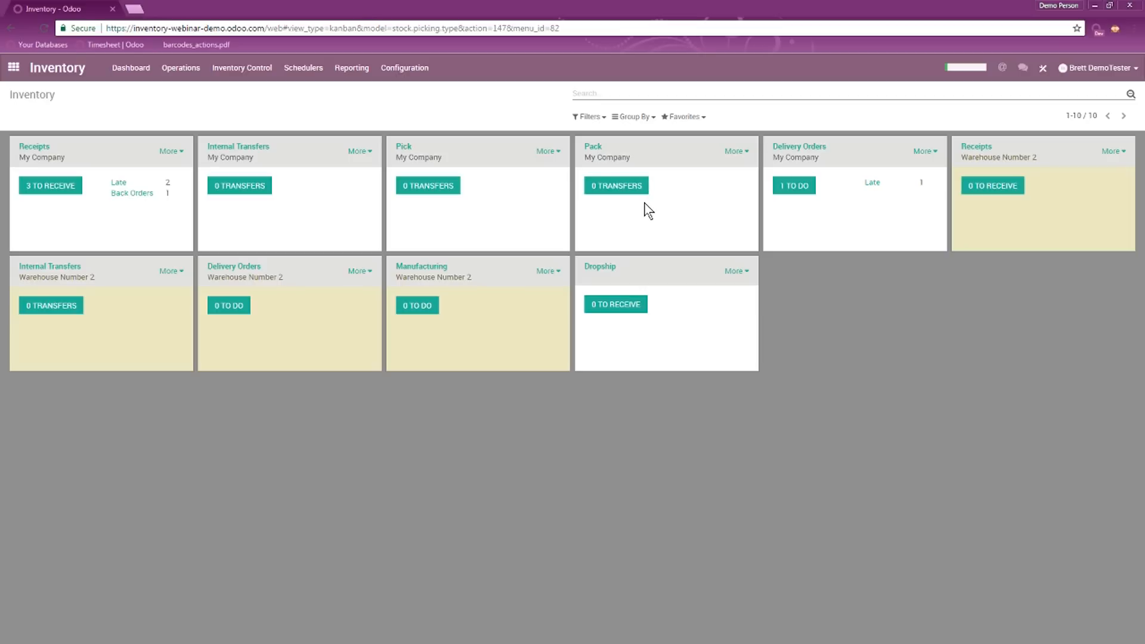
- Start a new sales order in the Sales app and choose the second customer suggested
{"action": "left_click", "coordinate": [13, 67]}
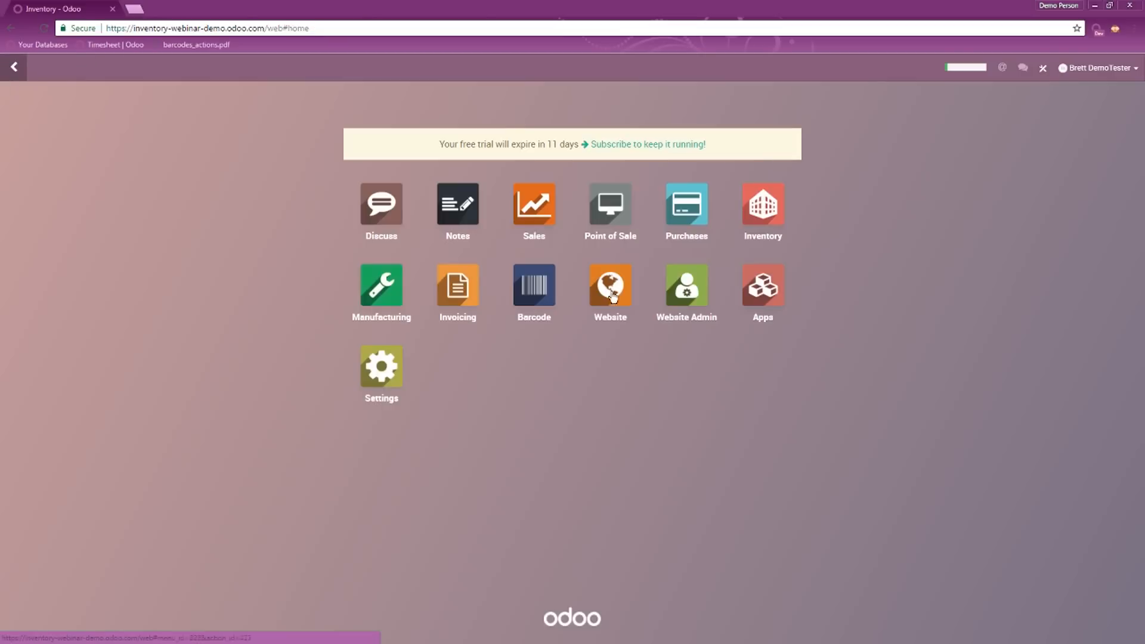
{"action": "left_click", "coordinate": [556, 204]}
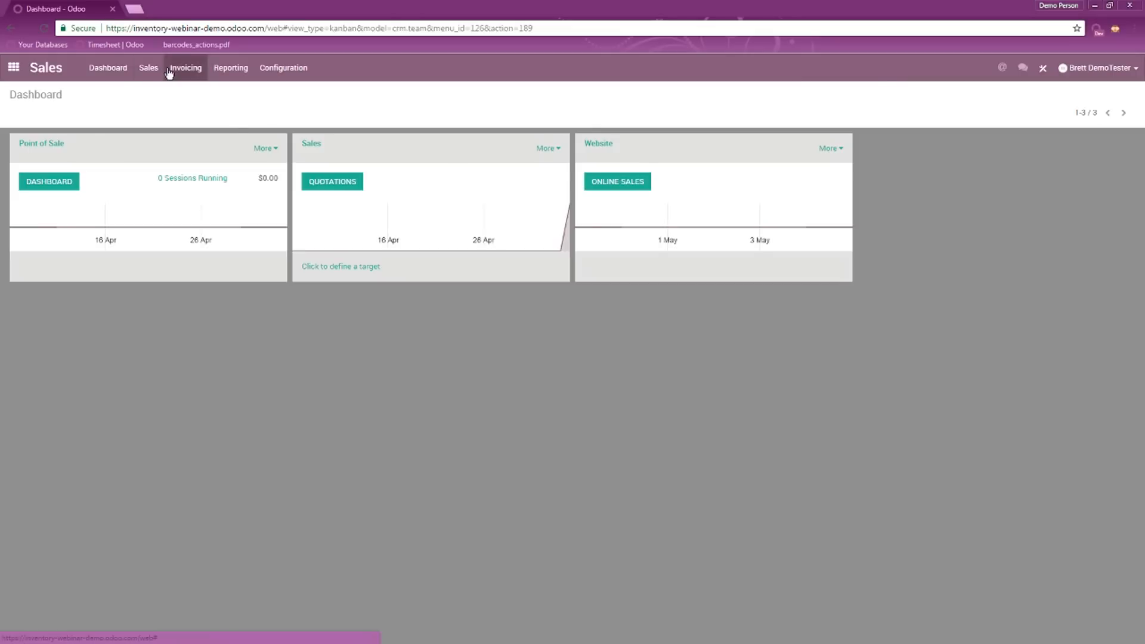
{"action": "left_click", "coordinate": [148, 79]}
{"action": "left_click", "coordinate": [171, 121]}
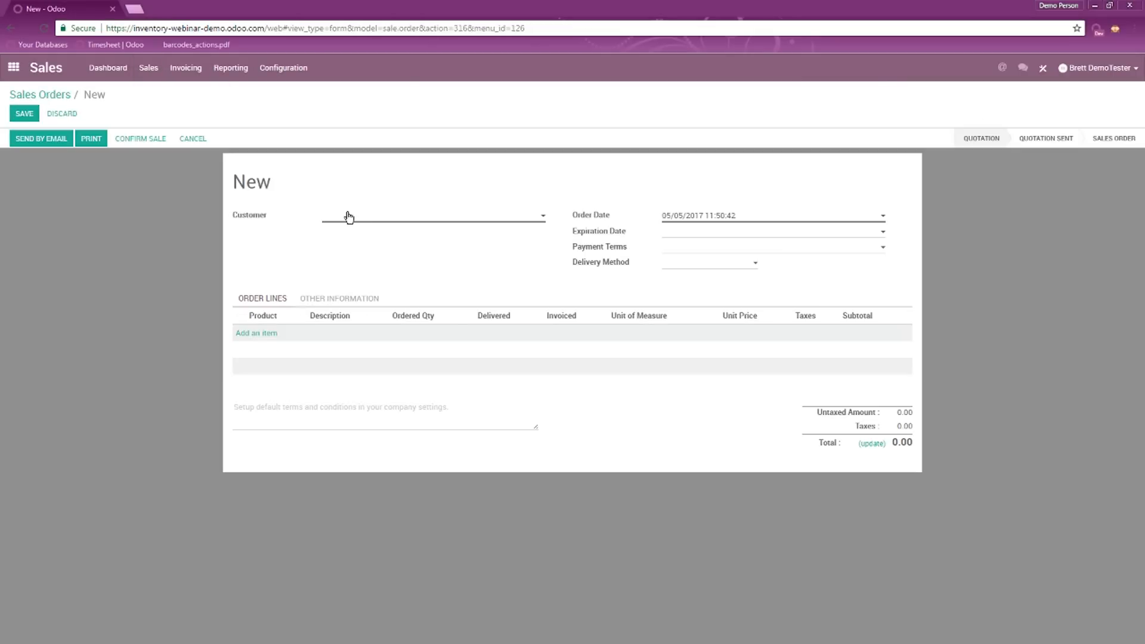
{"action": "left_click", "coordinate": [347, 216]}
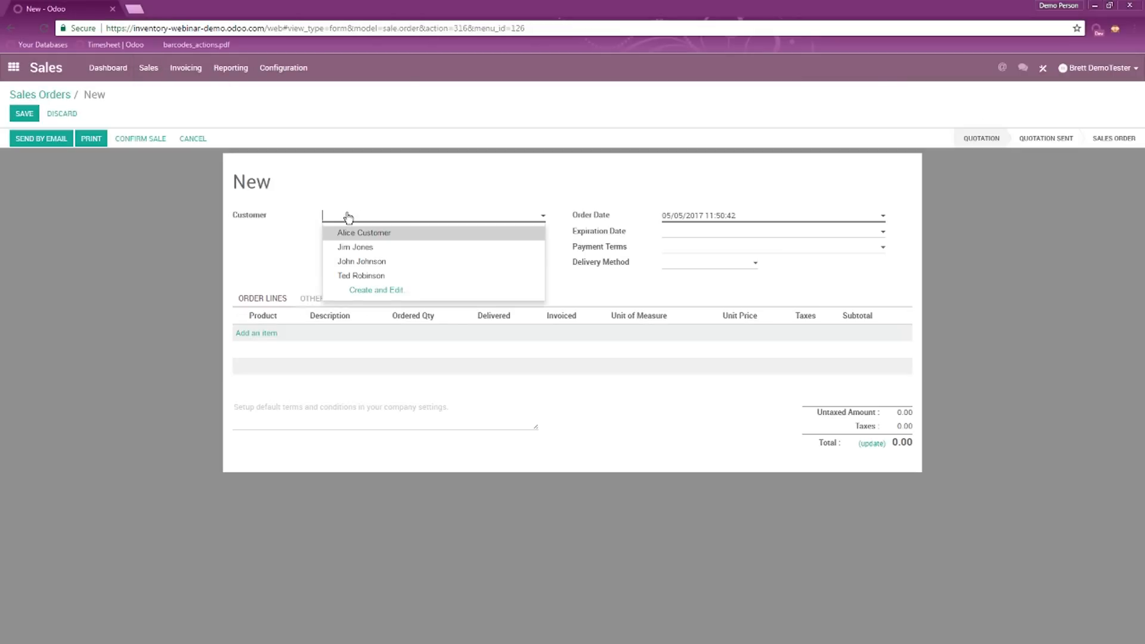
{"action": "left_click", "coordinate": [354, 246]}
- Add one [BRK-91990002] Hitch Bracket Assembly to the order lines and confirm the sale
{"action": "left_click", "coordinate": [263, 333]}
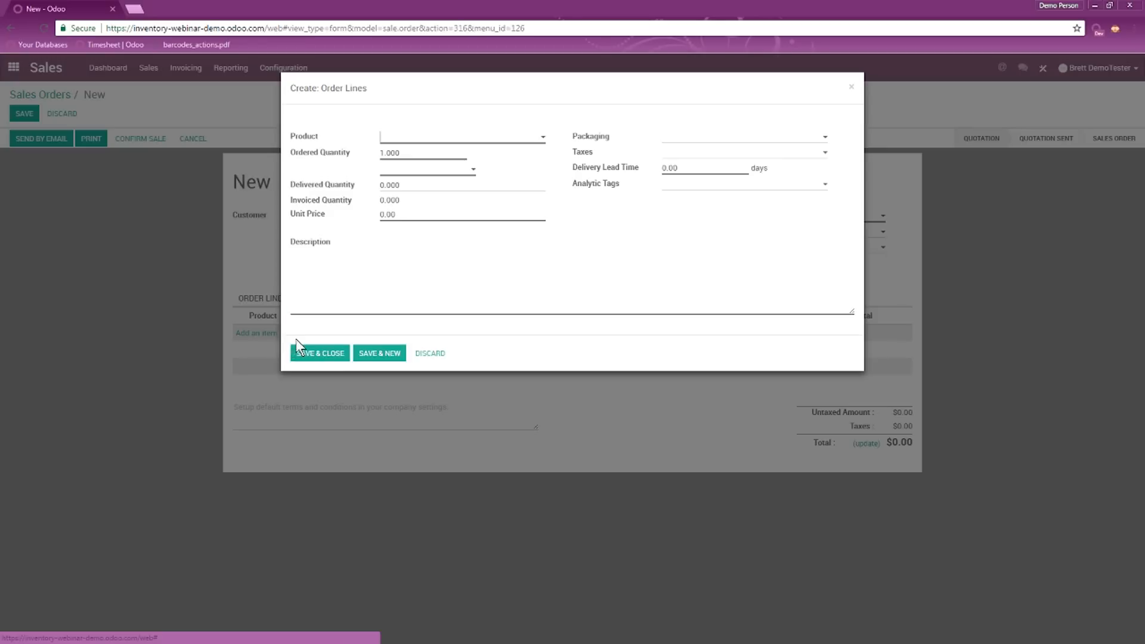
{"action": "left_click", "coordinate": [392, 138]}
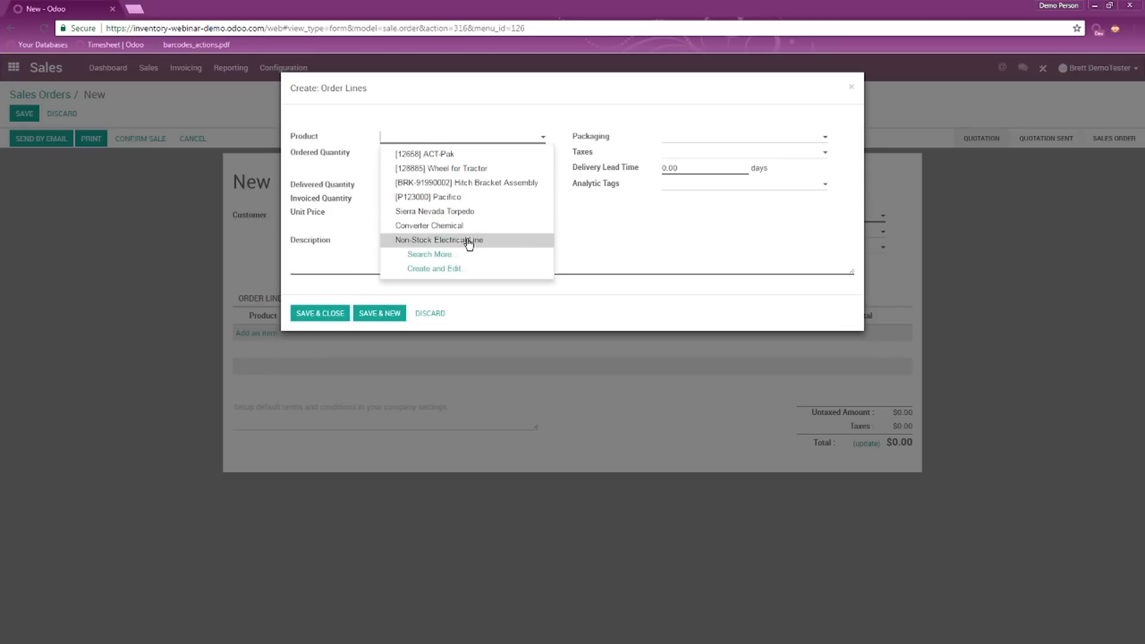
{"action": "left_click", "coordinate": [492, 184]}
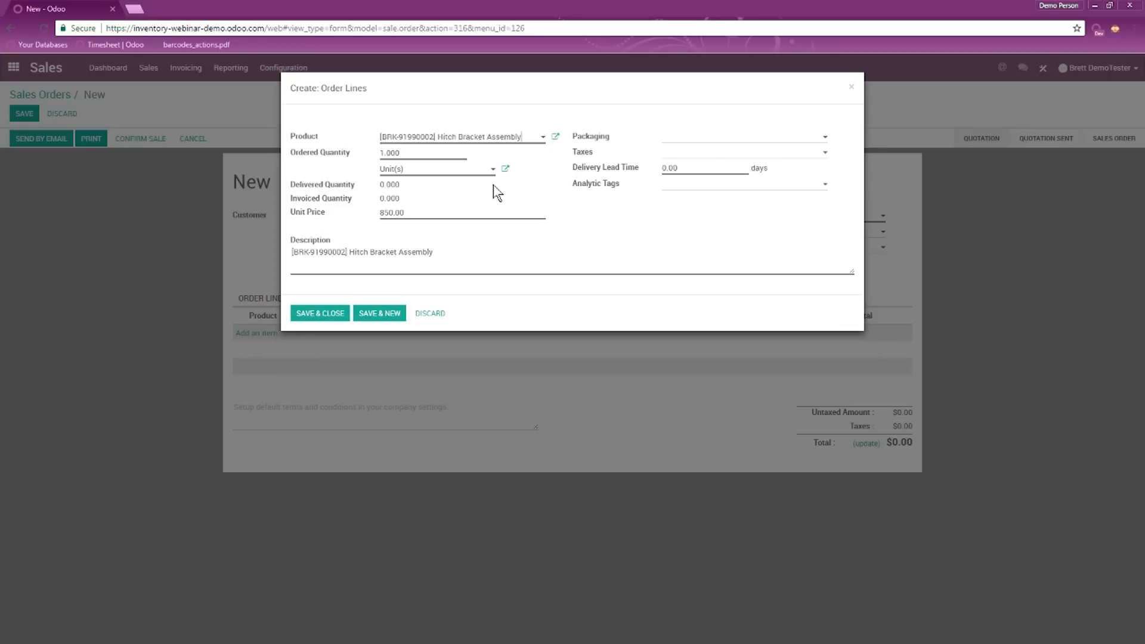
{"action": "left_click", "coordinate": [325, 315]}
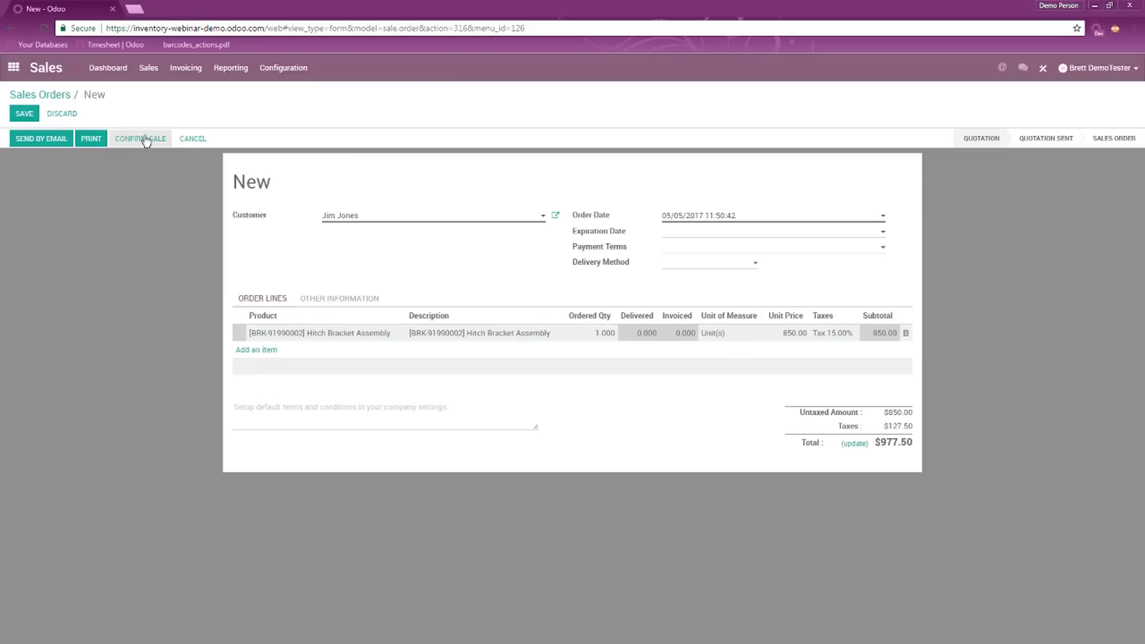
{"action": "left_click", "coordinate": [142, 139]}
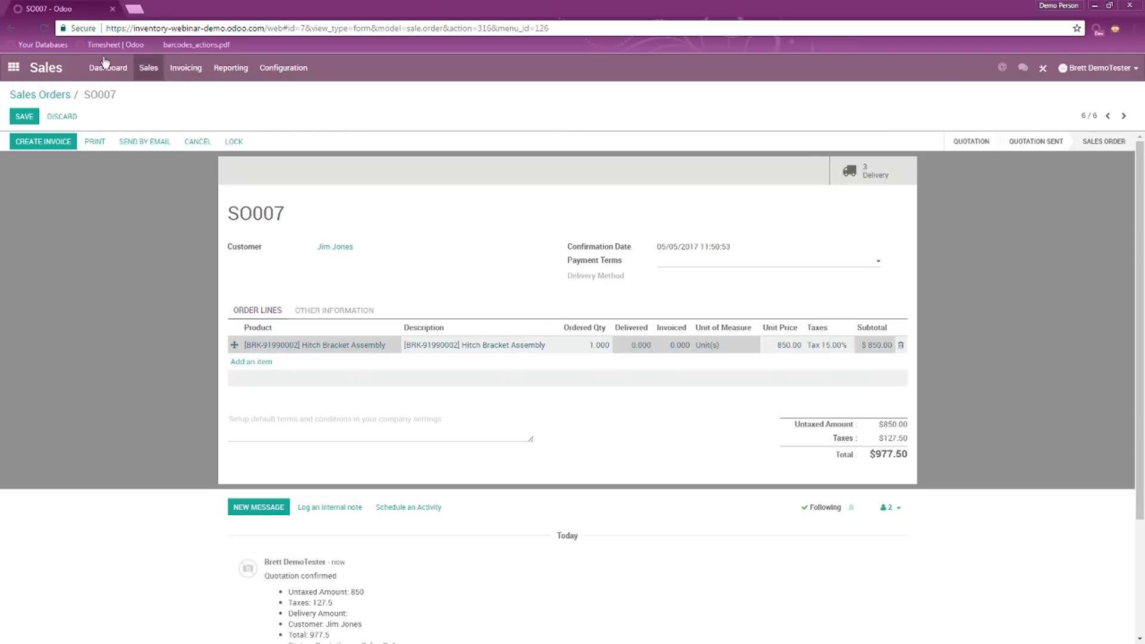
- Validate My Company's pick transfer for the Hitch Bracket Assembly in Inventory, processing the full quantity, and return to the overview
{"action": "left_click", "coordinate": [14, 67]}
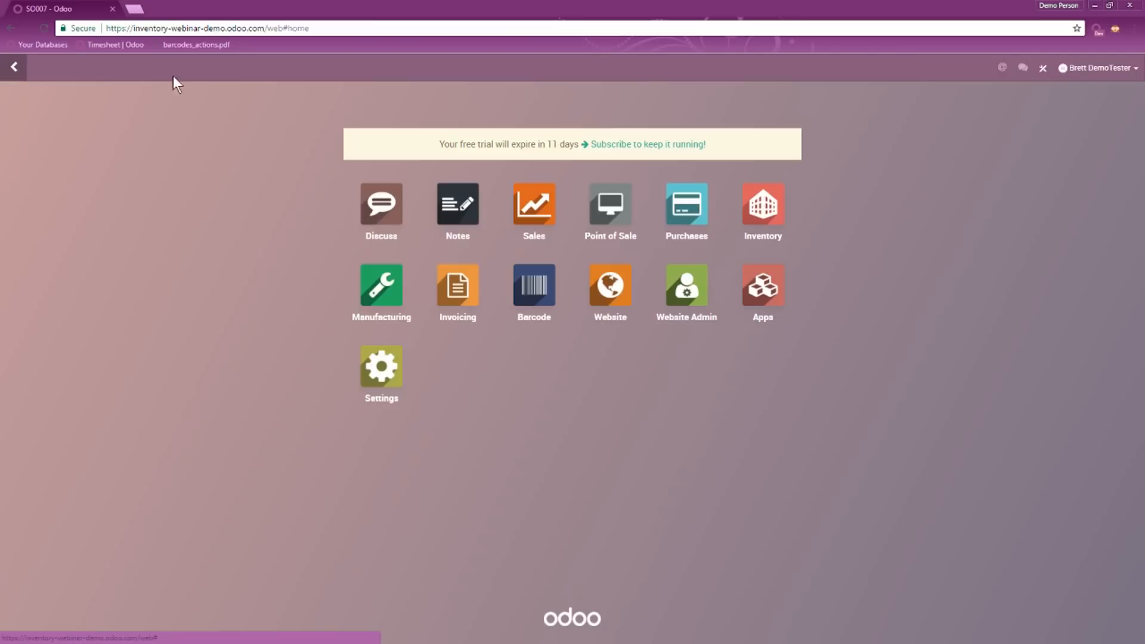
{"action": "left_click", "coordinate": [753, 205]}
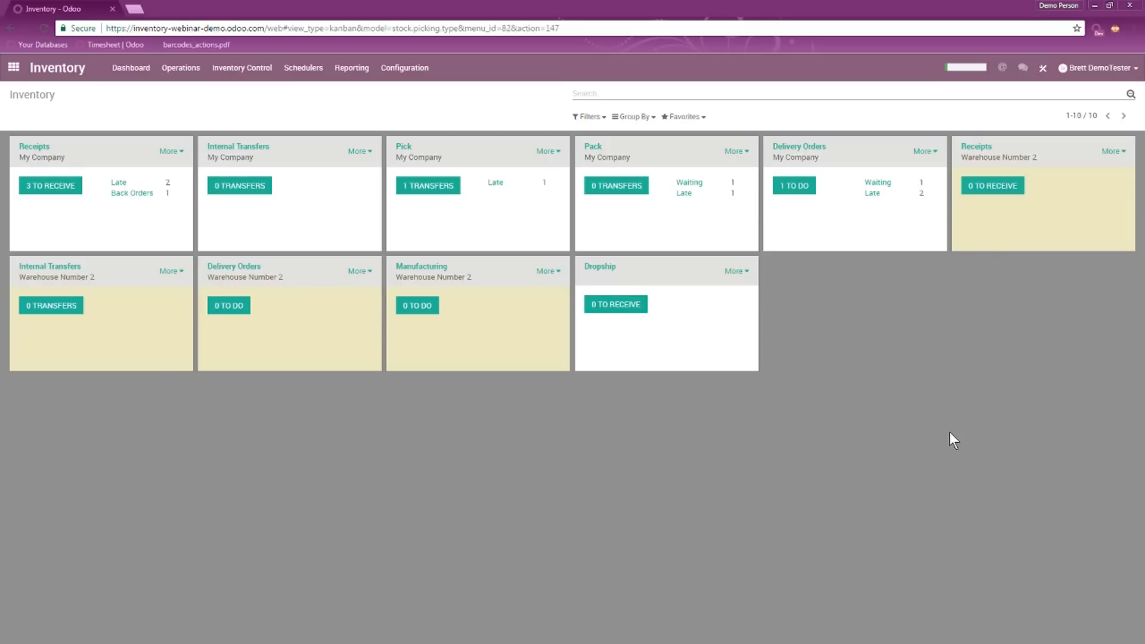
{"action": "left_click", "coordinate": [431, 187]}
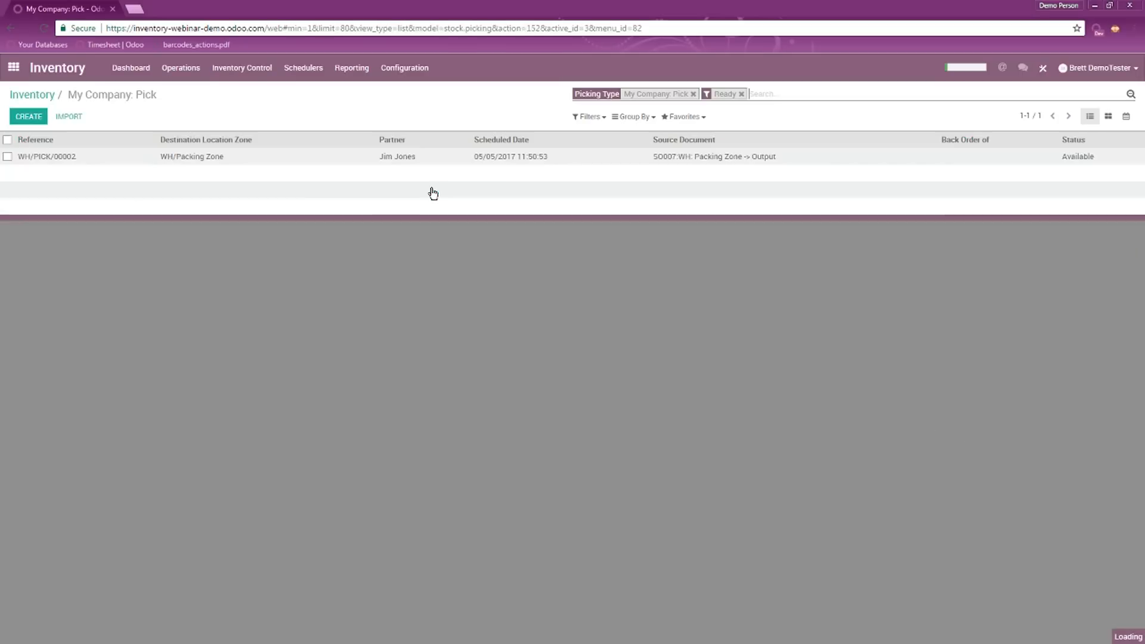
{"action": "left_click", "coordinate": [123, 159]}
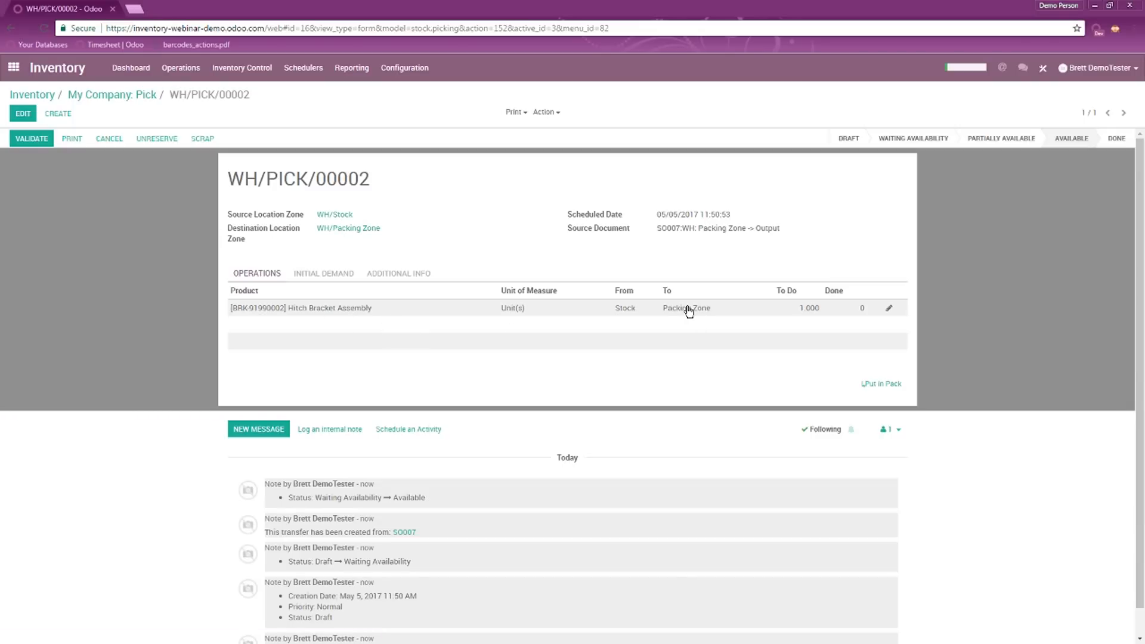
{"action": "left_click", "coordinate": [30, 142]}
{"action": "left_click", "coordinate": [304, 181]}
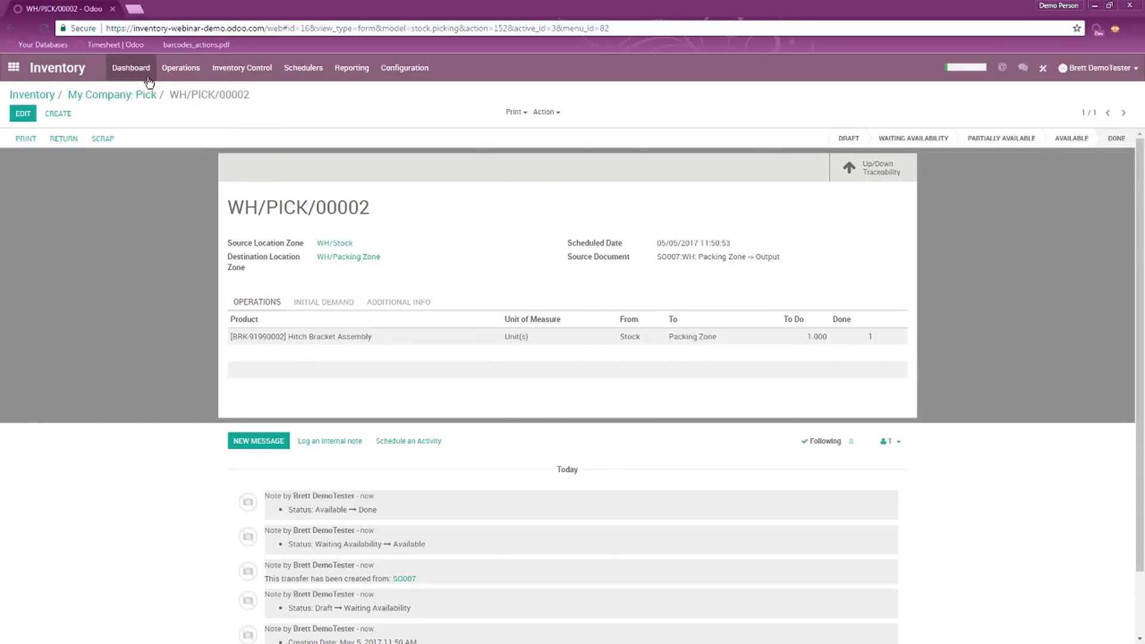
{"action": "left_click", "coordinate": [135, 94]}
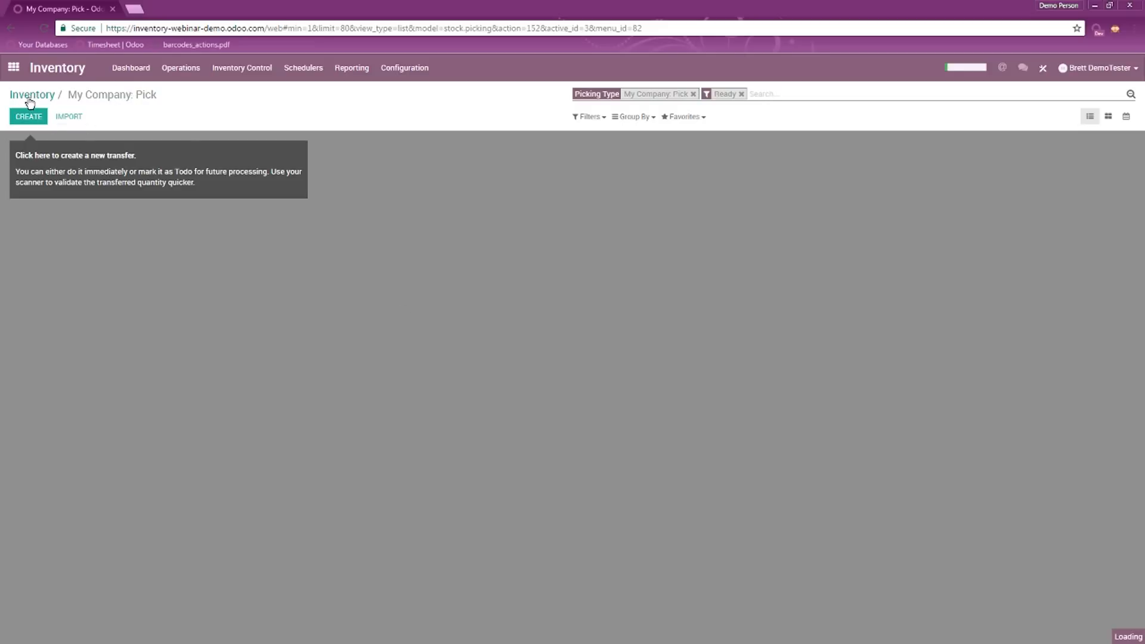
{"action": "left_click", "coordinate": [30, 96]}
- Validate My Company's pack transfer moving the Hitch Bracket Assembly from Packing Zone to Output, and return to the Inventory overview
{"action": "left_click", "coordinate": [625, 187]}
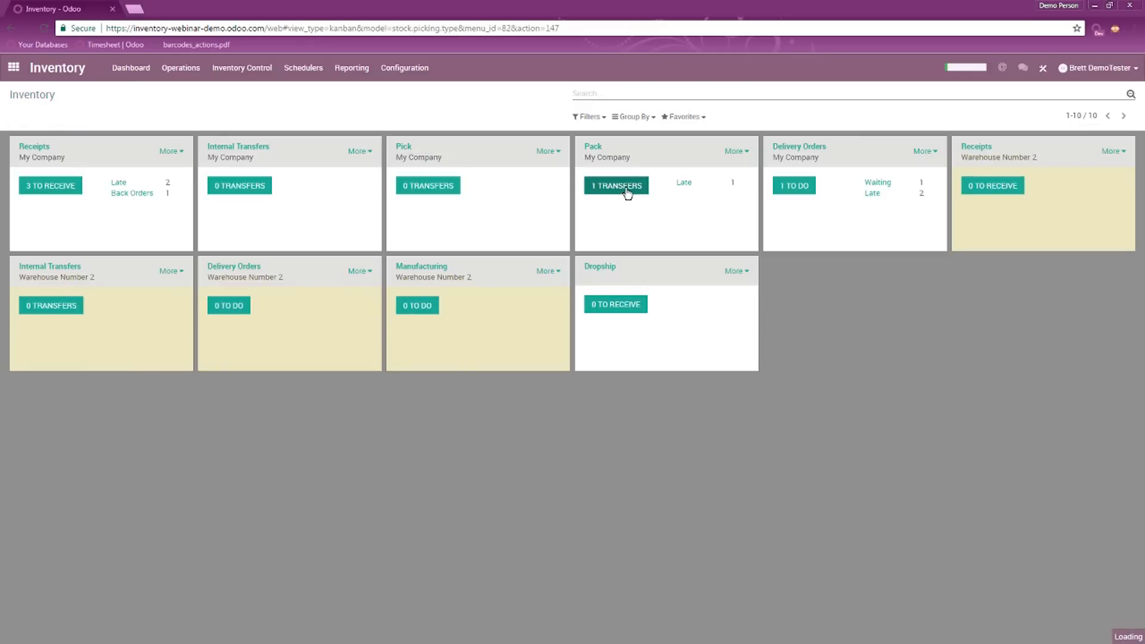
{"action": "left_click", "coordinate": [279, 161]}
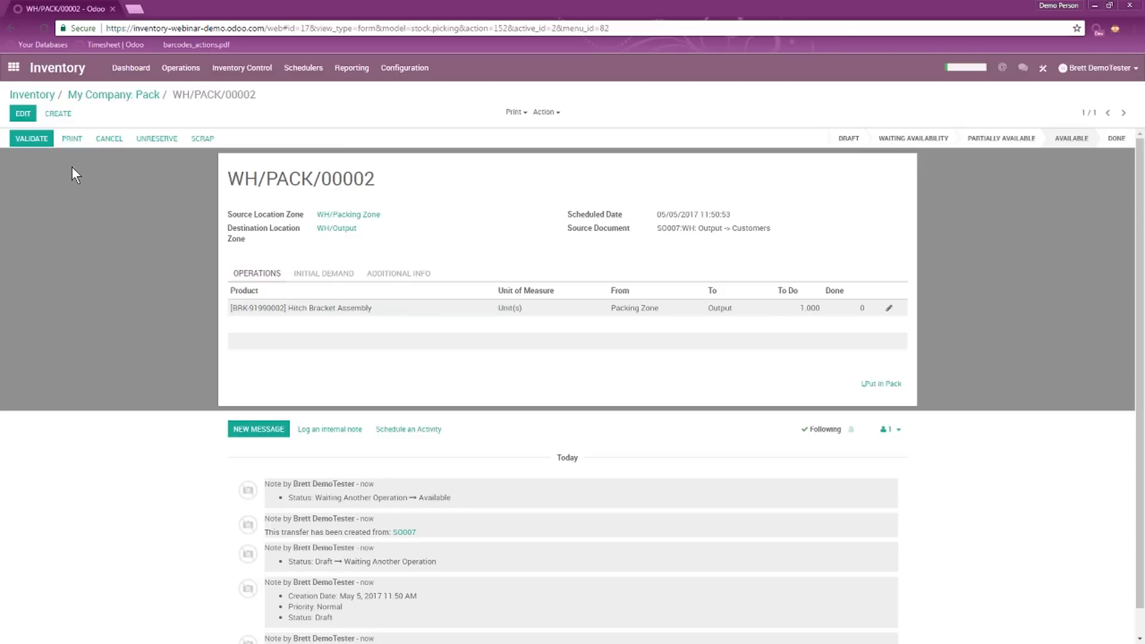
{"action": "left_click", "coordinate": [31, 139]}
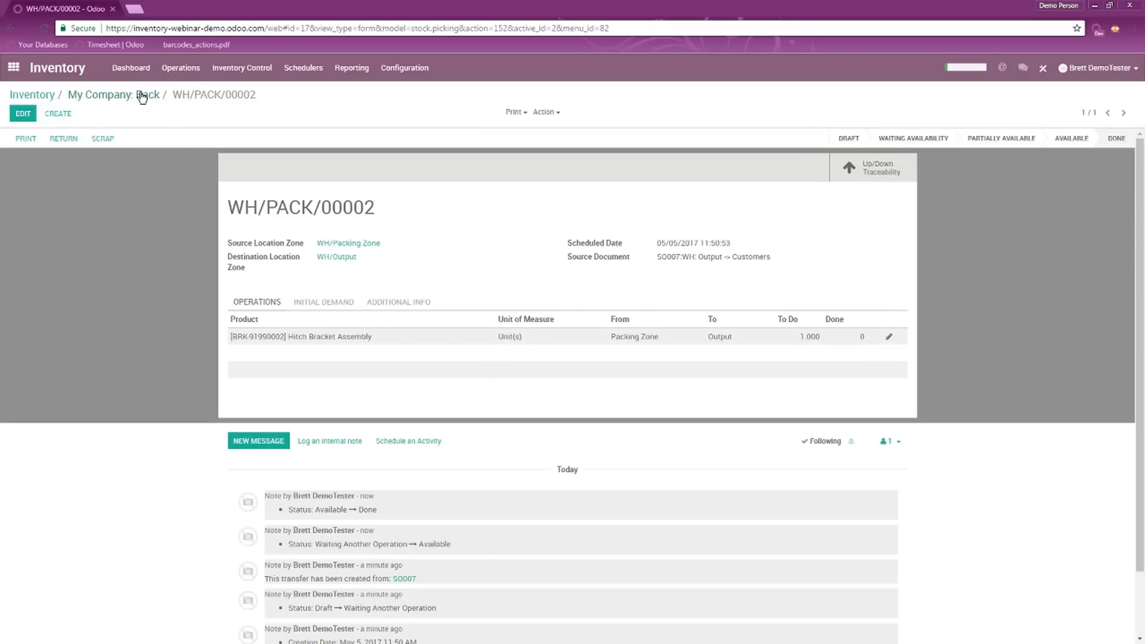
{"action": "left_click", "coordinate": [143, 94]}
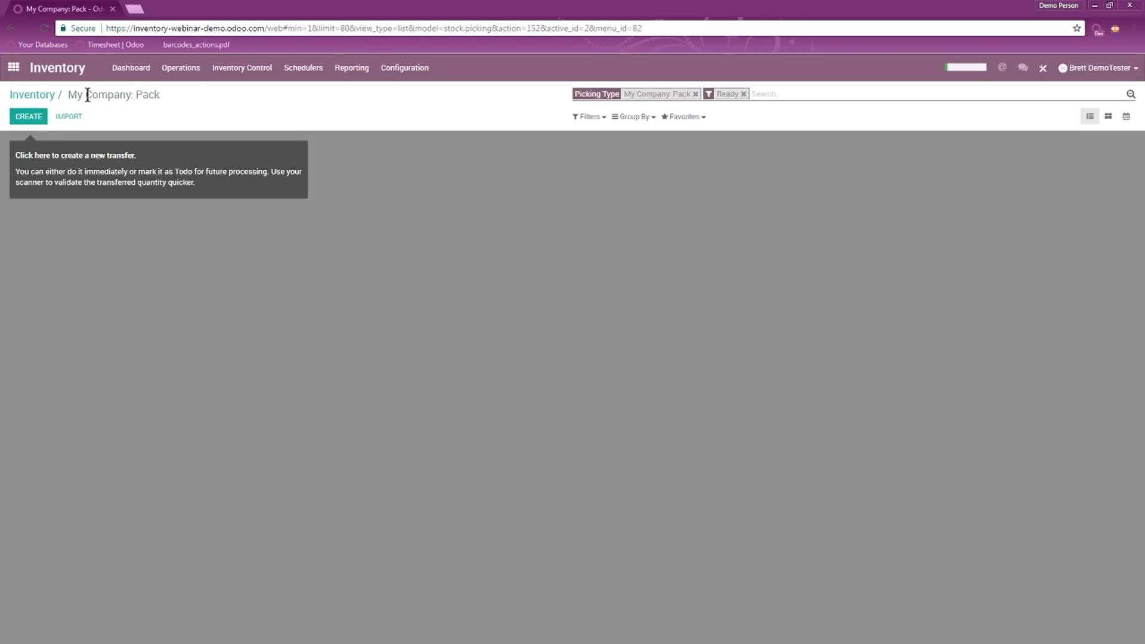
{"action": "left_click", "coordinate": [43, 95]}
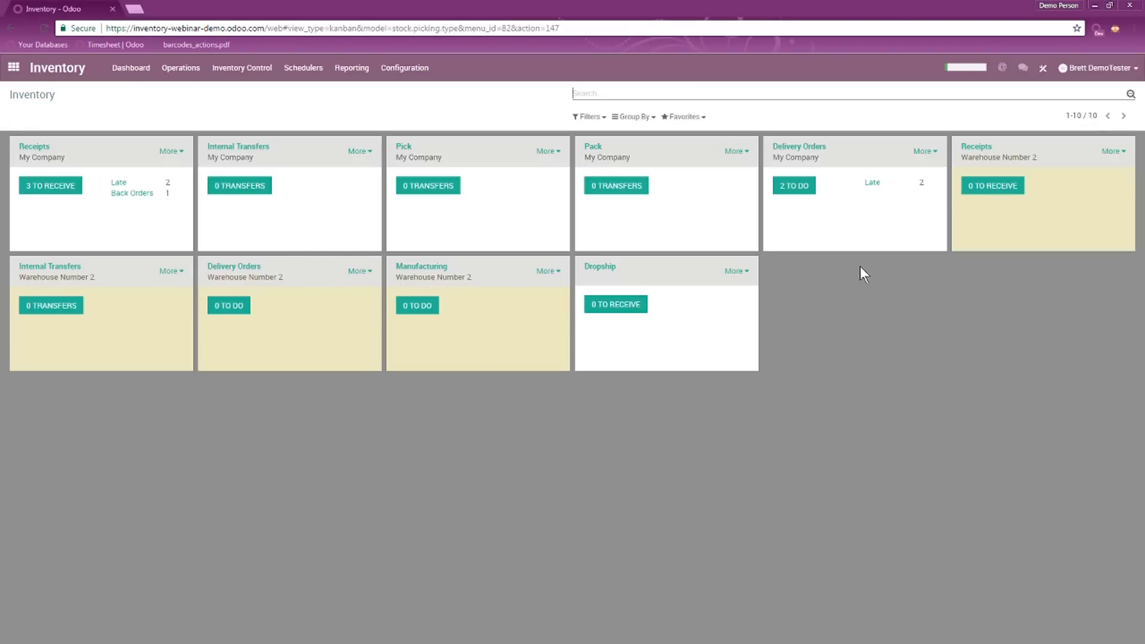
- Review the additional info of the Hitch Bracket Assembly's delivery order, validate it for the full quantity, and return to the Inventory overview
{"action": "left_click", "coordinate": [802, 186]}
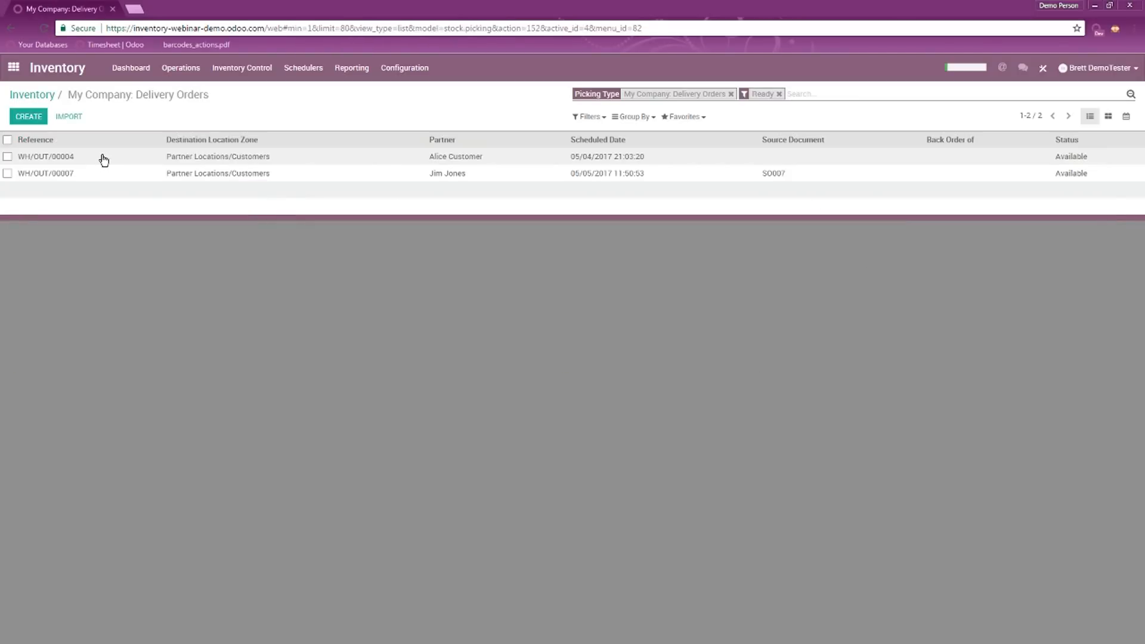
{"action": "left_click", "coordinate": [102, 173]}
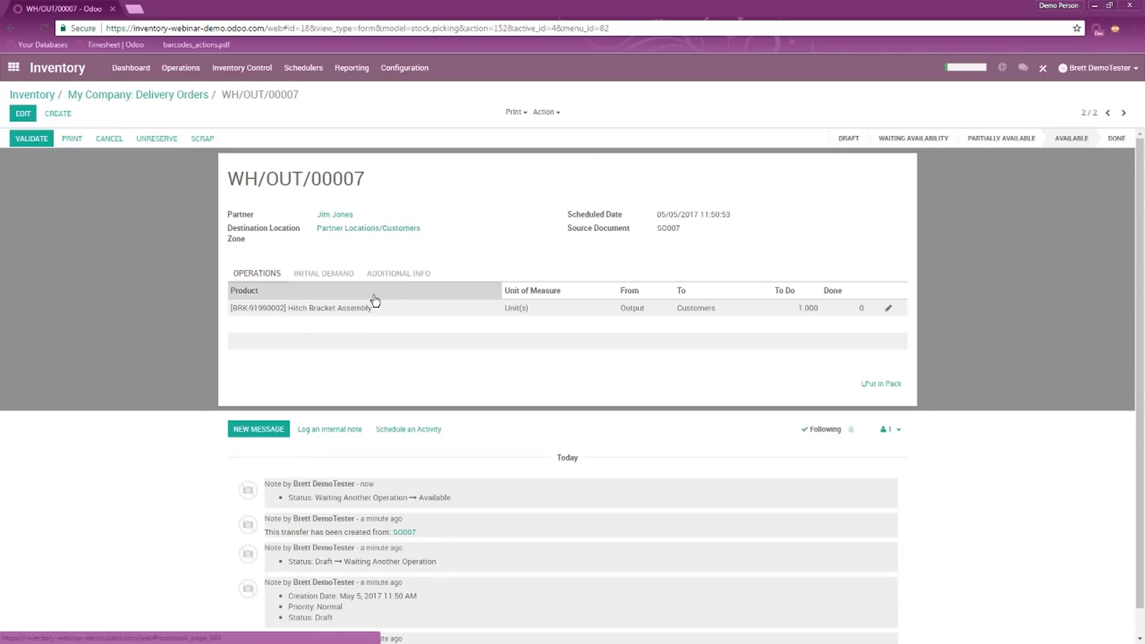
{"action": "left_click", "coordinate": [297, 275]}
{"action": "left_click", "coordinate": [412, 276]}
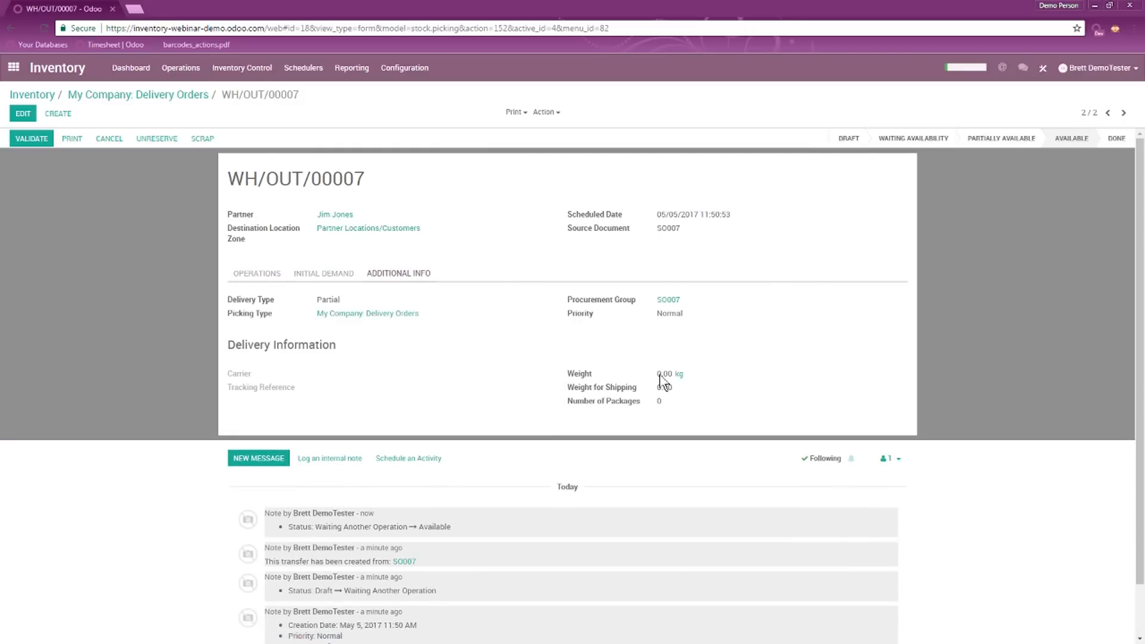
{"action": "left_click", "coordinate": [274, 277]}
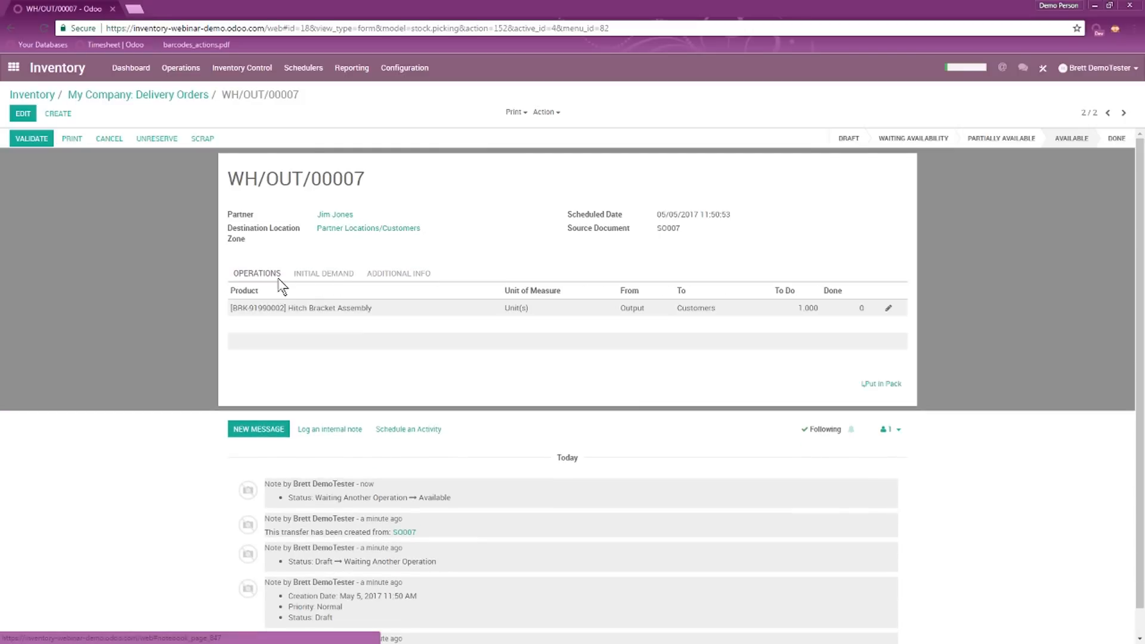
{"action": "left_click", "coordinate": [27, 139]}
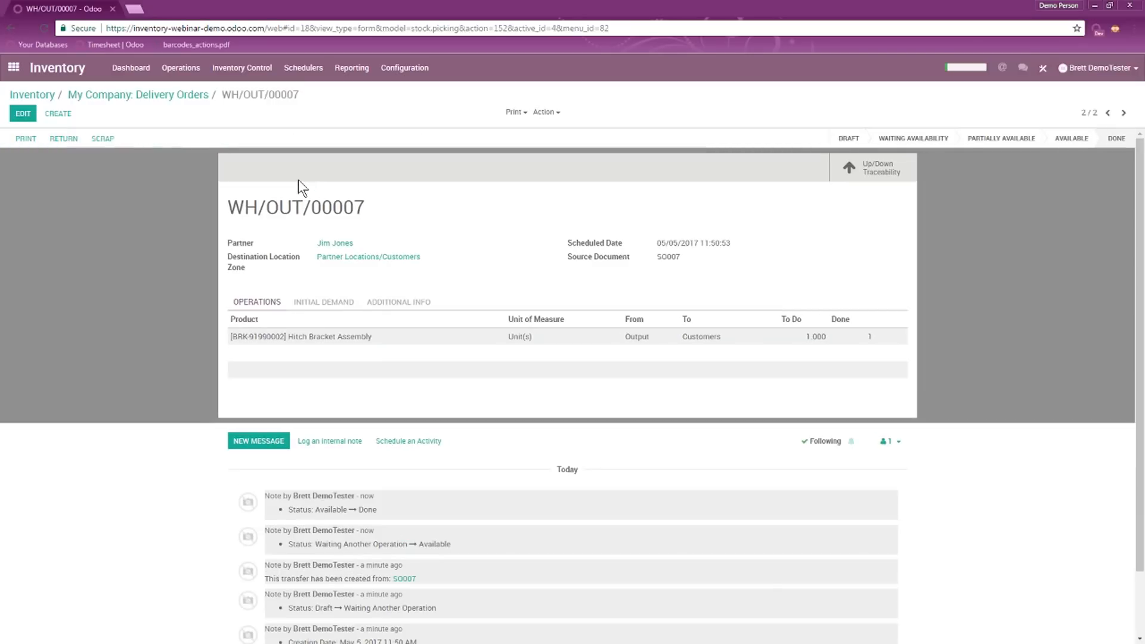
{"action": "left_click", "coordinate": [158, 94]}
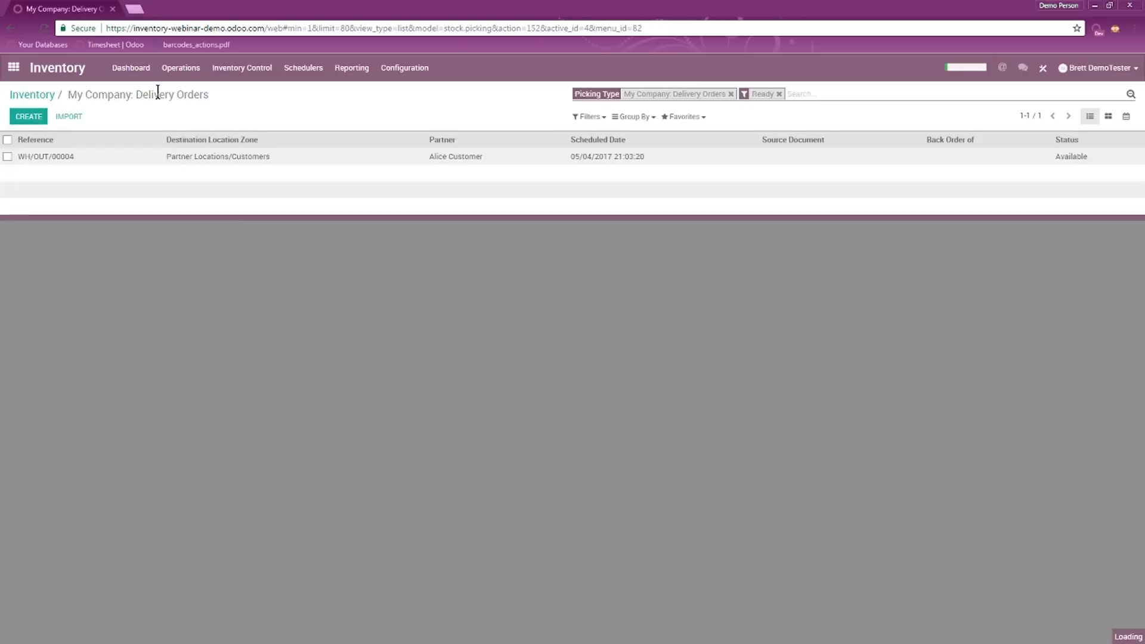
{"action": "left_click", "coordinate": [35, 96]}
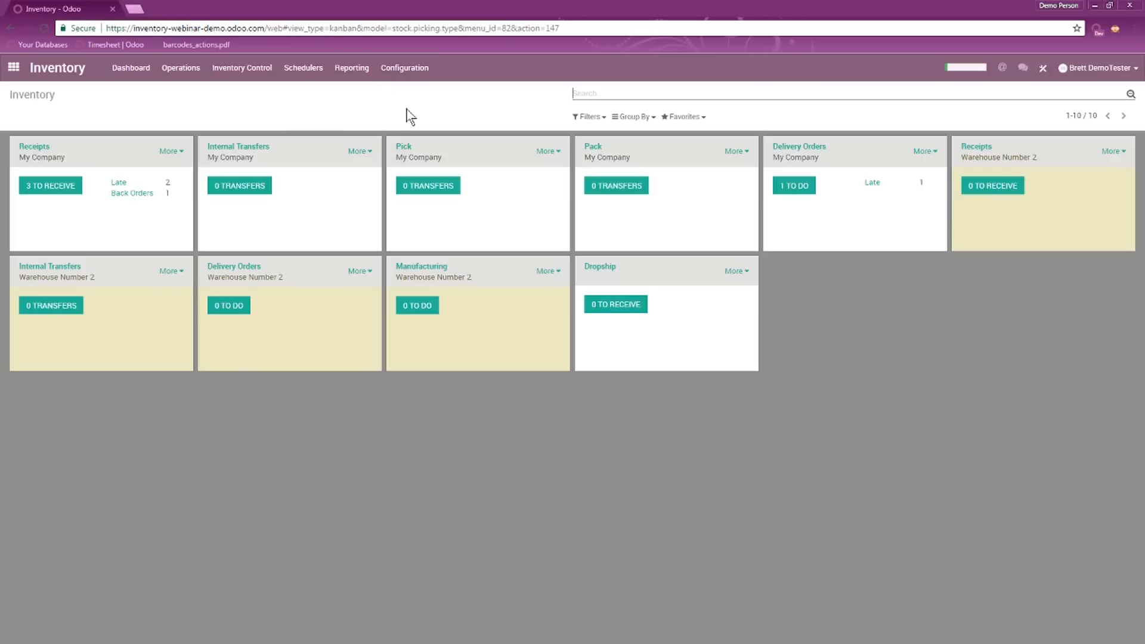
- Review the Metal Bolt product's inventory routes and vendors and its general information, and return to the product list
{"action": "left_click", "coordinate": [241, 67]}
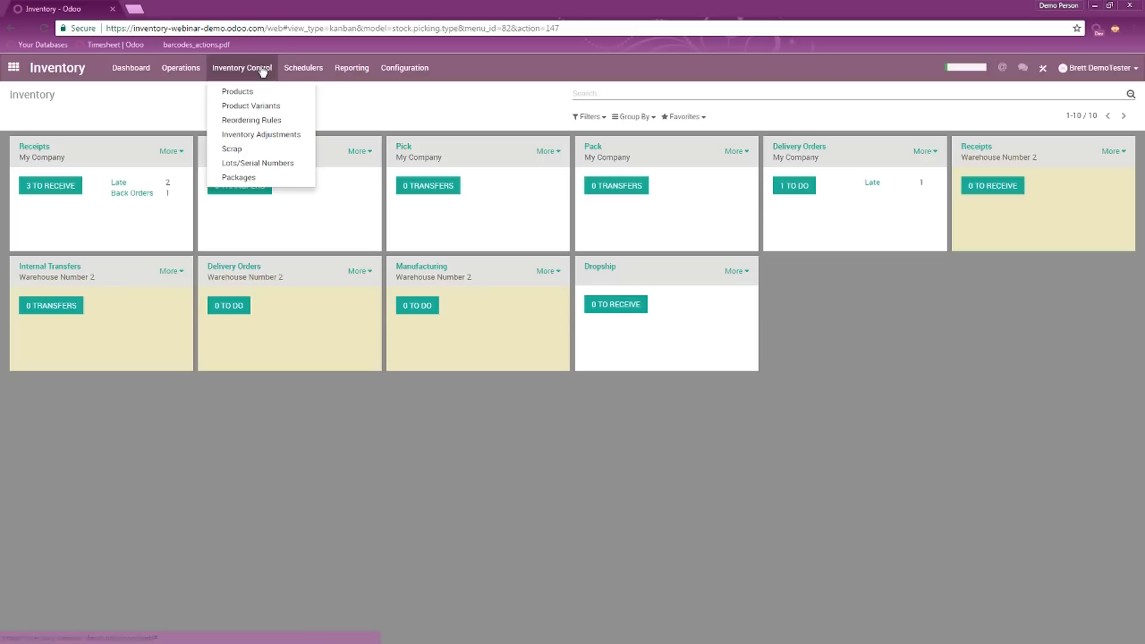
{"action": "left_click", "coordinate": [263, 94]}
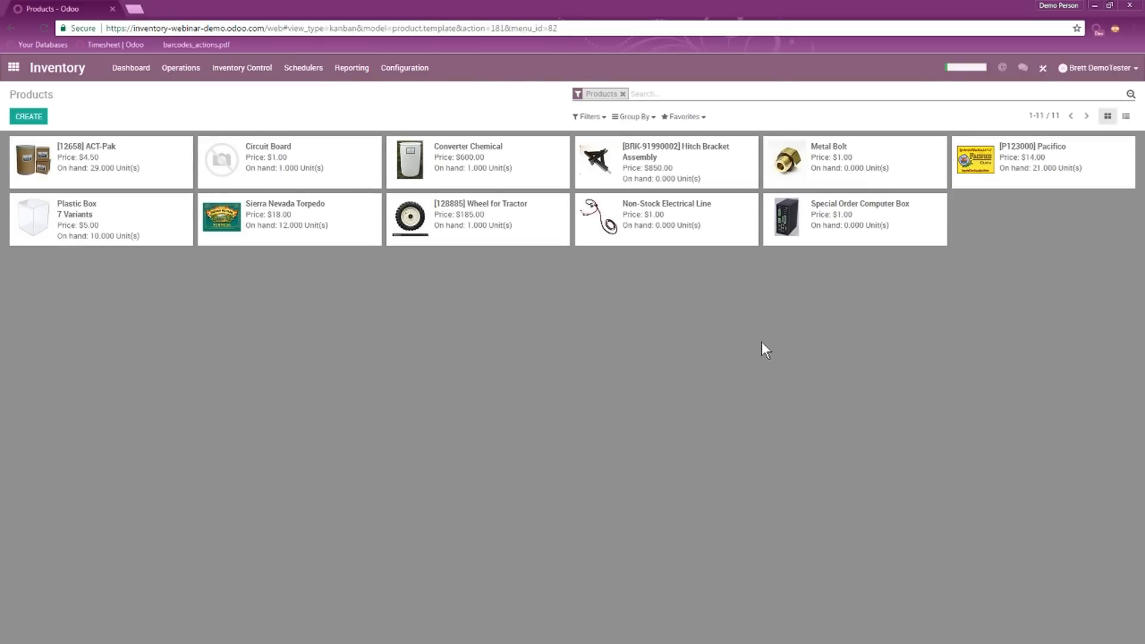
{"action": "left_click", "coordinate": [855, 164]}
{"action": "left_click_drag", "start_coordinate": [371, 292], "coordinate": [368, 270]}
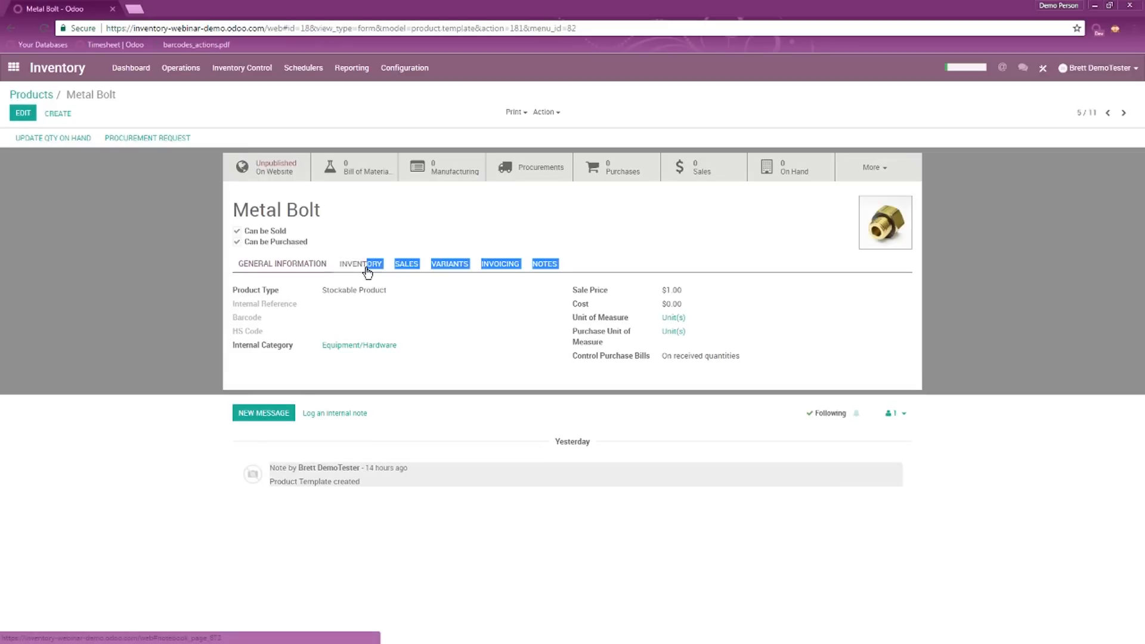
{"action": "left_click", "coordinate": [368, 270]}
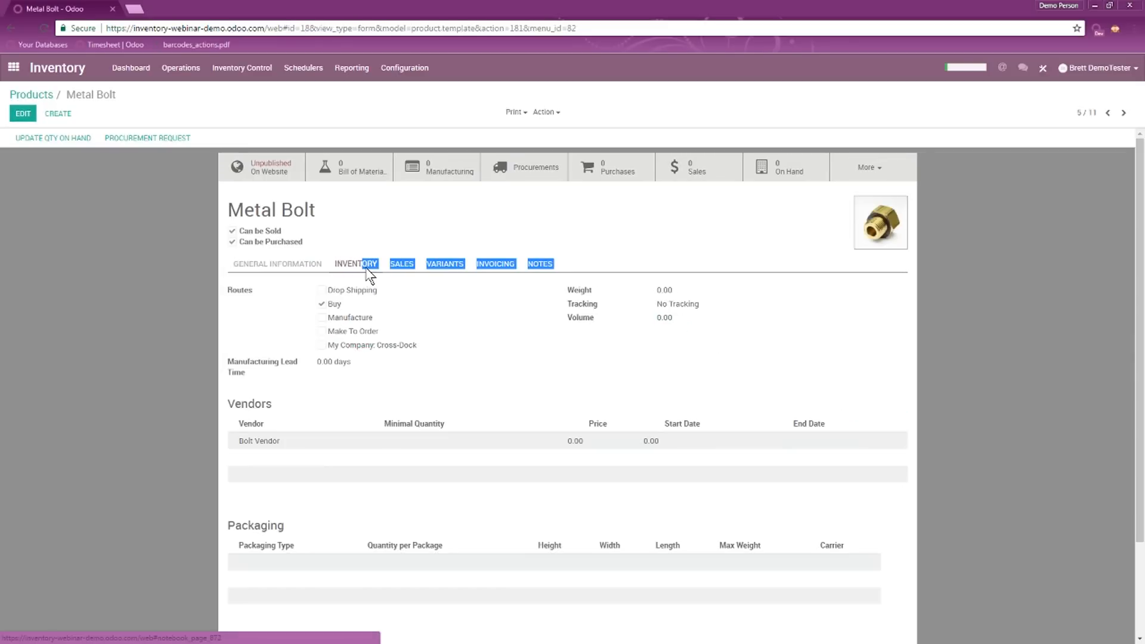
{"action": "left_click", "coordinate": [198, 356]}
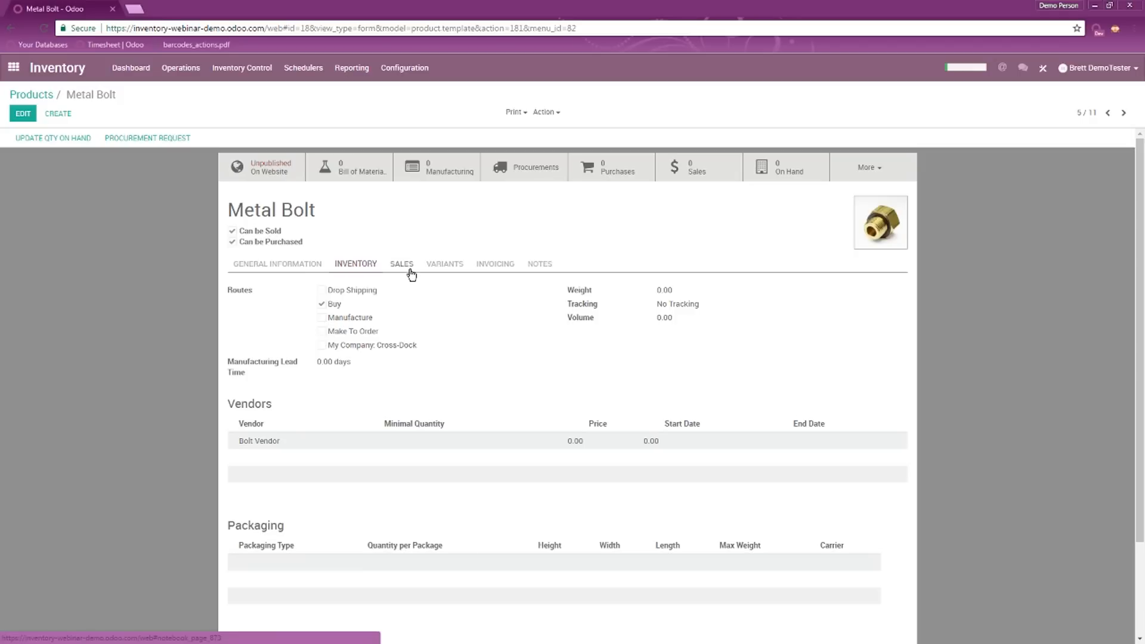
{"action": "left_click", "coordinate": [282, 270]}
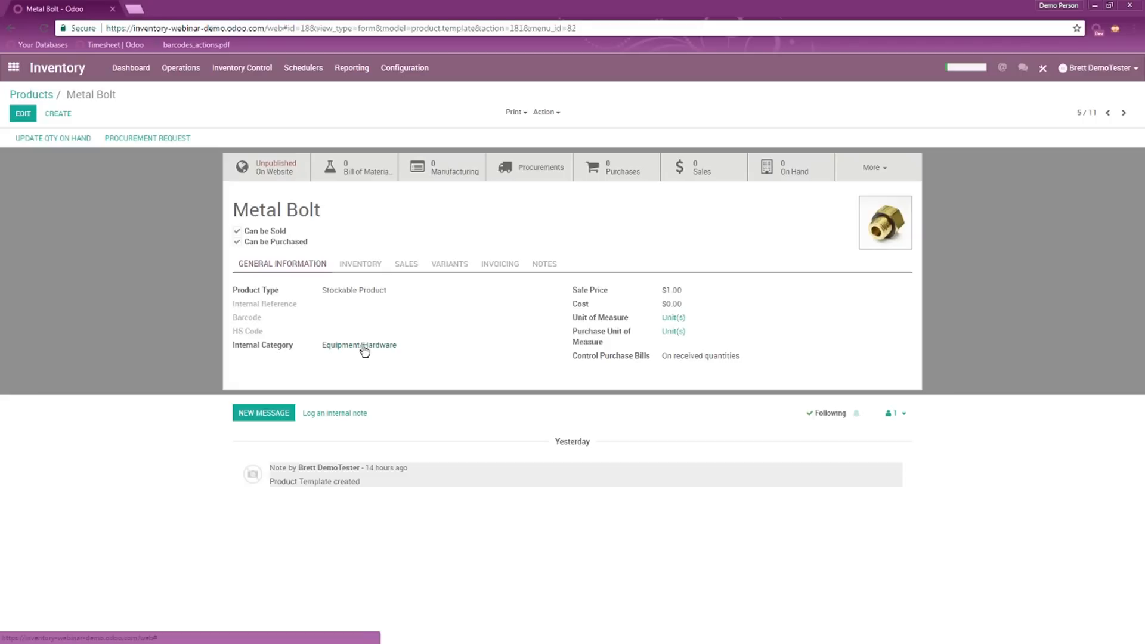
{"action": "left_click", "coordinate": [37, 99]}
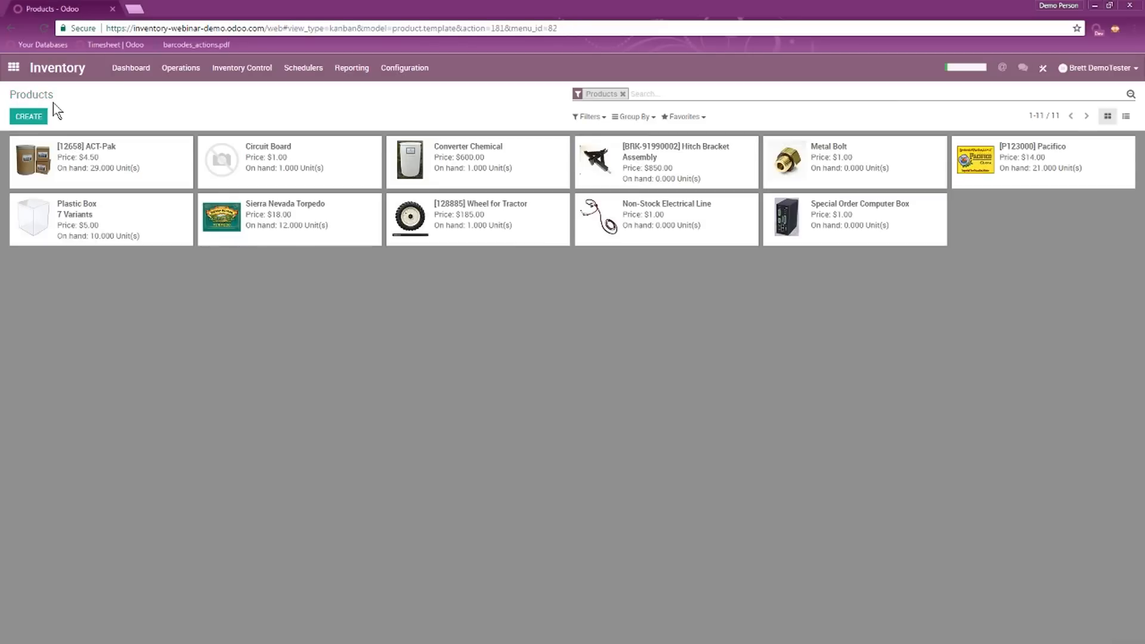
- Examine the procurement rules of the route My Company: Pick + Pack + Ship and return to the routes list
{"action": "left_click", "coordinate": [406, 70]}
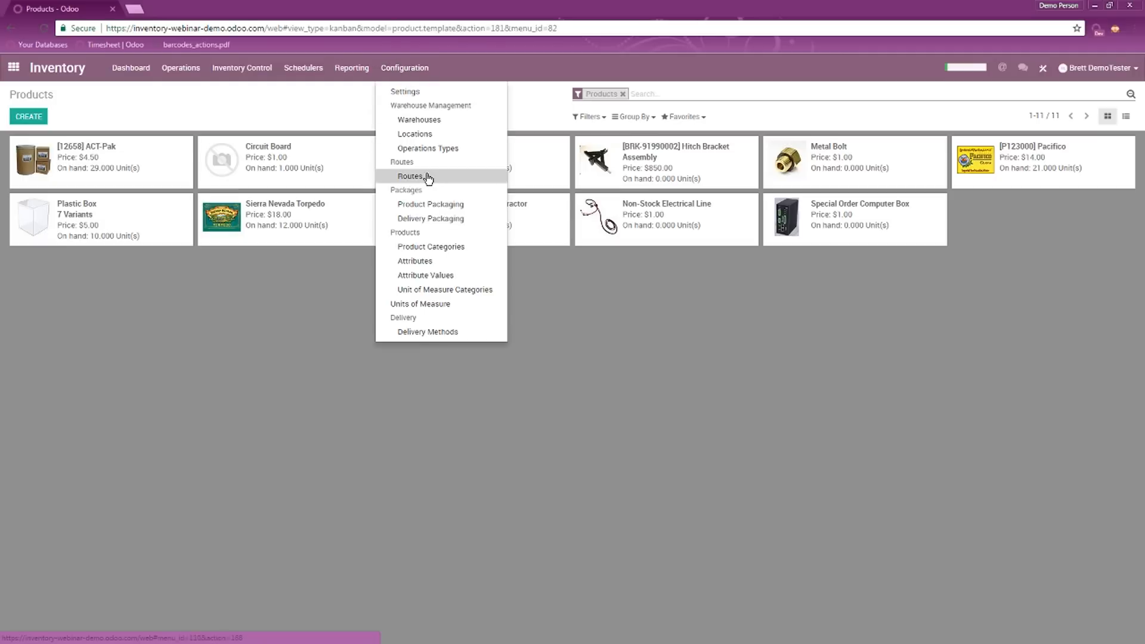
{"action": "left_click", "coordinate": [426, 175]}
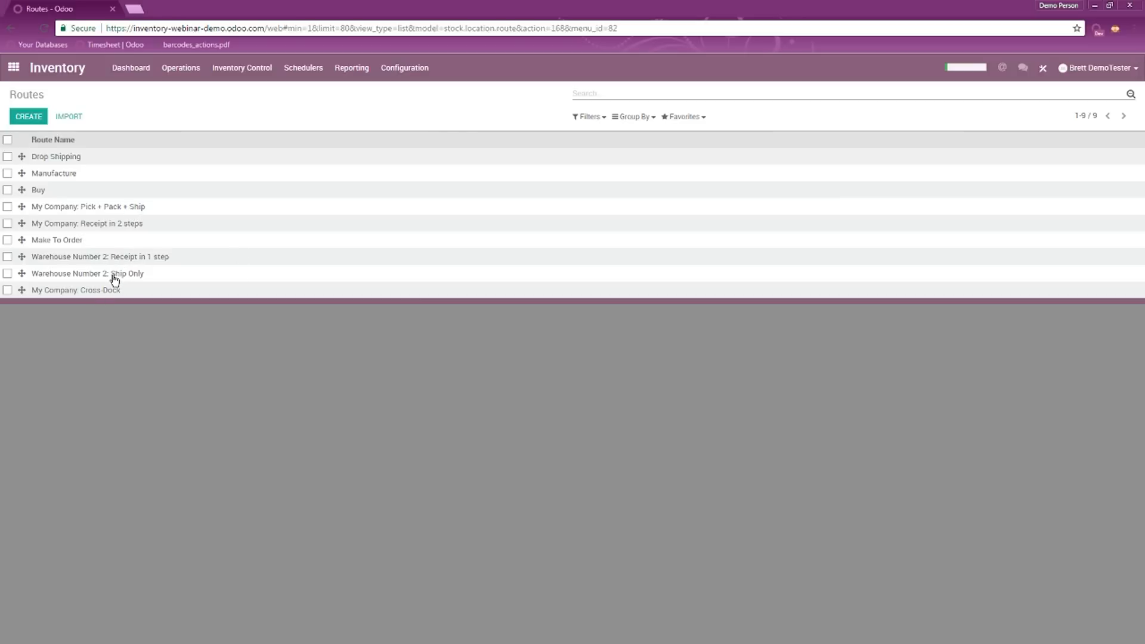
{"action": "left_click", "coordinate": [111, 207]}
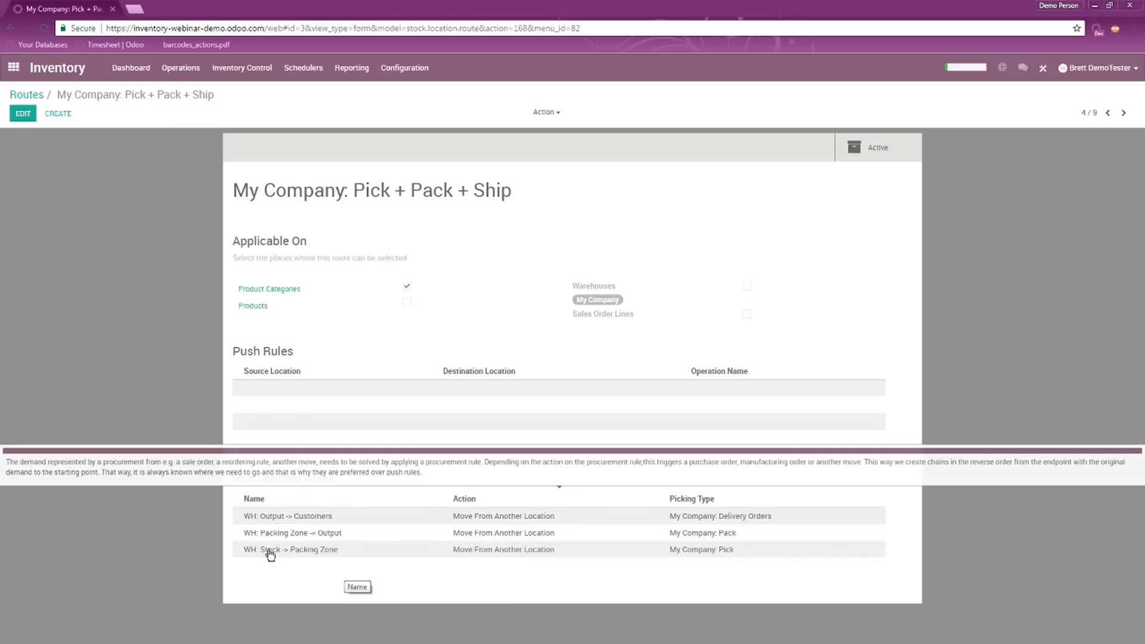
{"action": "left_click", "coordinate": [23, 114]}
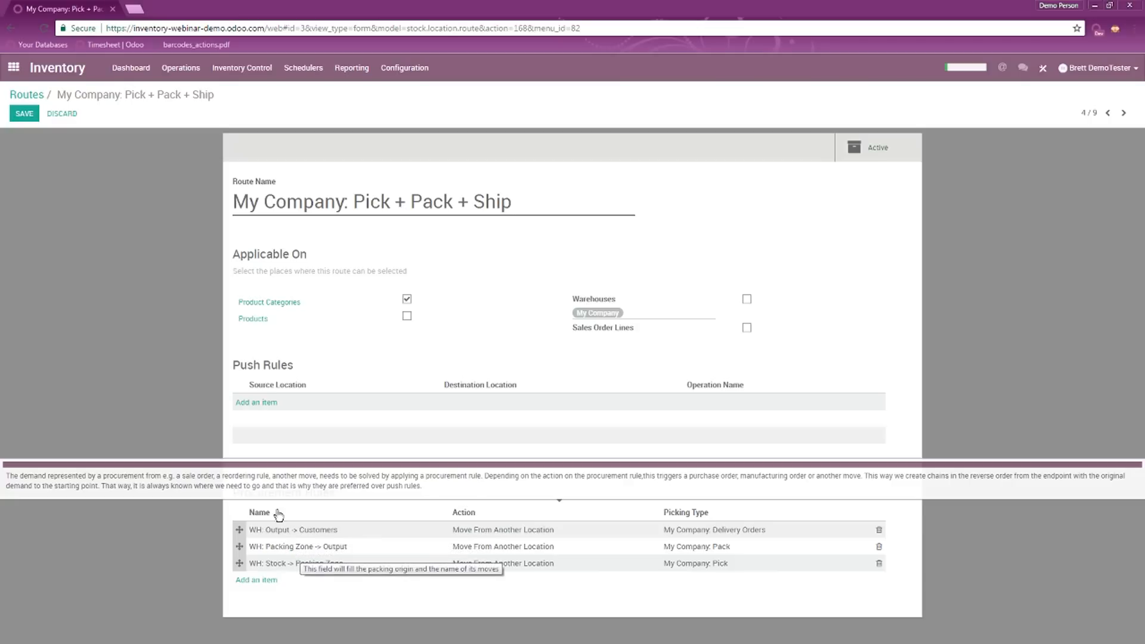
{"action": "left_click", "coordinate": [26, 114]}
{"action": "left_click", "coordinate": [31, 95]}
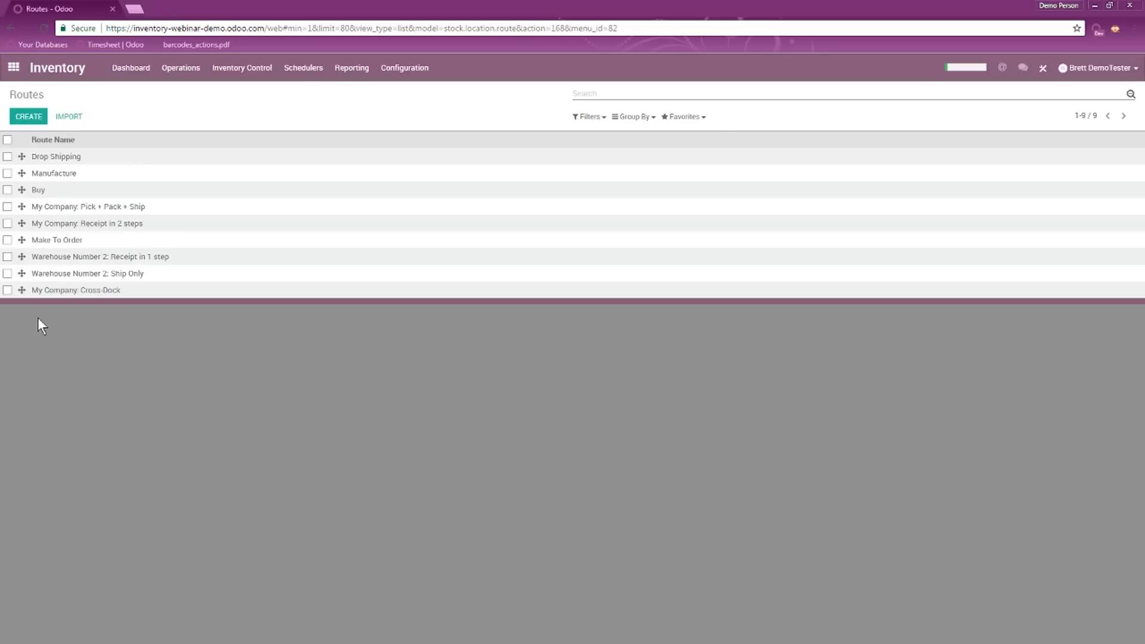
- Duplicate the route My Company: Receipt in 2 steps, add "(TO REFRIGERATE)" to the copy's name, and save it
{"action": "left_click", "coordinate": [116, 224]}
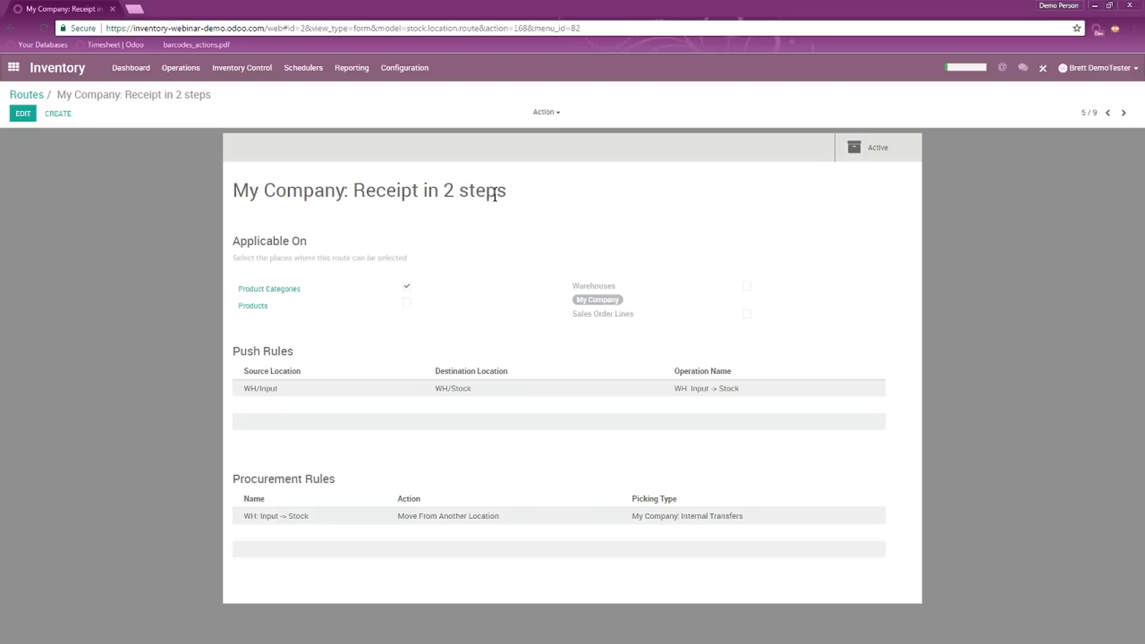
{"action": "left_click_drag", "start_coordinate": [507, 190], "coordinate": [325, 191]}
{"action": "left_click", "coordinate": [356, 190]}
{"action": "left_click", "coordinate": [553, 114]}
{"action": "left_click", "coordinate": [565, 143]}
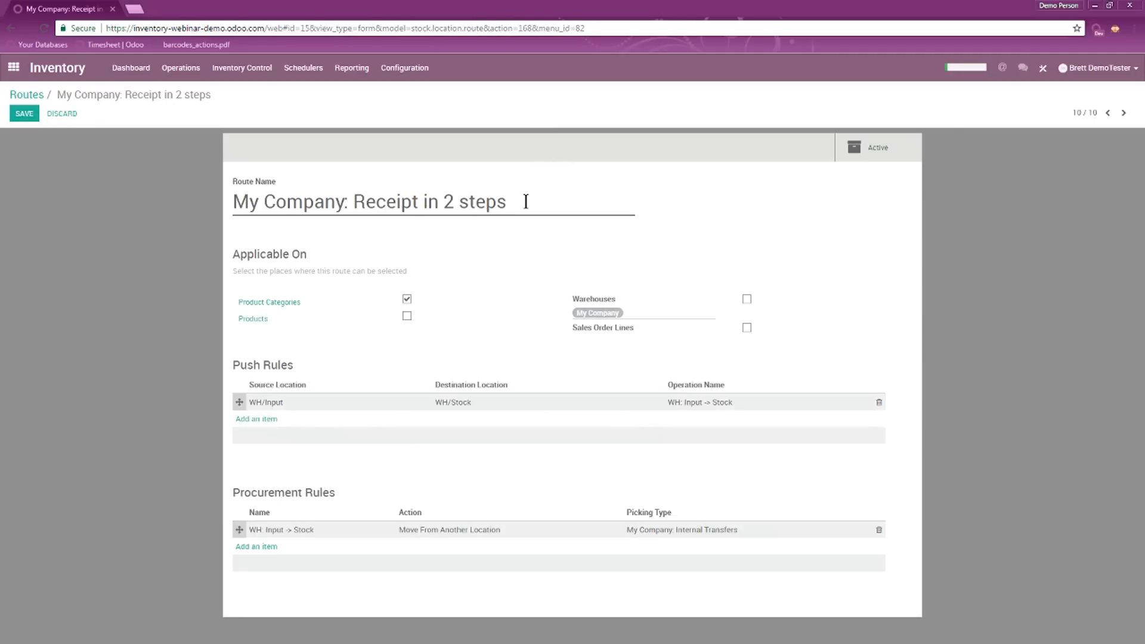
{"action": "type", "text": "(TO REFRIGERATE)"}
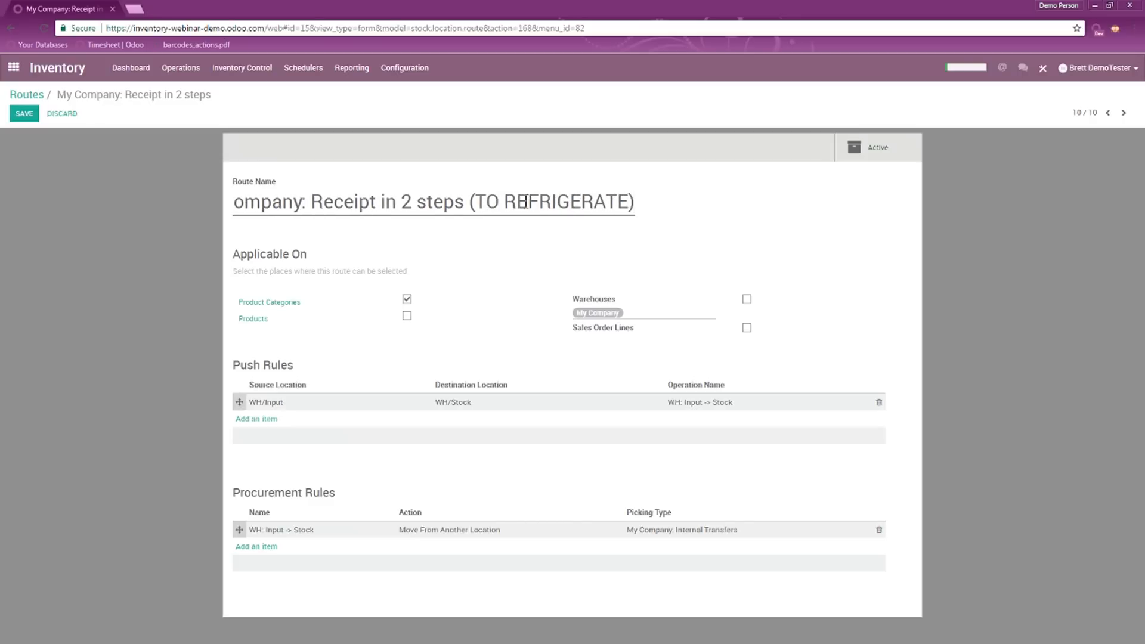
{"action": "left_click", "coordinate": [25, 113]}
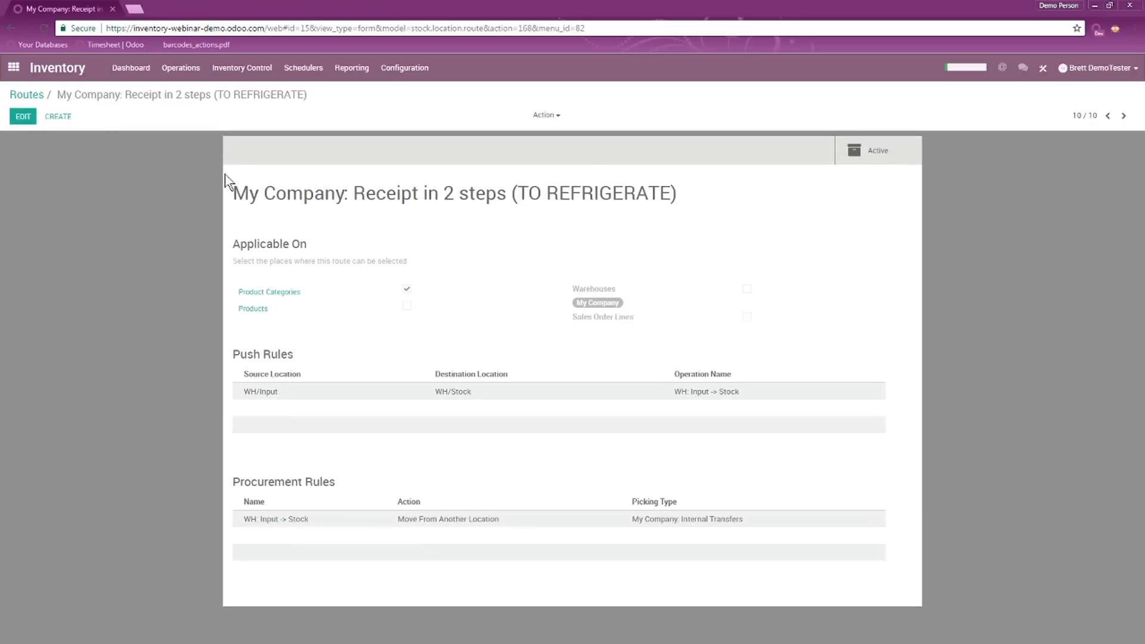
- Set the destination location of the refrigerate route's push rule to WH/Stock/Refrigerator and save the rule and the route
{"action": "left_click", "coordinate": [30, 123]}
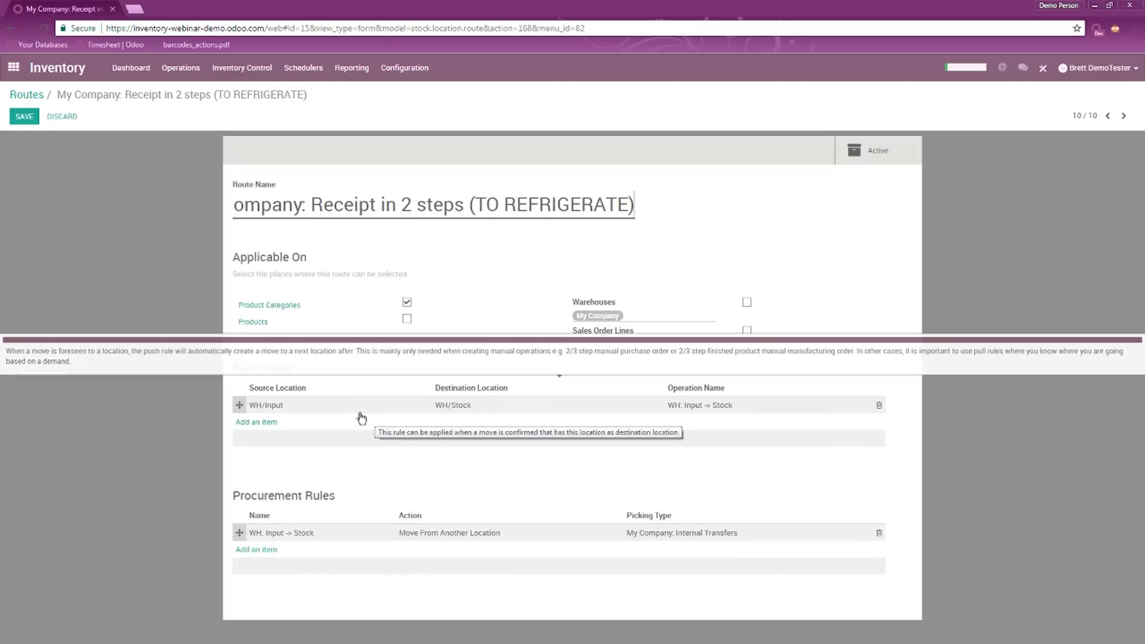
{"action": "left_click", "coordinate": [468, 406]}
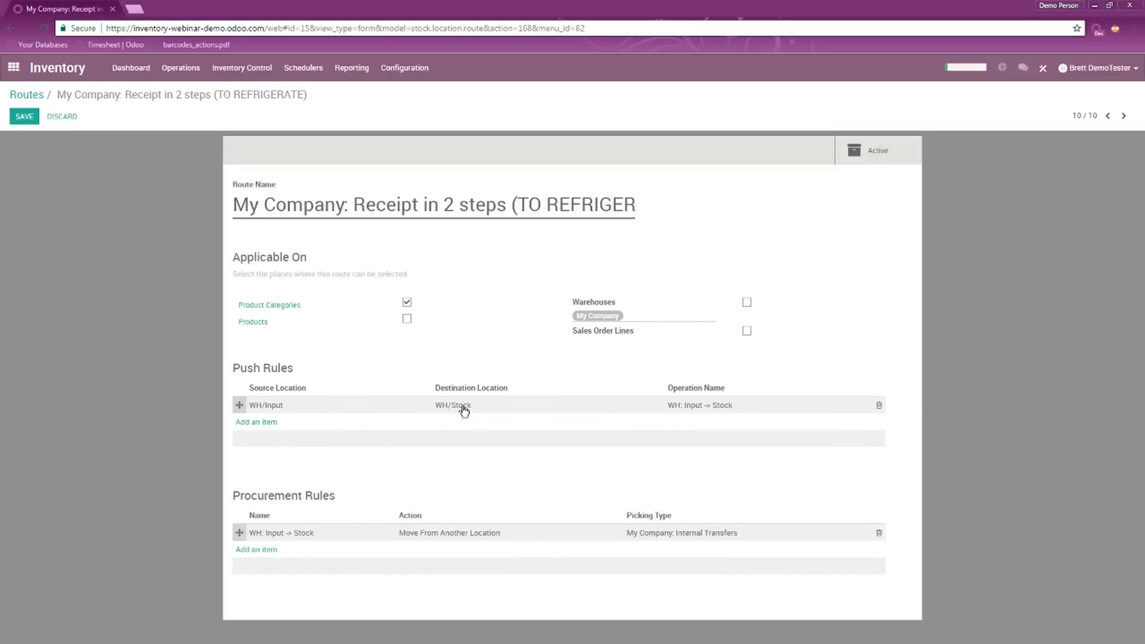
{"action": "left_click", "coordinate": [427, 271]}
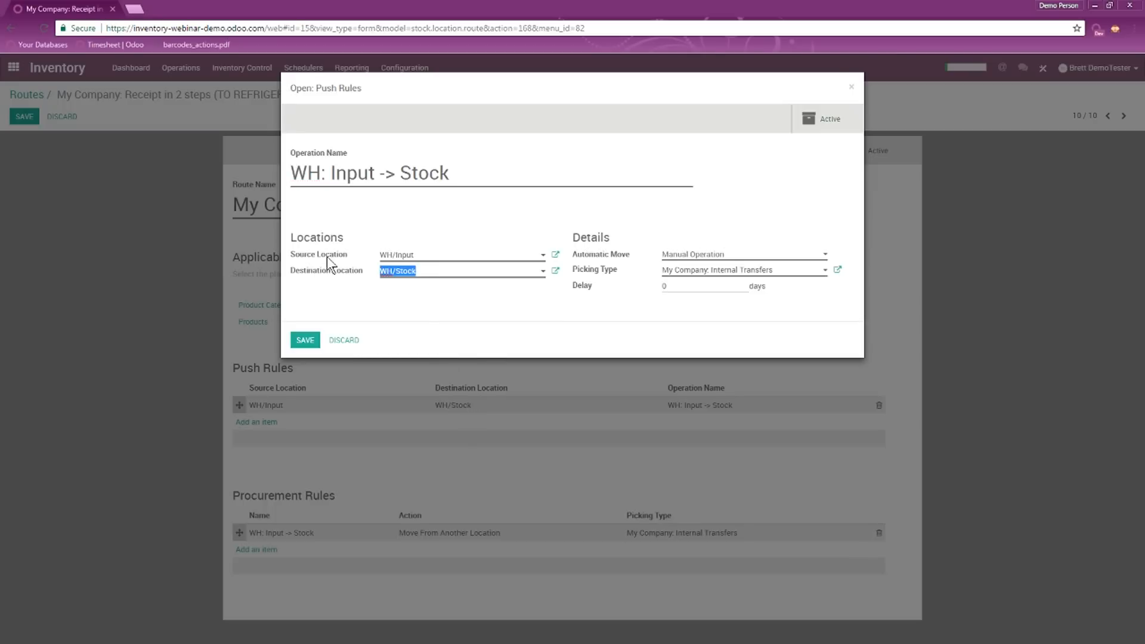
{"action": "type", "text": "refrig"}
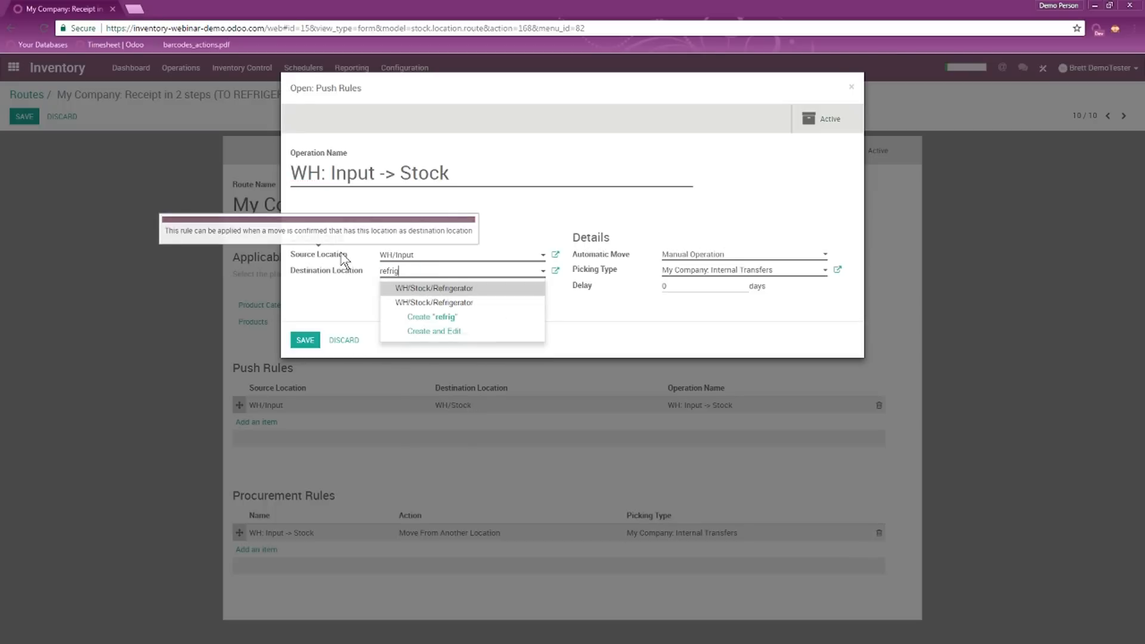
{"action": "left_click", "coordinate": [468, 291]}
{"action": "left_click", "coordinate": [307, 340]}
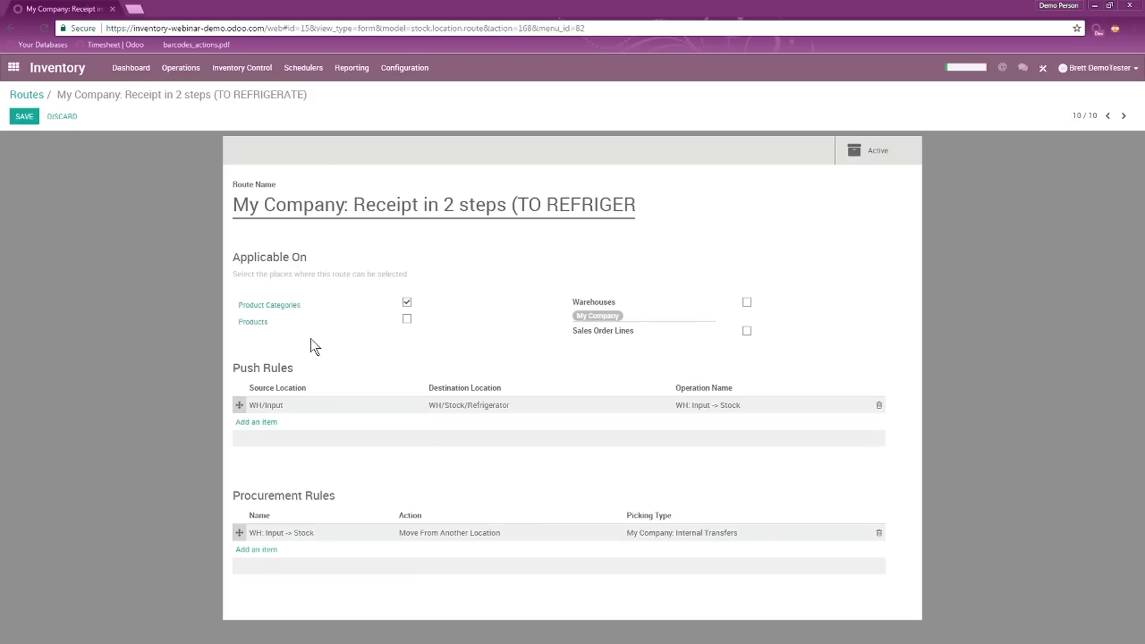
{"action": "left_click", "coordinate": [23, 119]}
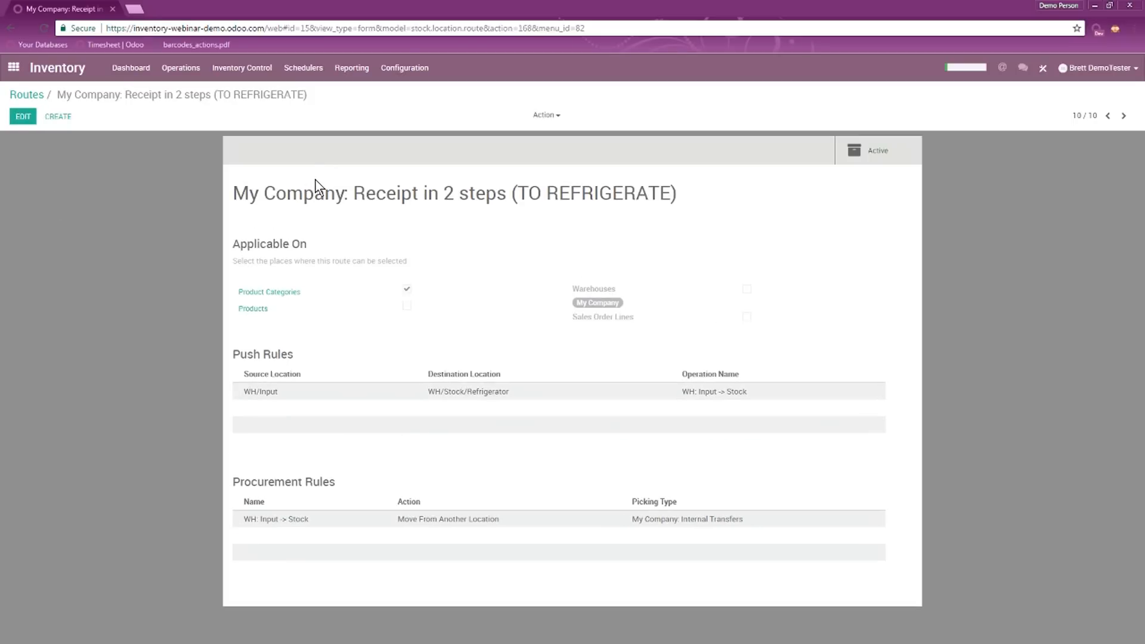
- Assign the route My Company: Receipt in 2 steps (TO REFRIGERATE) to the Beer product category, save, and return to the category list
{"action": "left_click", "coordinate": [249, 74]}
{"action": "left_click", "coordinate": [251, 91]}
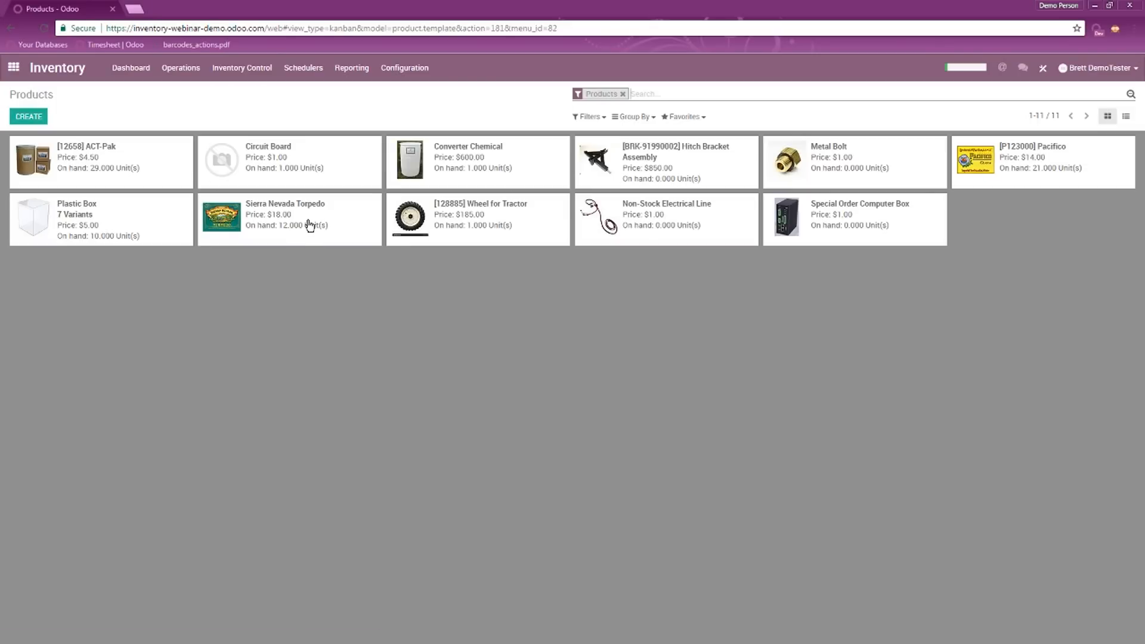
{"action": "left_click", "coordinate": [386, 69]}
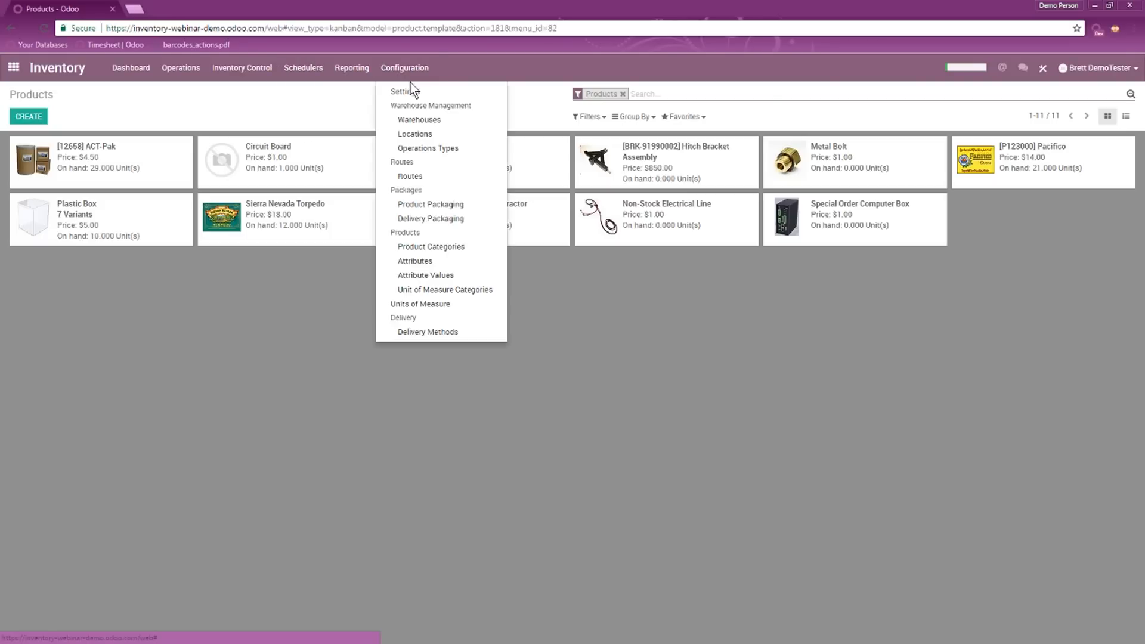
{"action": "left_click", "coordinate": [450, 248]}
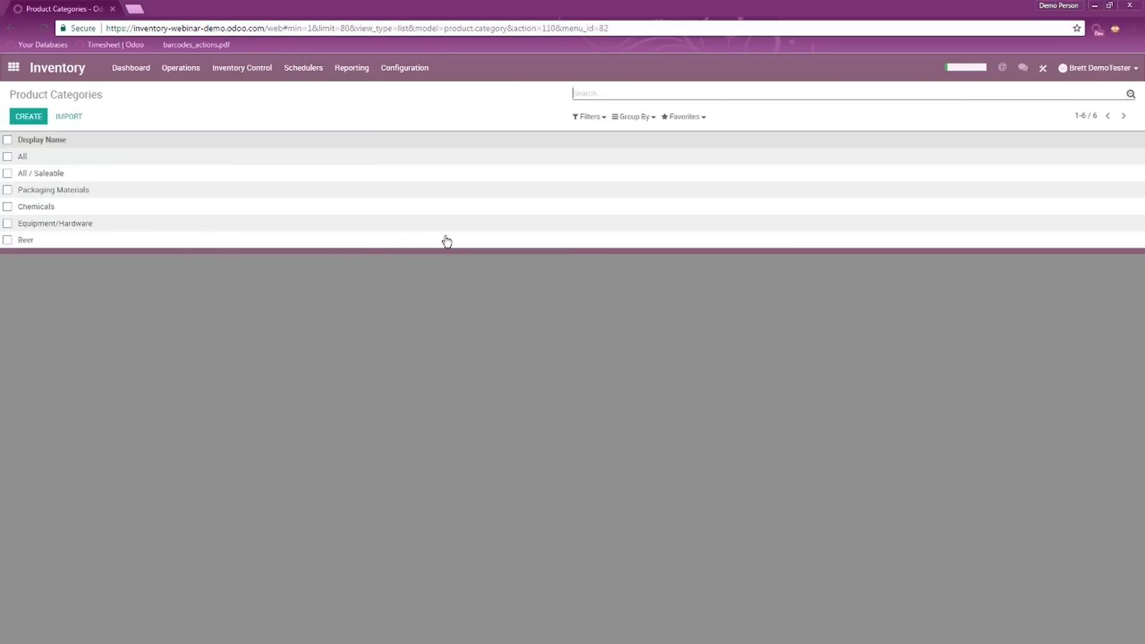
{"action": "left_click", "coordinate": [33, 245]}
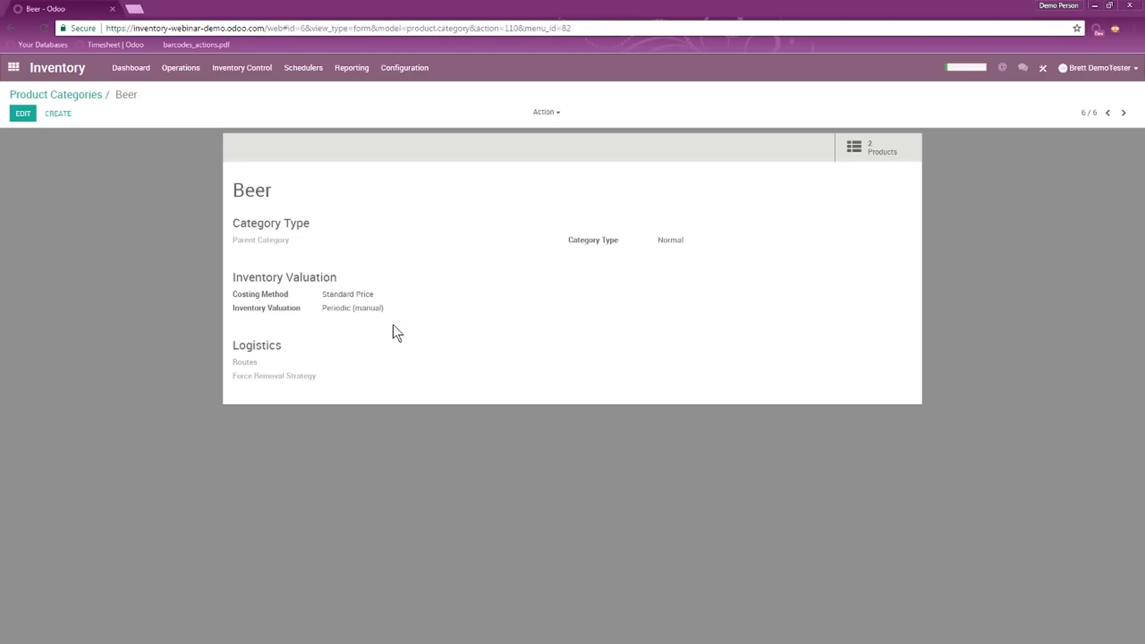
{"action": "left_click", "coordinate": [24, 113]}
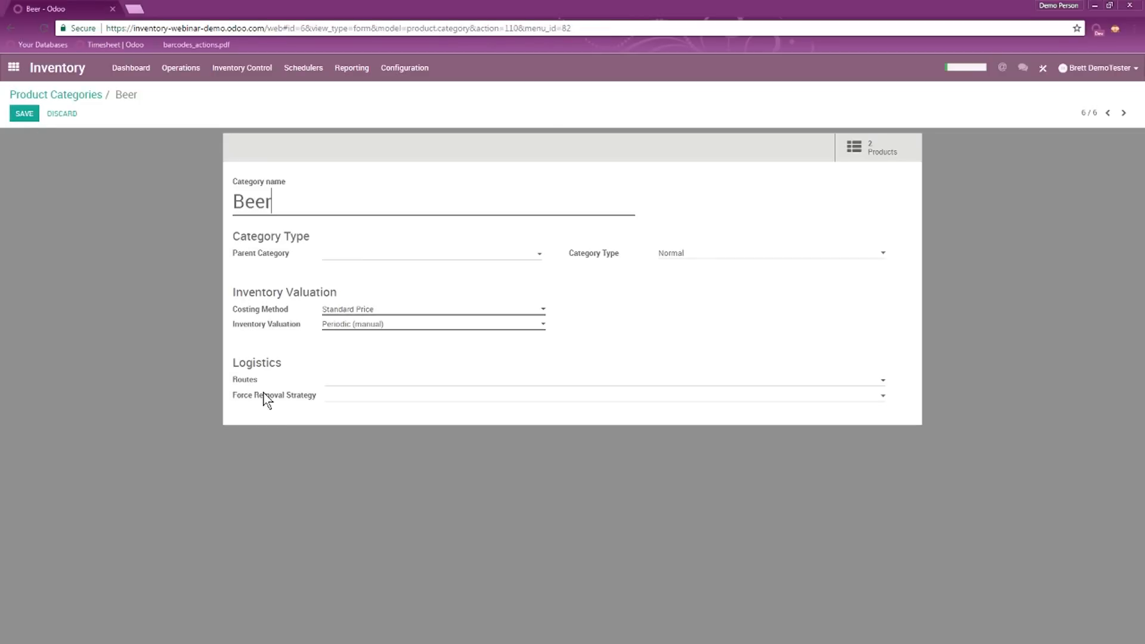
{"action": "left_click", "coordinate": [332, 381]}
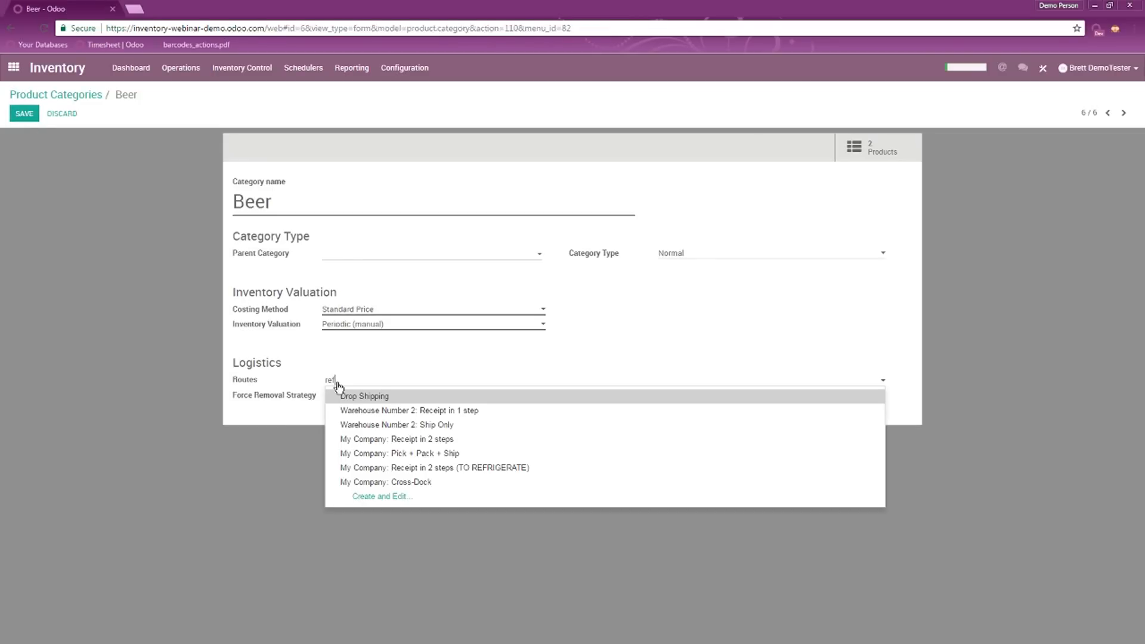
{"action": "type", "text": "ref"}
{"action": "left_click", "coordinate": [404, 395]}
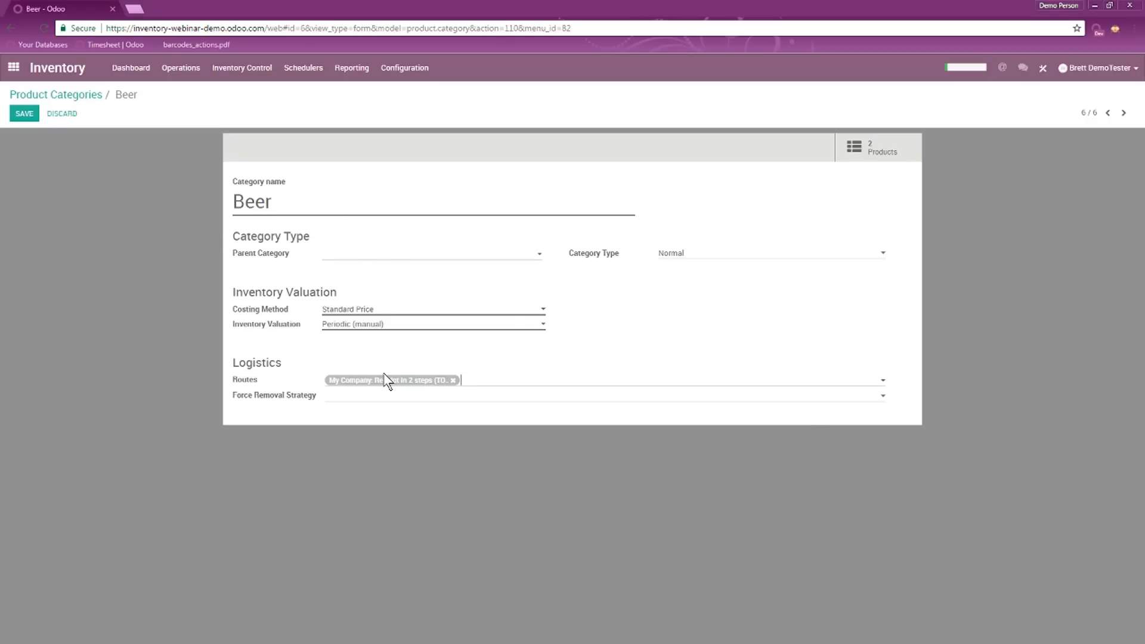
{"action": "left_click", "coordinate": [23, 114]}
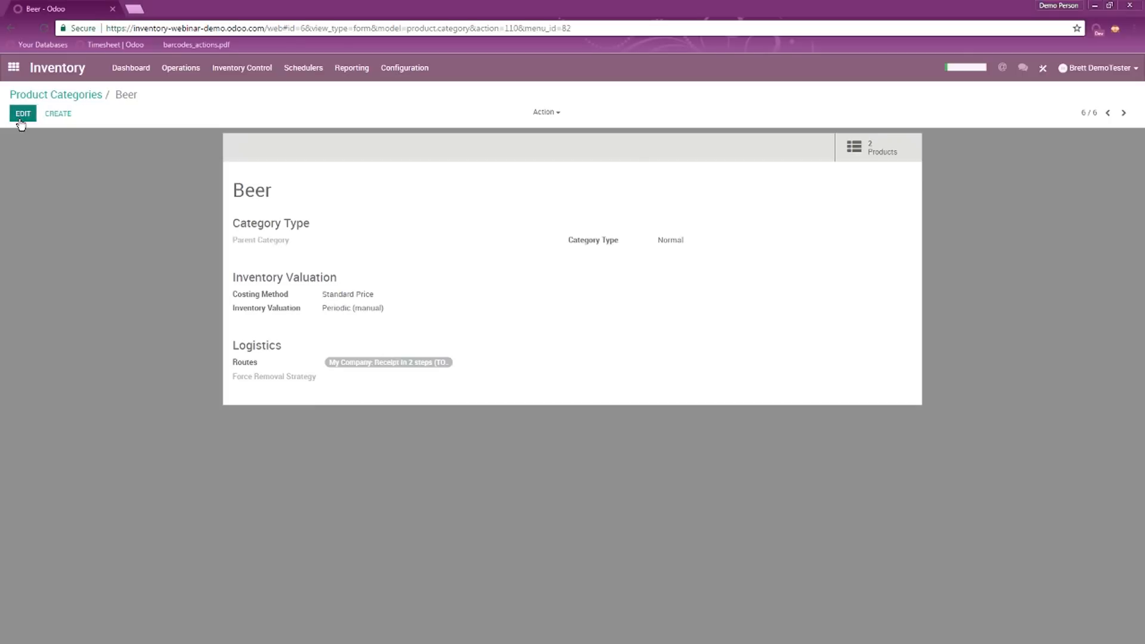
{"action": "left_click", "coordinate": [40, 95]}
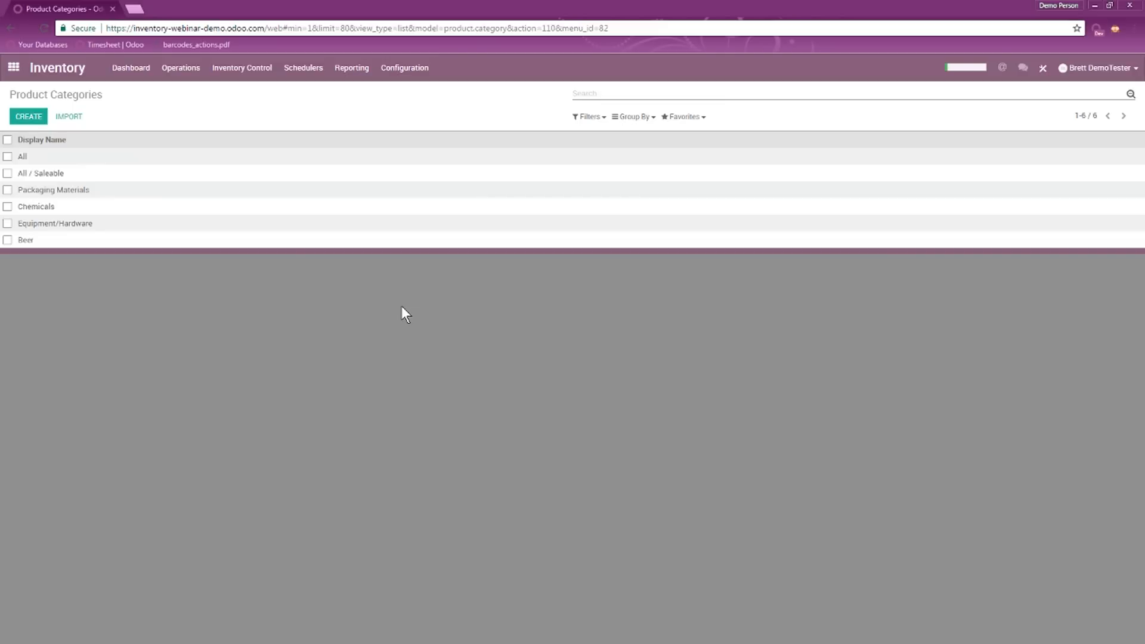
- Leave the product categories and open the Inventory dashboard
{"action": "left_click", "coordinate": [398, 68]}
{"action": "left_click", "coordinate": [530, 303]}
{"action": "left_click", "coordinate": [13, 69]}
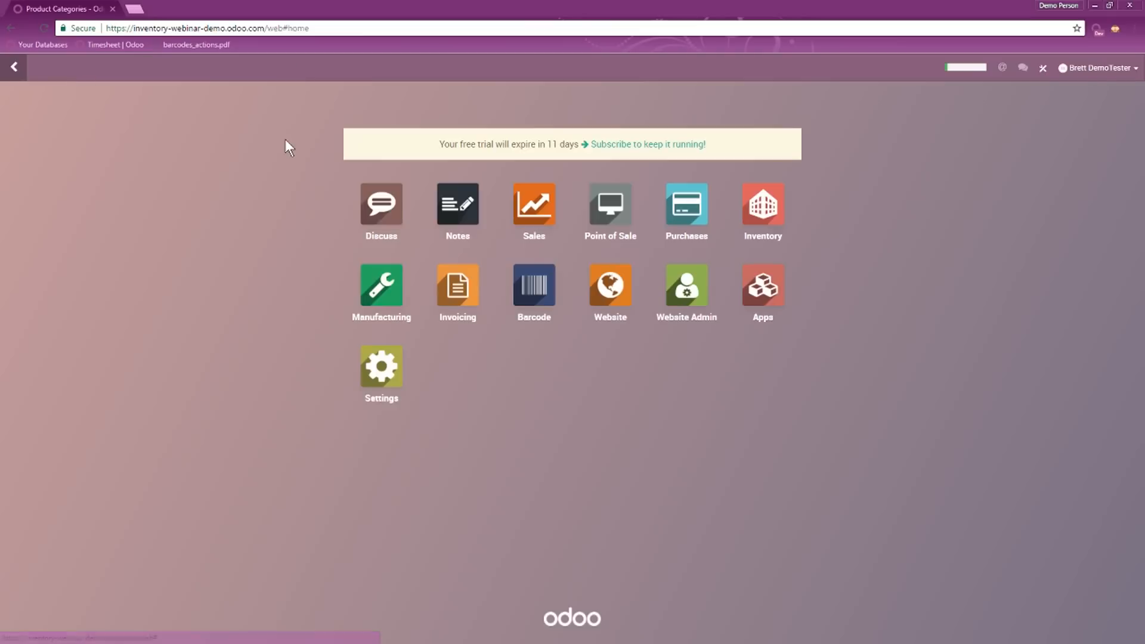
{"action": "left_click", "coordinate": [756, 219]}
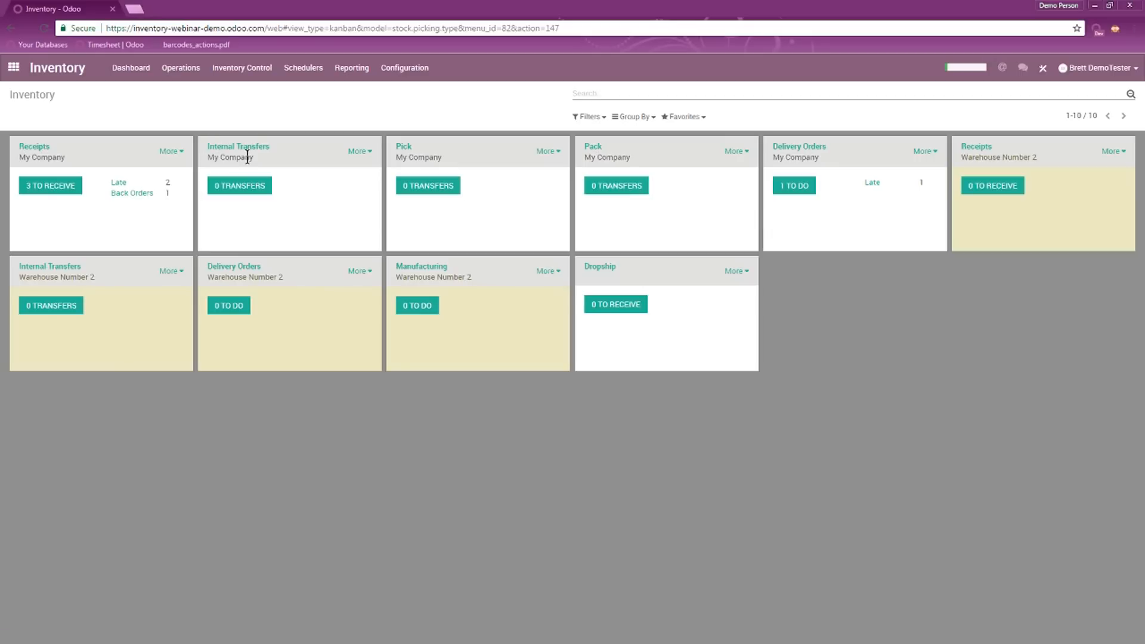
- Enable the Make To Order route on the product Special Order Computer Box and save it
{"action": "left_click", "coordinate": [236, 73]}
{"action": "left_click", "coordinate": [257, 95]}
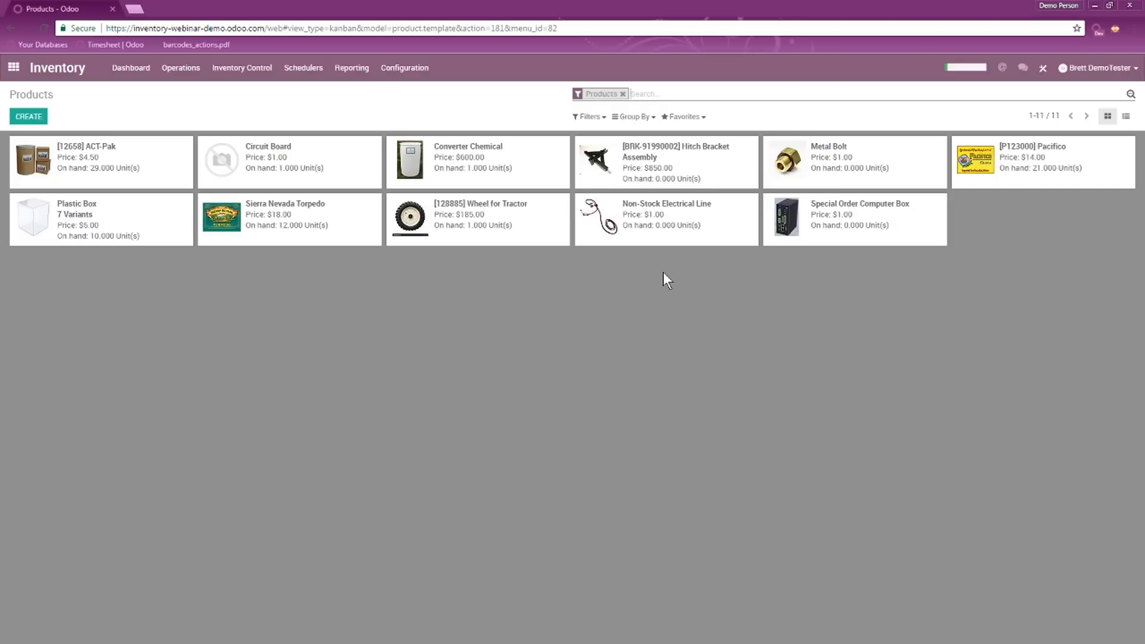
{"action": "left_click", "coordinate": [855, 216]}
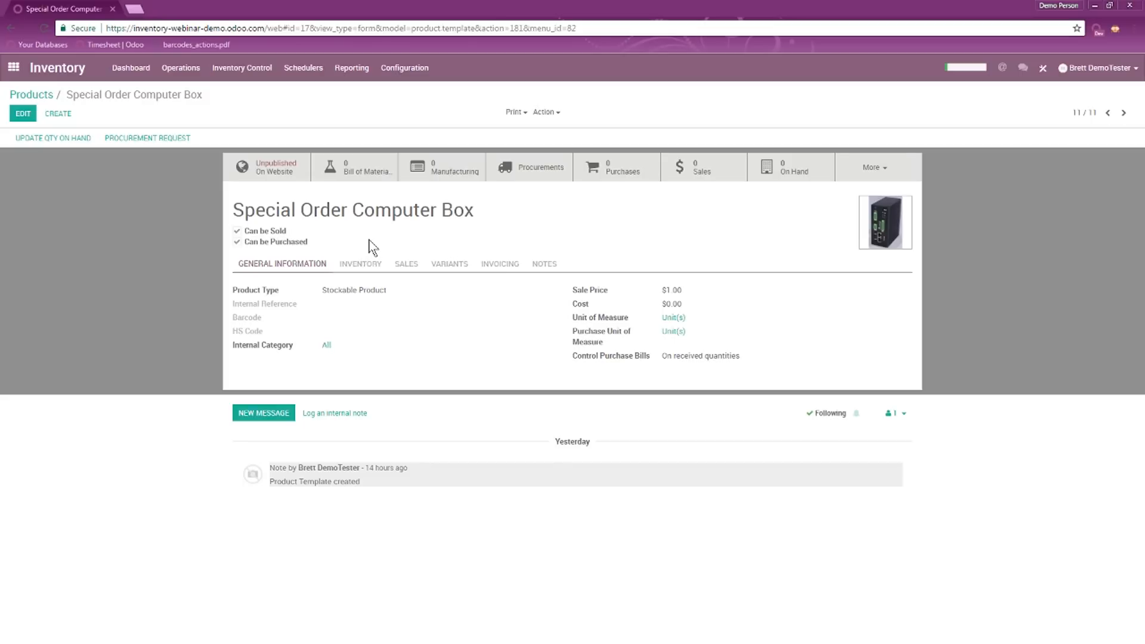
{"action": "left_click", "coordinate": [370, 266]}
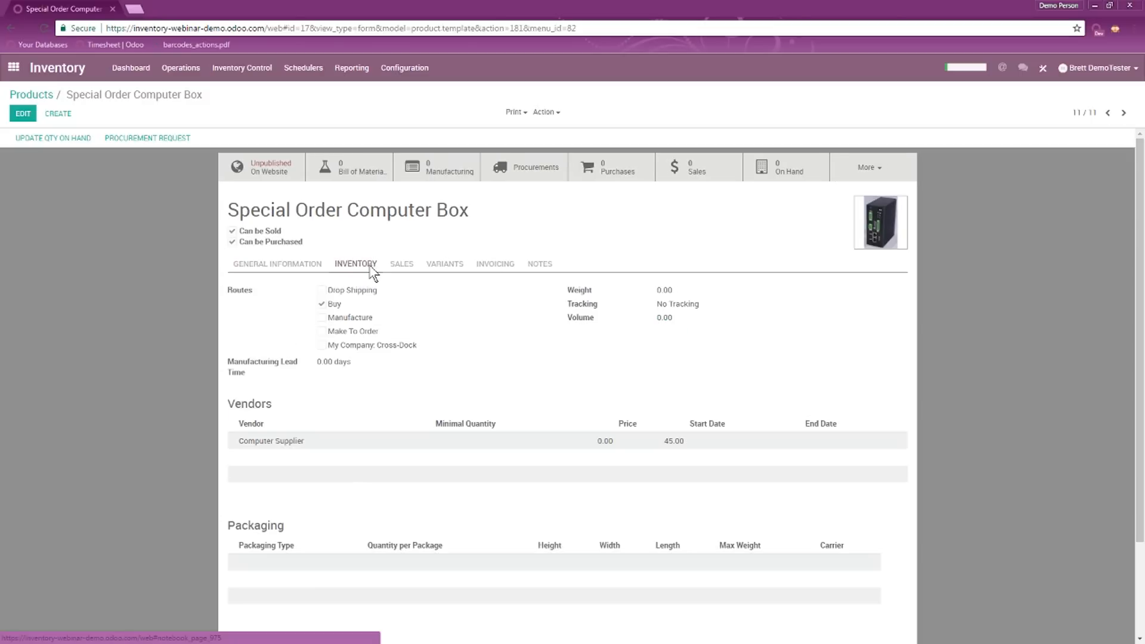
{"action": "left_click", "coordinate": [23, 114]}
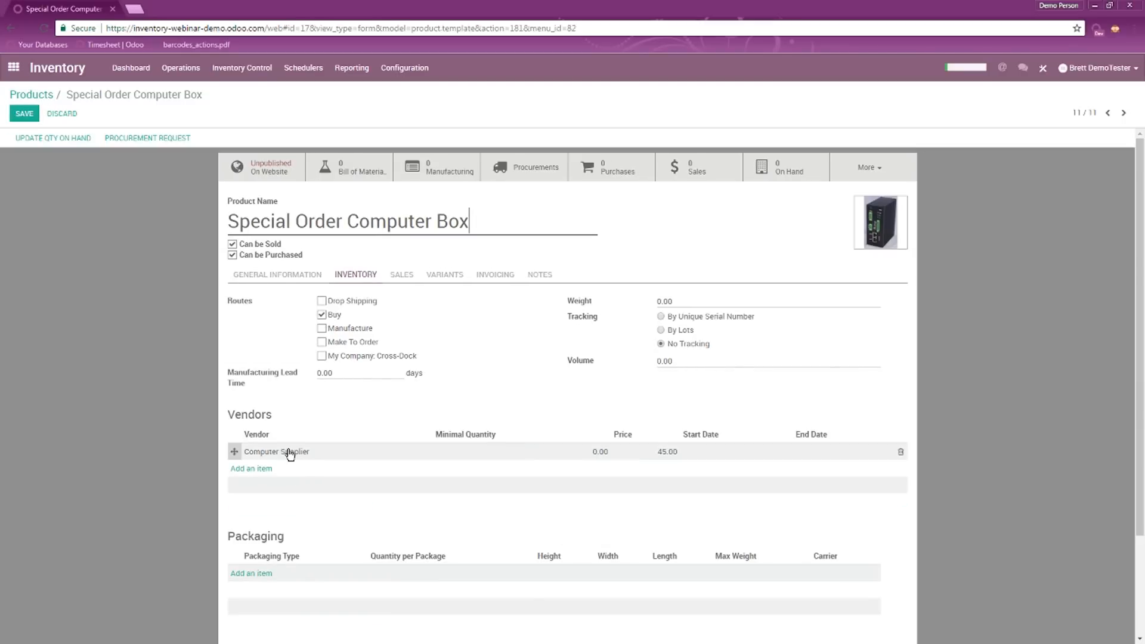
{"action": "left_click", "coordinate": [322, 343]}
{"action": "left_click", "coordinate": [25, 113]}
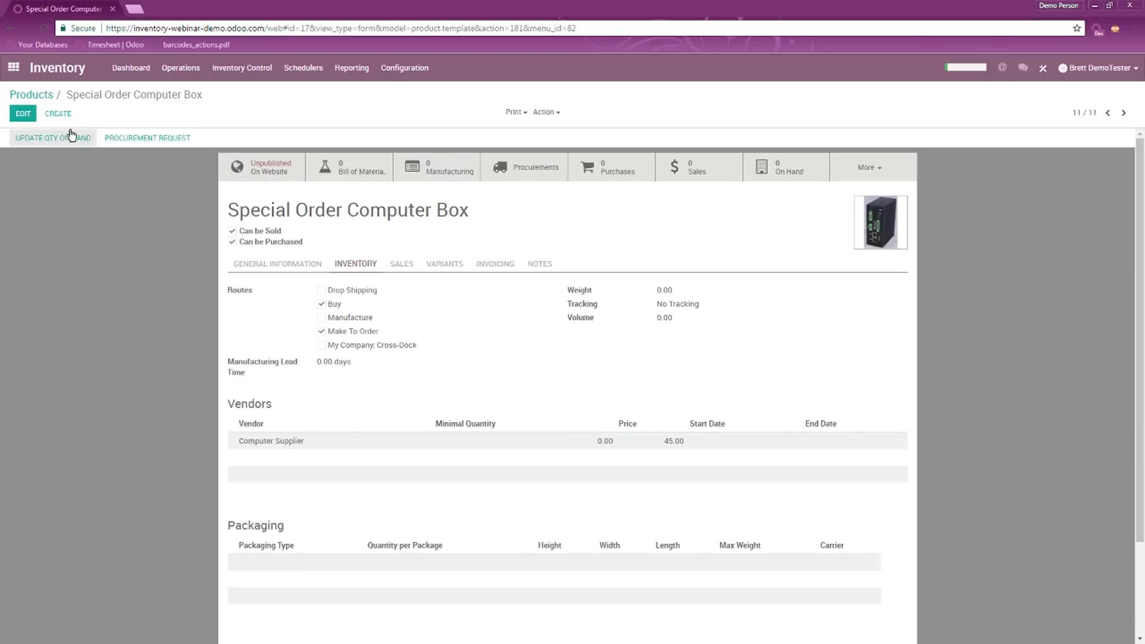
- Switch to the Sales app, create a new sales order, and select its customer
{"action": "left_click", "coordinate": [14, 75]}
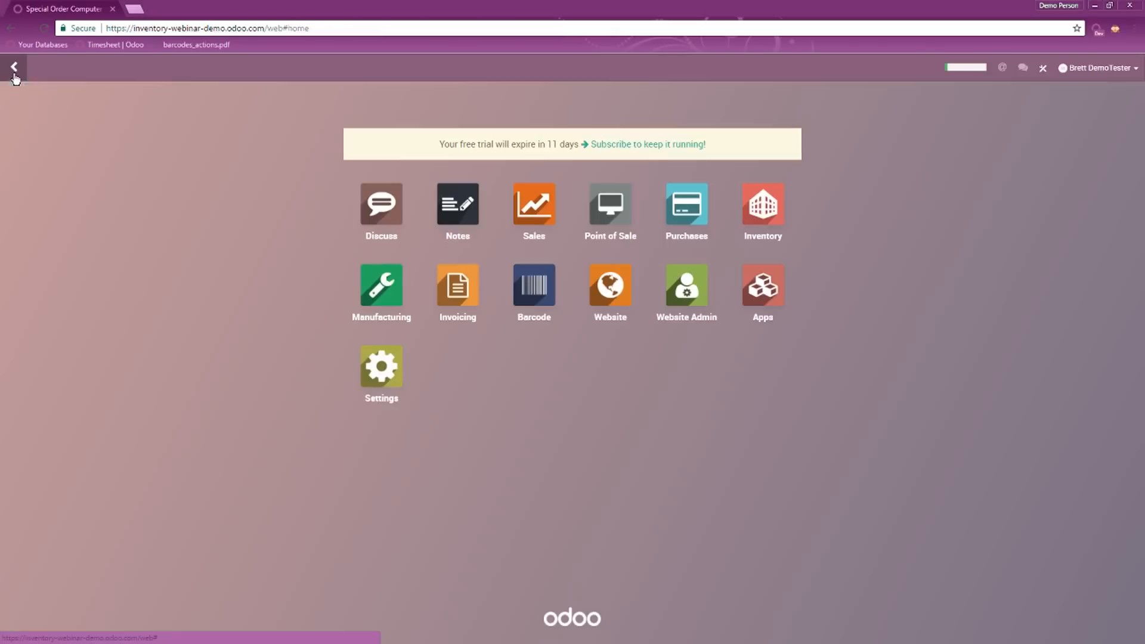
{"action": "left_click", "coordinate": [539, 208]}
{"action": "left_click", "coordinate": [149, 67]}
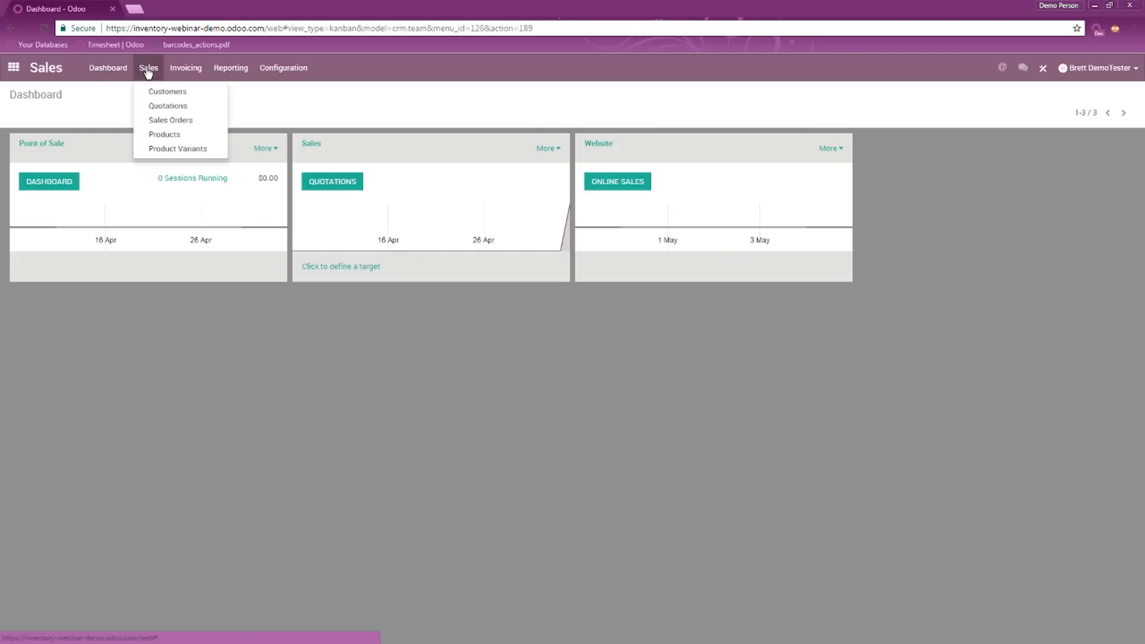
{"action": "left_click", "coordinate": [159, 118]}
{"action": "left_click", "coordinate": [30, 116]}
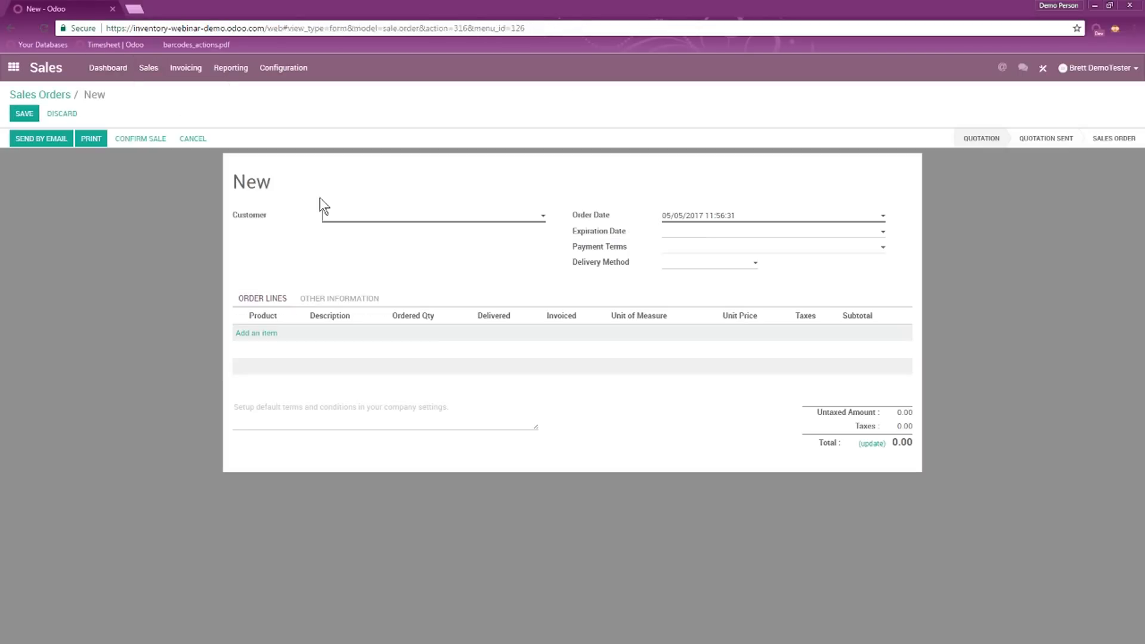
{"action": "left_click", "coordinate": [335, 215]}
{"action": "left_click", "coordinate": [357, 245]}
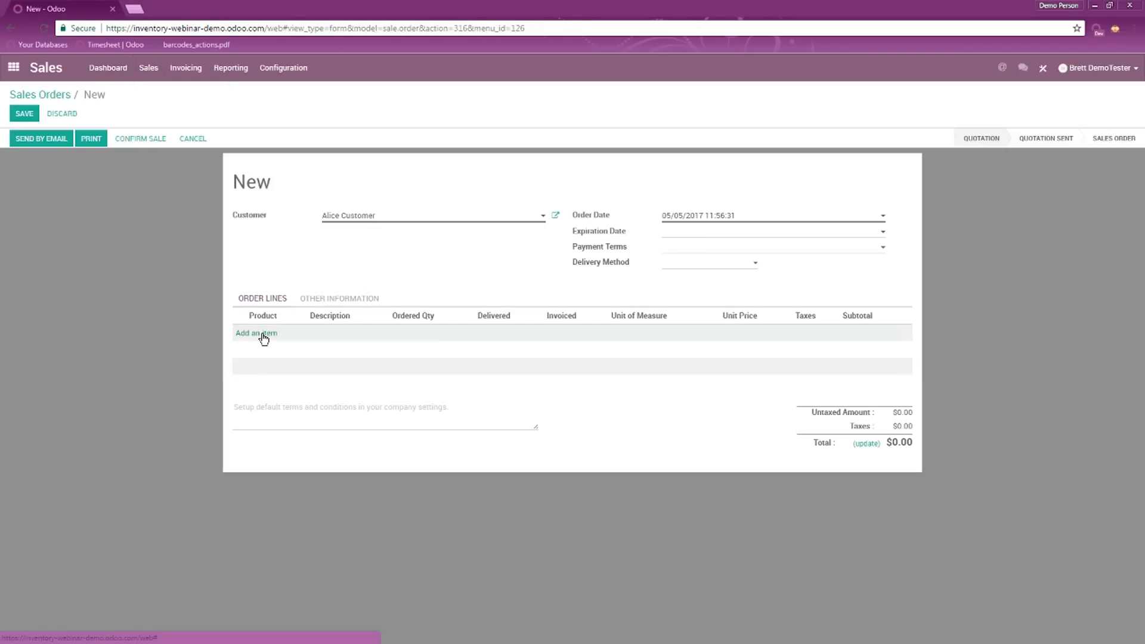
- Add one unit of Special Order Computer Box to the sales order and confirm the sale
{"action": "left_click", "coordinate": [263, 333]}
{"action": "left_click", "coordinate": [403, 137]}
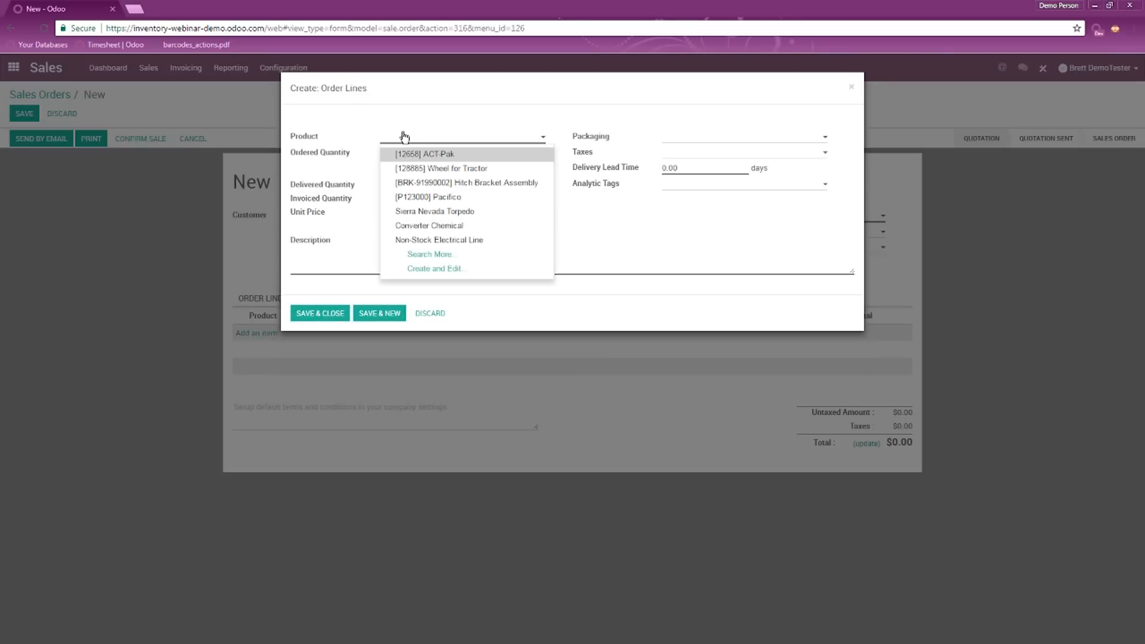
{"action": "type", "text": "comput"}
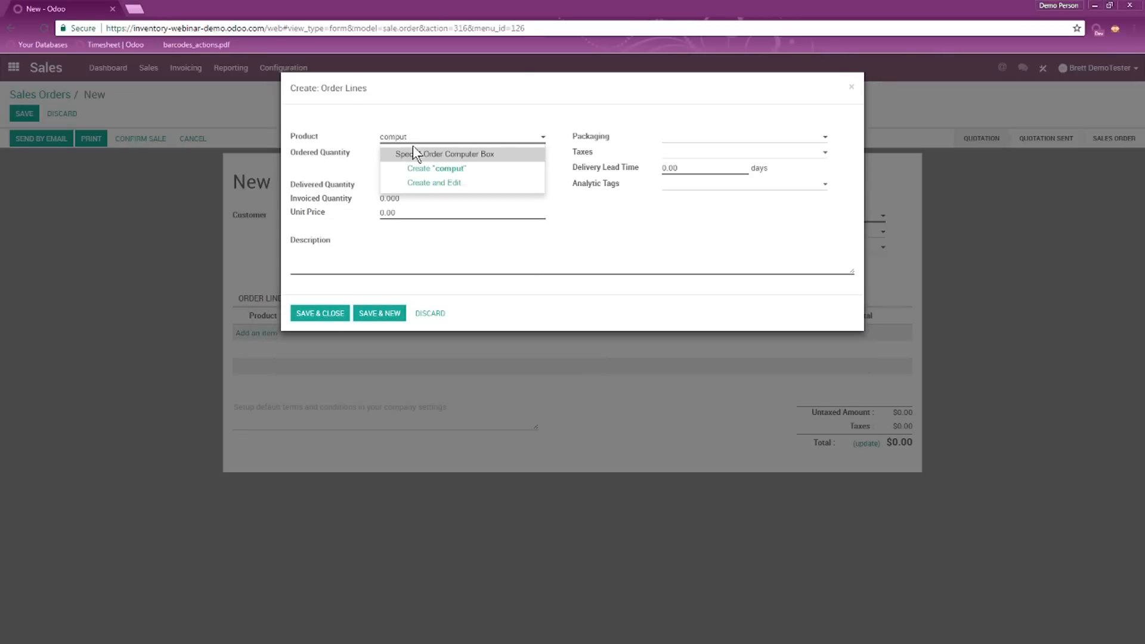
{"action": "left_click", "coordinate": [413, 152]}
{"action": "left_click", "coordinate": [337, 315]}
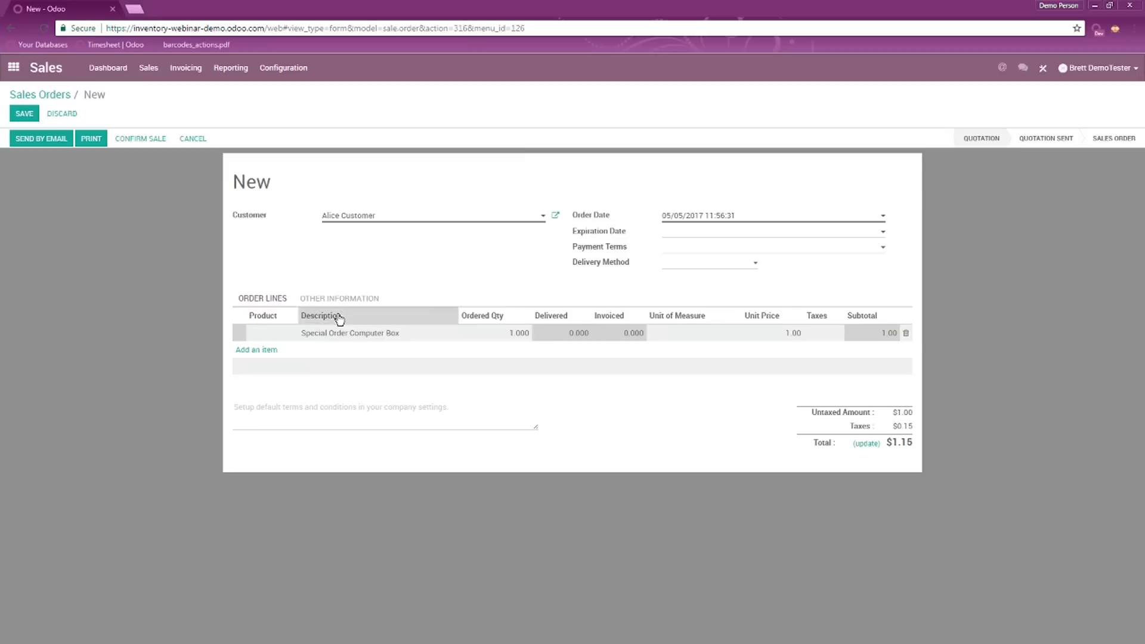
{"action": "left_click", "coordinate": [153, 138]}
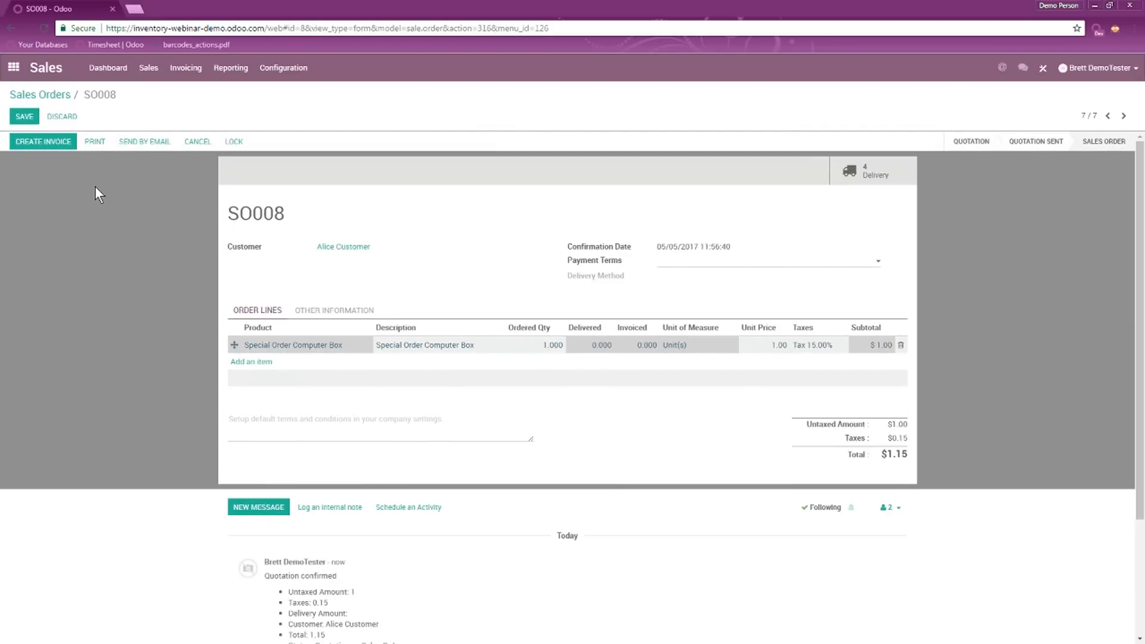
- Review the waiting transfers on the Inventory dashboard, and confirm the Computer Supplier request for quotation for the Special Order Computer Box in Purchases
{"action": "left_click", "coordinate": [13, 67]}
{"action": "left_click", "coordinate": [755, 216]}
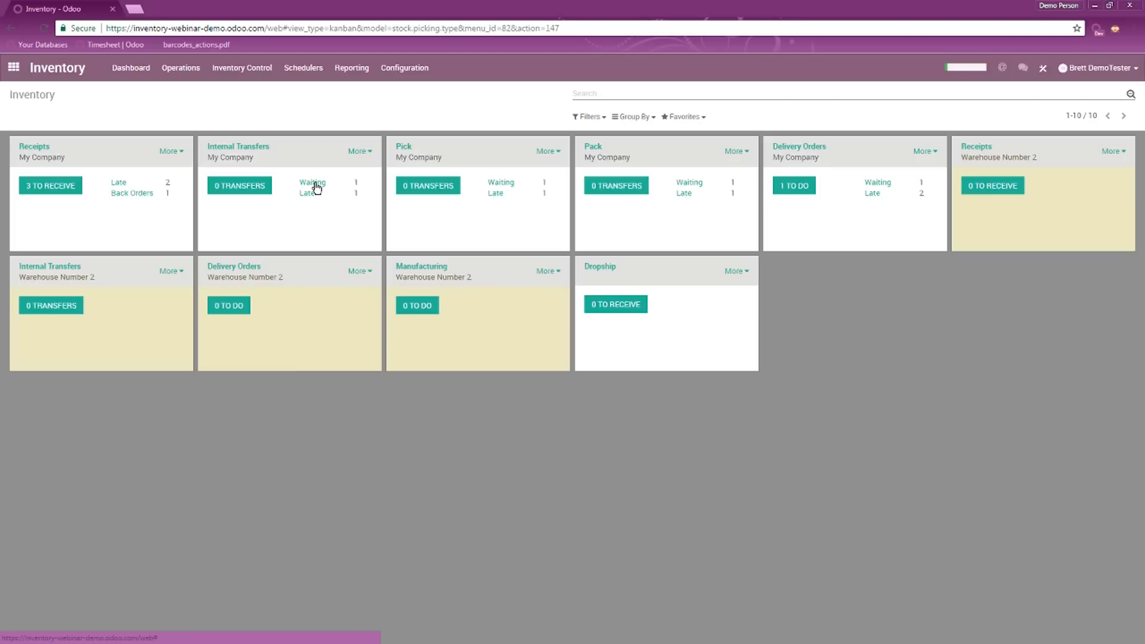
{"action": "left_click", "coordinate": [14, 66]}
{"action": "left_click", "coordinate": [691, 208]}
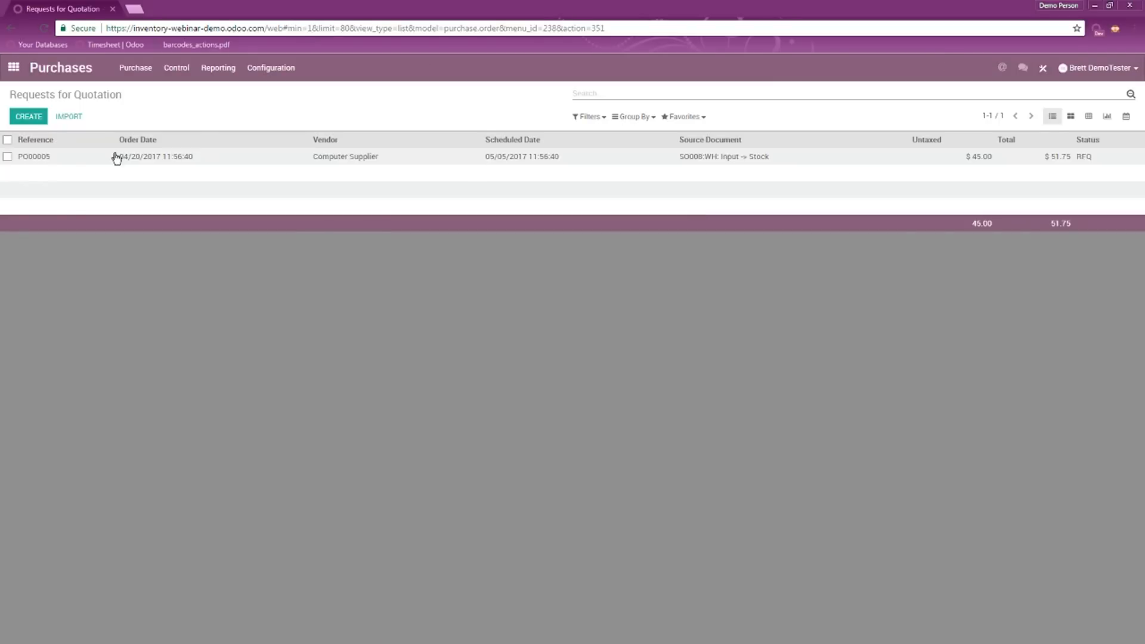
{"action": "left_click", "coordinate": [59, 160]}
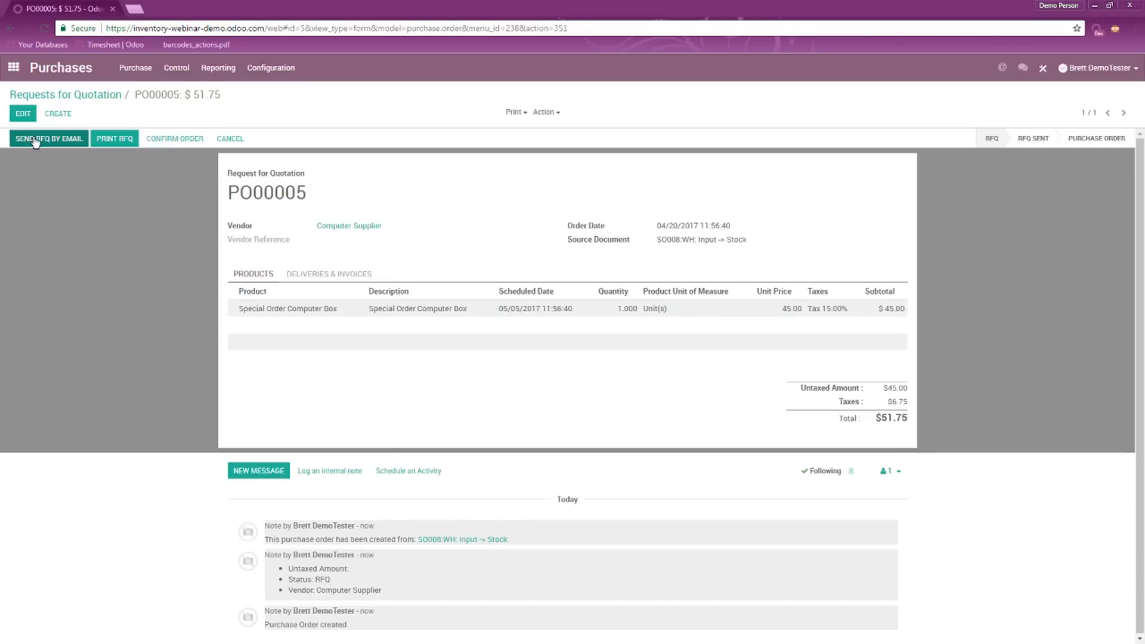
{"action": "left_click", "coordinate": [175, 139]}
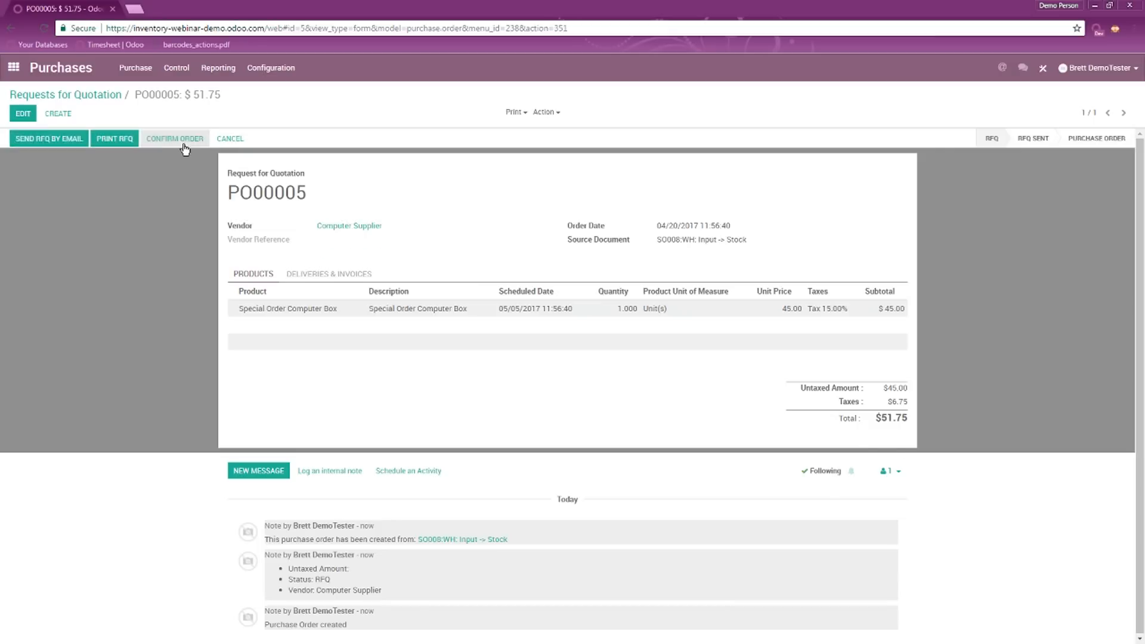
{"action": "left_click_drag", "start_coordinate": [660, 267], "coordinate": [751, 273]}
{"action": "left_click", "coordinate": [667, 266]}
{"action": "left_click", "coordinate": [680, 269]}
{"action": "left_click", "coordinate": [751, 280]}
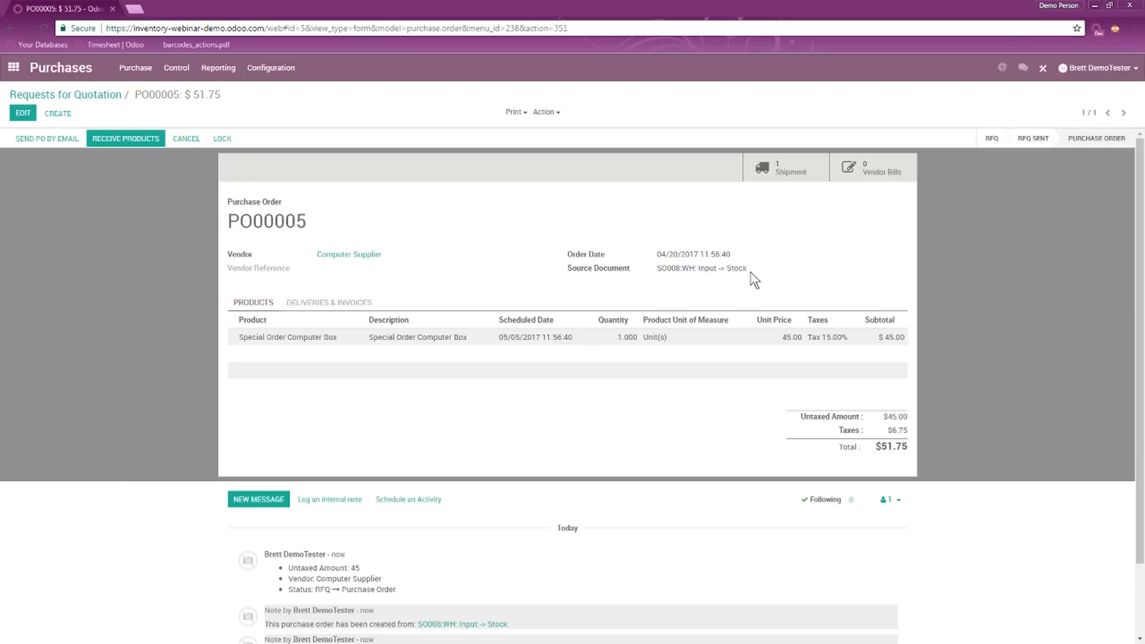
- Validate the full incoming receipt from Computer Supplier to WH/Input and return to the Inventory dashboard
{"action": "left_click", "coordinate": [18, 73]}
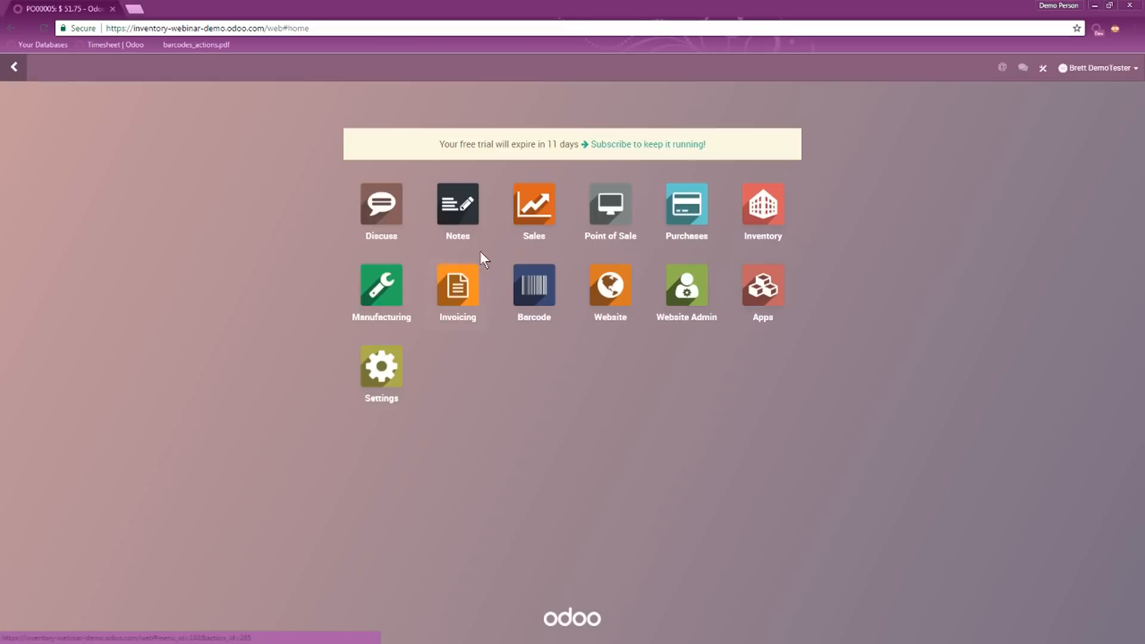
{"action": "left_click", "coordinate": [771, 214]}
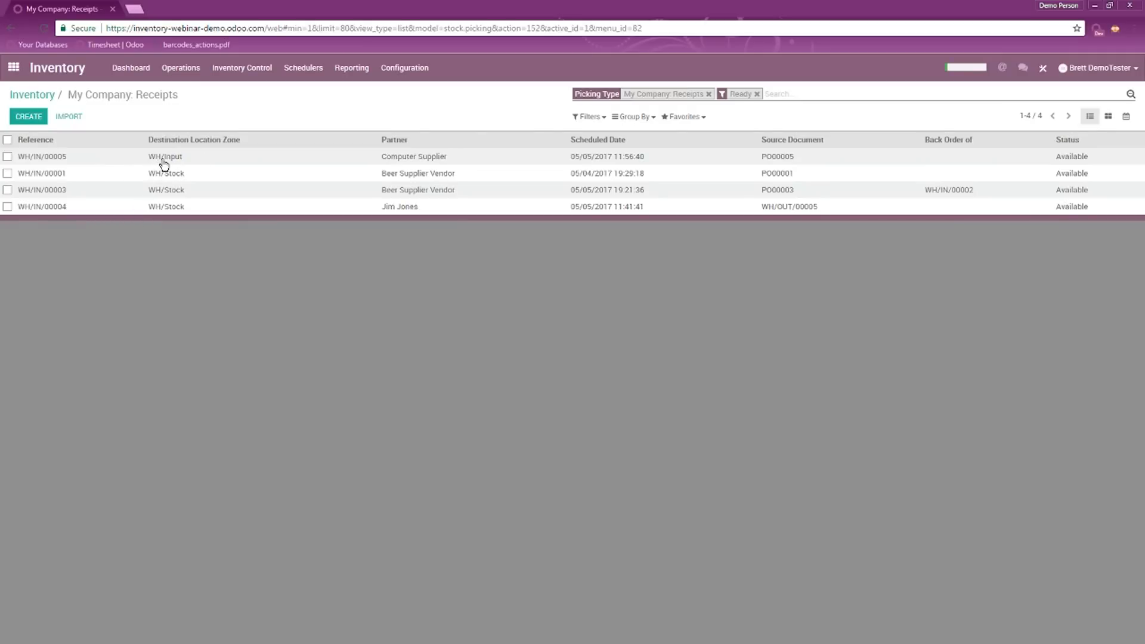
{"action": "left_click", "coordinate": [164, 162]}
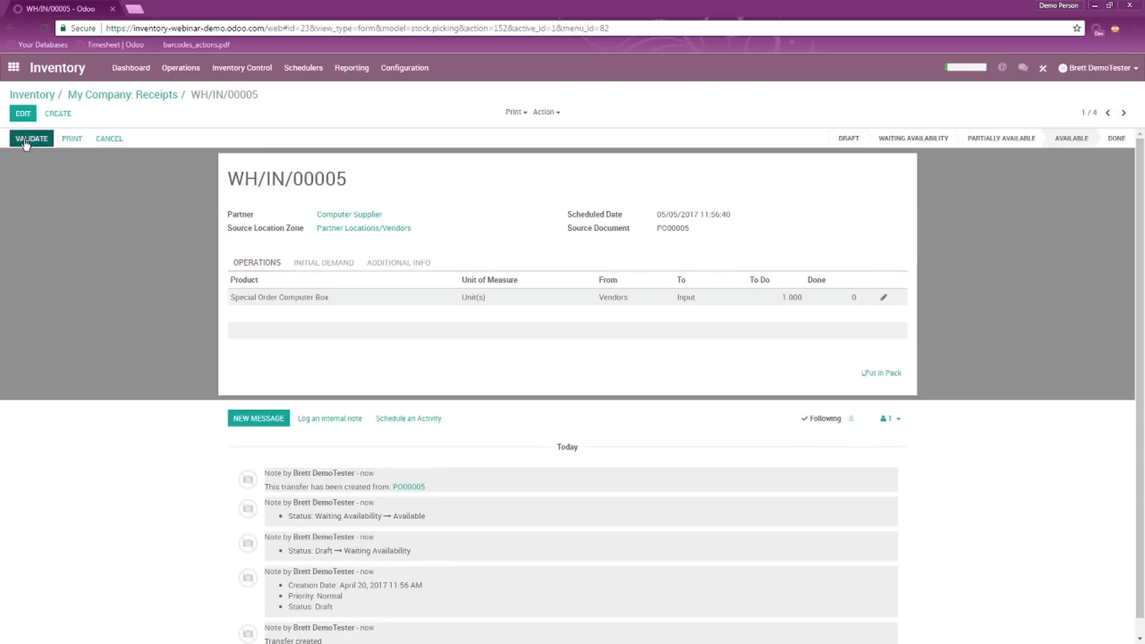
{"action": "left_click", "coordinate": [27, 141]}
{"action": "left_click", "coordinate": [306, 178]}
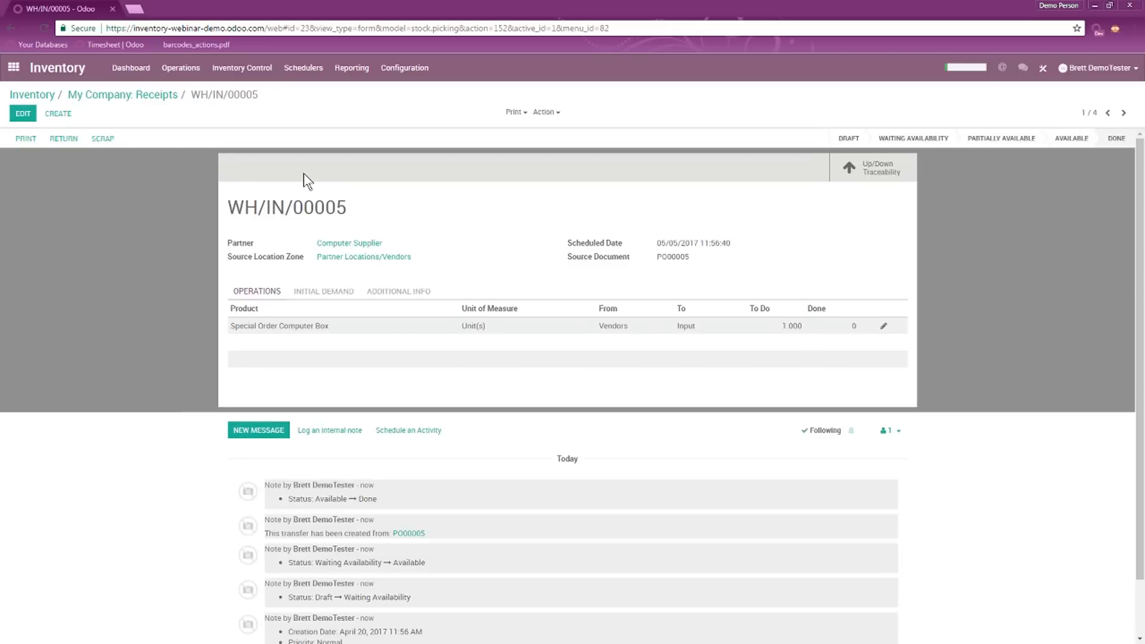
{"action": "left_click", "coordinate": [149, 103]}
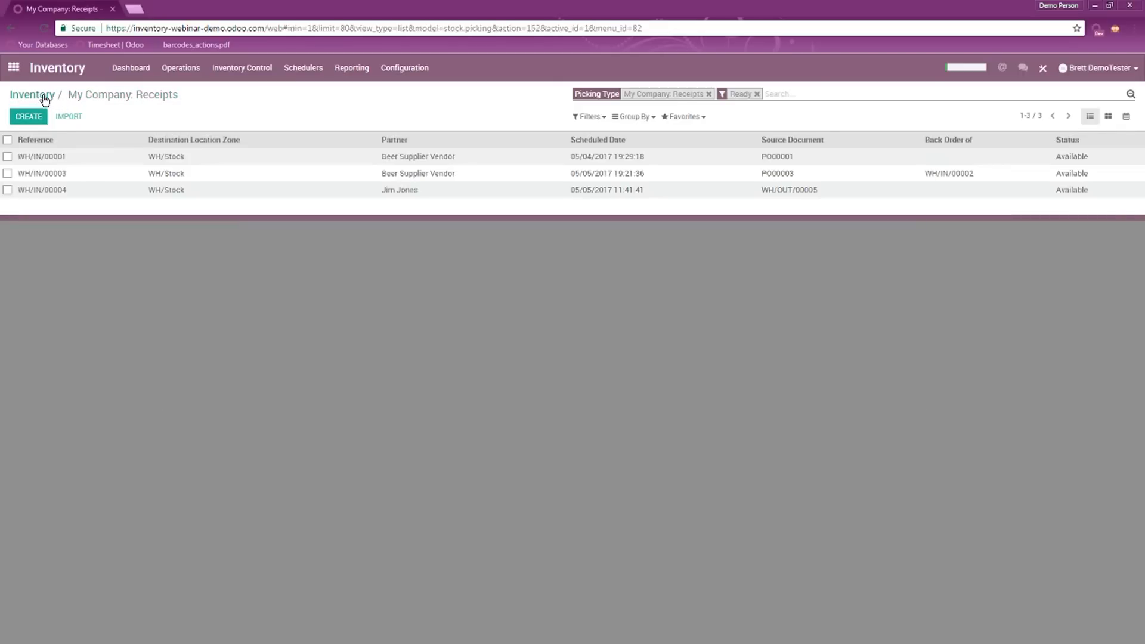
{"action": "left_click", "coordinate": [44, 99]}
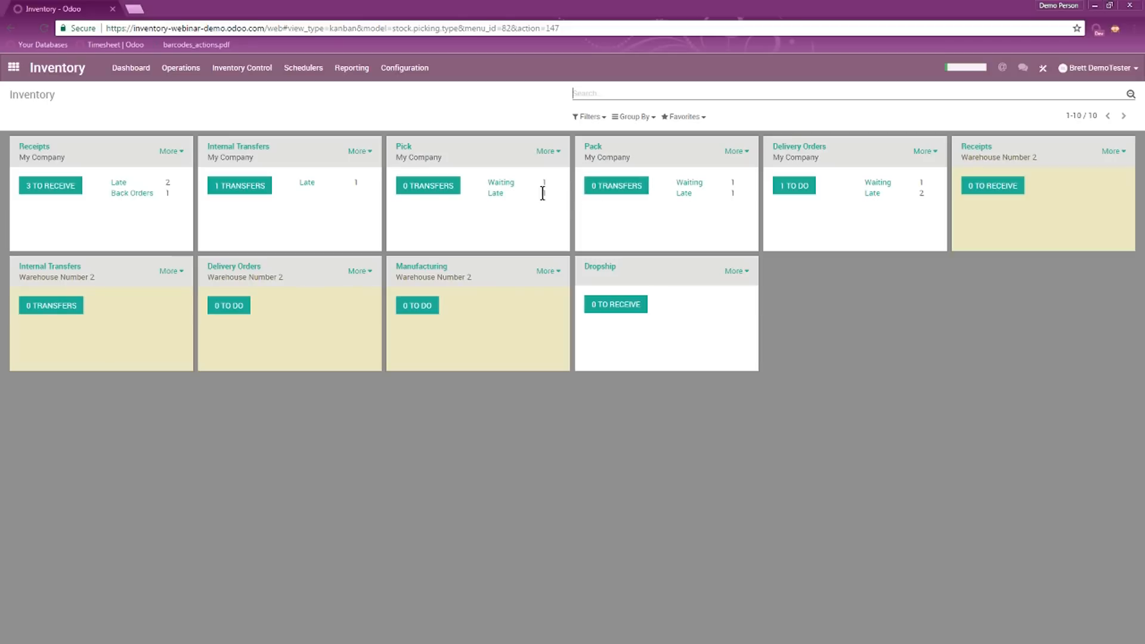
- Review the inventory routes of the product Special Order Computer Box and return to the product list
{"action": "left_click", "coordinate": [248, 75]}
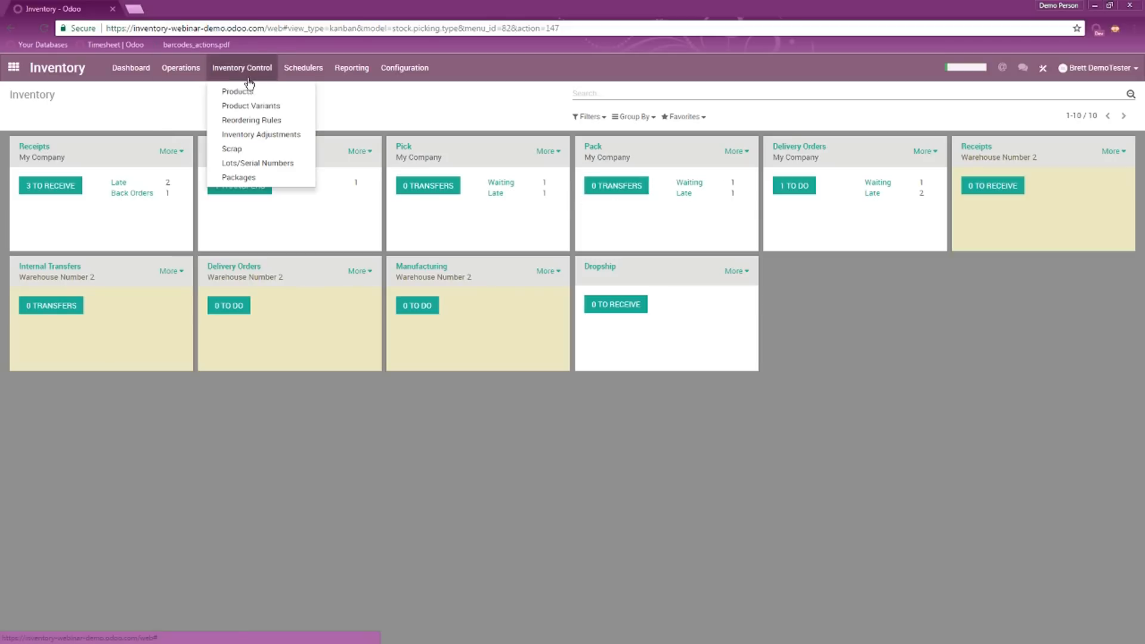
{"action": "left_click", "coordinate": [250, 90]}
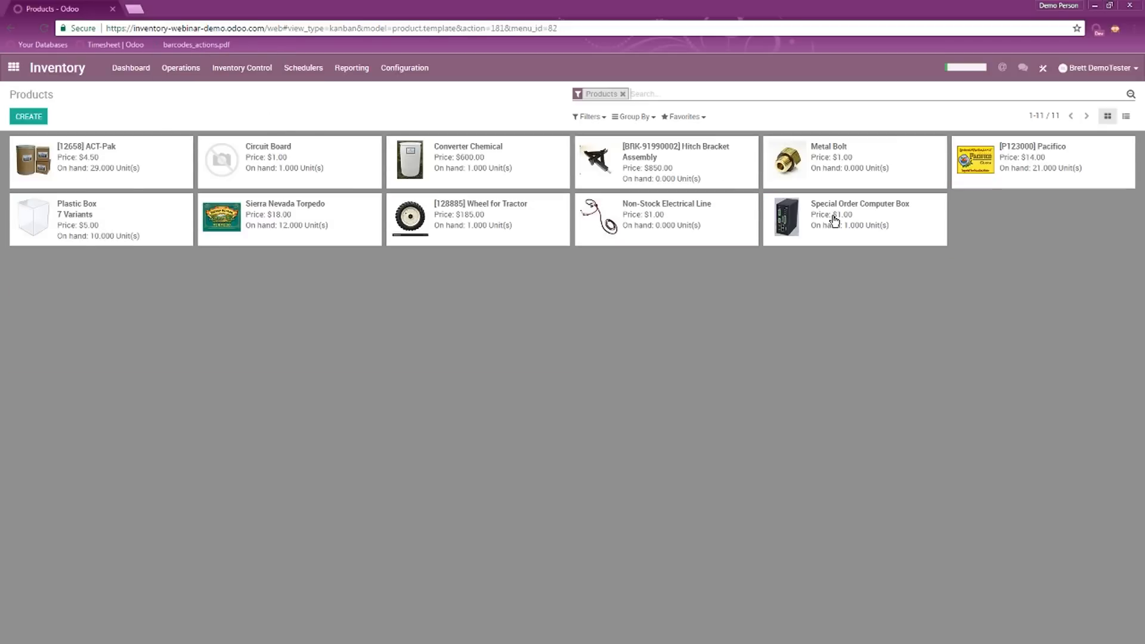
{"action": "left_click", "coordinate": [828, 224]}
{"action": "left_click", "coordinate": [358, 266]}
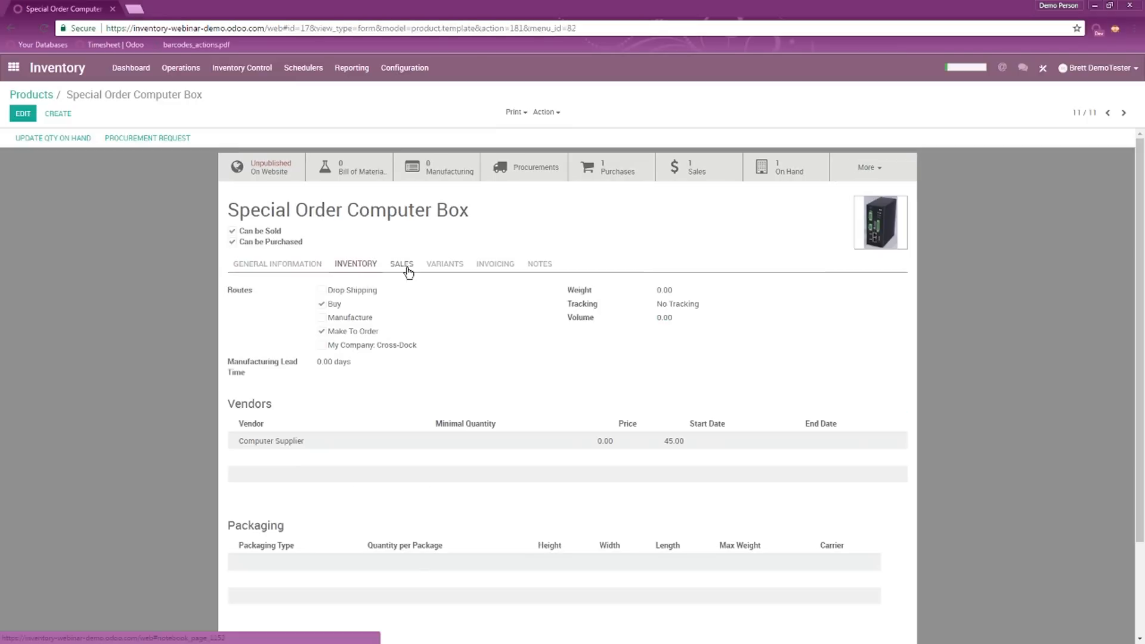
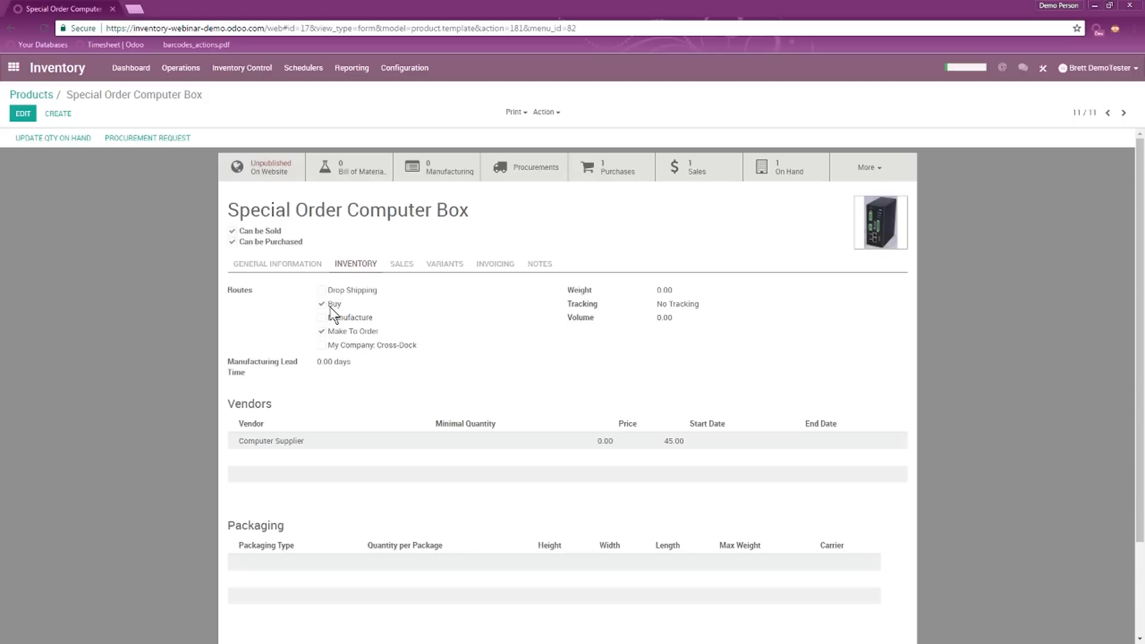
{"action": "left_click", "coordinate": [43, 97]}
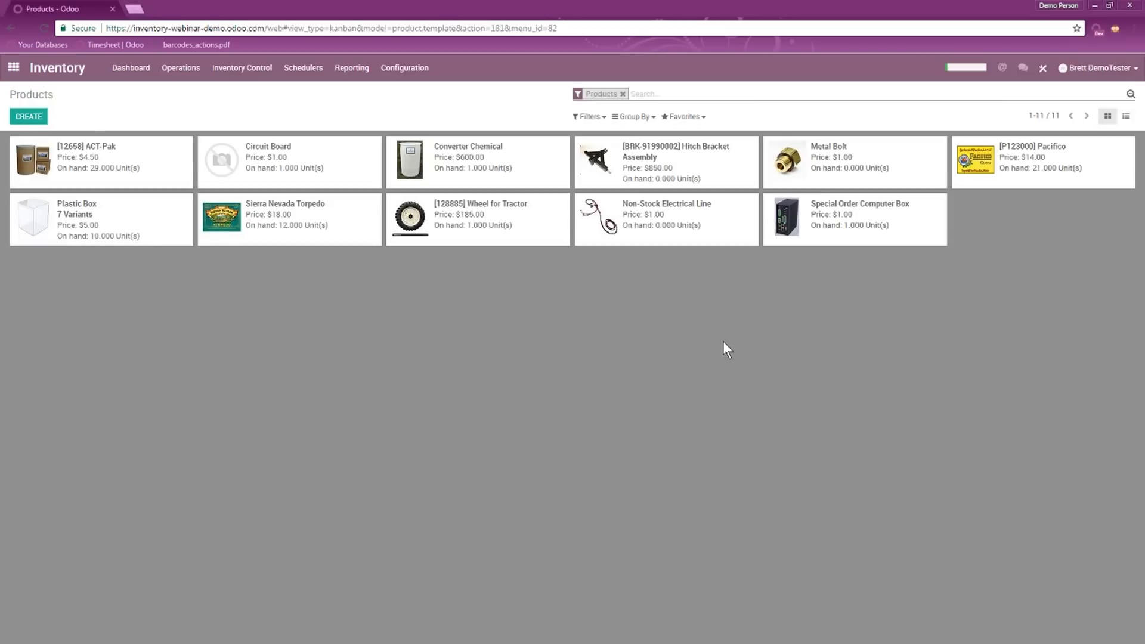
- Examine the general information, inventory routes and vendor of the product Metal Bolt
{"action": "left_click", "coordinate": [858, 158]}
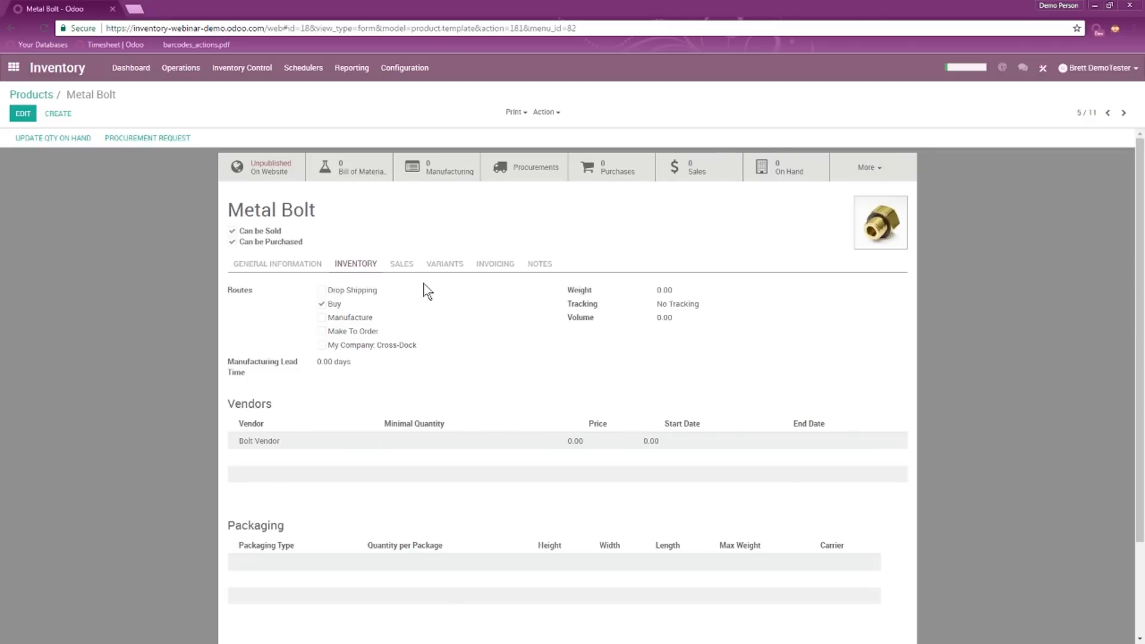
{"action": "left_click", "coordinate": [294, 264]}
{"action": "left_click", "coordinate": [356, 263]}
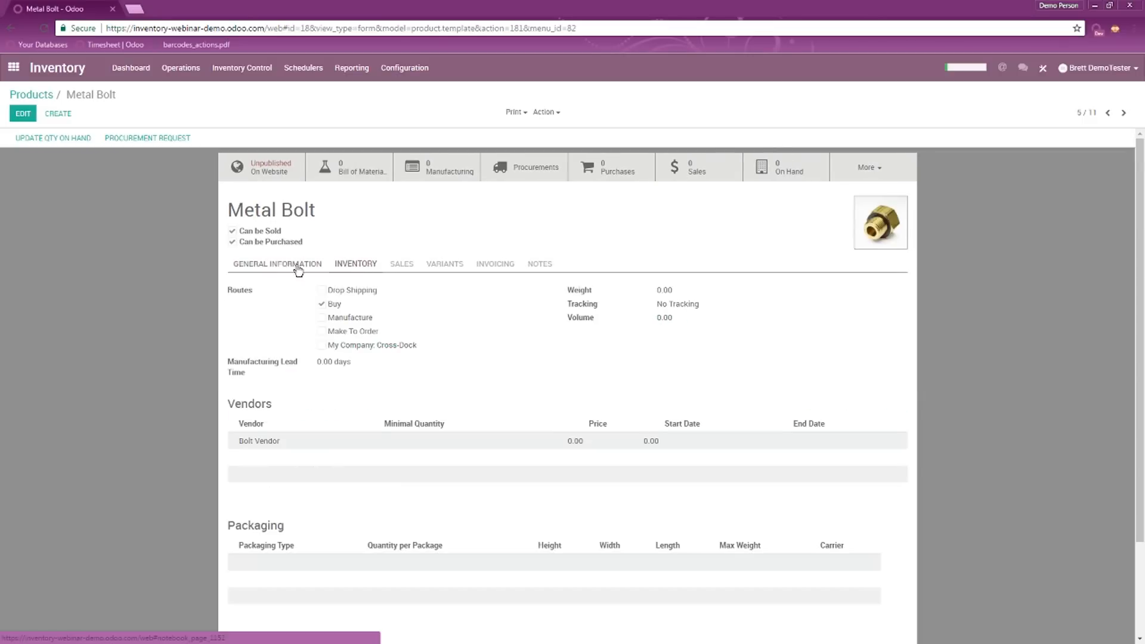
{"action": "left_click", "coordinate": [298, 268]}
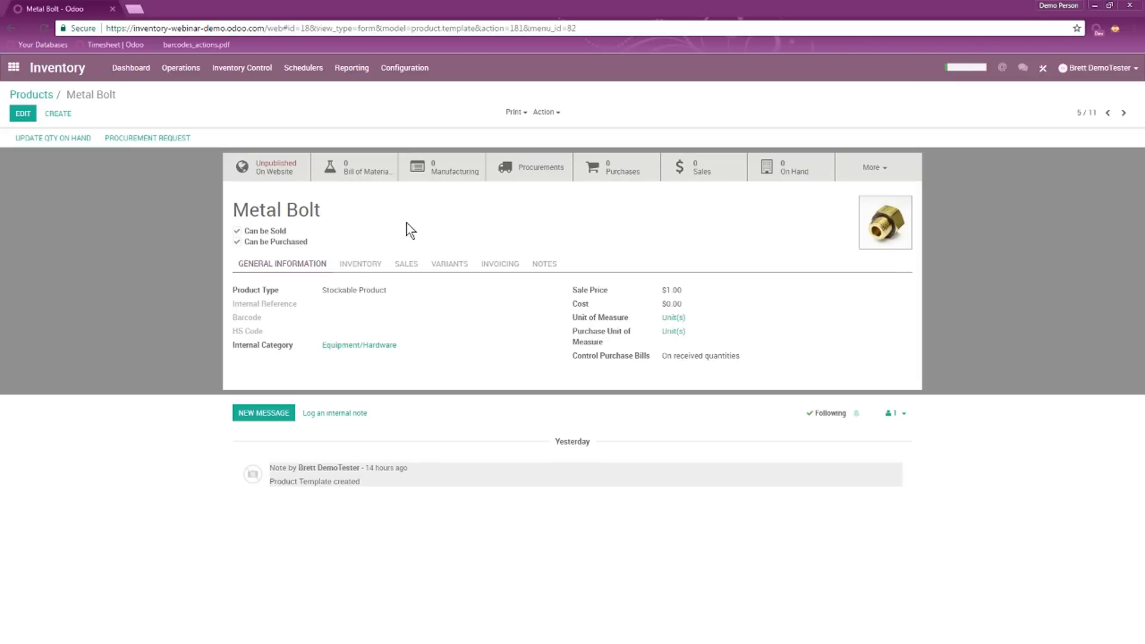
{"action": "left_click", "coordinate": [360, 264]}
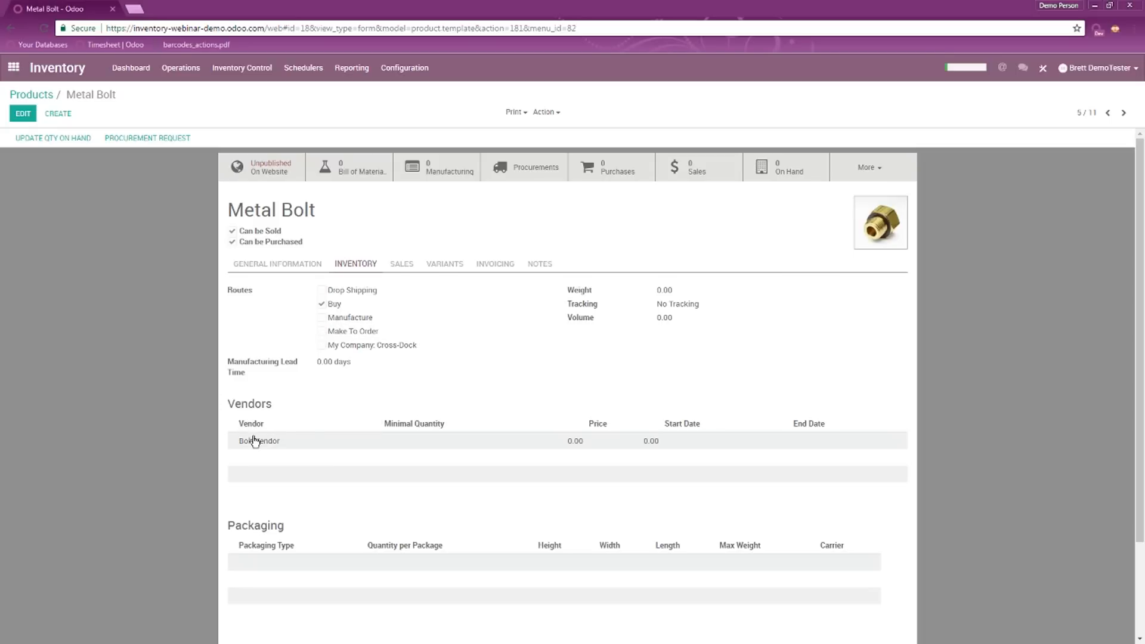
- Create a reordering rule for Metal Bolt with a minimum quantity of 50, save it, and return to the product
{"action": "left_click", "coordinate": [877, 168]}
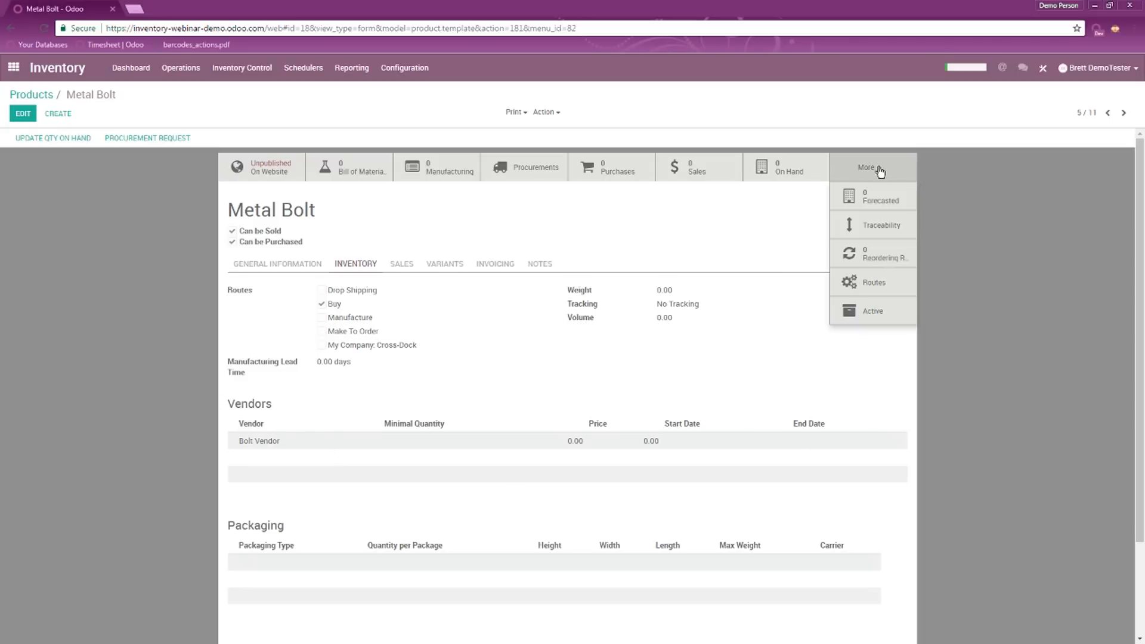
{"action": "left_click", "coordinate": [880, 253]}
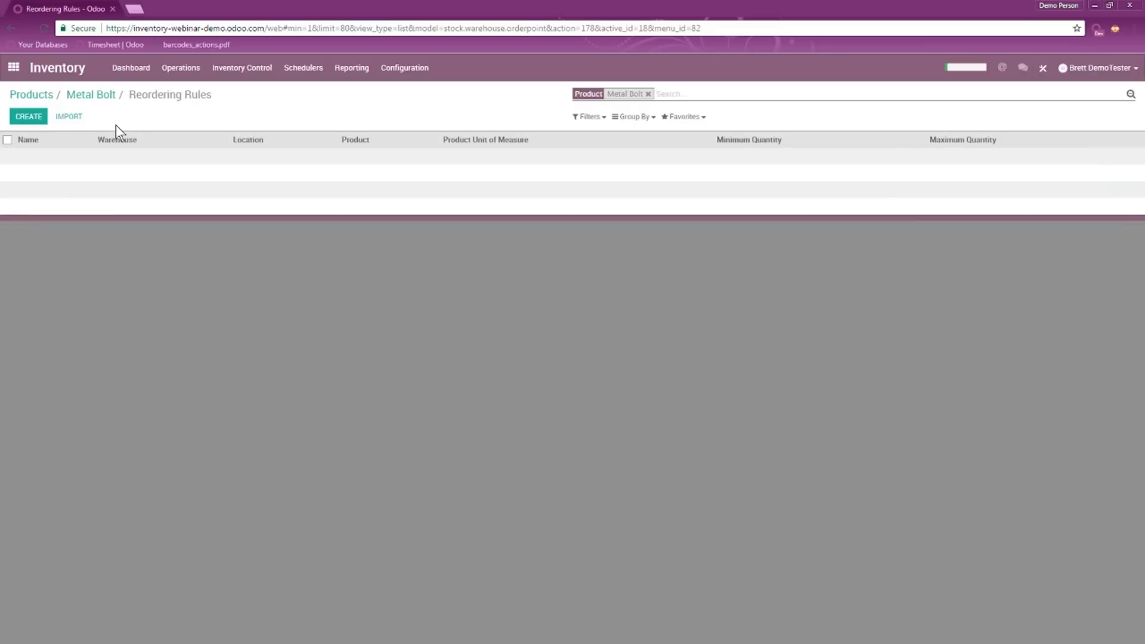
{"action": "left_click", "coordinate": [21, 117]}
{"action": "left_click", "coordinate": [363, 311]}
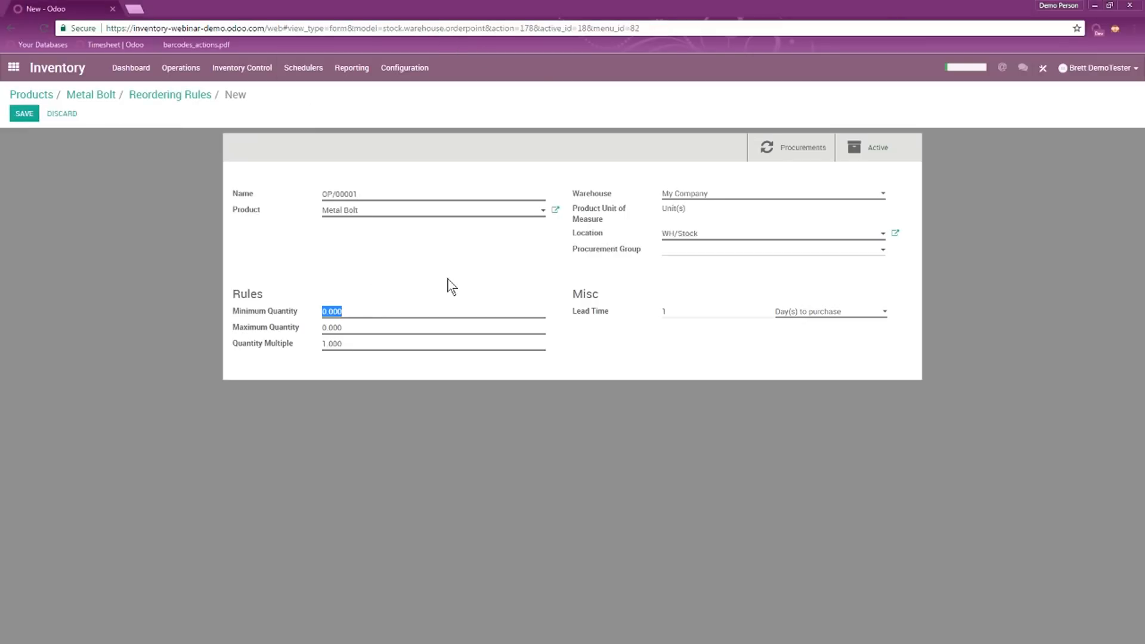
{"action": "type", "text": "45"}
{"action": "double_click", "coordinate": [368, 307]}
{"action": "type", "text": "50"}
{"action": "left_click", "coordinate": [27, 114]}
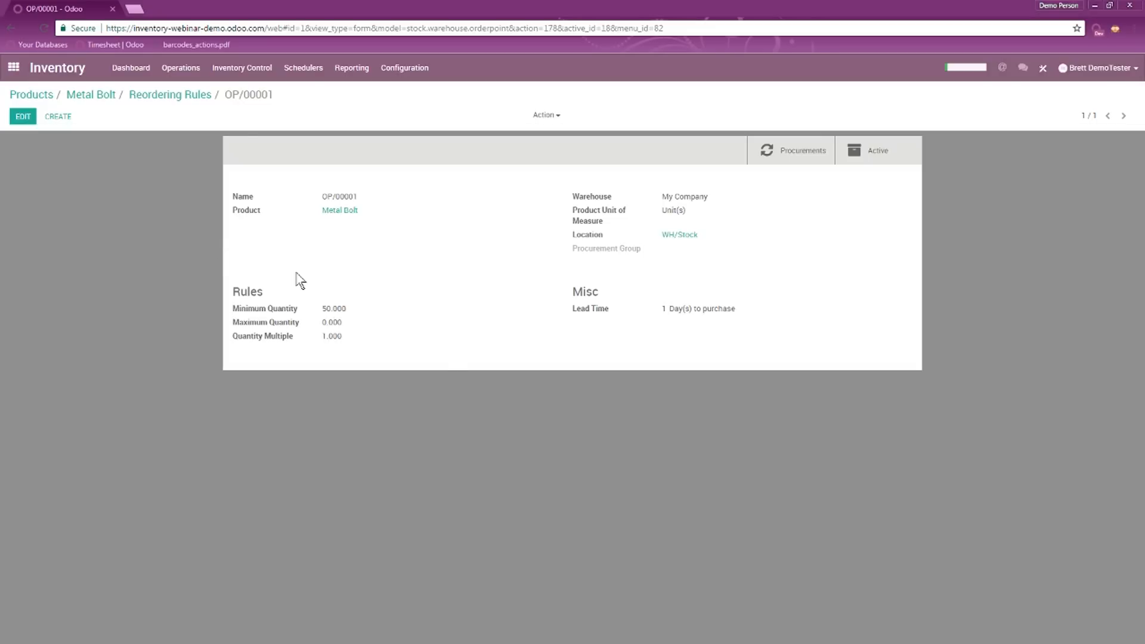
{"action": "left_click", "coordinate": [171, 96]}
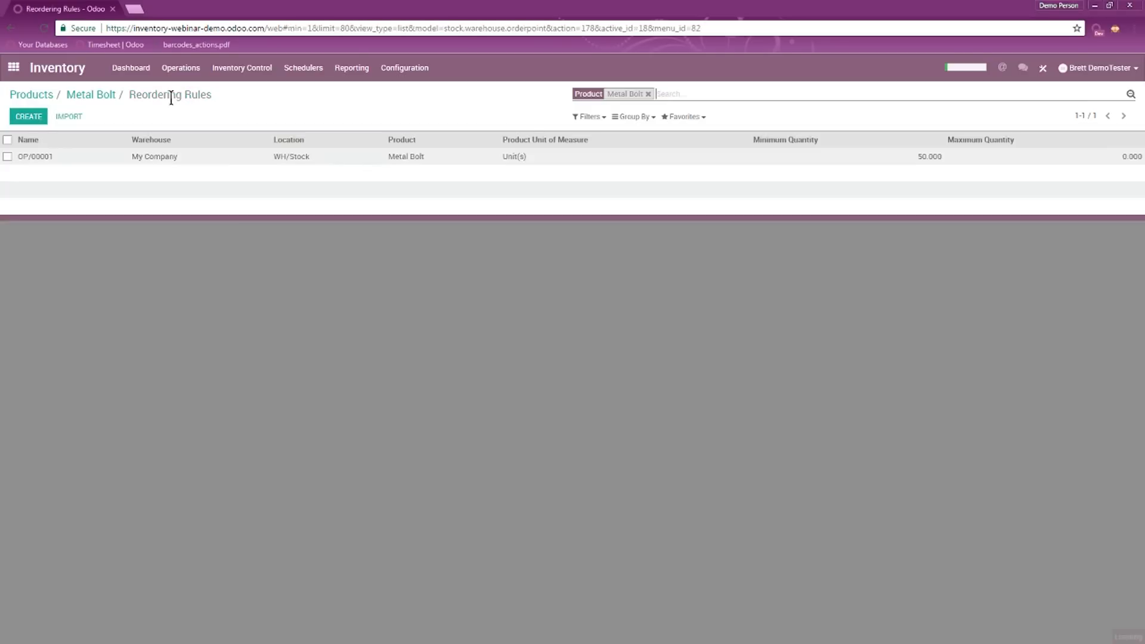
{"action": "left_click", "coordinate": [105, 95]}
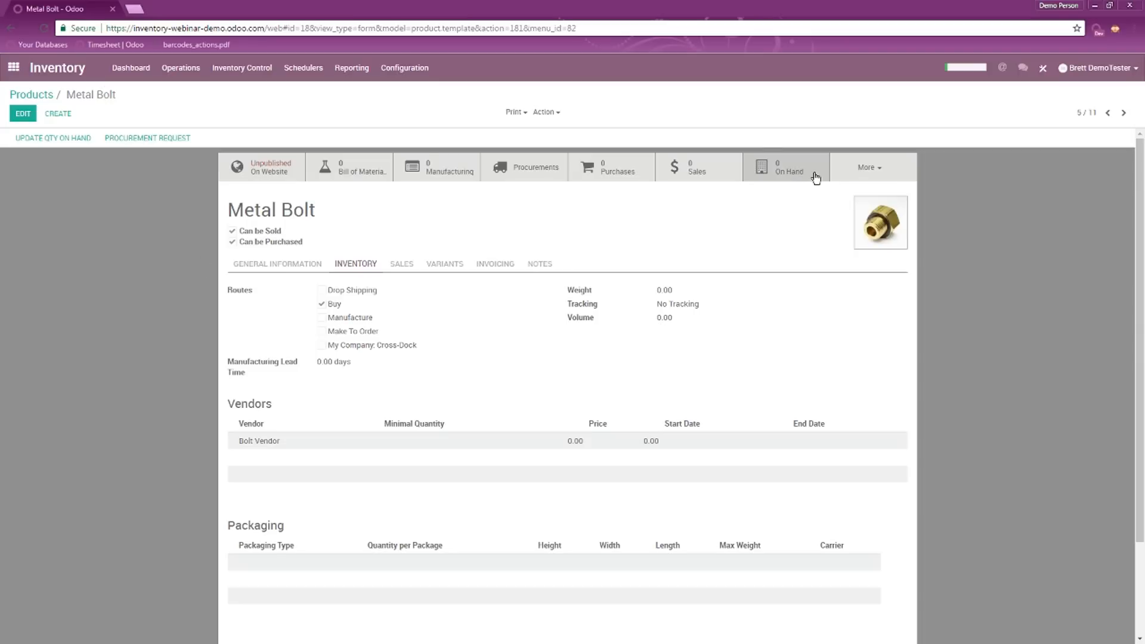
- Review Metal Bolt's reordering rule quantities and Buy route, and check the requests for quotation in Purchases
{"action": "left_click", "coordinate": [869, 170]}
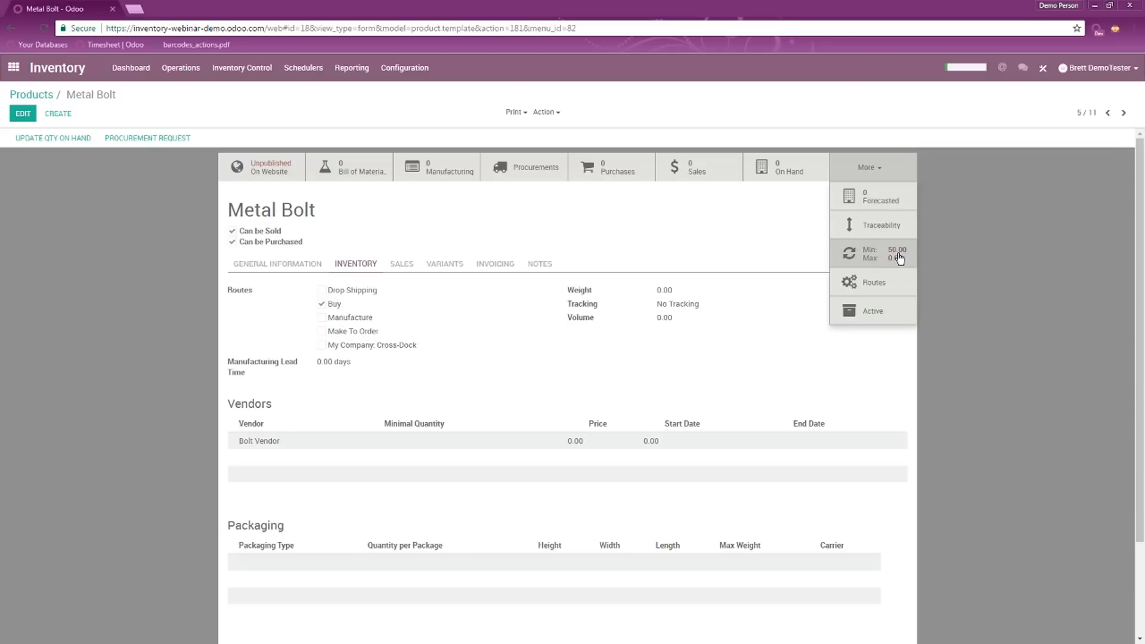
{"action": "left_click", "coordinate": [978, 262]}
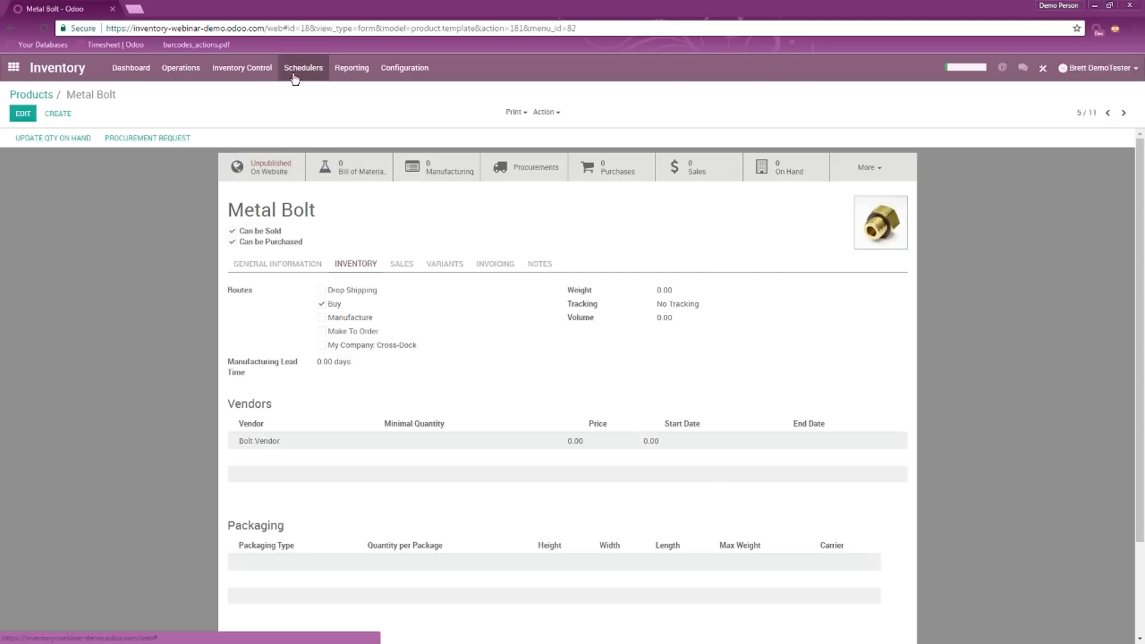
{"action": "left_click", "coordinate": [869, 167]}
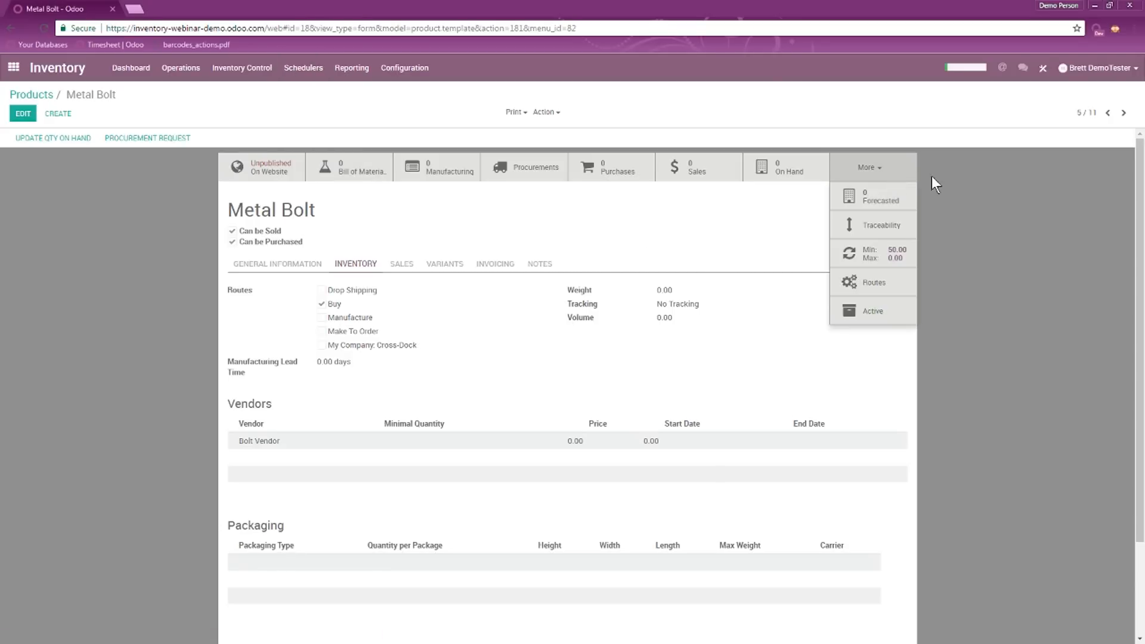
{"action": "left_click", "coordinate": [981, 260]}
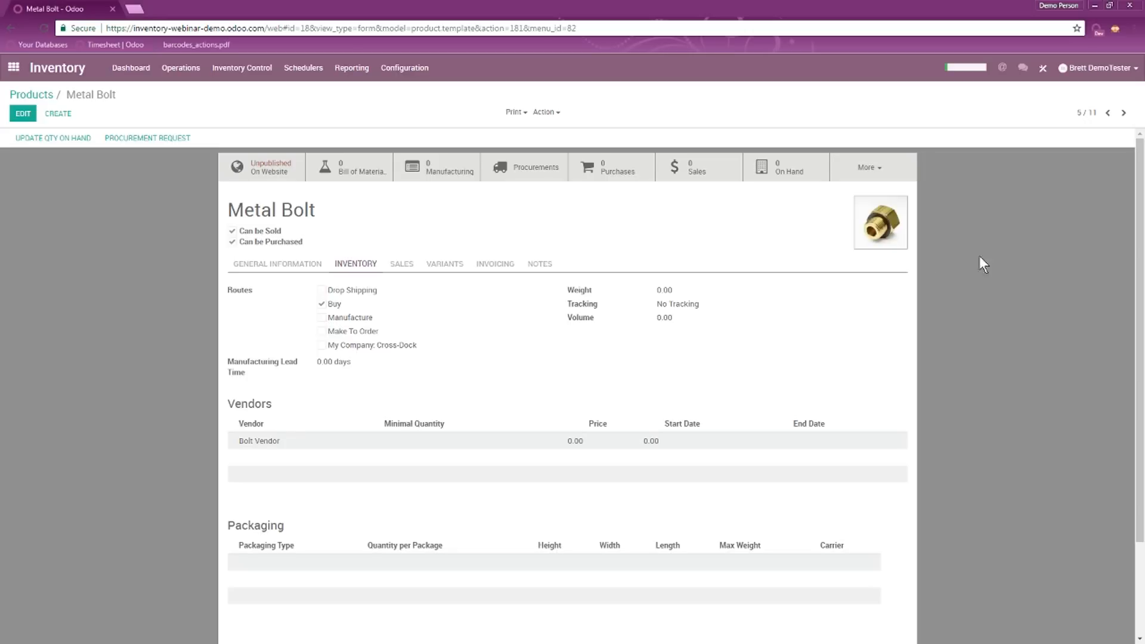
{"action": "left_click", "coordinate": [322, 303]}
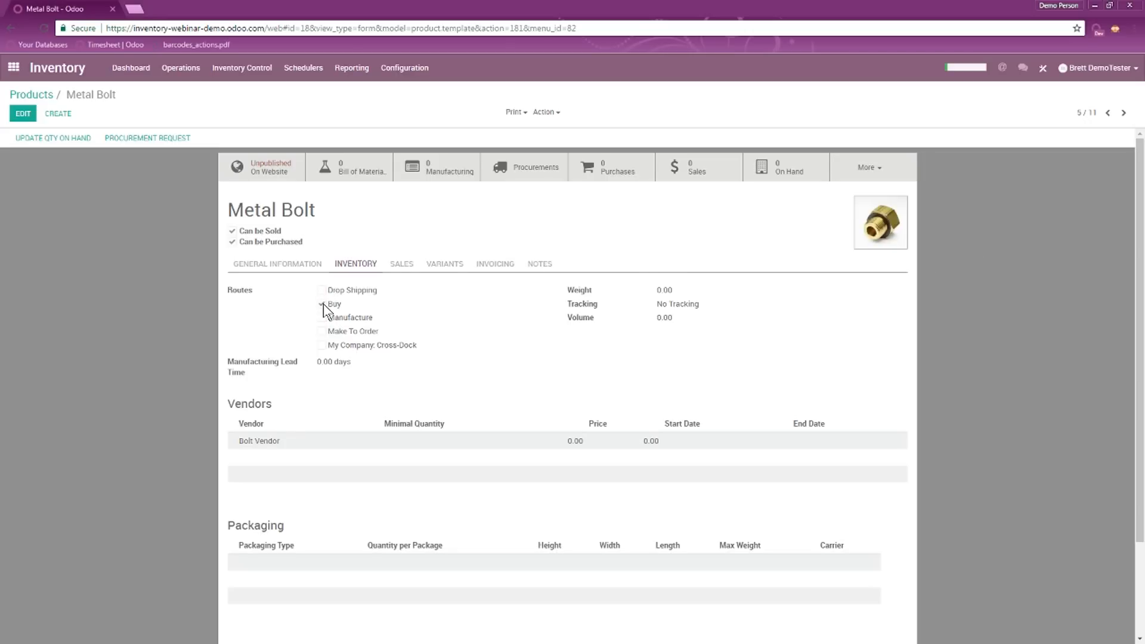
{"action": "left_click", "coordinate": [860, 179]}
{"action": "left_click", "coordinate": [983, 247]}
{"action": "left_click", "coordinate": [15, 71]}
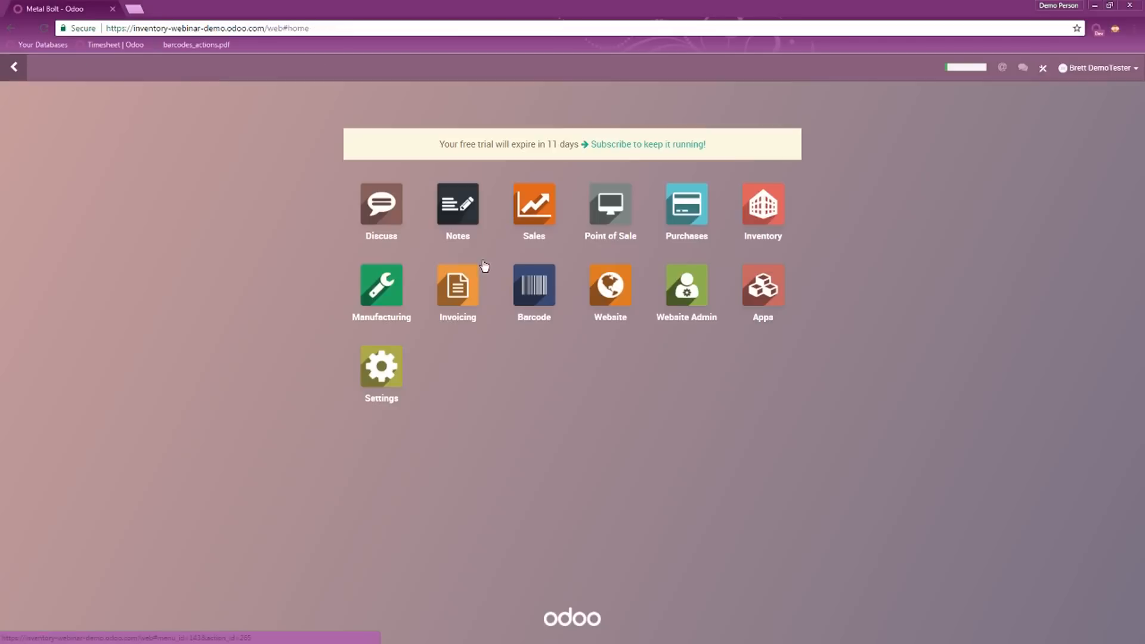
{"action": "left_click", "coordinate": [698, 213]}
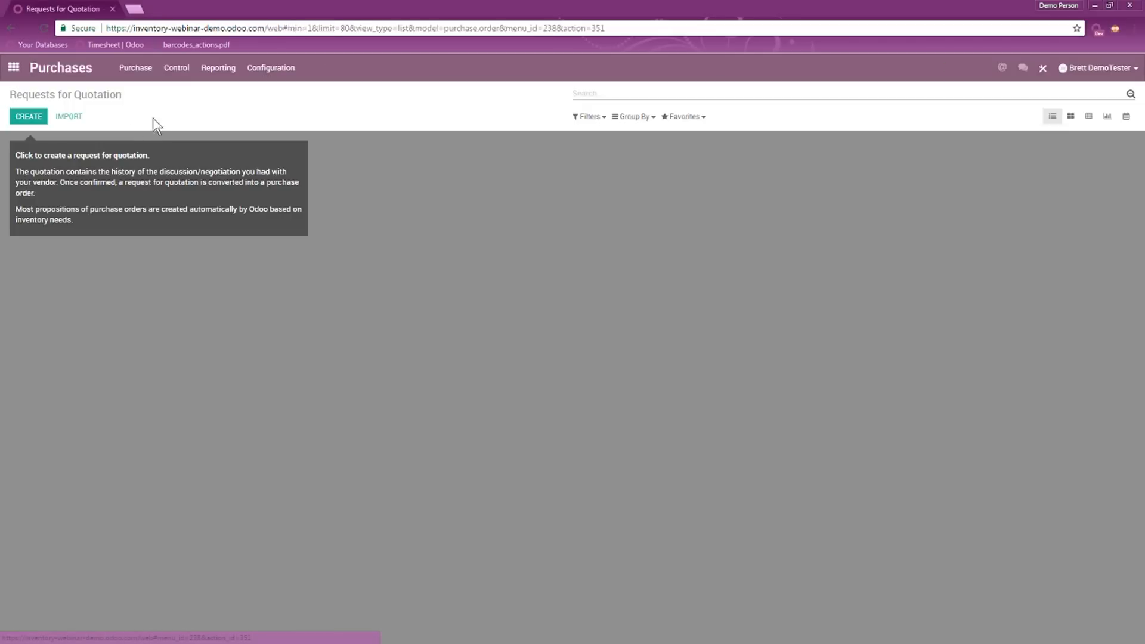
- Switch to Inventory and run the procurement schedulers
{"action": "left_click", "coordinate": [13, 67]}
{"action": "left_click", "coordinate": [770, 209]}
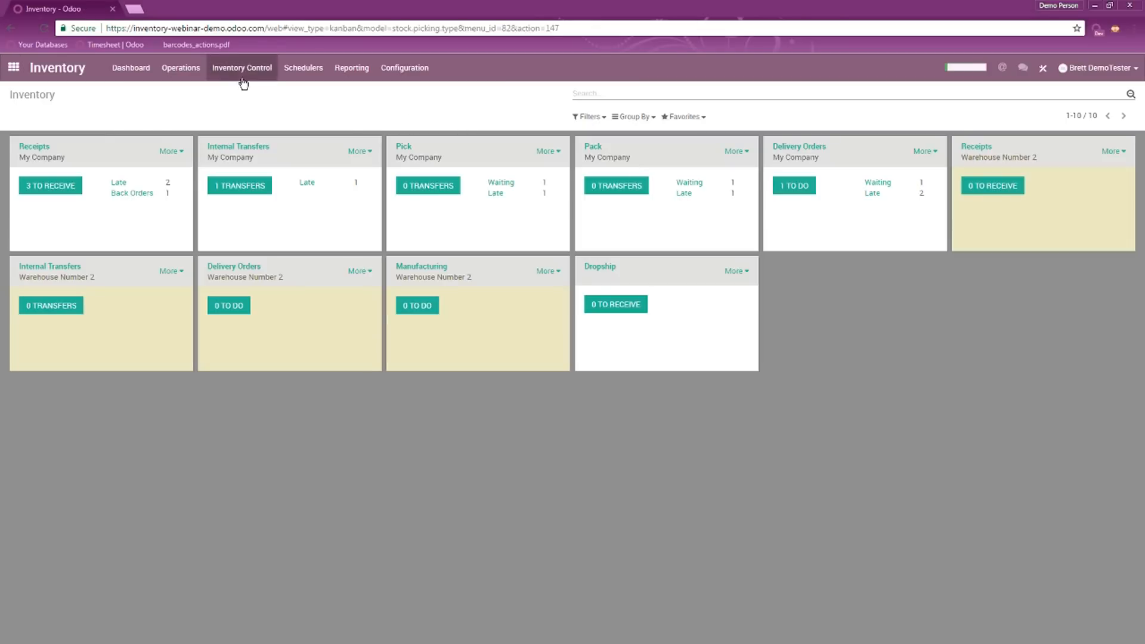
{"action": "left_click", "coordinate": [305, 70]}
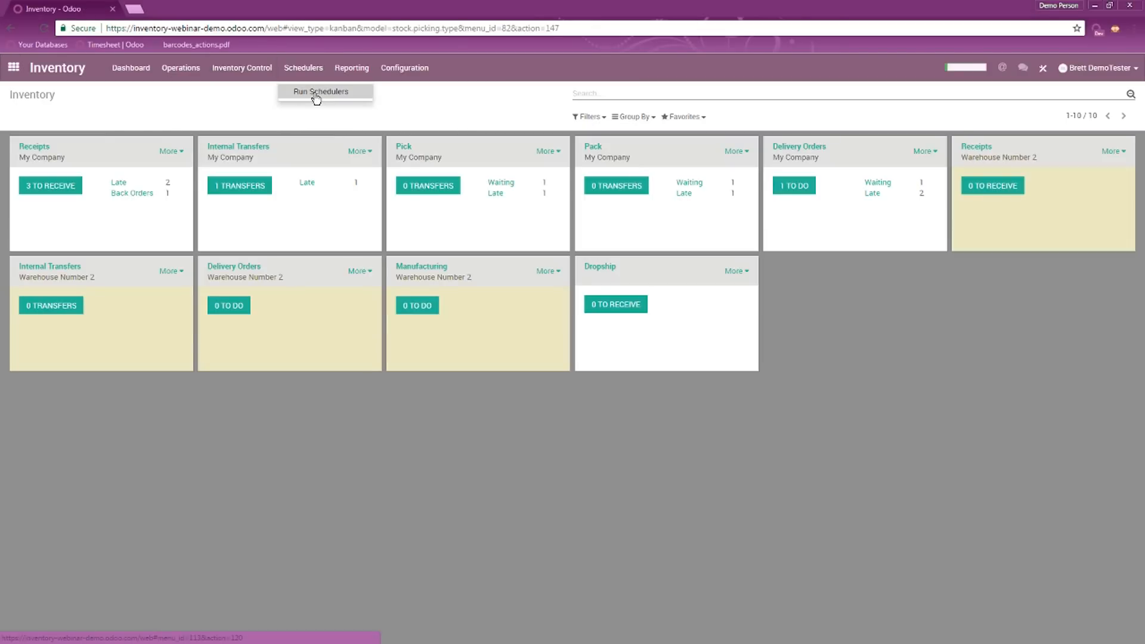
{"action": "left_click", "coordinate": [317, 92]}
{"action": "left_click", "coordinate": [339, 169]}
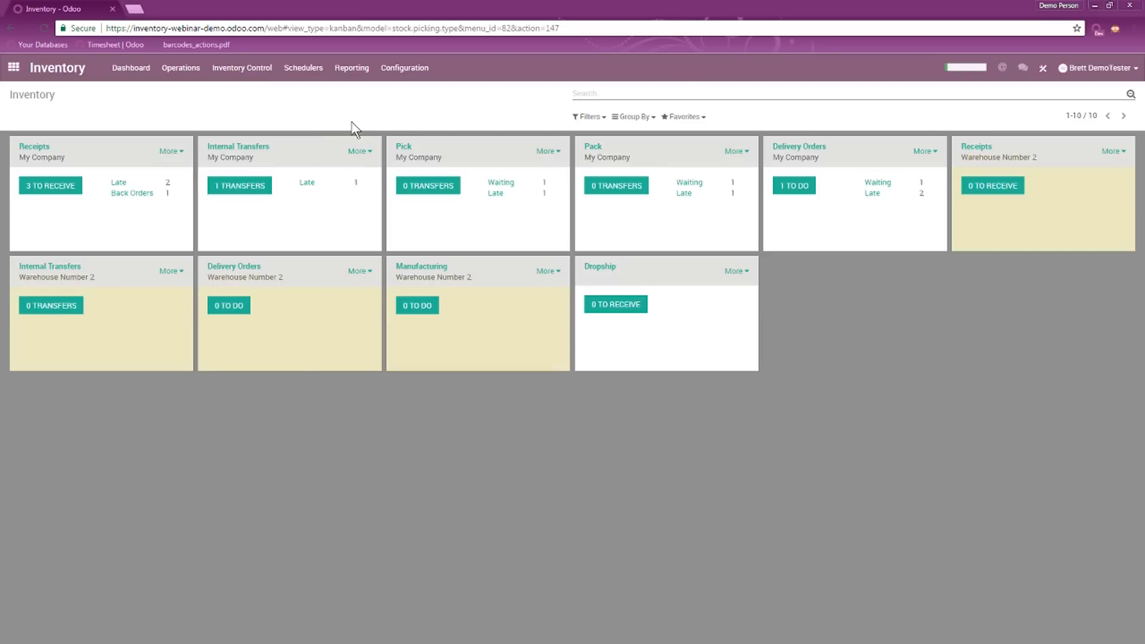
- Reopen the product Metal Bolt and check its reordering rule quantities and inventory routes
{"action": "left_click", "coordinate": [242, 67]}
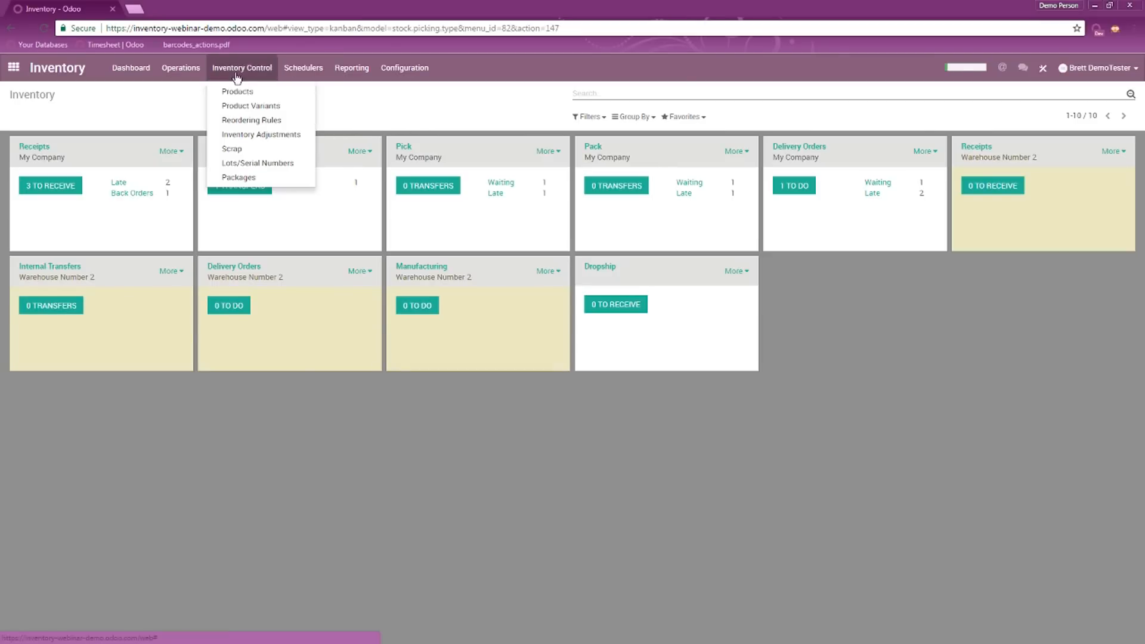
{"action": "left_click", "coordinate": [298, 91]}
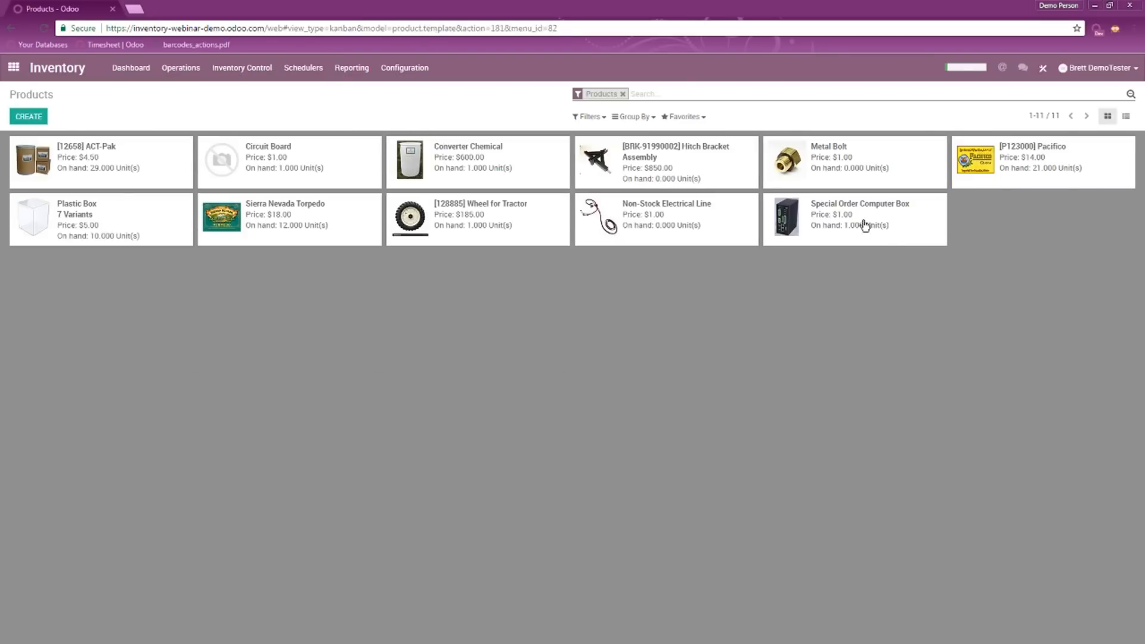
{"action": "left_click", "coordinate": [890, 145]}
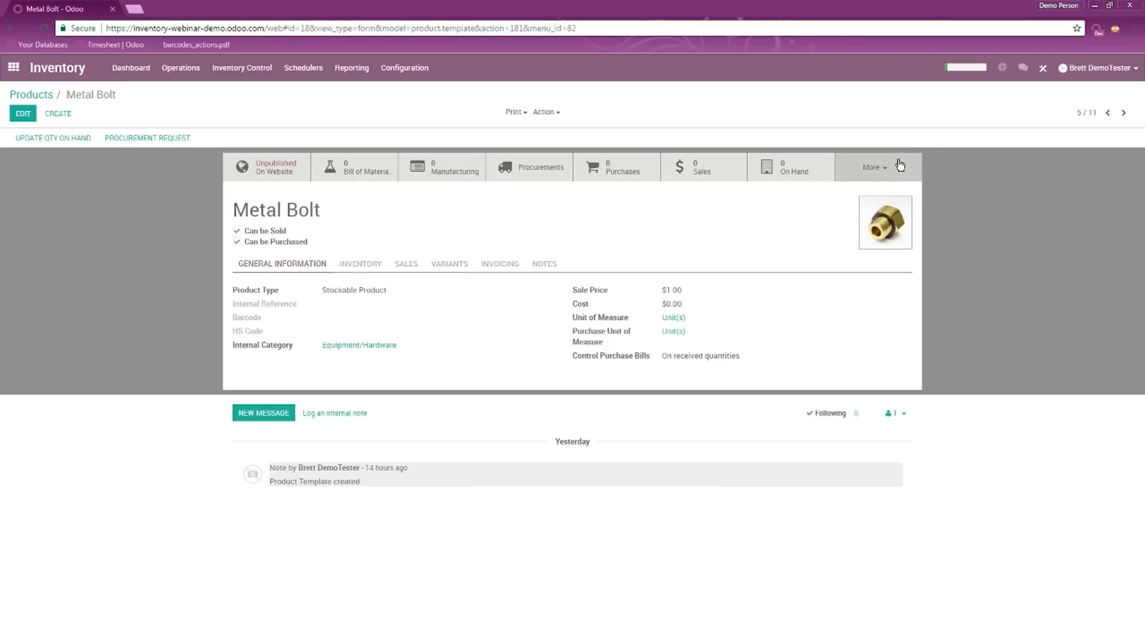
{"action": "left_click", "coordinate": [874, 168]}
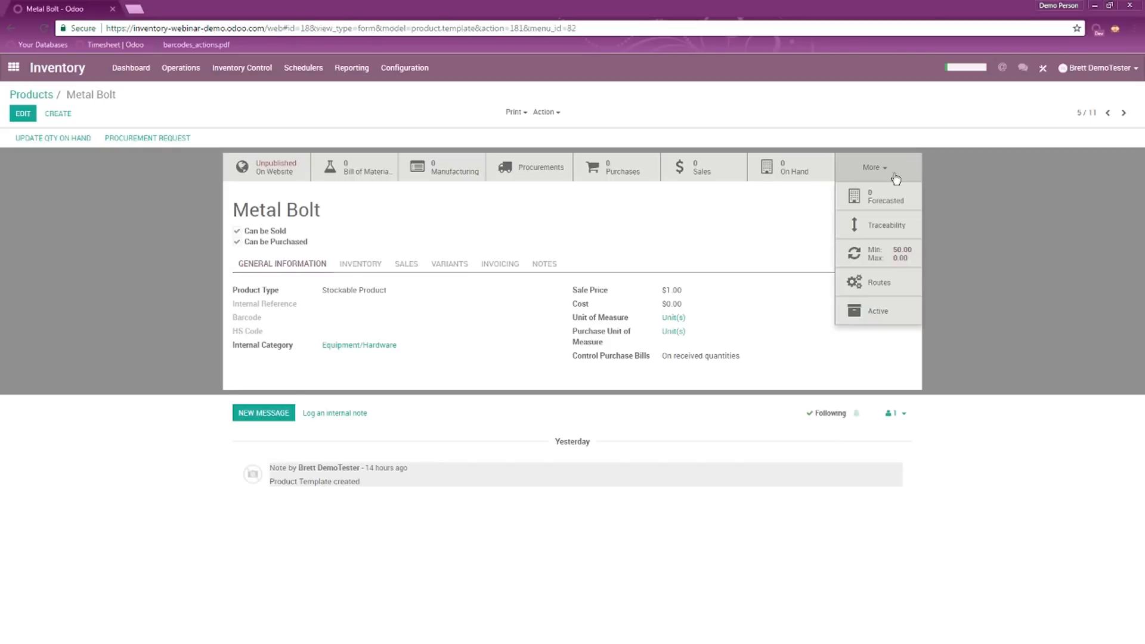
{"action": "left_click", "coordinate": [1029, 248]}
{"action": "left_click", "coordinate": [361, 263]}
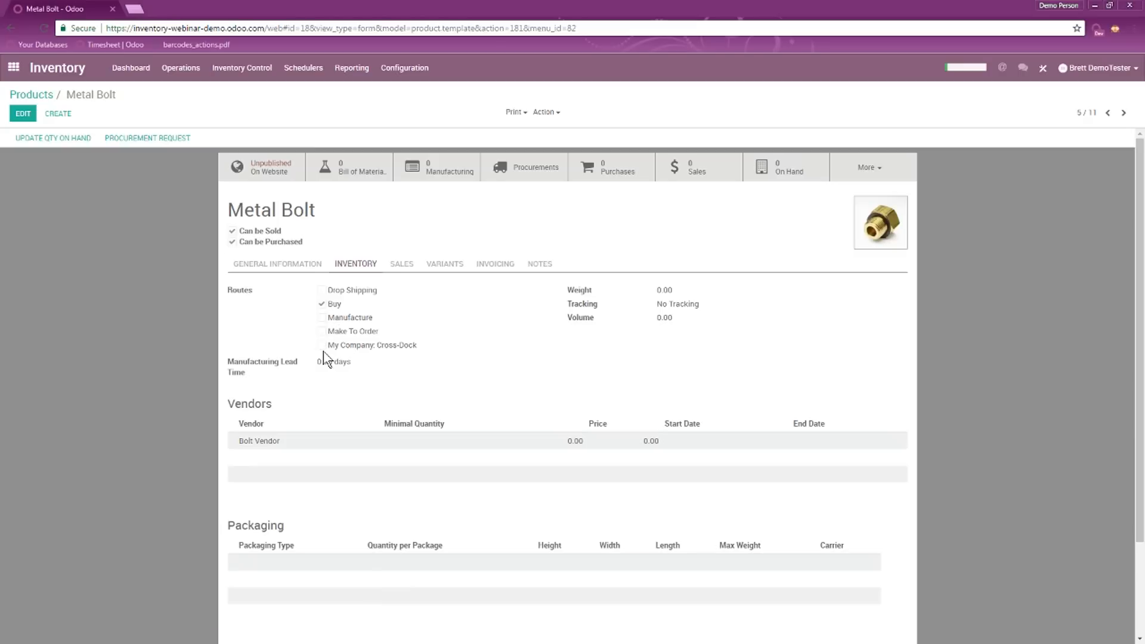
{"action": "left_click", "coordinate": [322, 304]}
- Set the Metal Bolt quantity to 90 on the Bolt Vendor request for quotation in Purchases, save it, and confirm the order
{"action": "left_click", "coordinate": [13, 67]}
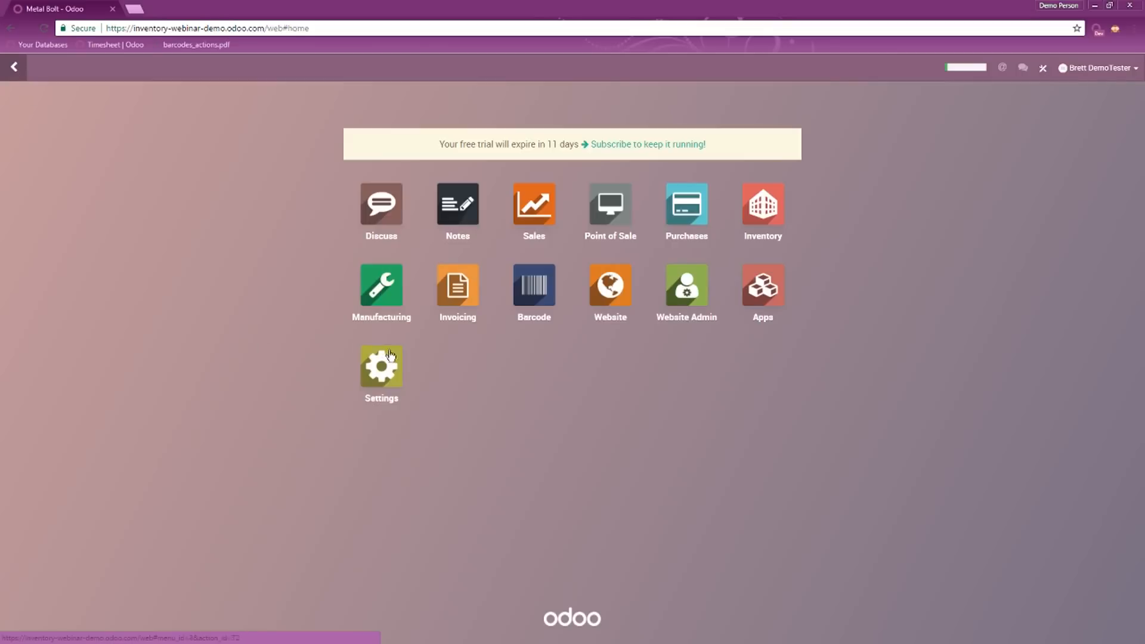
{"action": "left_click", "coordinate": [685, 200]}
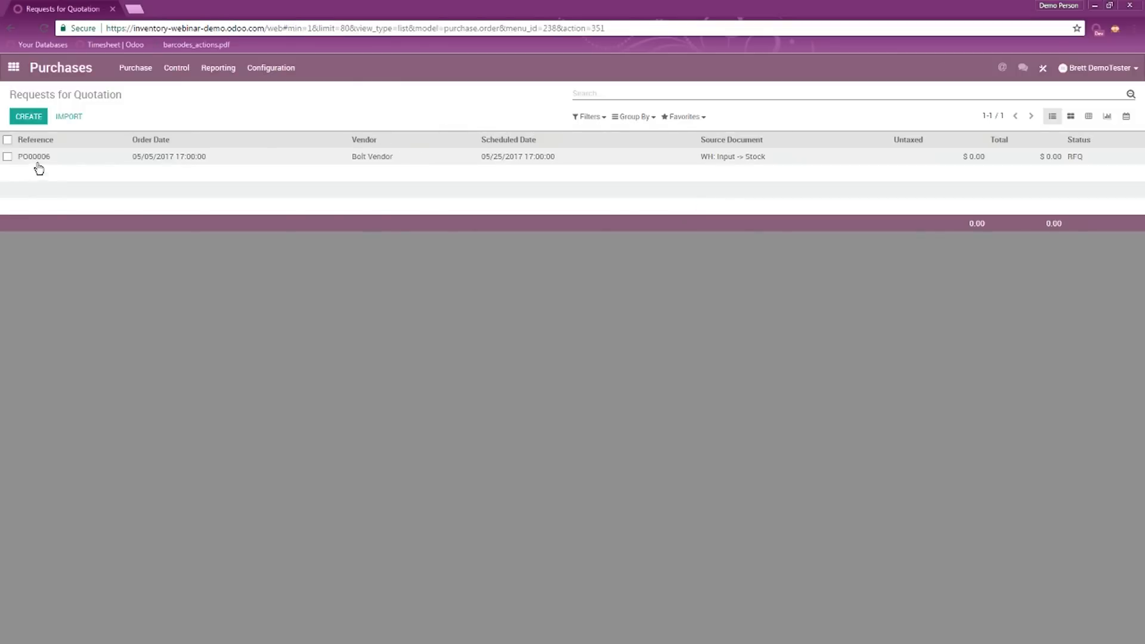
{"action": "left_click", "coordinate": [366, 158]}
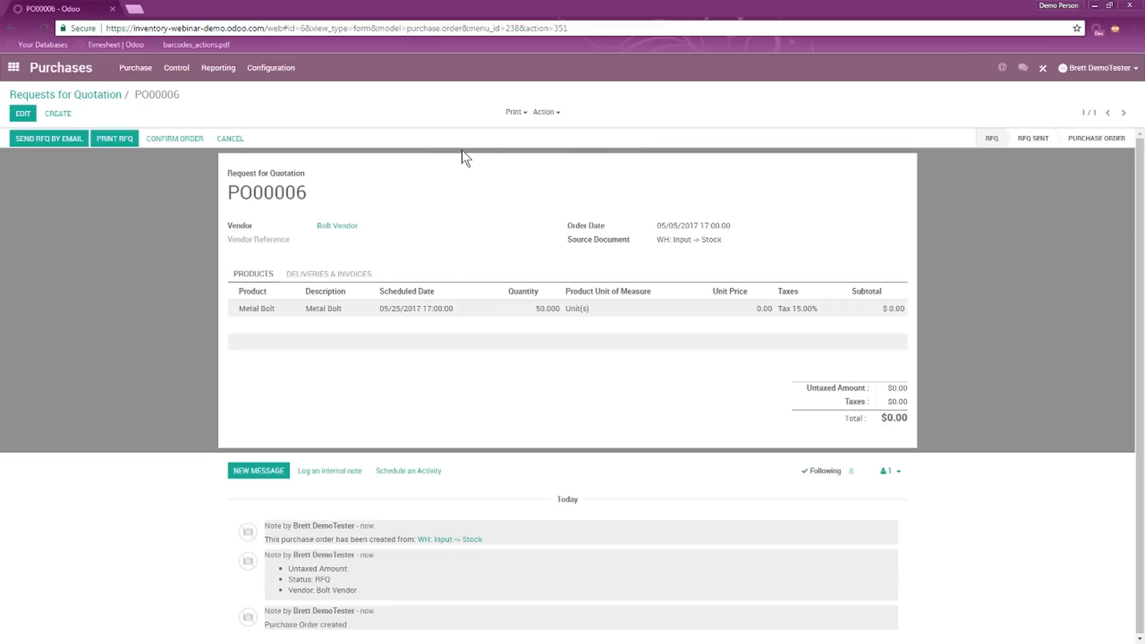
{"action": "left_click", "coordinate": [23, 115]}
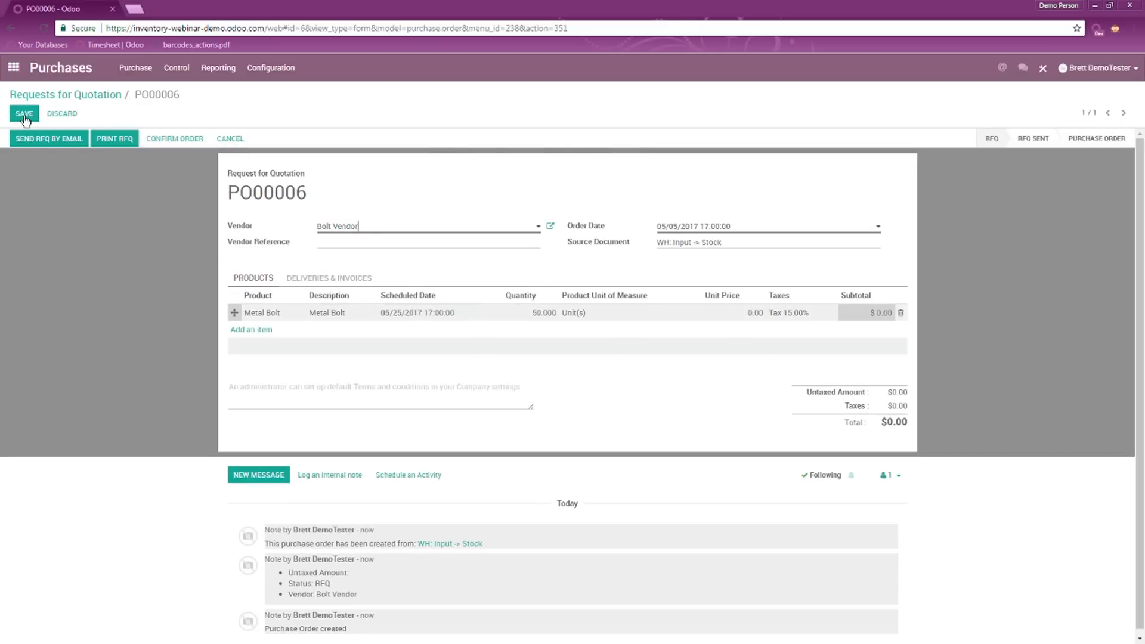
{"action": "left_click", "coordinate": [540, 314]}
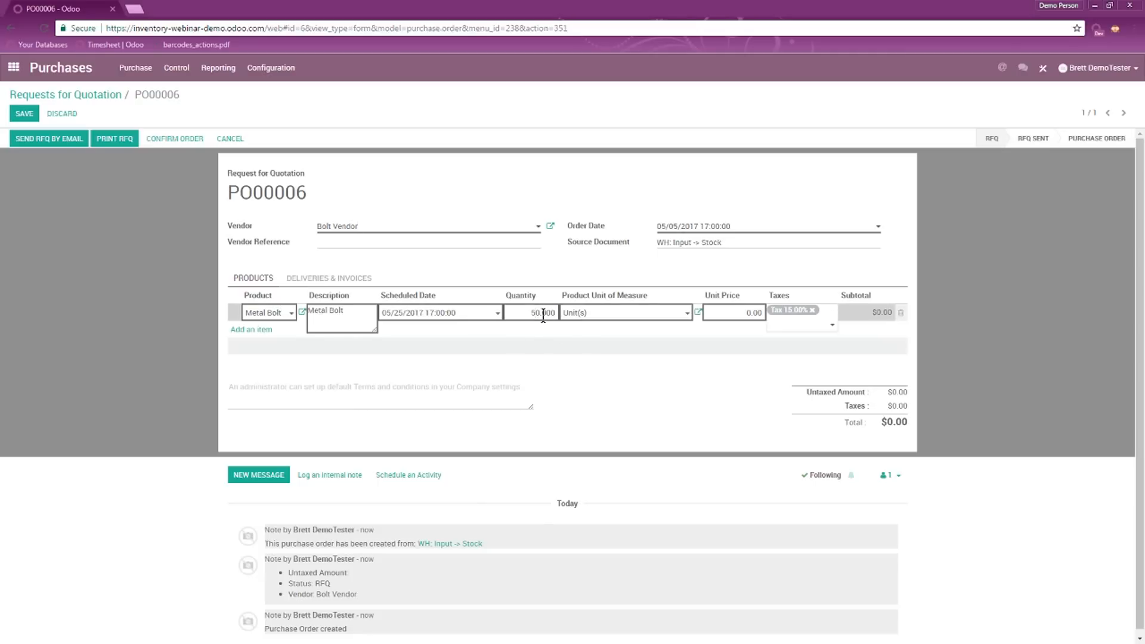
{"action": "key", "text": "BackSpace"}
{"action": "type", "text": "9"}
{"action": "left_click", "coordinate": [544, 287]}
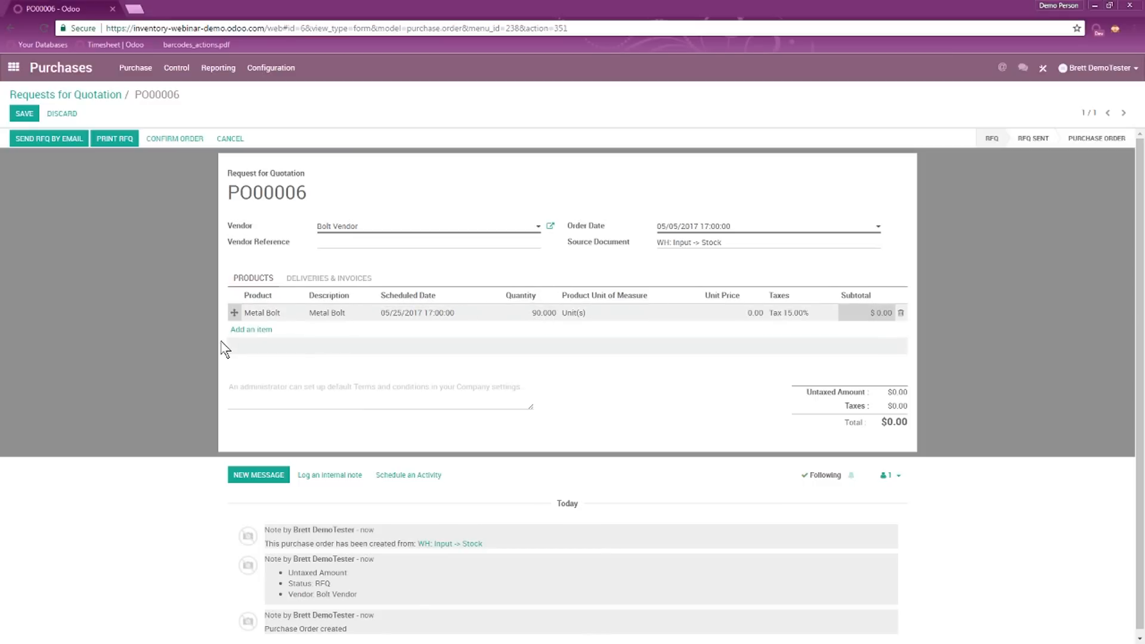
{"action": "left_click", "coordinate": [250, 329]}
{"action": "left_click", "coordinate": [195, 267]}
{"action": "left_click", "coordinate": [25, 115]}
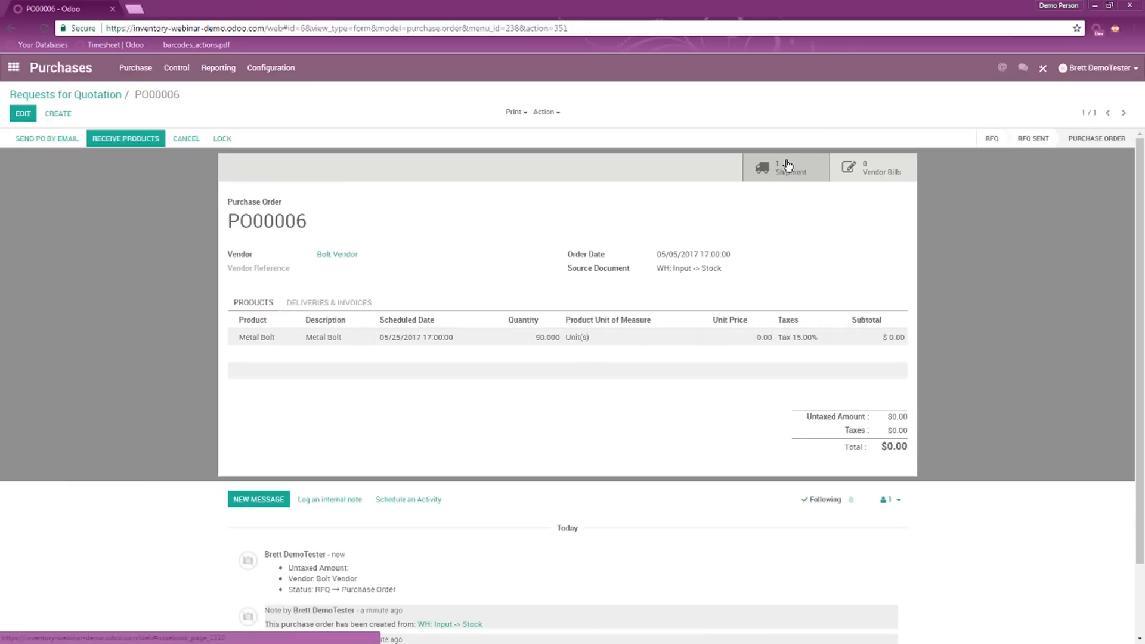
- Check the list of requests for quotation in Purchases and return to the app overview
{"action": "left_click", "coordinate": [13, 67]}
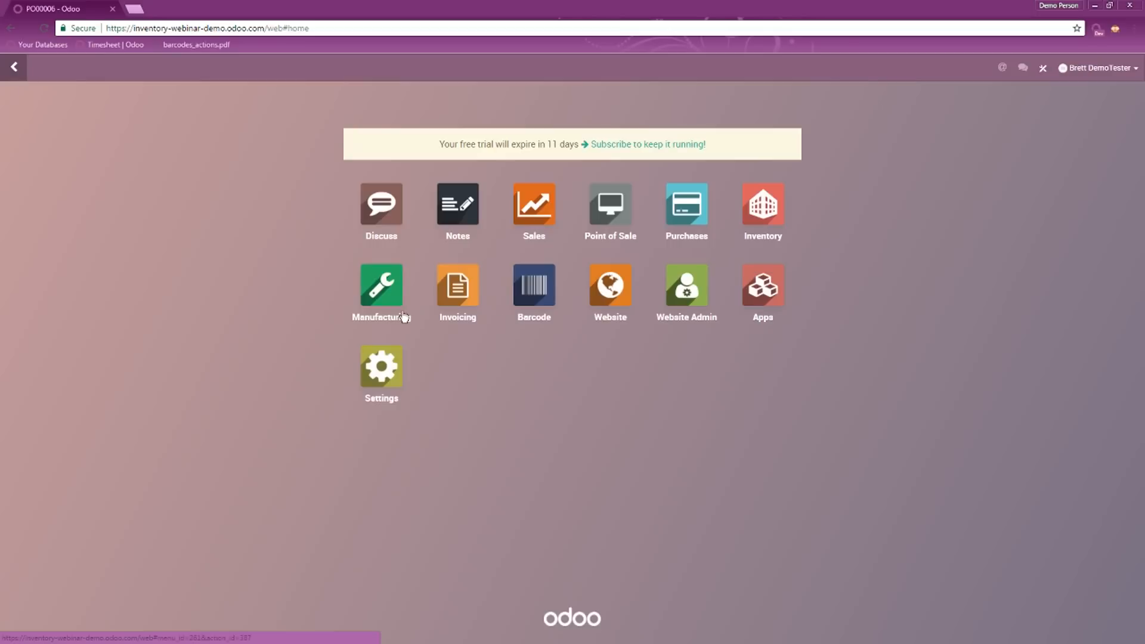
{"action": "left_click", "coordinate": [694, 208]}
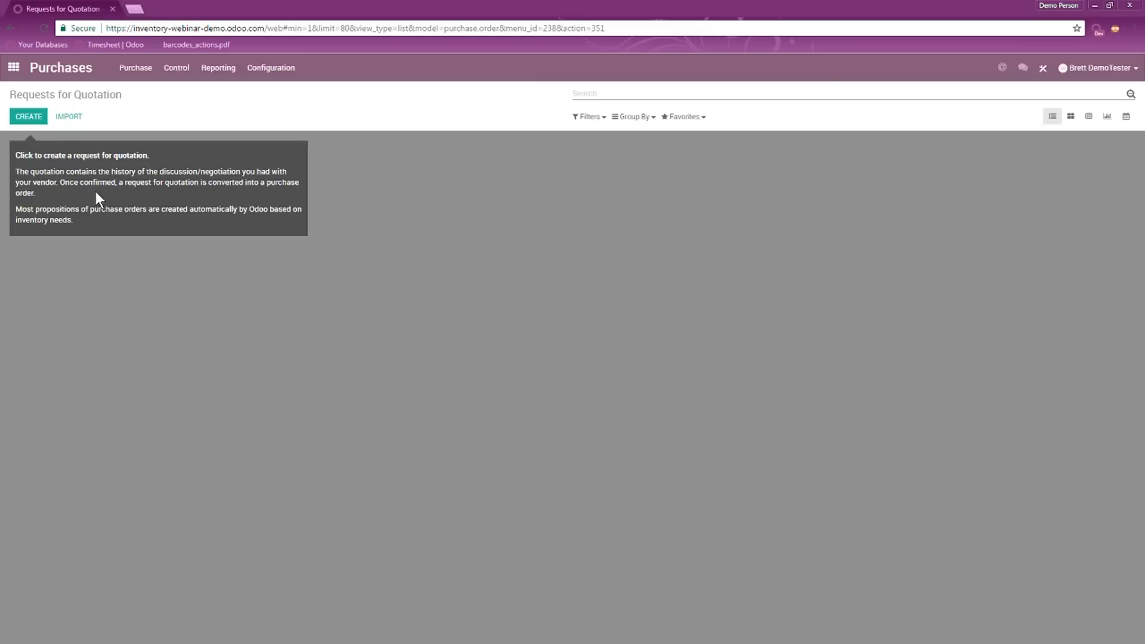
{"action": "left_click", "coordinate": [14, 67]}
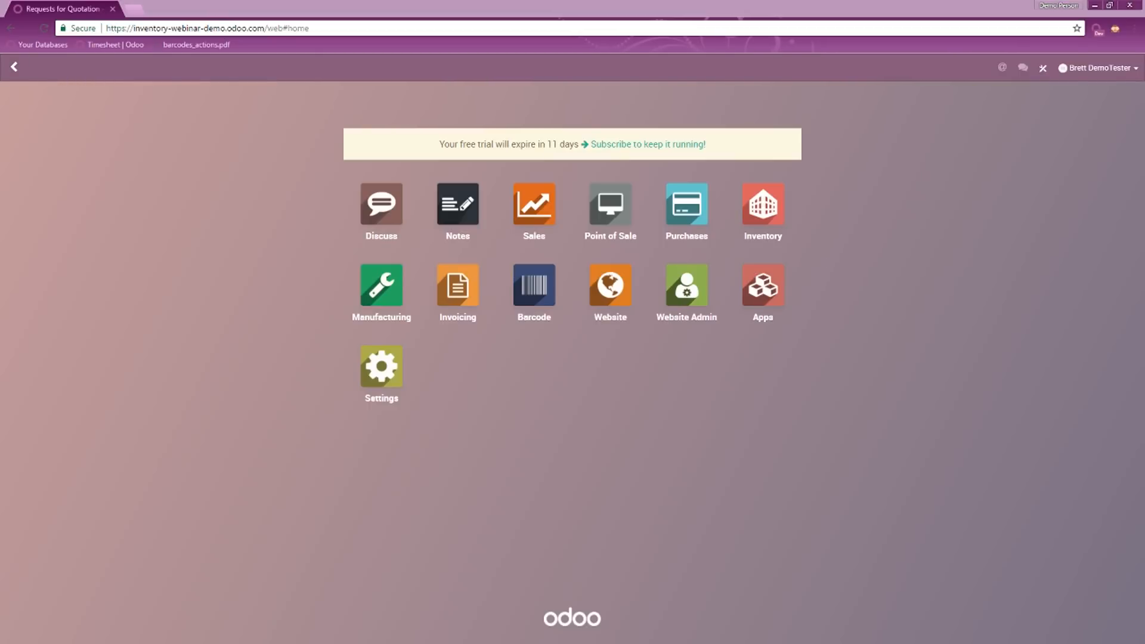
{"action": "key", "text": "alt+Tab"}
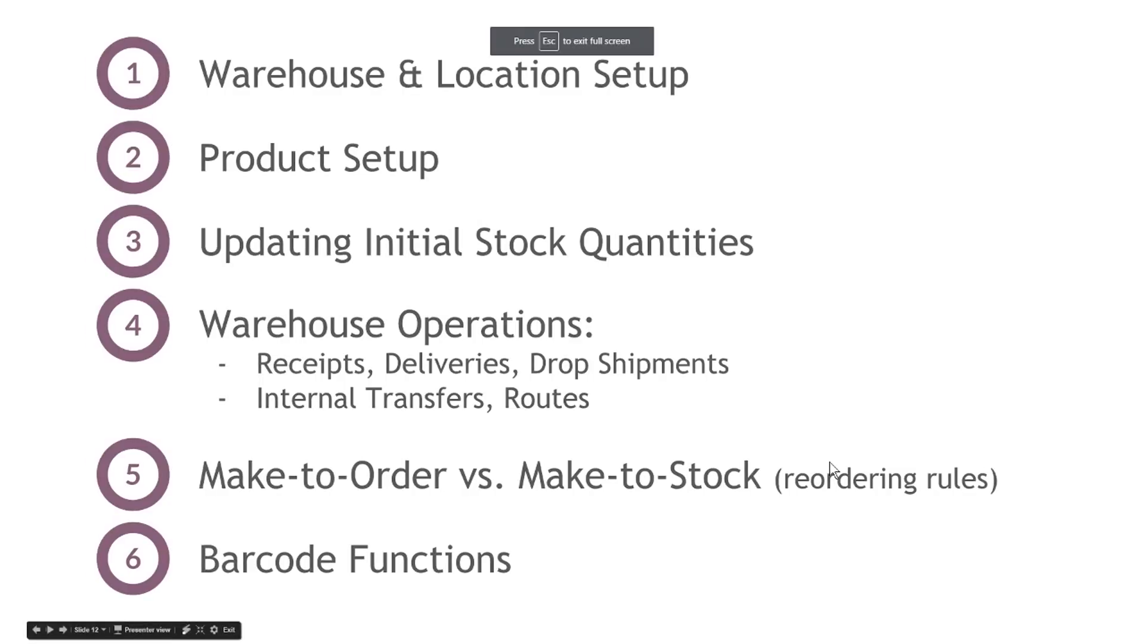
{"action": "key", "text": "Right"}
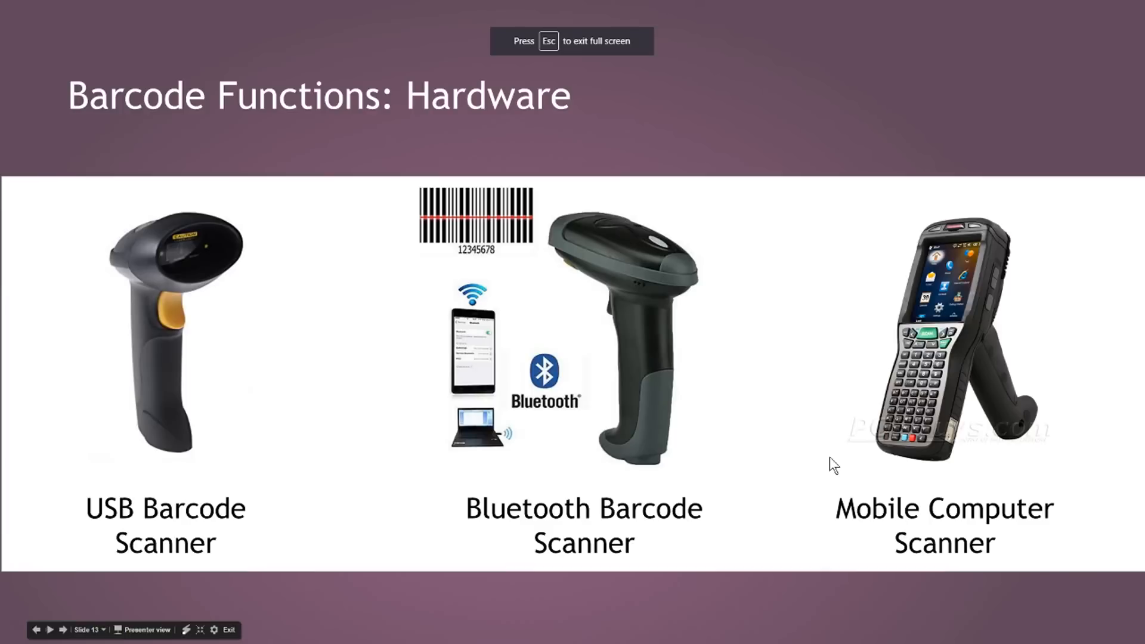
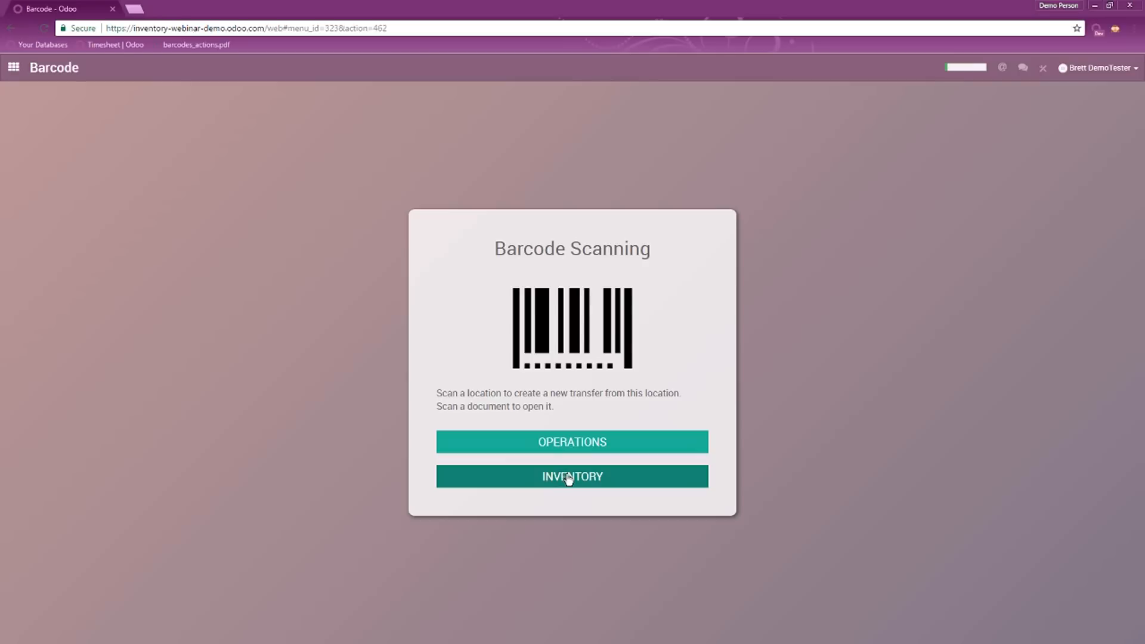
- Start a barcode inventory adjustment, and open barcodes_actions.pdf in a new tab to review its command barcodes
{"action": "left_click", "coordinate": [573, 482]}
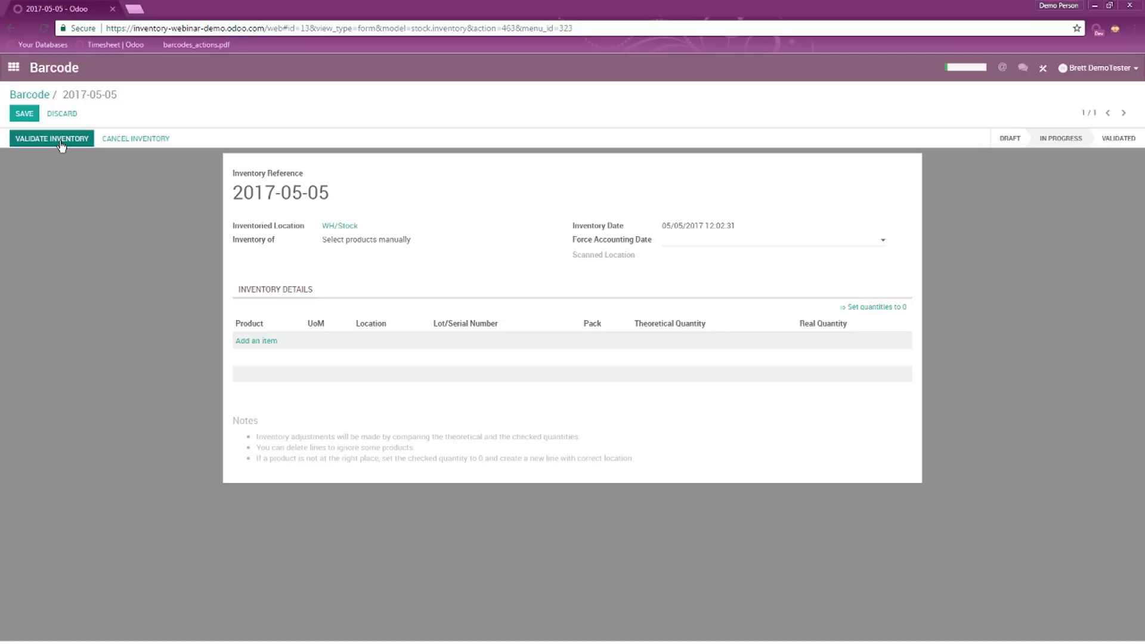
{"action": "left_click", "coordinate": [134, 9]}
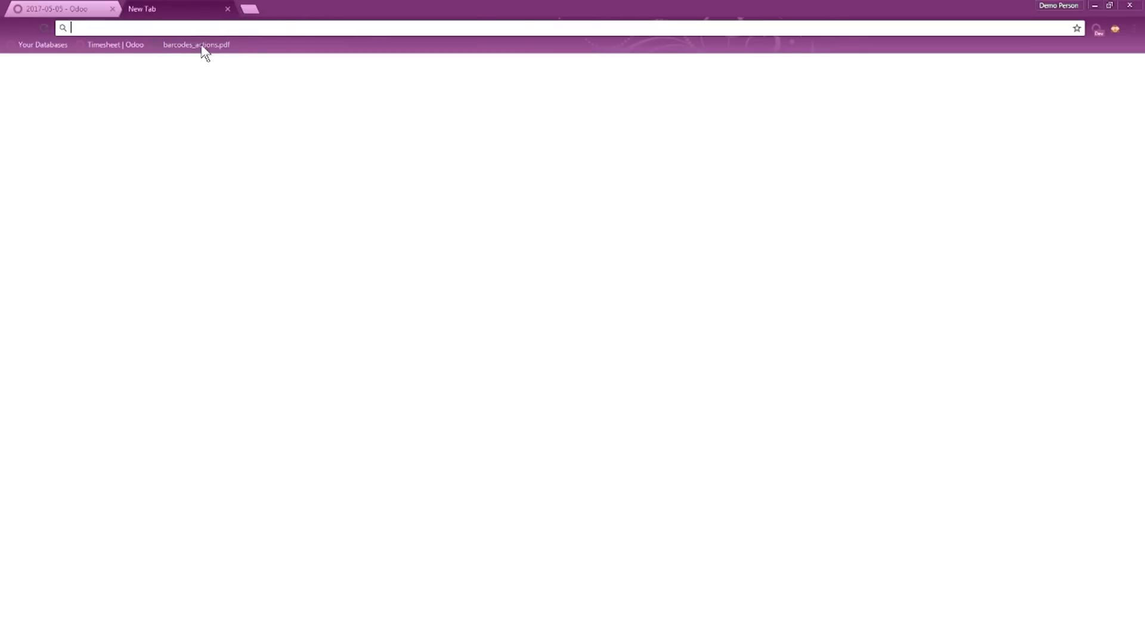
{"action": "left_click", "coordinate": [202, 47]}
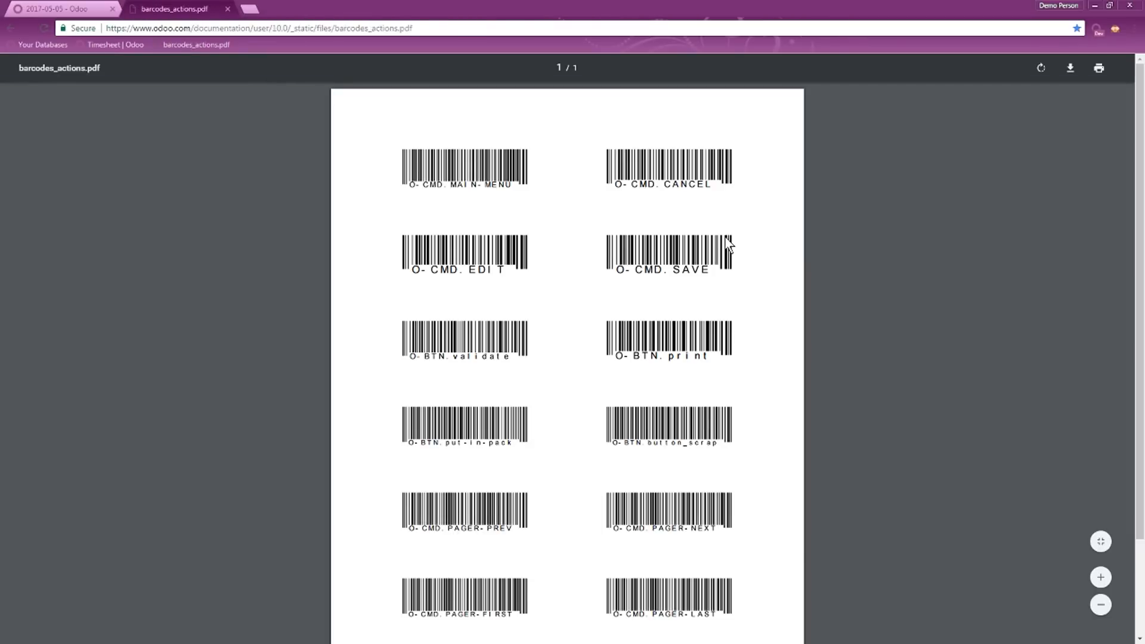
{"action": "scroll", "coordinate": [578, 309], "scroll_direction": "down", "scroll_amount": 1}
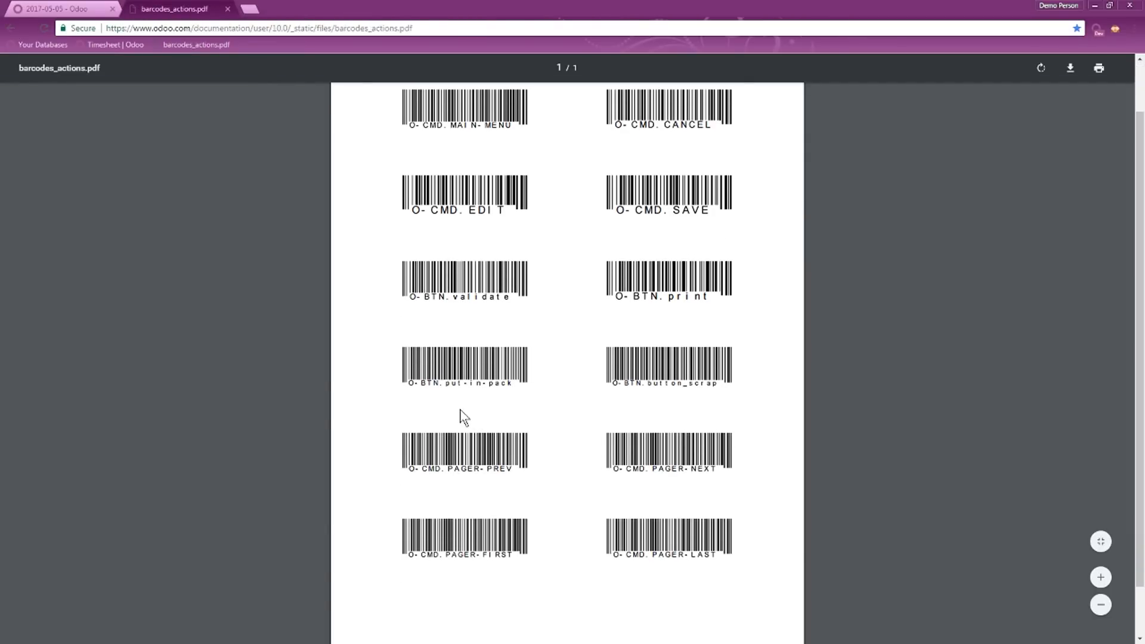
{"action": "scroll", "coordinate": [514, 293], "scroll_direction": "up", "scroll_amount": 1}
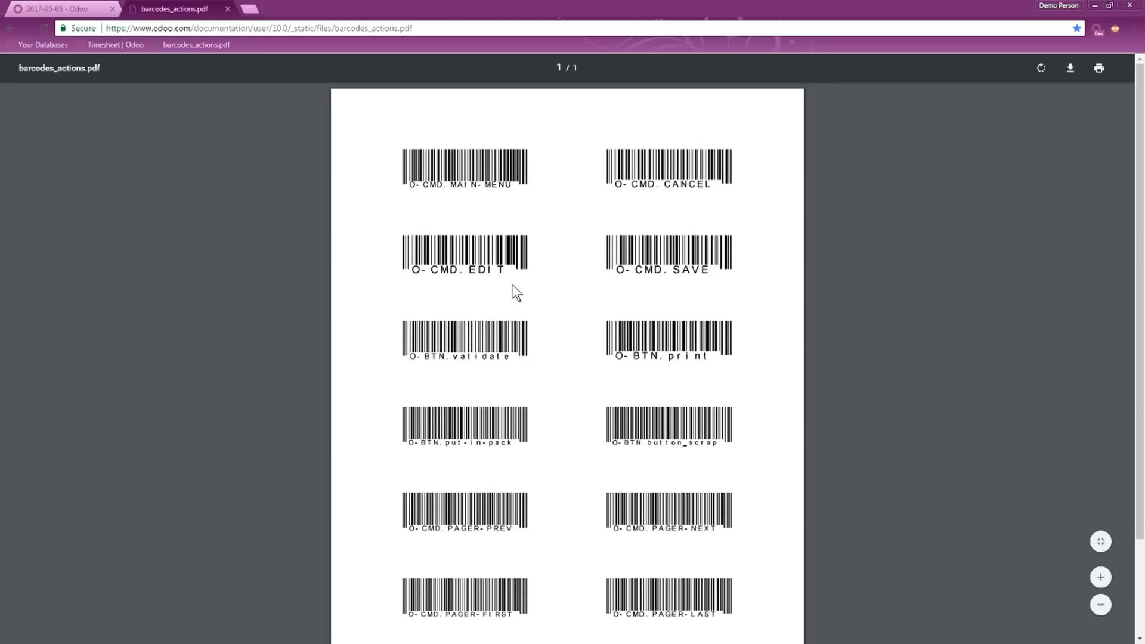
{"action": "scroll", "coordinate": [554, 245], "scroll_direction": "down", "scroll_amount": 1}
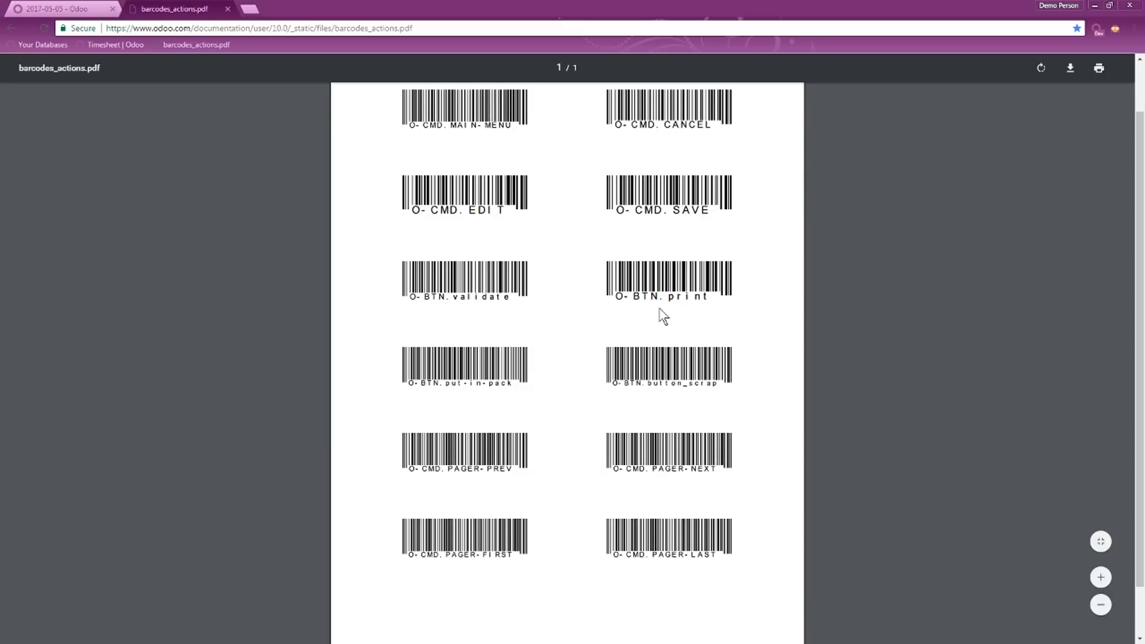
{"action": "scroll", "coordinate": [664, 316], "scroll_direction": "up", "scroll_amount": 1}
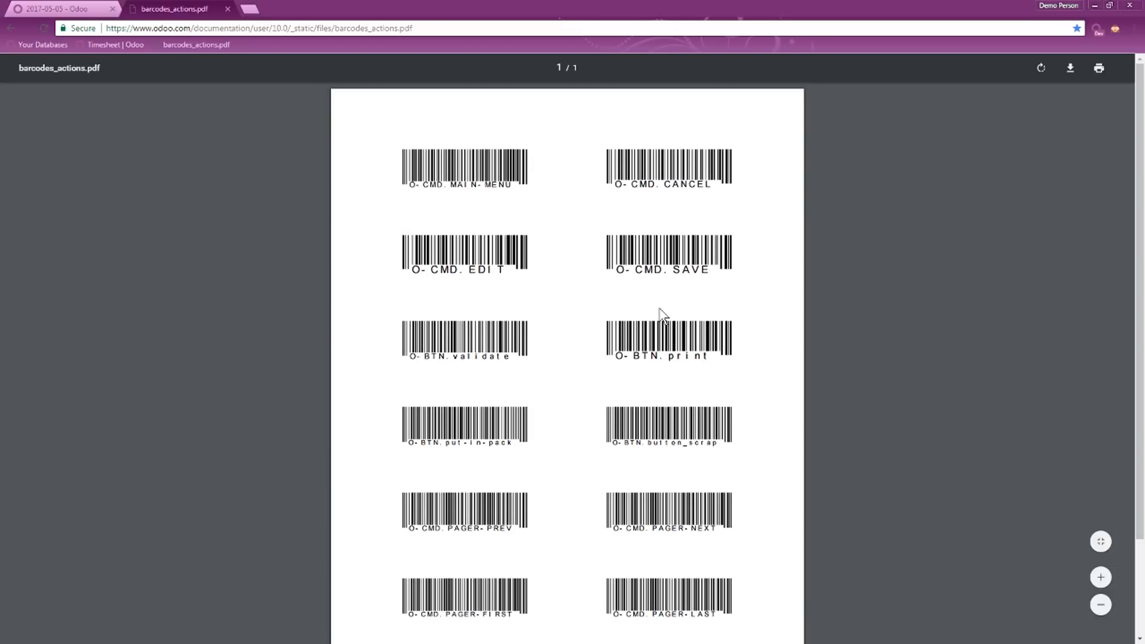
- Compare the actions on the inventory adjustment form with the command barcodes in barcodes_actions.pdf
{"action": "left_click", "coordinate": [56, 8]}
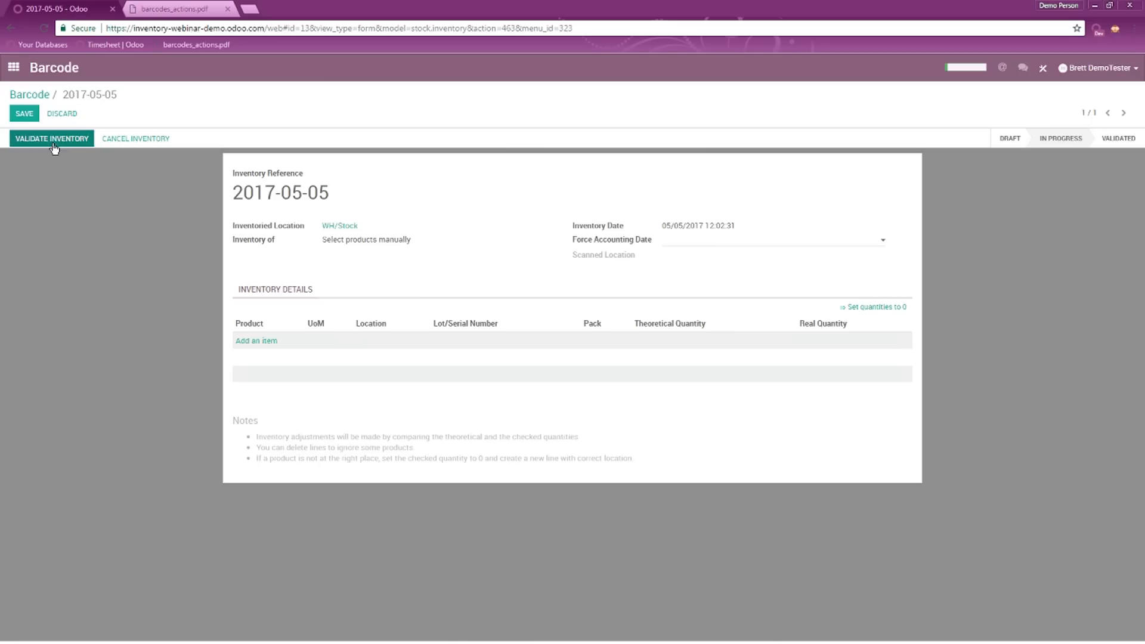
{"action": "left_click", "coordinate": [179, 8]}
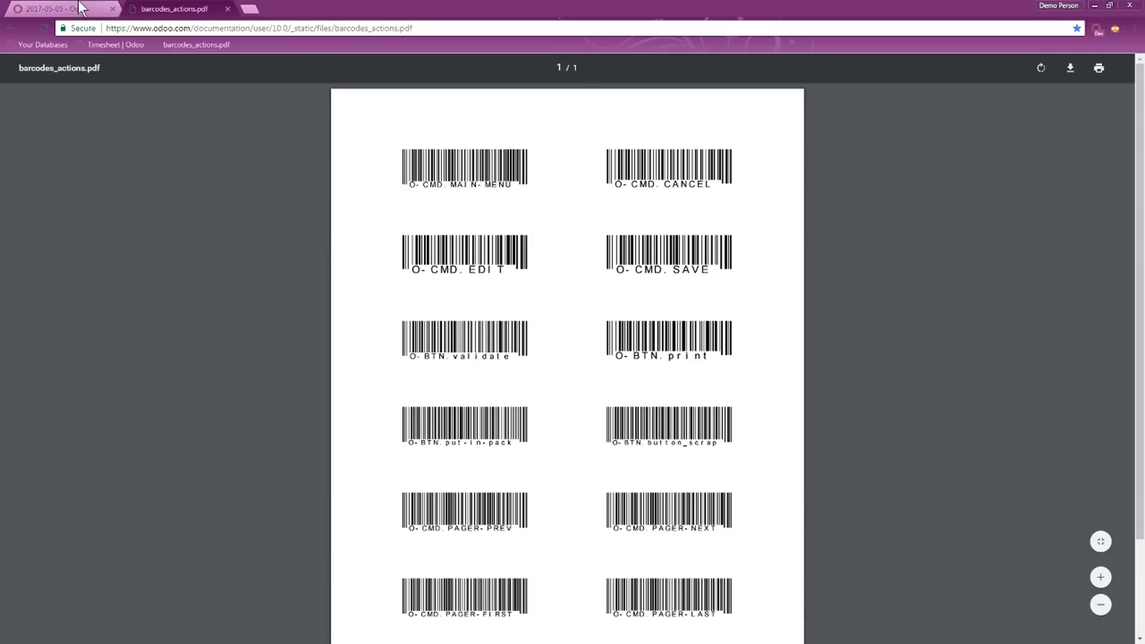
{"action": "left_click", "coordinate": [56, 9]}
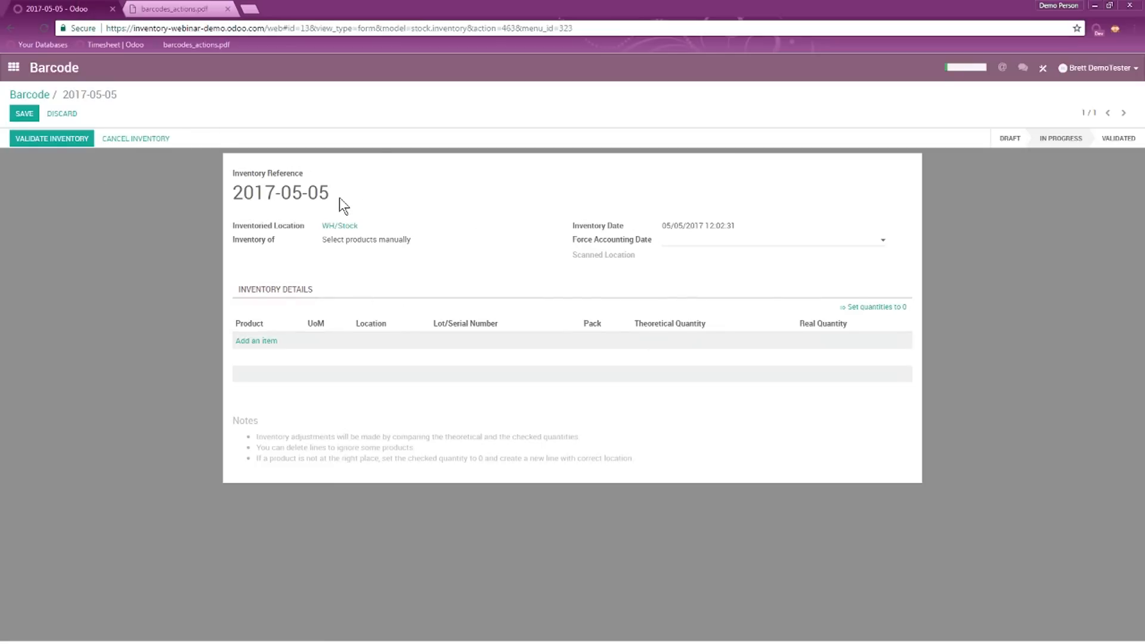
{"action": "left_click", "coordinate": [174, 9]}
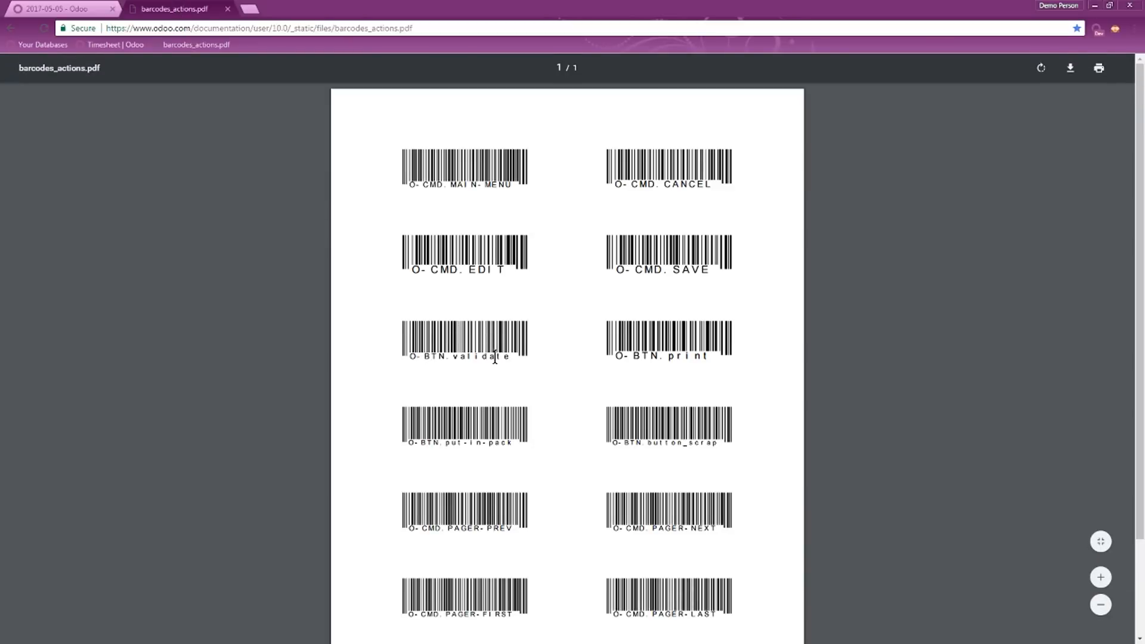
{"action": "scroll", "coordinate": [667, 416], "scroll_direction": "down", "scroll_amount": 1}
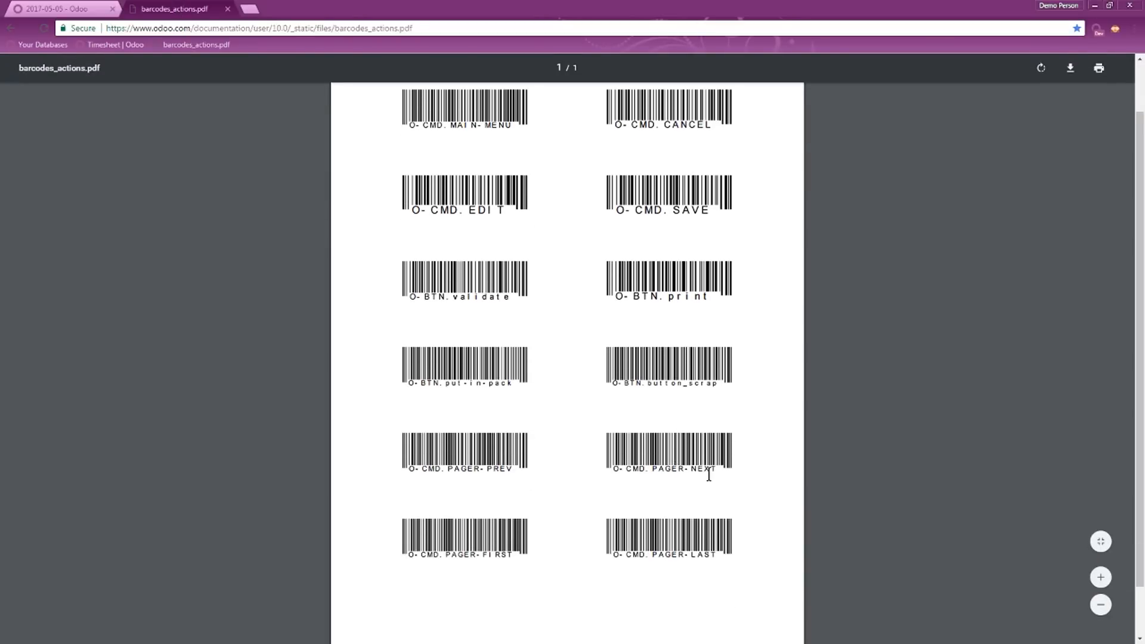
{"action": "scroll", "coordinate": [709, 475], "scroll_direction": "up", "scroll_amount": 1}
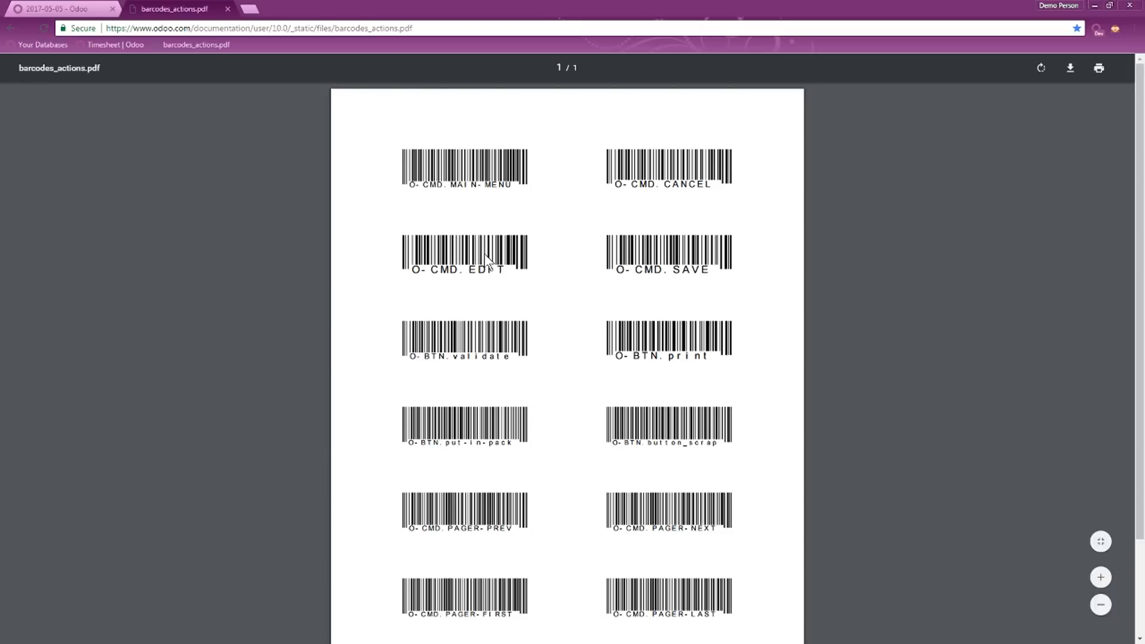
{"action": "left_click", "coordinate": [59, 8]}
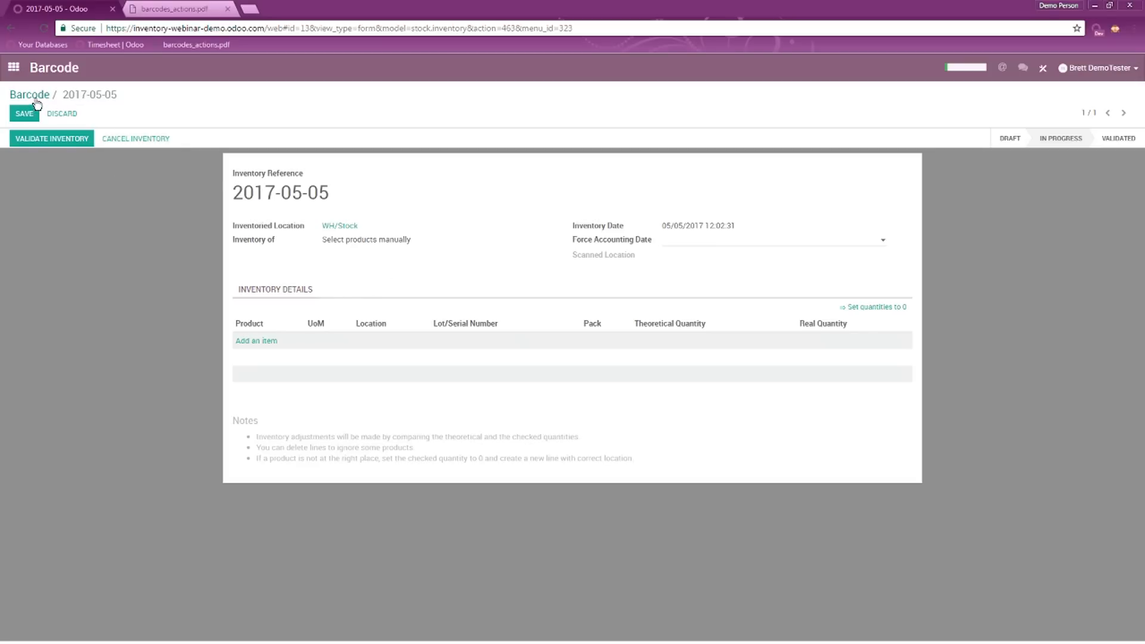
- Start another inventory adjustment from the Barcode start screen, look over its form, and return to the start screen
{"action": "left_click", "coordinate": [15, 94]}
{"action": "left_click", "coordinate": [17, 96]}
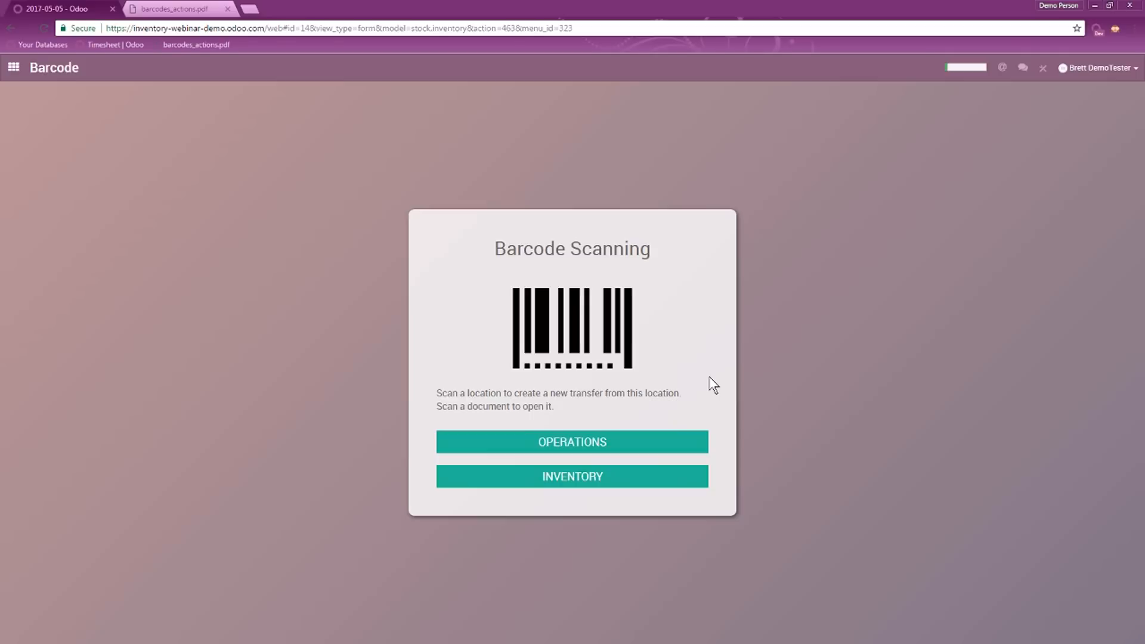
{"action": "left_click", "coordinate": [590, 475]}
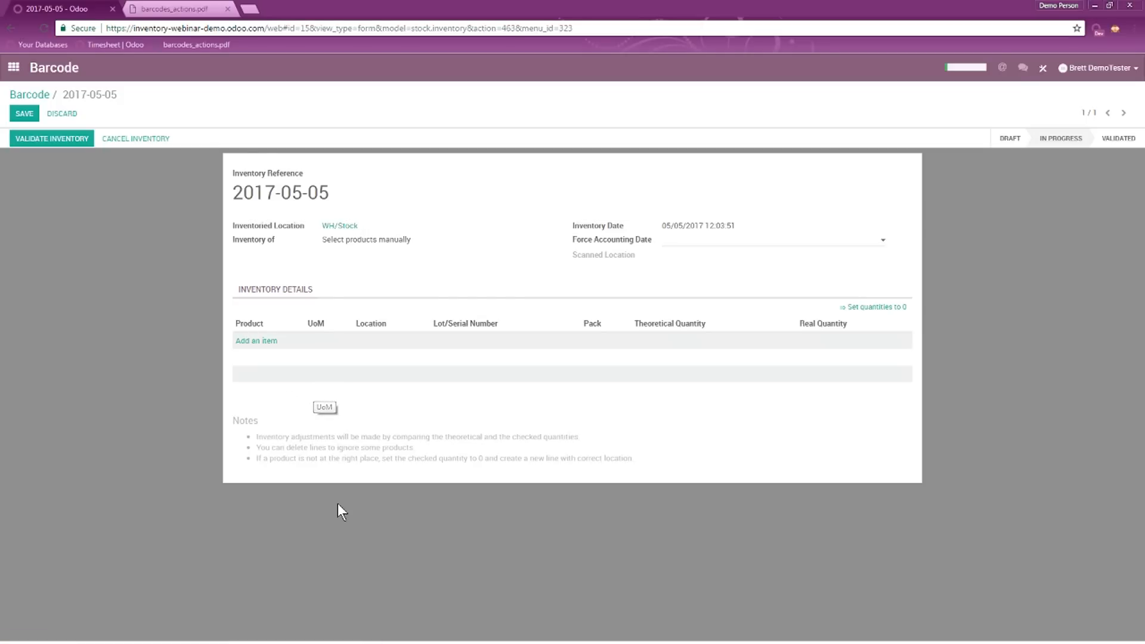
{"action": "left_click", "coordinate": [24, 94]}
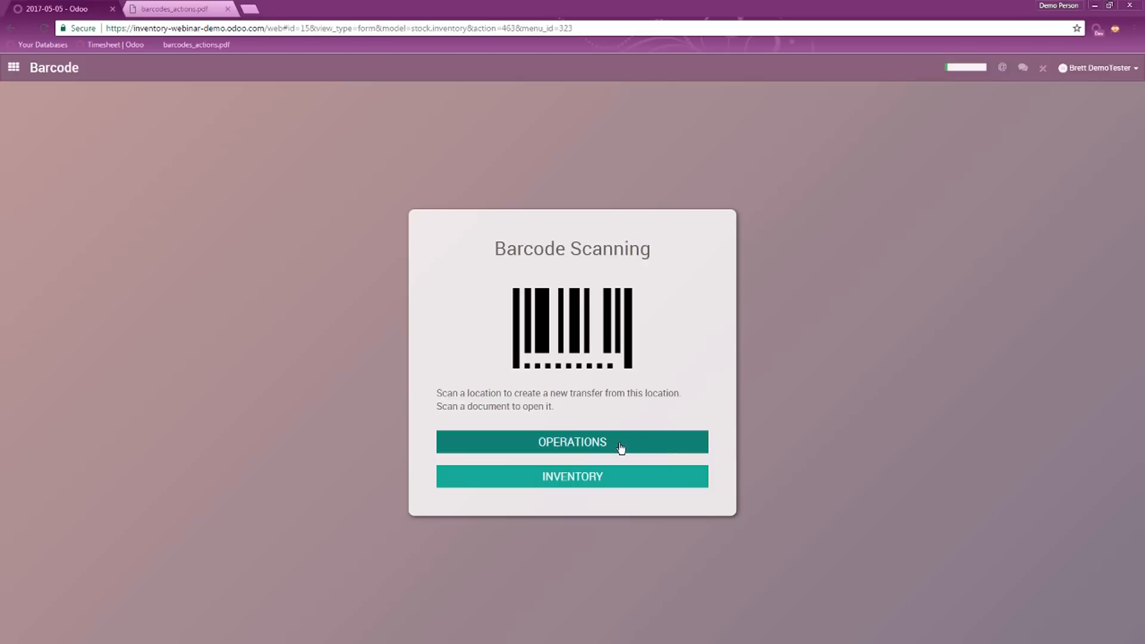
- Open the first receipt from Beer Supplier Vendor under the barcode operations for My Company: Receipts
{"action": "left_click", "coordinate": [584, 443]}
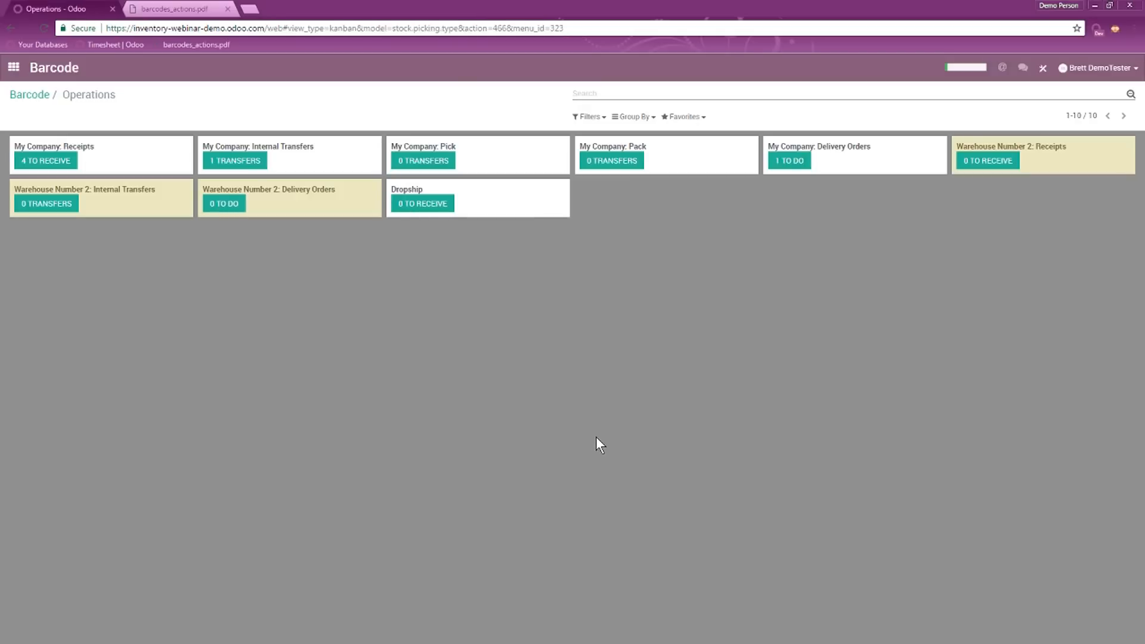
{"action": "left_click", "coordinate": [46, 161]}
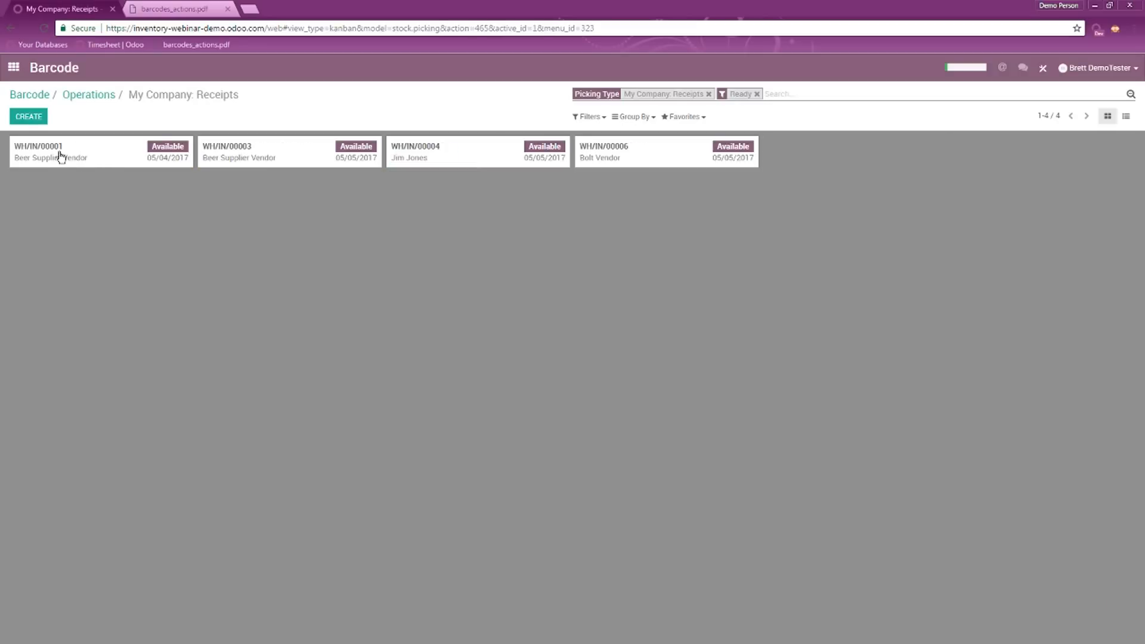
{"action": "left_click", "coordinate": [58, 156]}
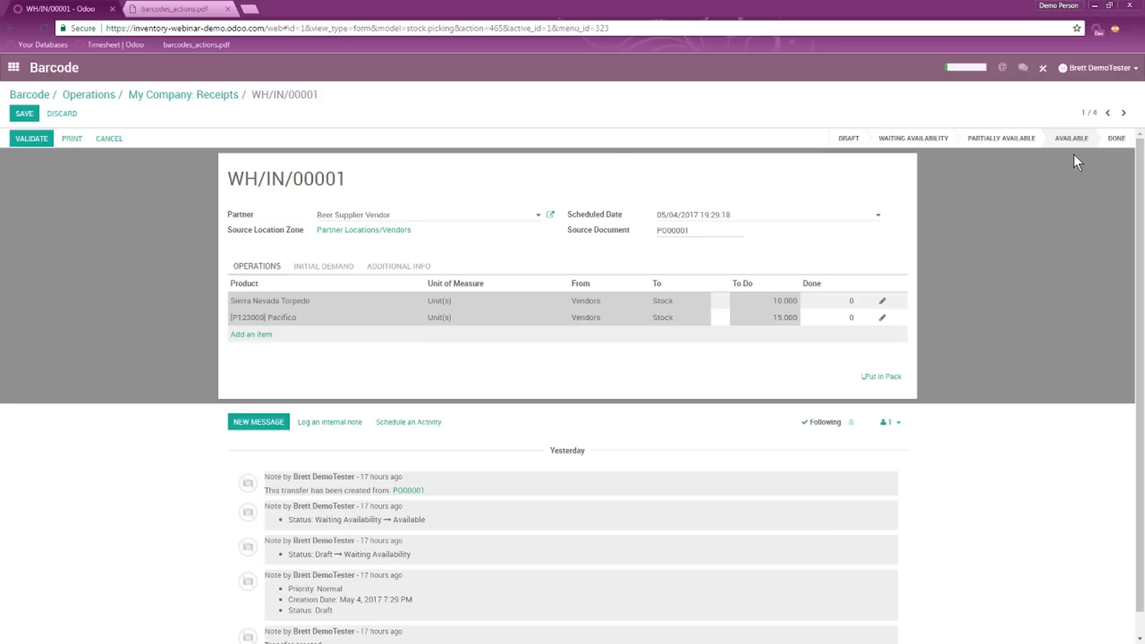
- Check the pager barcodes in barcodes_actions.pdf, and page through the My Company receipts to the second one
{"action": "left_click", "coordinate": [178, 9]}
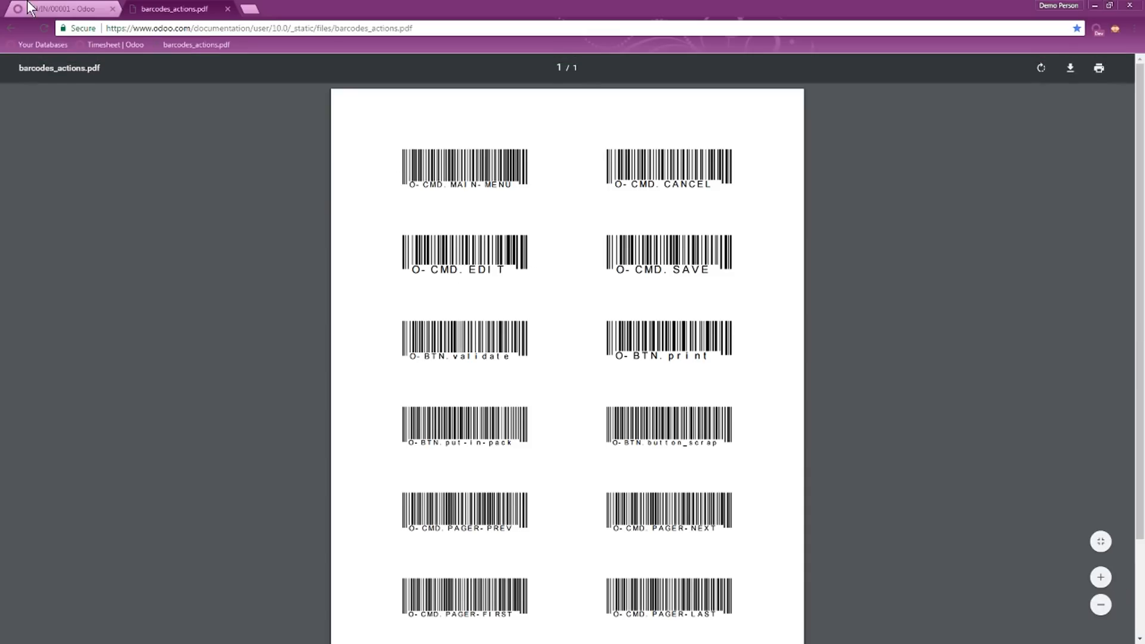
{"action": "left_click", "coordinate": [60, 9]}
{"action": "left_click", "coordinate": [1124, 113]}
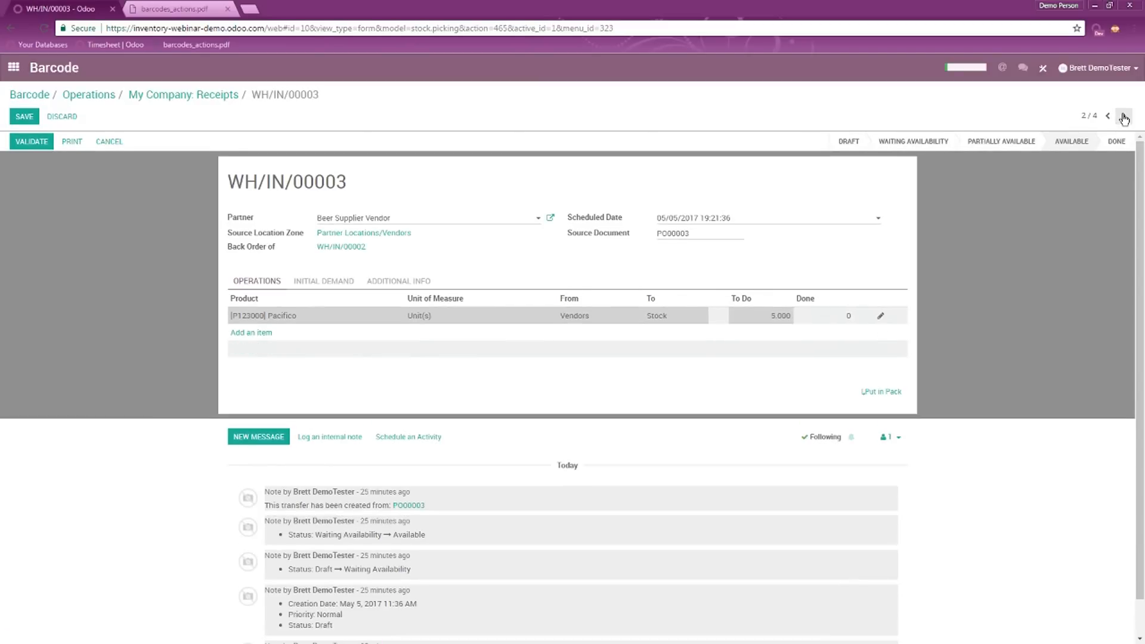
{"action": "left_click", "coordinate": [1123, 115]}
{"action": "left_click", "coordinate": [1124, 115]}
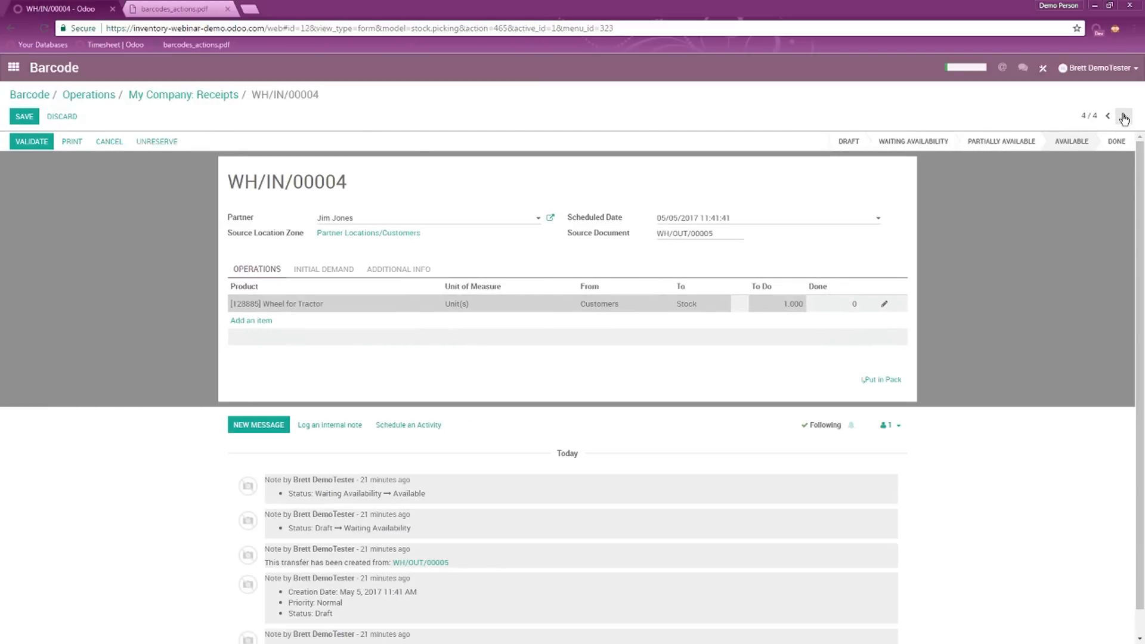
{"action": "left_click", "coordinate": [1124, 116]}
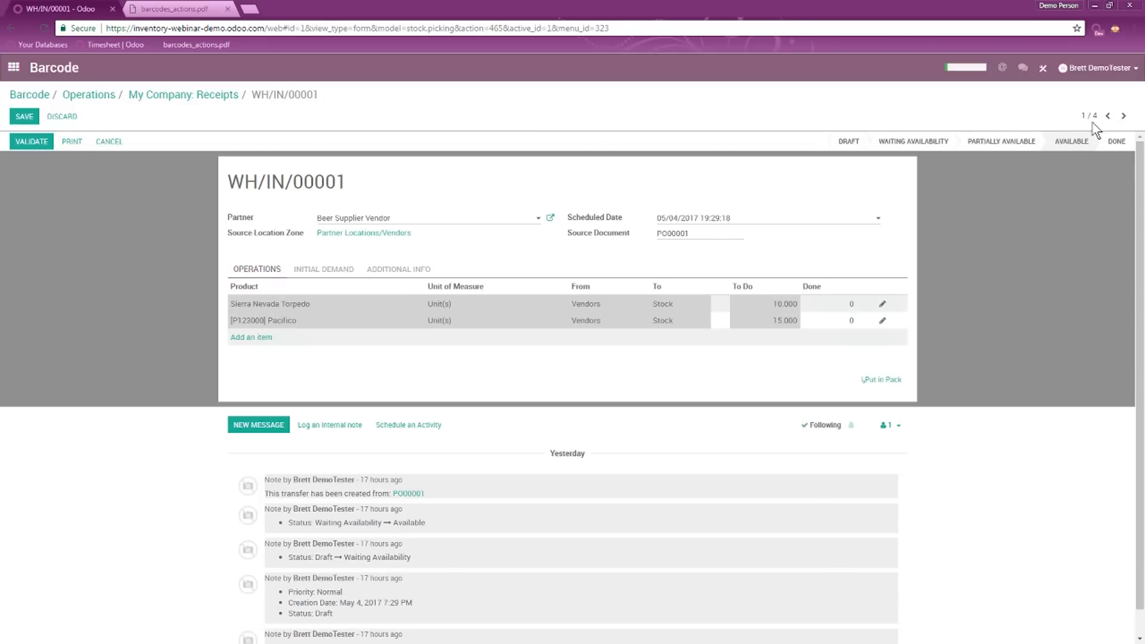
{"action": "left_click", "coordinate": [1123, 116]}
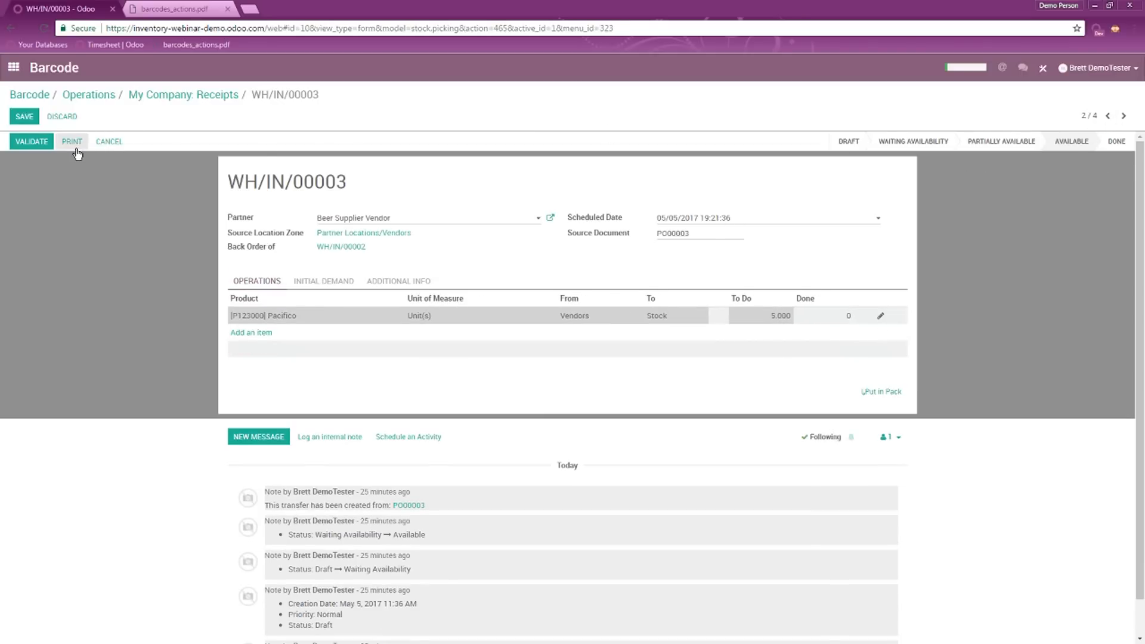
- Print the picking operations of the Beer Supplier Vendor receipt for Pacifico and examine the downloaded PDF
{"action": "left_click", "coordinate": [75, 149]}
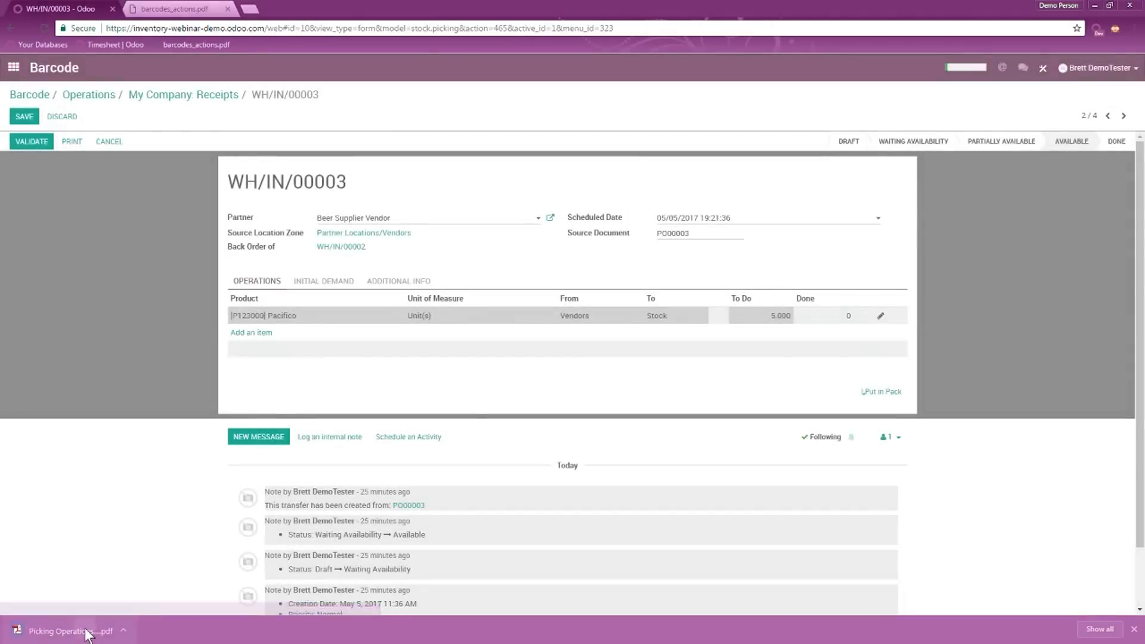
{"action": "left_click", "coordinate": [84, 629]}
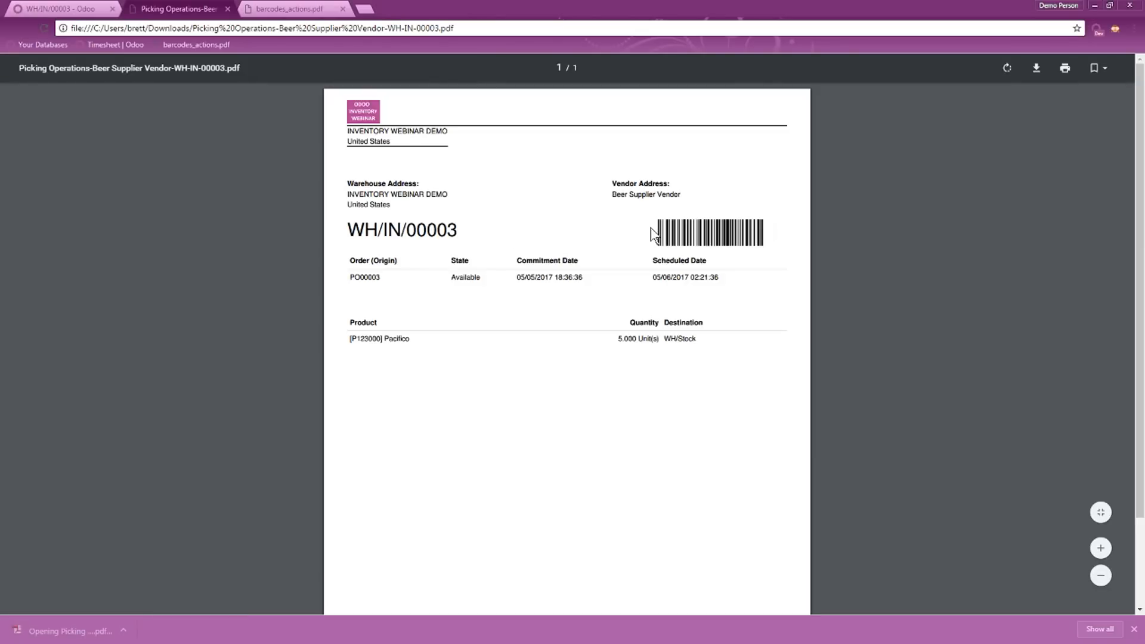
{"action": "scroll", "coordinate": [445, 400], "scroll_direction": "down", "scroll_amount": 2}
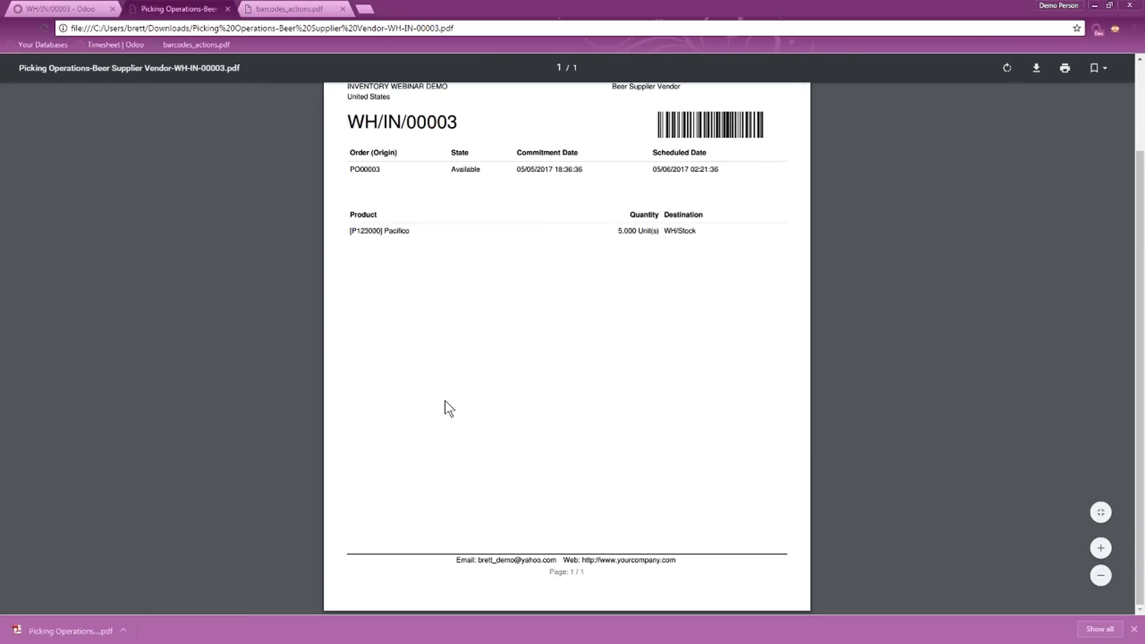
{"action": "scroll", "coordinate": [453, 381], "scroll_direction": "up", "scroll_amount": 2}
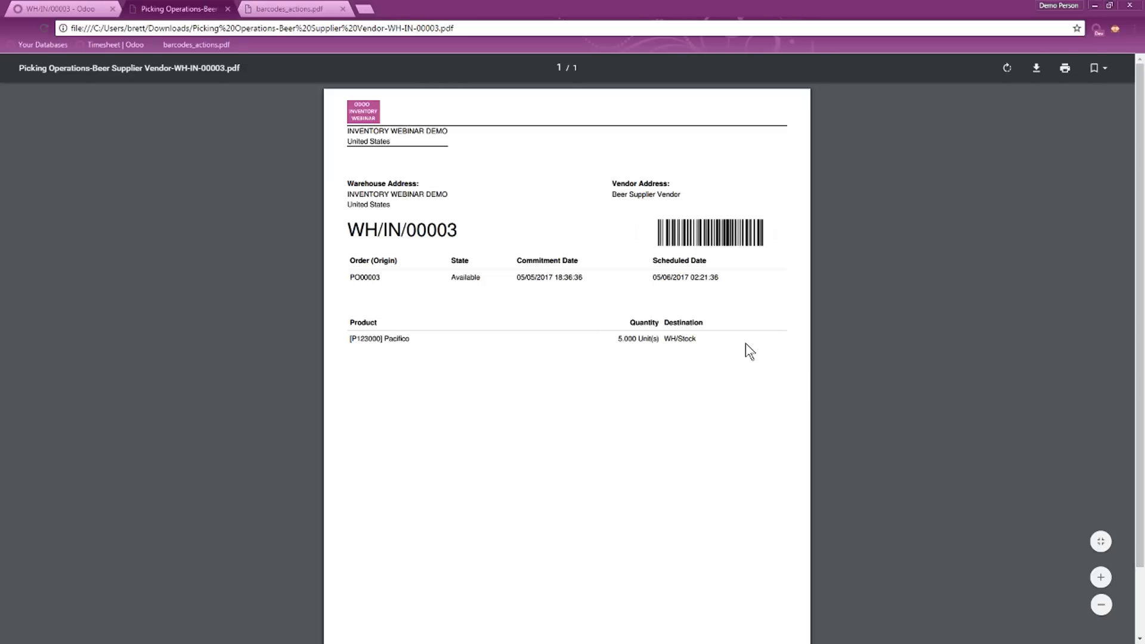
- Switch back to Odoo, view the barcode operations overview, and return to the Barcode start screen
{"action": "left_click", "coordinate": [60, 8]}
{"action": "left_click", "coordinate": [13, 65]}
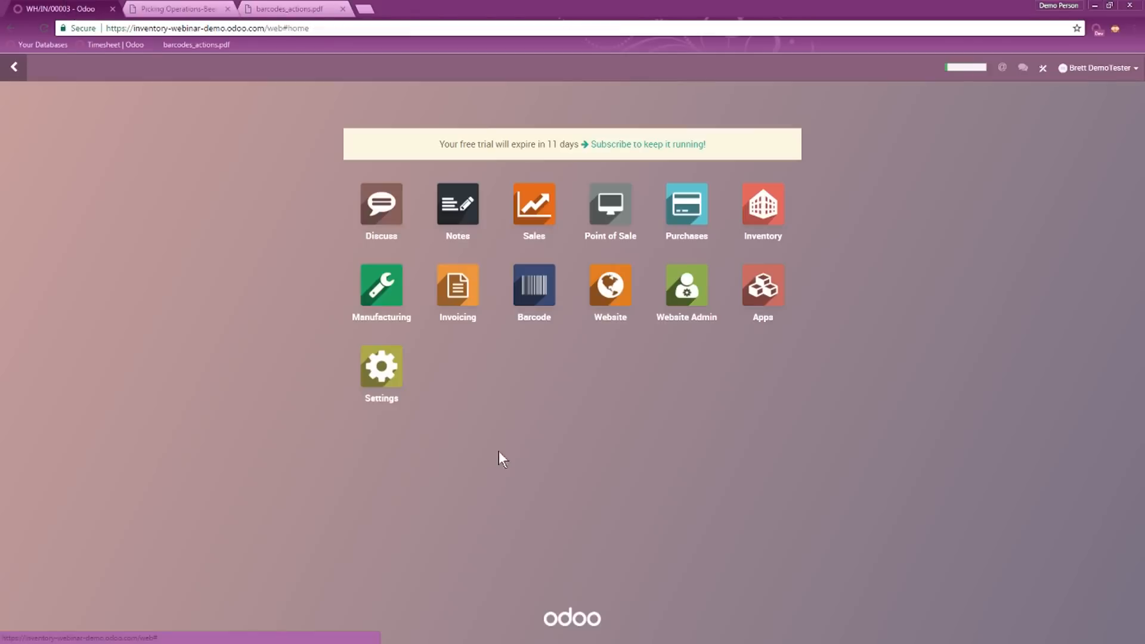
{"action": "left_click", "coordinate": [543, 302]}
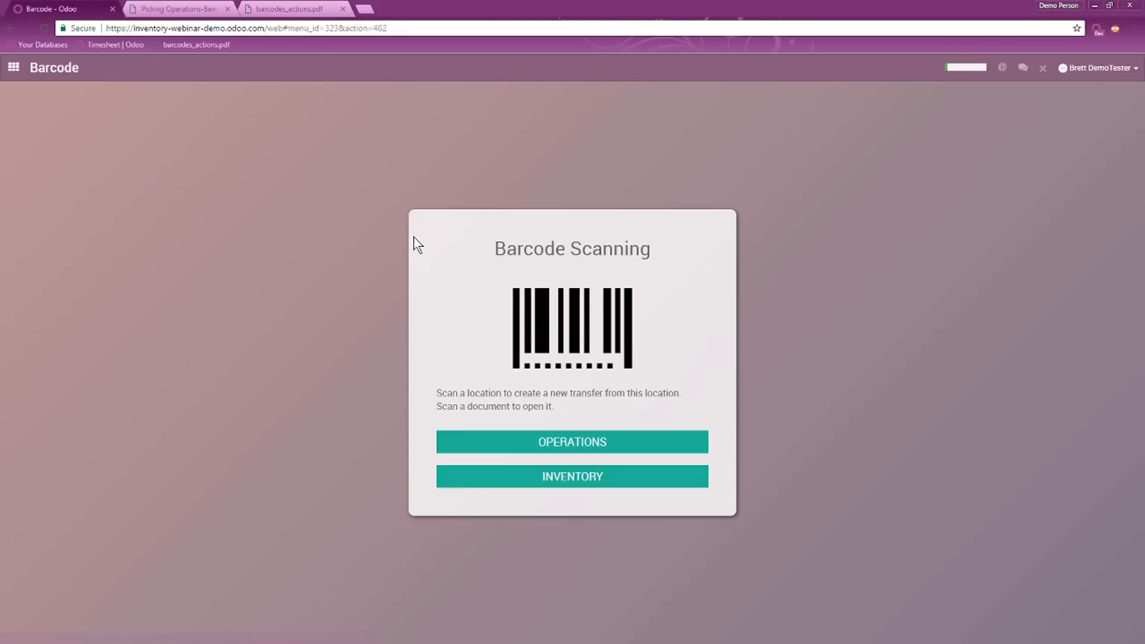
{"action": "left_click", "coordinate": [521, 448]}
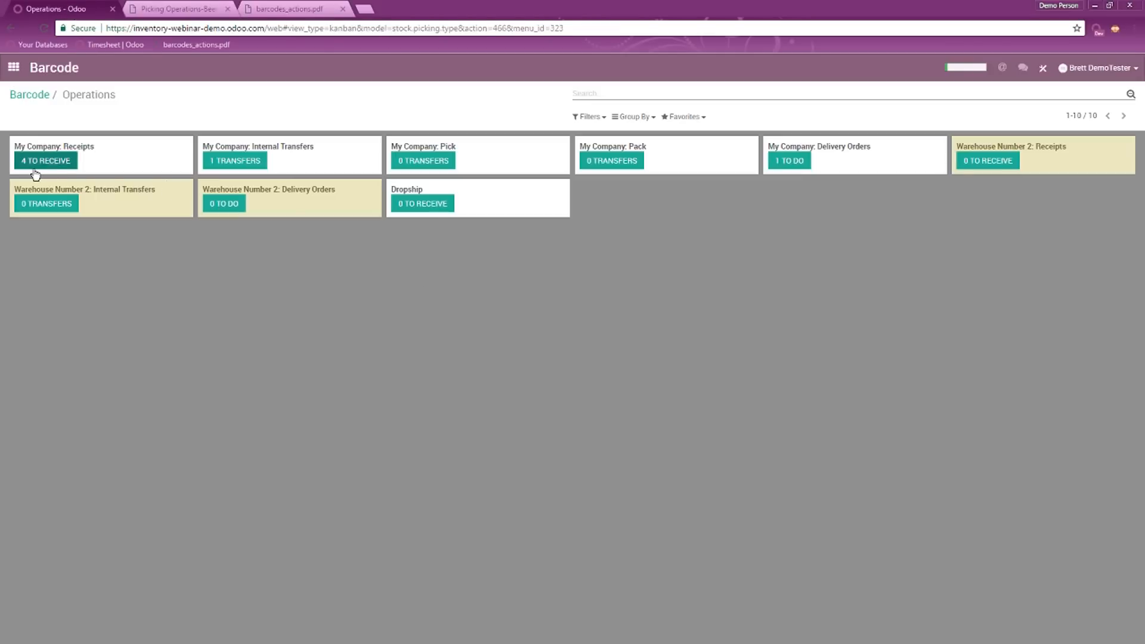
{"action": "left_click", "coordinate": [13, 66]}
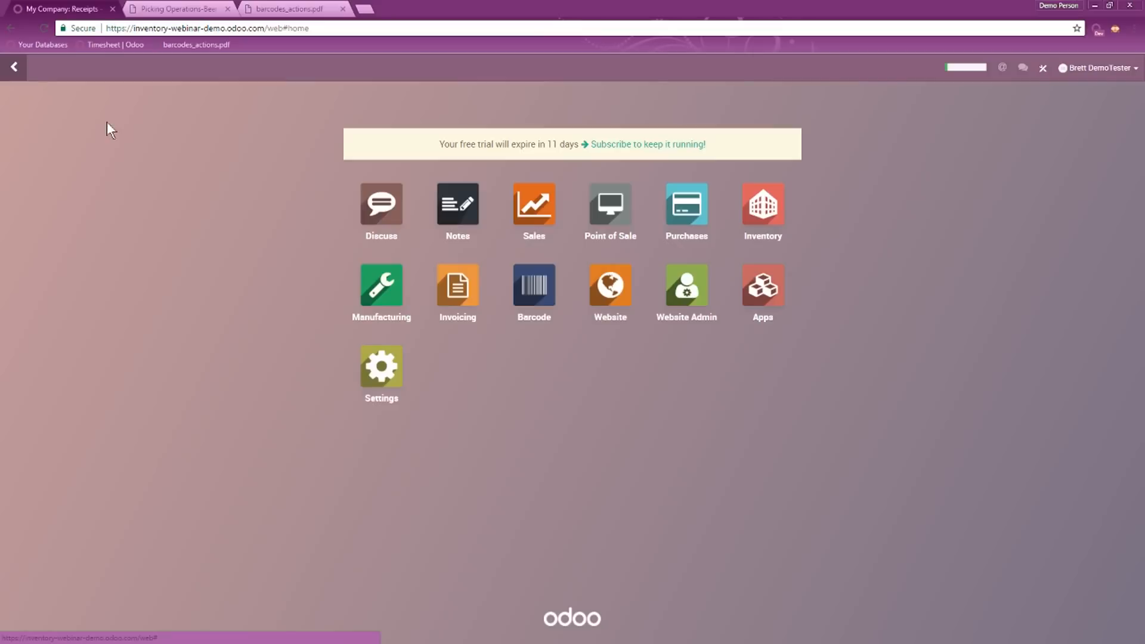
{"action": "left_click", "coordinate": [528, 297]}
- Examine the barcode on the printed picking operations PDF alongside the command barcodes in barcodes_actions.pdf
{"action": "left_click", "coordinate": [173, 8]}
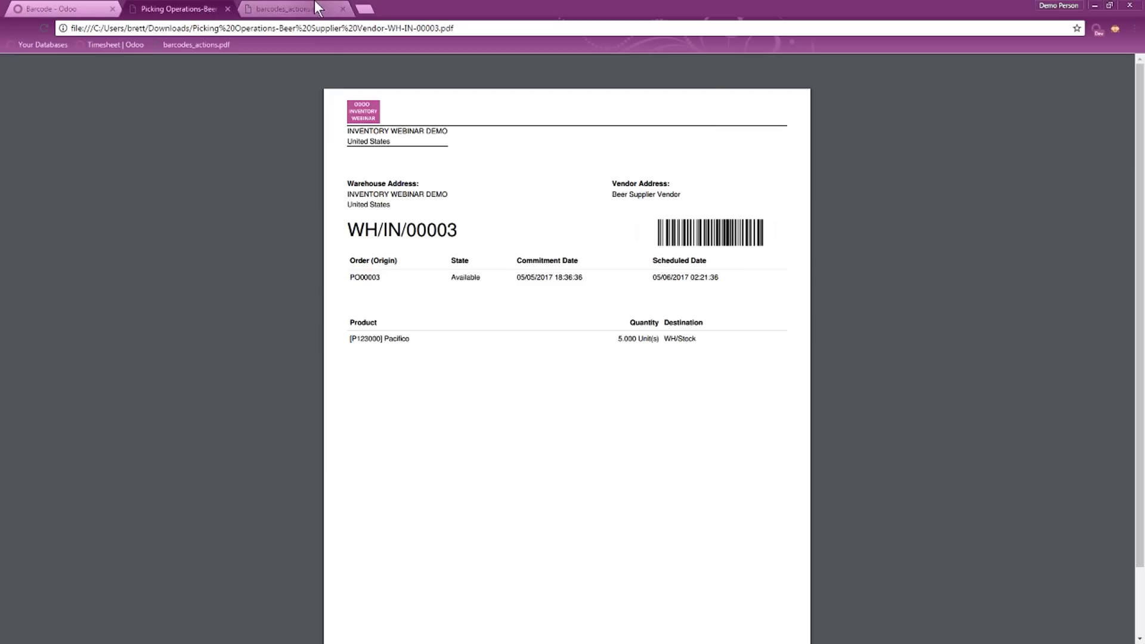
{"action": "left_click", "coordinate": [314, 7]}
{"action": "left_click", "coordinate": [210, 6]}
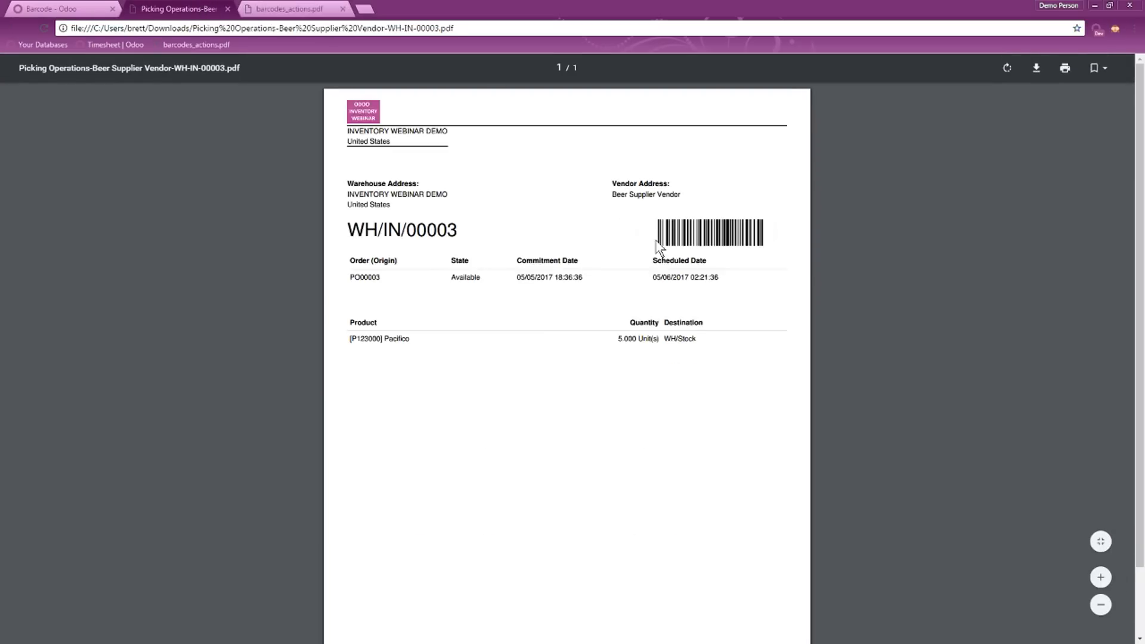
- Switch back to Odoo and view receipt WH/IN/00001 among the My Company receipts in the barcode operations
{"action": "left_click", "coordinate": [52, 8]}
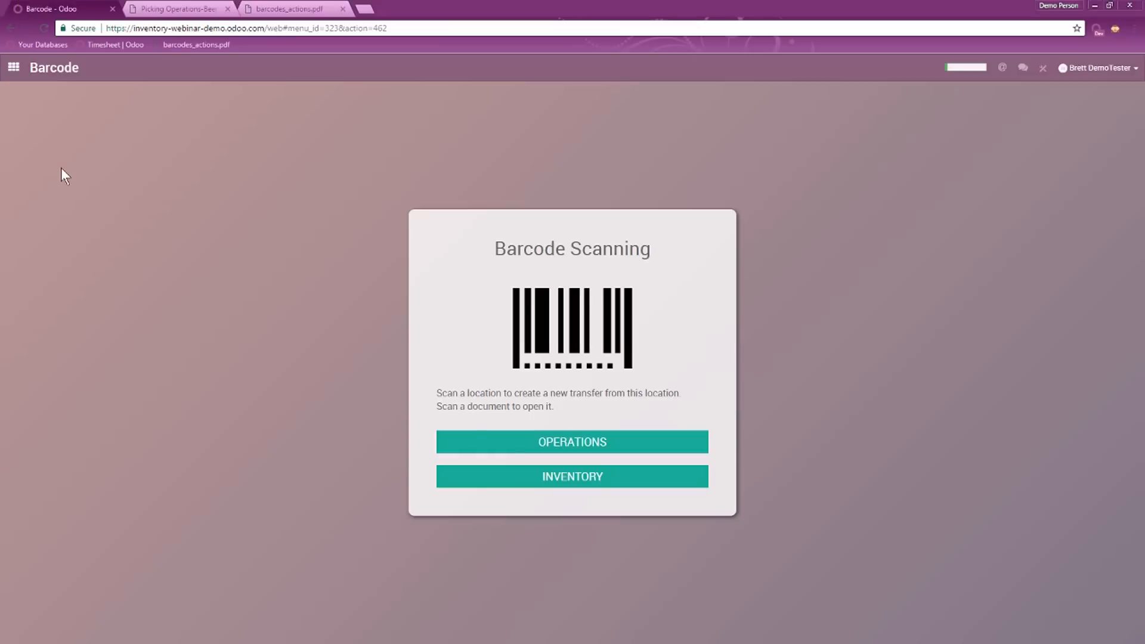
{"action": "left_click", "coordinate": [542, 442]}
{"action": "left_click", "coordinate": [40, 166]}
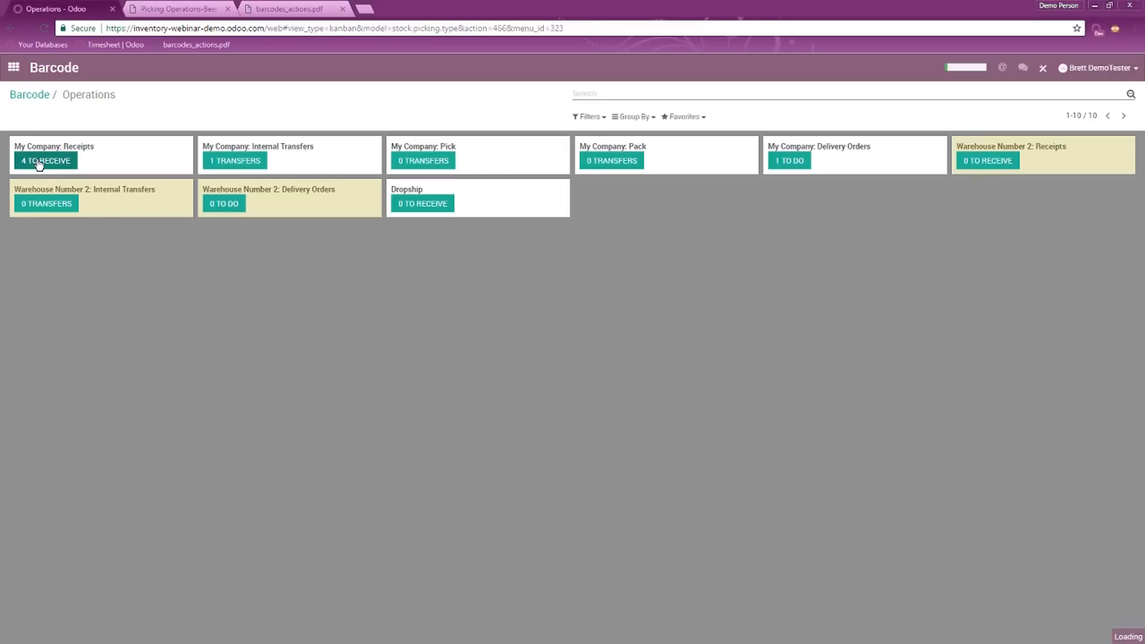
{"action": "left_click", "coordinate": [94, 149]}
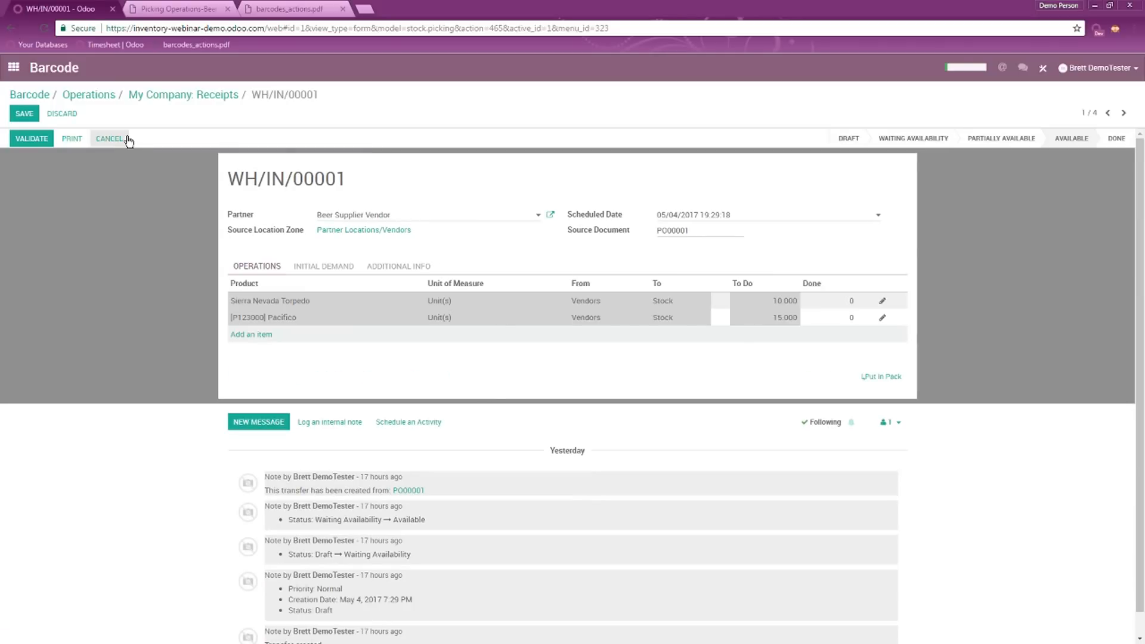
- Return to the barcode operations overview and view the My Company internal transfer WH/INT/00002
{"action": "left_click", "coordinate": [73, 95]}
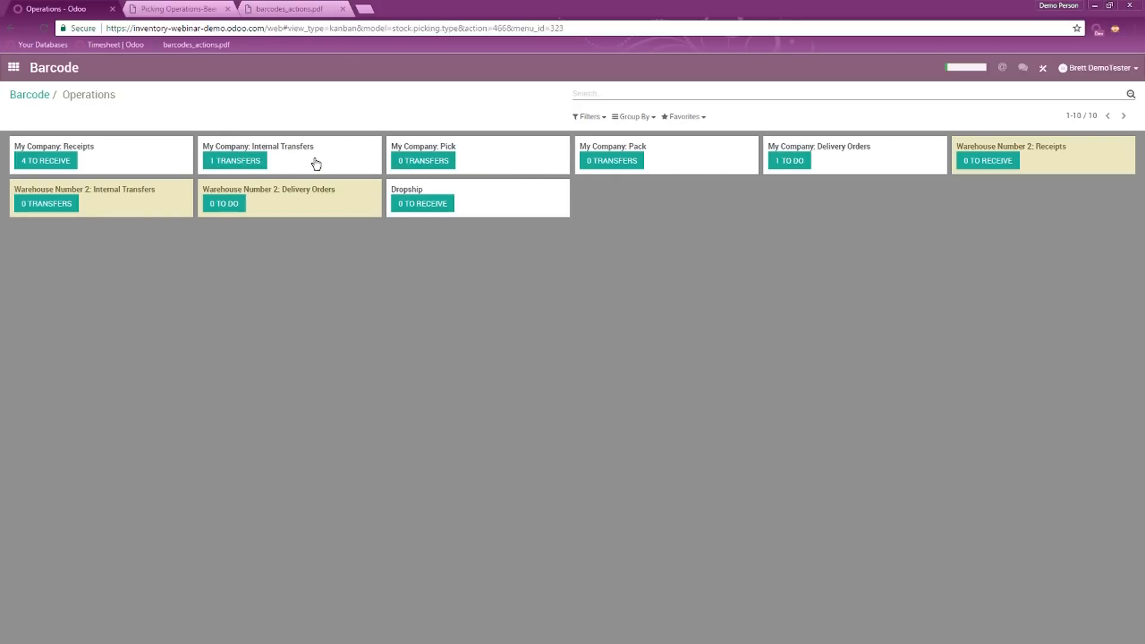
{"action": "left_click", "coordinate": [257, 170]}
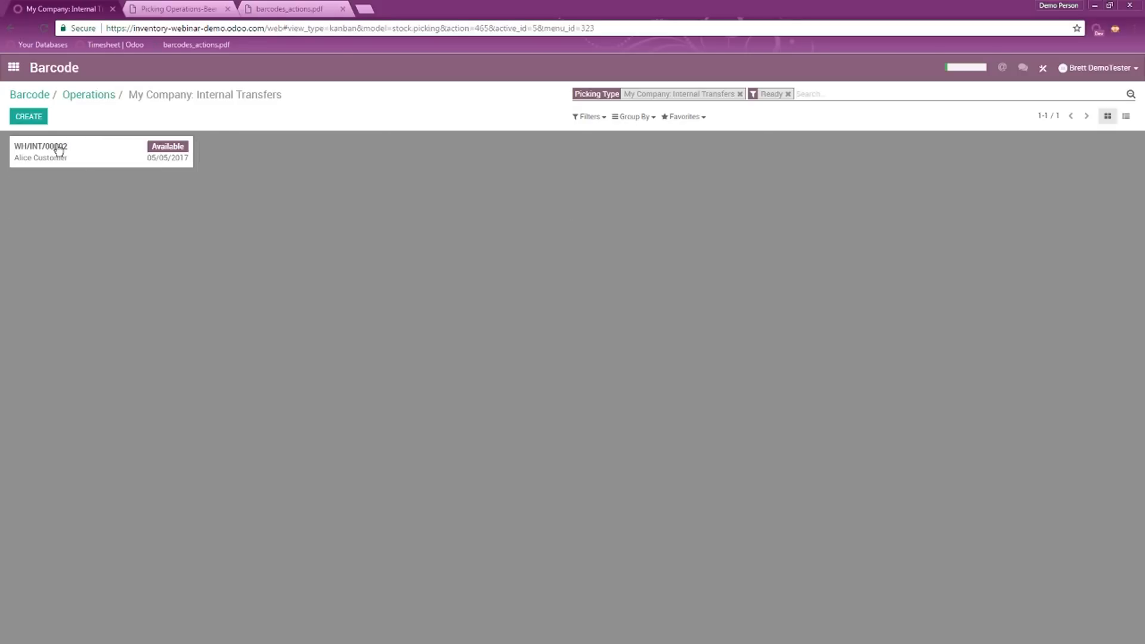
{"action": "left_click", "coordinate": [62, 155]}
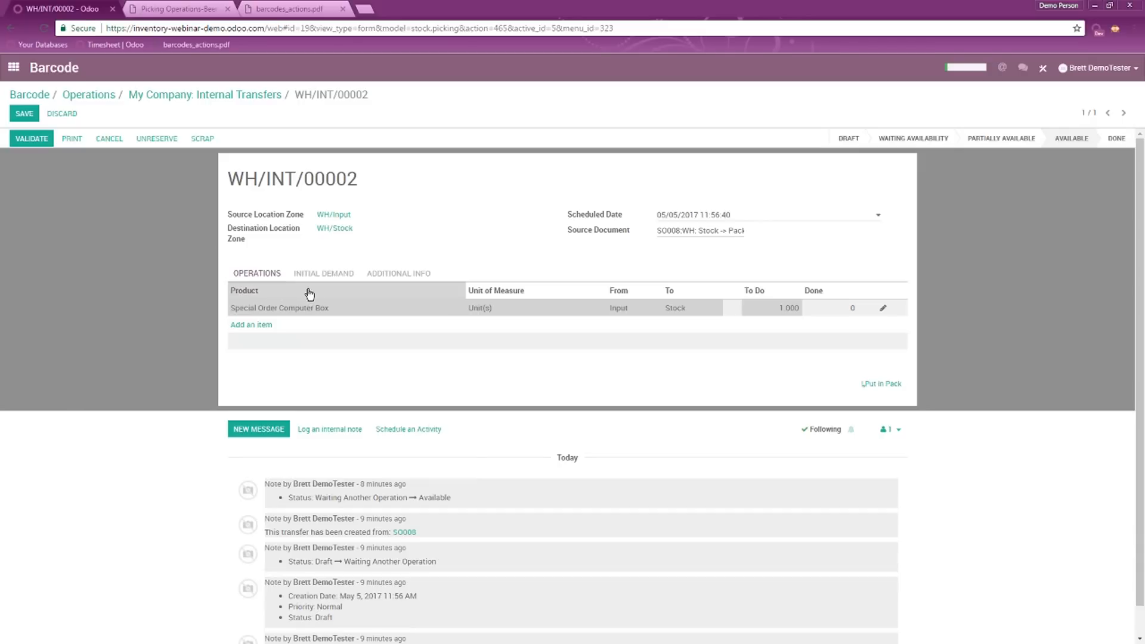
- Switch to the Inventory app and open the list of lots and serial numbers
{"action": "left_click", "coordinate": [13, 67]}
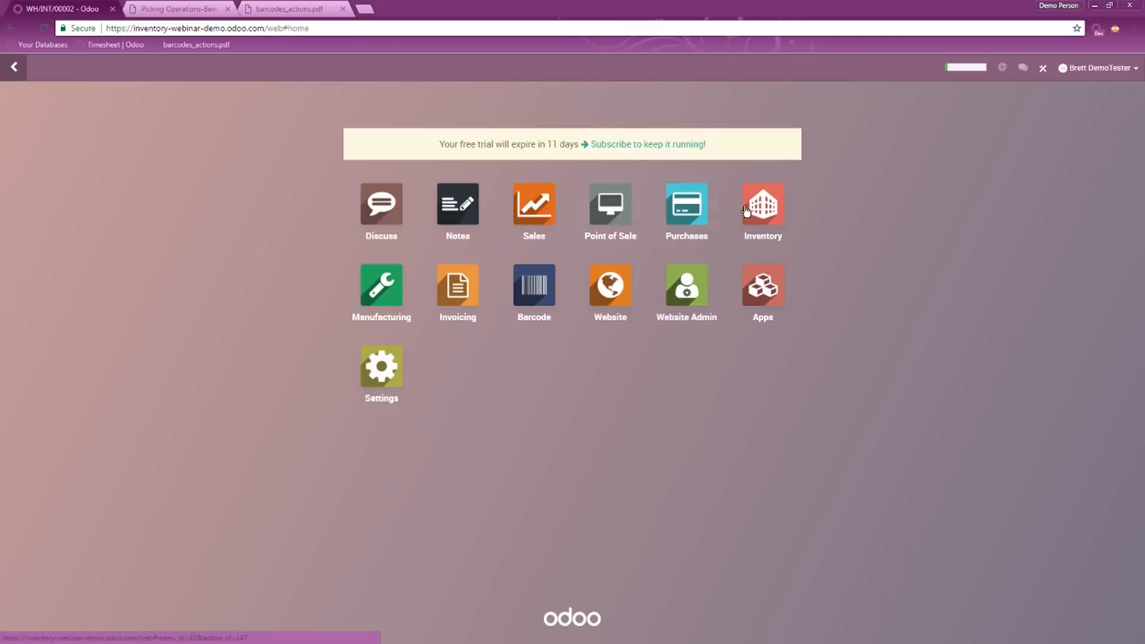
{"action": "left_click", "coordinate": [769, 208]}
{"action": "left_click", "coordinate": [243, 70]}
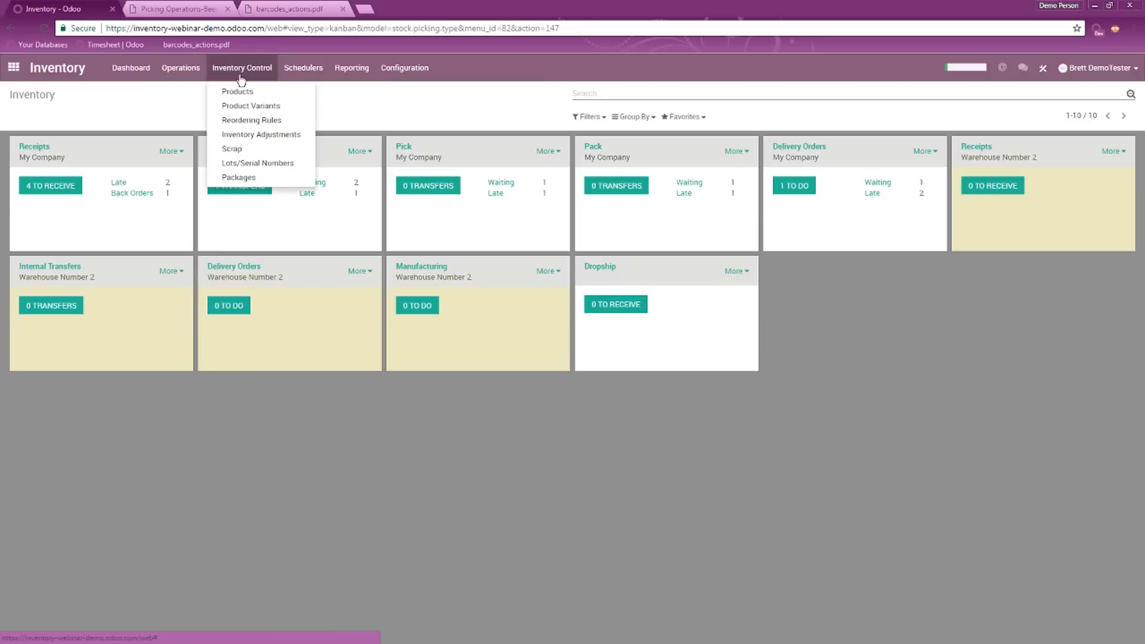
{"action": "left_click", "coordinate": [251, 163]}
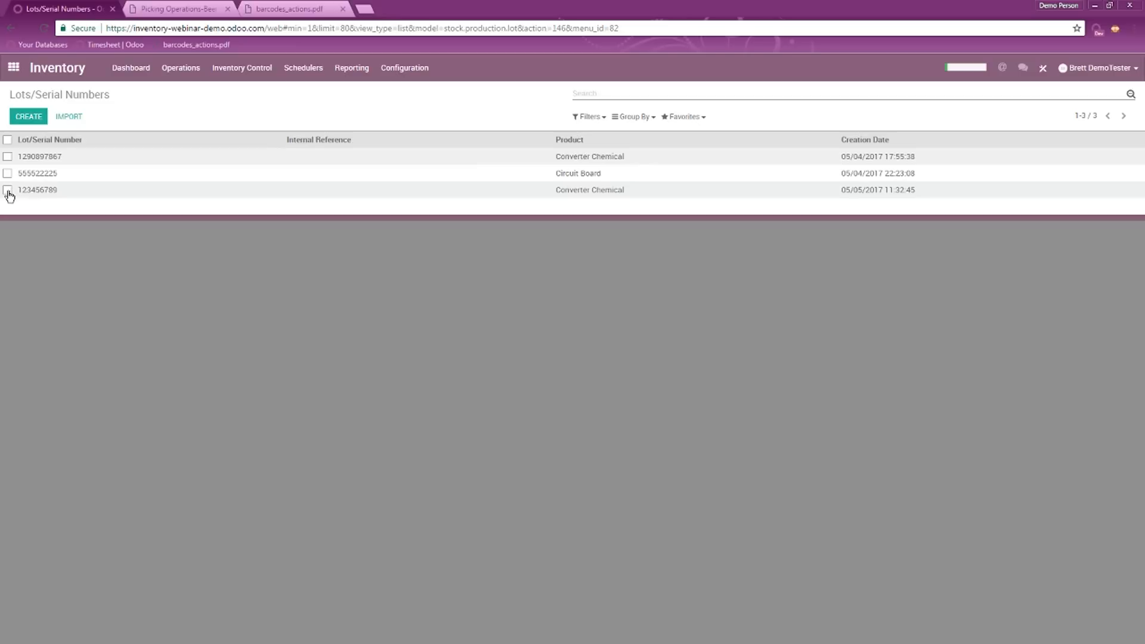
- Print the lot barcode for Converter Chemical lot 123456789, check the downloaded PDF and close it
{"action": "left_click", "coordinate": [7, 189]}
{"action": "left_click", "coordinate": [515, 115]}
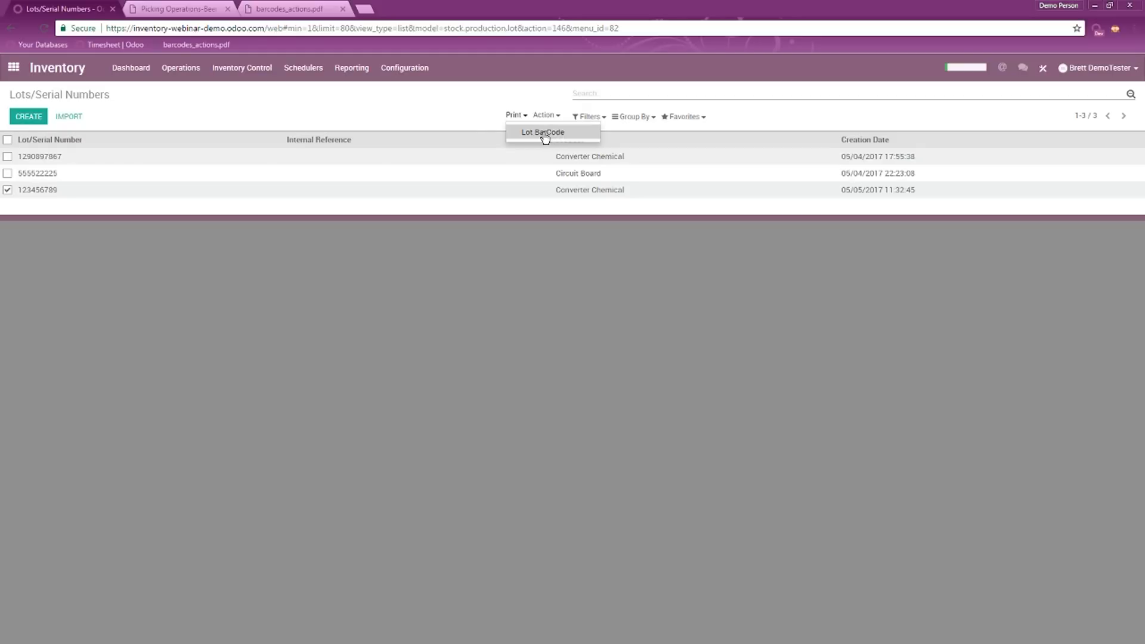
{"action": "left_click", "coordinate": [553, 133]}
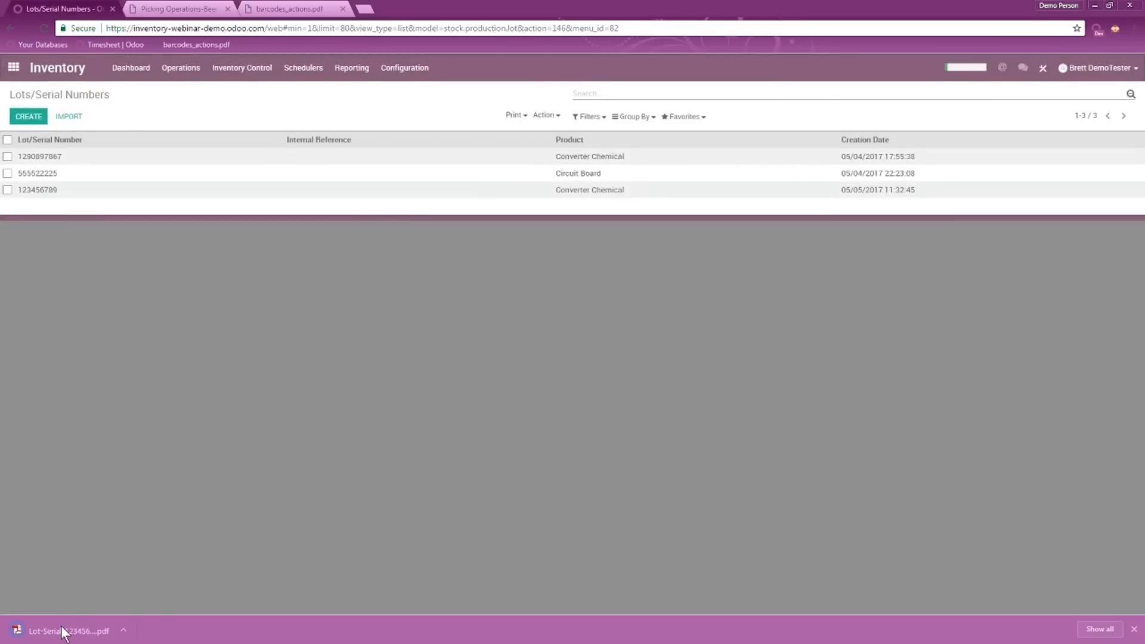
{"action": "left_click", "coordinate": [62, 629]}
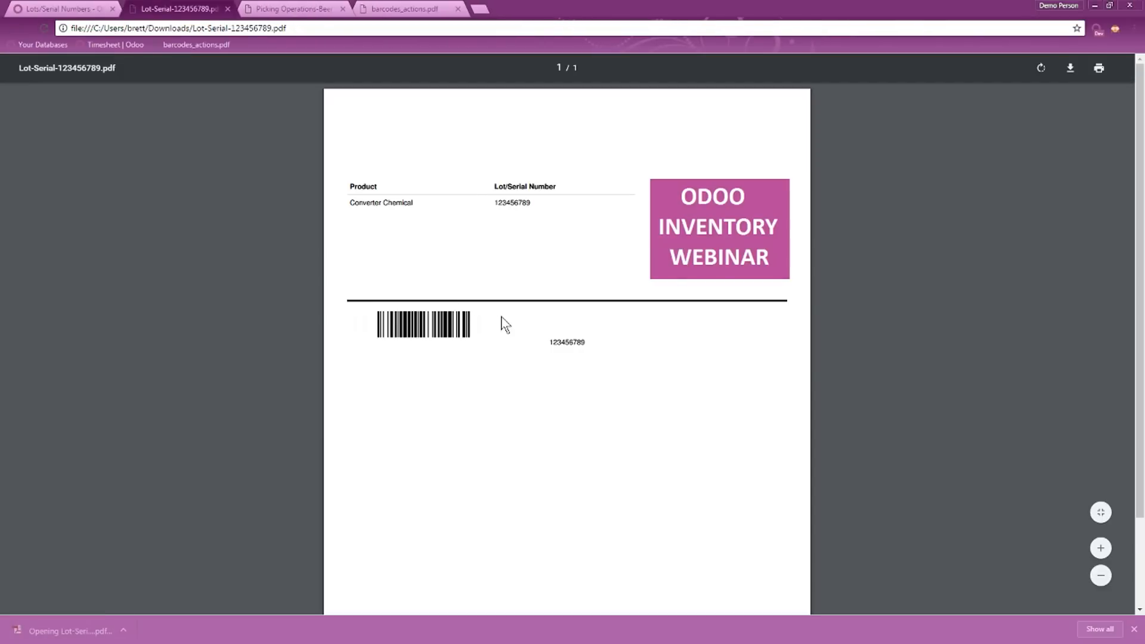
{"action": "left_click", "coordinate": [229, 9]}
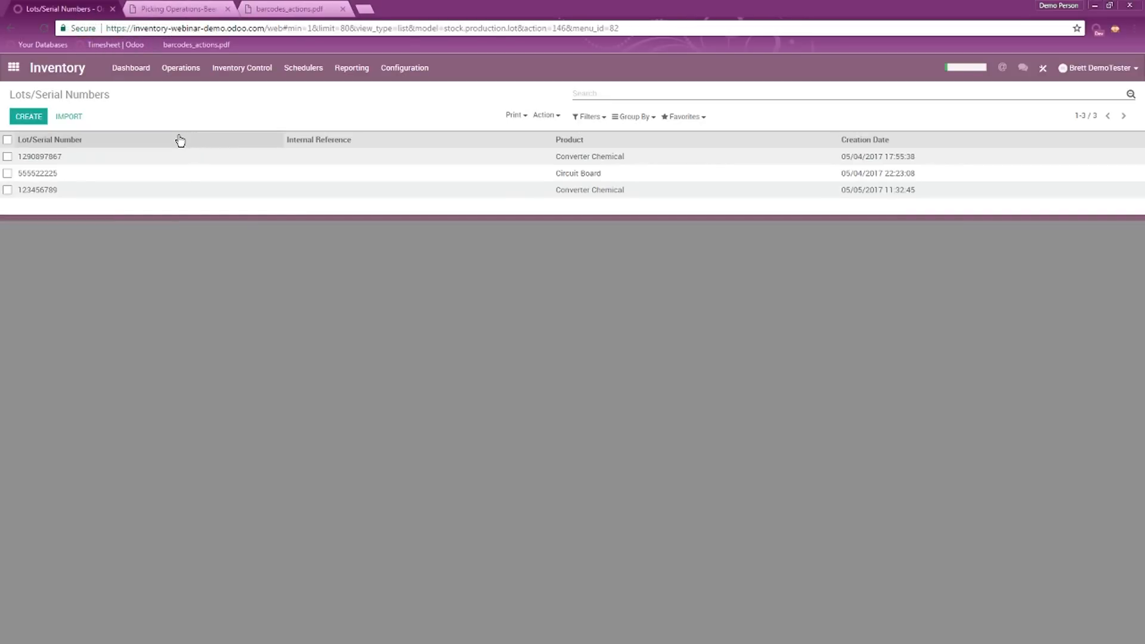
{"action": "key", "text": "alt+Tab"}
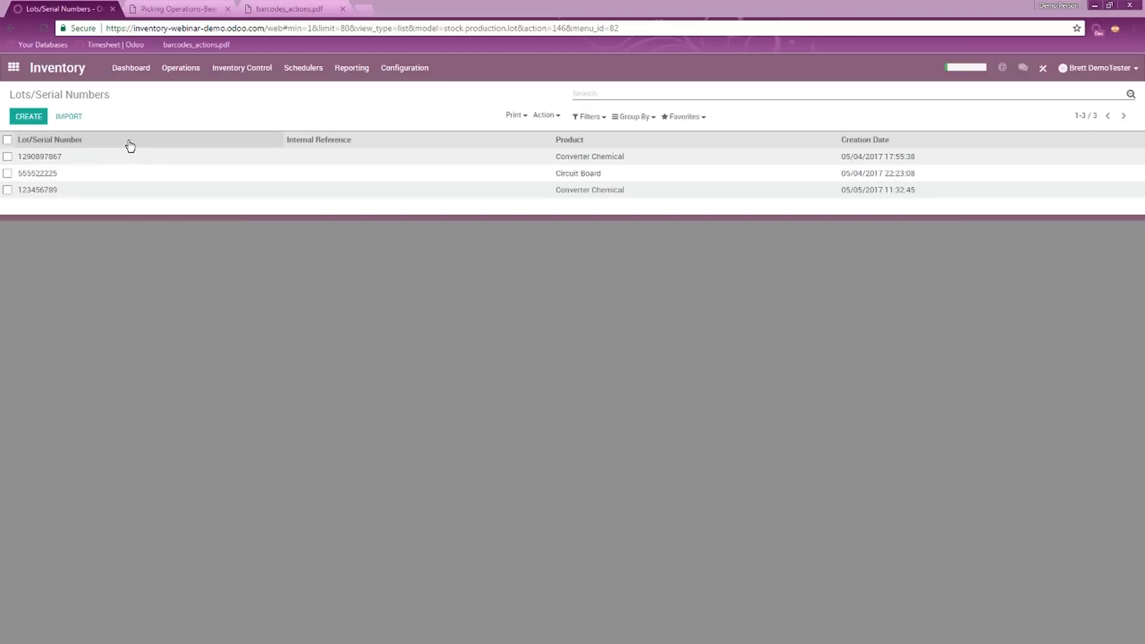